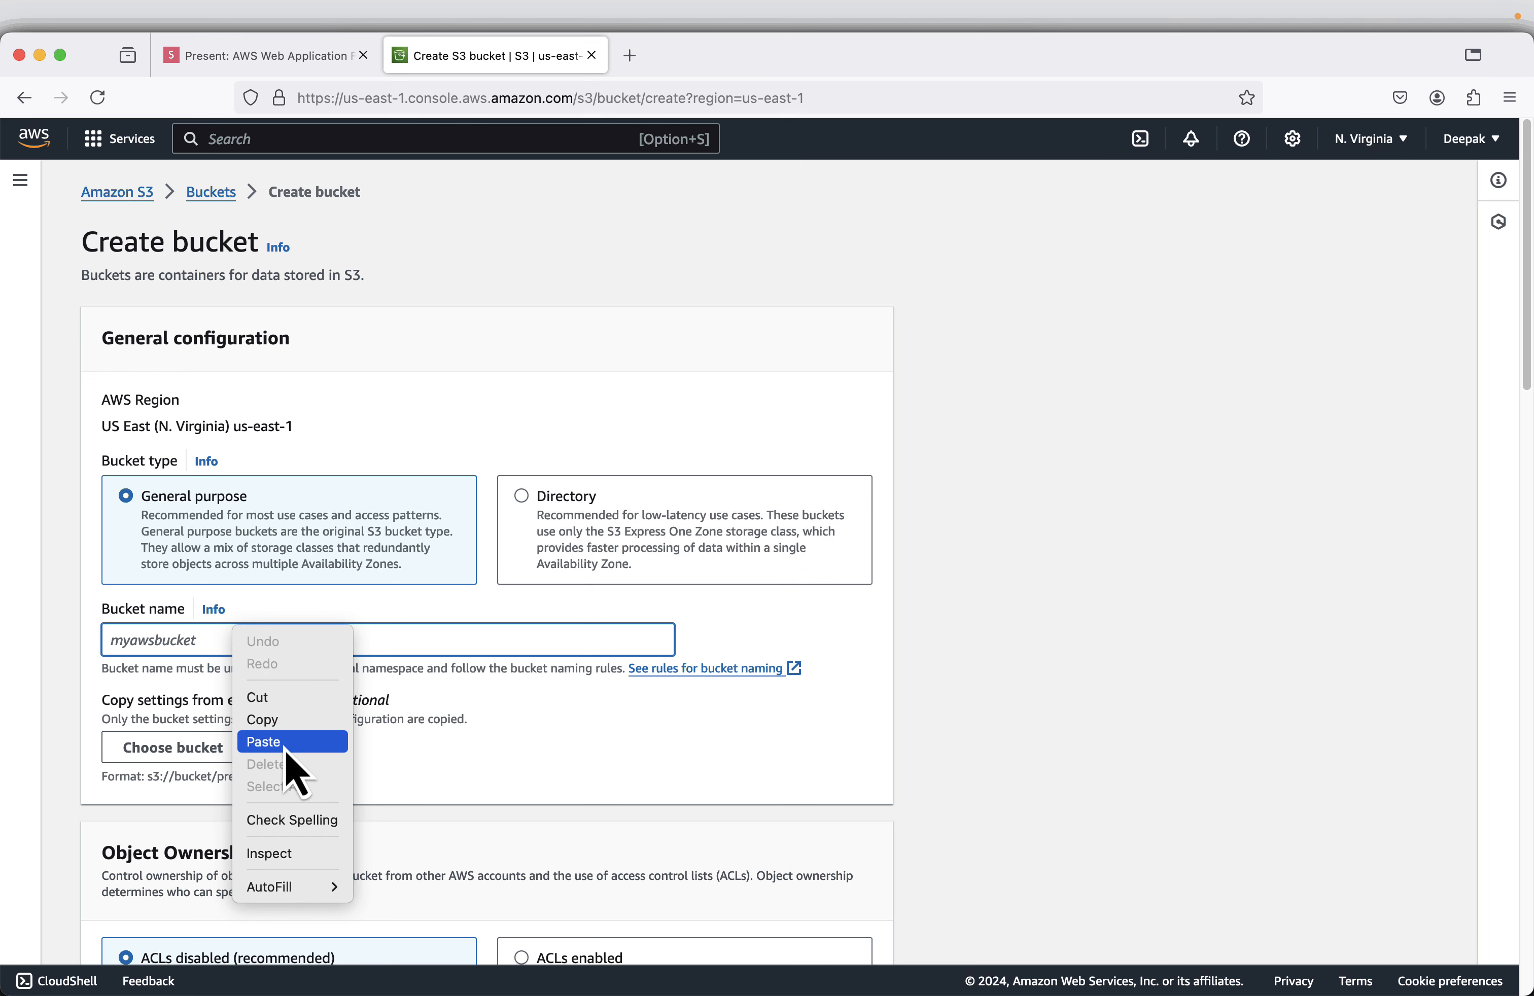
# Name the bucket waf-demo-924712 and check the slides for the Object Ownership and Block Public Access settings.
pyautogui.click(271, 742)
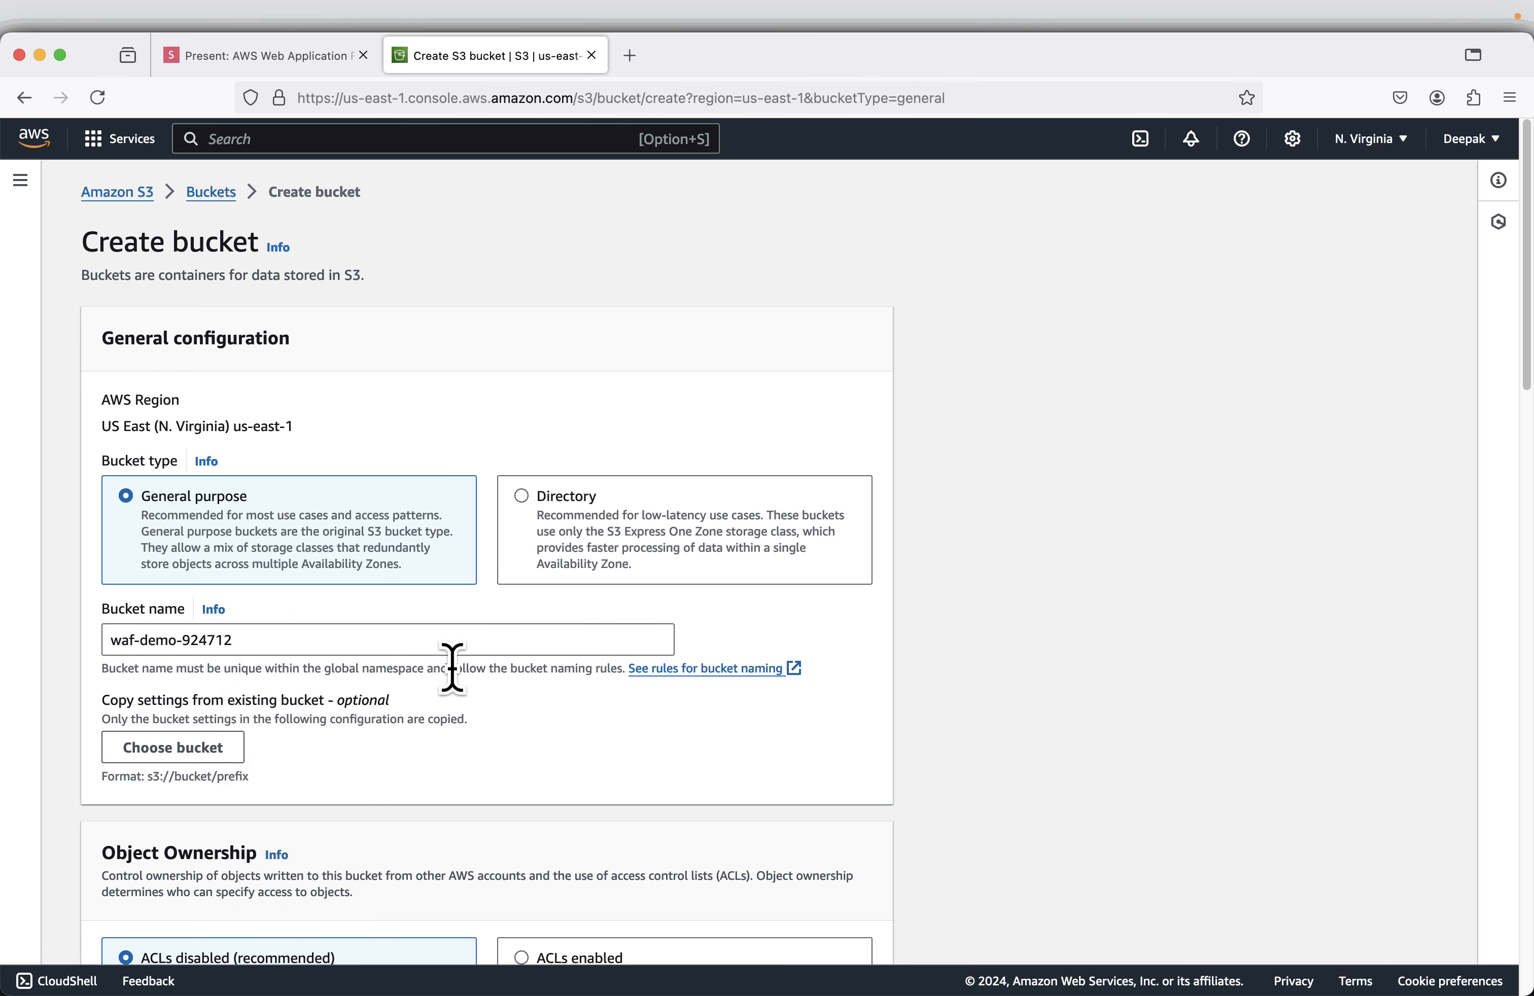
pyautogui.moveTo(231, 639); pyautogui.dragTo(219, 641)
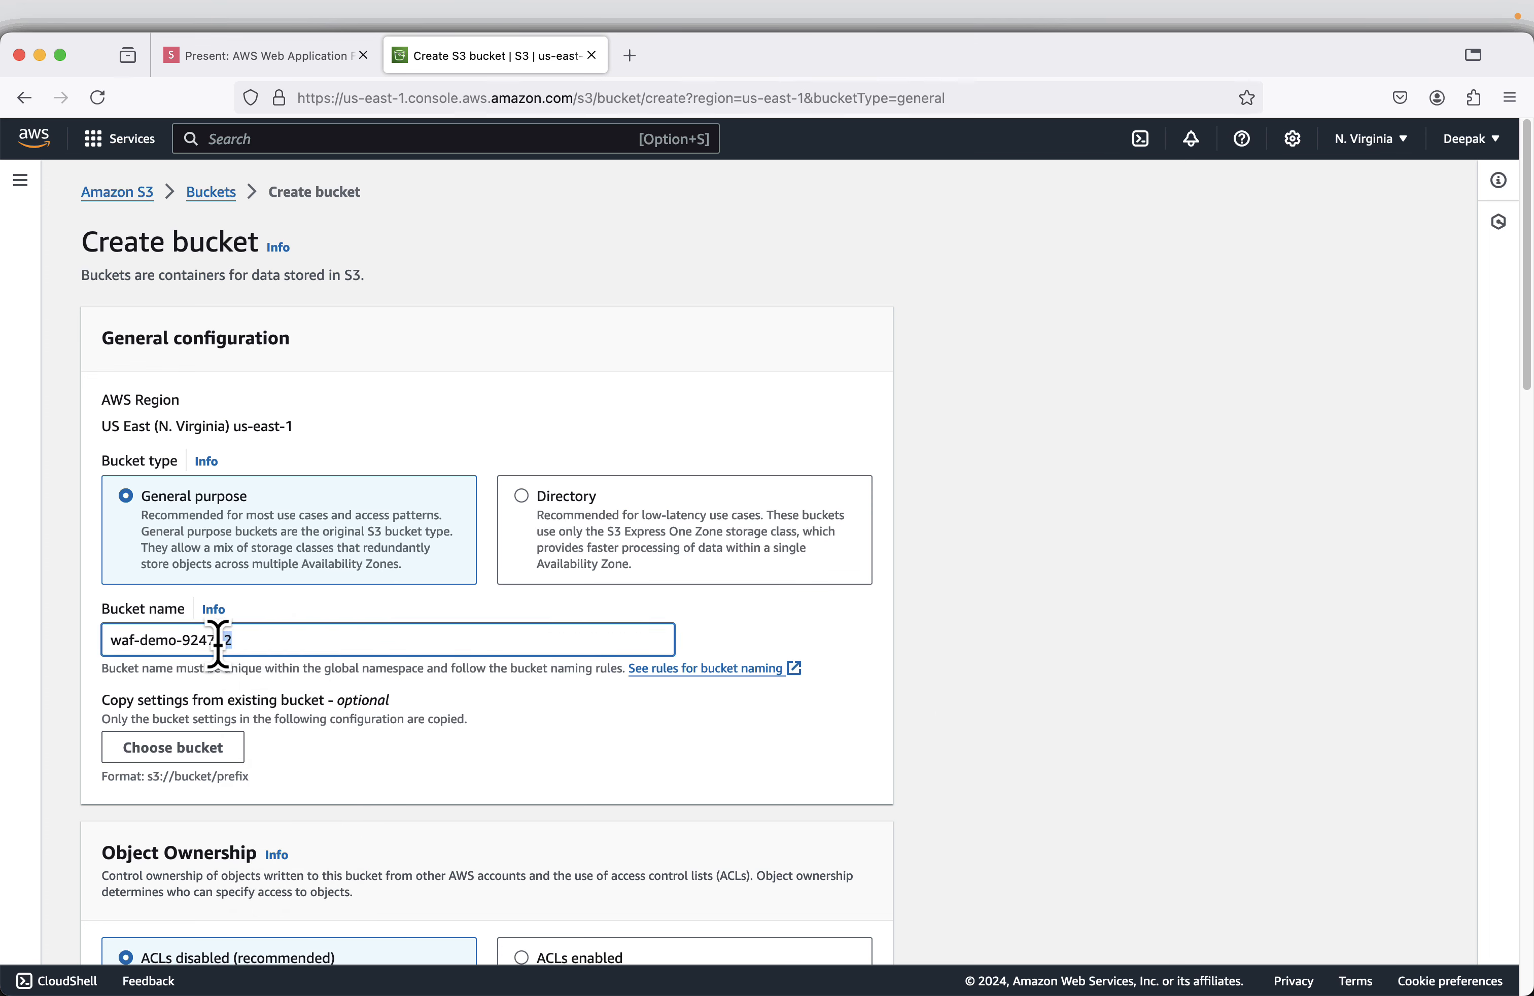
pyautogui.click(315, 55)
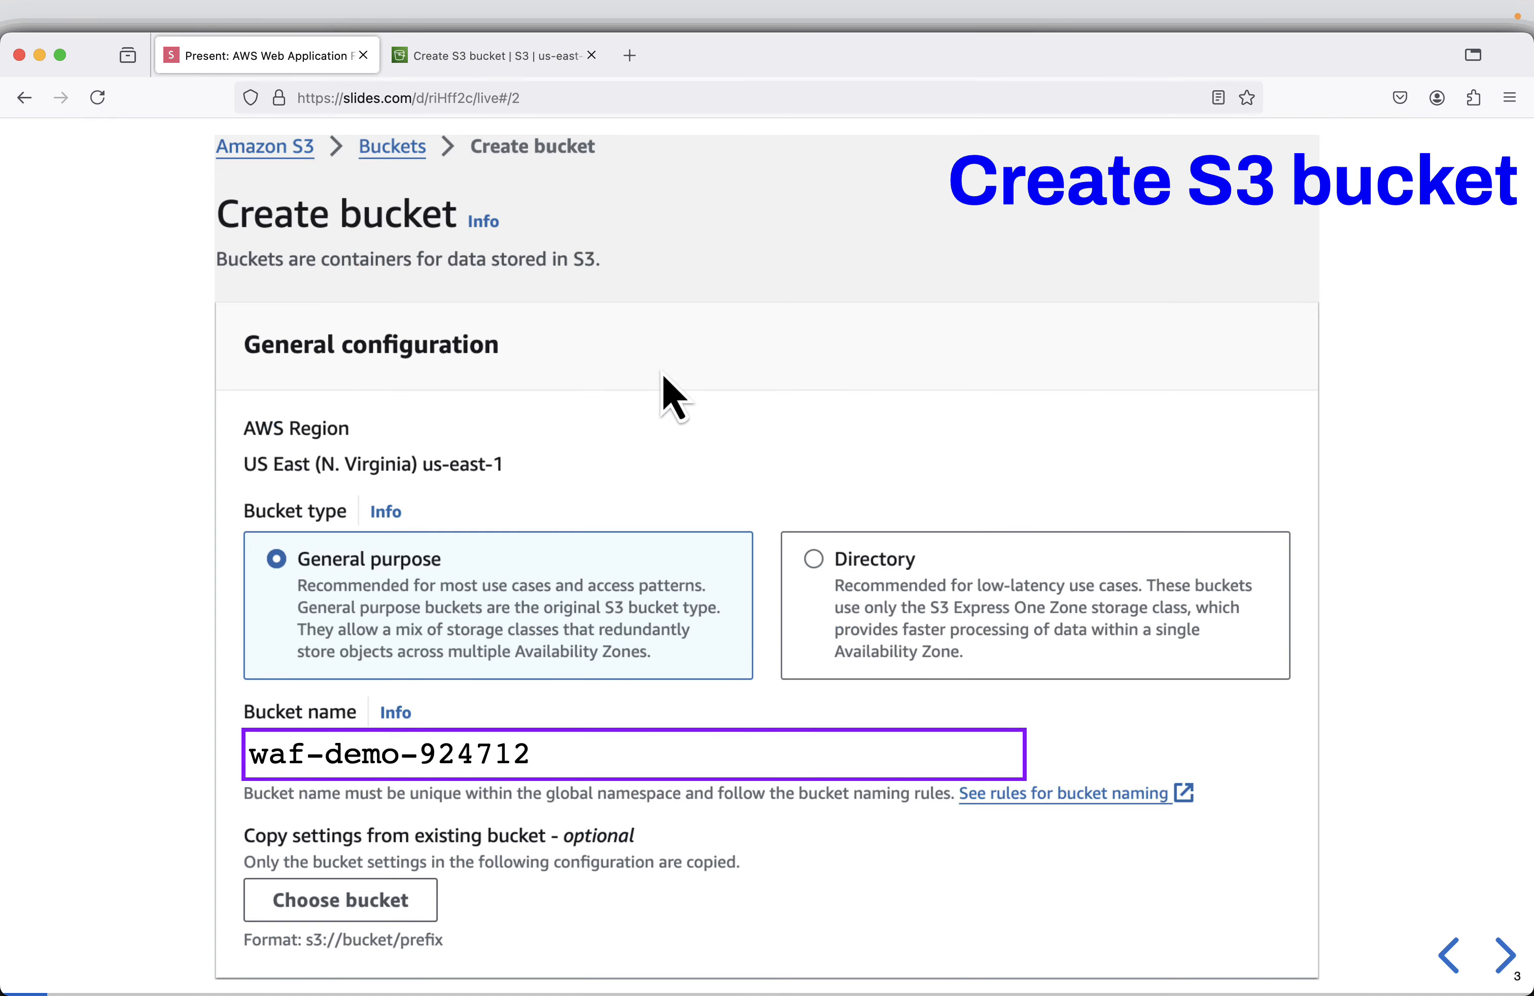
pyautogui.press('Right')
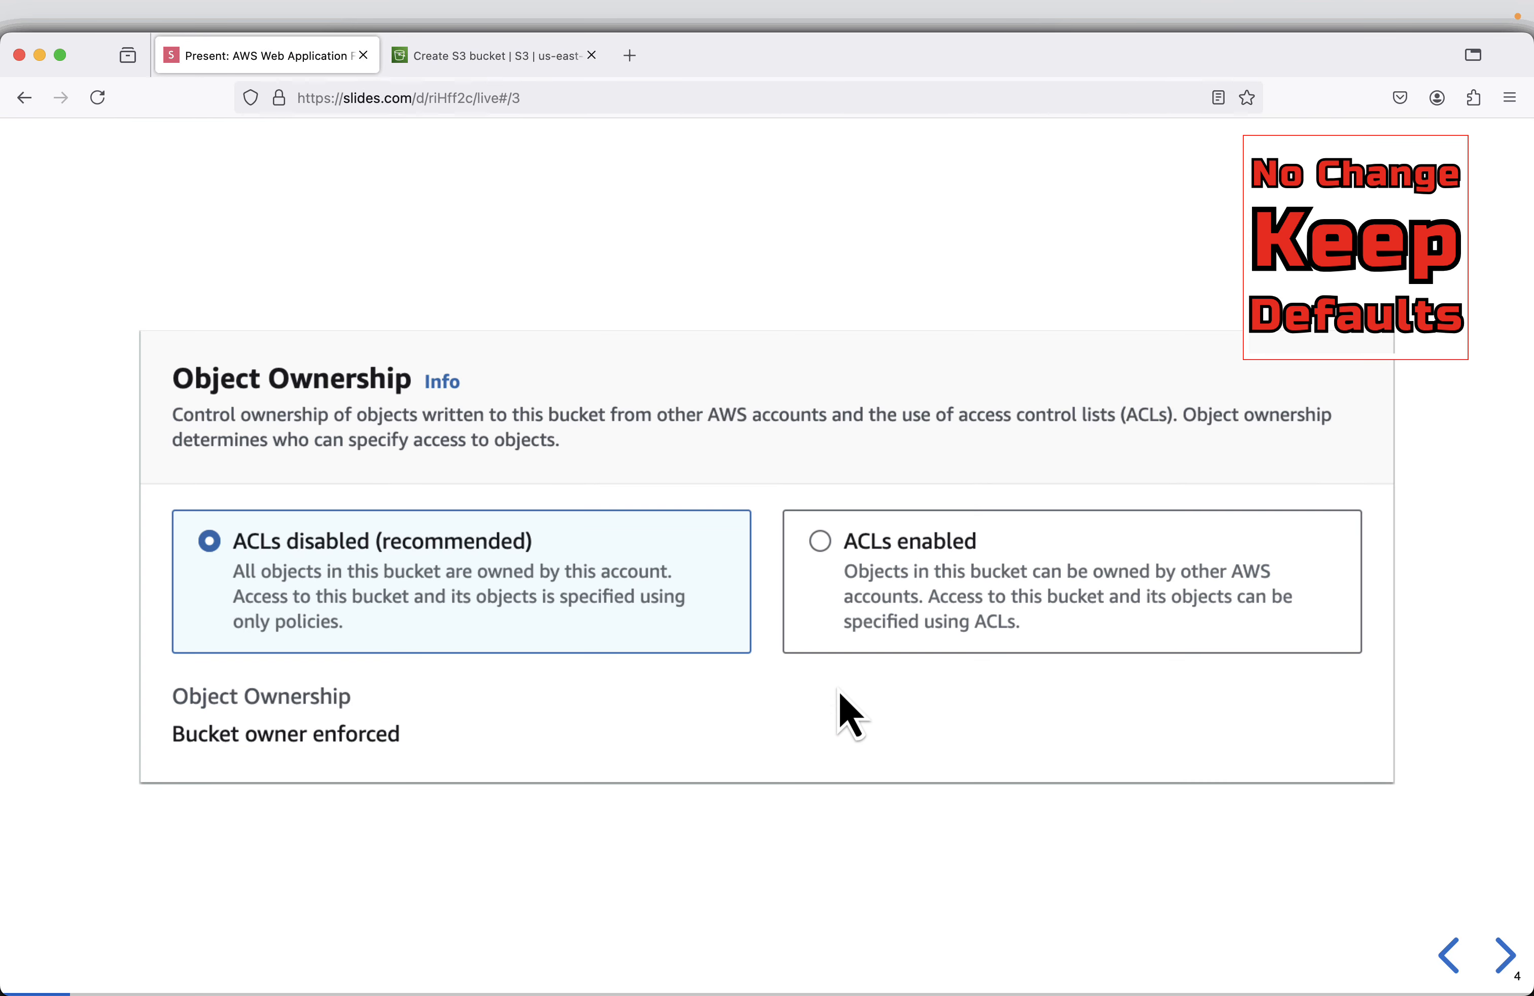
pyautogui.press('Right')
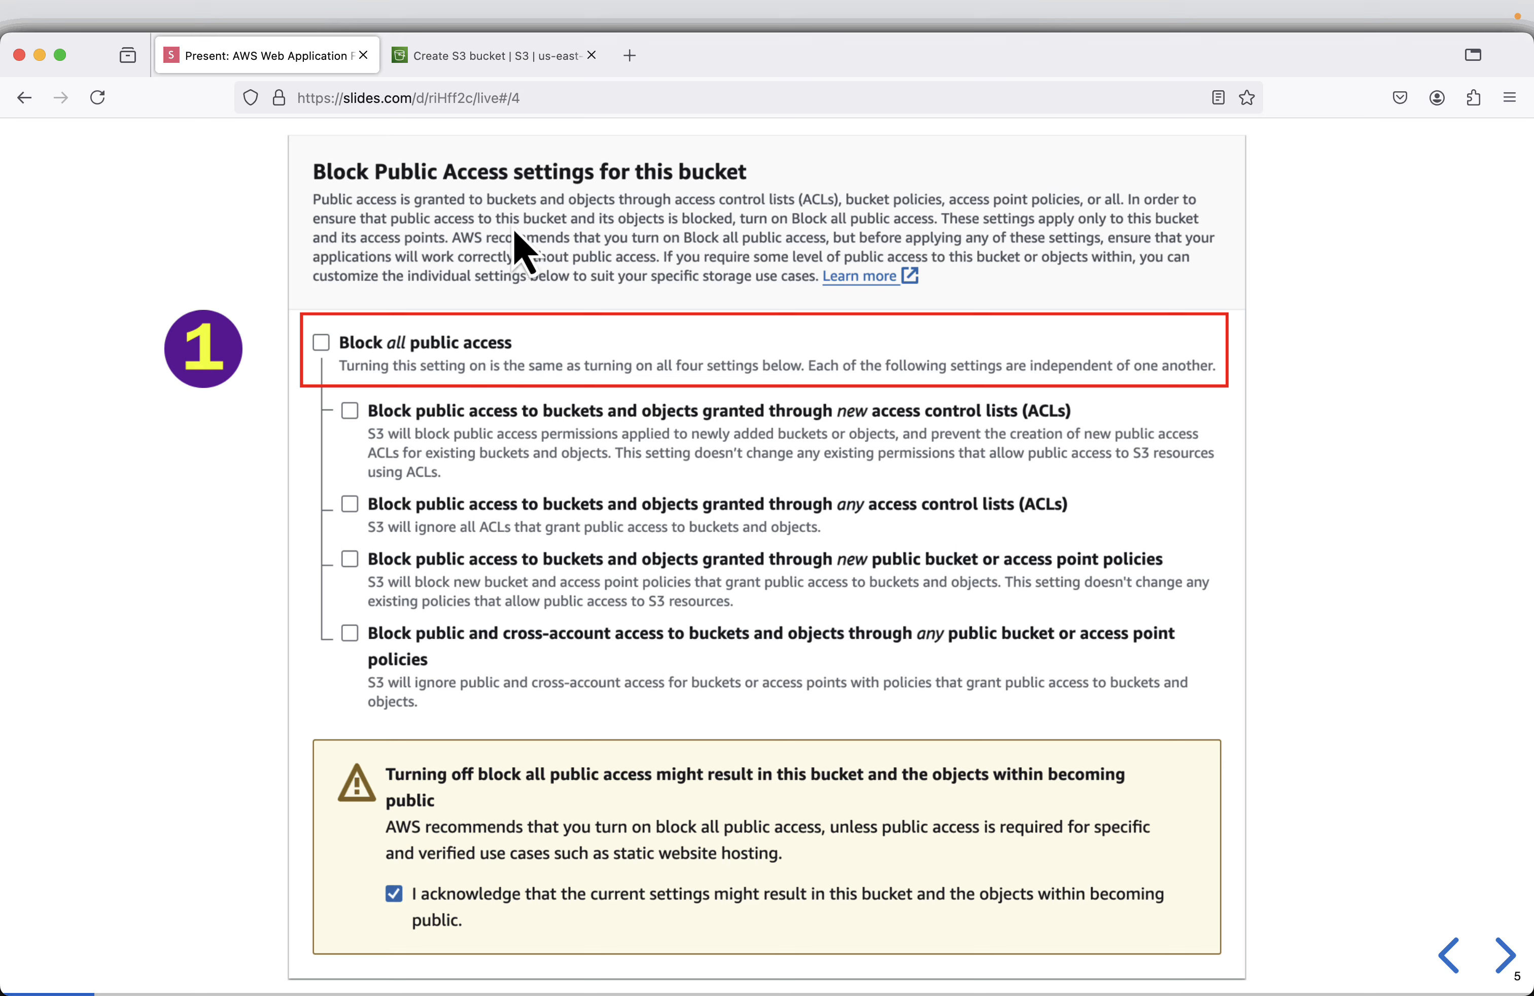
# Return to the S3 bucket form and turn off Block all public access.
pyautogui.click(521, 72)
pyautogui.scroll(-10, 685, 428)
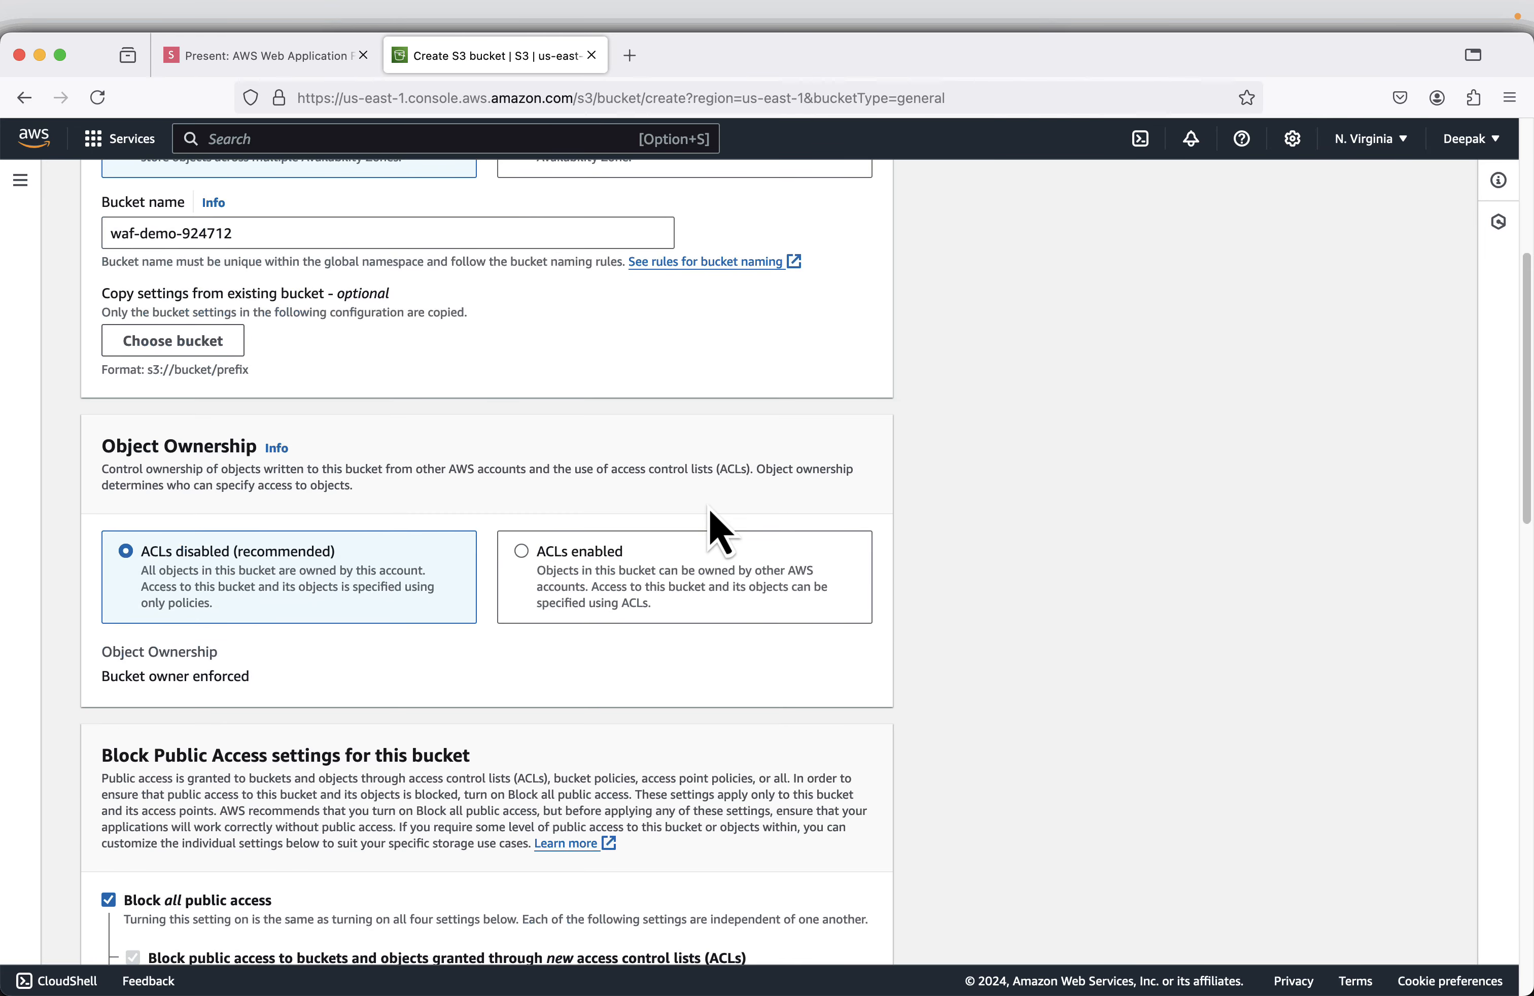
pyautogui.click(110, 676)
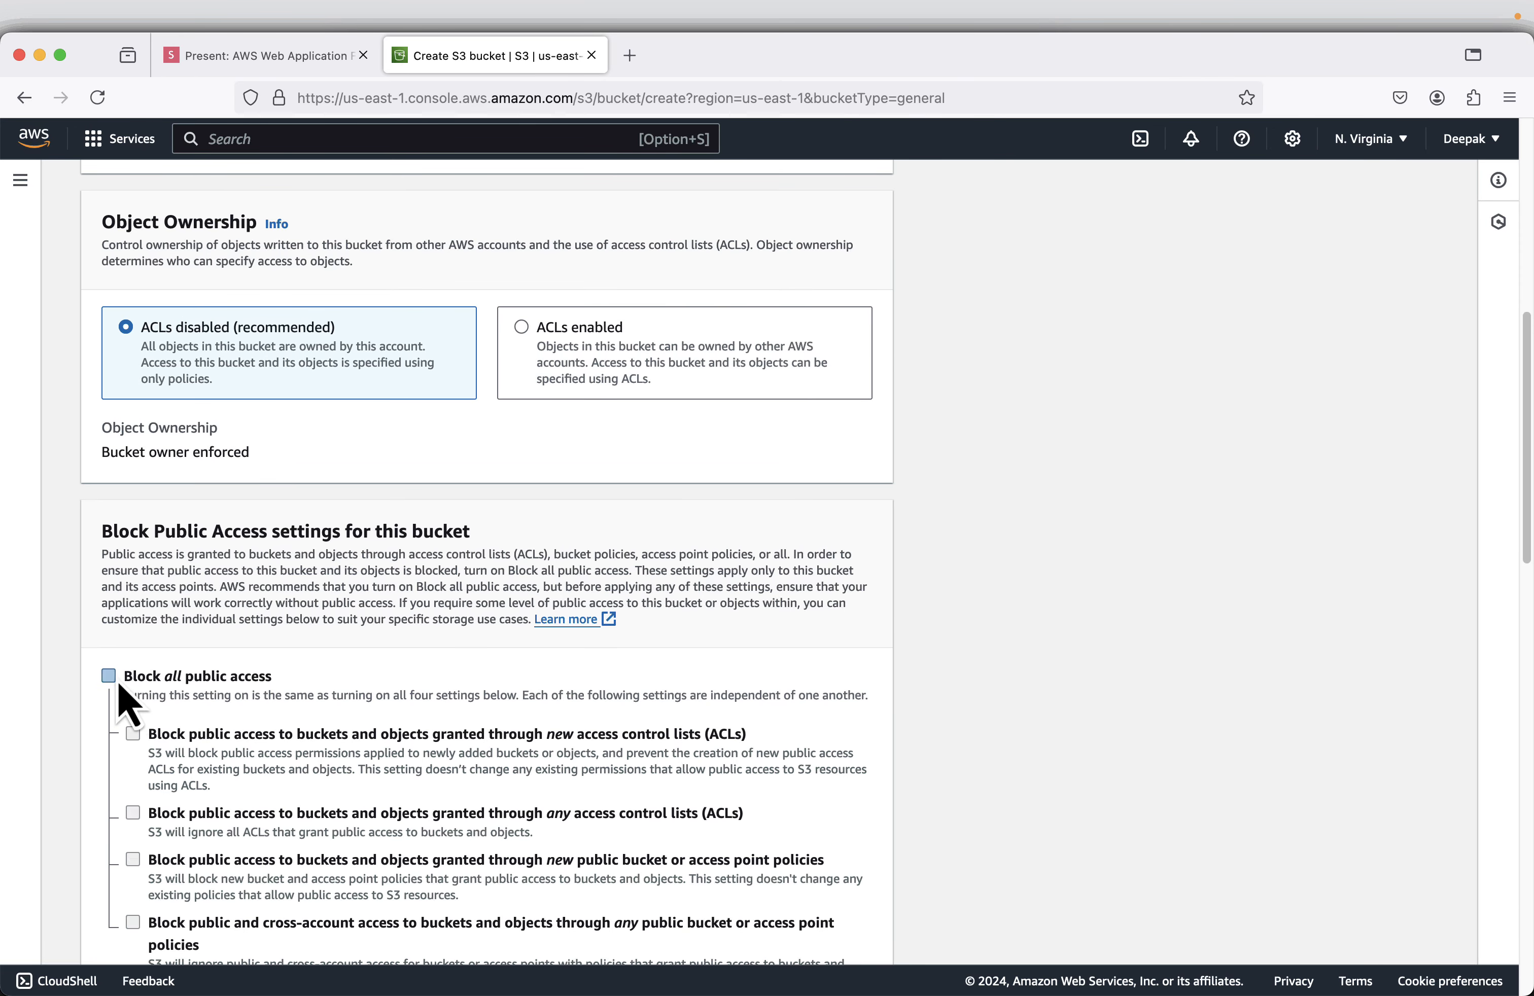
# Acknowledge that the bucket and its objects might become public, keep the remaining defaults, and create the bucket.
pyautogui.scroll(-8, 421, 666)
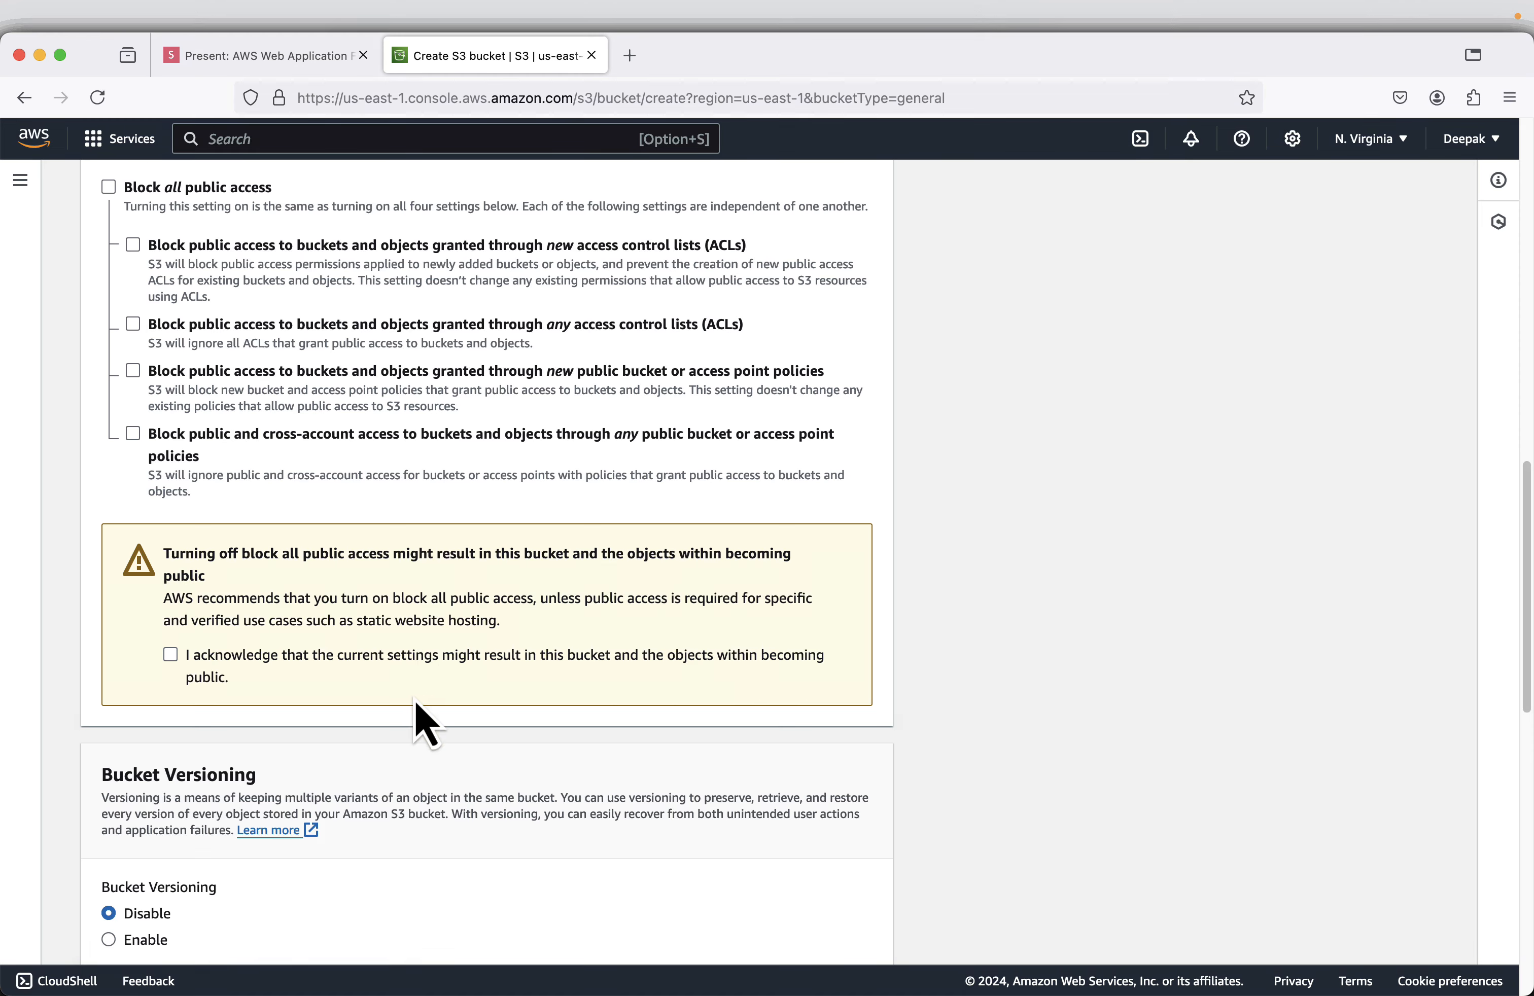
pyautogui.scroll(-6, 421, 718)
pyautogui.scroll(-9, 362, 738)
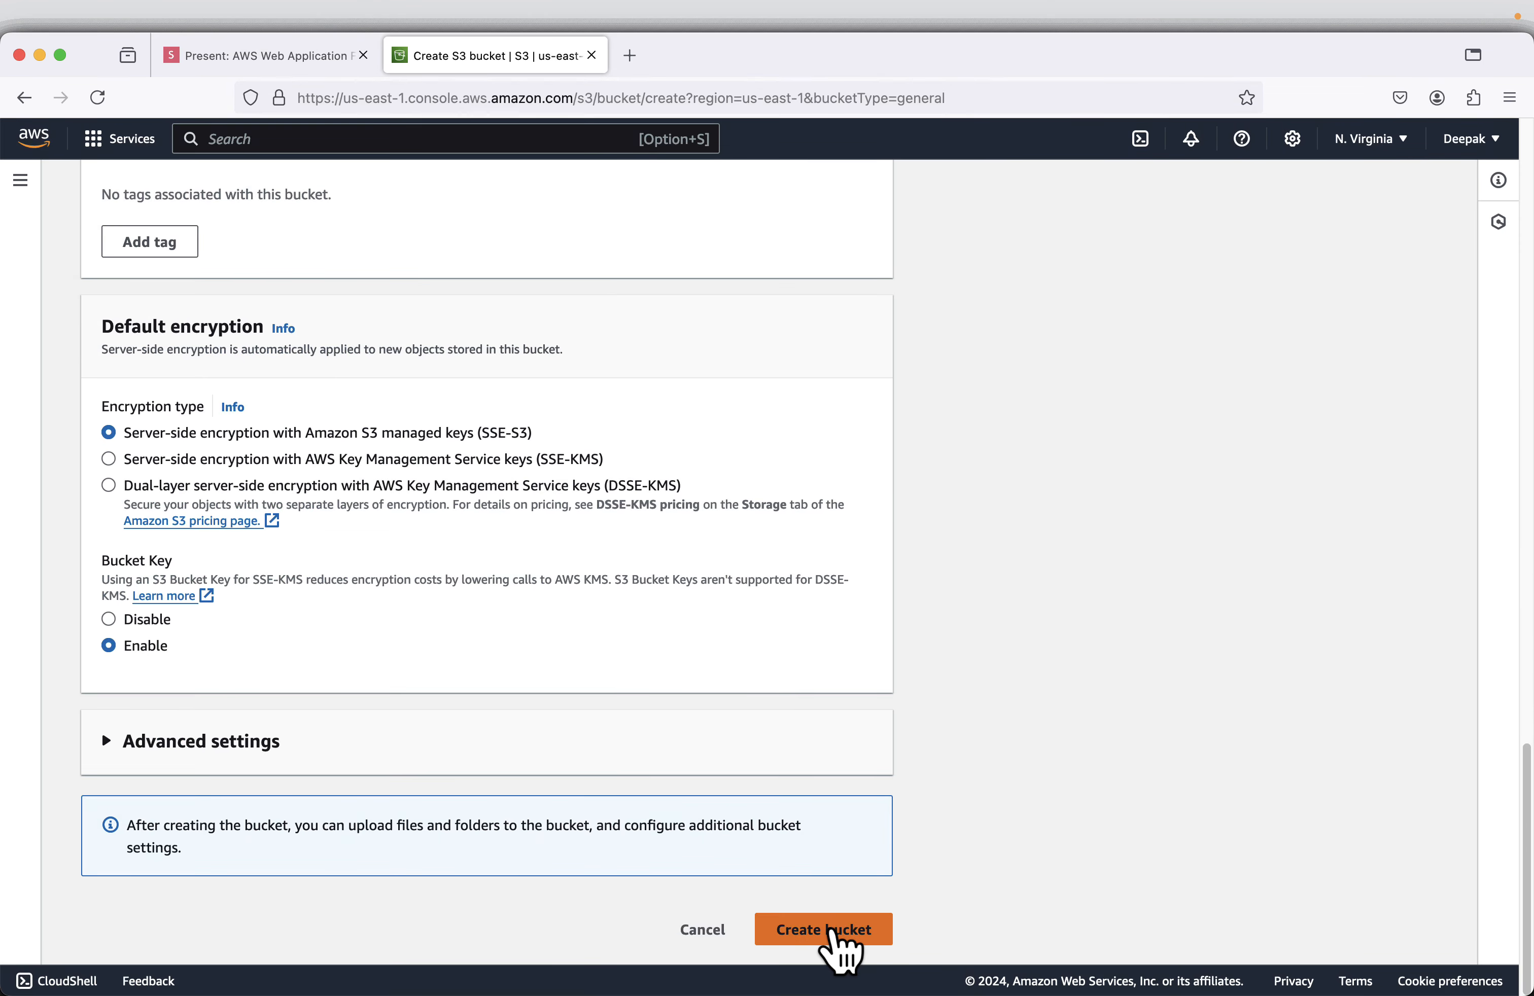
pyautogui.click(833, 934)
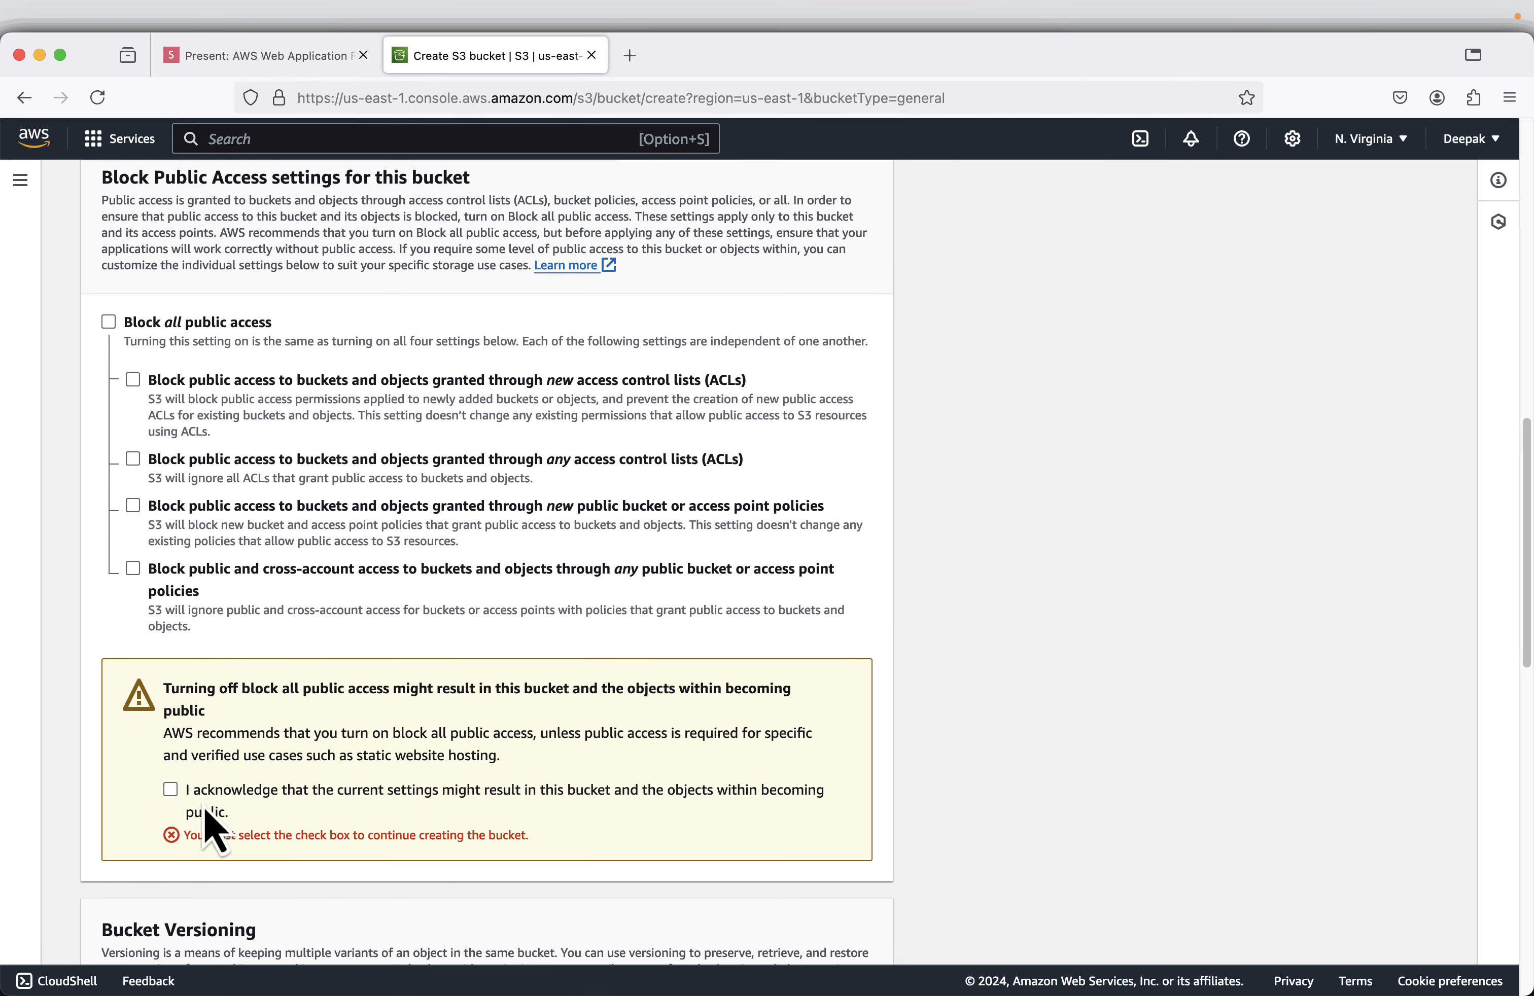
pyautogui.click(171, 790)
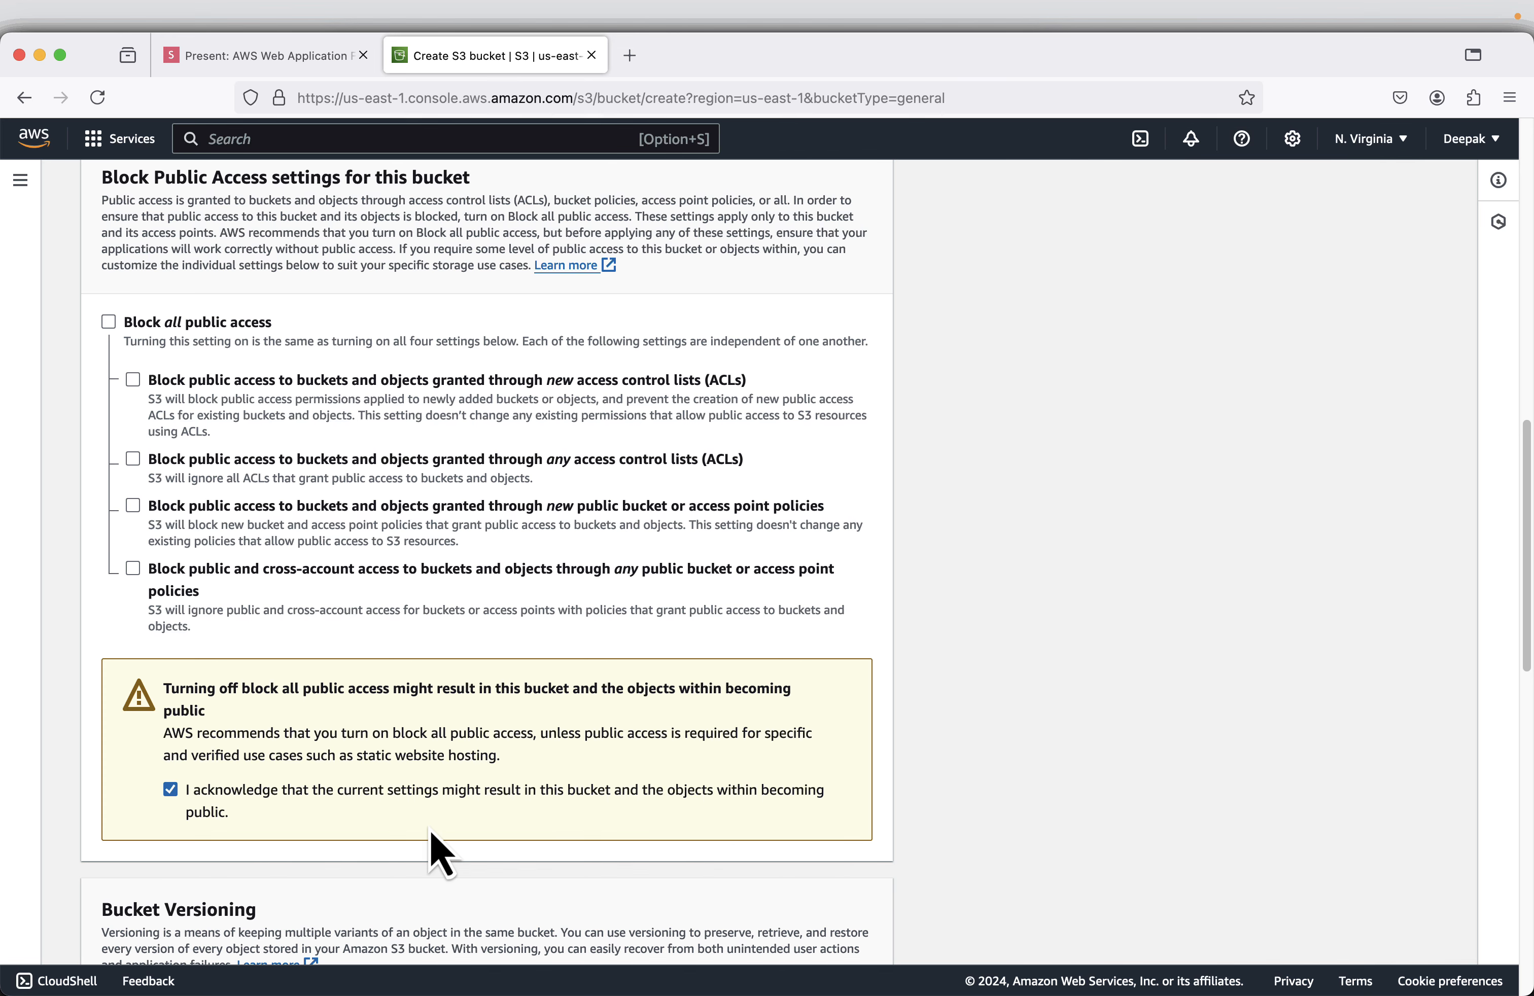
pyautogui.scroll(-15, 430, 834)
pyautogui.click(803, 931)
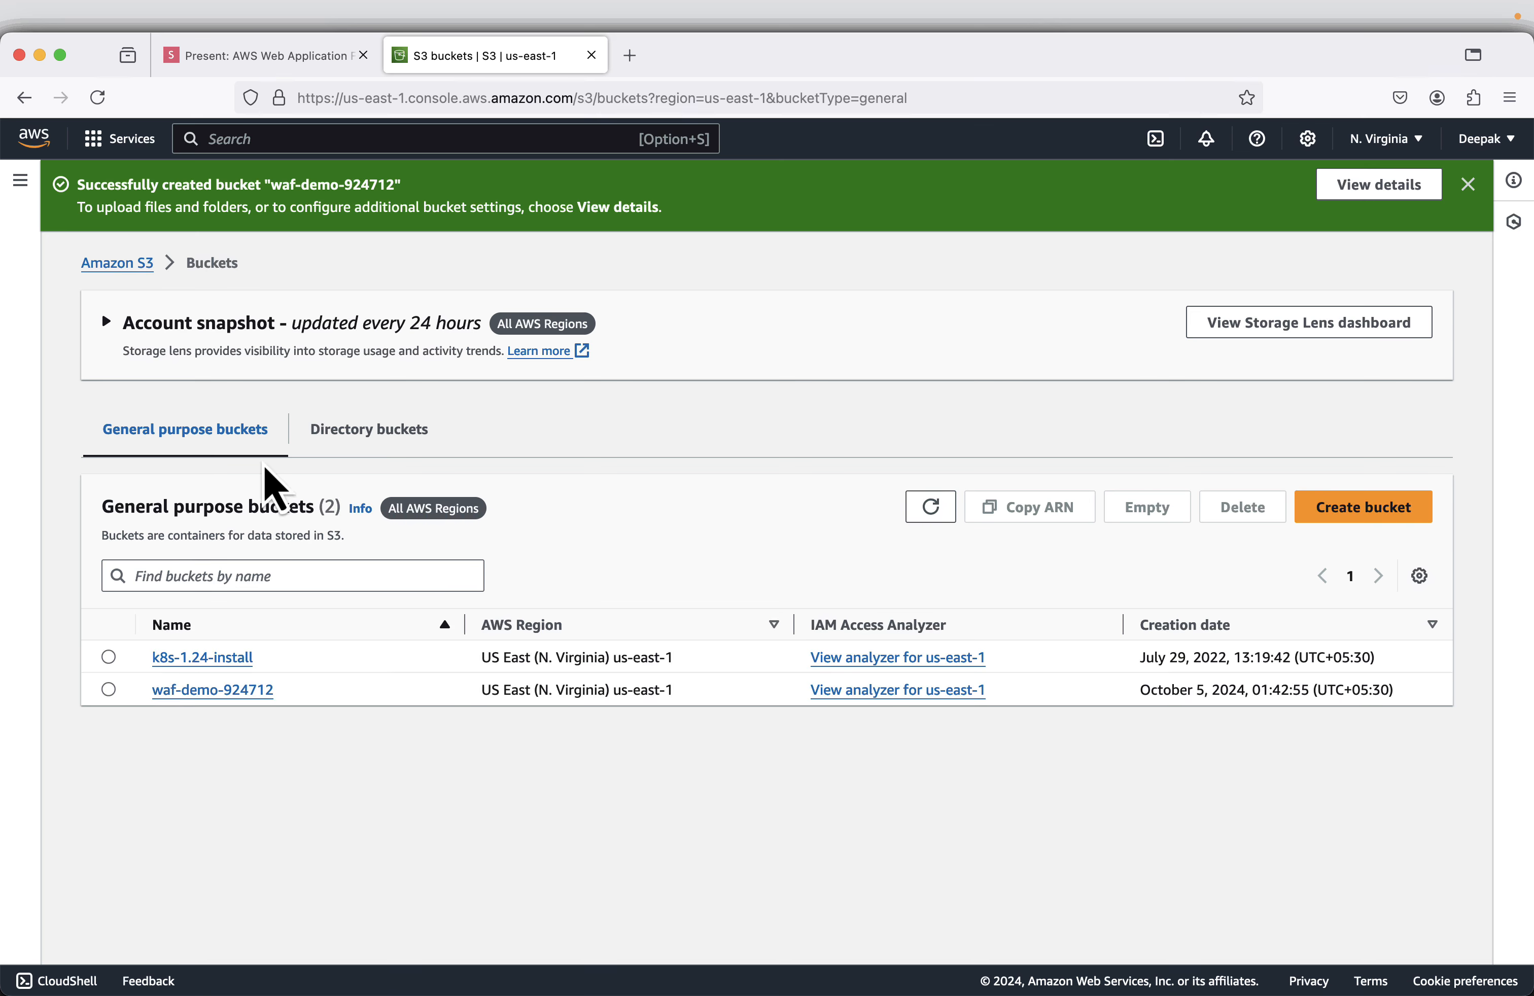
# Go back to the slides, advance past the bucket settings to the Index.html slide, and copy its HTML code.
pyautogui.click(252, 57)
pyautogui.press('Right')
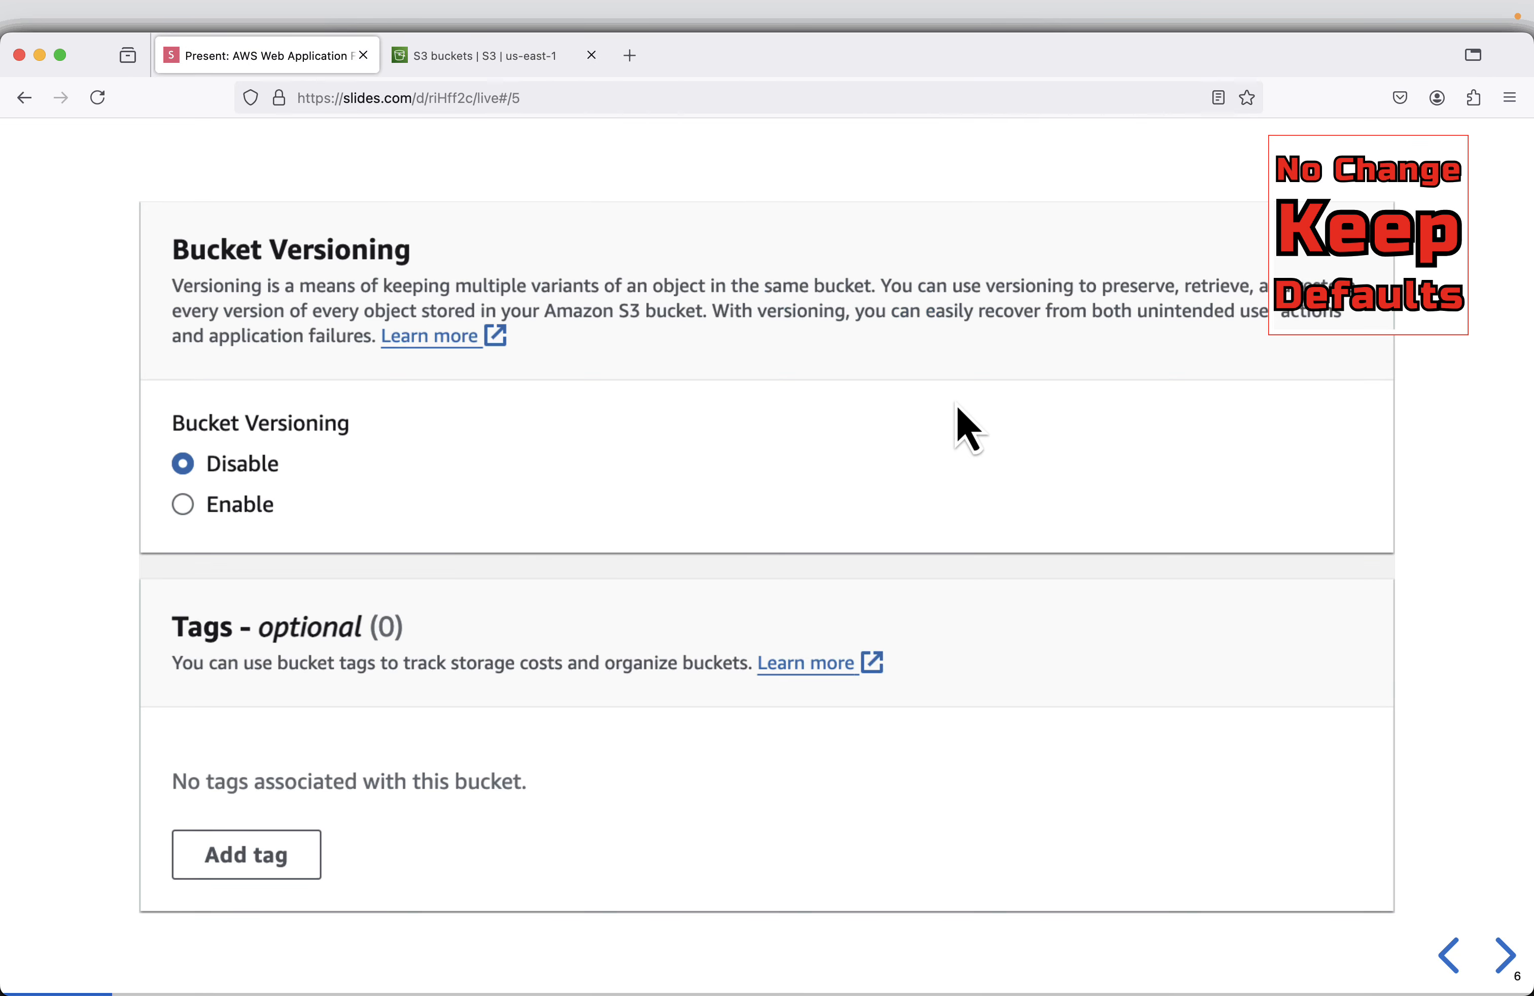
pyautogui.press('Right')
pyautogui.press('Right')
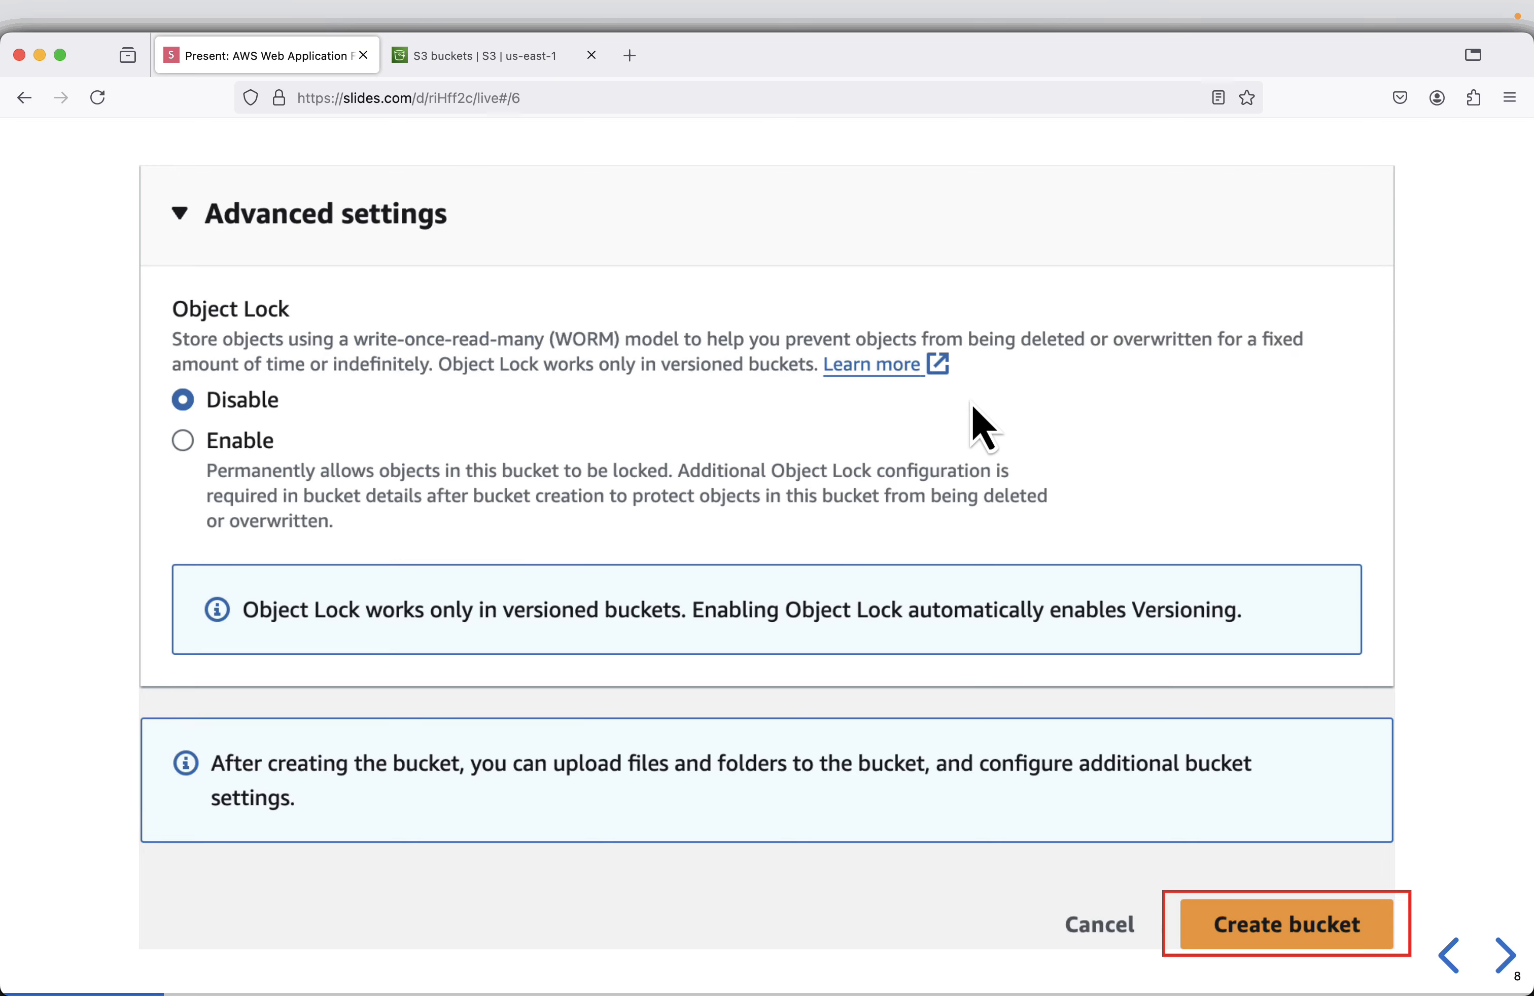
pyautogui.press('Right')
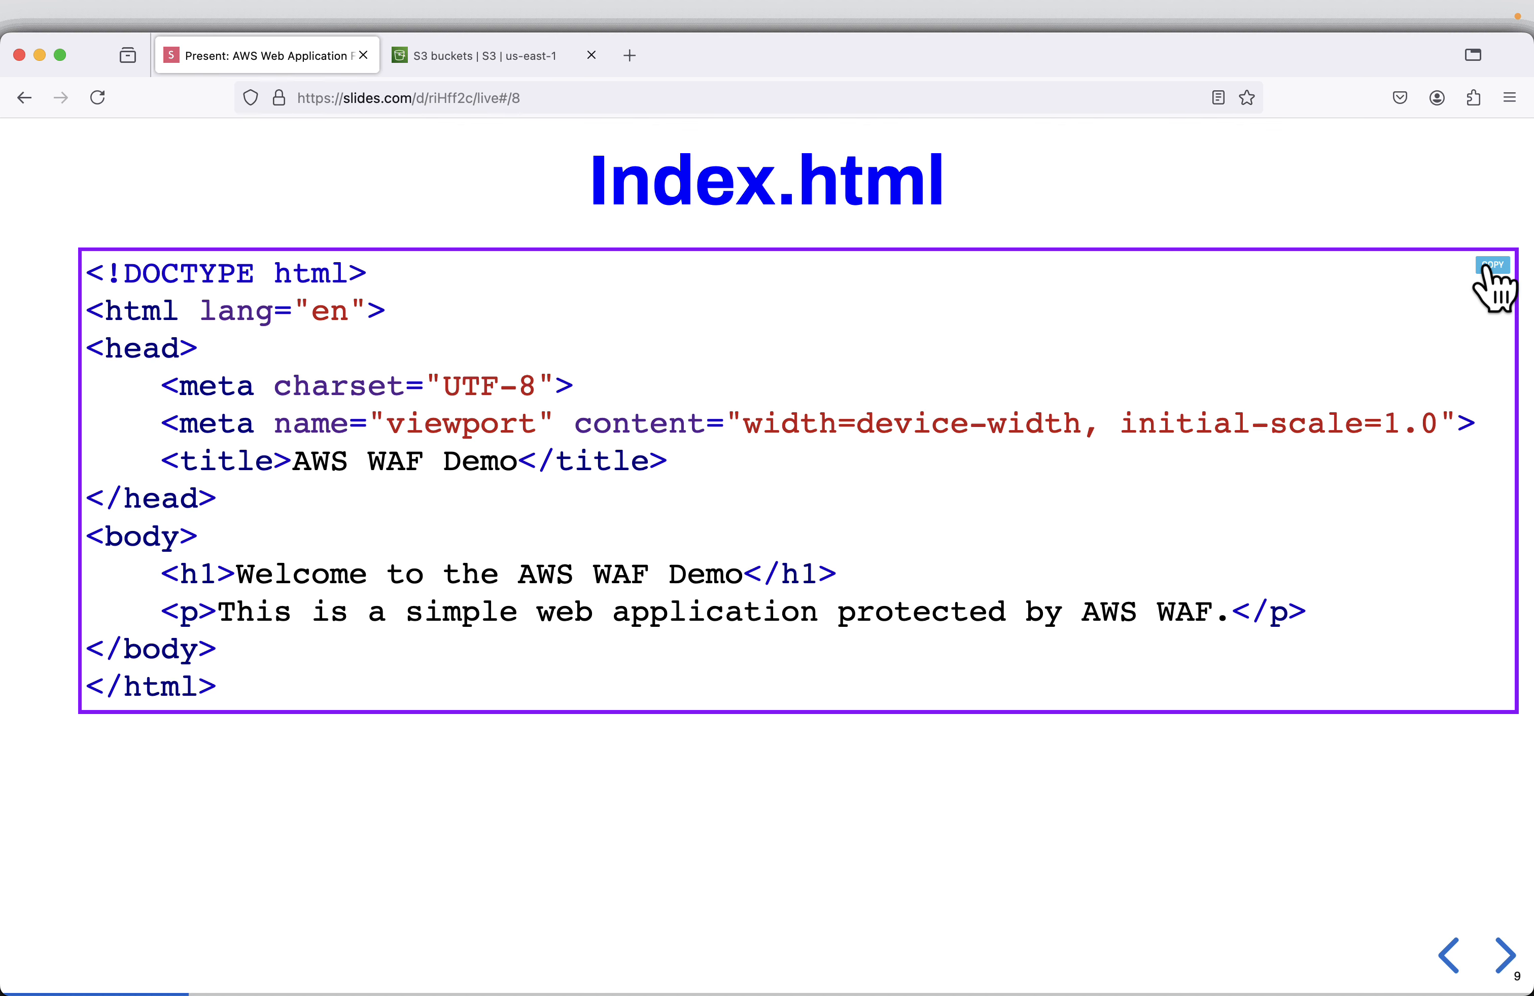
# Switch to the terminal and change to the Desktop folder.
pyautogui.press('super+Tab')
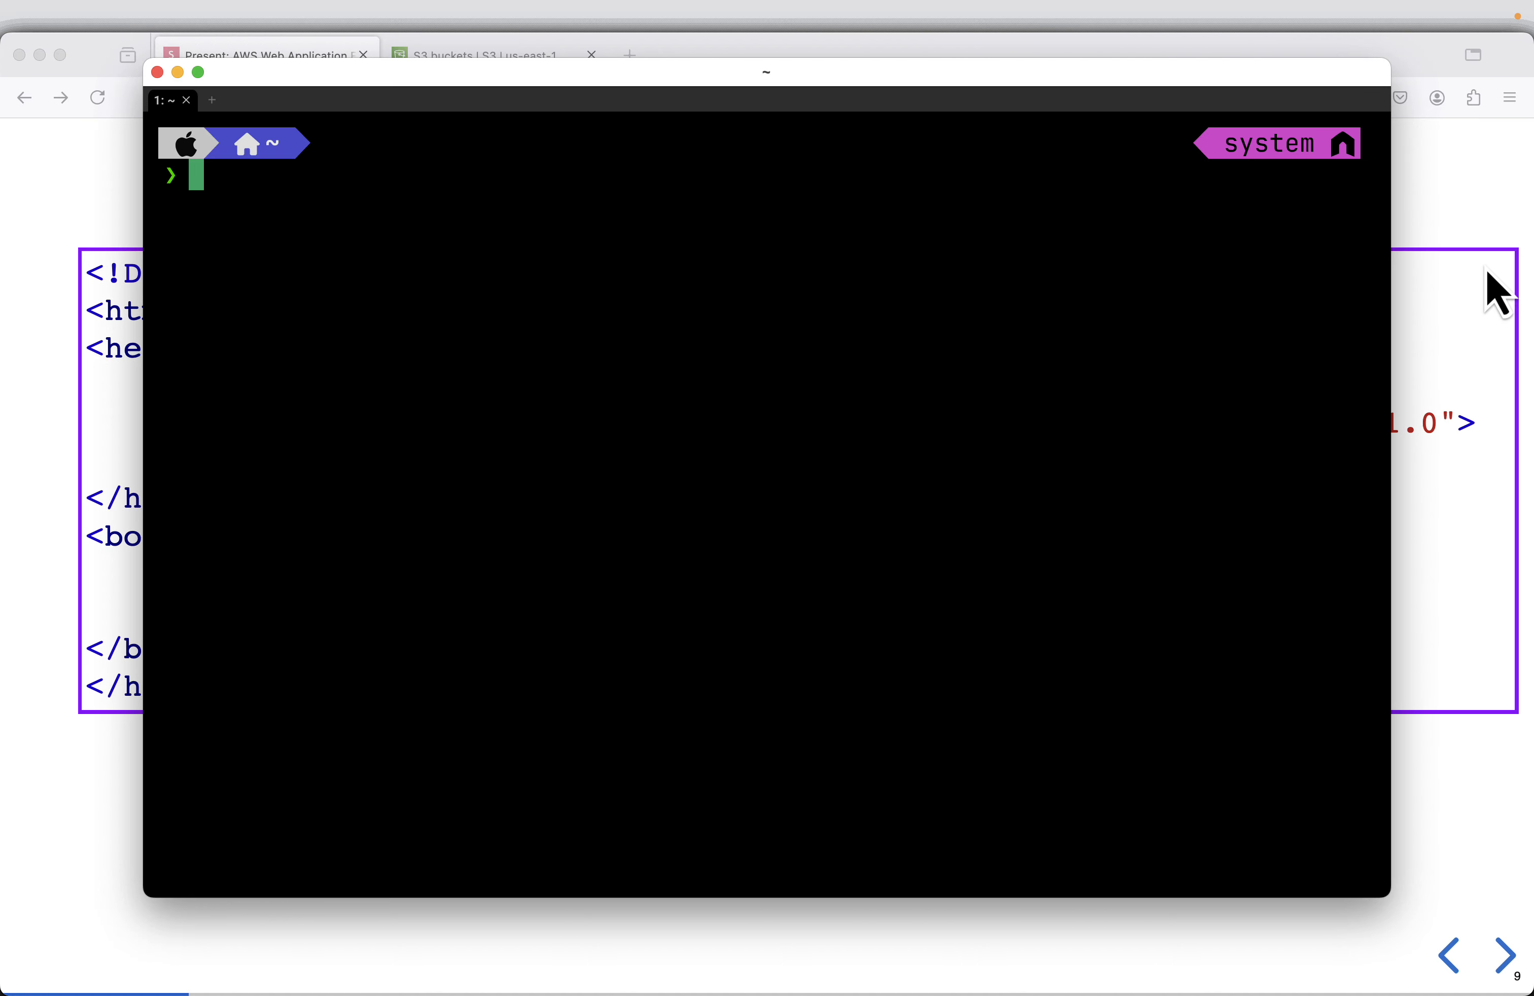
pyautogui.write('cd Desk')
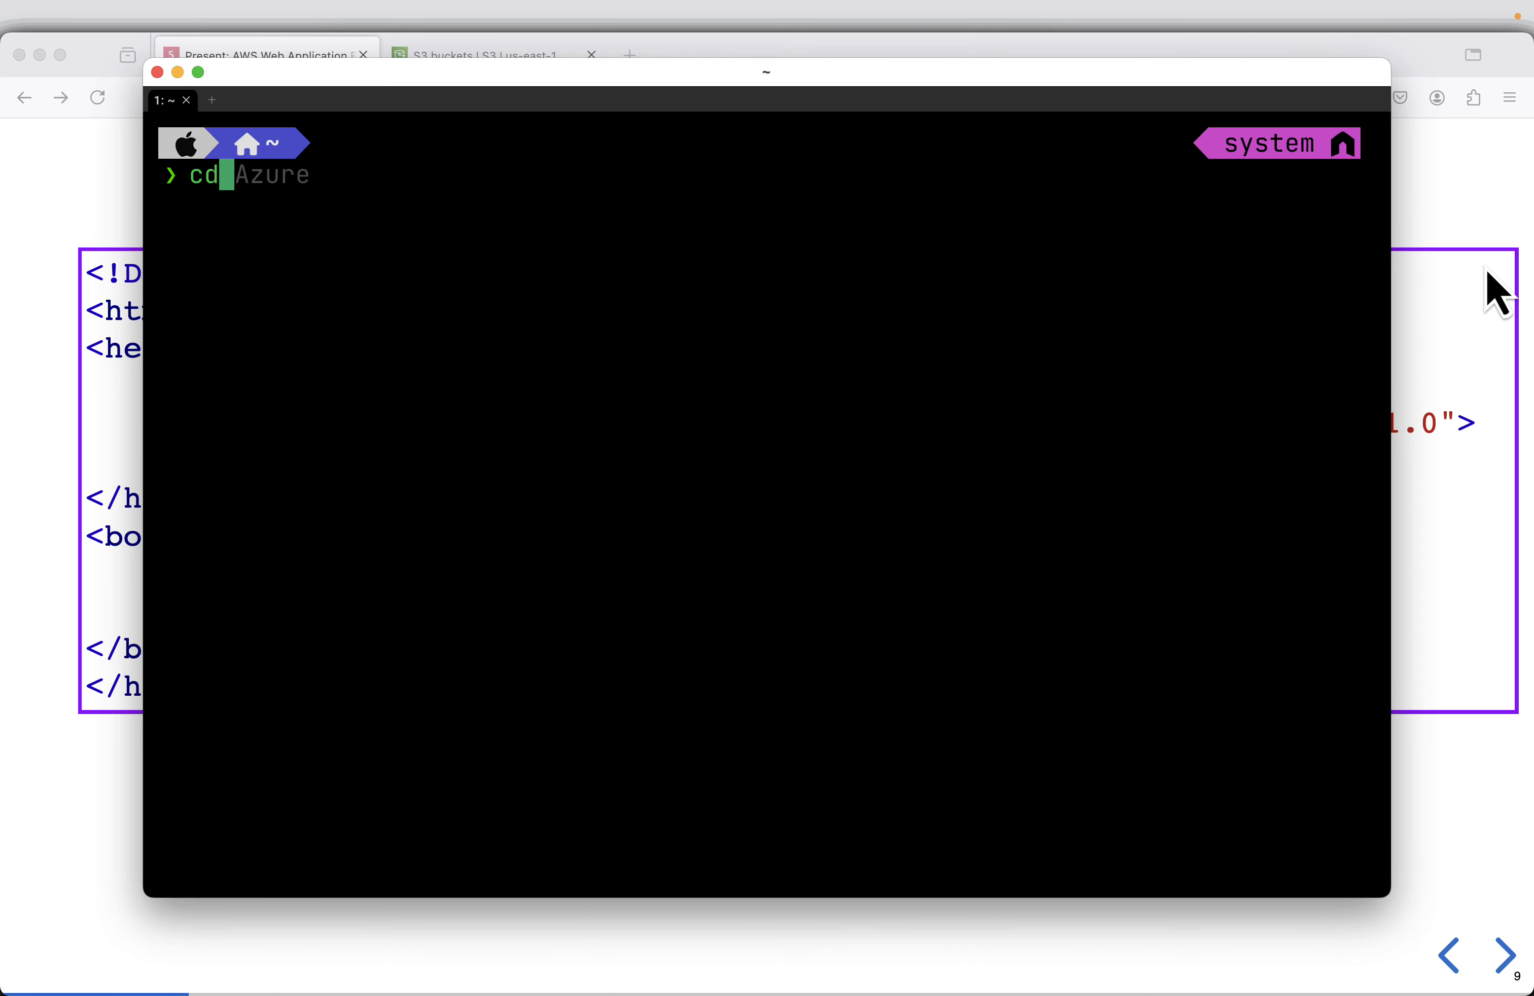
pyautogui.press('Tab')
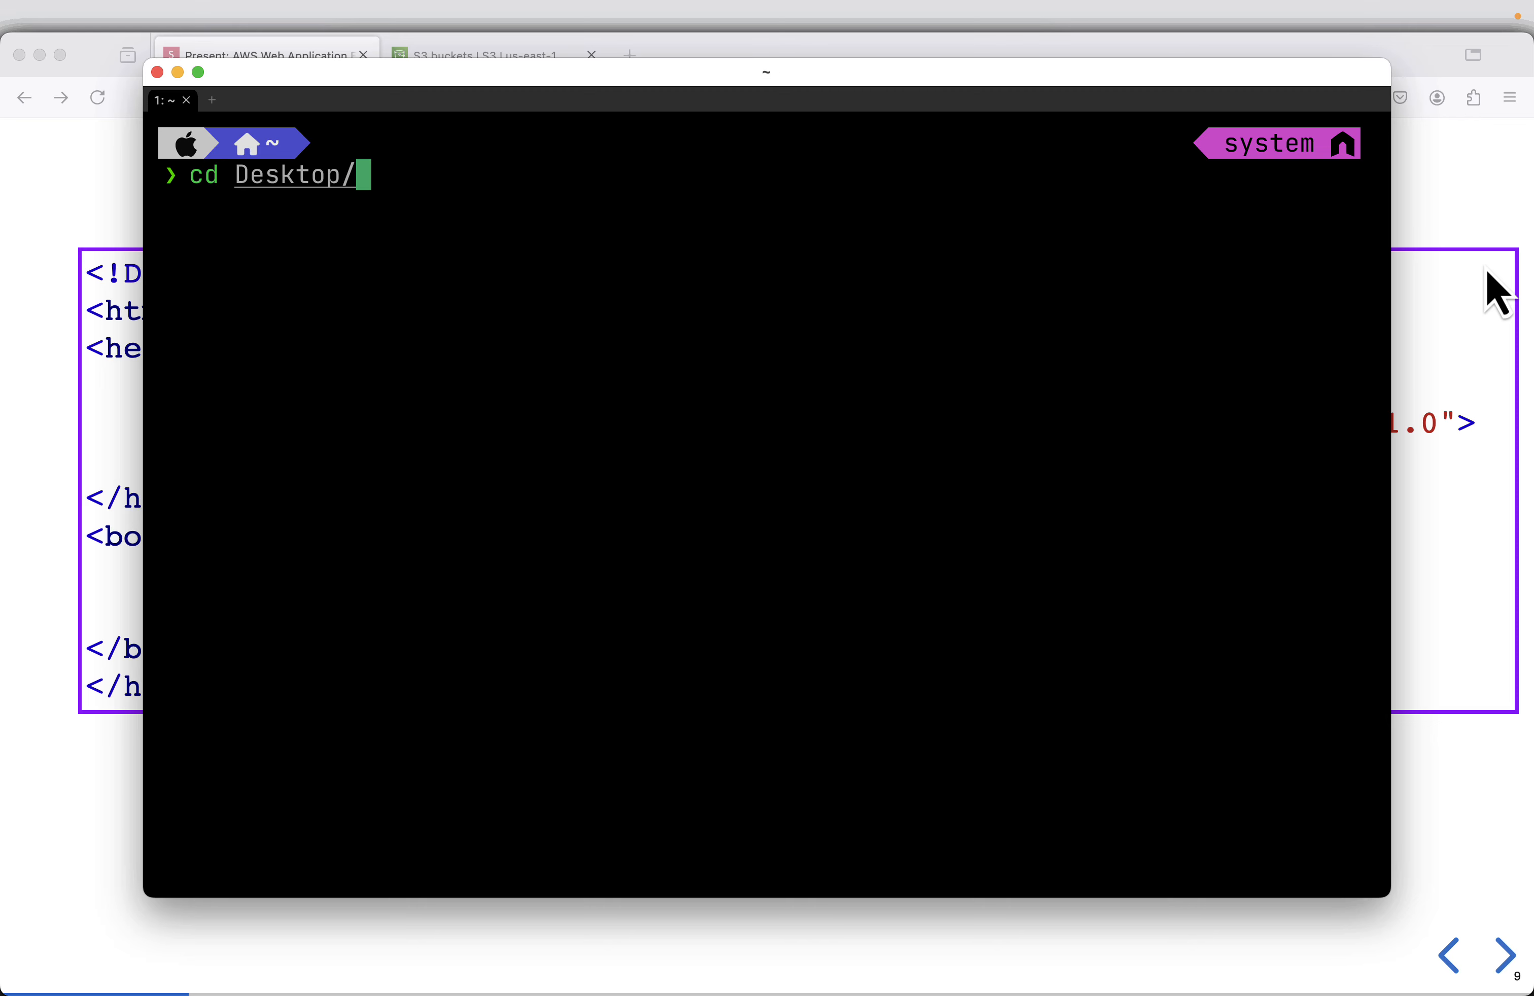
pyautogui.press('Return')
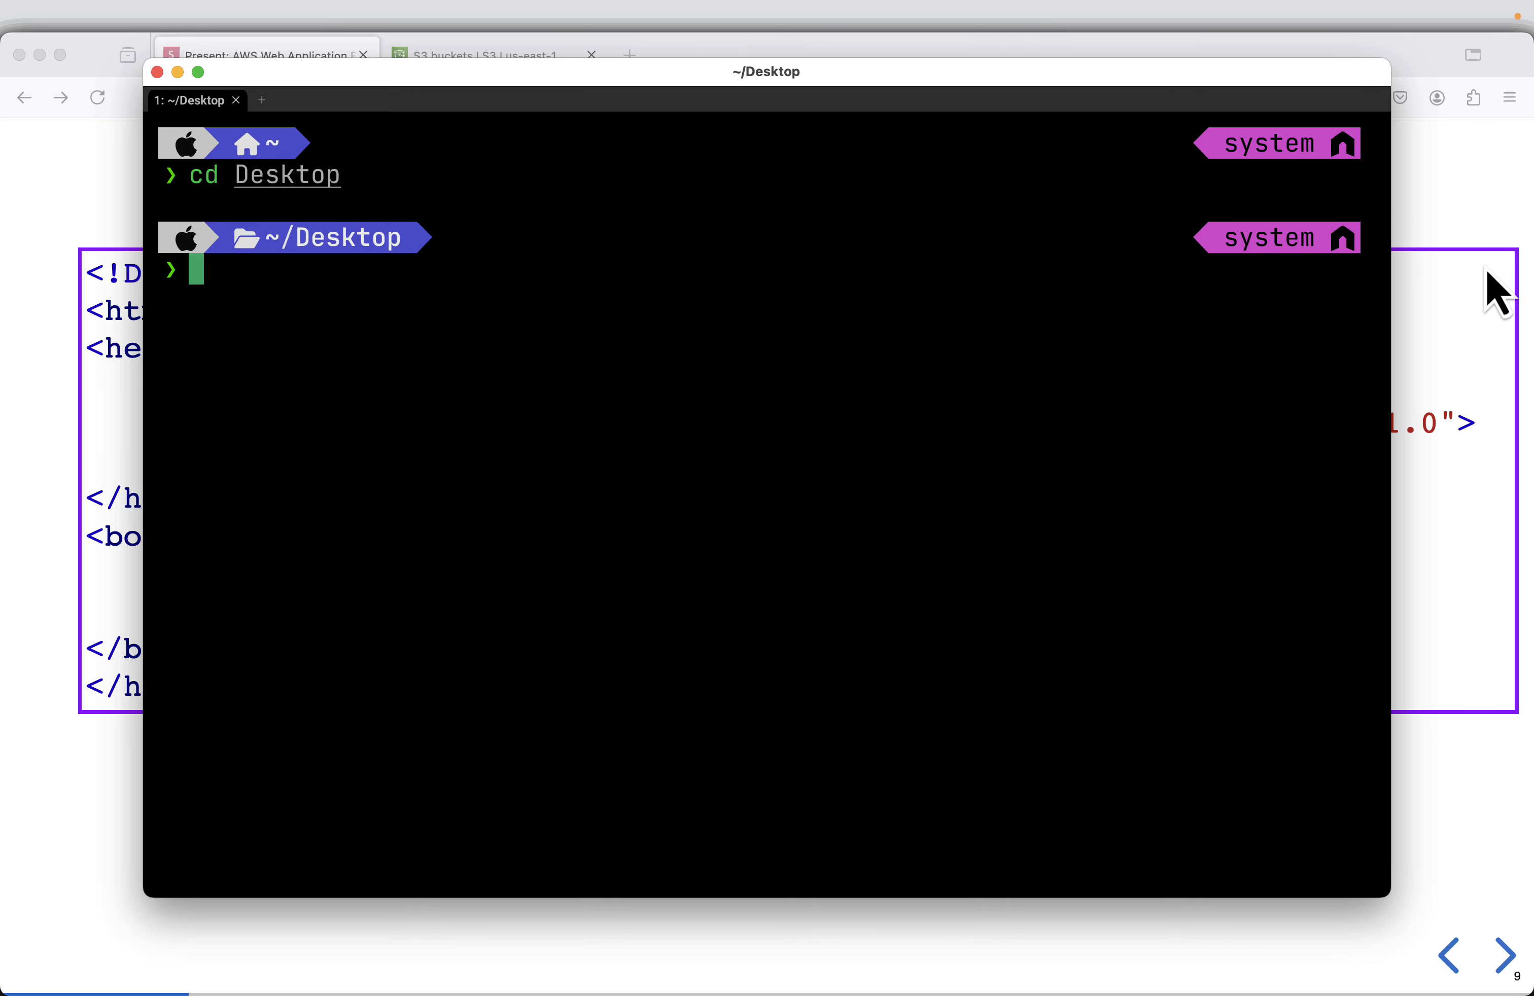
# Save the copied HTML to a file by running "pbpaste | cat > index.html".
pyautogui.write('p')
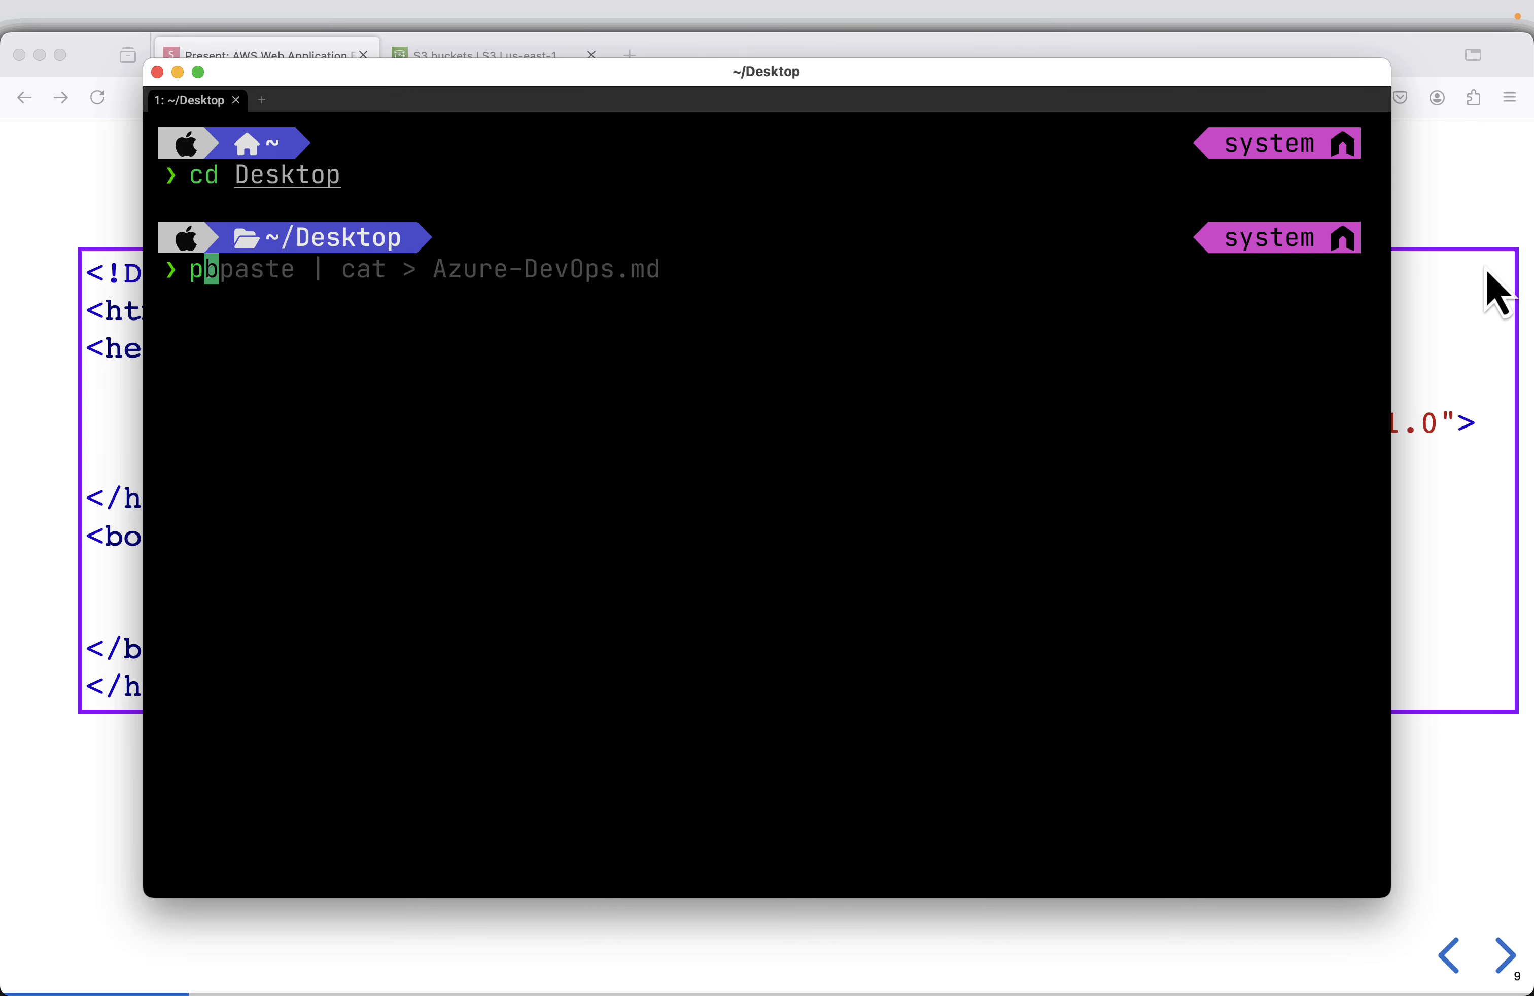
pyautogui.write('b')
pyautogui.press('Right')
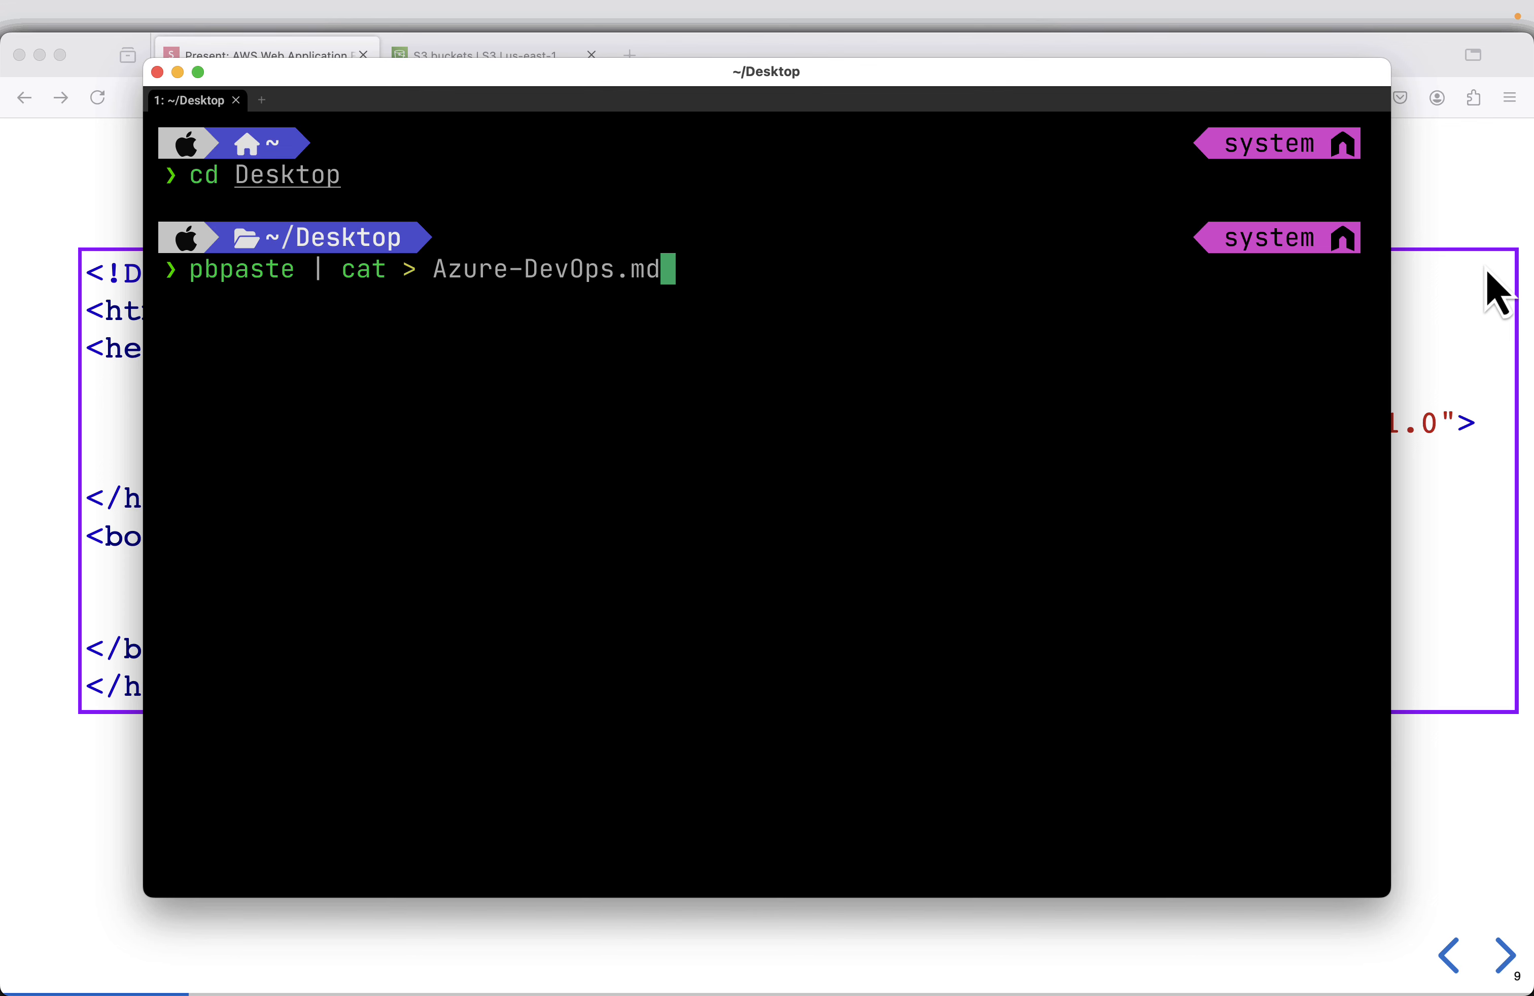
pyautogui.press('BackSpace')
pyautogui.press('BackSpace')
pyautogui.press('BackSpace')
pyautogui.press('BackSpace')
pyautogui.press('BackSpace')
pyautogui.press('BackSpace')
pyautogui.press('BackSpace')
pyautogui.press('BackSpace')
pyautogui.press('BackSpace')
pyautogui.press('BackSpace')
pyautogui.press('BackSpace')
pyautogui.press('BackSpace')
pyautogui.press('BackSpace')
pyautogui.press('BackSpace')
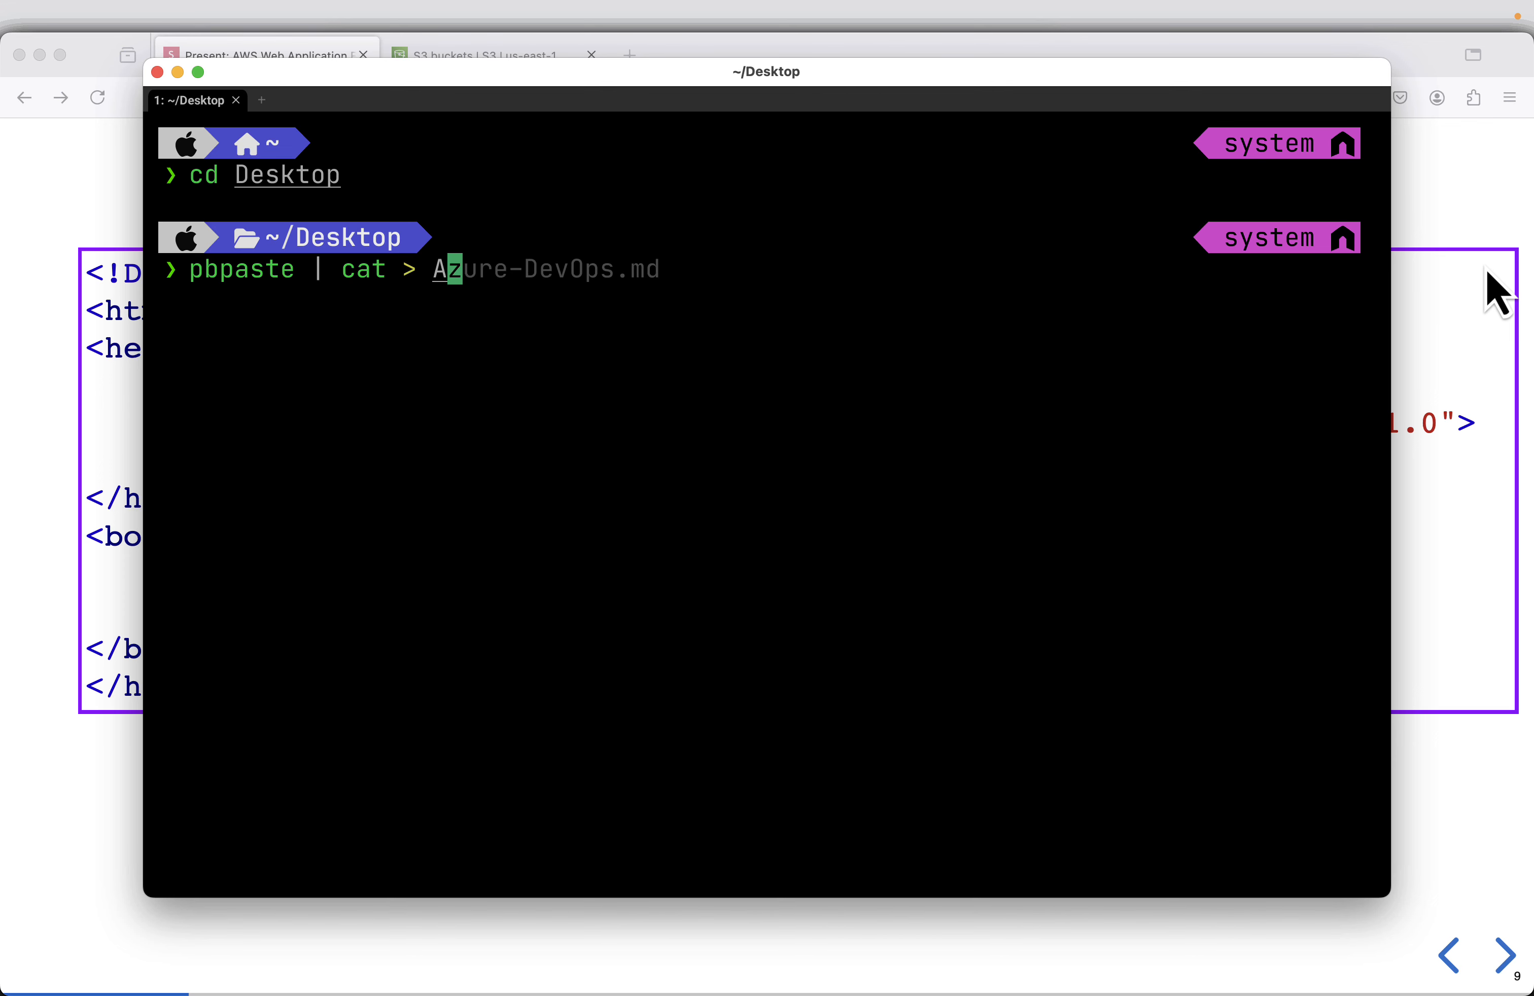
pyautogui.write('index')
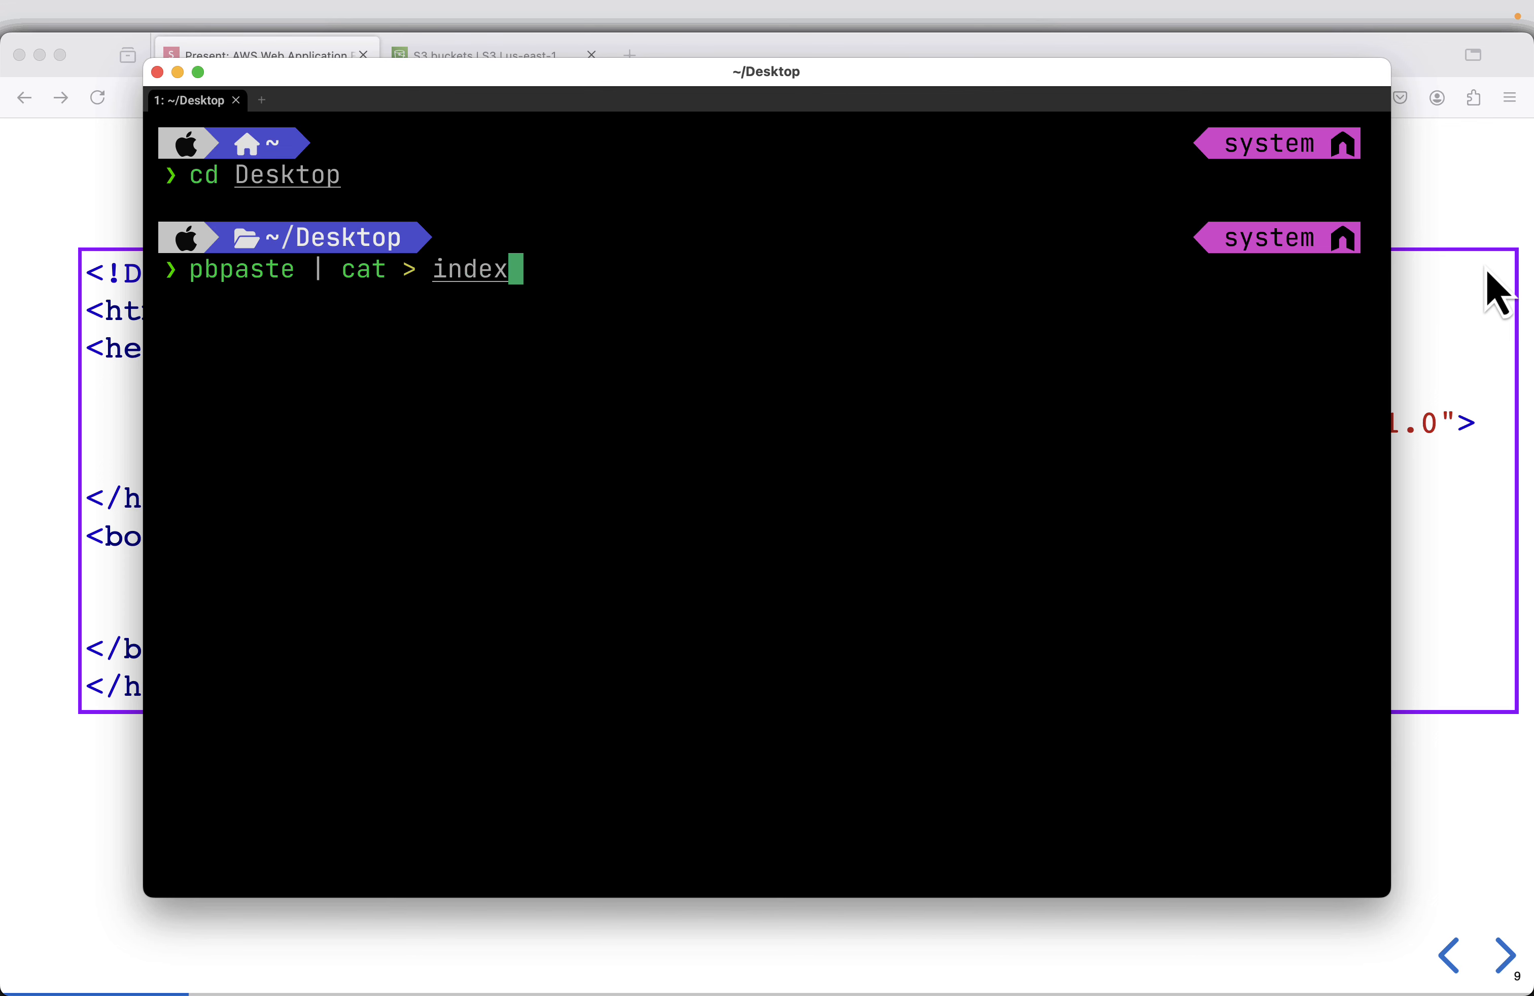
pyautogui.write('.html')
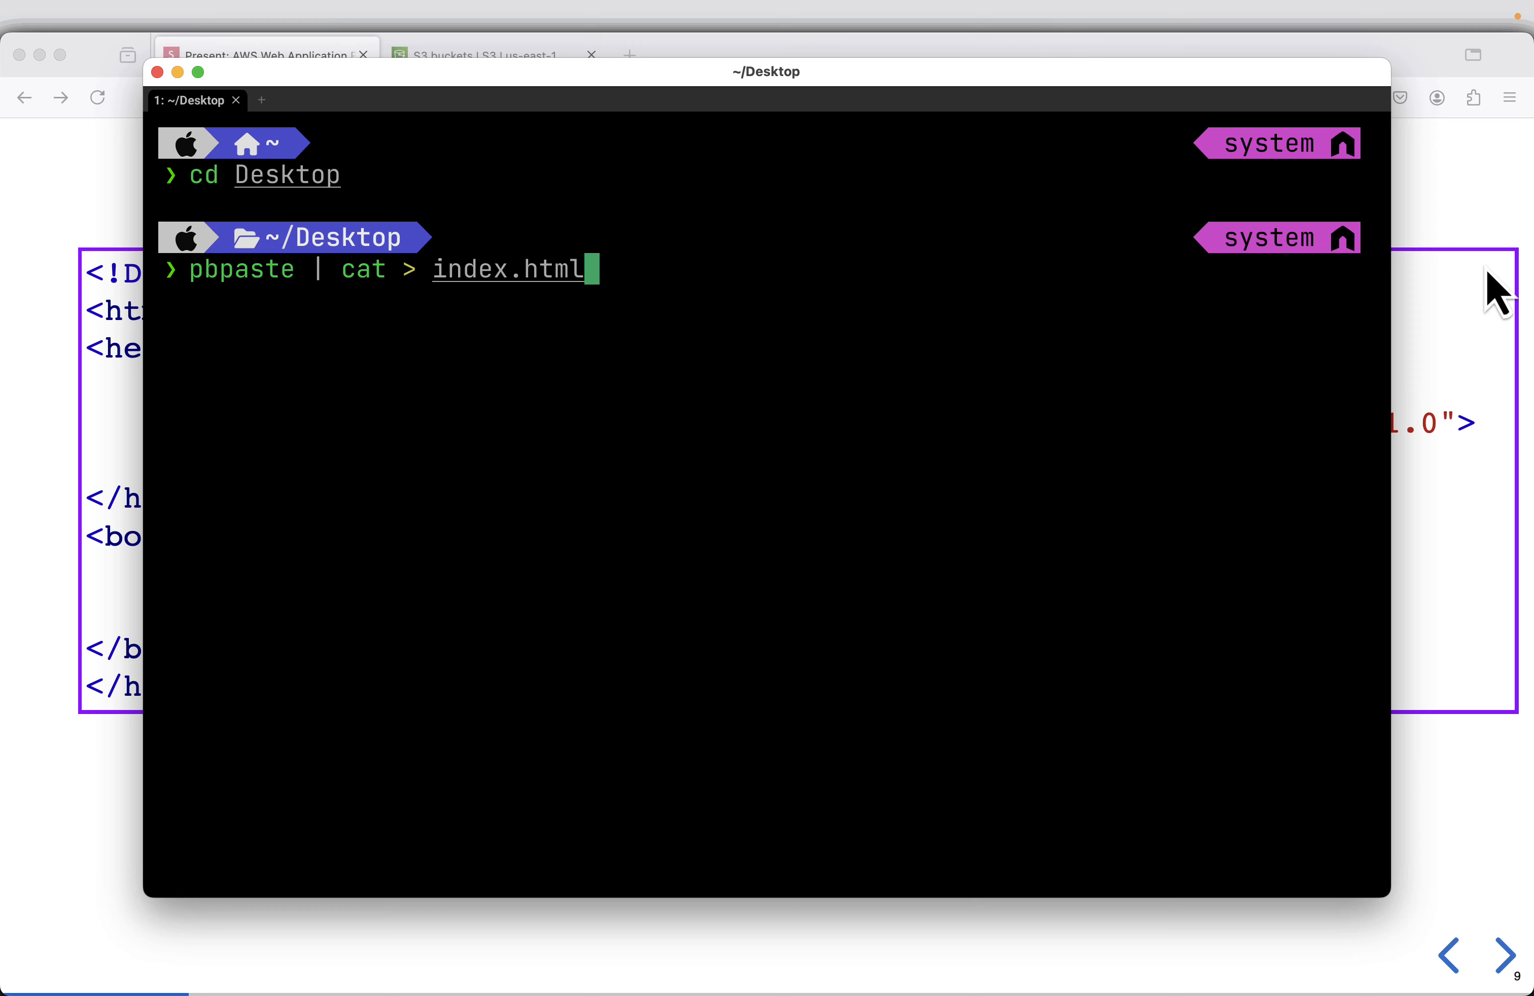
pyautogui.press('Return')
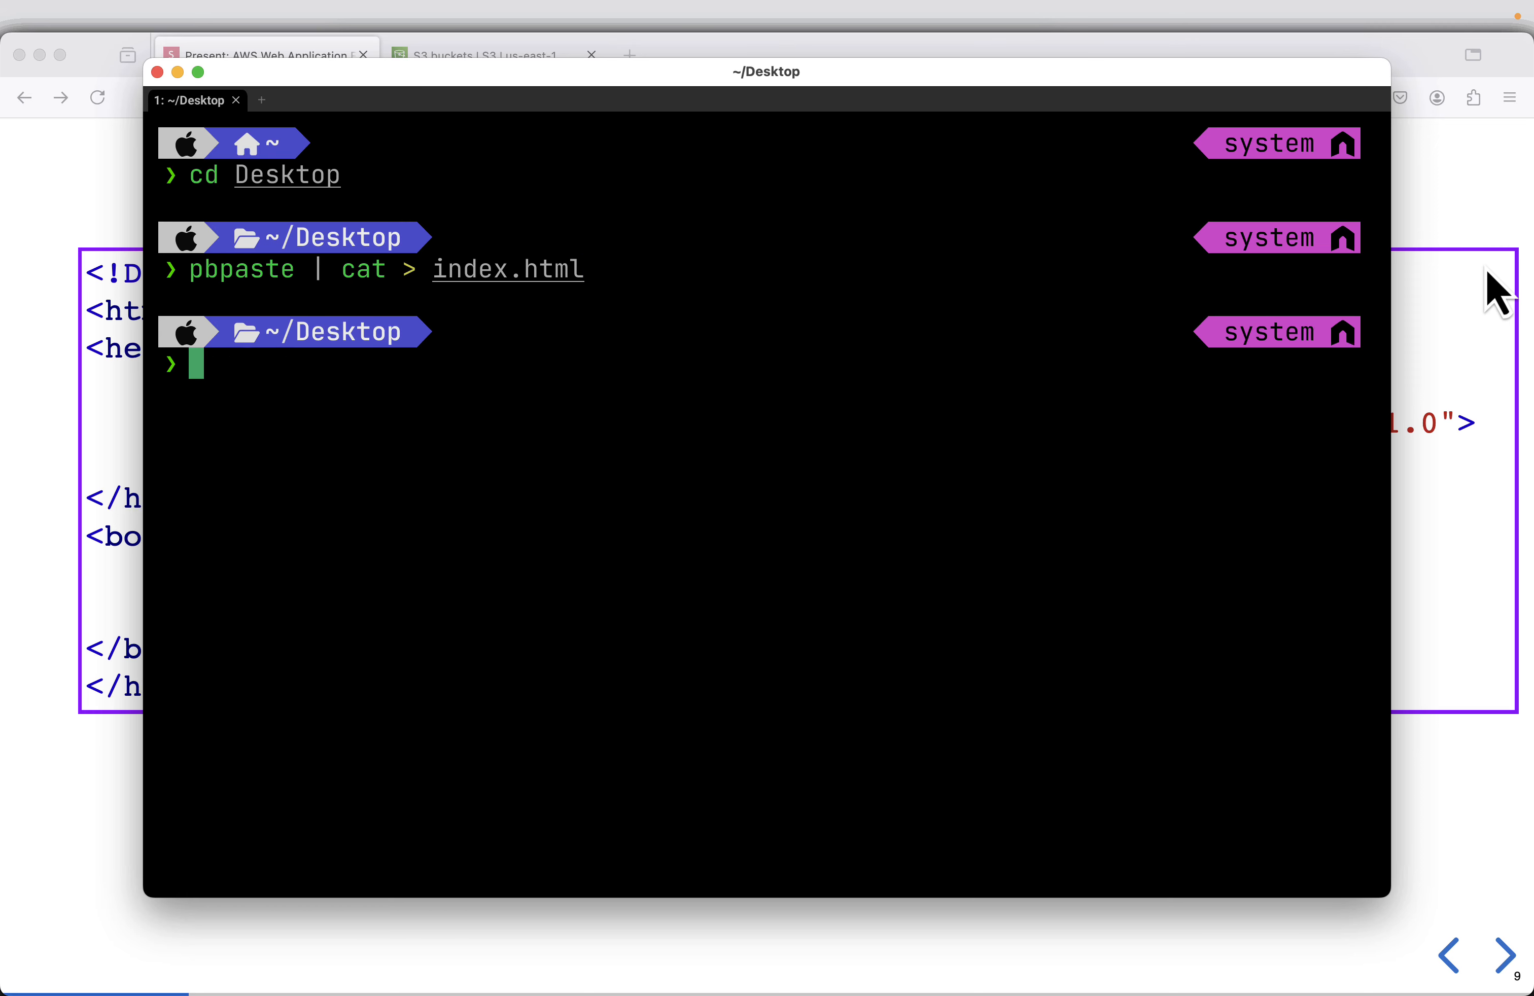
# Print the contents of index.html in the terminal with cat to check the saved code.
pyautogui.write('cat ')
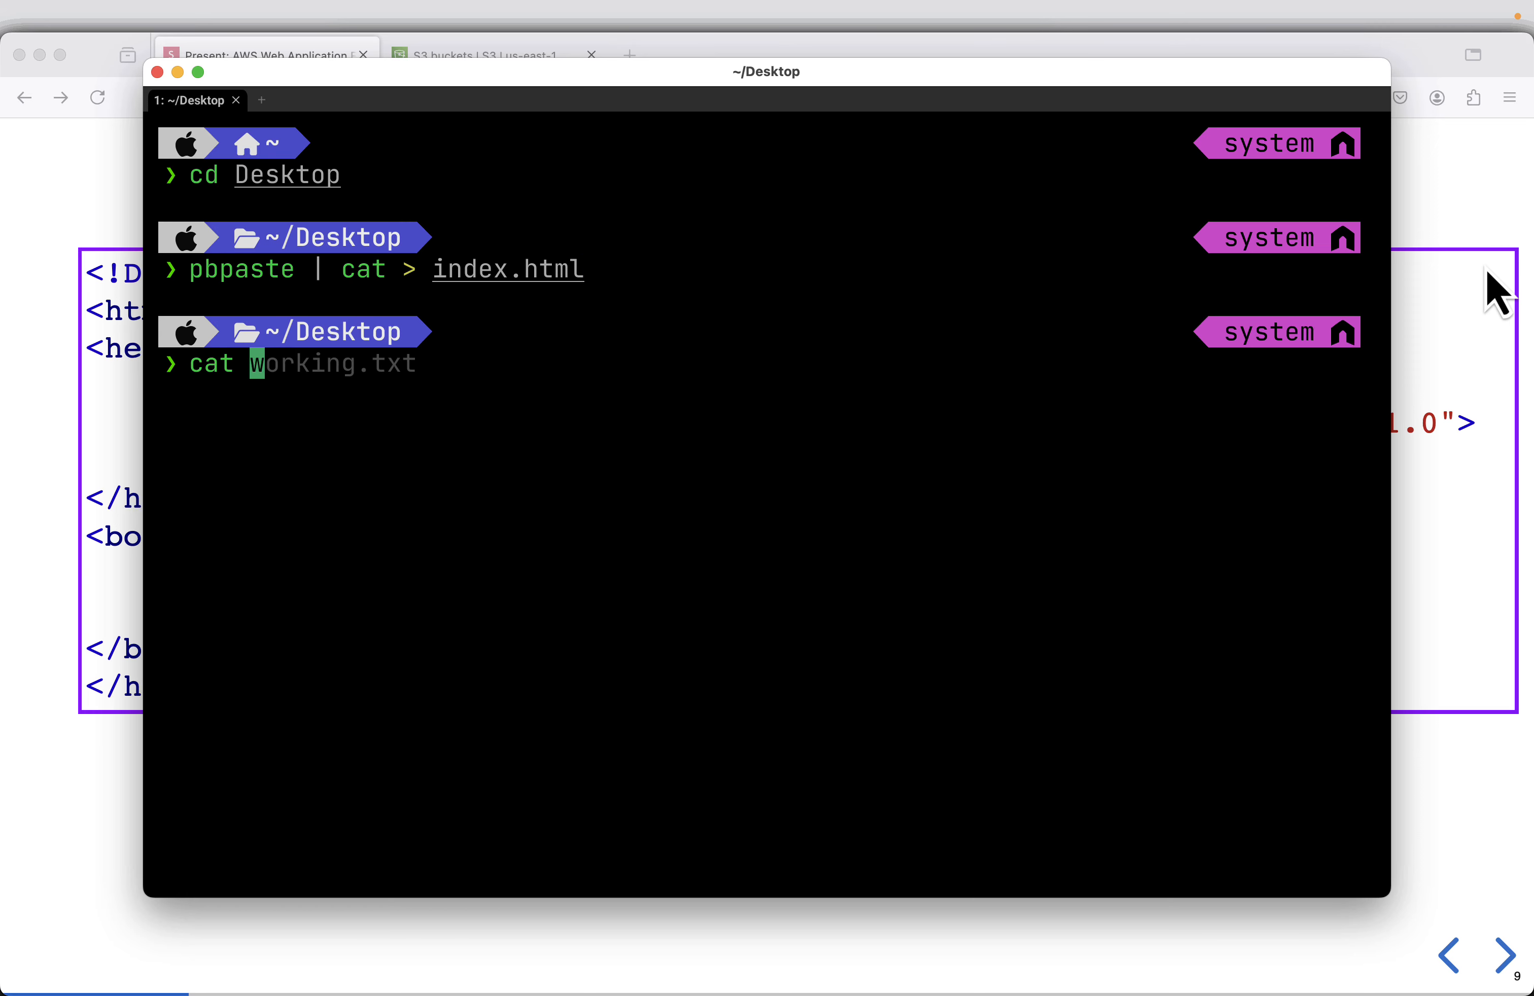
pyautogui.write('inde')
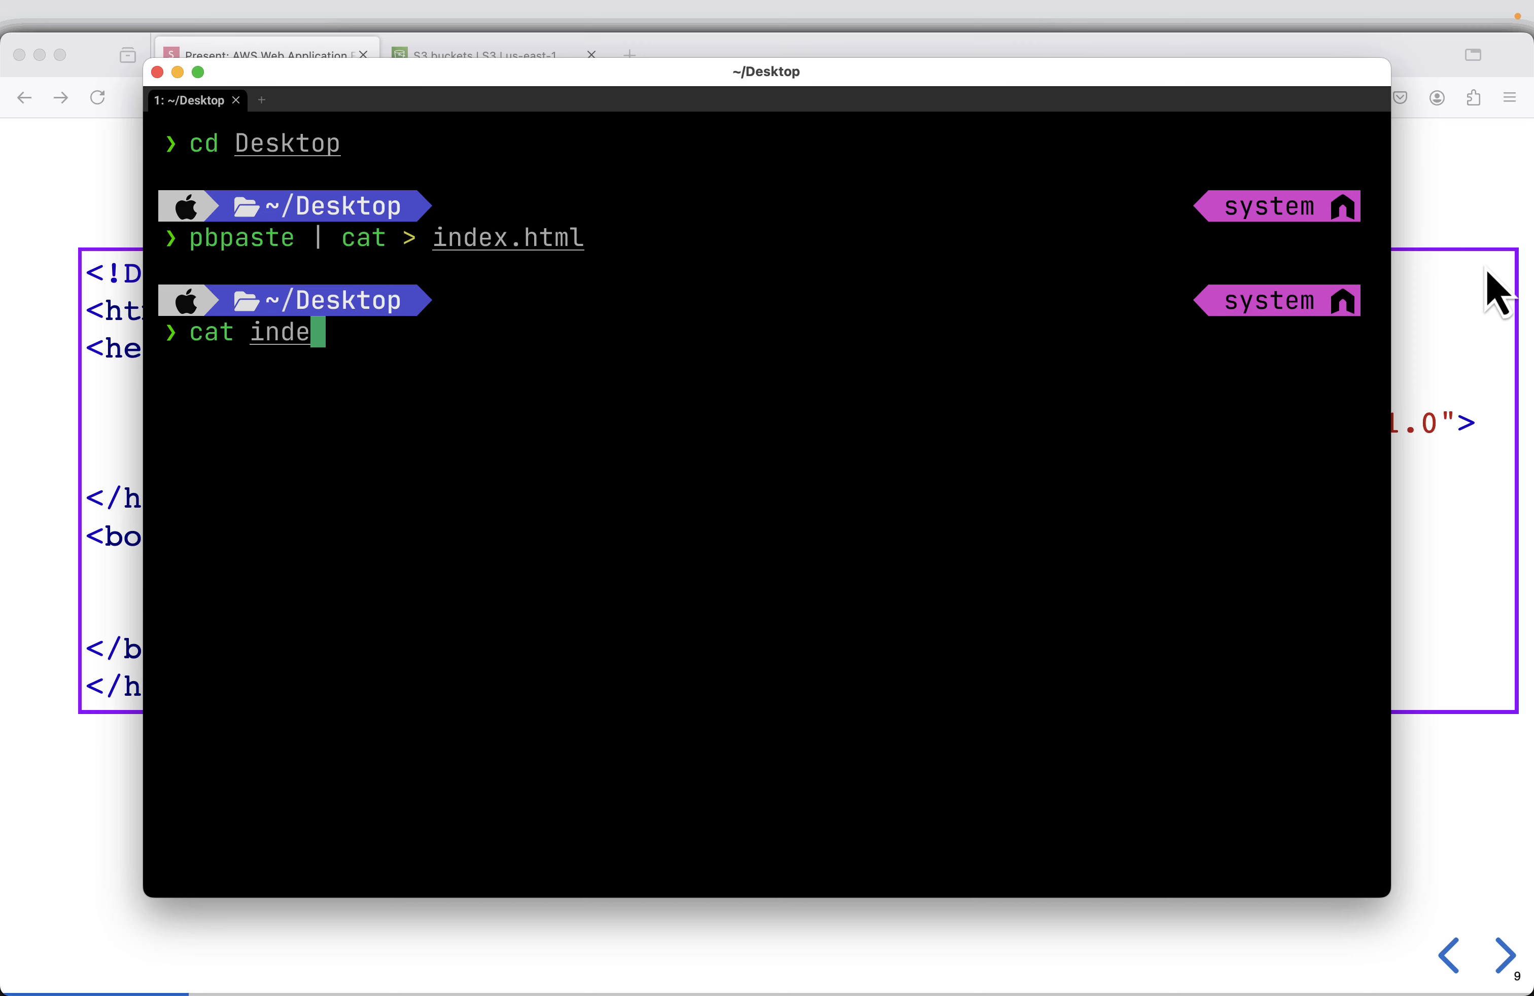
pyautogui.write('x.html')
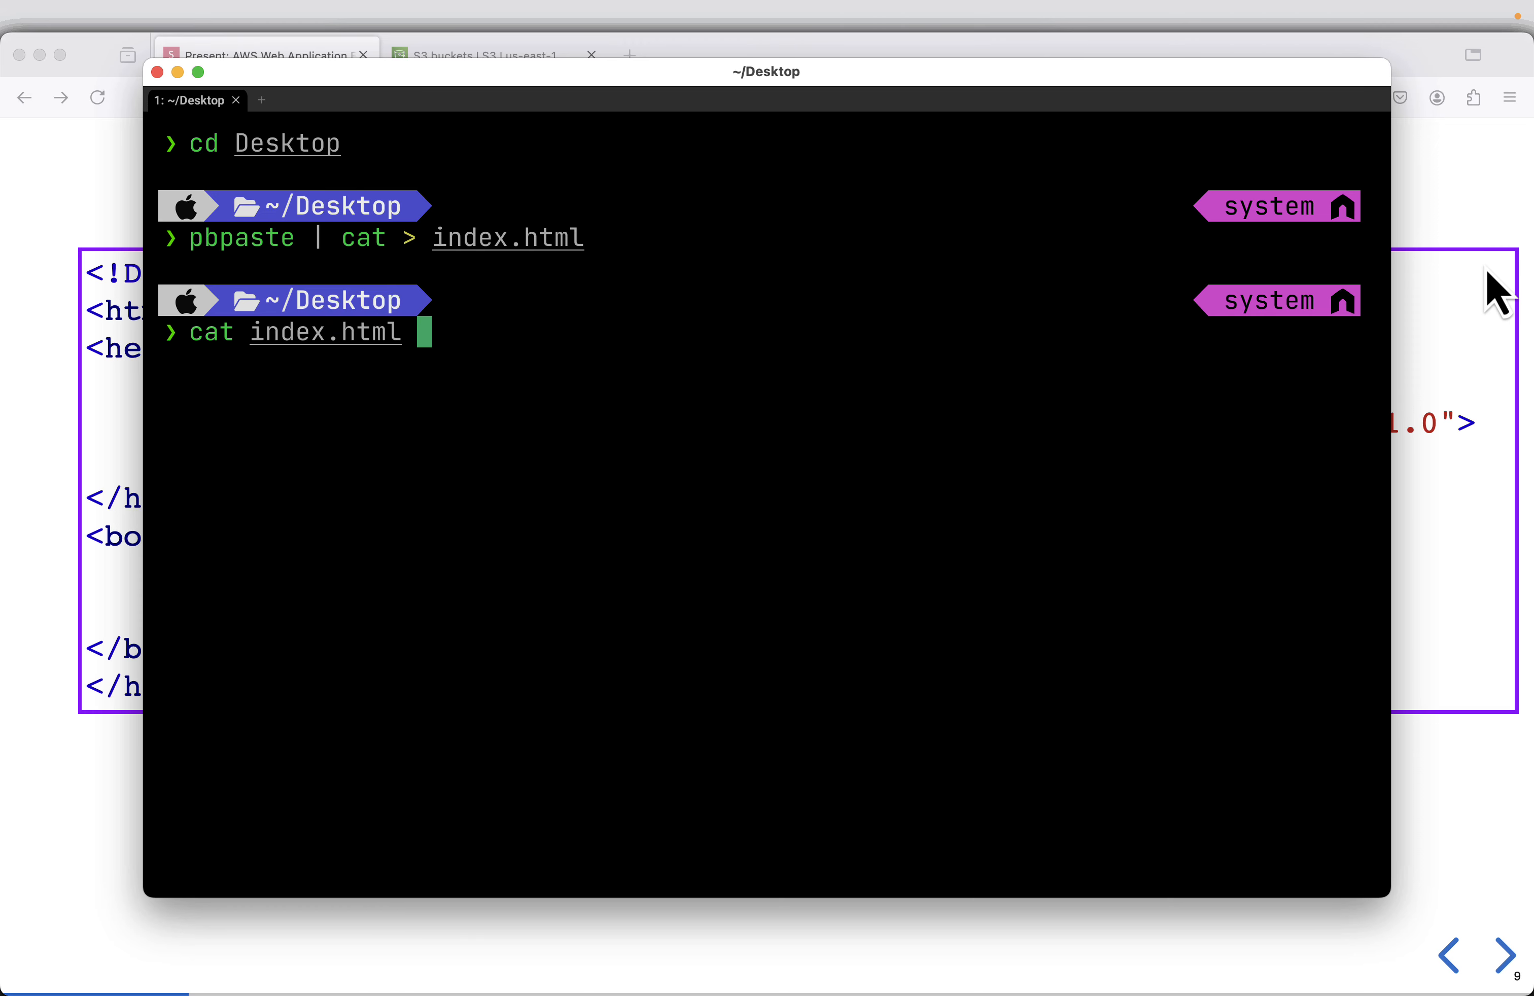
pyautogui.press('Return')
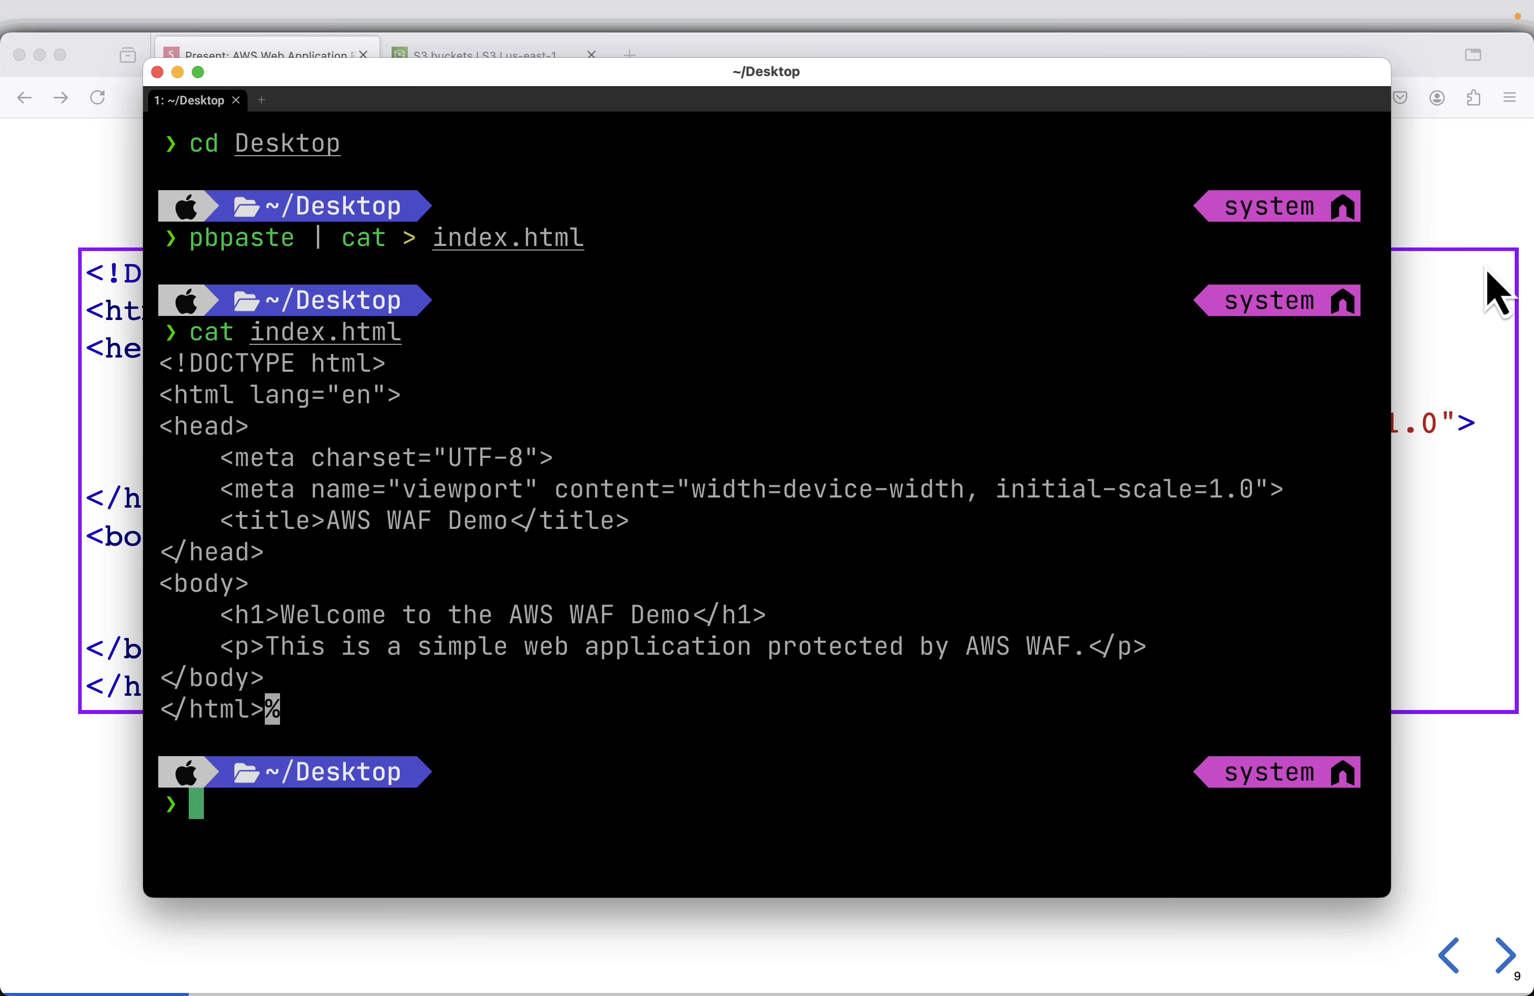
# Return to the browser, advance the slides to the upload instructions, and open the waf-demo-924712 bucket in the S3 console.
pyautogui.click(1449, 575)
pyautogui.click(1501, 963)
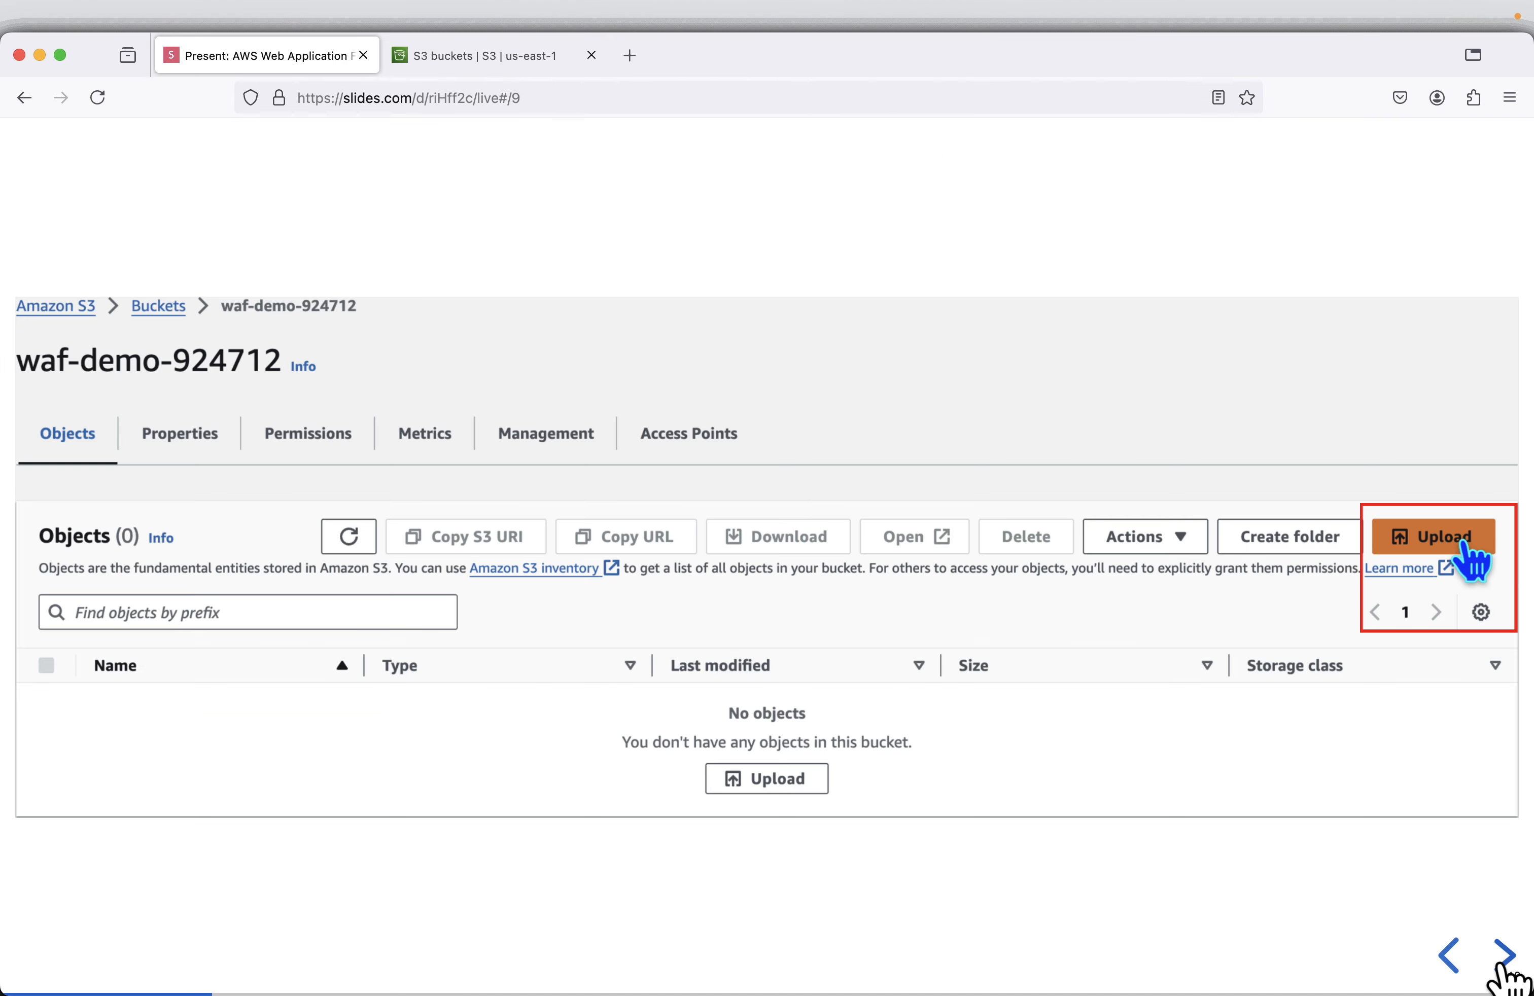
pyautogui.click(540, 57)
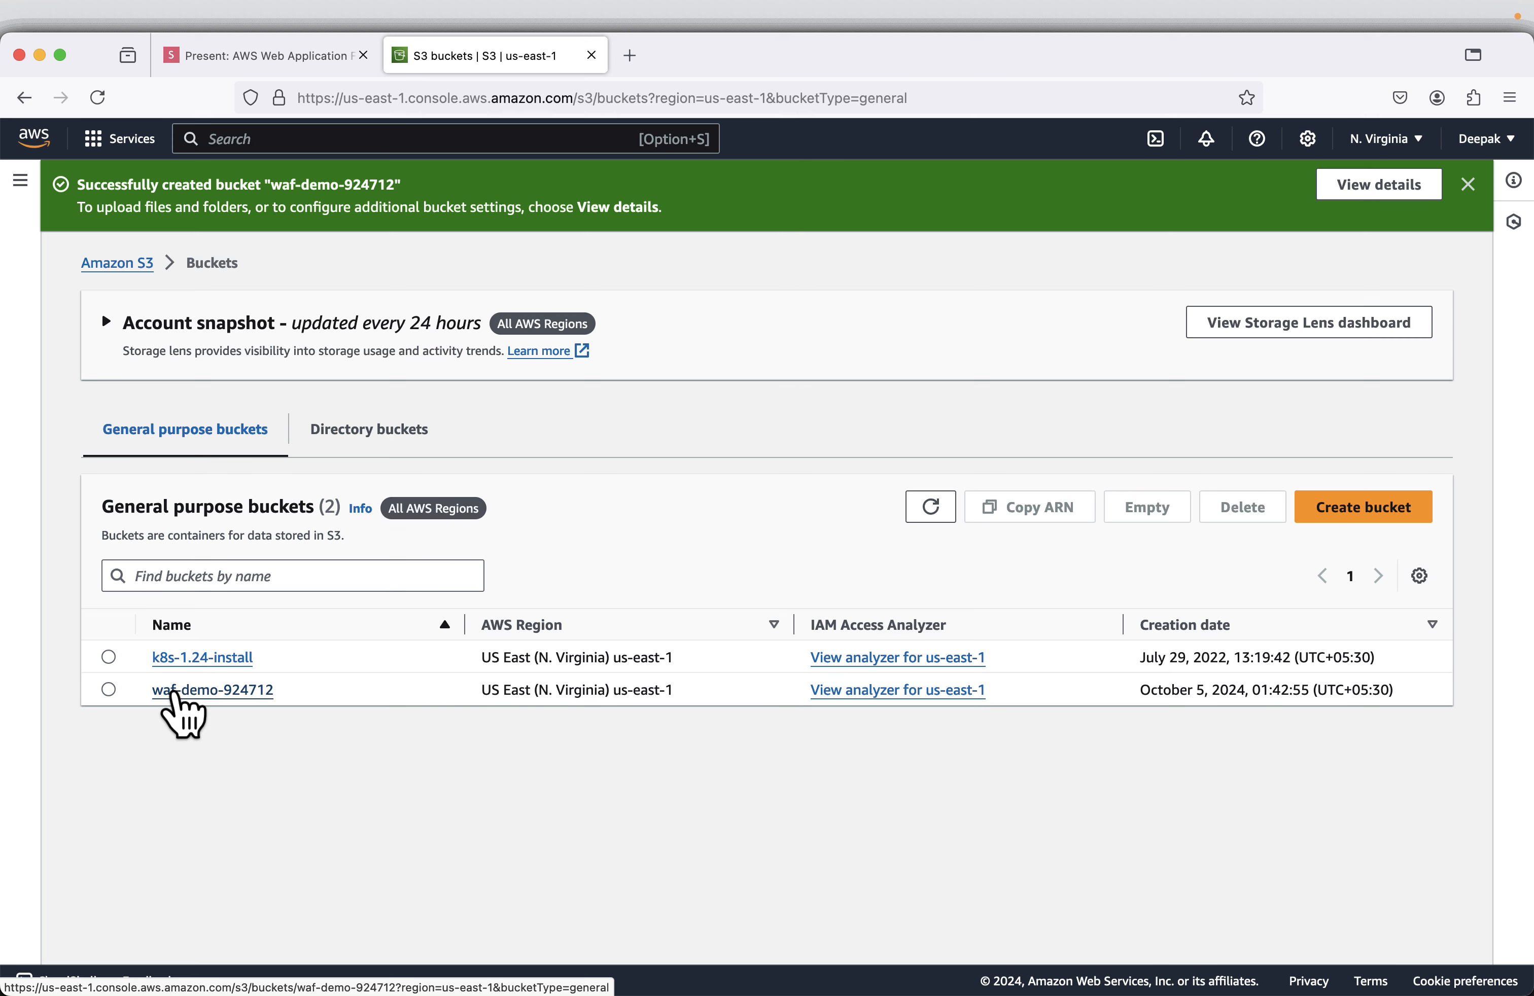
pyautogui.click(179, 696)
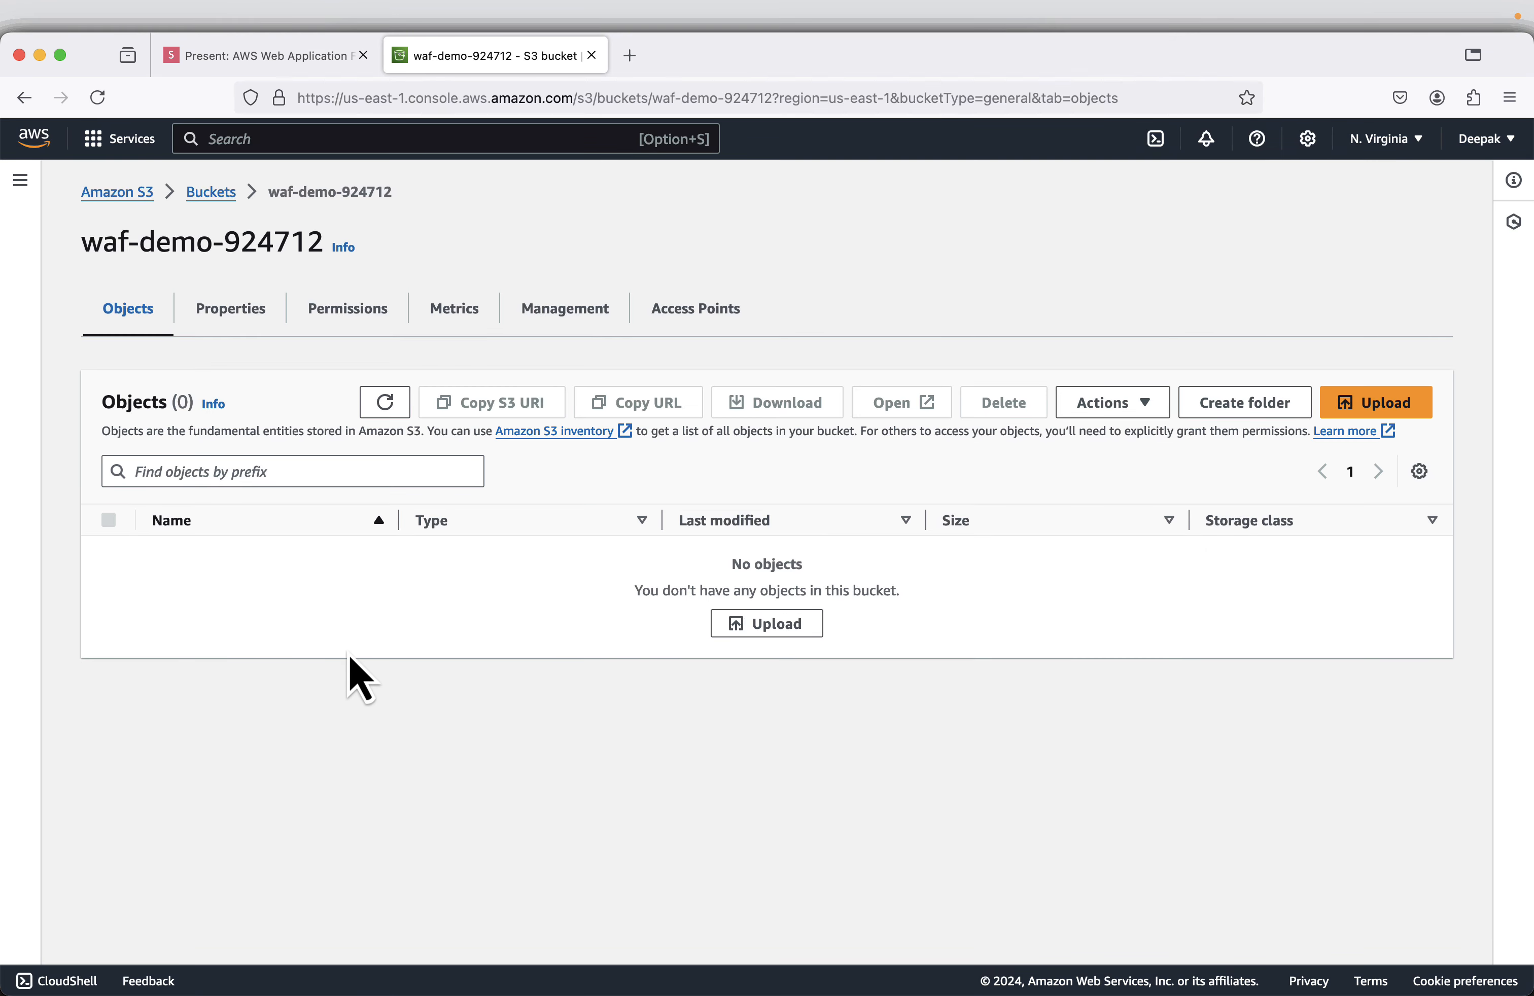
# Upload index.html from the Desktop folder to the waf-demo-924712 bucket.
pyautogui.click(1389, 409)
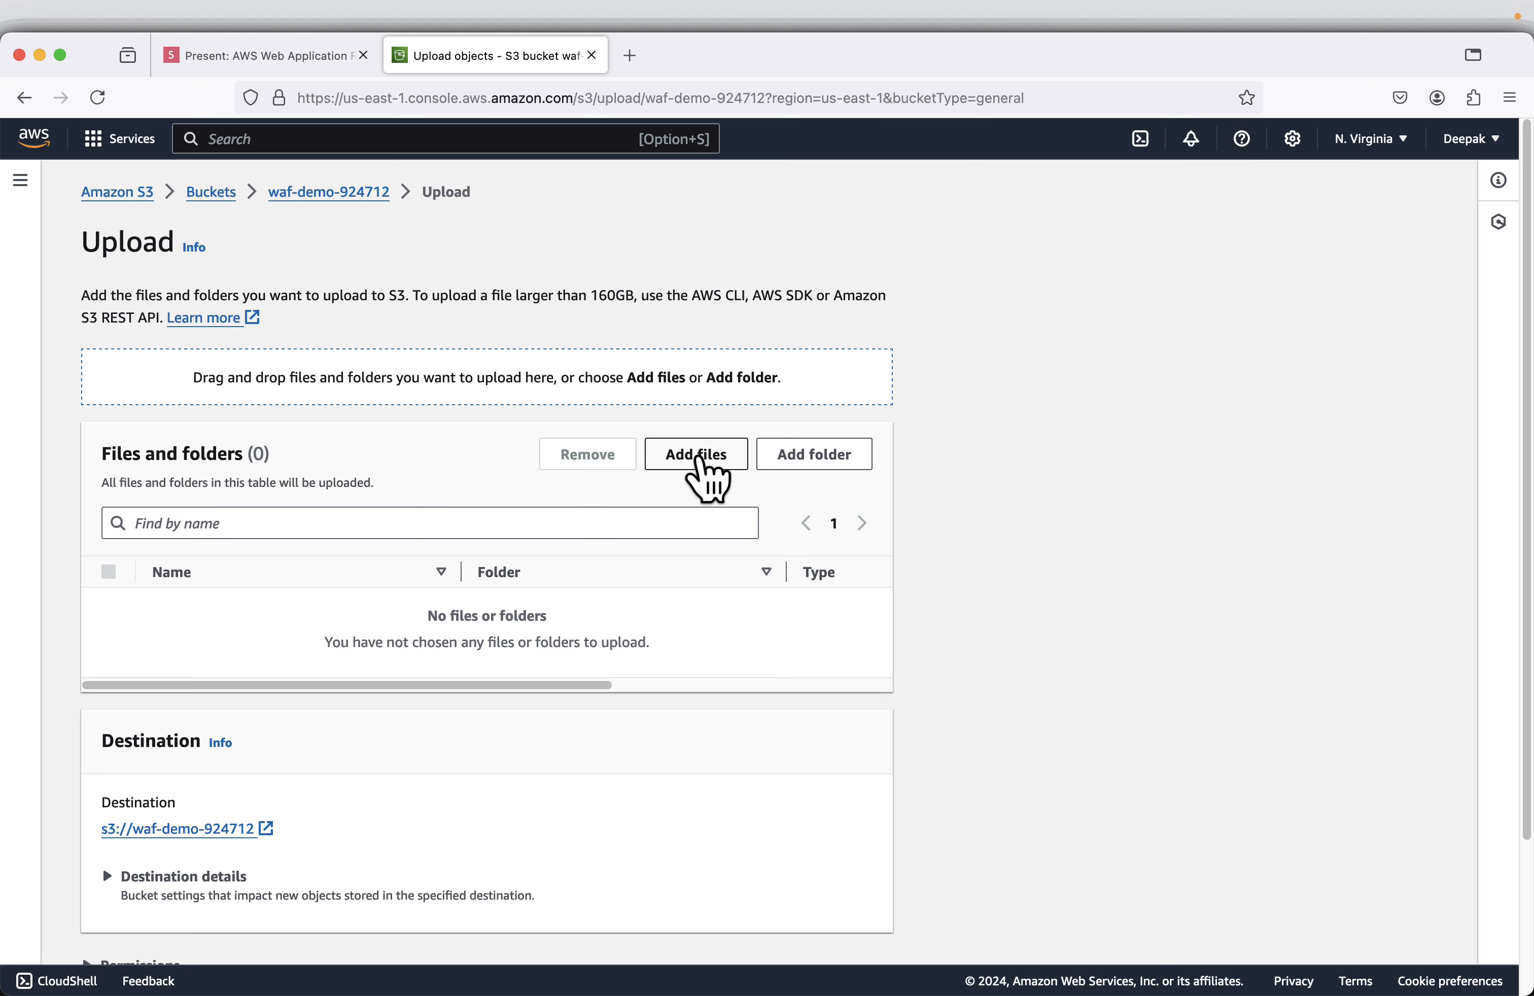
pyautogui.click(706, 479)
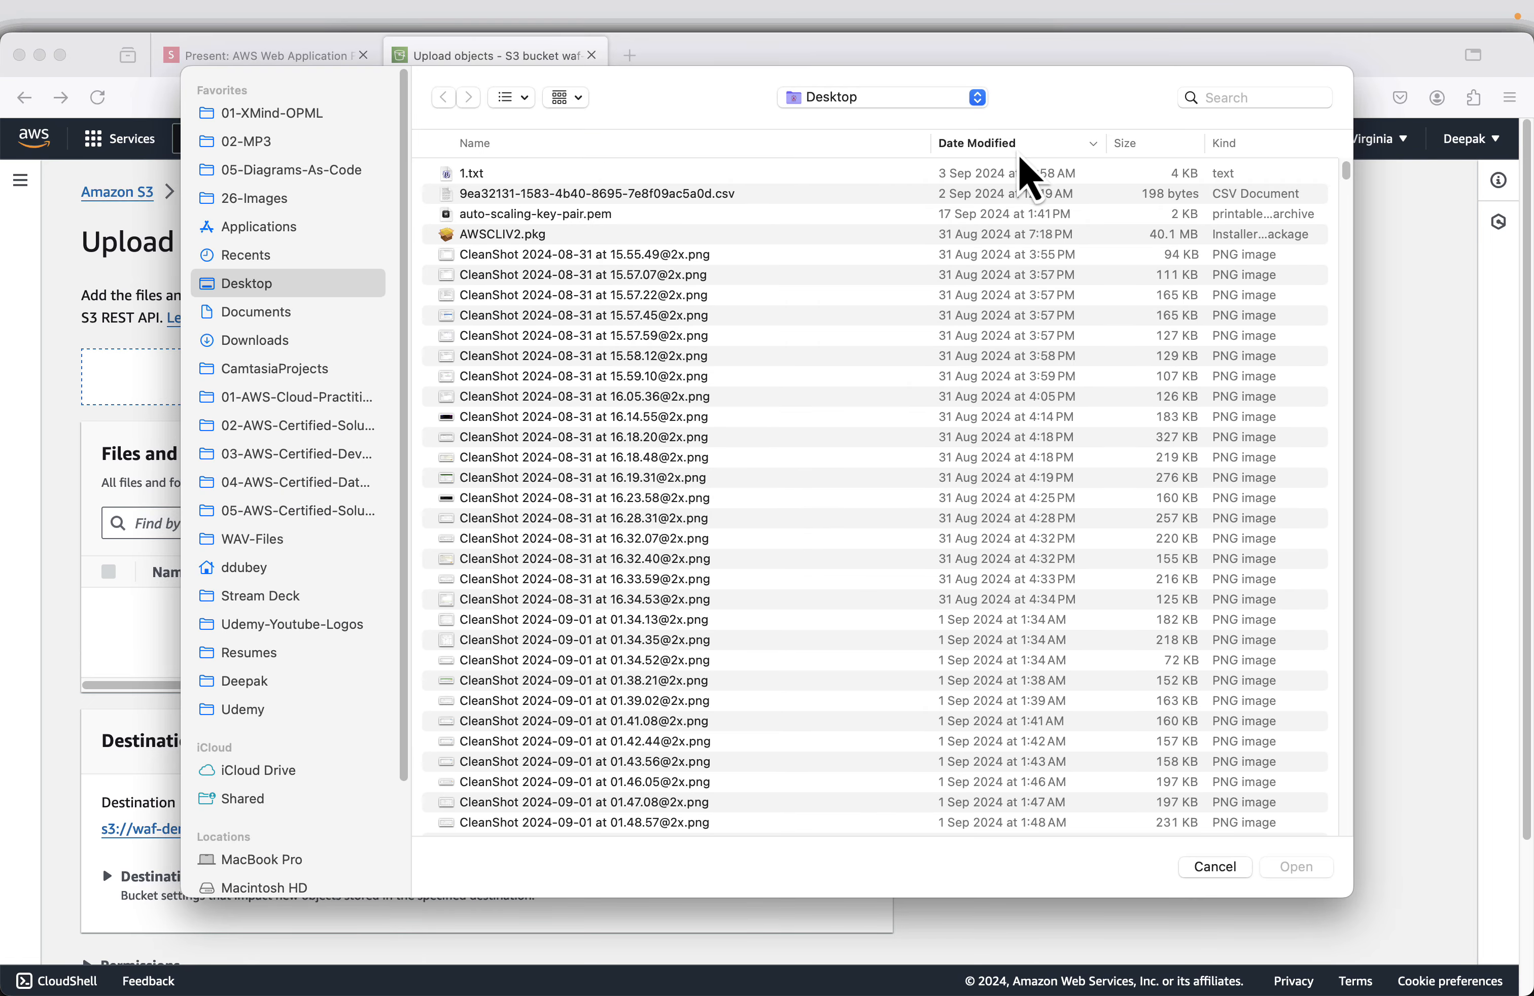
pyautogui.click(492, 173)
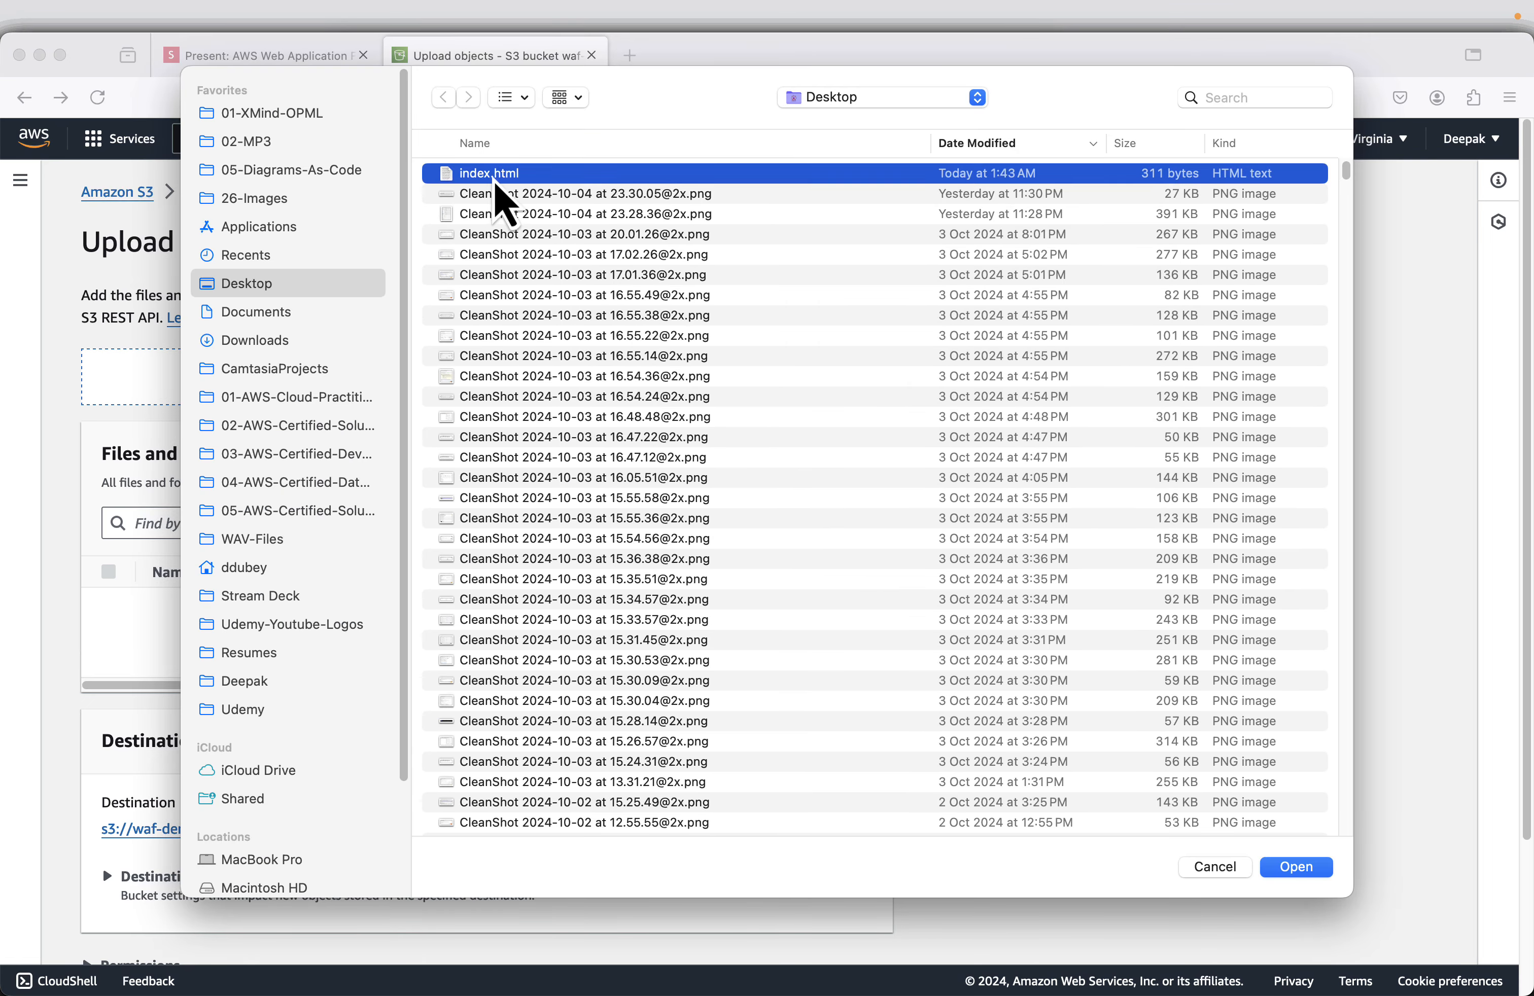
pyautogui.click(1296, 867)
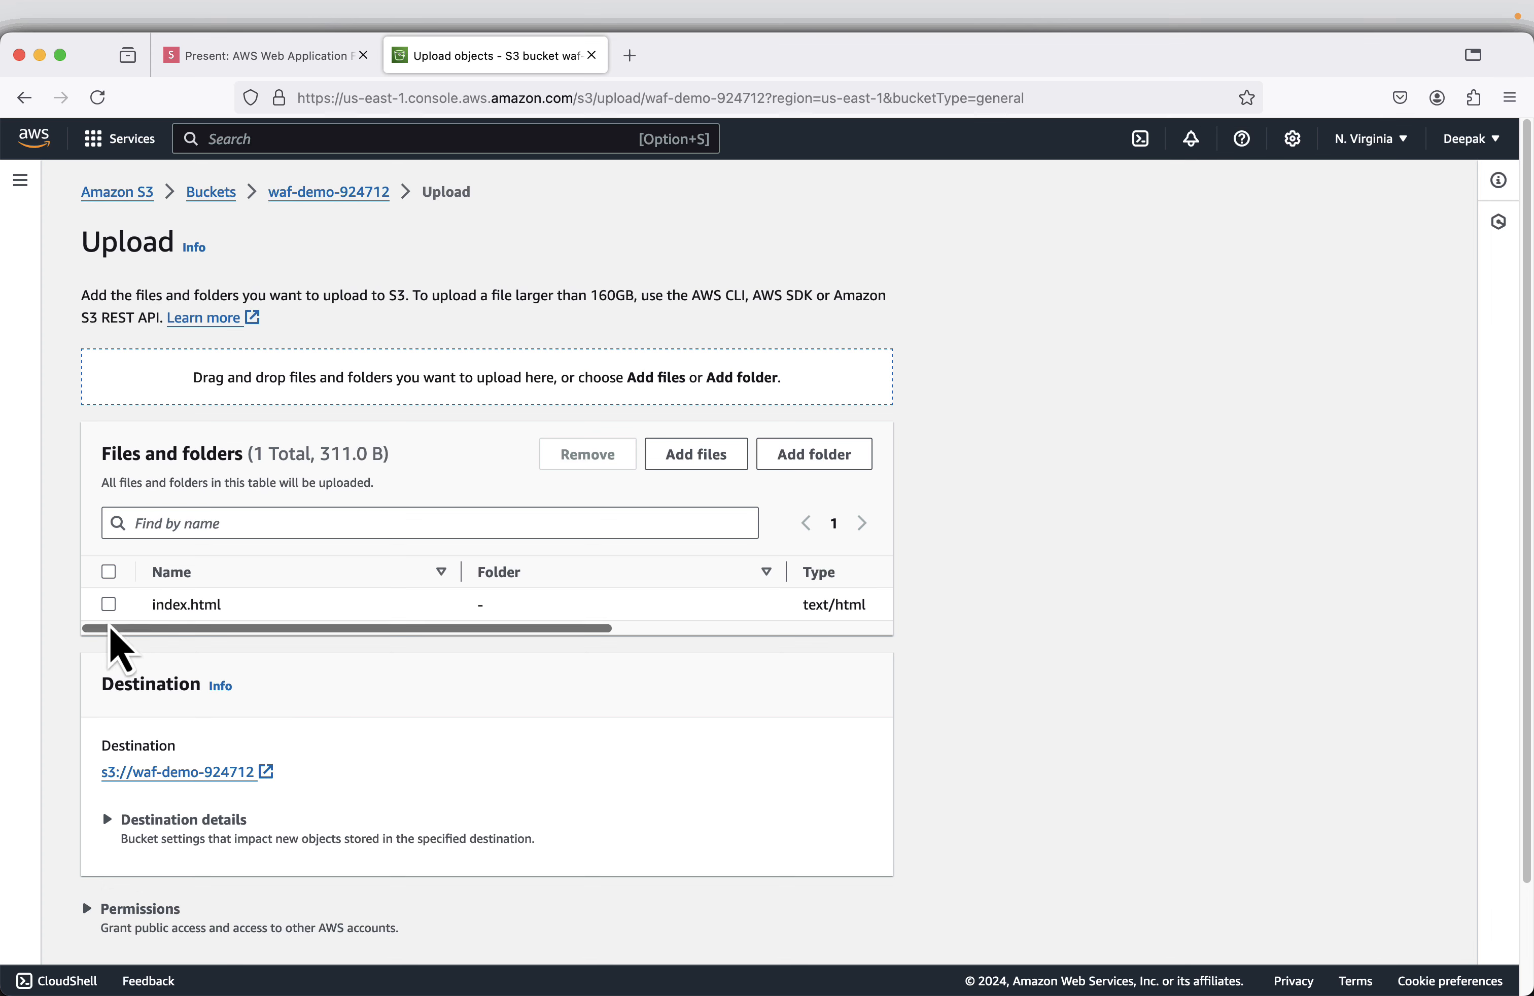
pyautogui.scroll(-3, 839, 770)
pyautogui.click(834, 929)
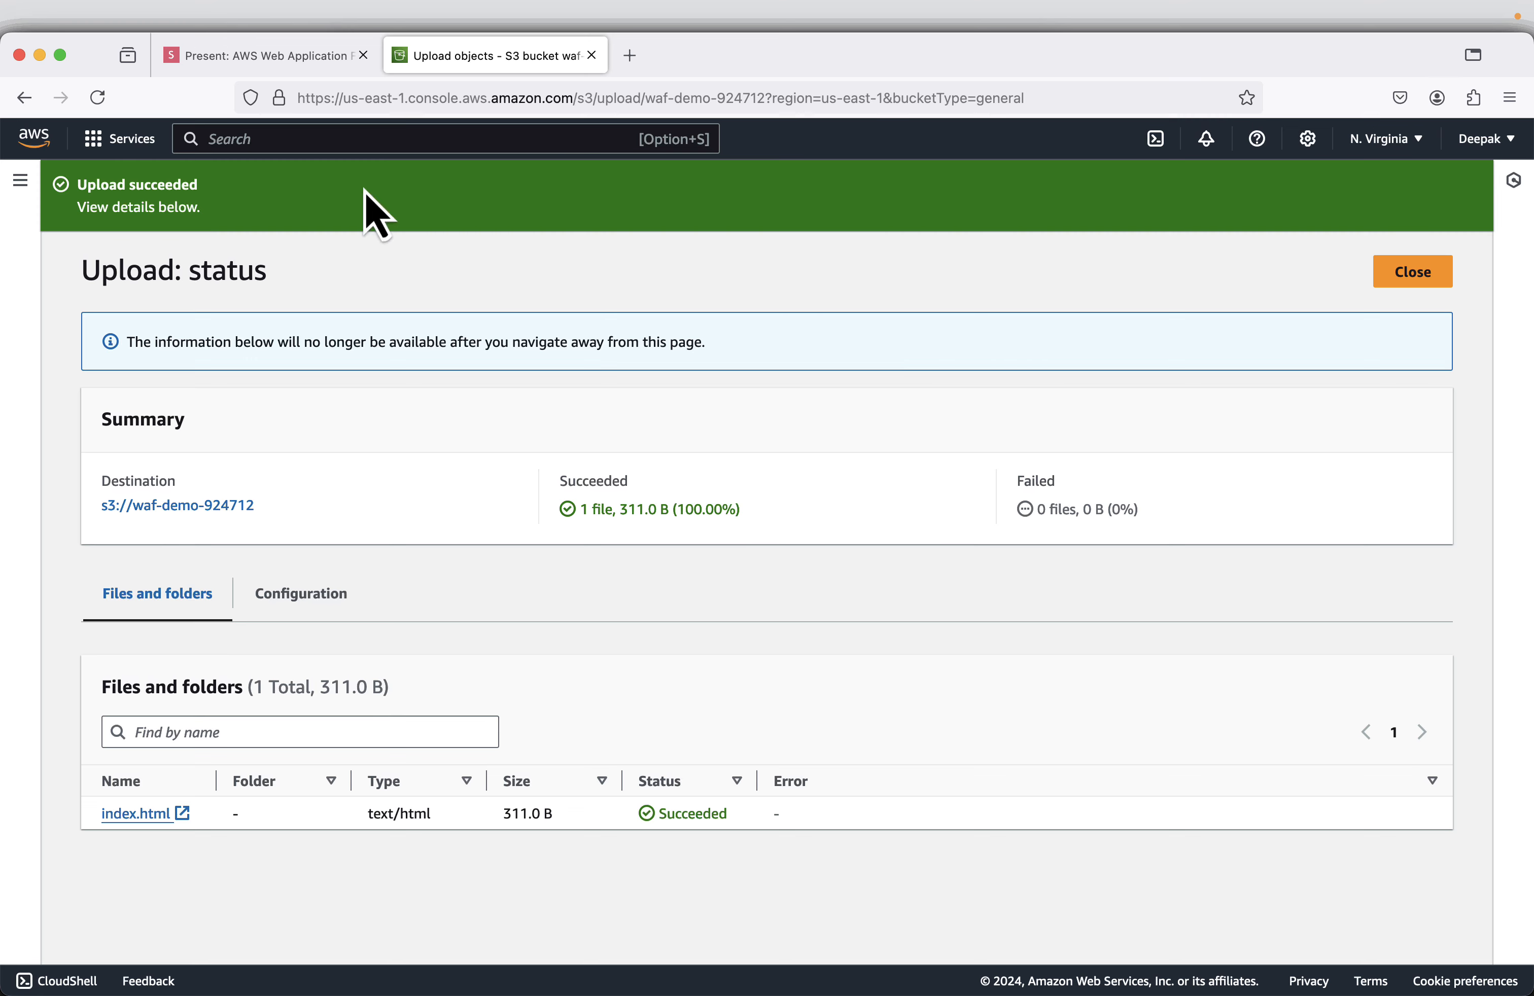
# Switch to the presentation and advance it to the "Enable Static website hosting" slide.
pyautogui.click(308, 63)
pyautogui.press('Right')
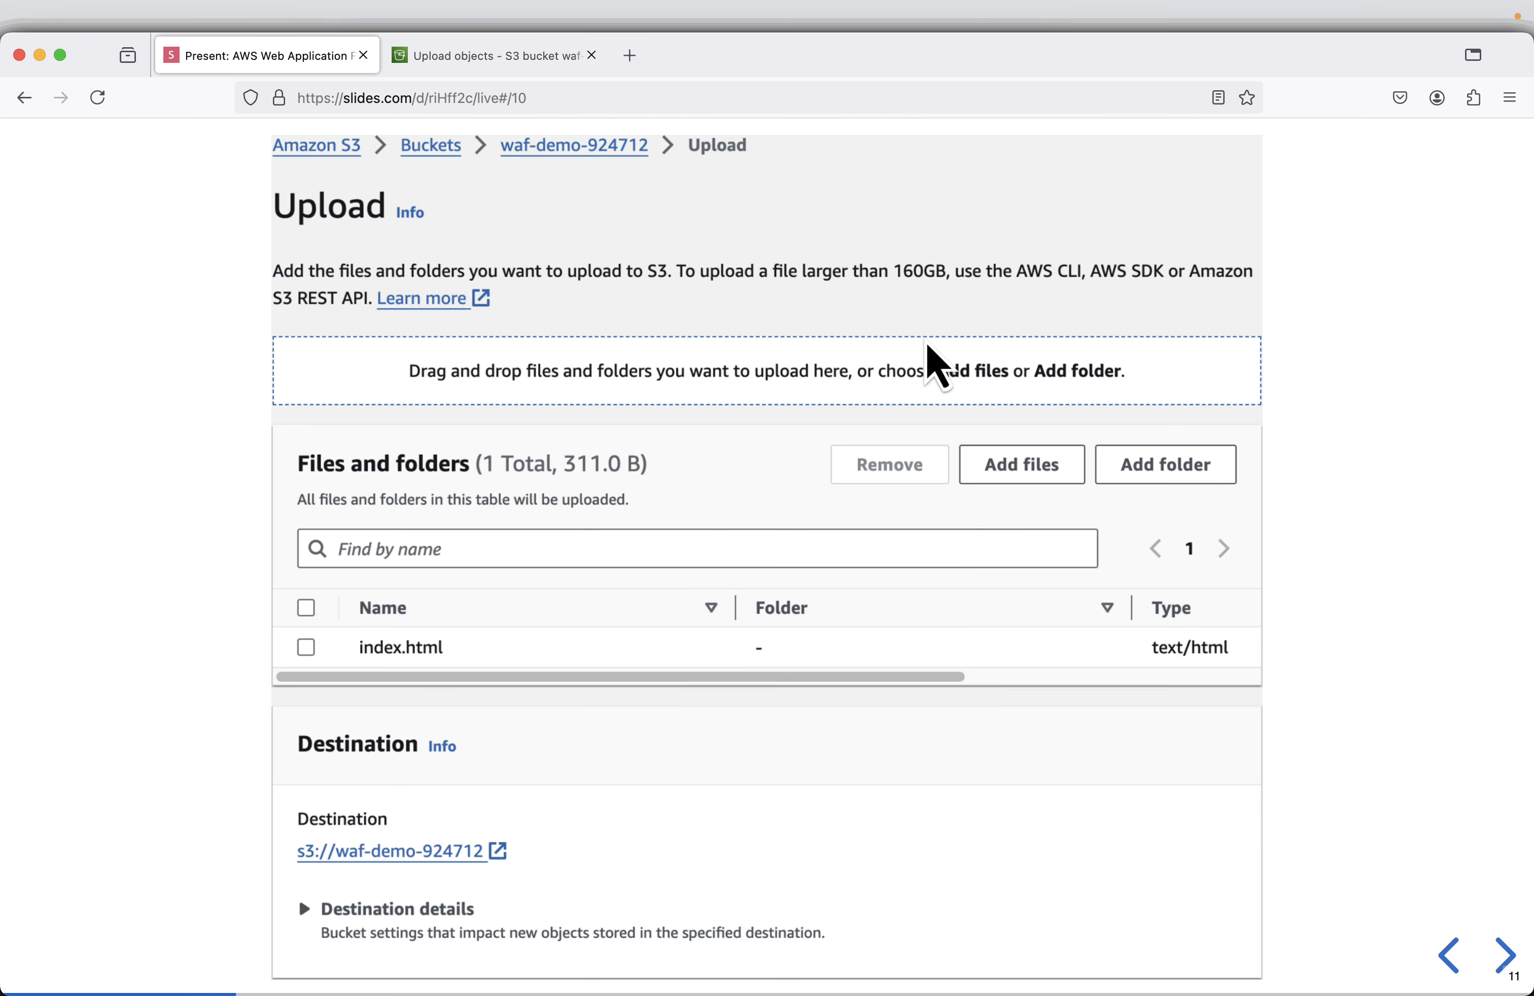
pyautogui.press('Right')
pyautogui.press('Right')
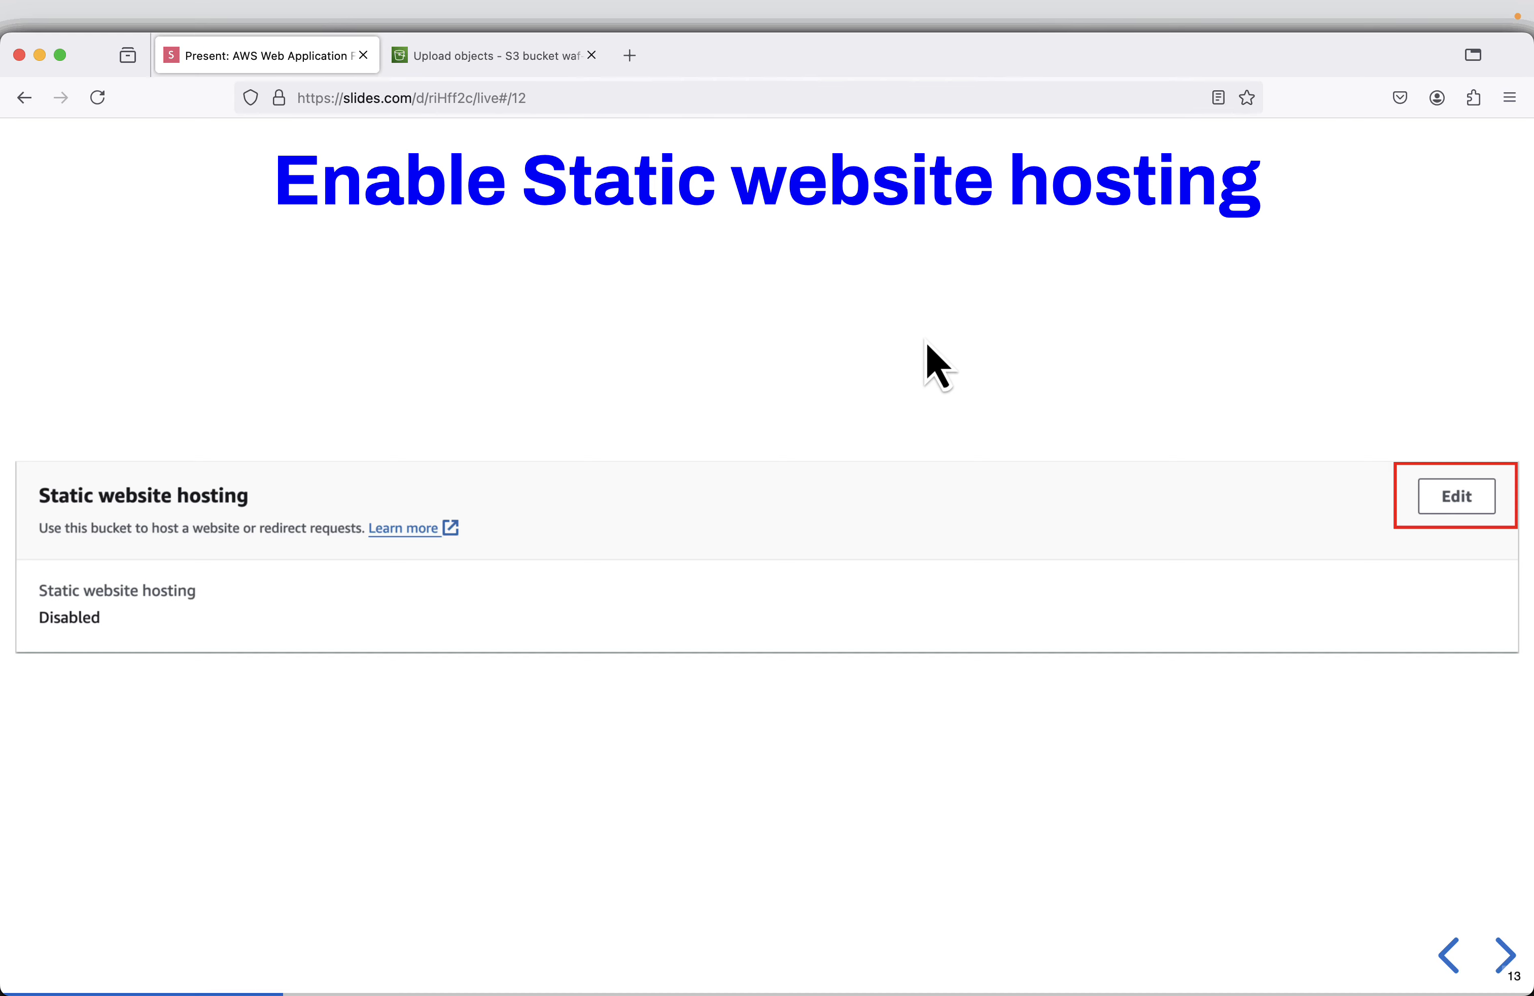
# Return to the S3 console, close the upload status, and open the bucket's static website hosting property for editing.
pyautogui.click(483, 61)
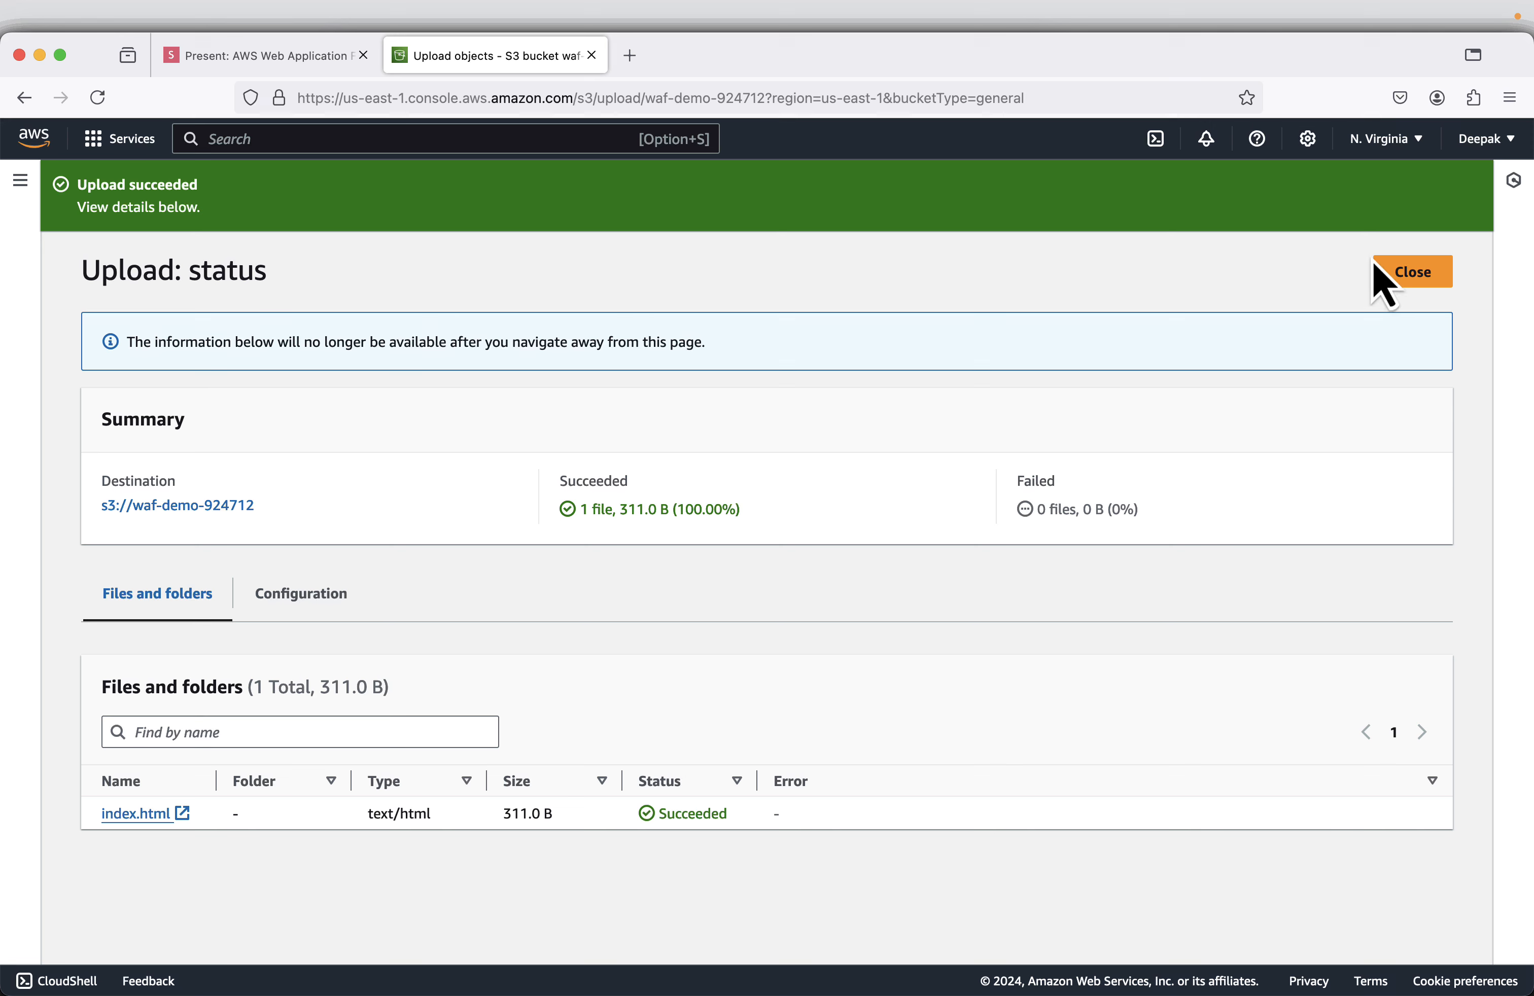
pyautogui.click(1397, 272)
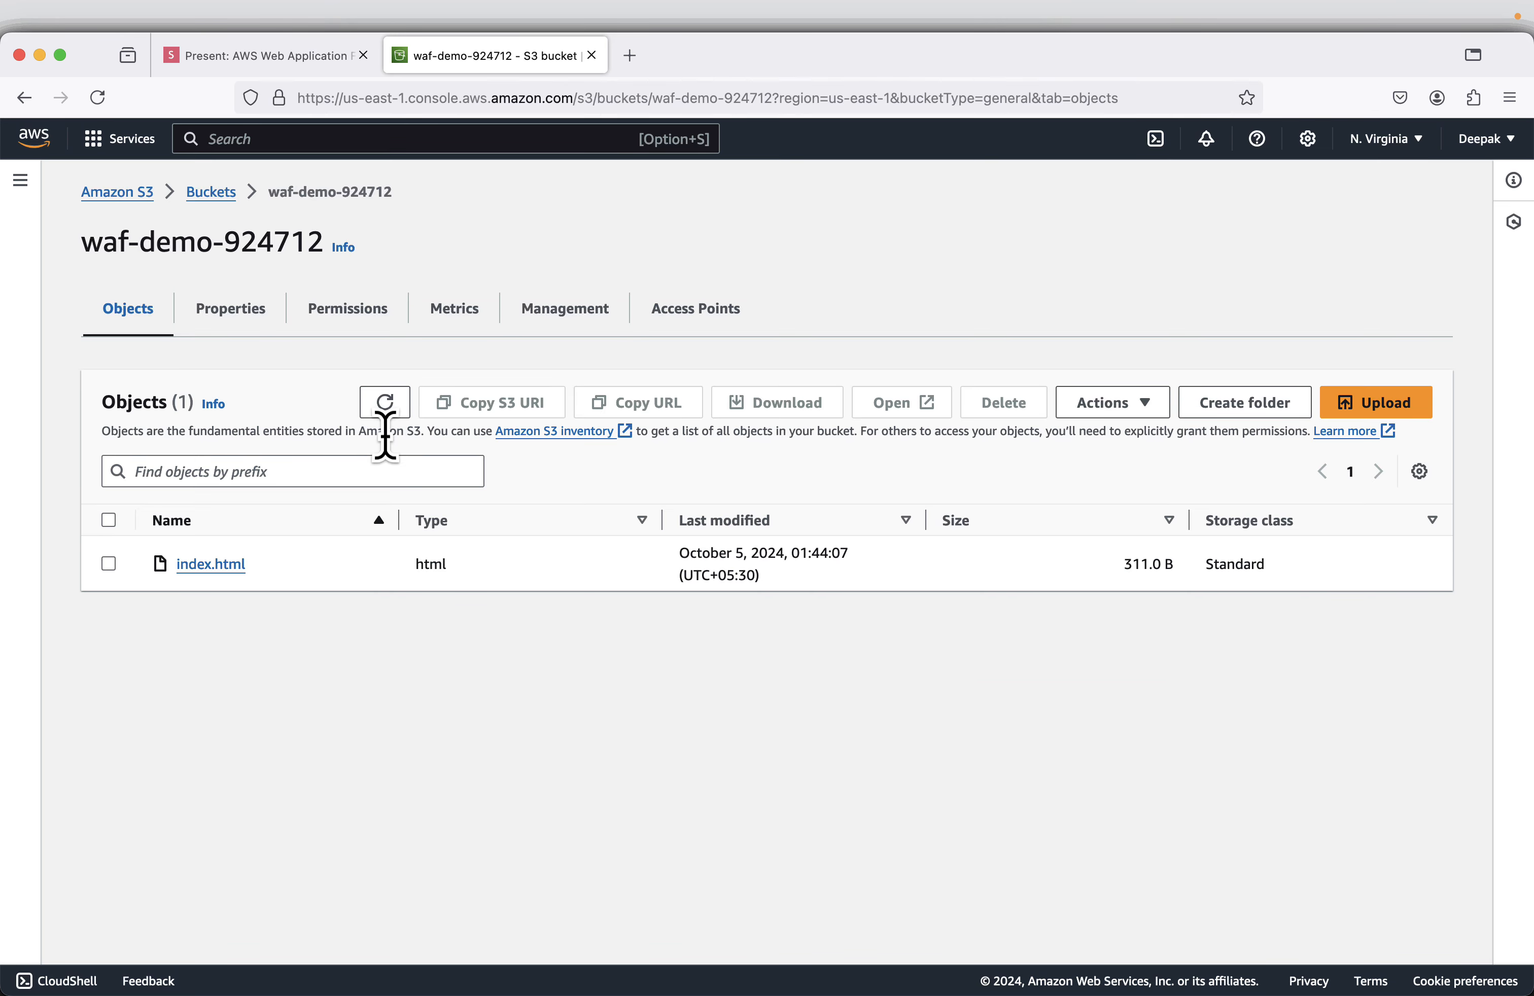
pyautogui.click(236, 317)
pyautogui.scroll(-8, 623, 635)
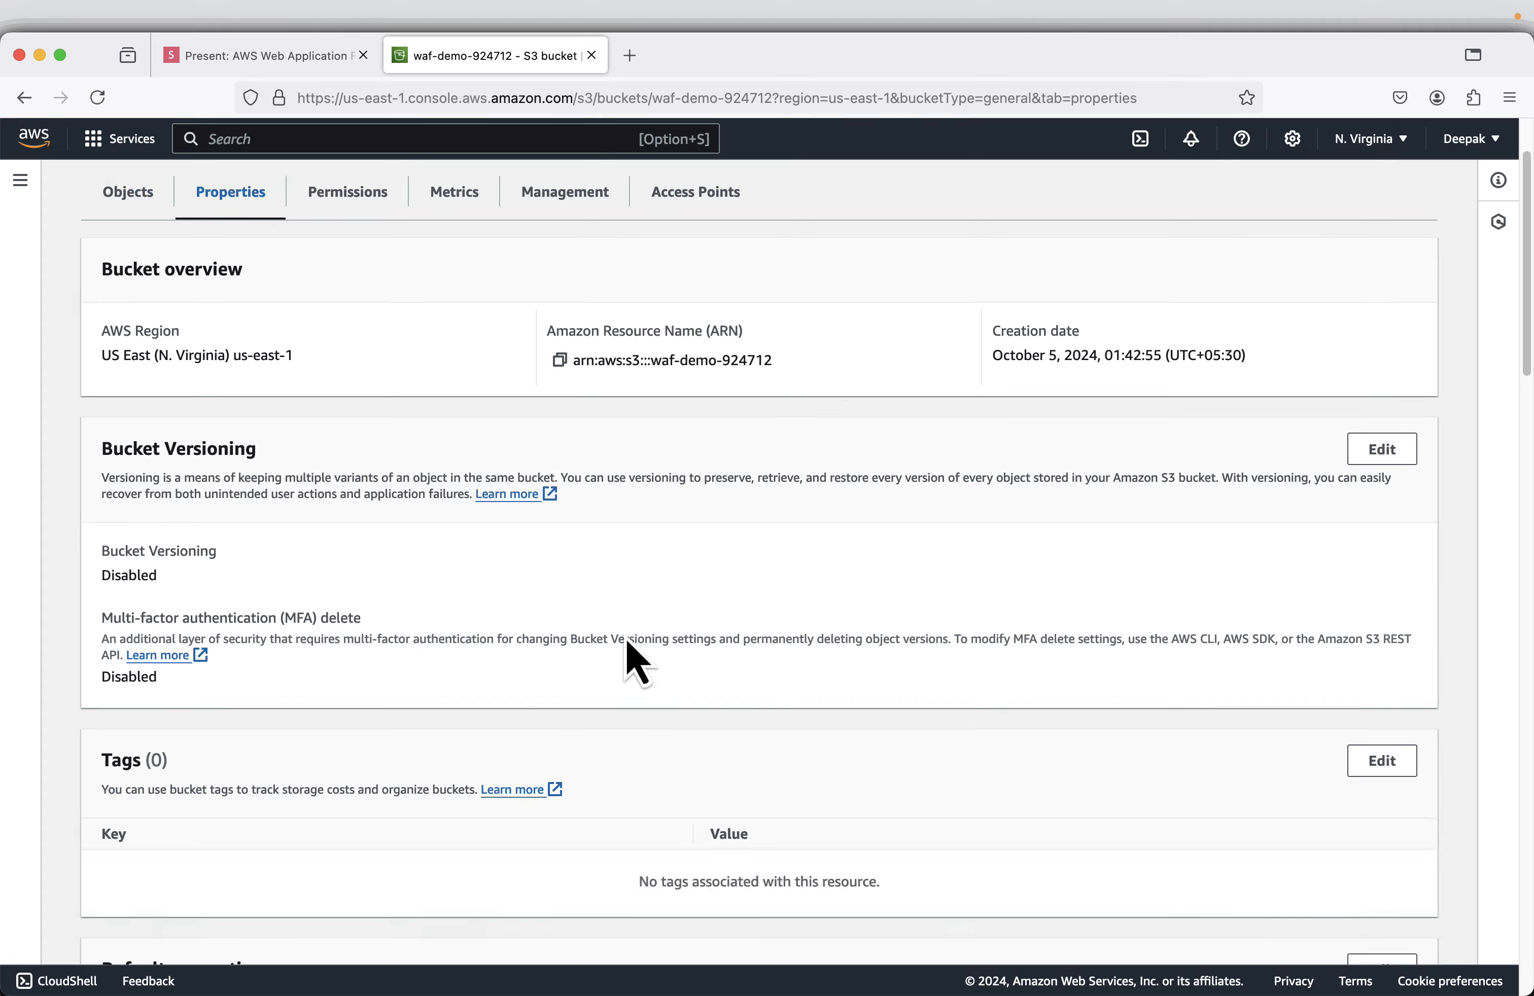
pyautogui.scroll(-8, 637, 661)
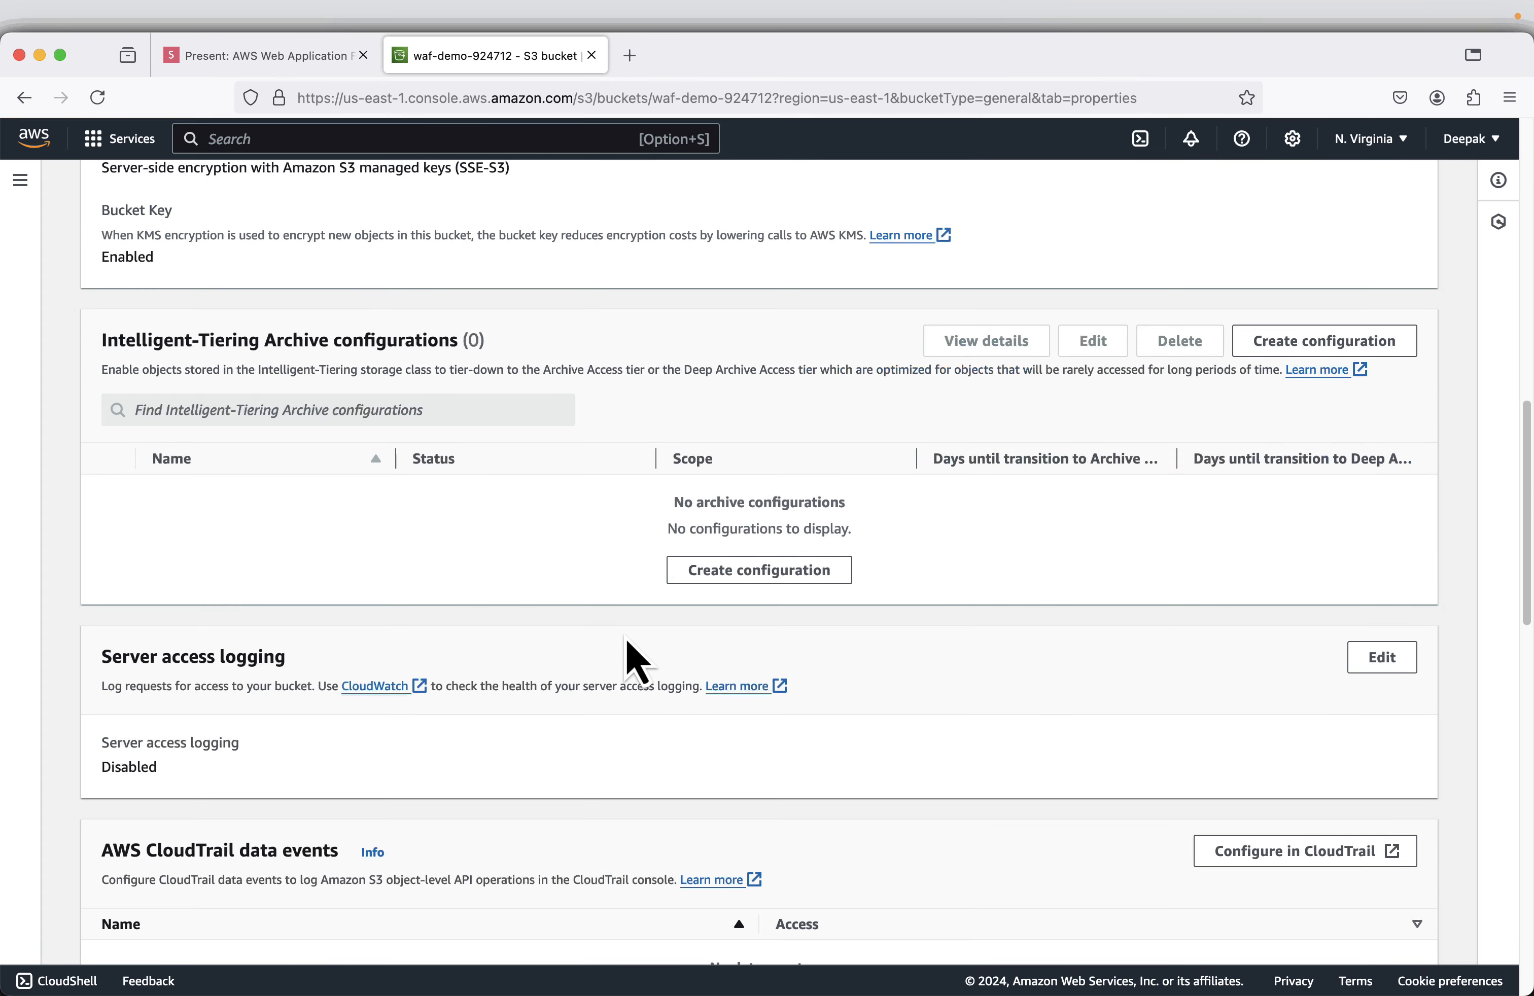
pyautogui.scroll(-12, 626, 641)
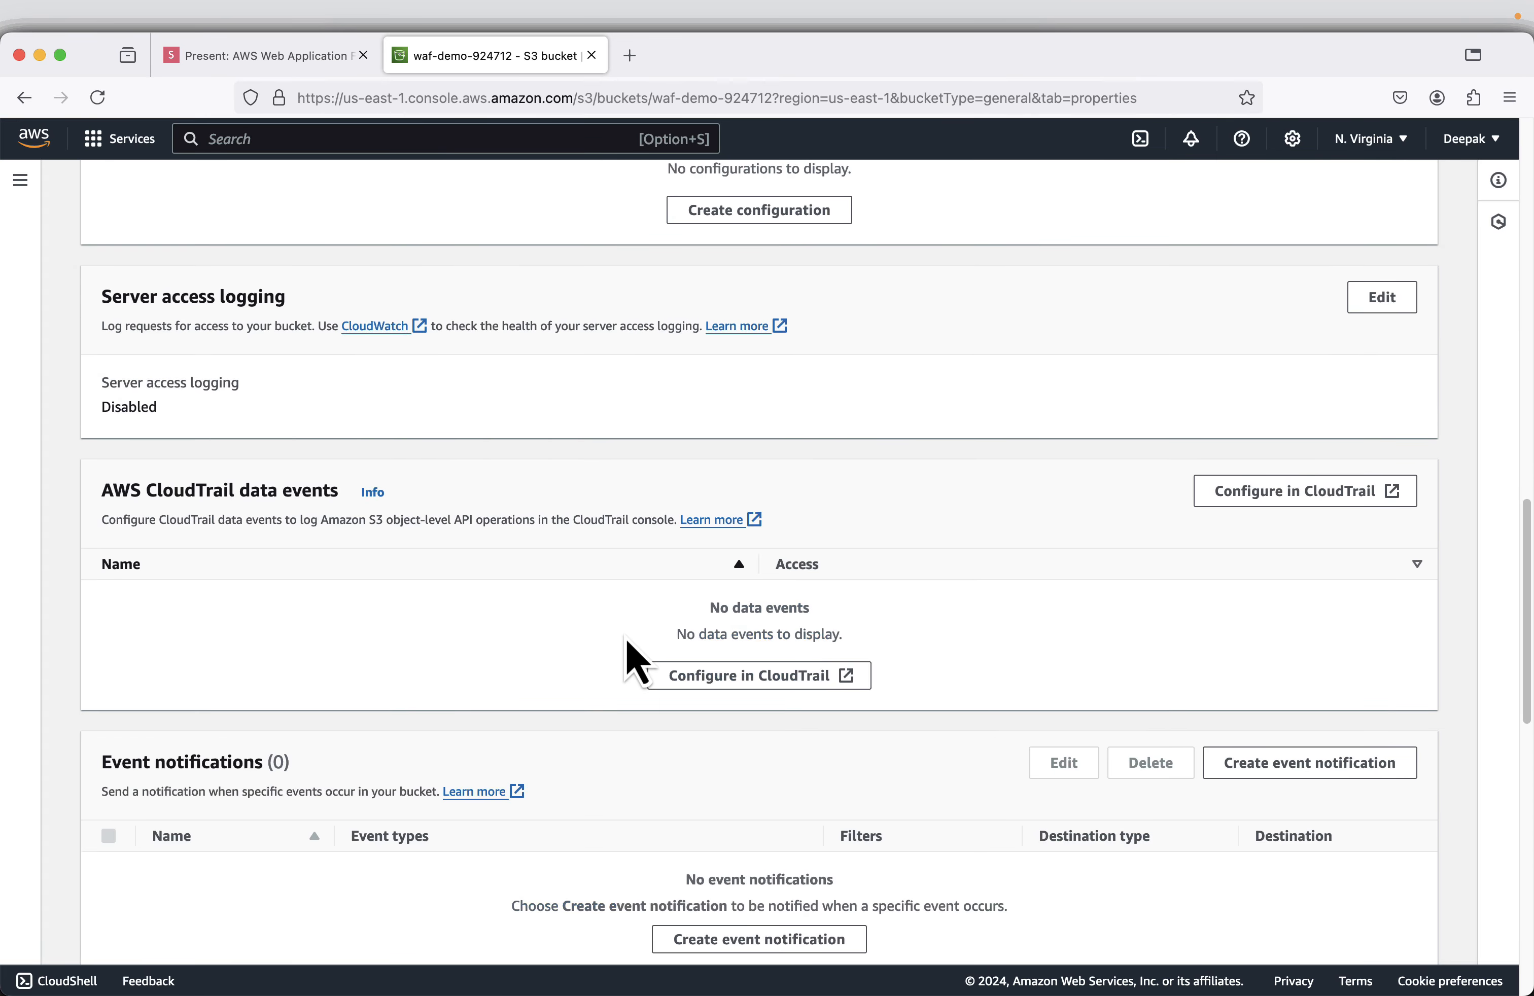
pyautogui.scroll(-6, 637, 661)
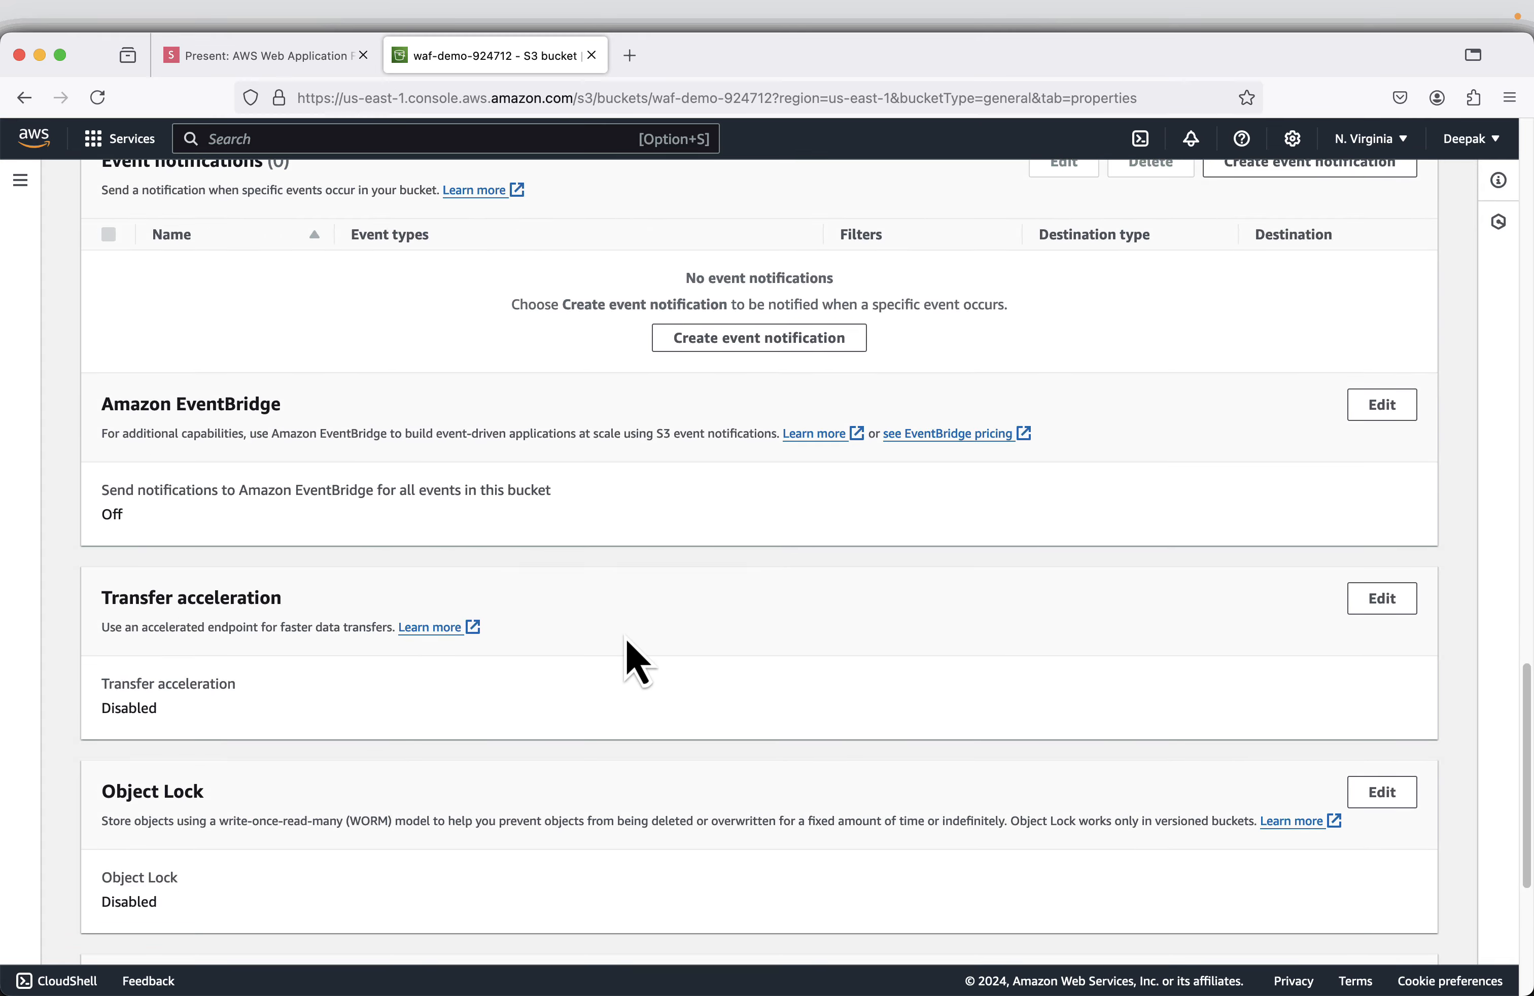
pyautogui.scroll(-3, 626, 639)
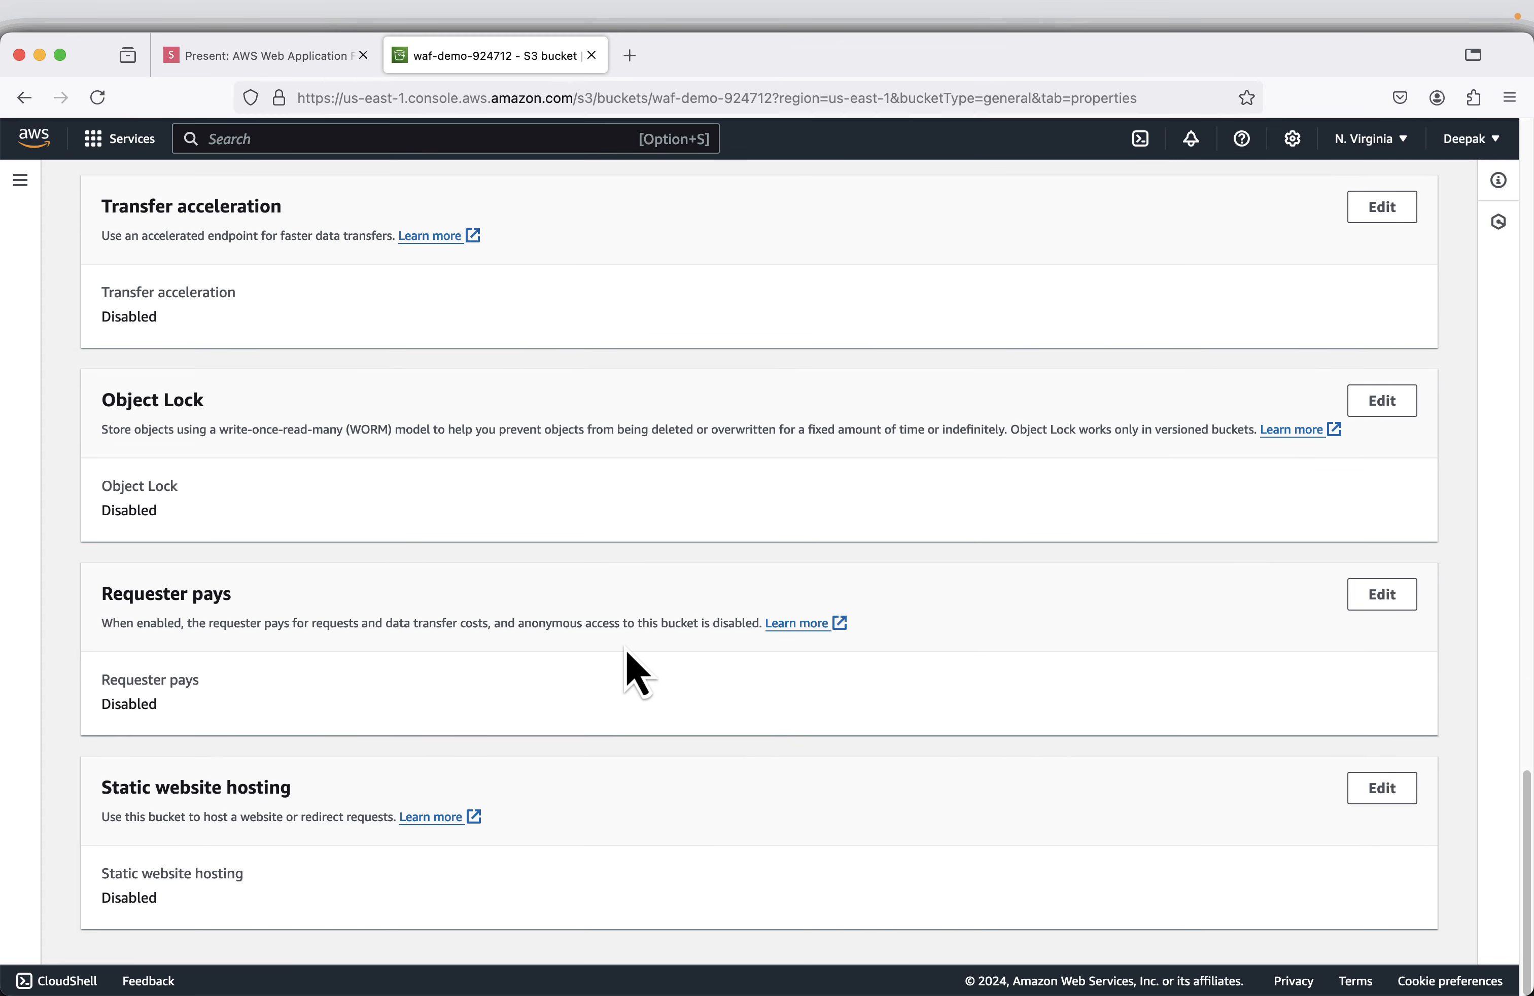
pyautogui.hotkey('ctrl', 'a')
pyautogui.moveTo(68, 727); pyautogui.dragTo(826, 920)
pyautogui.press('Escape')
pyautogui.click(1365, 793)
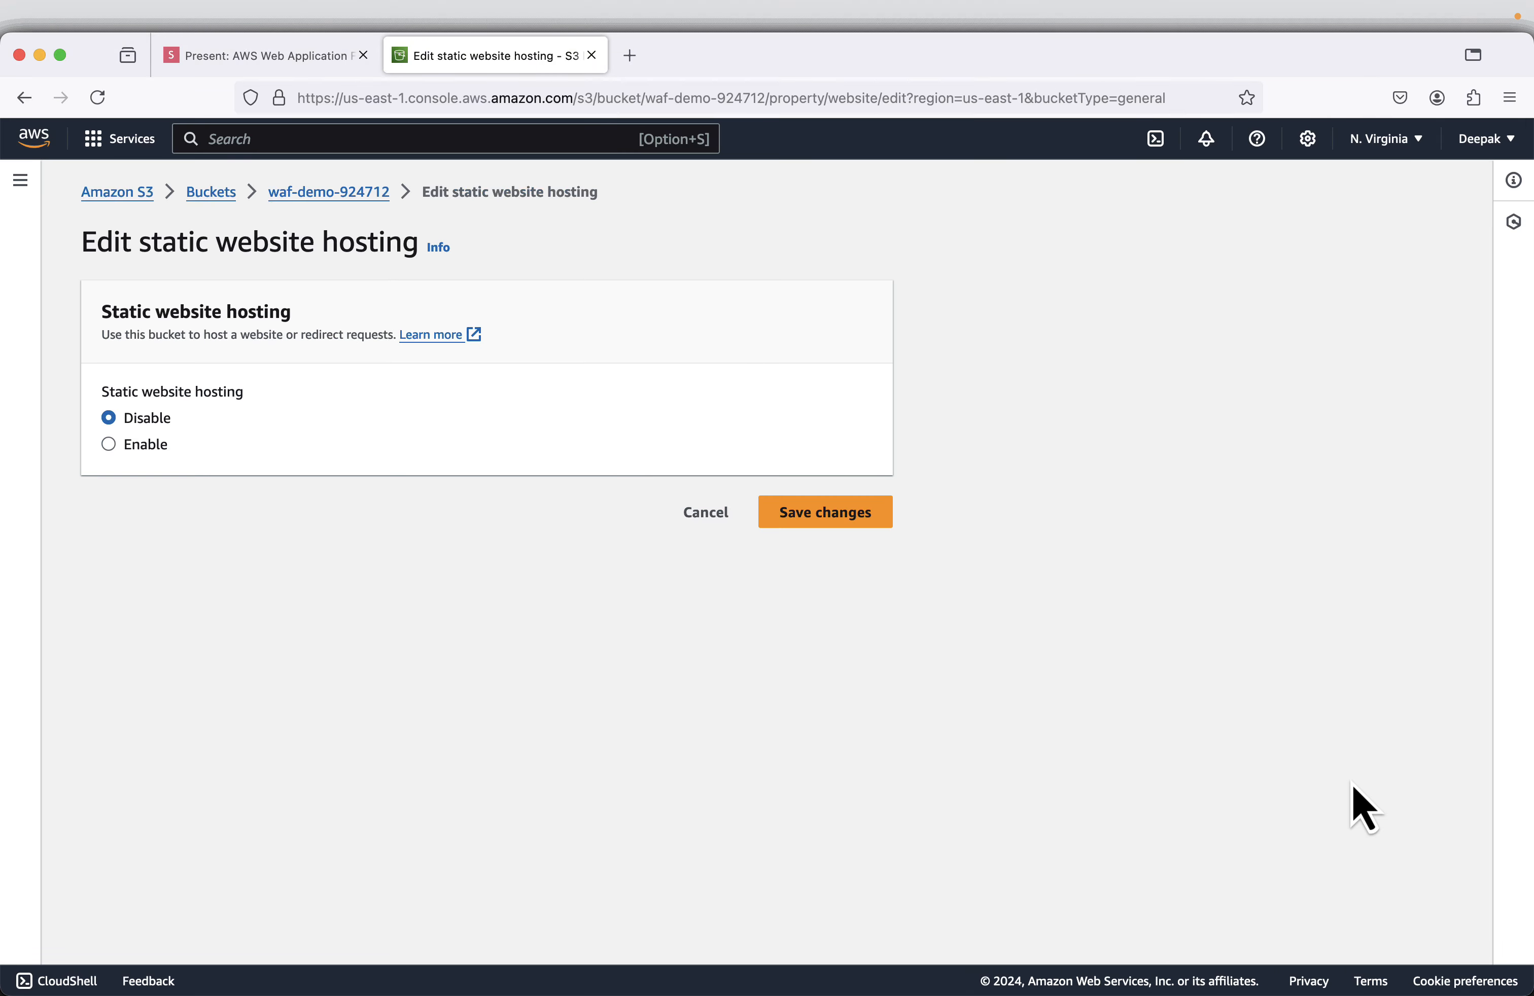
# Enable static website hosting as "Host a static website" with index.html as the index document, and save the changes.
pyautogui.click(153, 444)
pyautogui.scroll(-1, 530, 582)
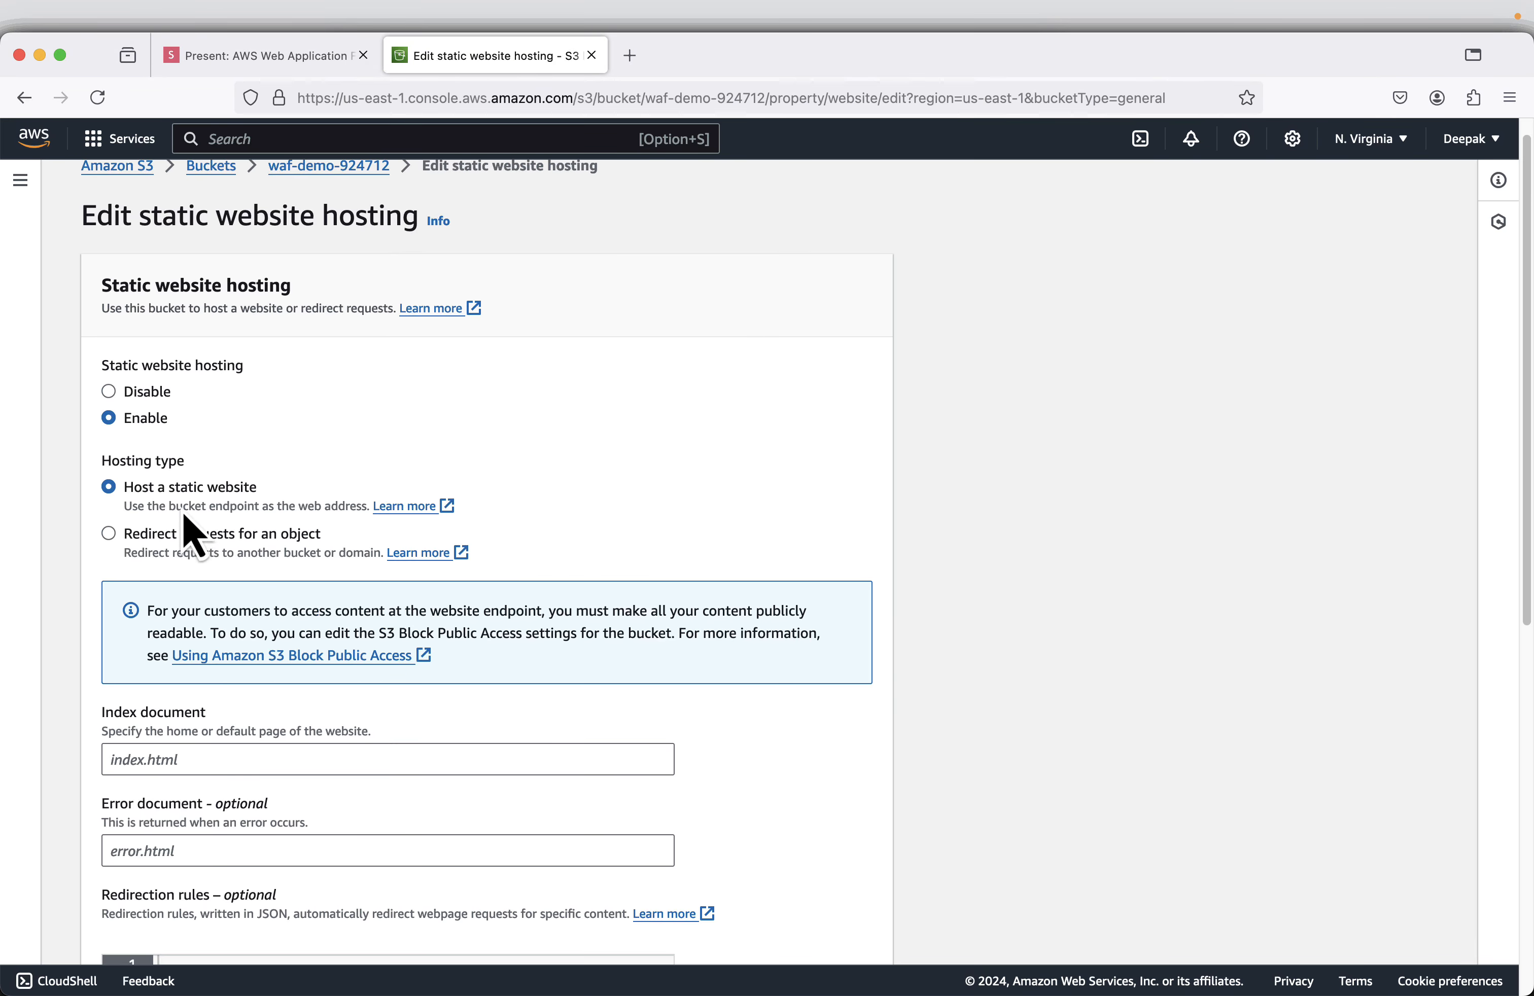
pyautogui.scroll(-5, 280, 558)
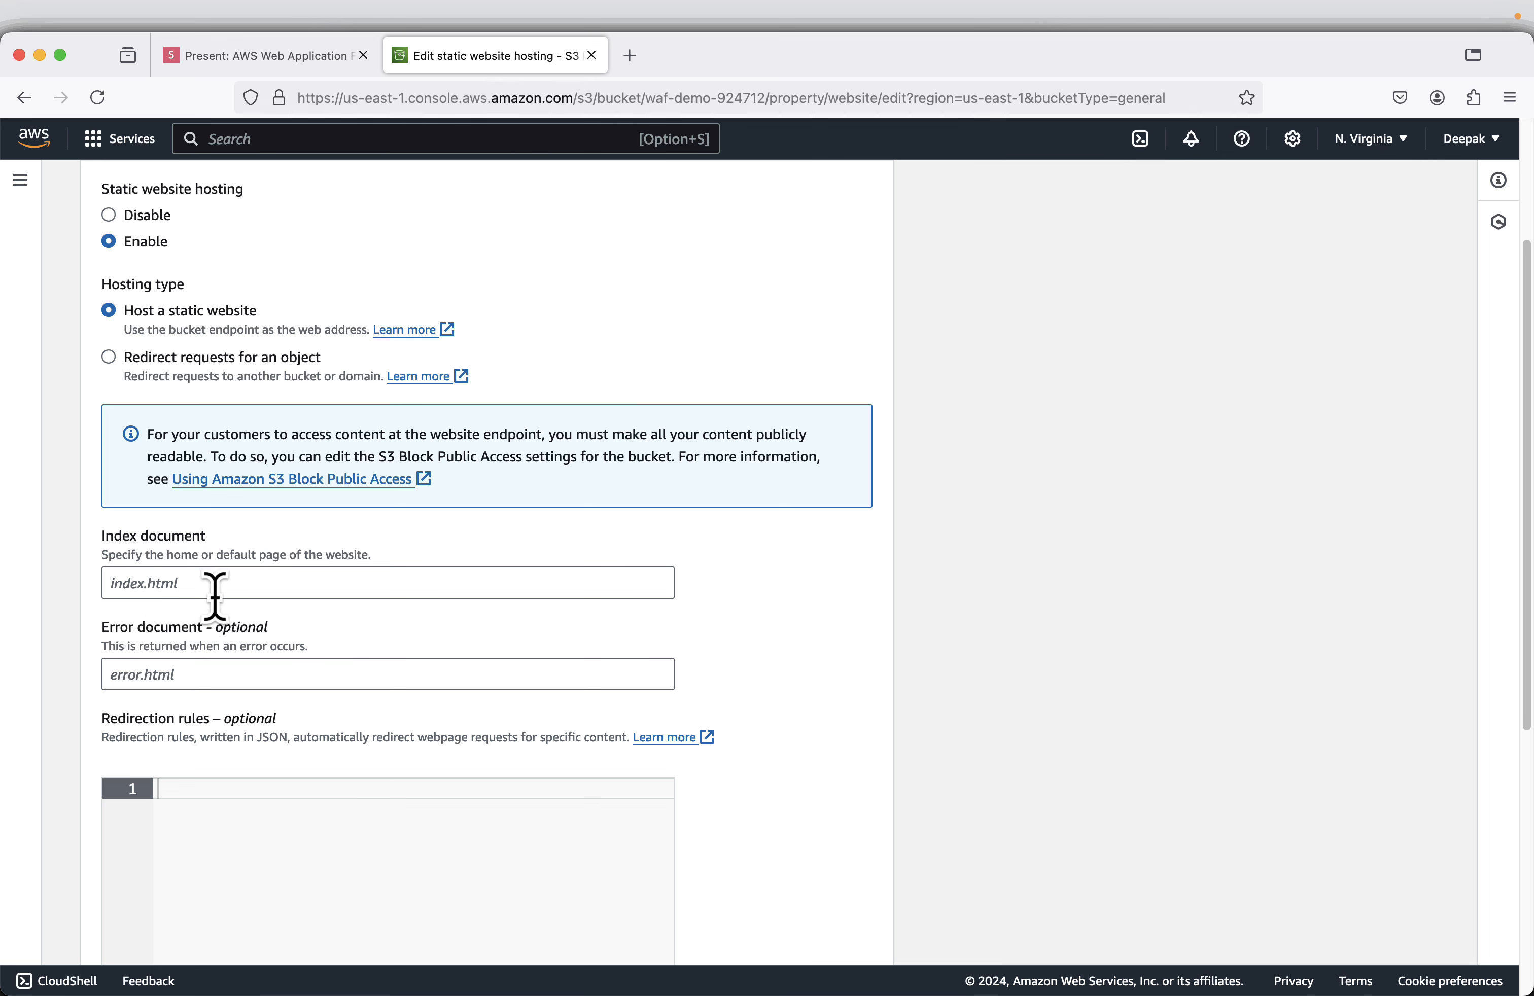
pyautogui.click(200, 586)
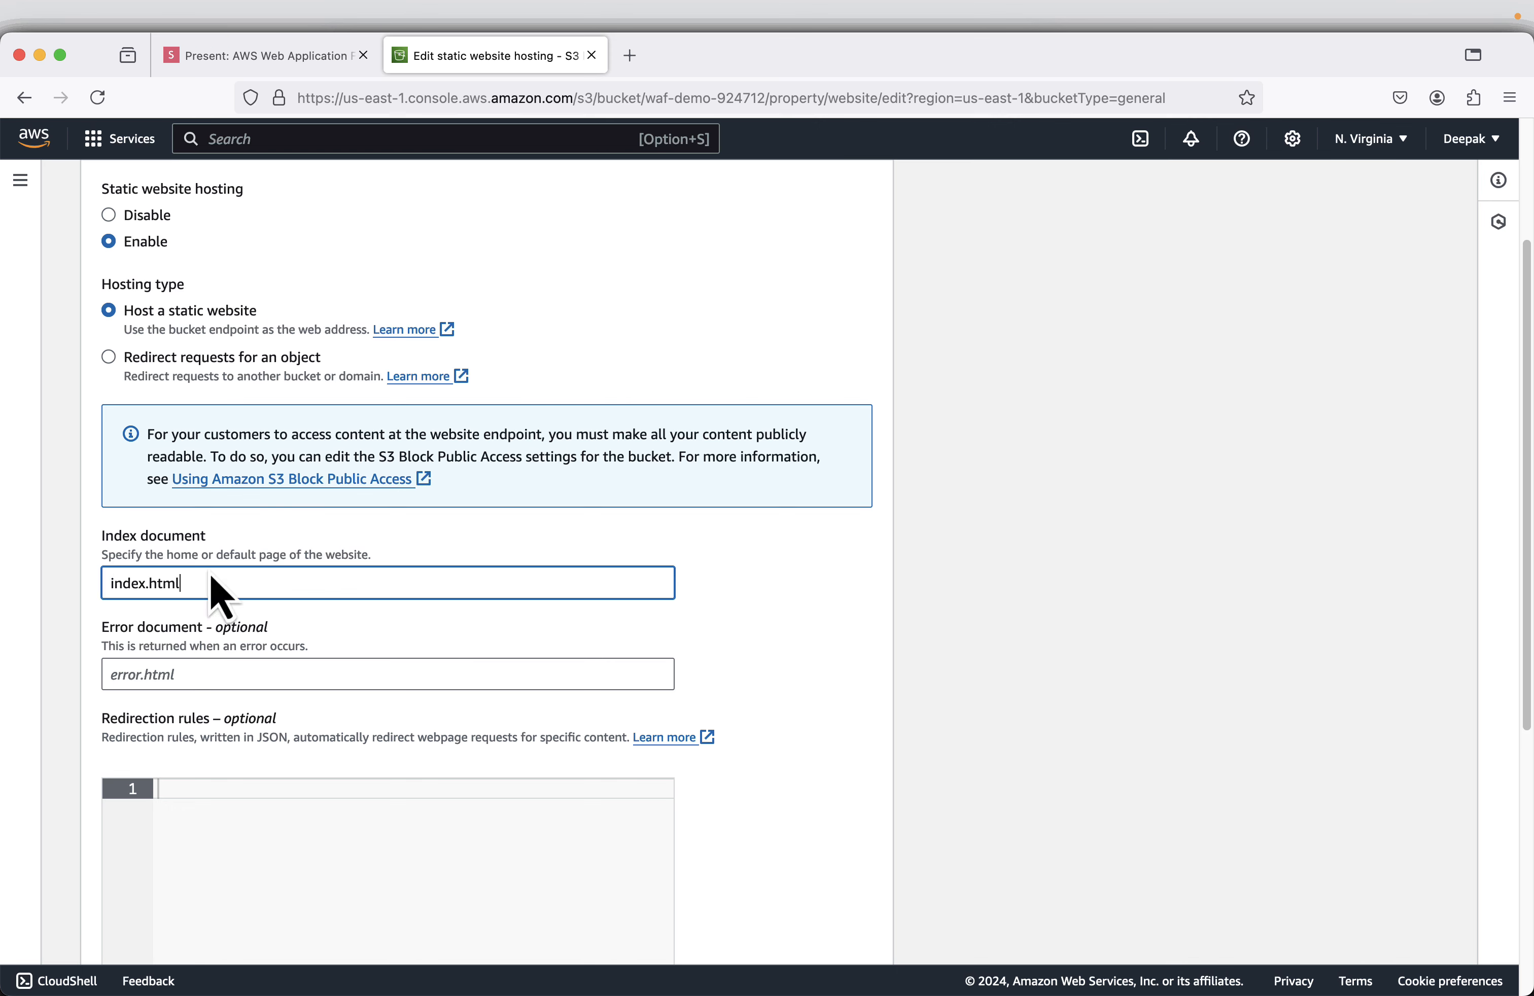
pyautogui.scroll(-5, 485, 725)
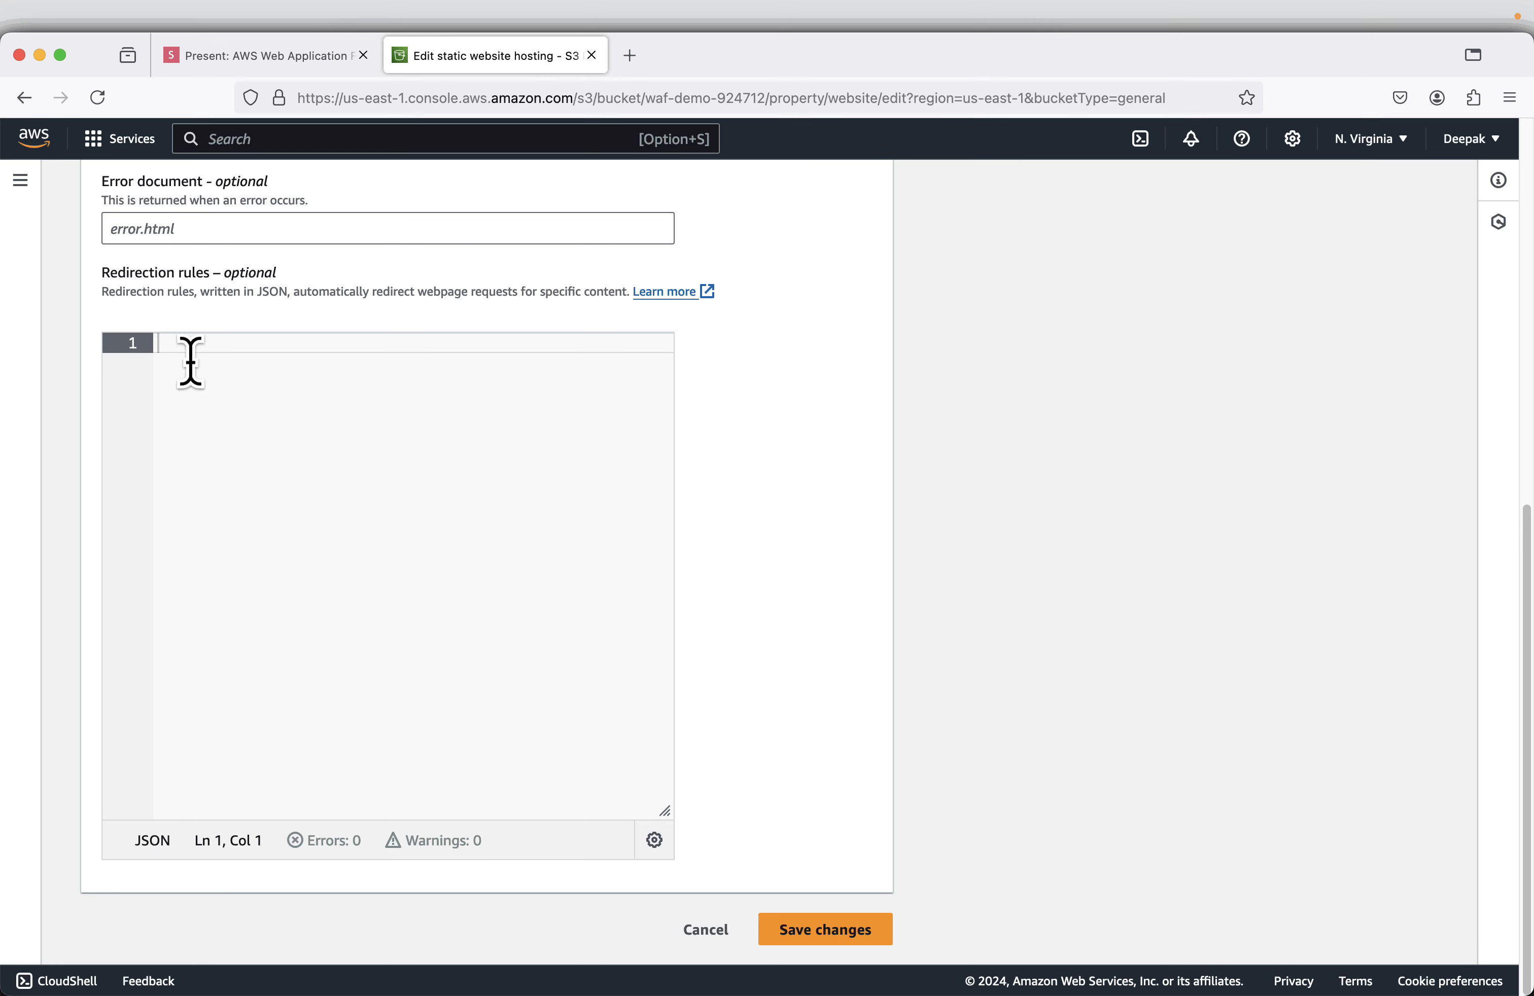
pyautogui.click(862, 935)
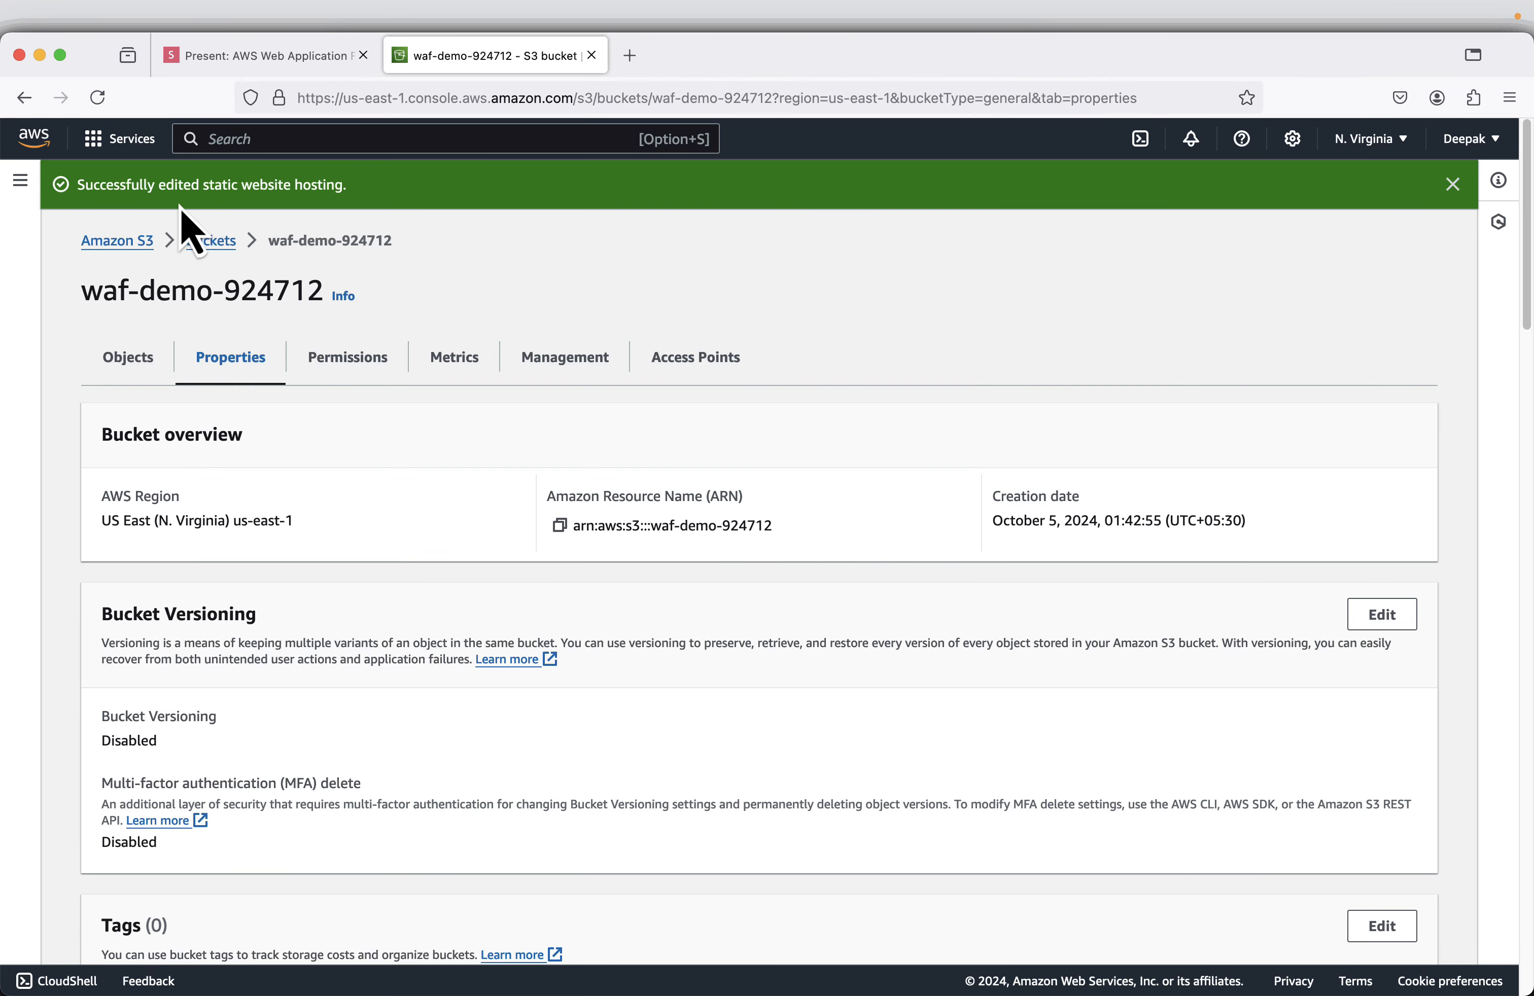
# Switch to the presentation, advance it to the "Edit bucket policy" slide, and copy the PublicReadGetObject policy JSON.
pyautogui.click(290, 58)
pyautogui.press('Right')
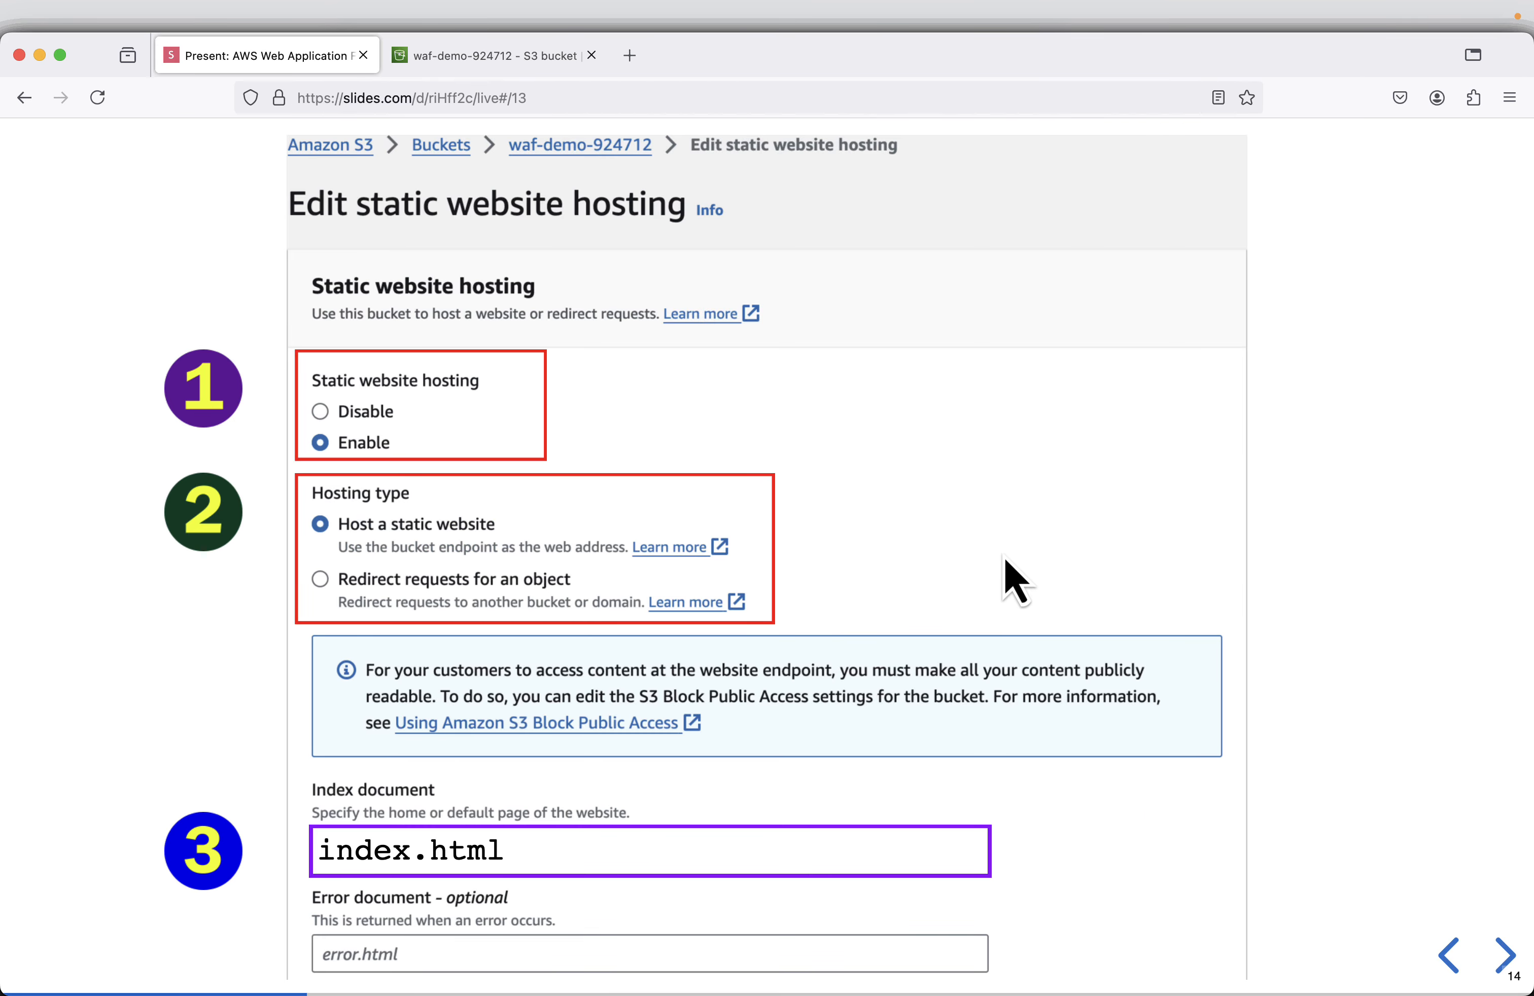
pyautogui.press('Right')
pyautogui.press('Right')
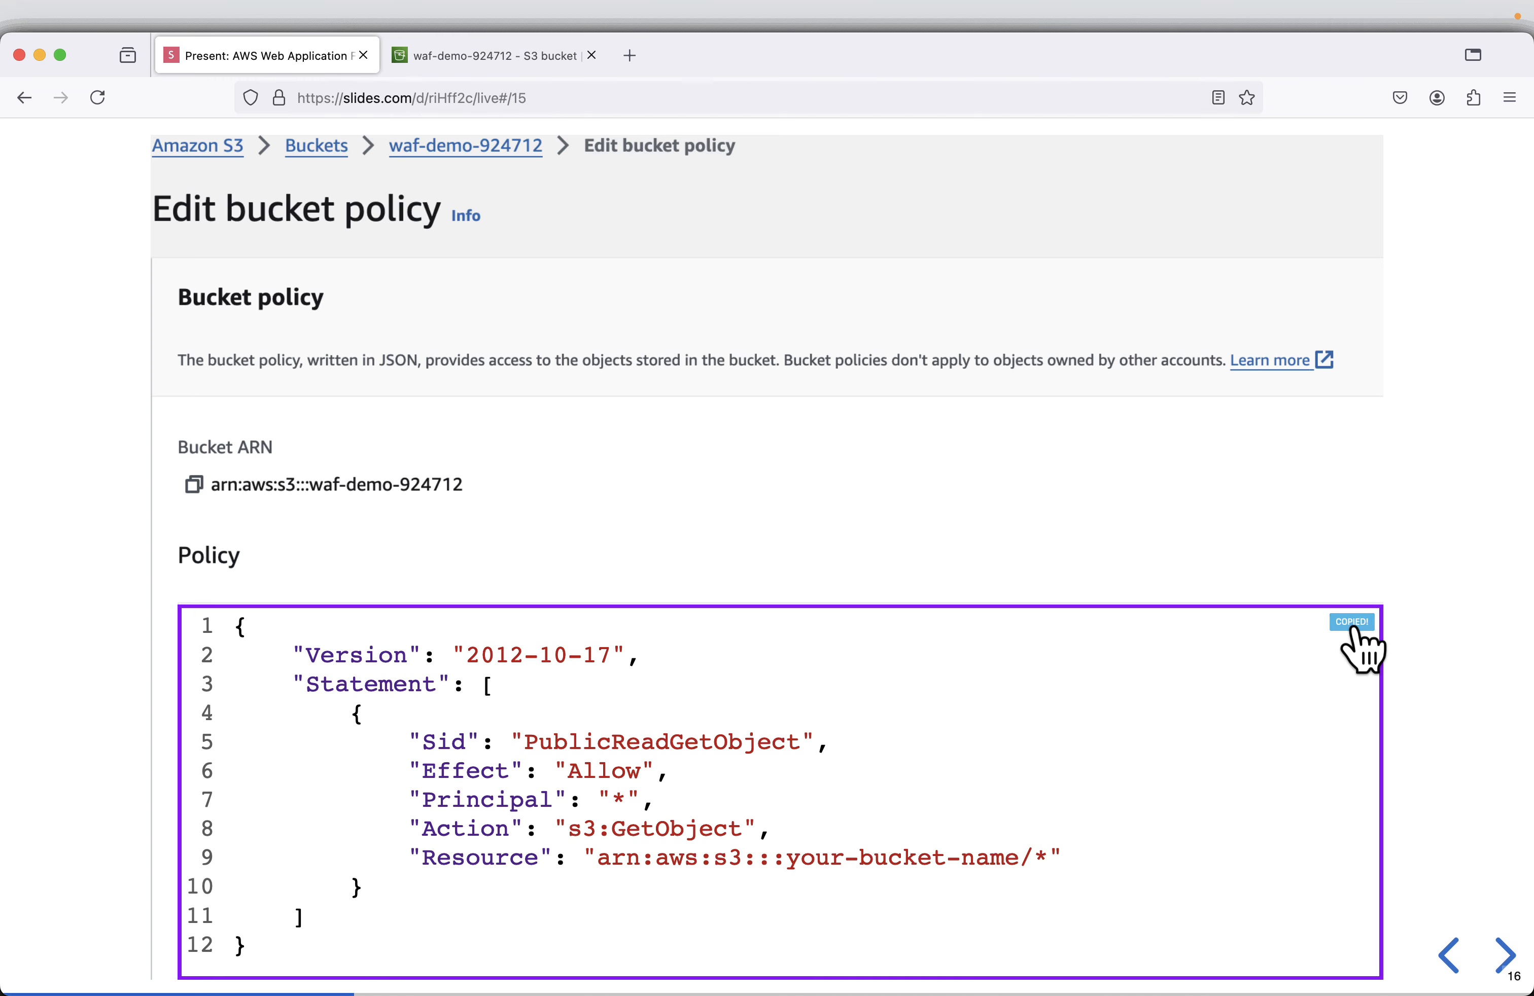
# Return to the S3 console, paste the copied JSON into the waf-demo-924712 bucket policy, and try to save it.
pyautogui.click(489, 57)
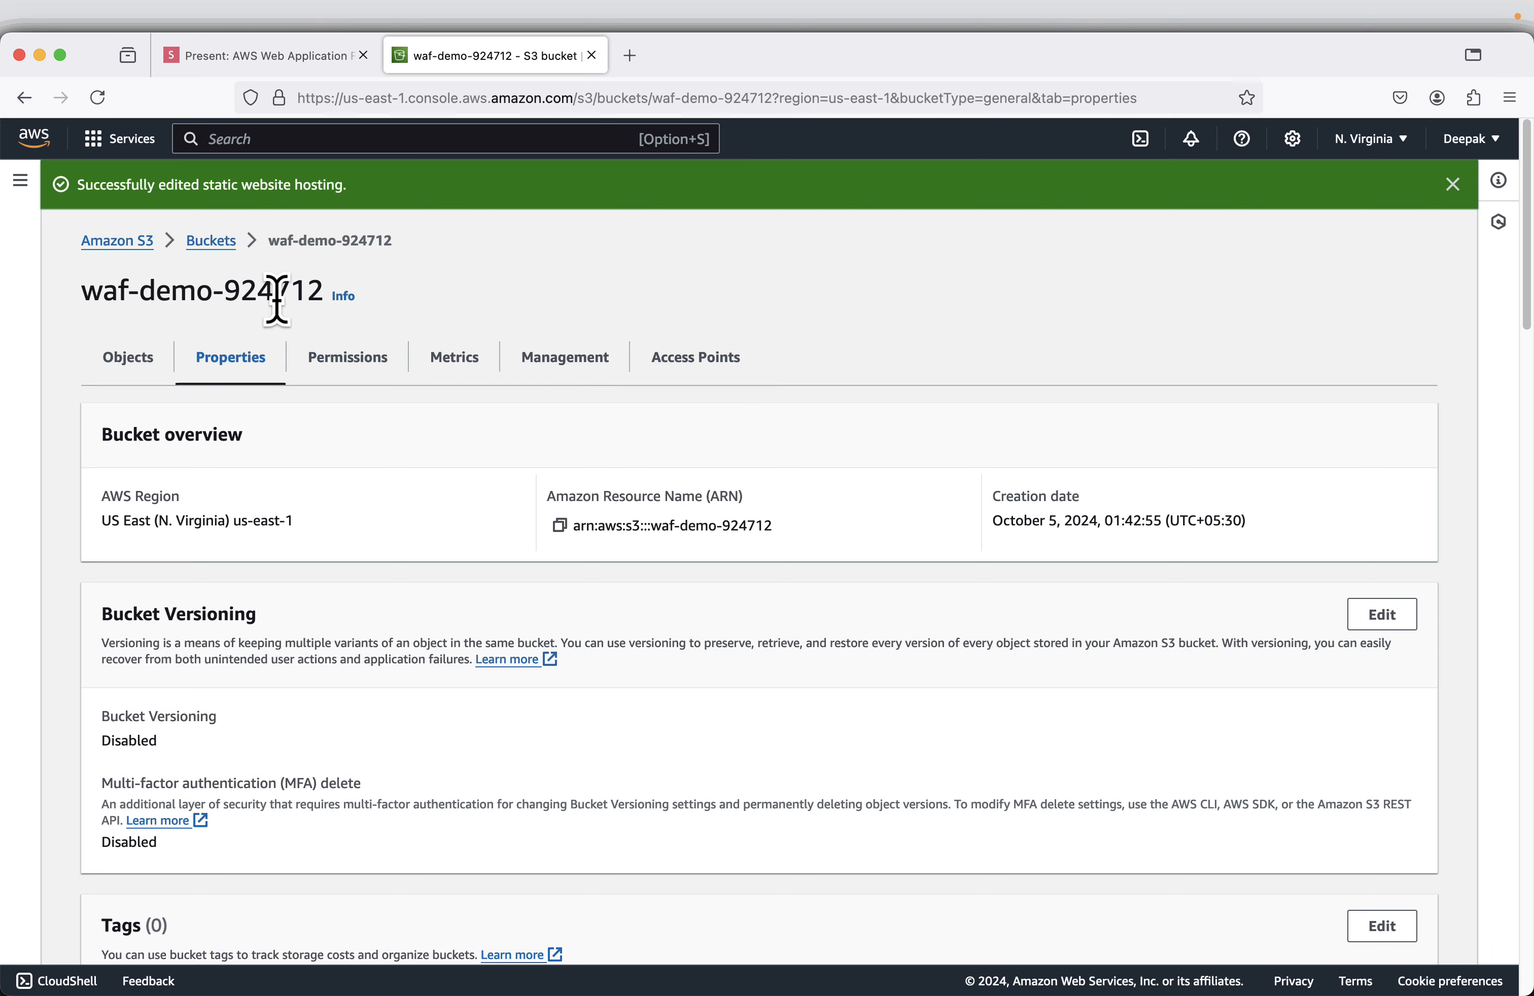
pyautogui.click(360, 360)
pyautogui.scroll(-3, 633, 583)
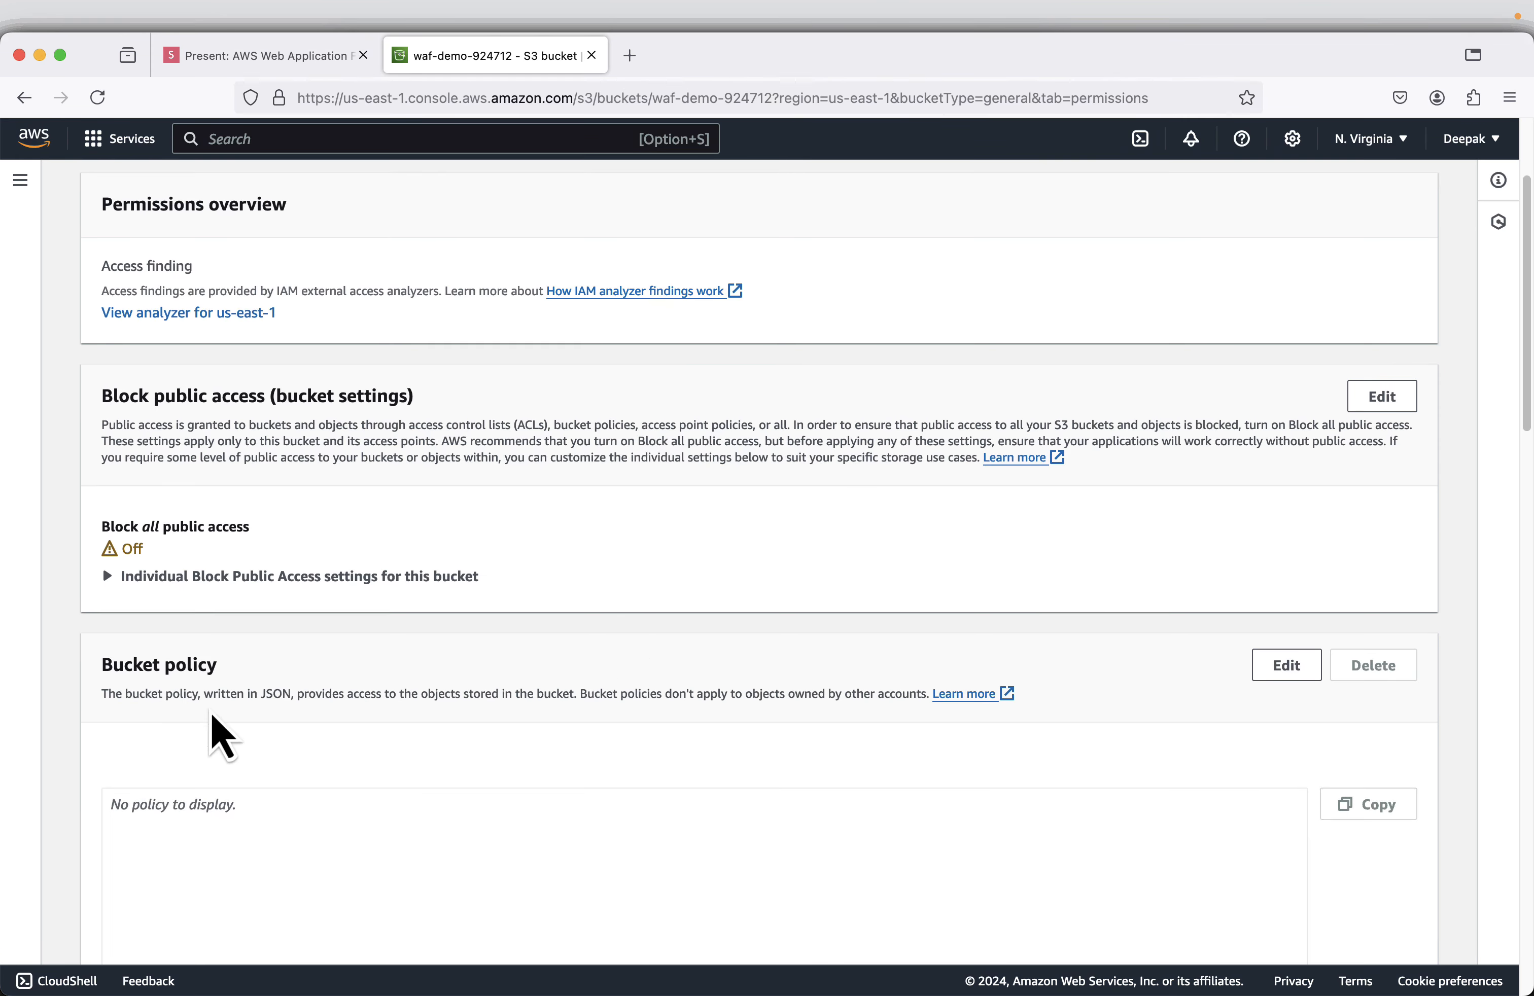
pyautogui.click(1286, 665)
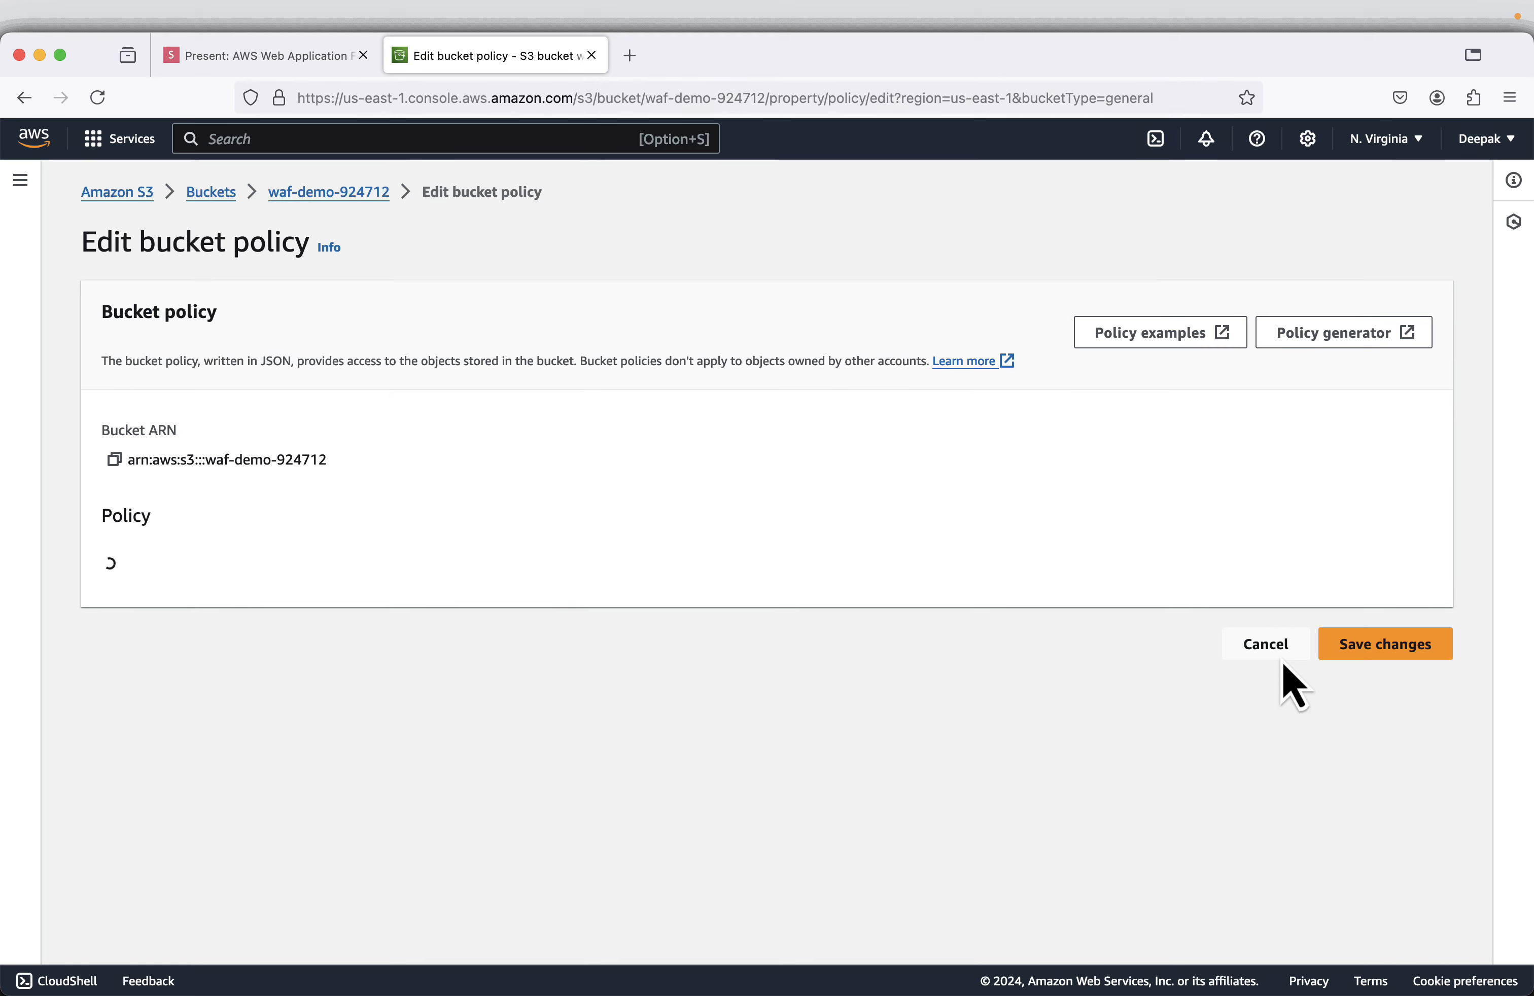
pyautogui.rightClick(281, 602)
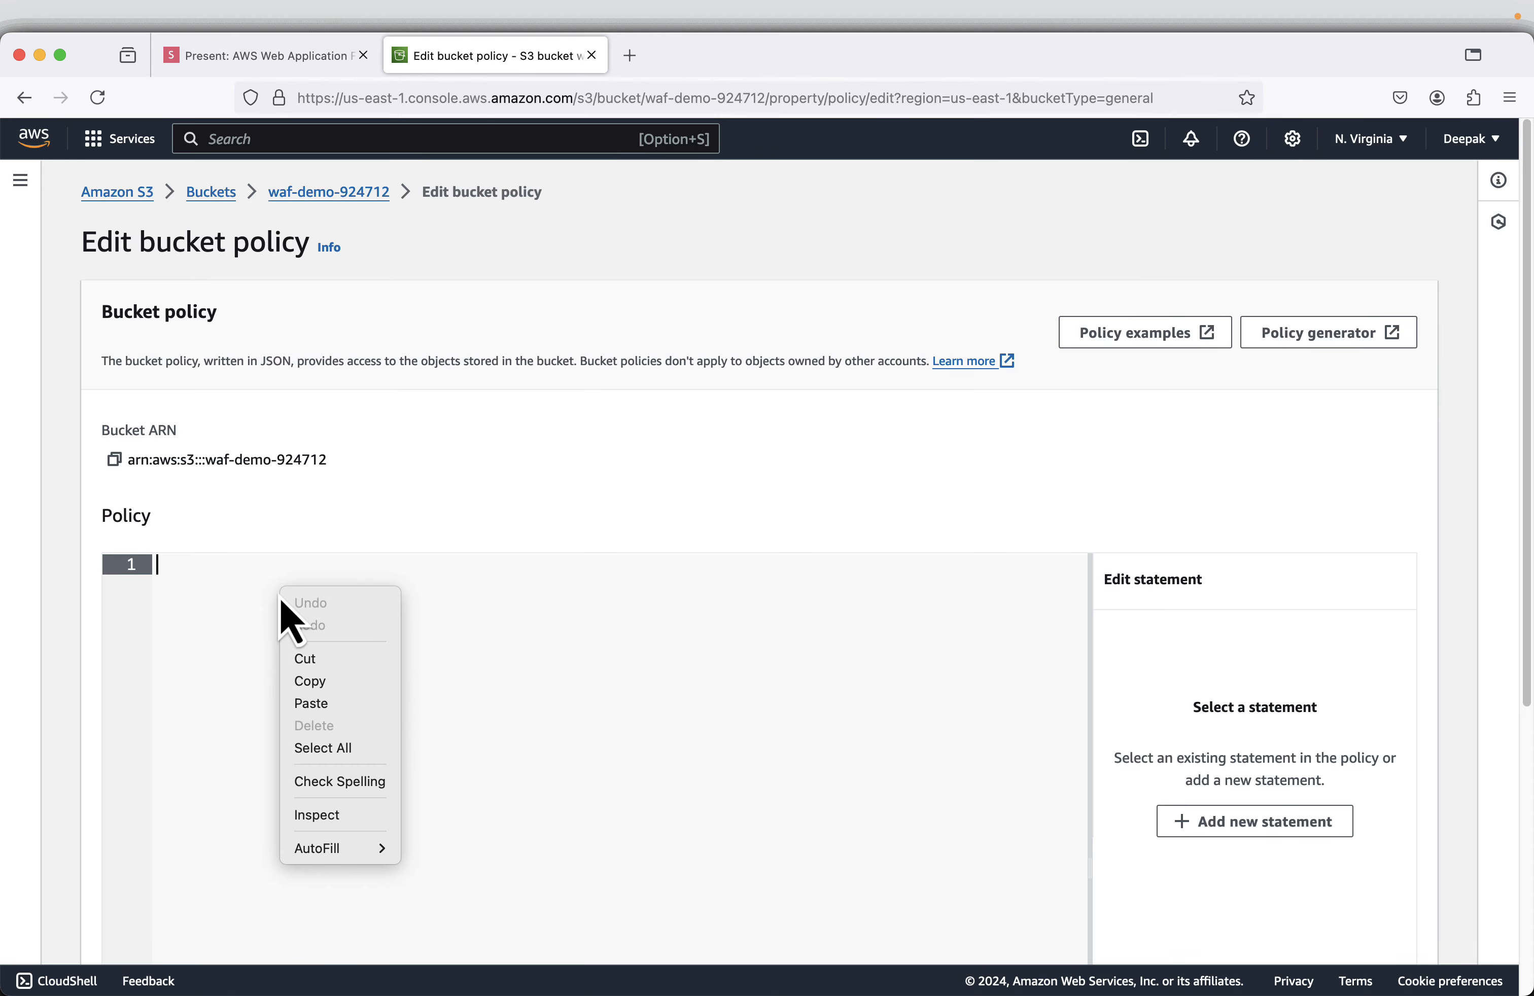
pyautogui.click(313, 704)
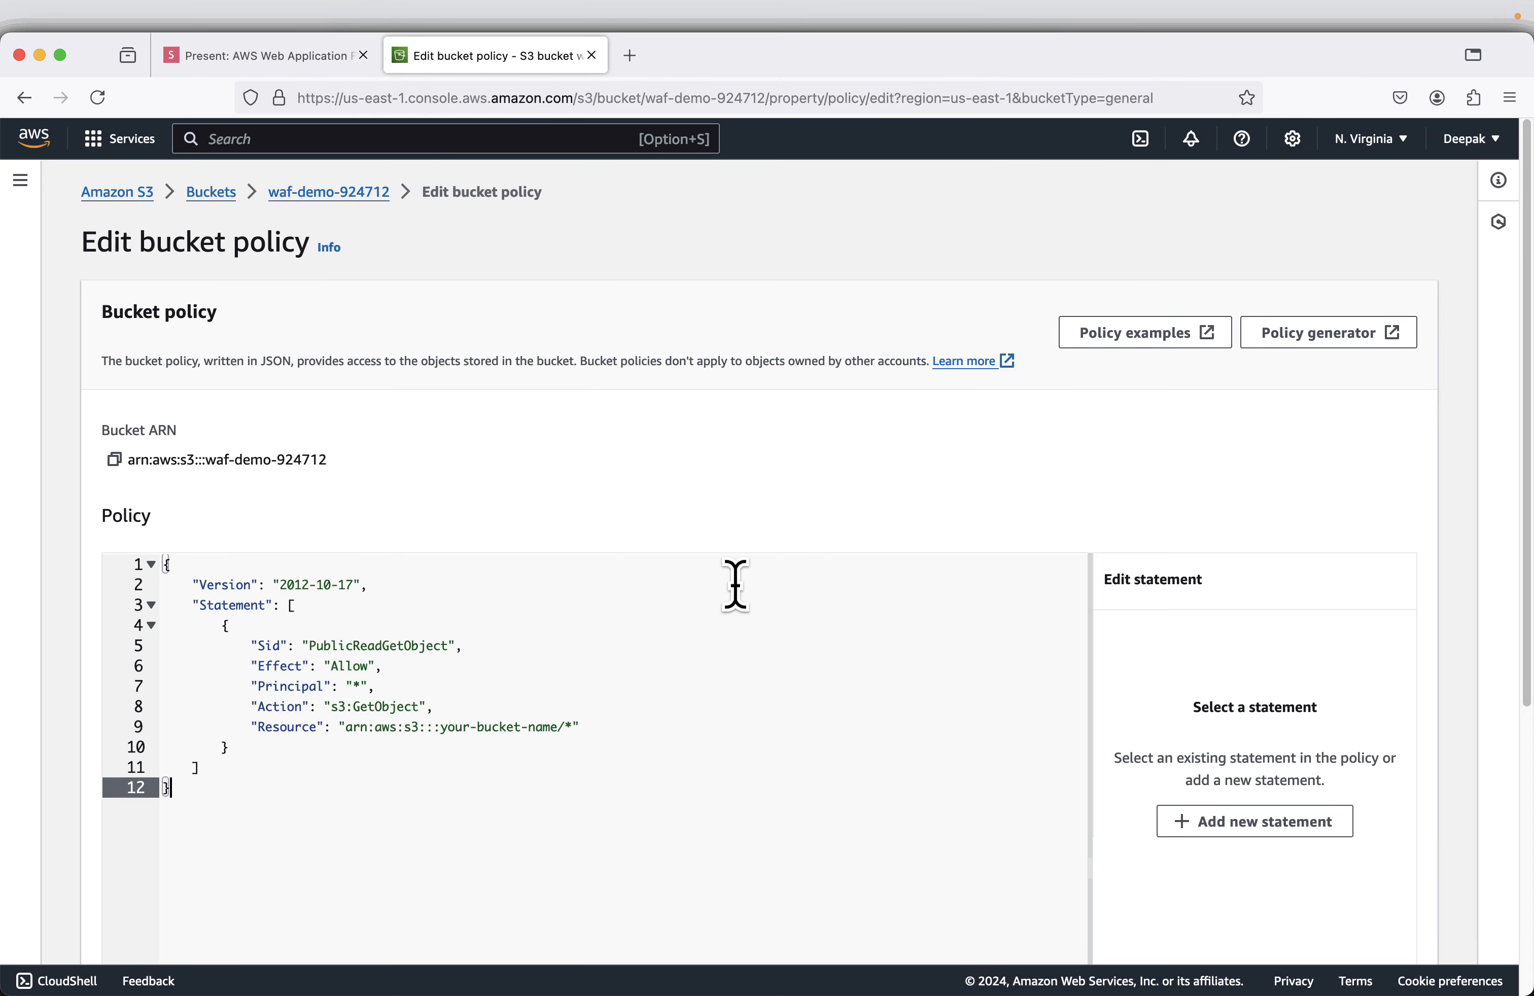
pyautogui.scroll(-6, 735, 585)
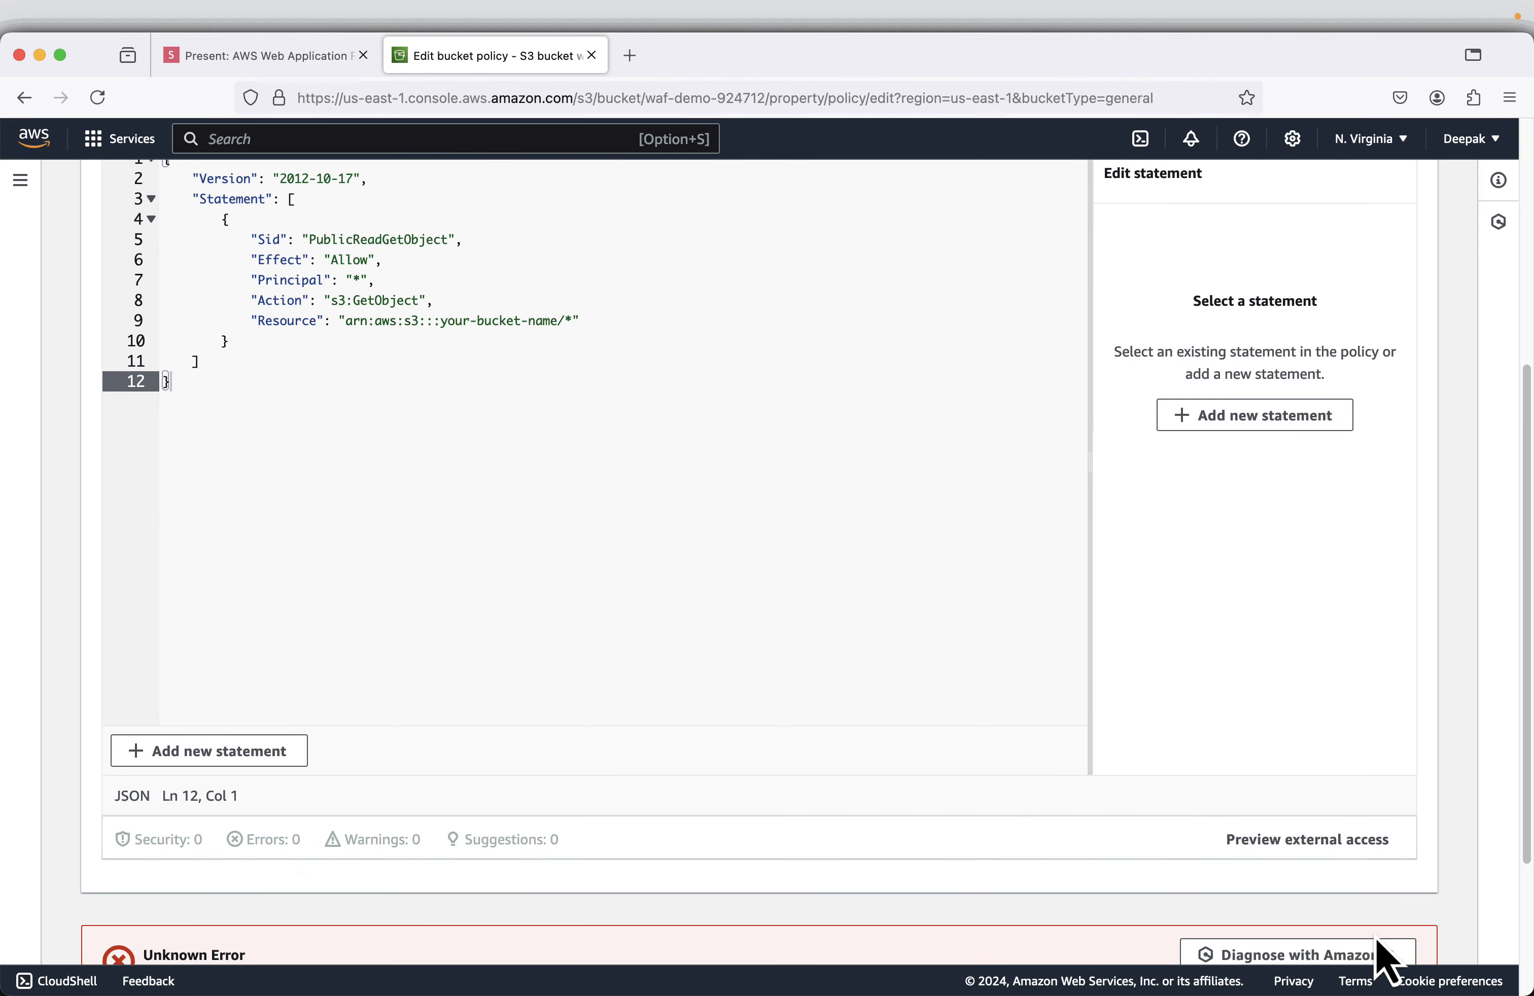
pyautogui.scroll(-3, 1286, 686)
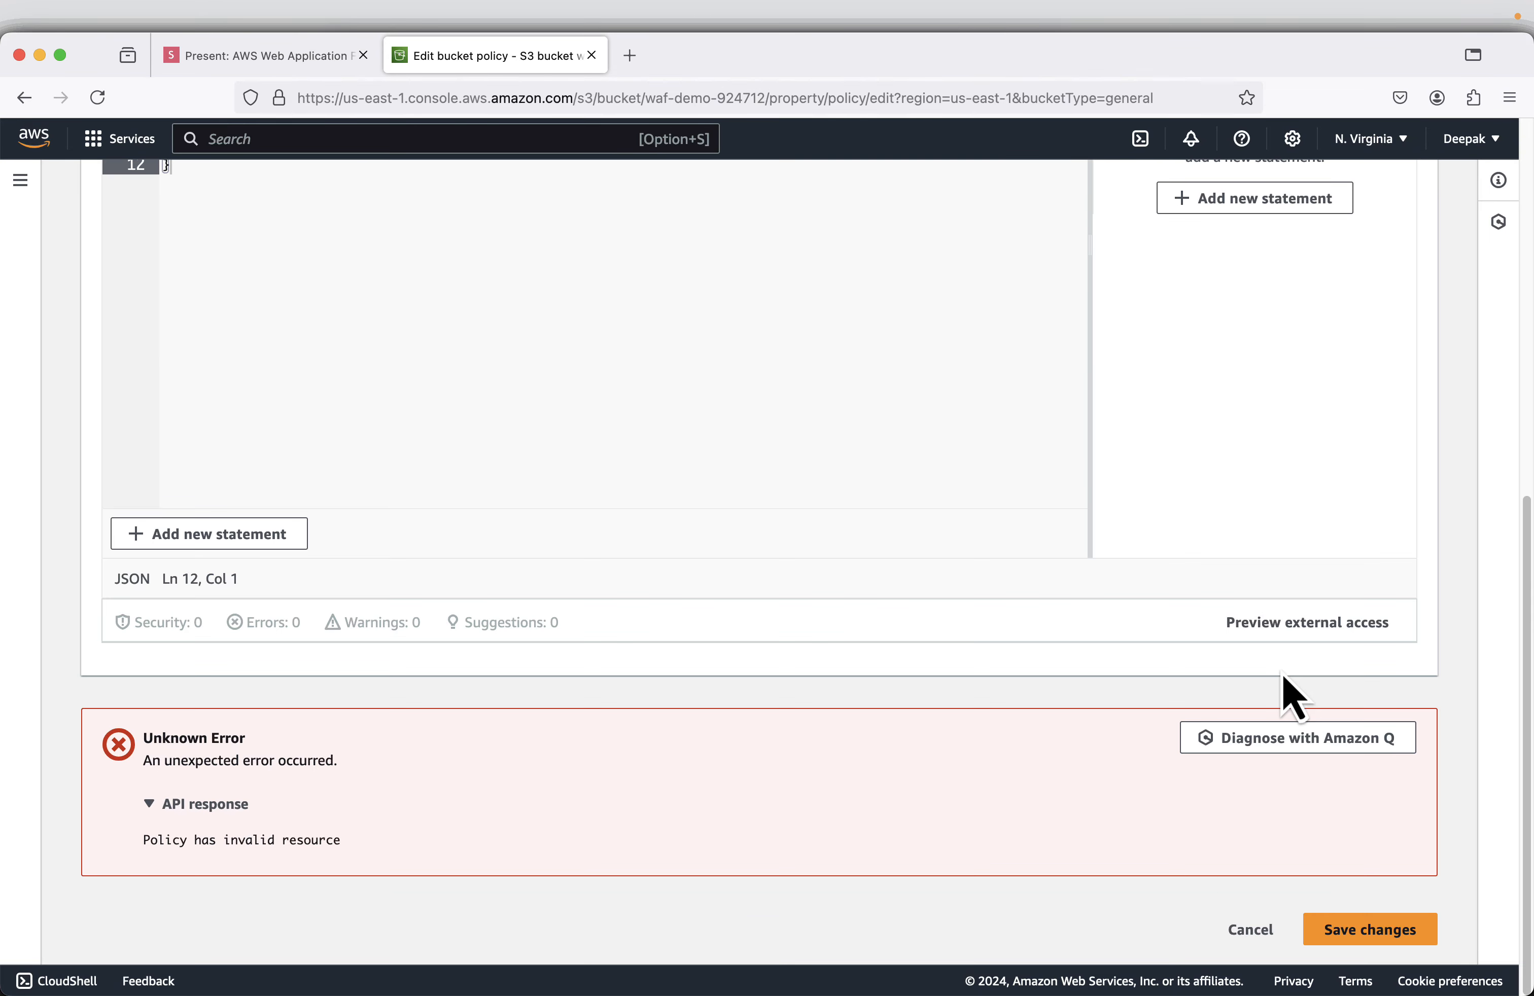
# Replace "your-bucket-name" in the policy's Resource ARN with "waf-demo-924712" and save the bucket policy.
pyautogui.scroll(5, 791, 609)
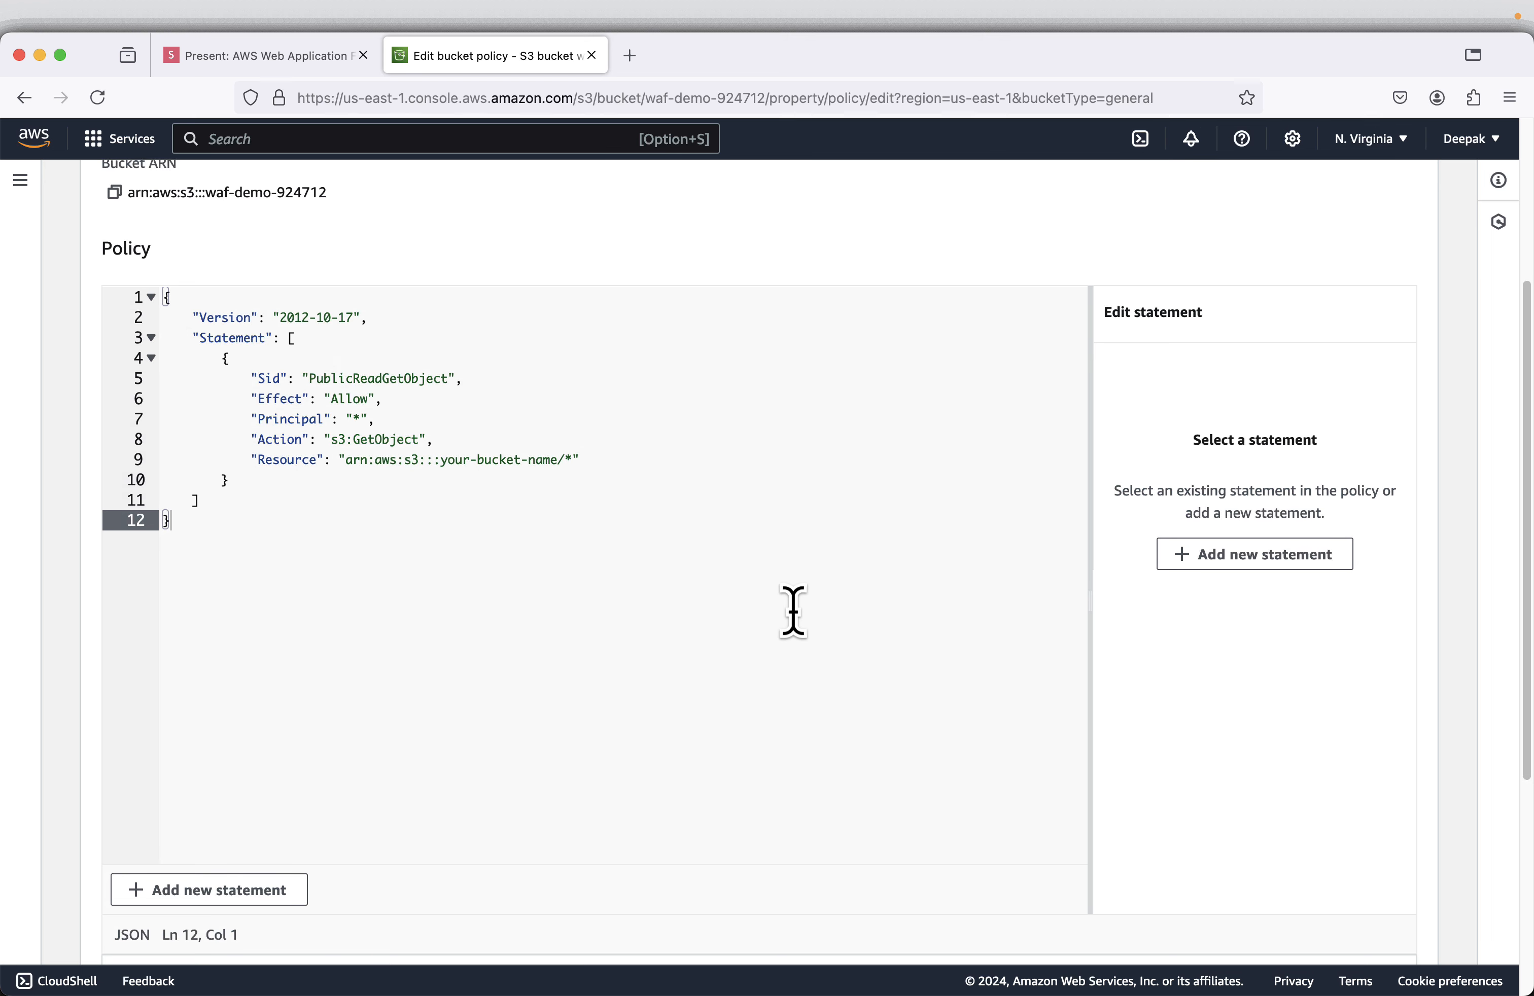
pyautogui.click(440, 461)
pyautogui.moveTo(441, 462); pyautogui.dragTo(557, 462)
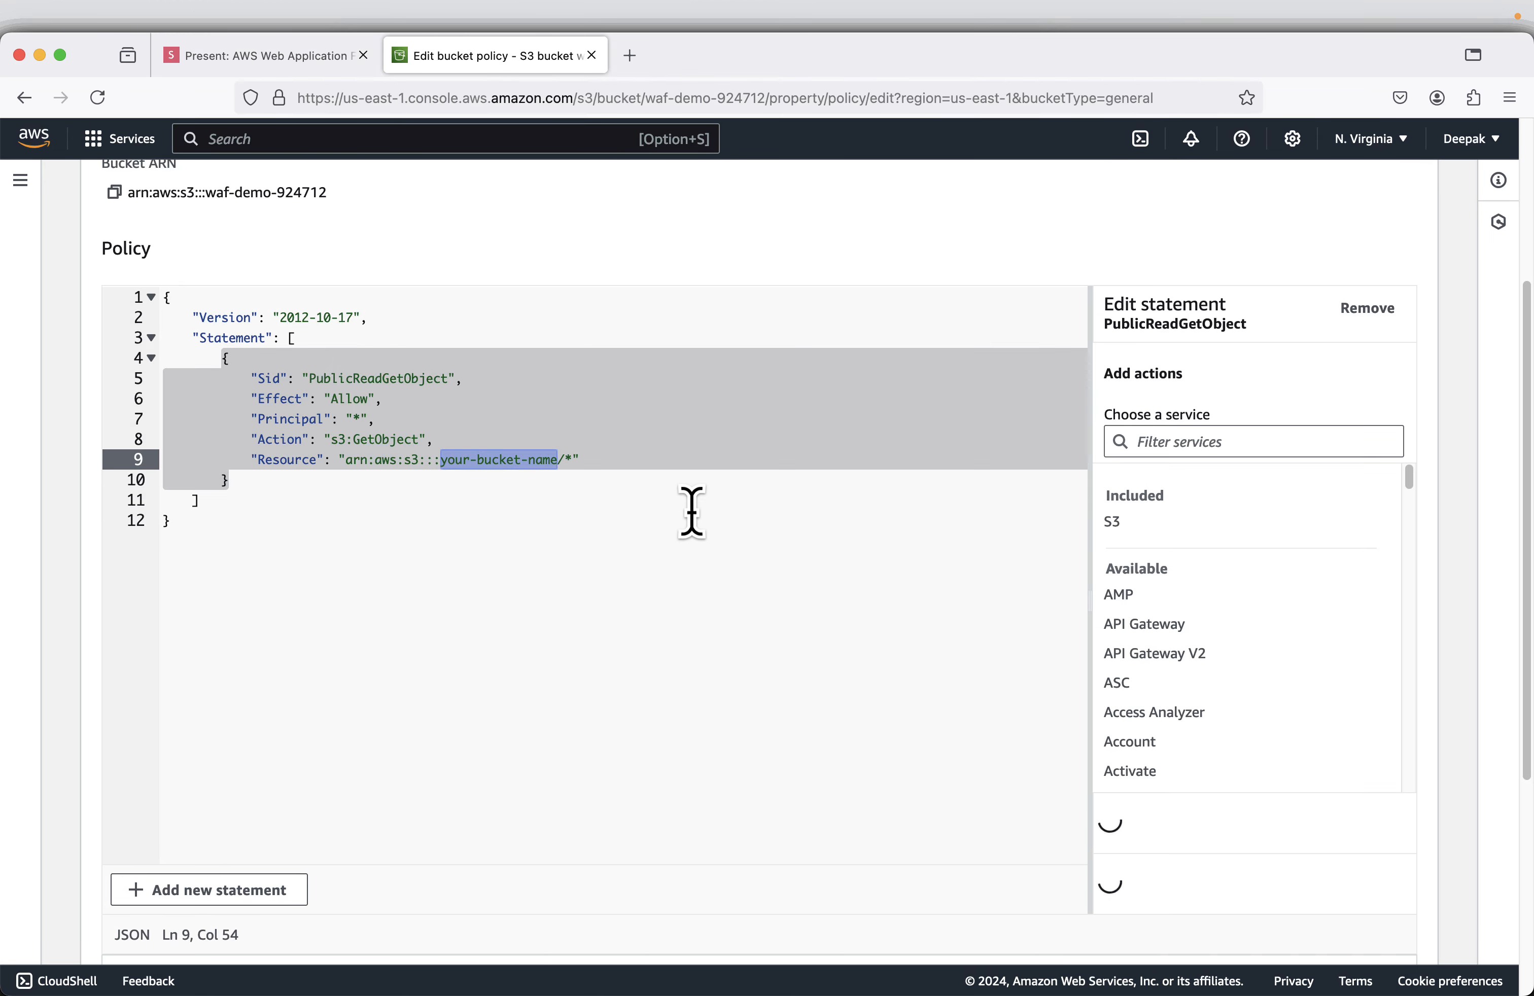
pyautogui.scroll(4, 693, 517)
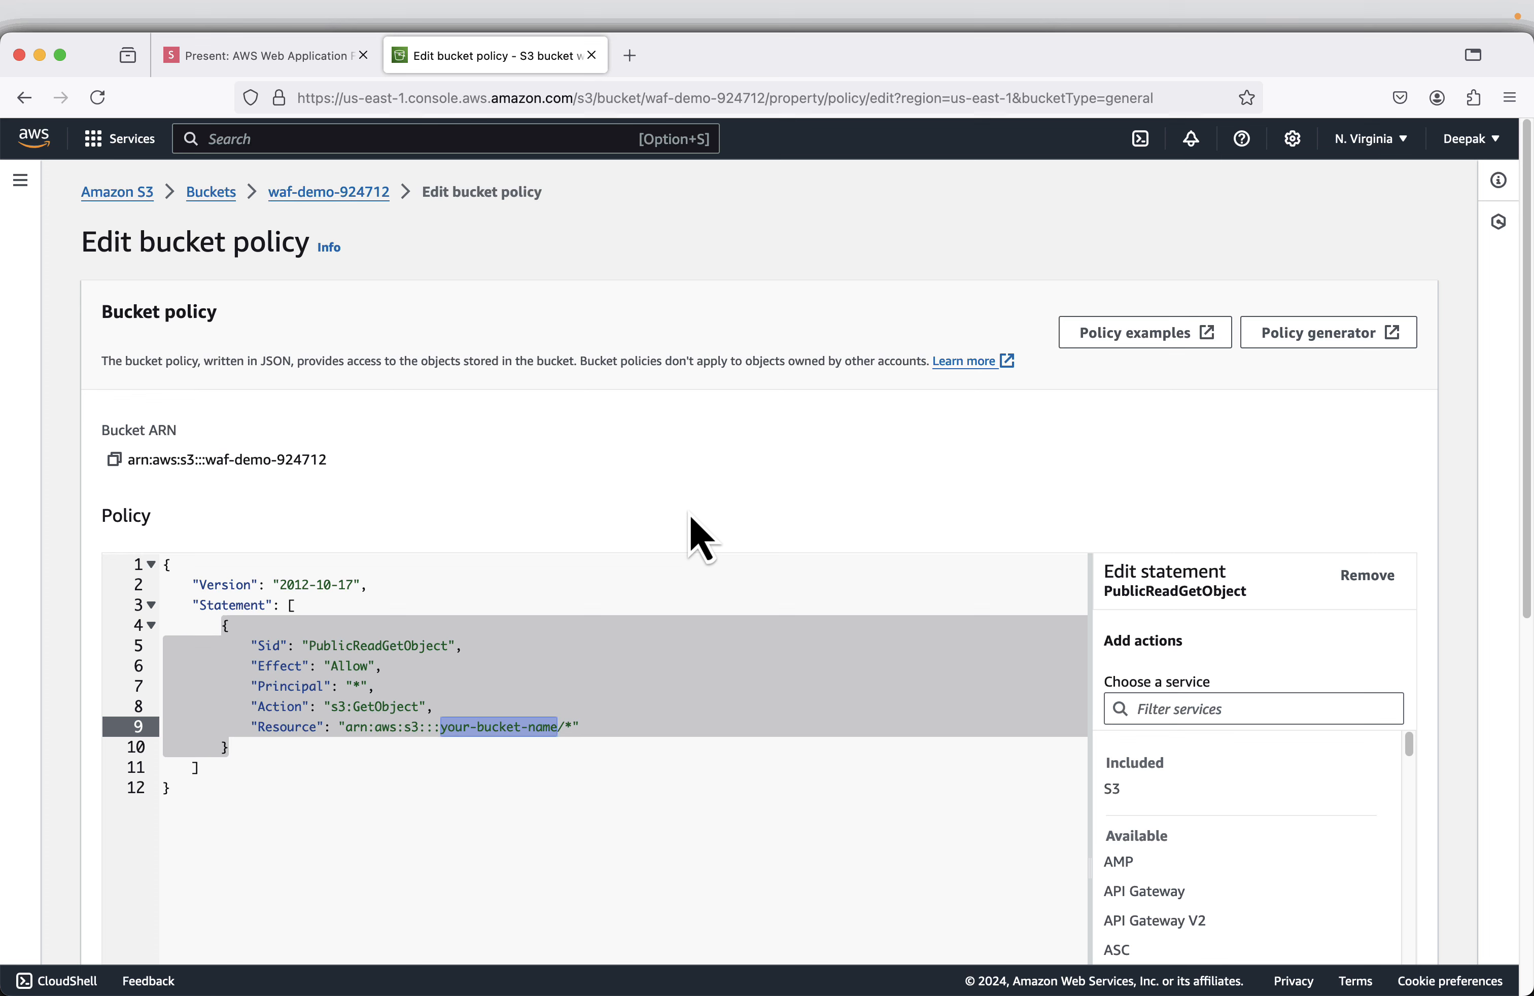
pyautogui.write('waf-dem')
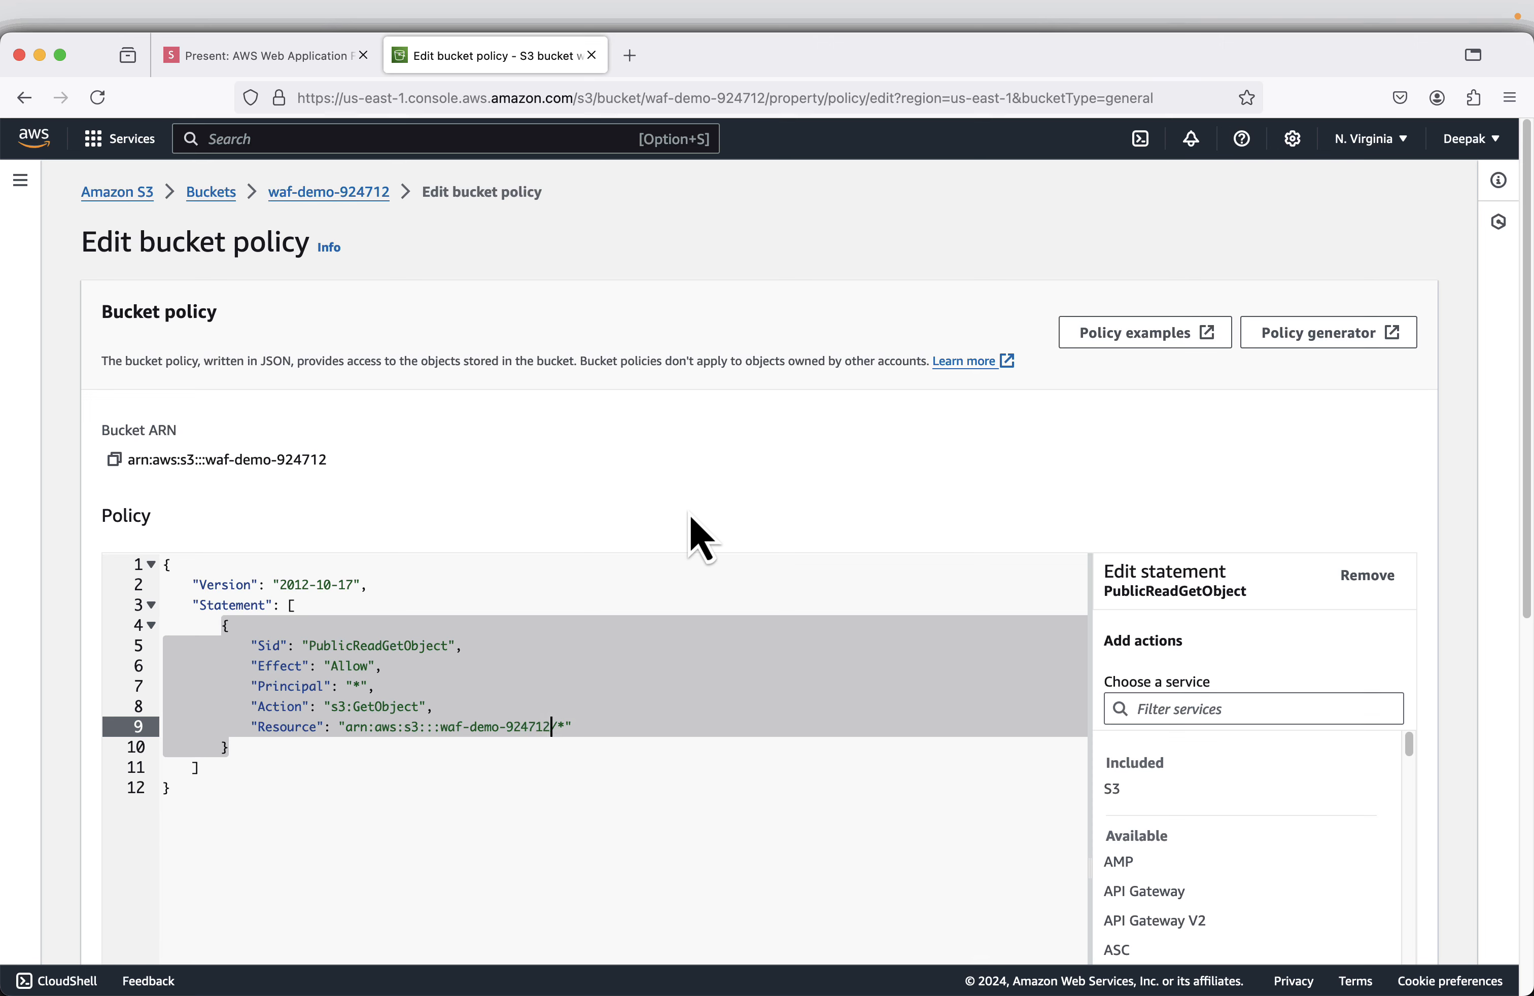
pyautogui.scroll(-10, 565, 369)
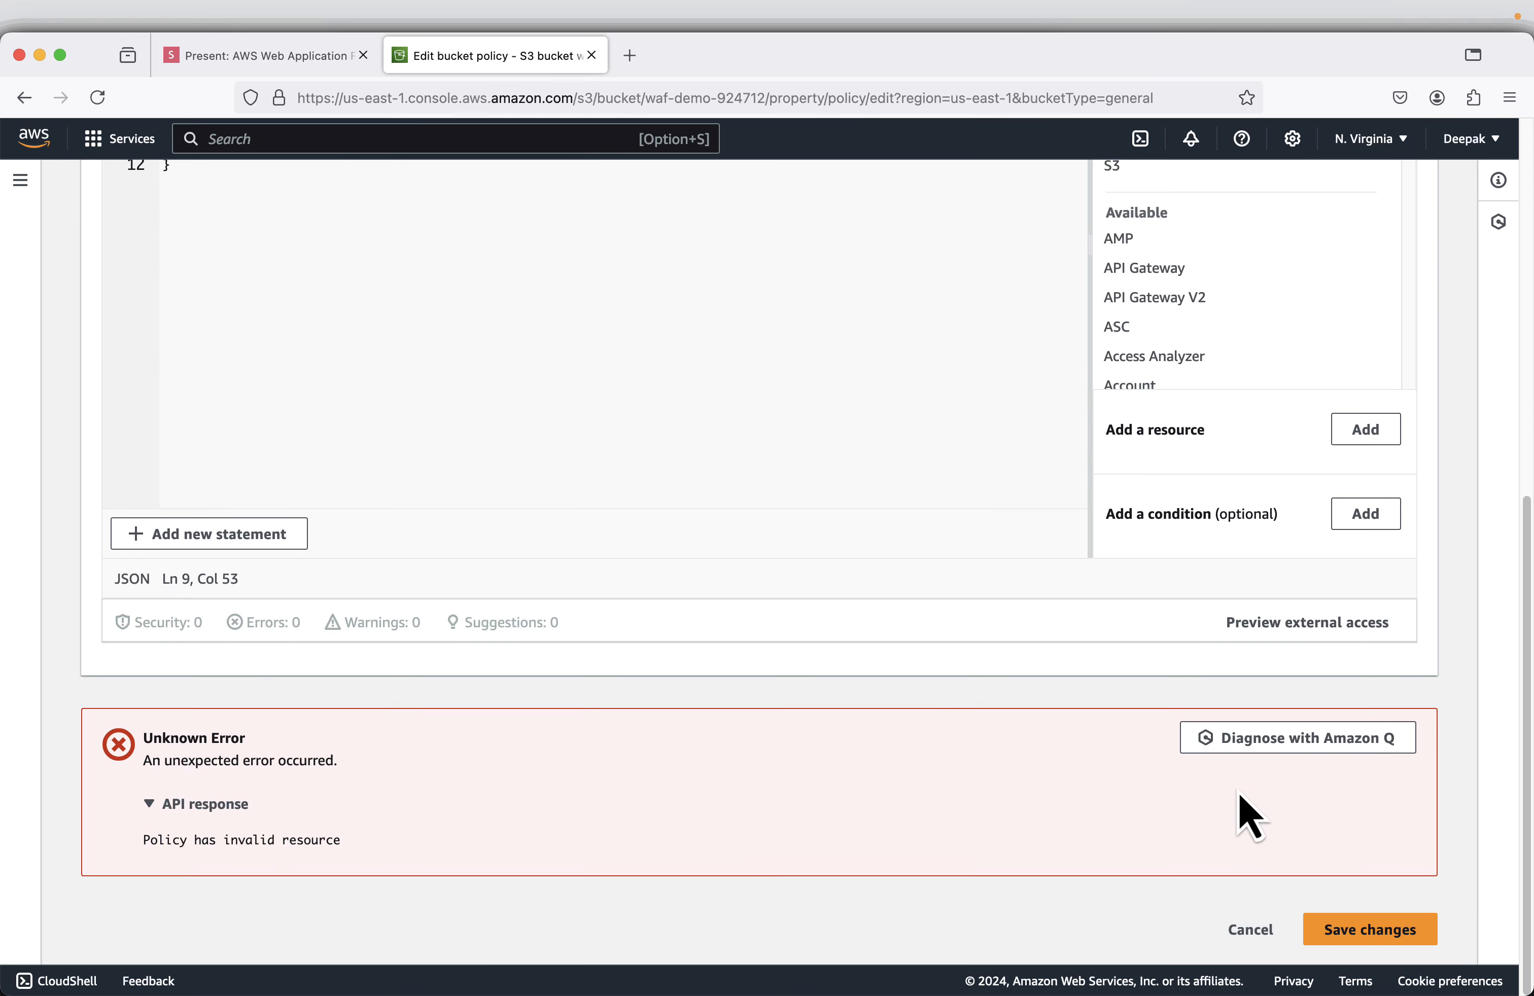
pyautogui.click(1361, 931)
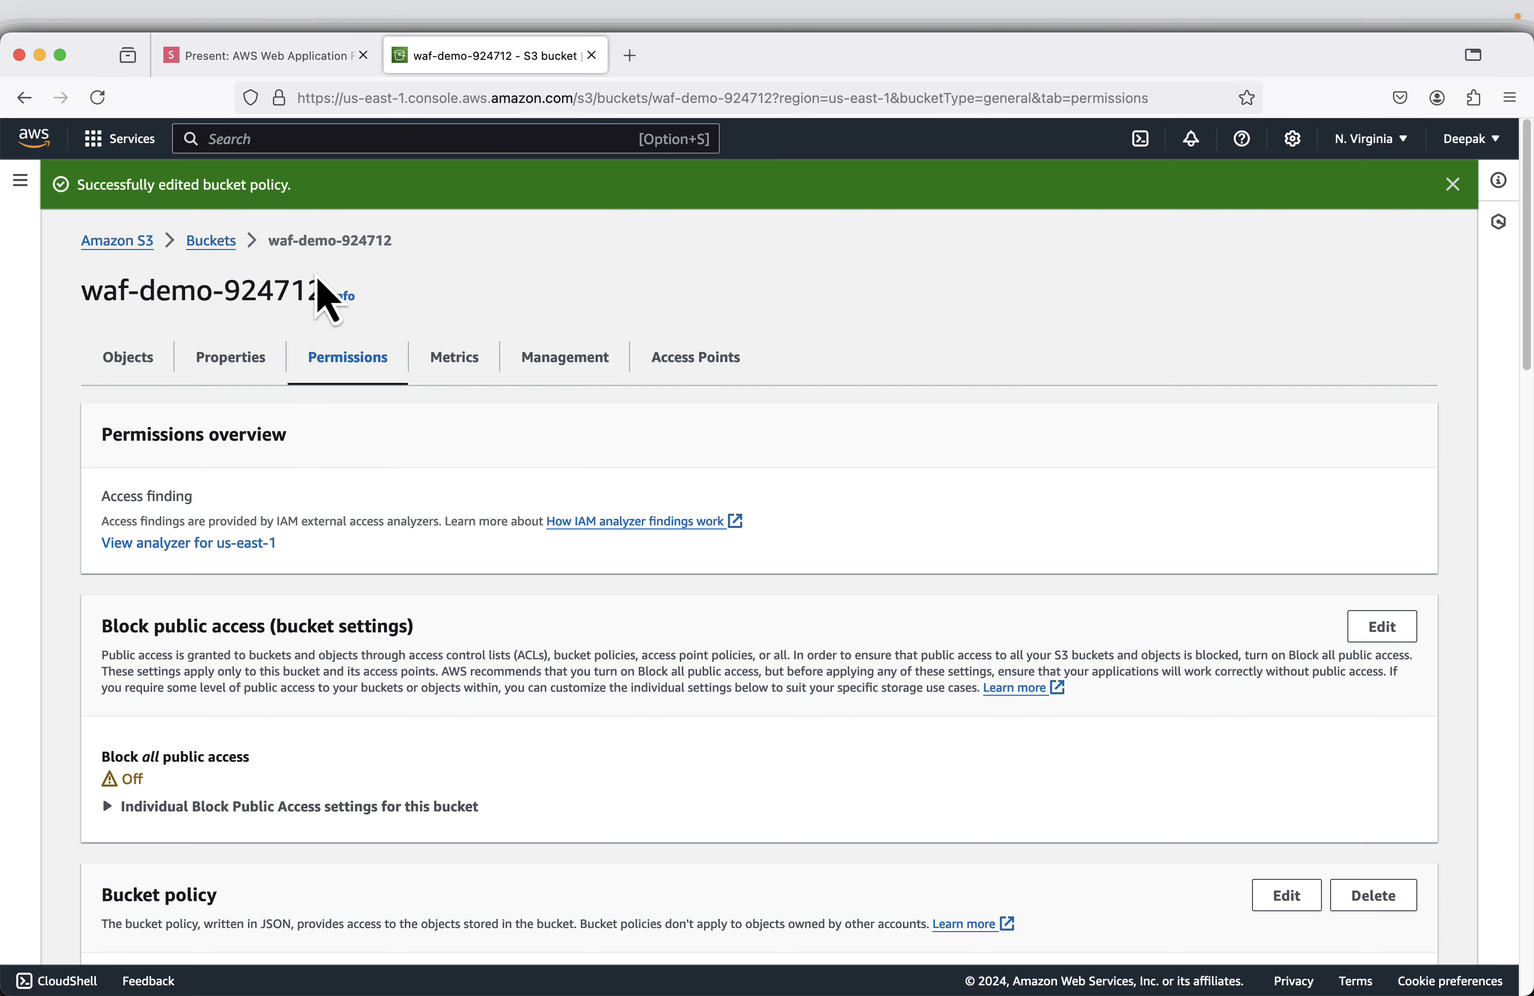
# Switch to the presentation and advance it to the slide showing the Object URL of index.html.
pyautogui.click(284, 57)
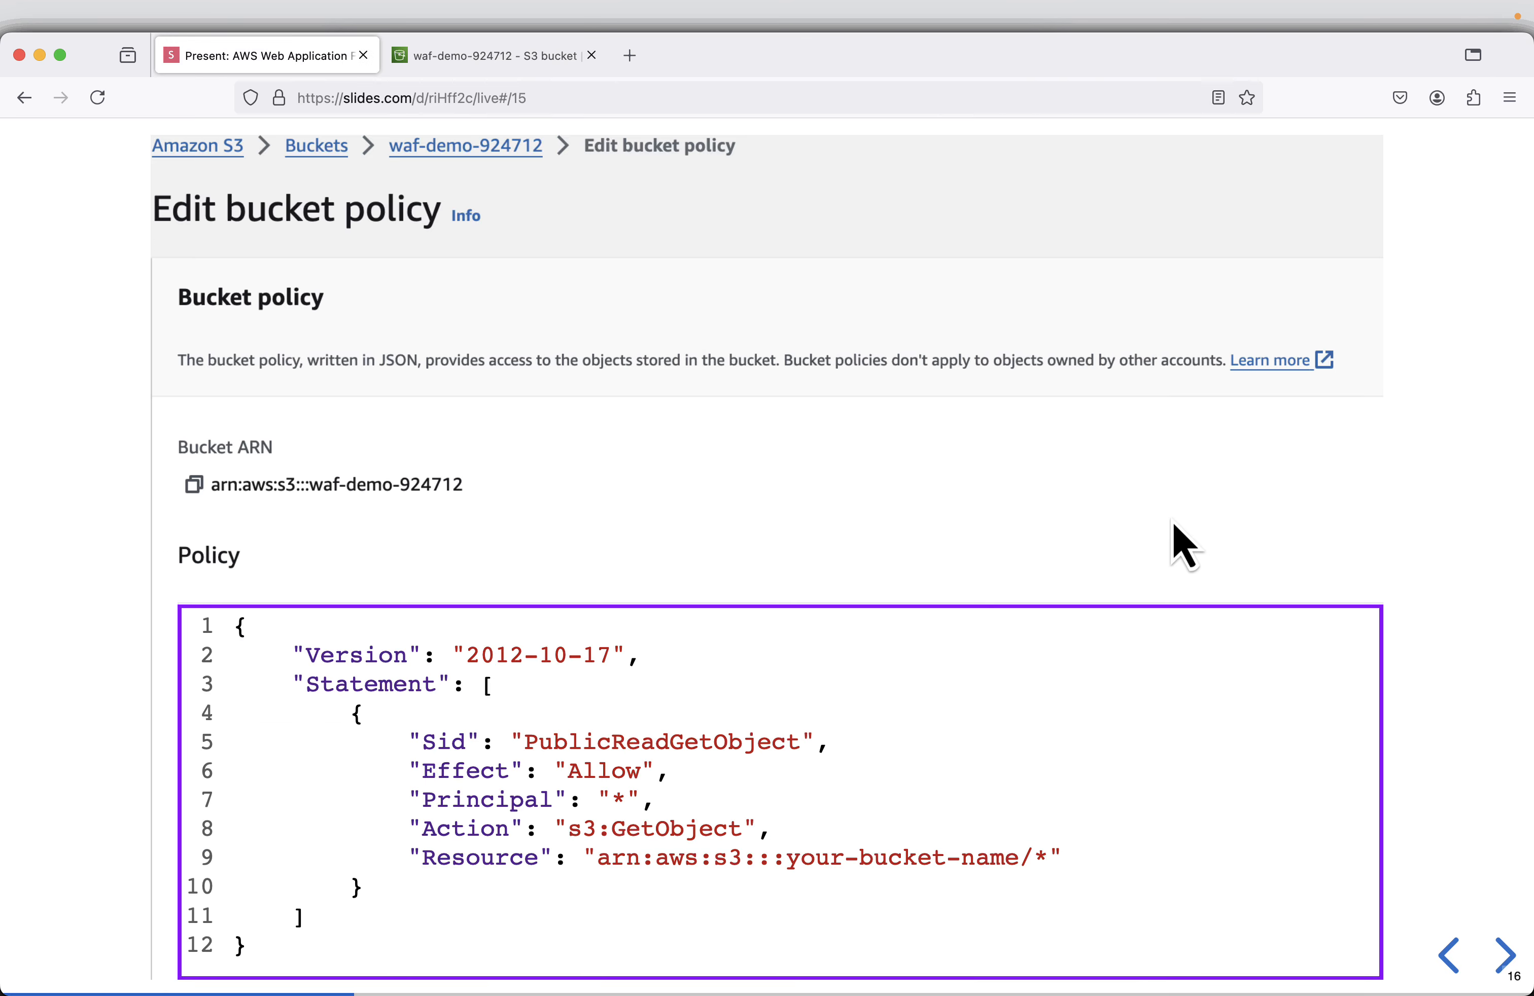
pyautogui.press('Right')
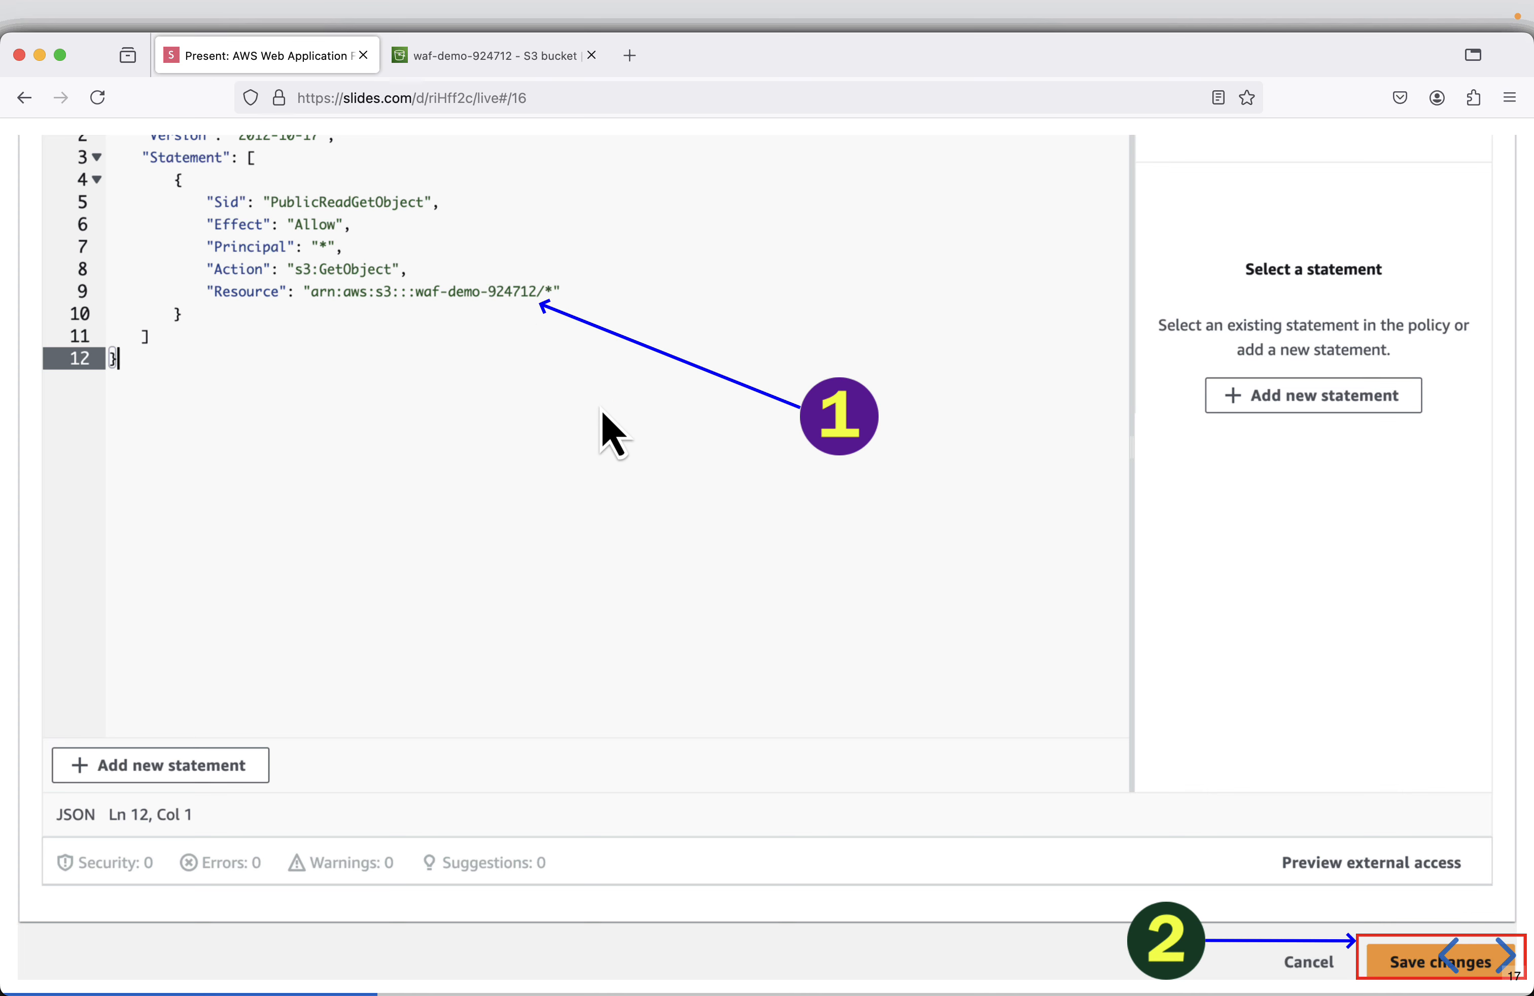
pyautogui.press('Right')
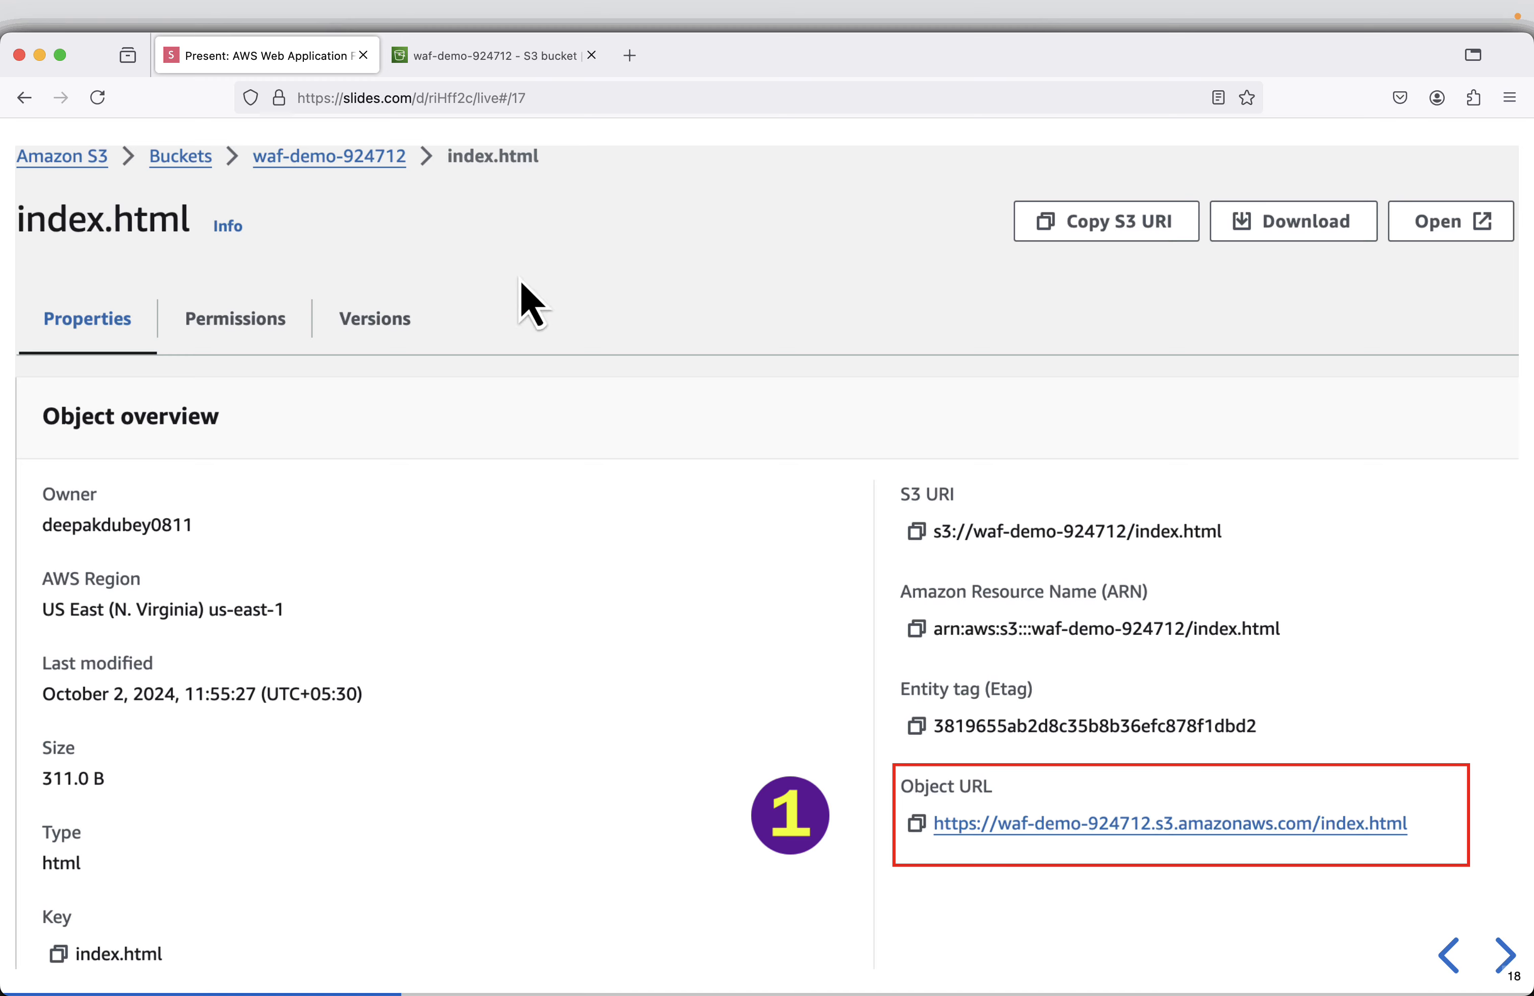
# Return to the S3 console and open the details of the index.html object in the waf-demo-924712 bucket.
pyautogui.click(484, 65)
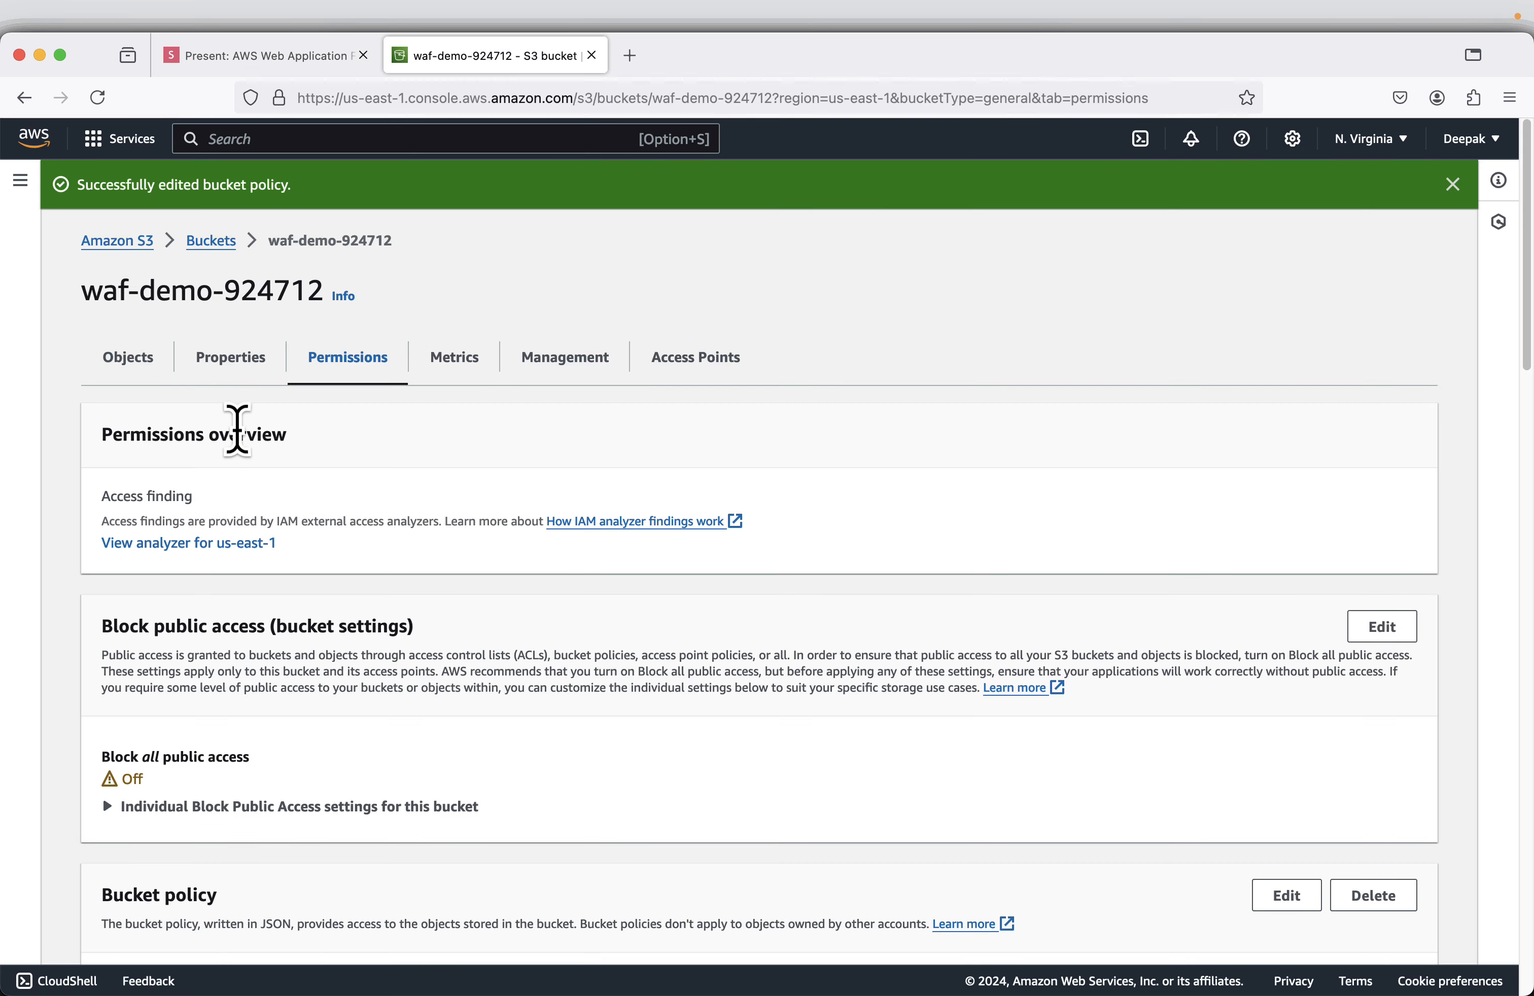
pyautogui.click(143, 362)
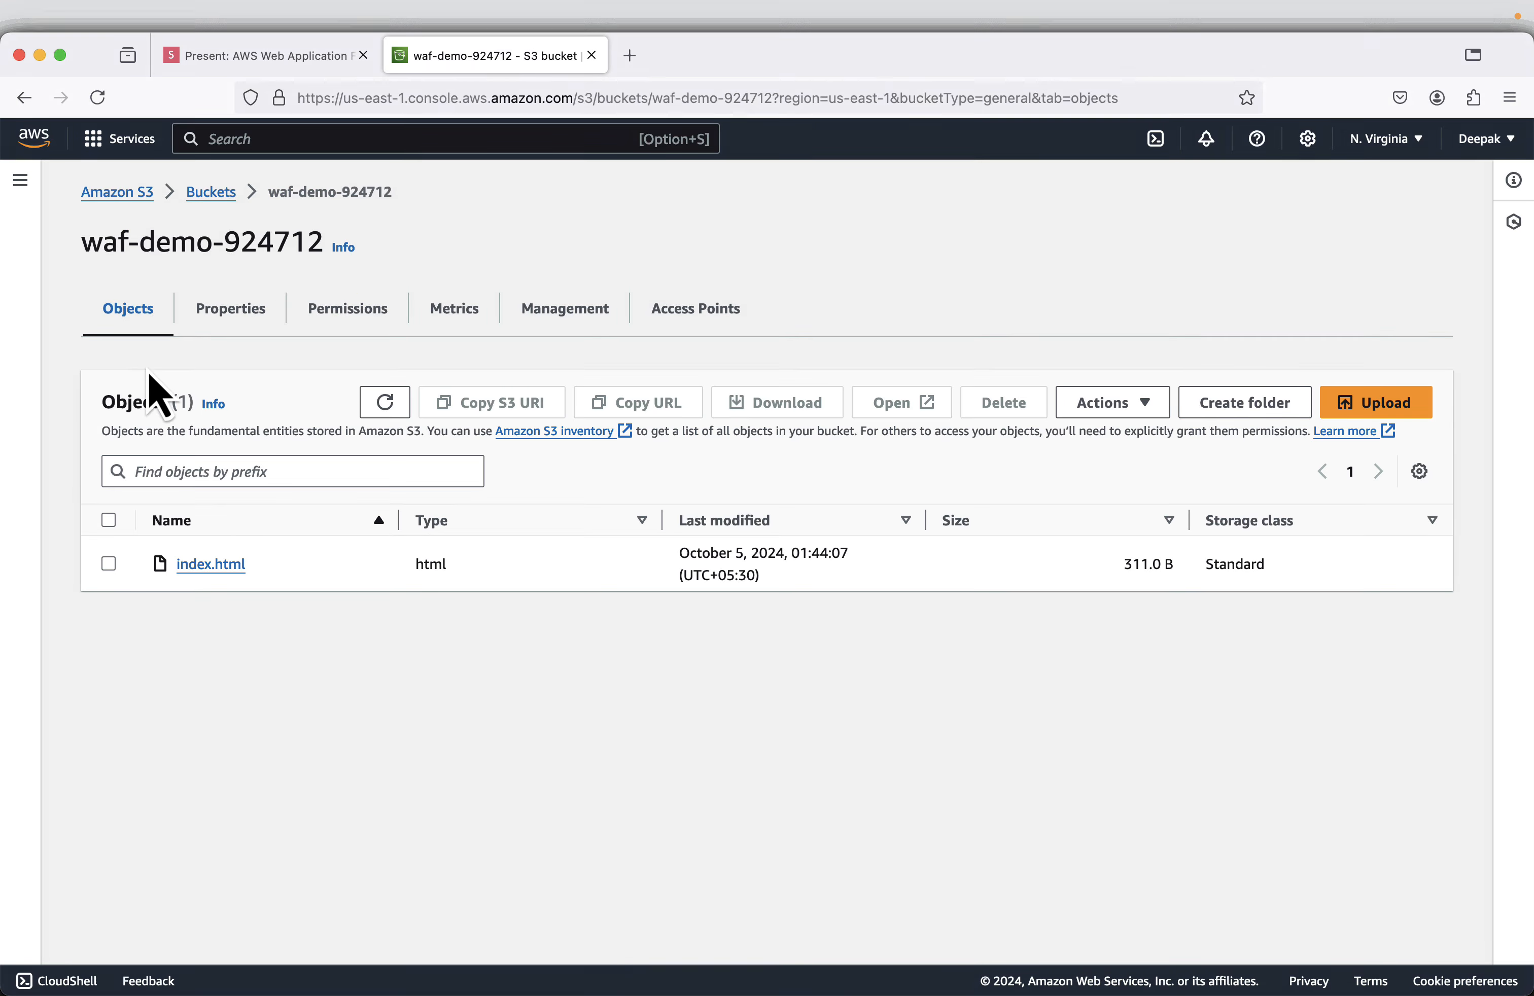
pyautogui.click(114, 575)
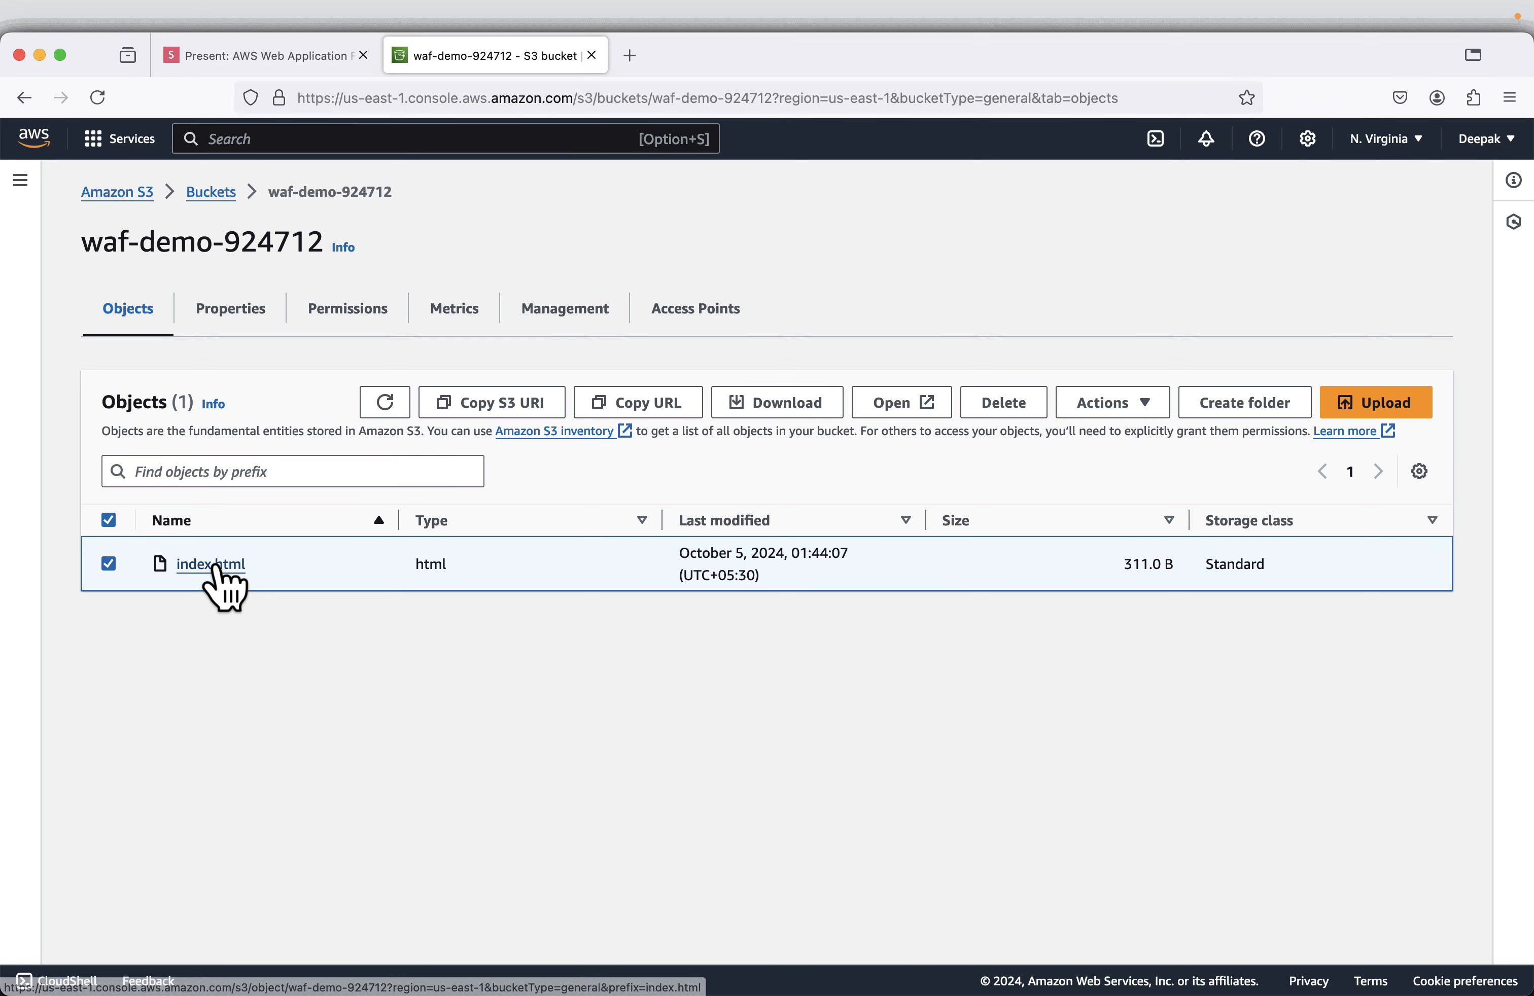
pyautogui.click(213, 564)
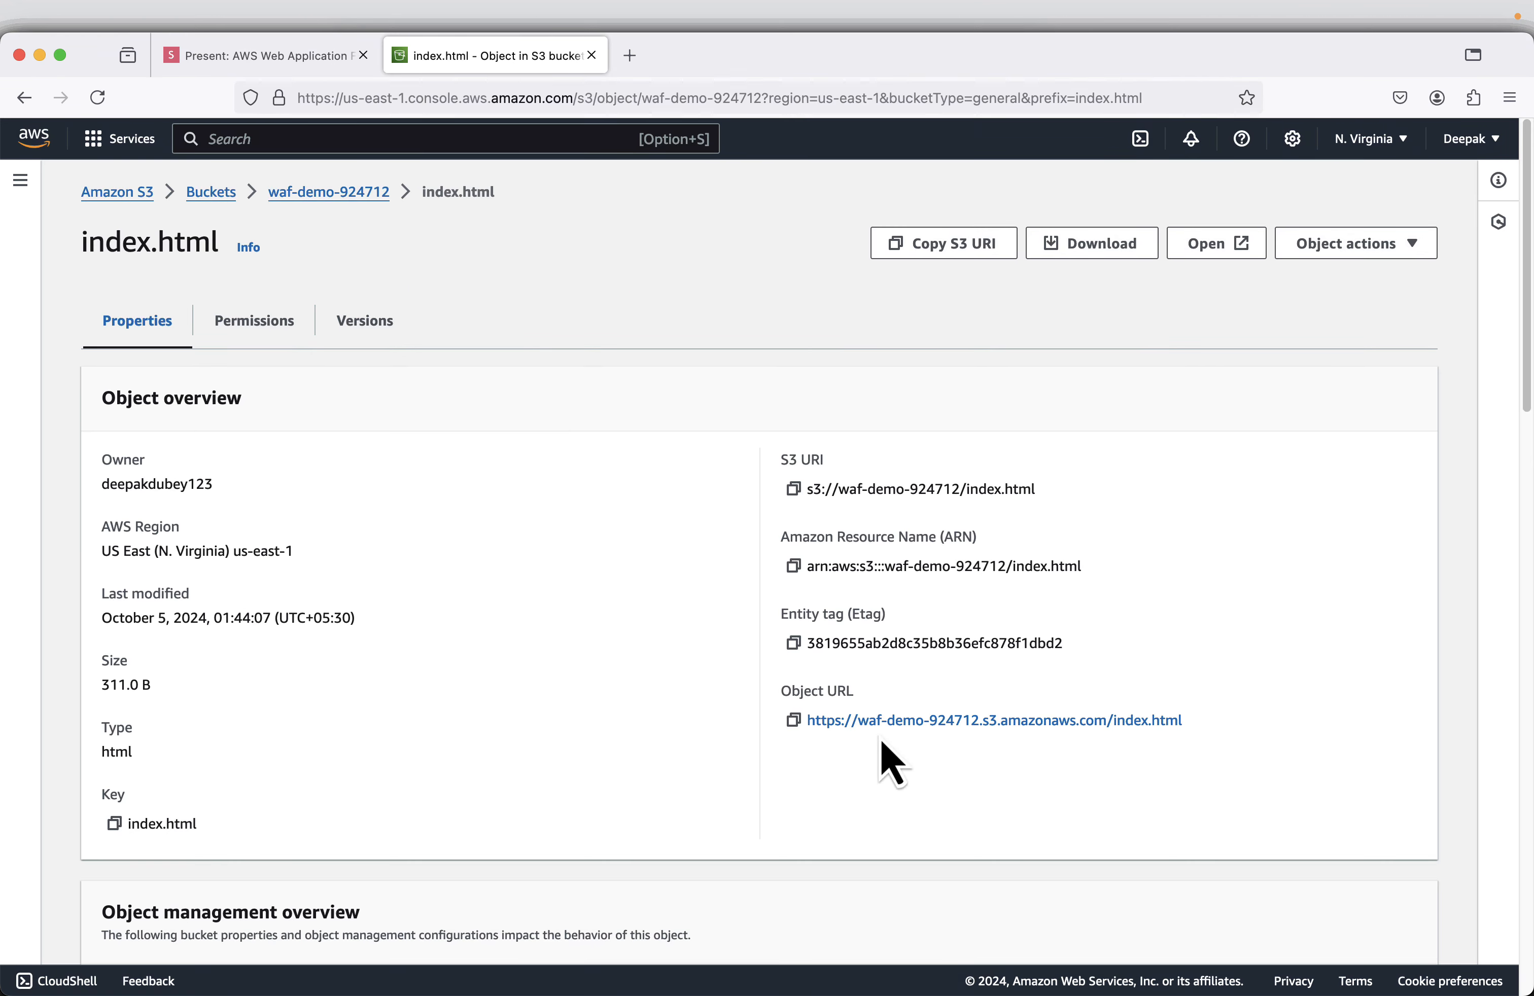
# Open the Object URL of index.html in a new browser tab and check the displayed page text.
pyautogui.rightClick(923, 719)
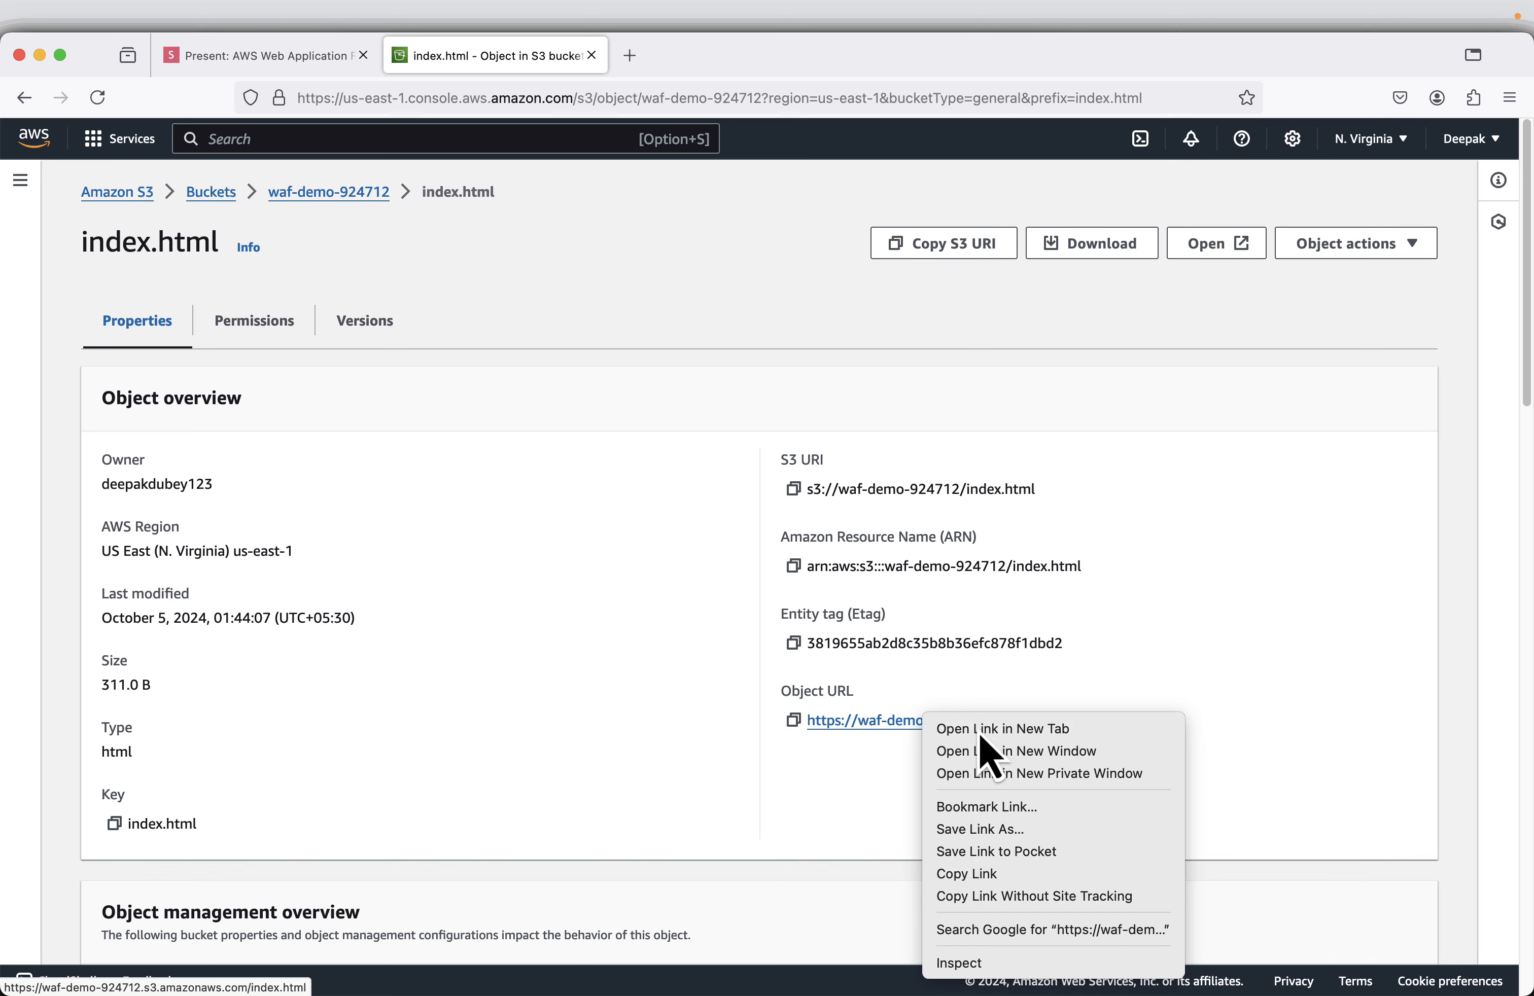
pyautogui.click(978, 730)
pyautogui.click(706, 71)
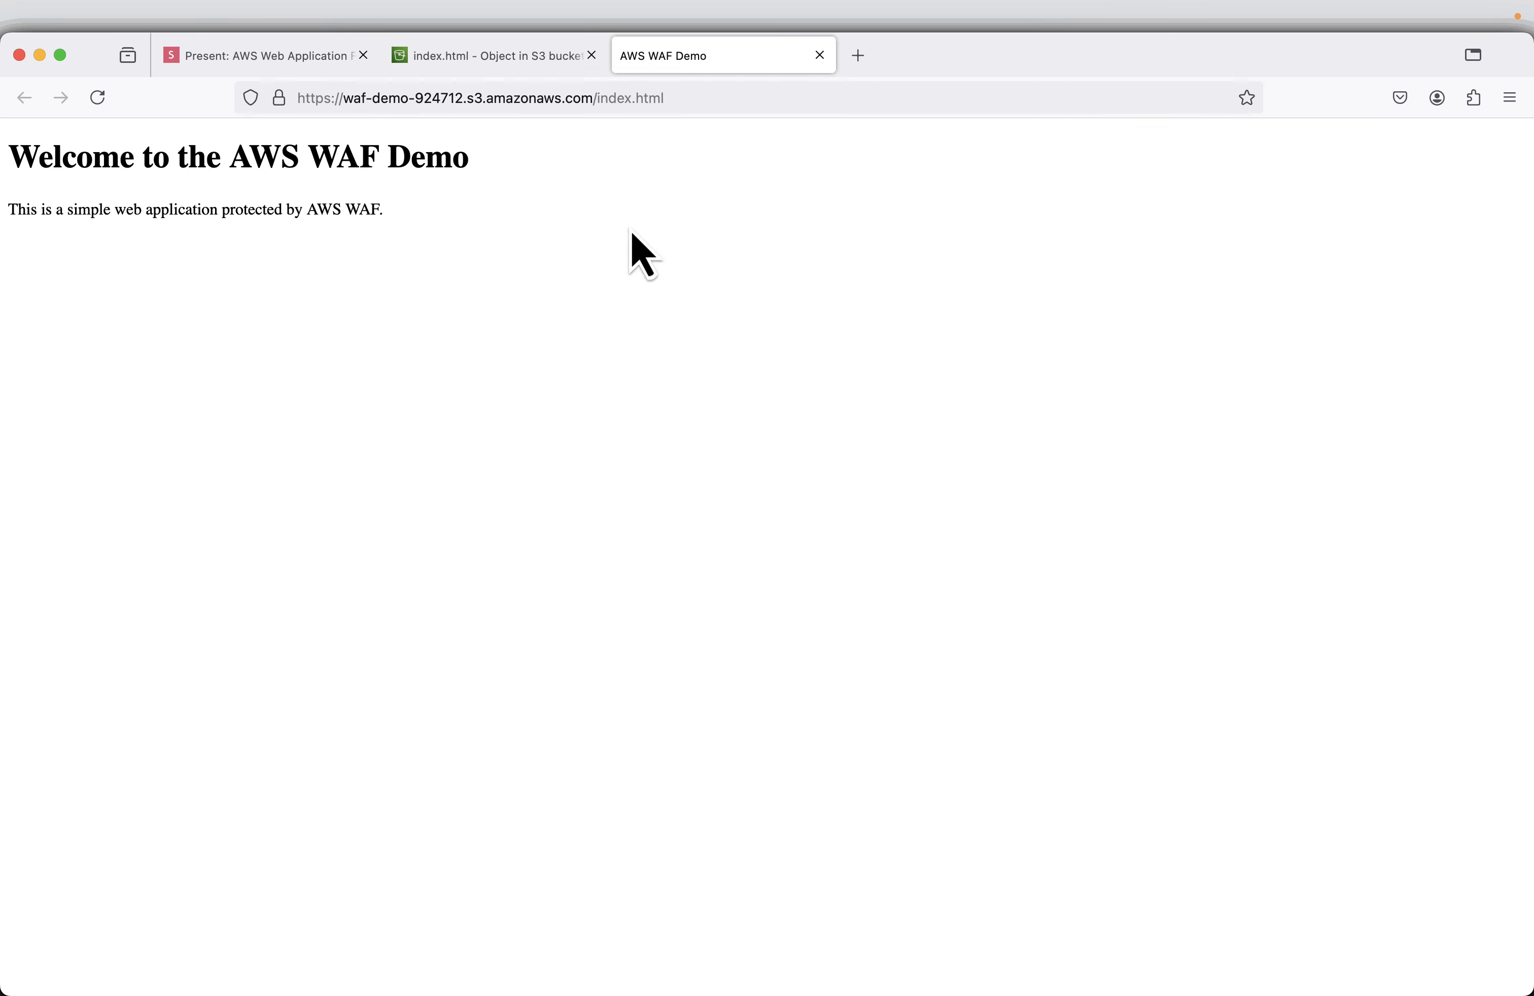
pyautogui.moveTo(92, 158); pyautogui.dragTo(275, 257)
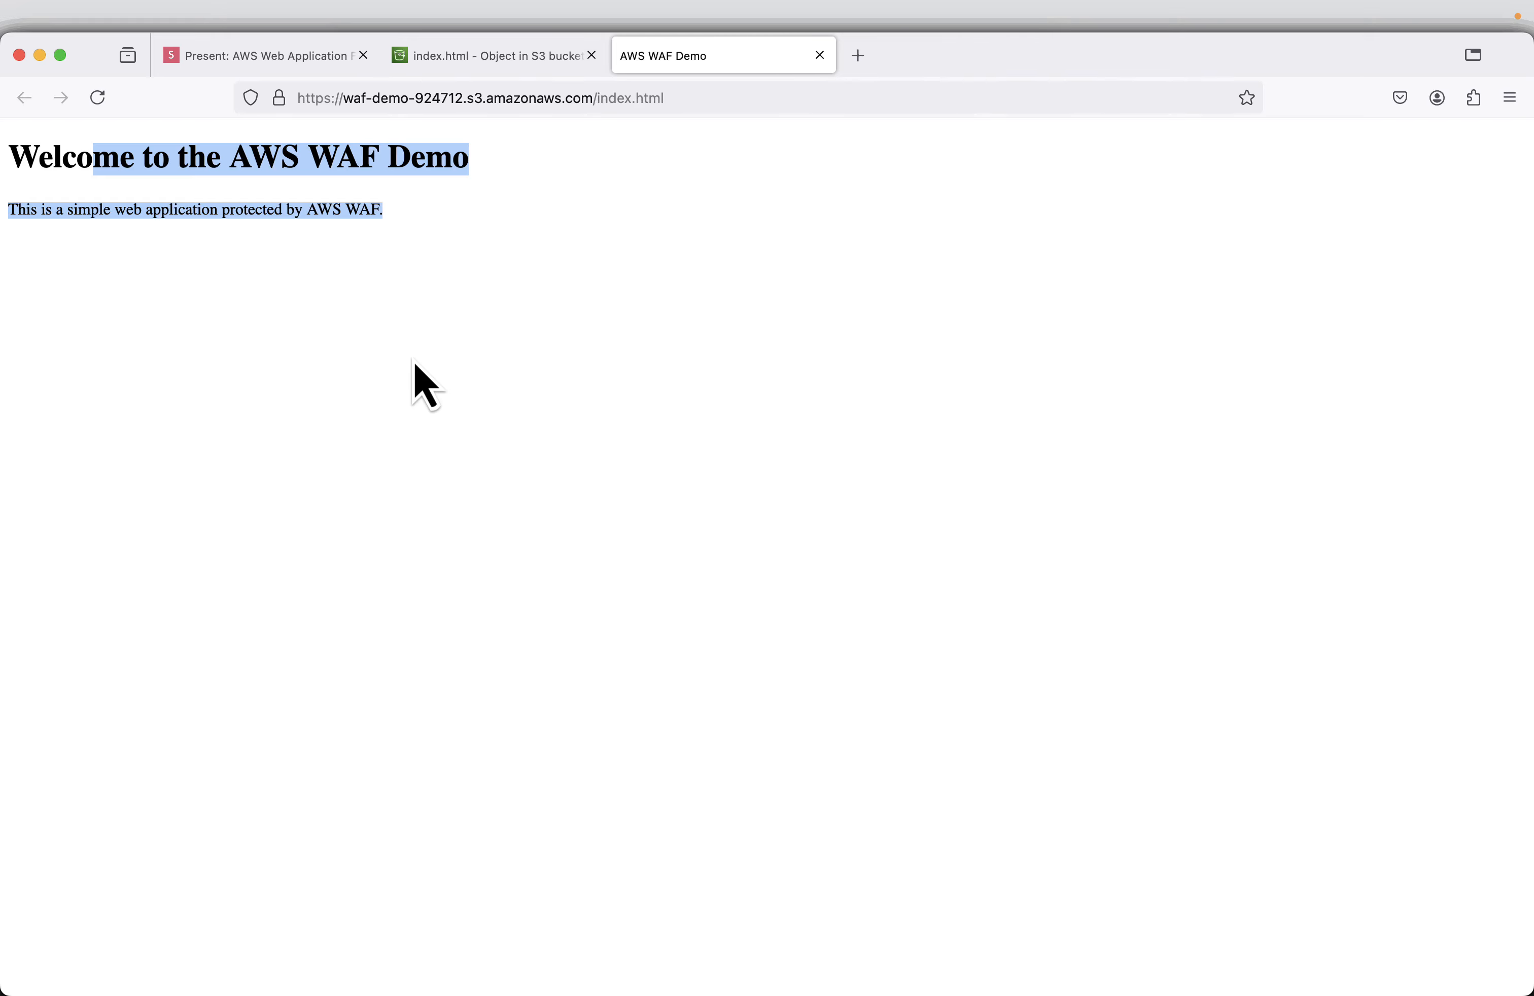
# Switch to the presentation and advance it to the "Create CloudFront distribution" slide.
pyautogui.click(283, 56)
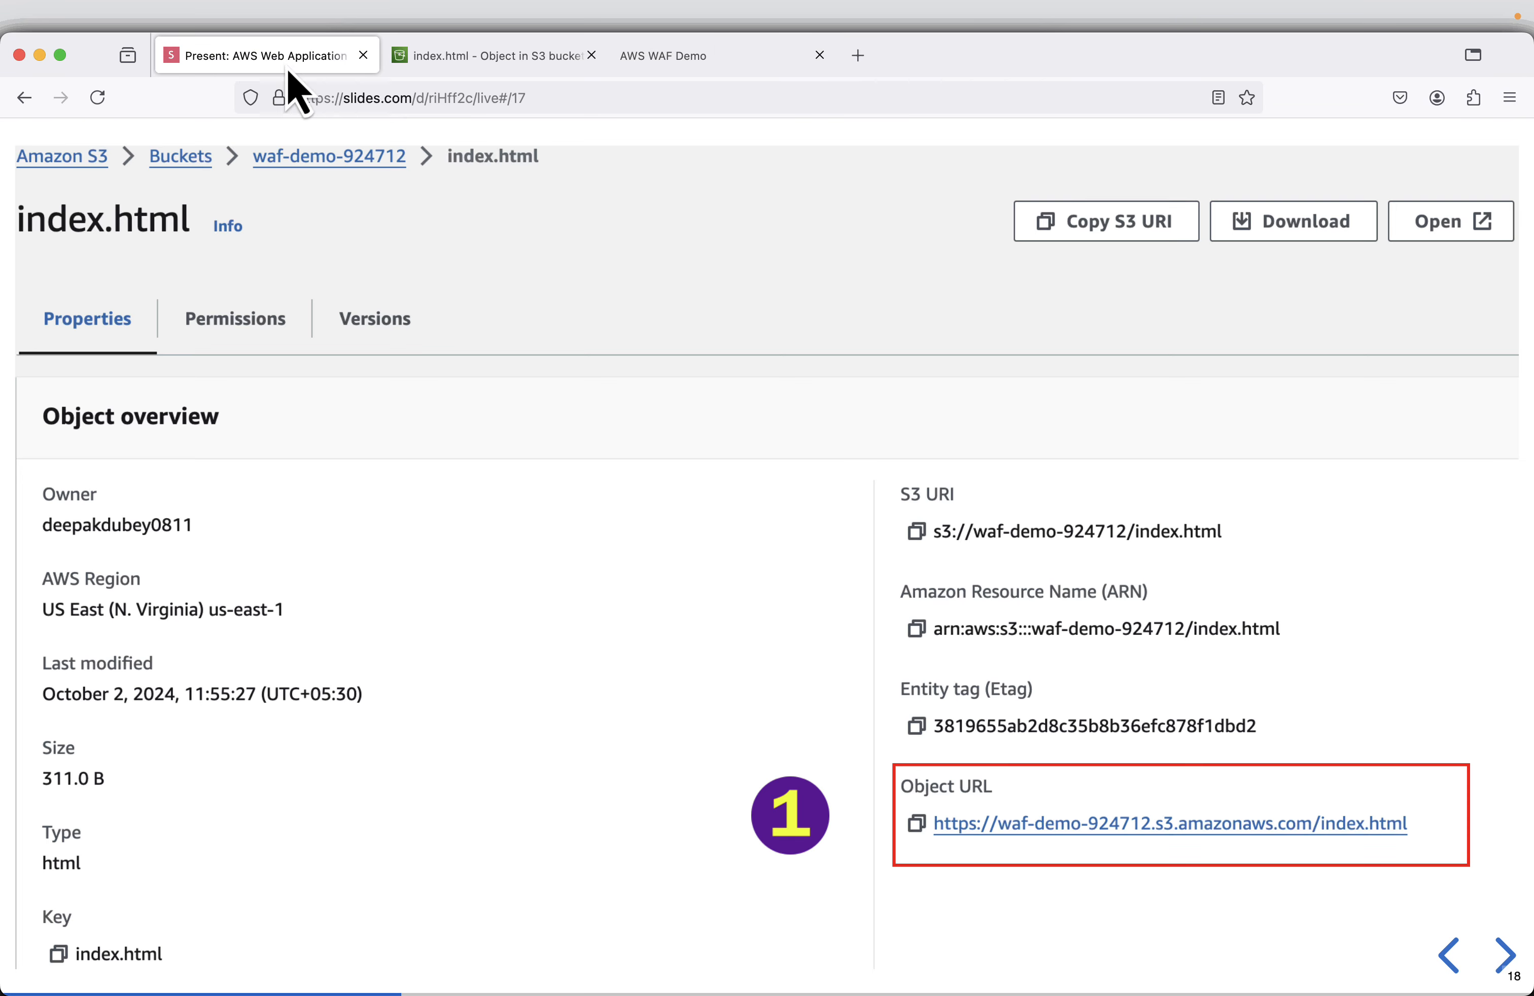
pyautogui.press('Right')
pyautogui.press('Right')
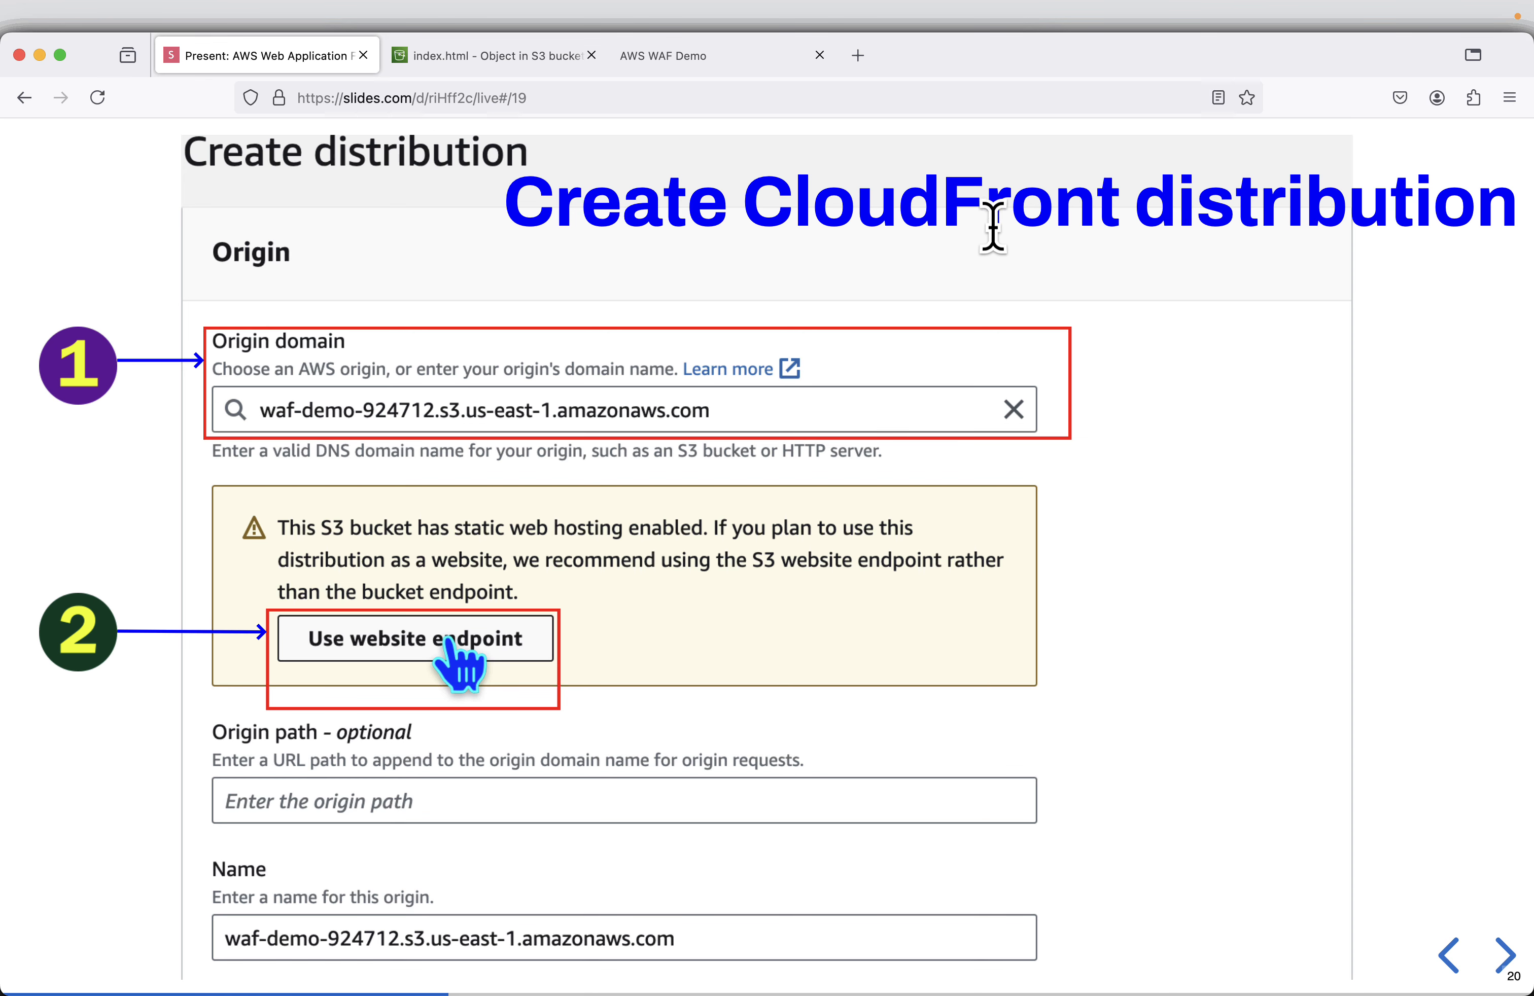
# Return to the AWS console and search its services for "clou" to find CloudFront.
pyautogui.click(456, 64)
pyautogui.click(329, 148)
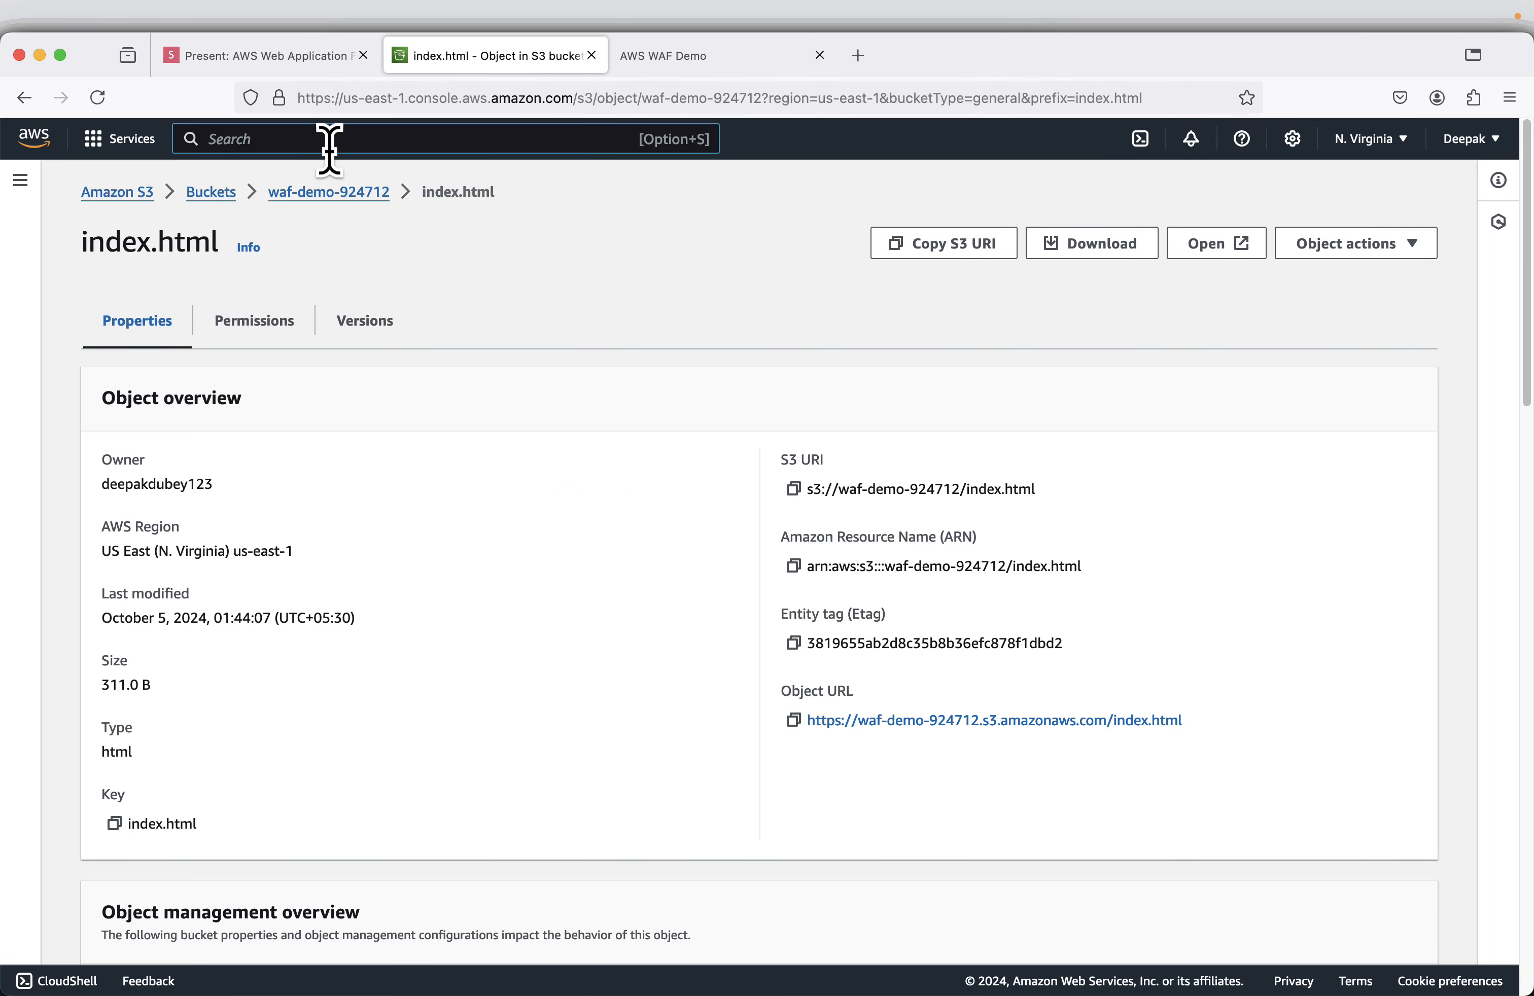
pyautogui.write('clou')
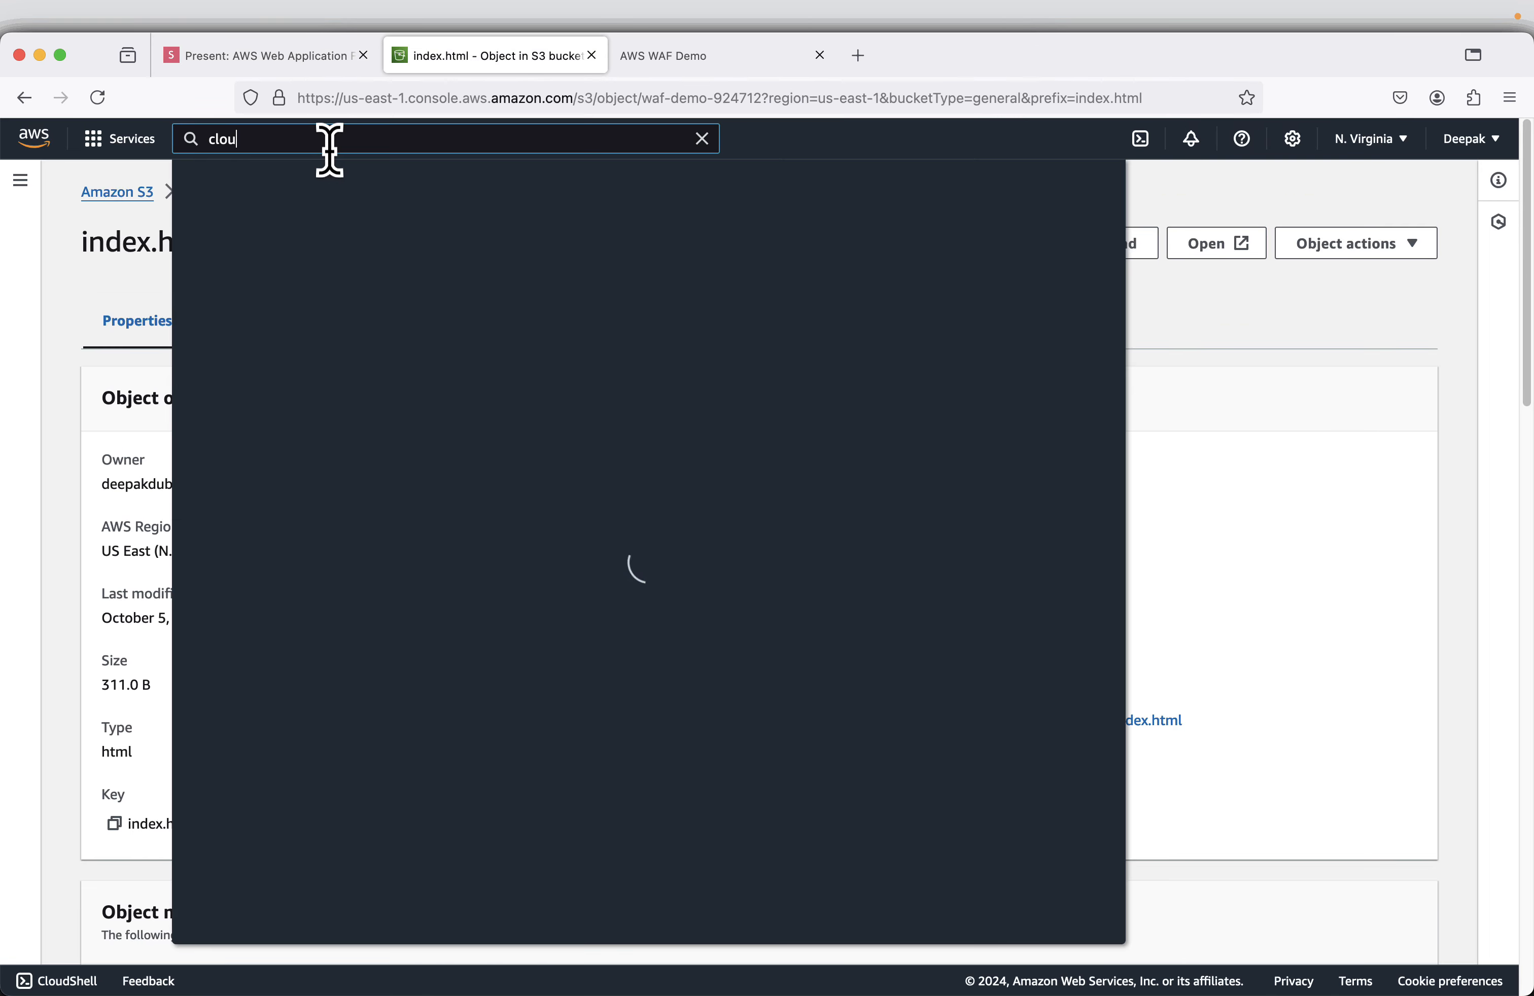
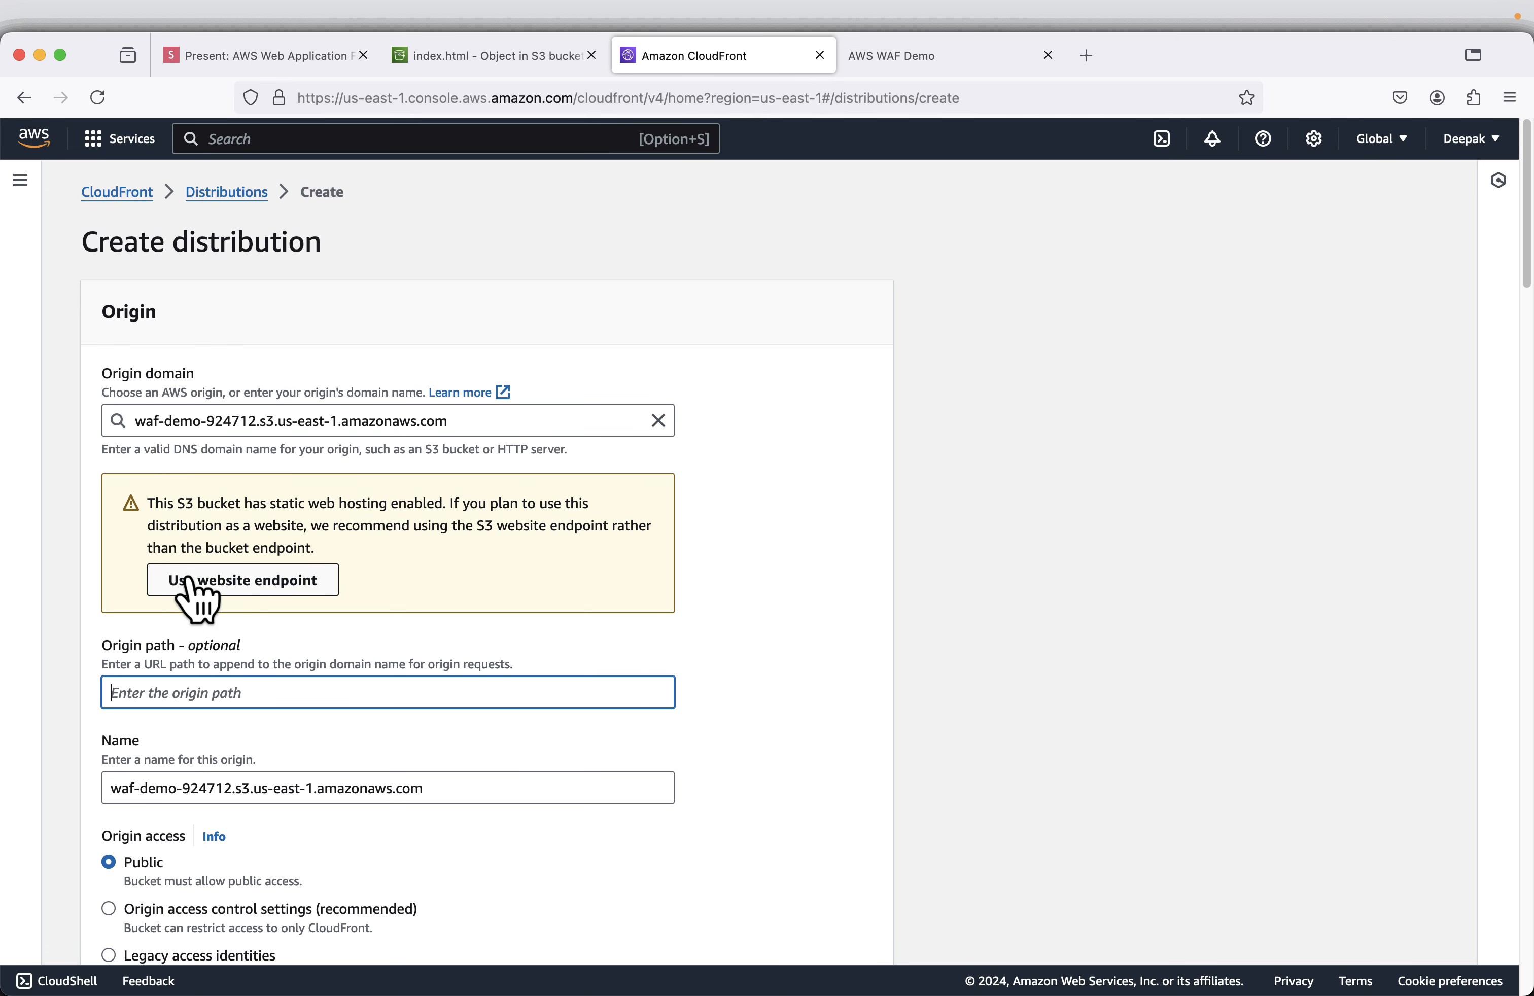
# Use the S3 website endpoint as the distribution's origin domain, and compare the origin protocol settings with the next presentation slide.
pyautogui.click(228, 592)
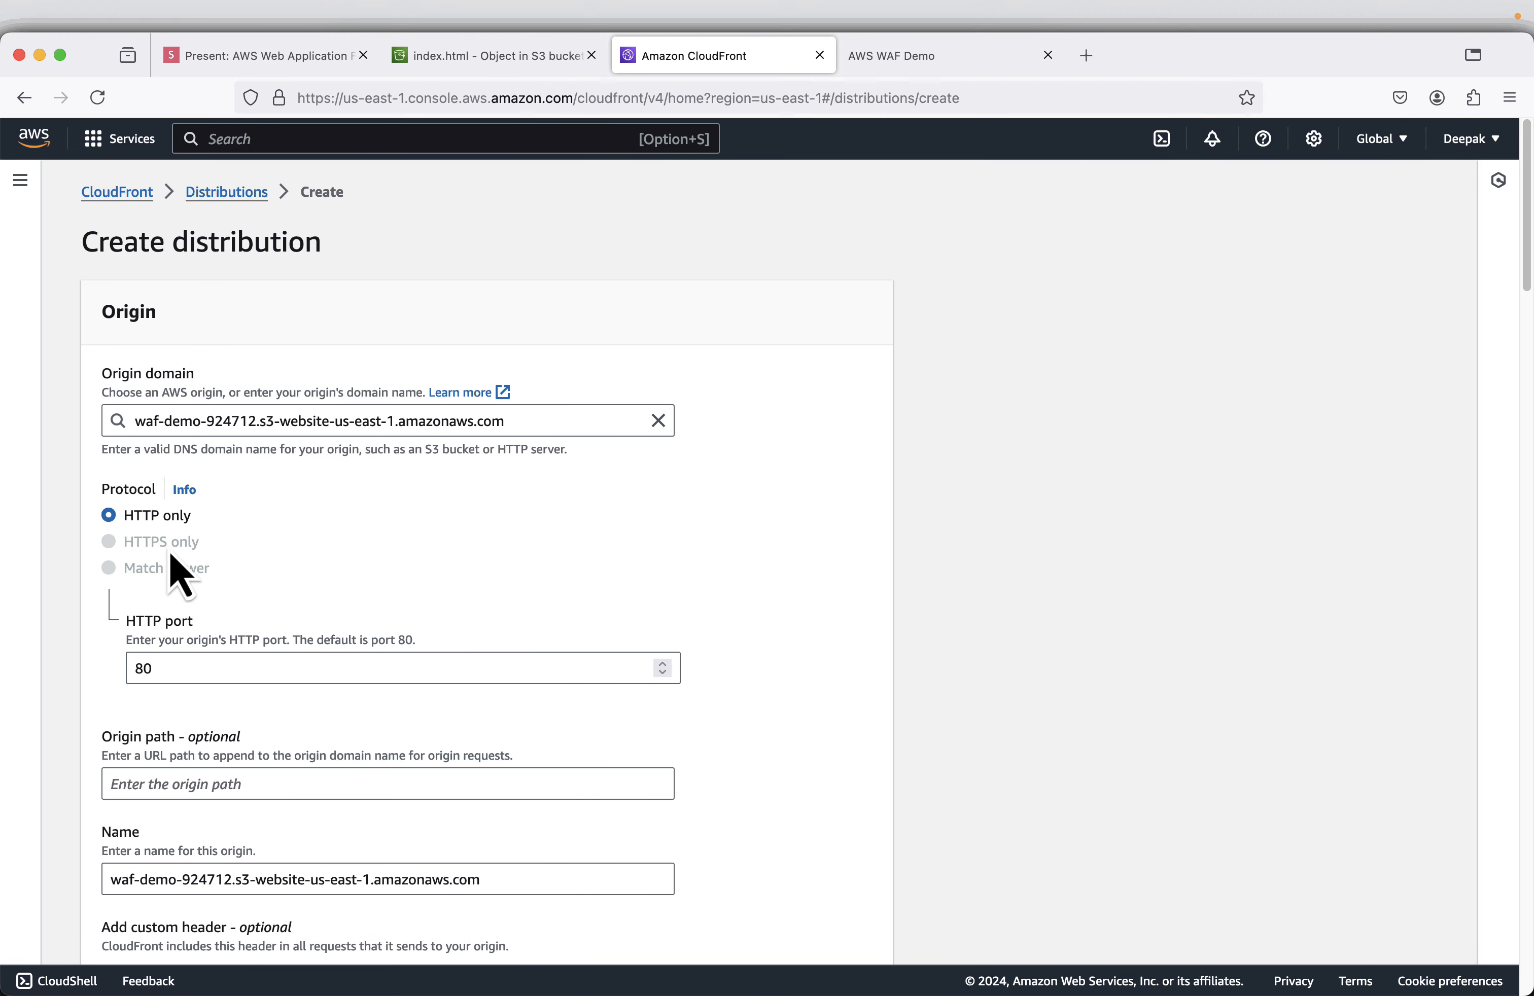
pyautogui.click(228, 56)
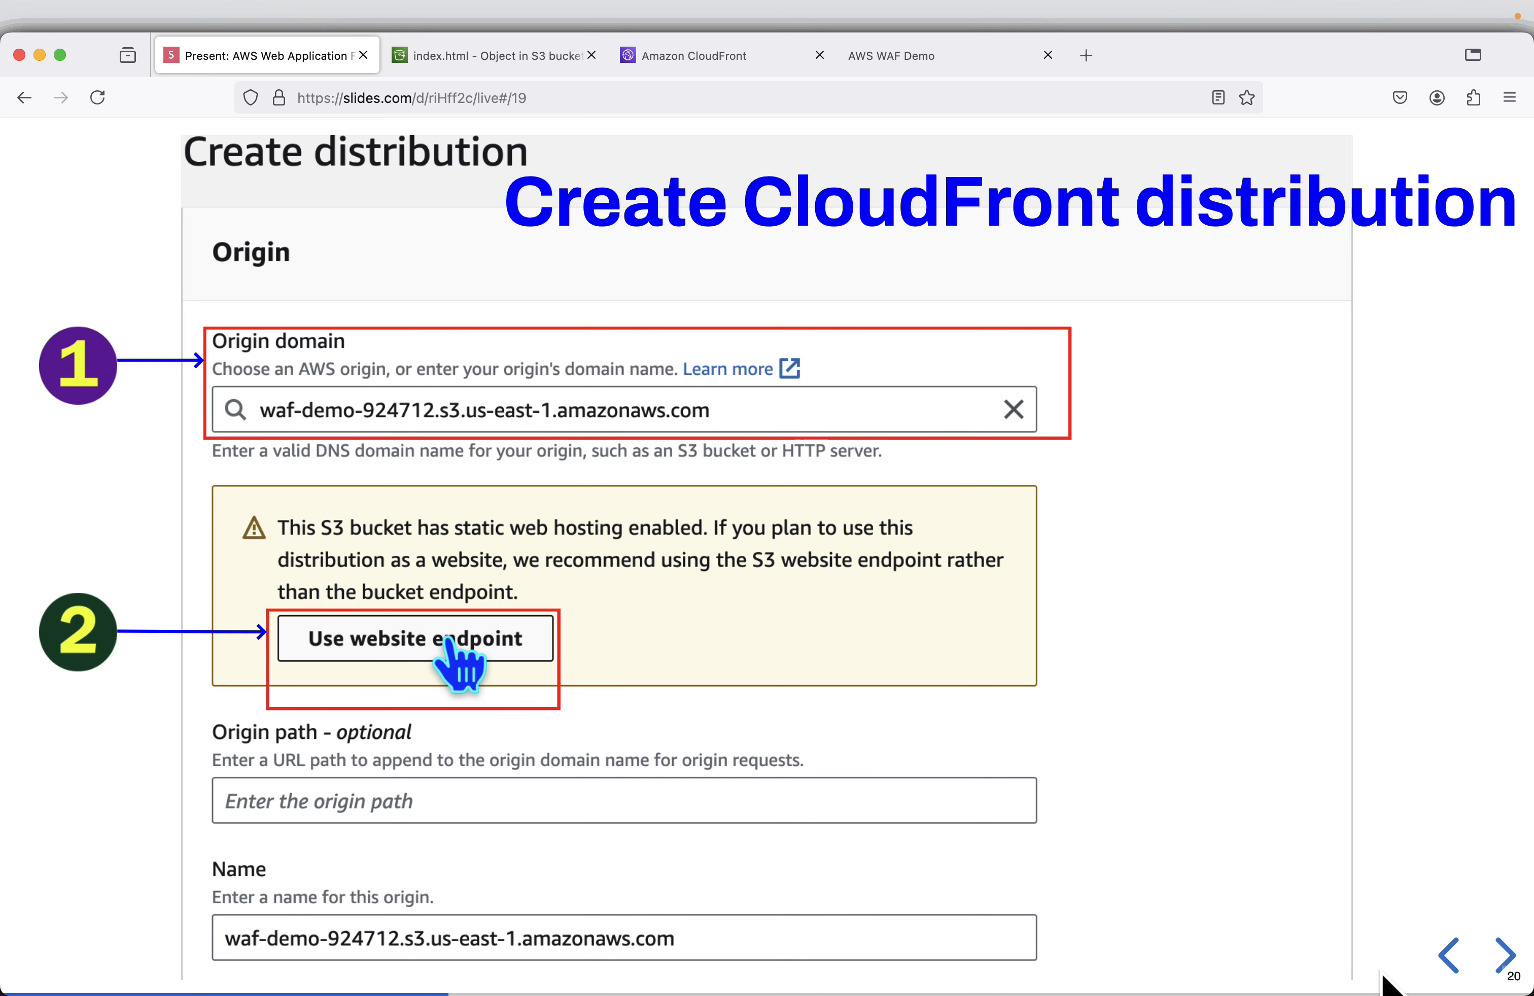
pyautogui.click(1506, 957)
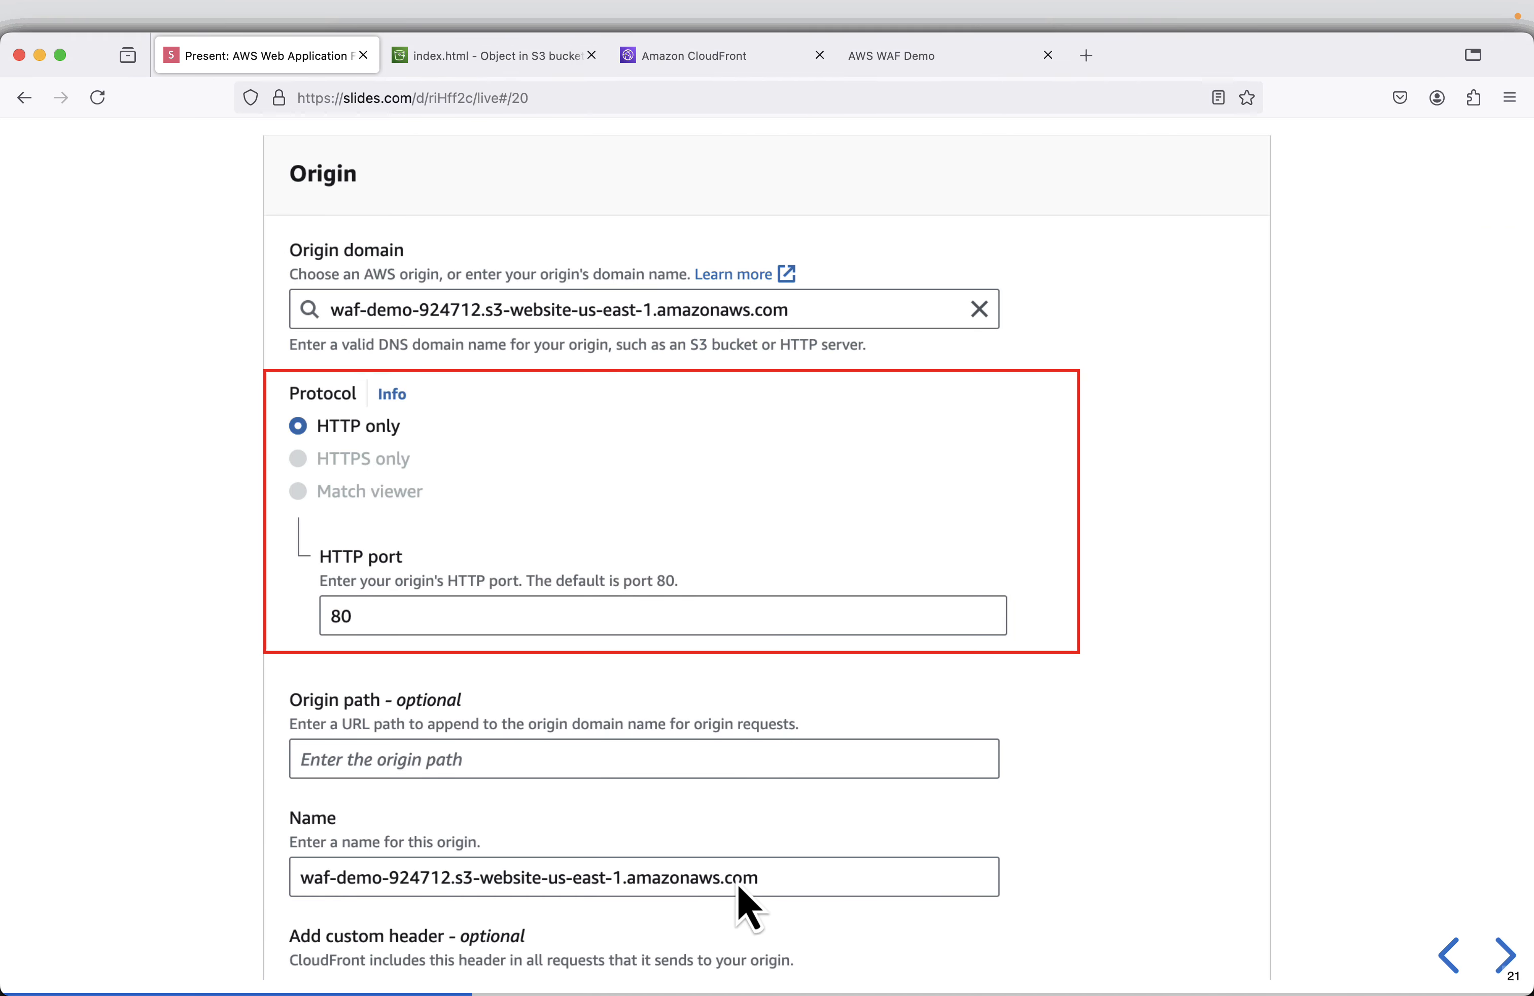
pyautogui.click(645, 70)
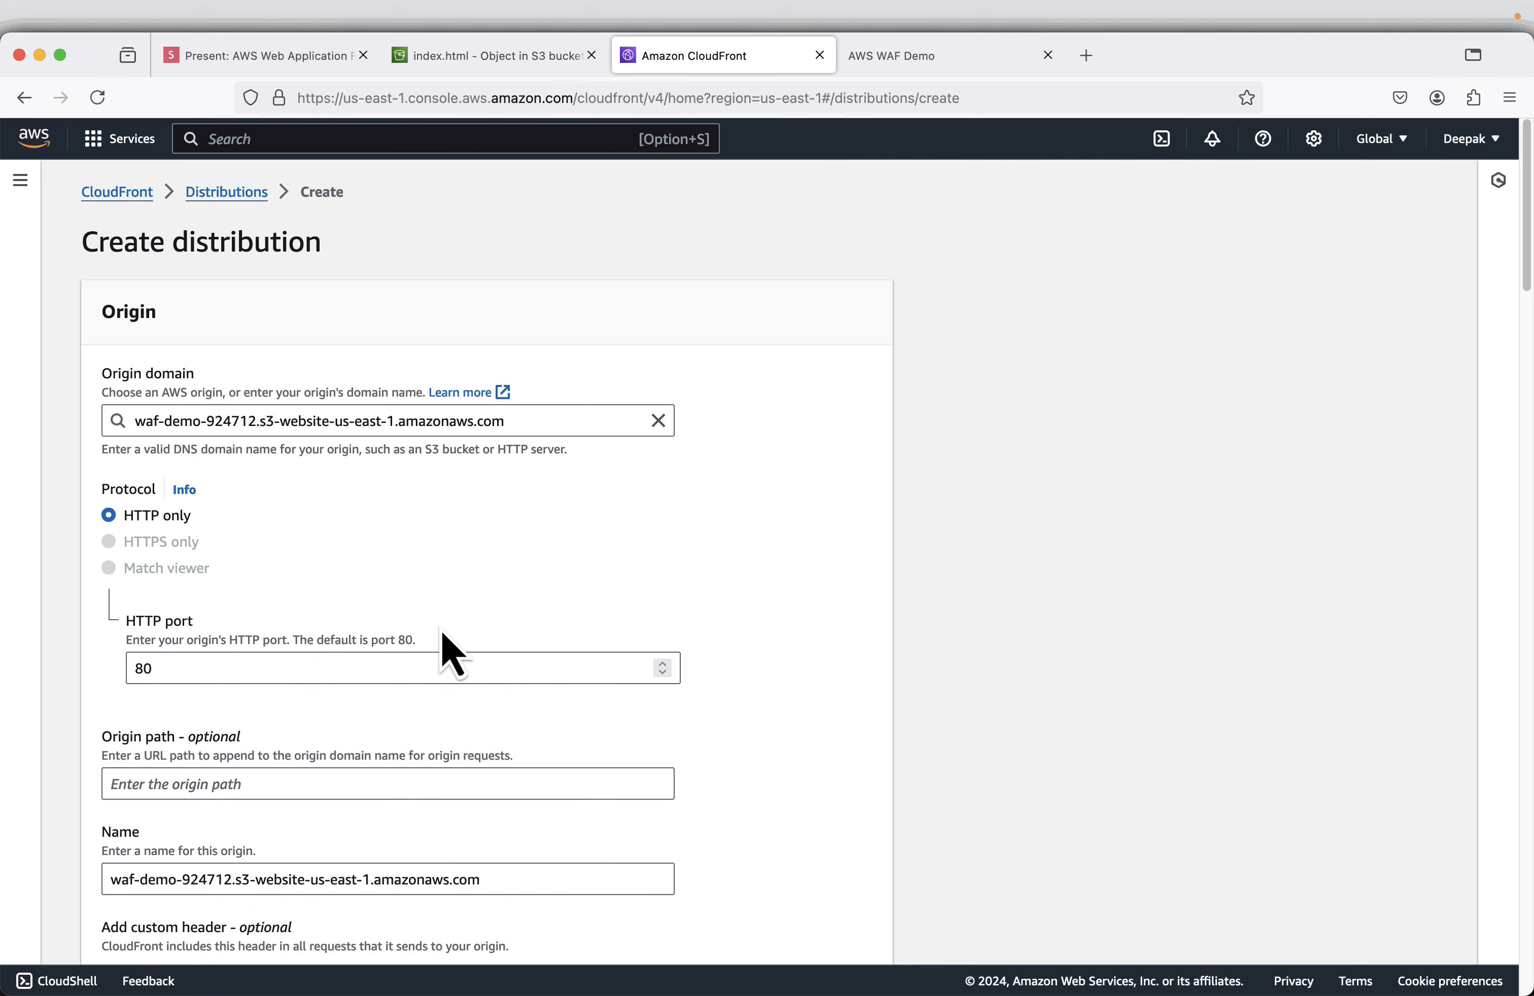
# Expand the origin's additional settings and review the origin and default cache behavior options.
pyautogui.scroll(-3, 439, 628)
pyautogui.scroll(-1, 298, 747)
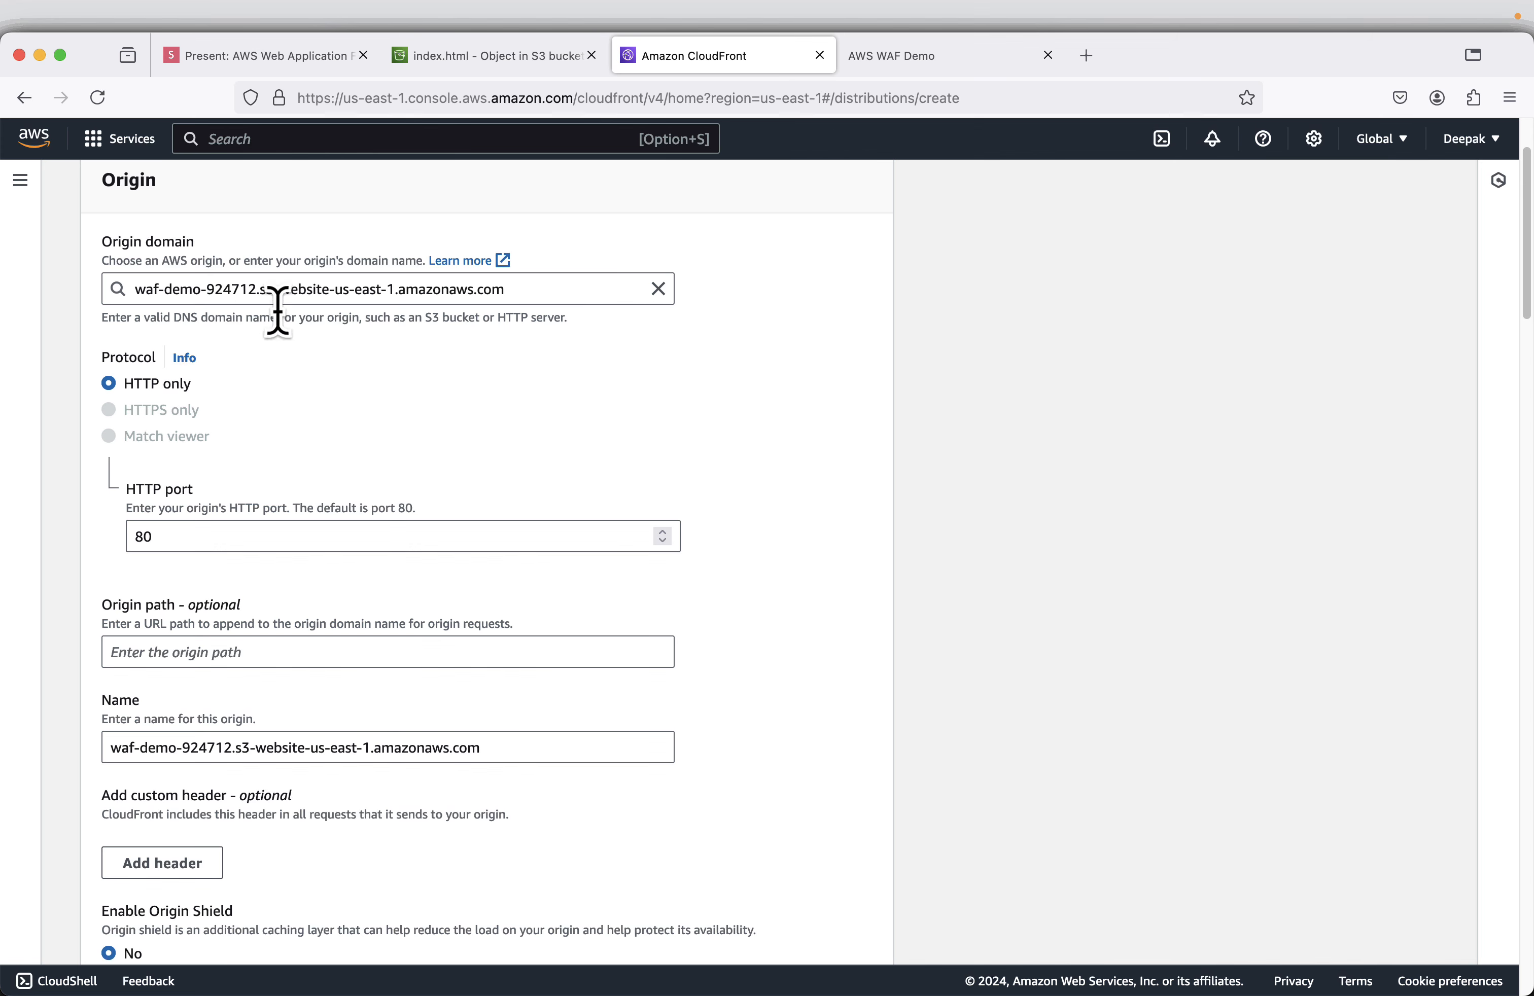
pyautogui.scroll(-5, 565, 746)
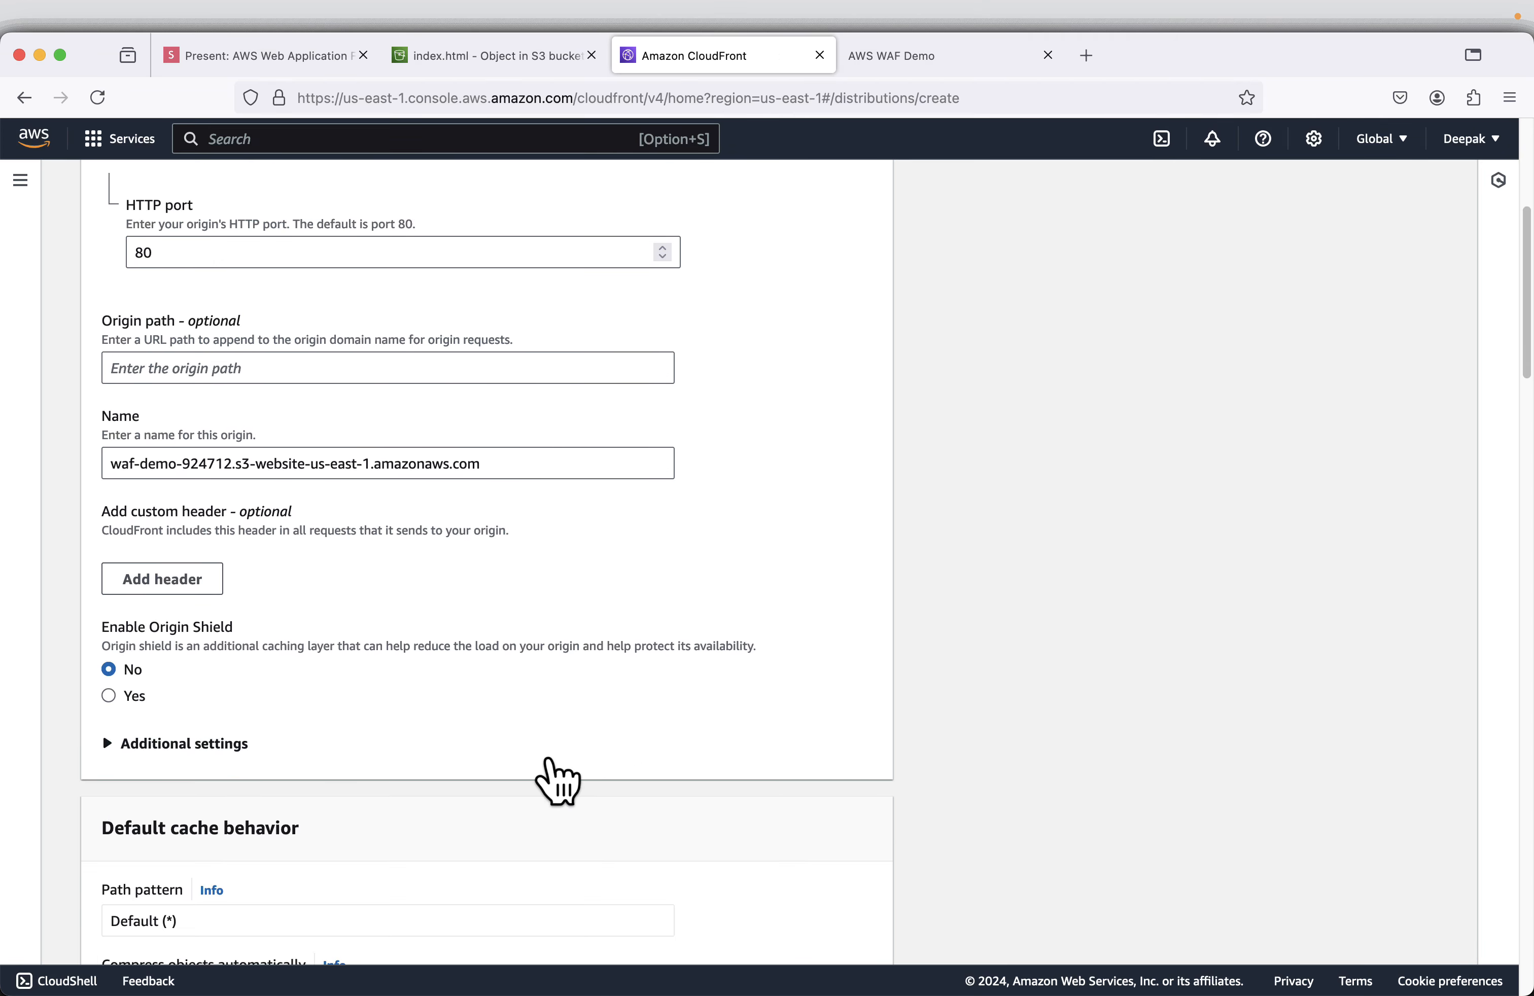
pyautogui.click(207, 744)
pyautogui.scroll(-8, 561, 744)
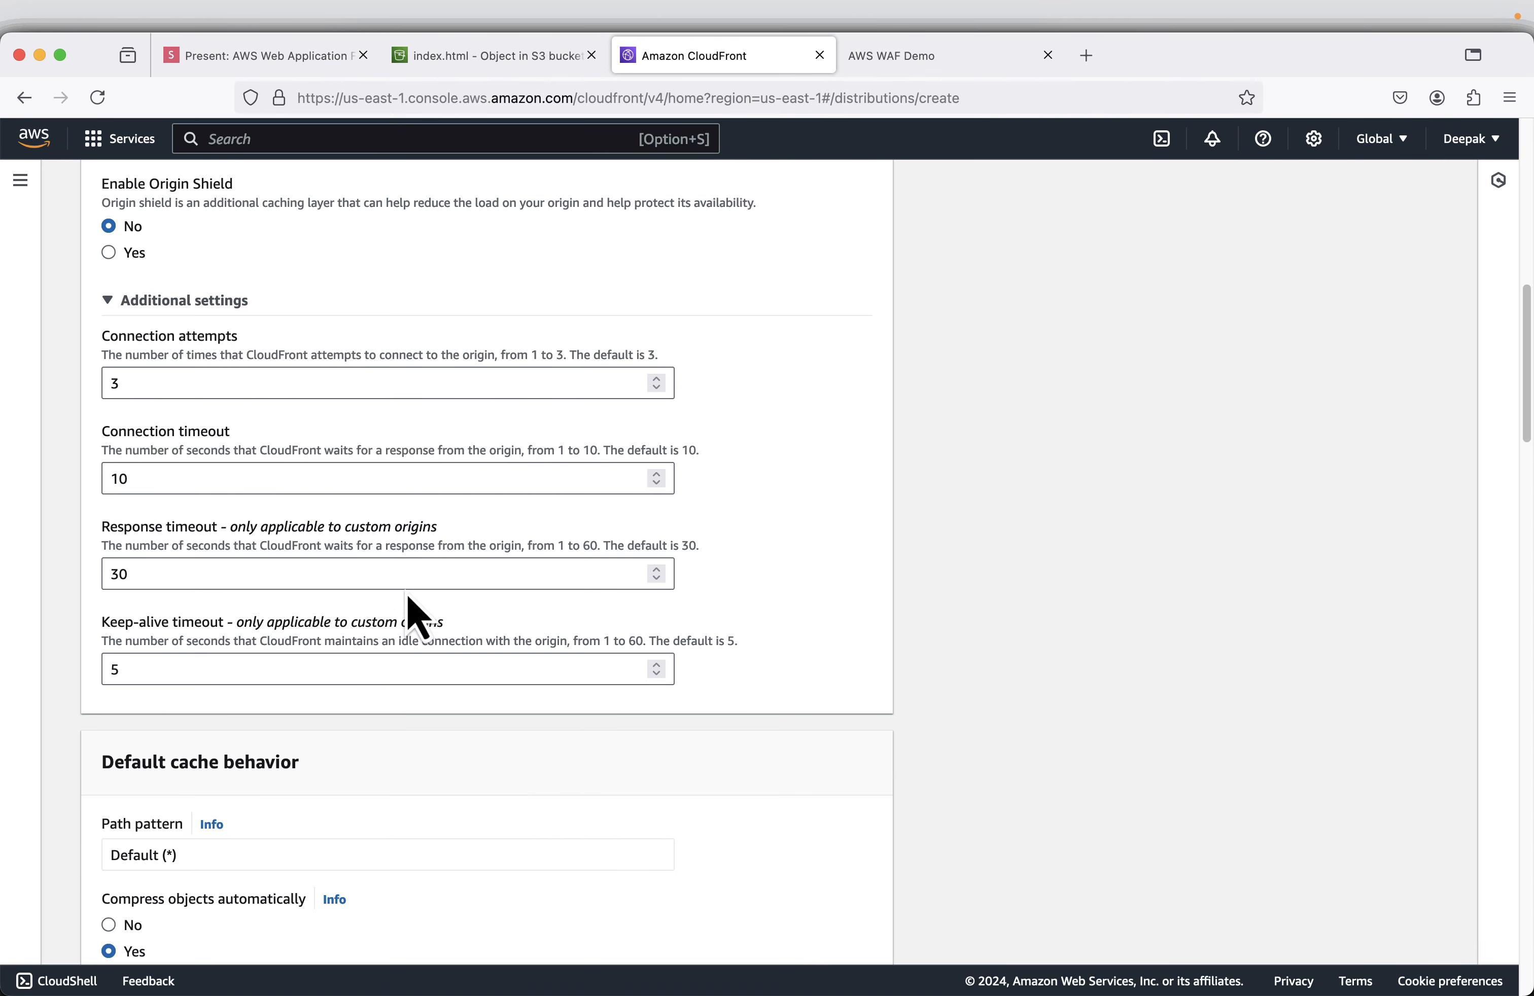
pyautogui.scroll(-10, 579, 595)
pyautogui.scroll(-1, 582, 583)
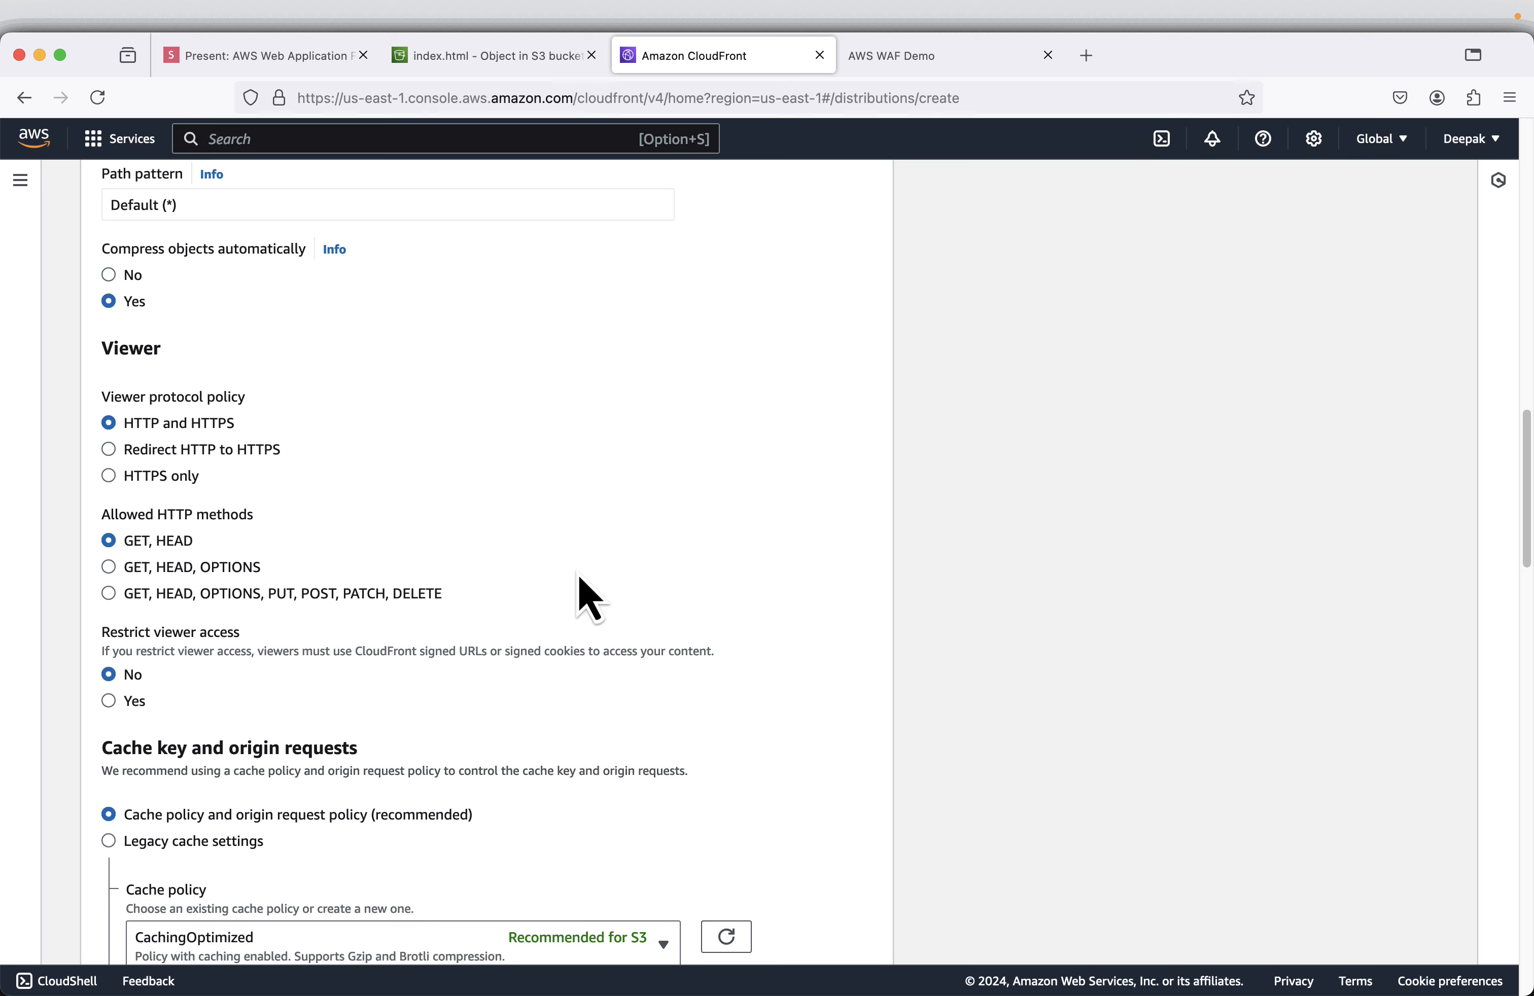
# Check the next presentation slide, and set the distribution's viewer protocol policy to "Redirect HTTP to HTTPS".
pyautogui.click(258, 57)
pyautogui.press('Right')
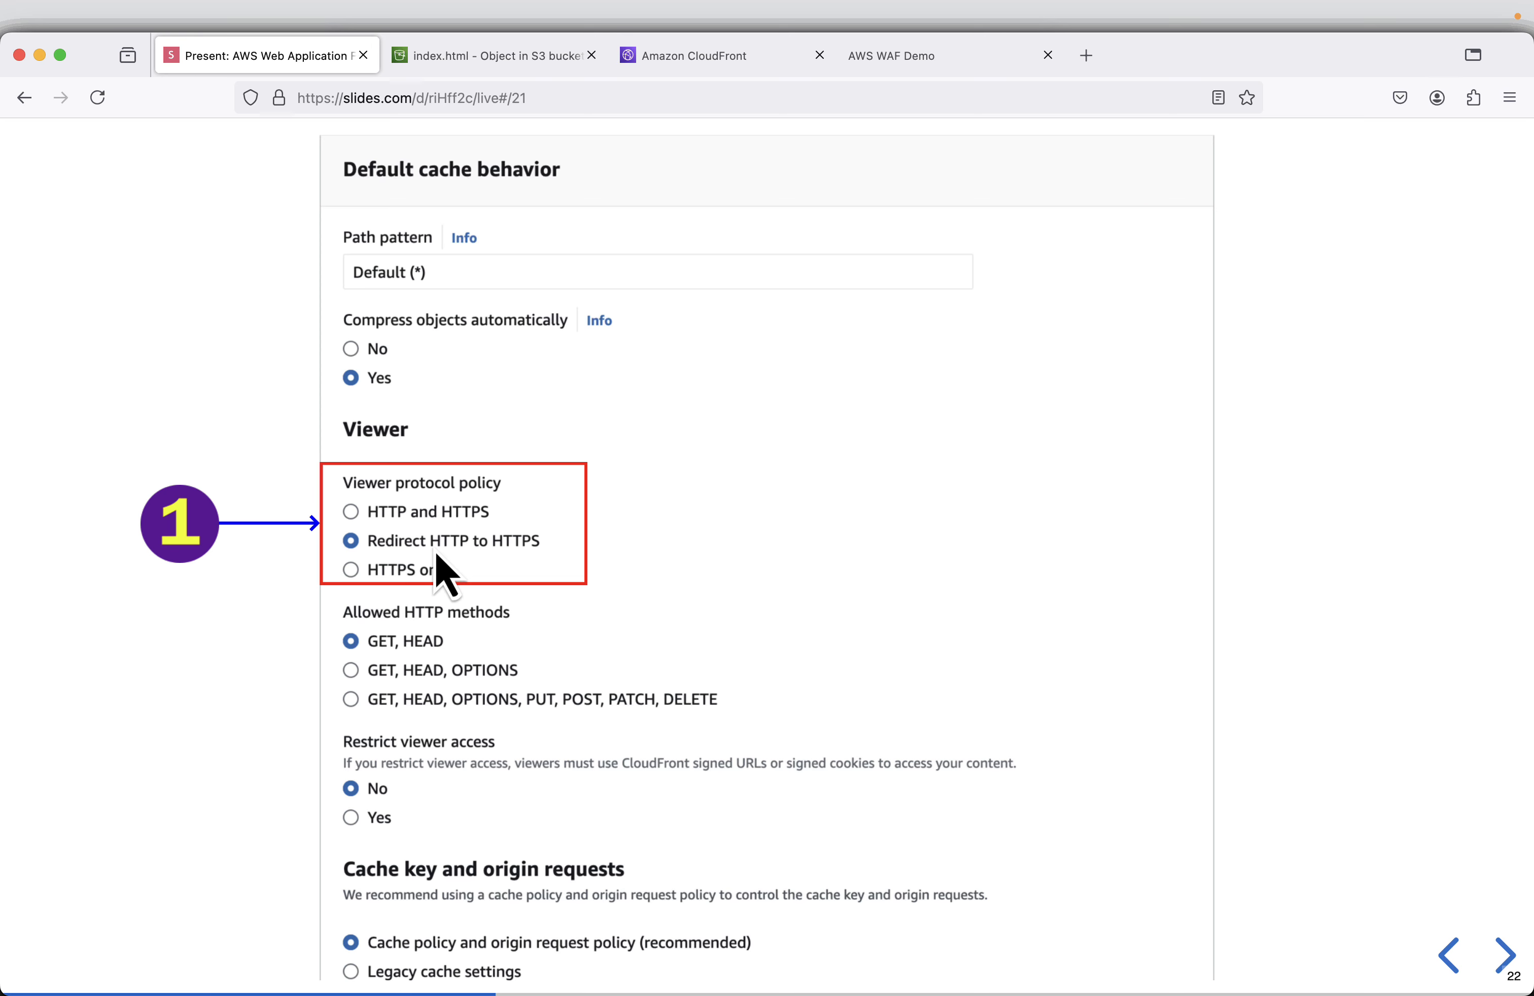
pyautogui.click(680, 65)
pyautogui.click(152, 449)
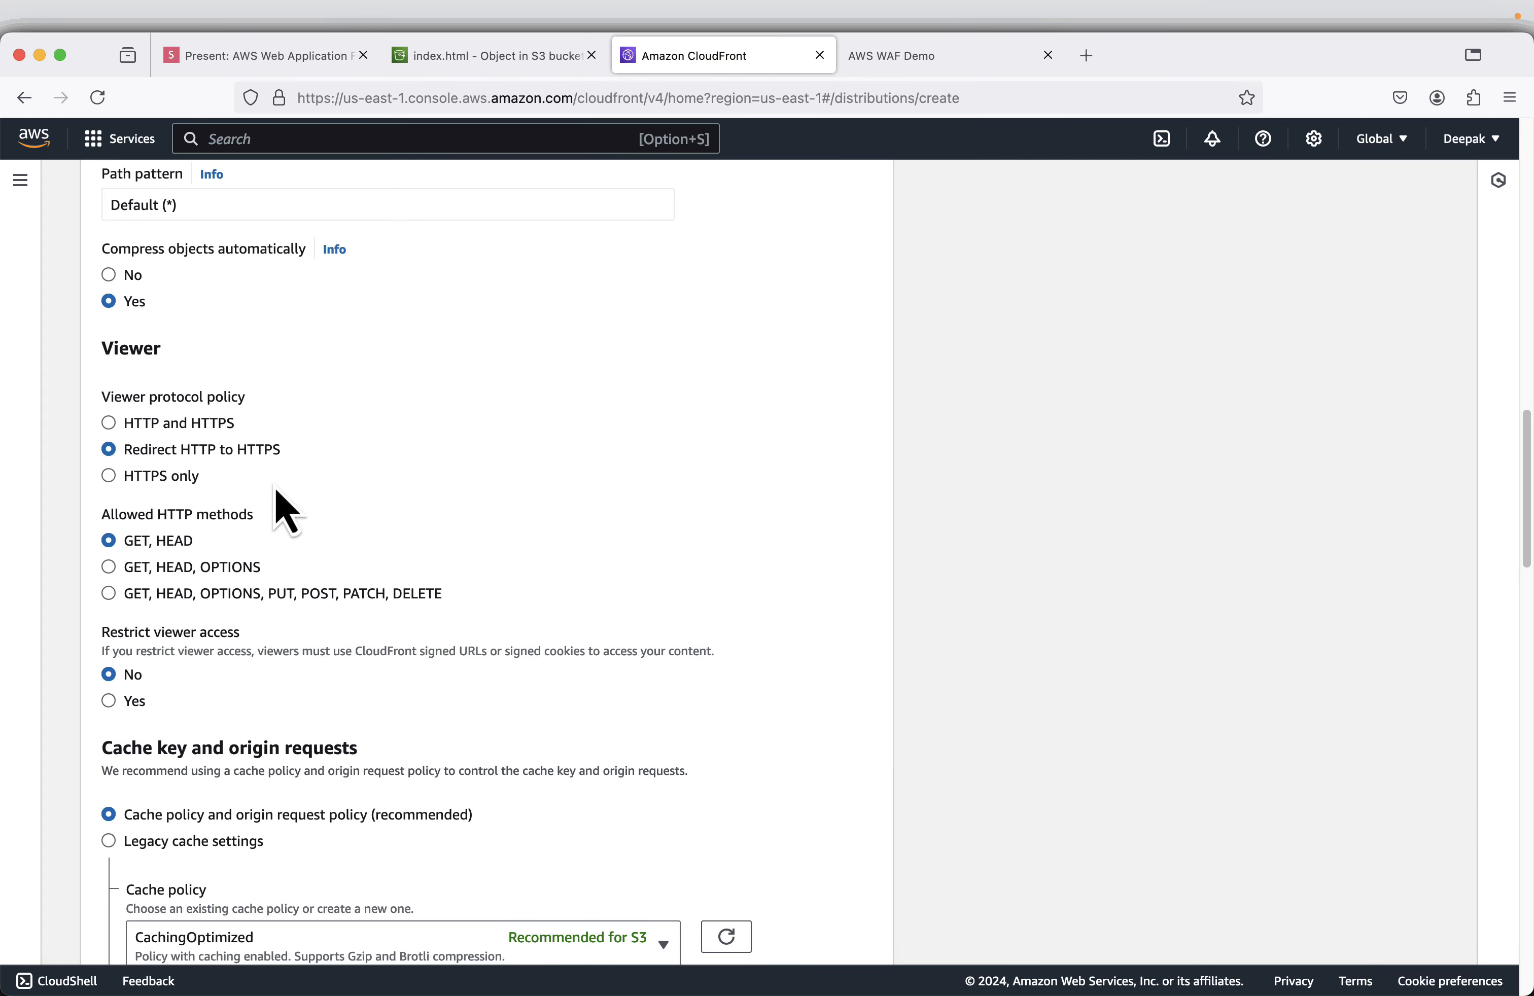
# Review the remaining distribution settings, and advance the presentation to the Web Application Firewall (WAF) slide.
pyautogui.scroll(-3, 473, 558)
pyautogui.scroll(-2, 627, 620)
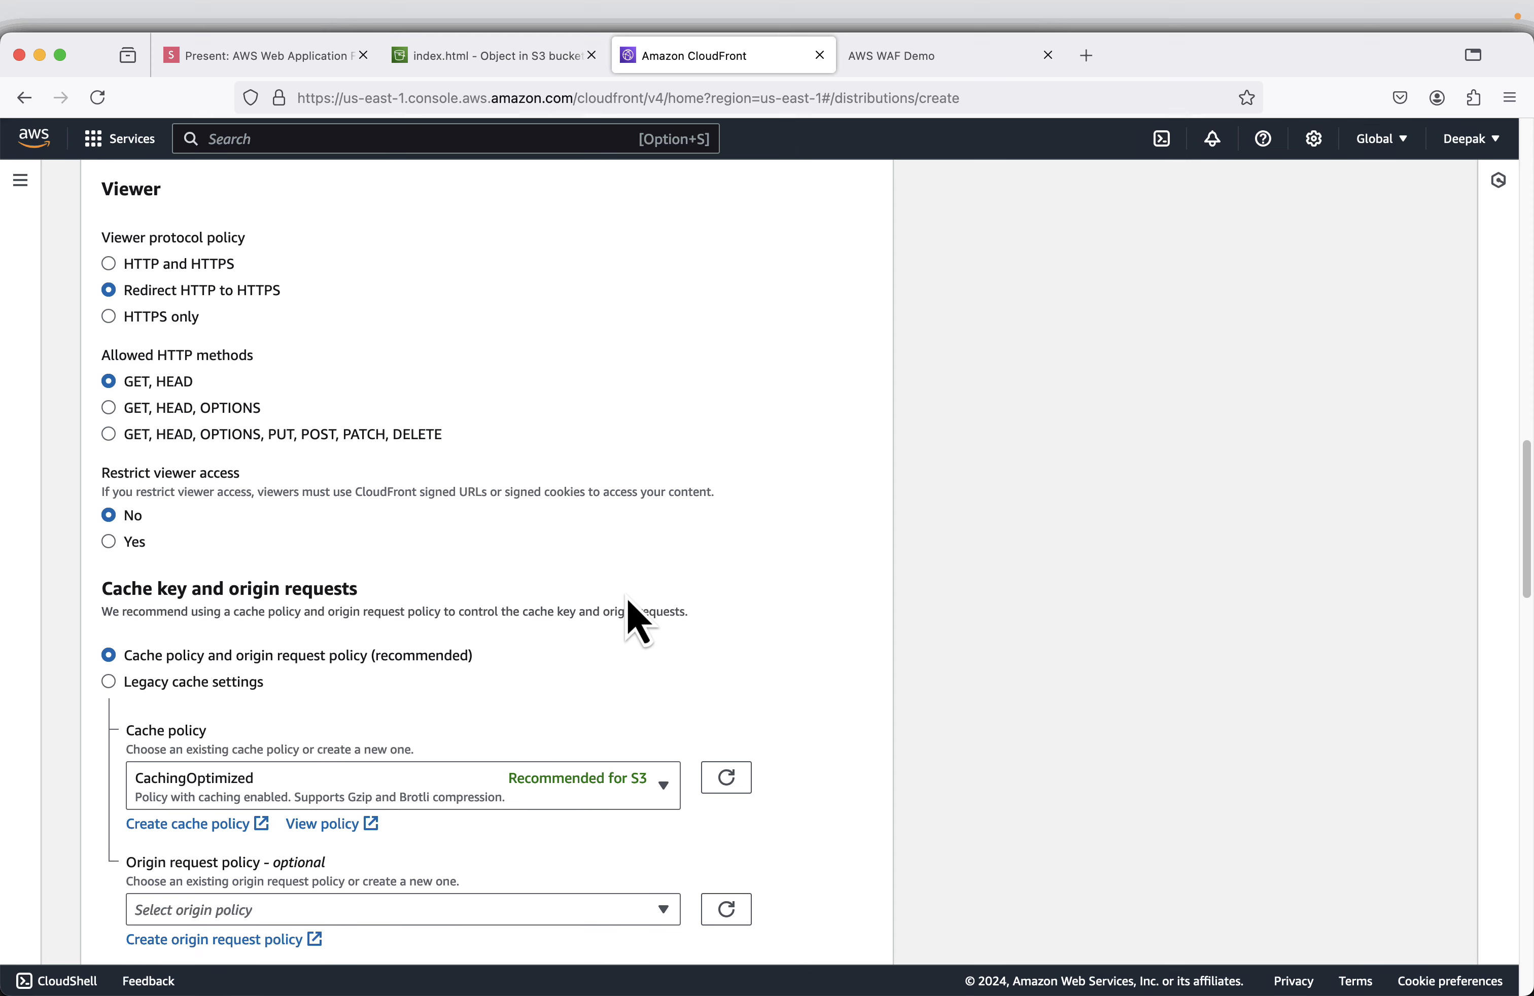
pyautogui.scroll(-12, 637, 621)
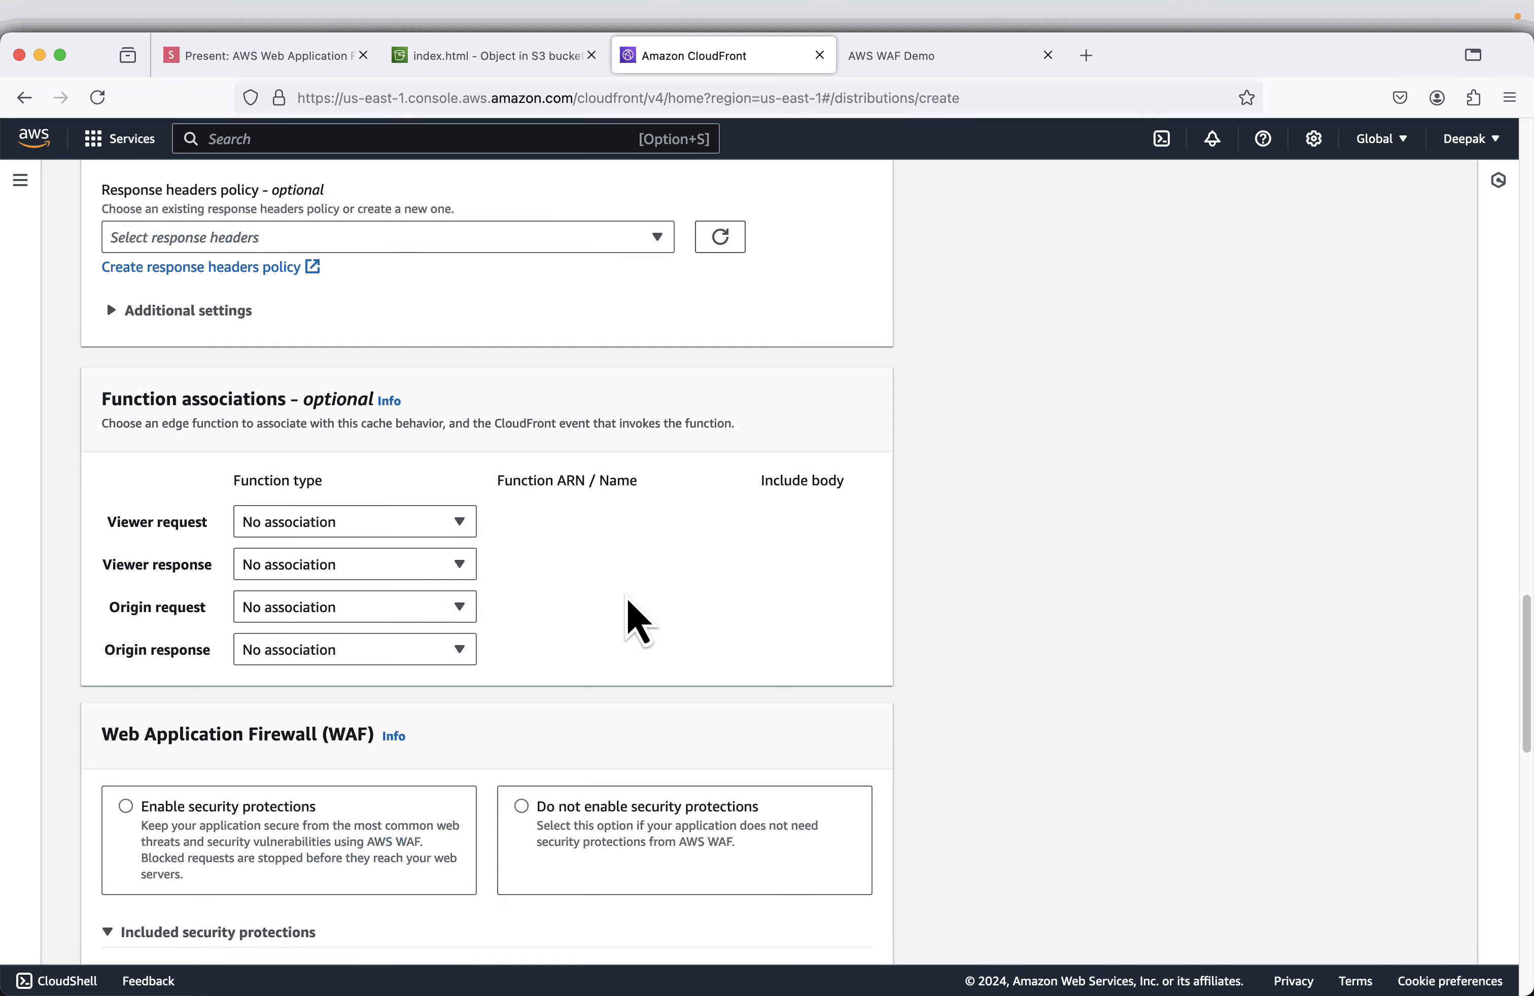
pyautogui.scroll(-15, 637, 621)
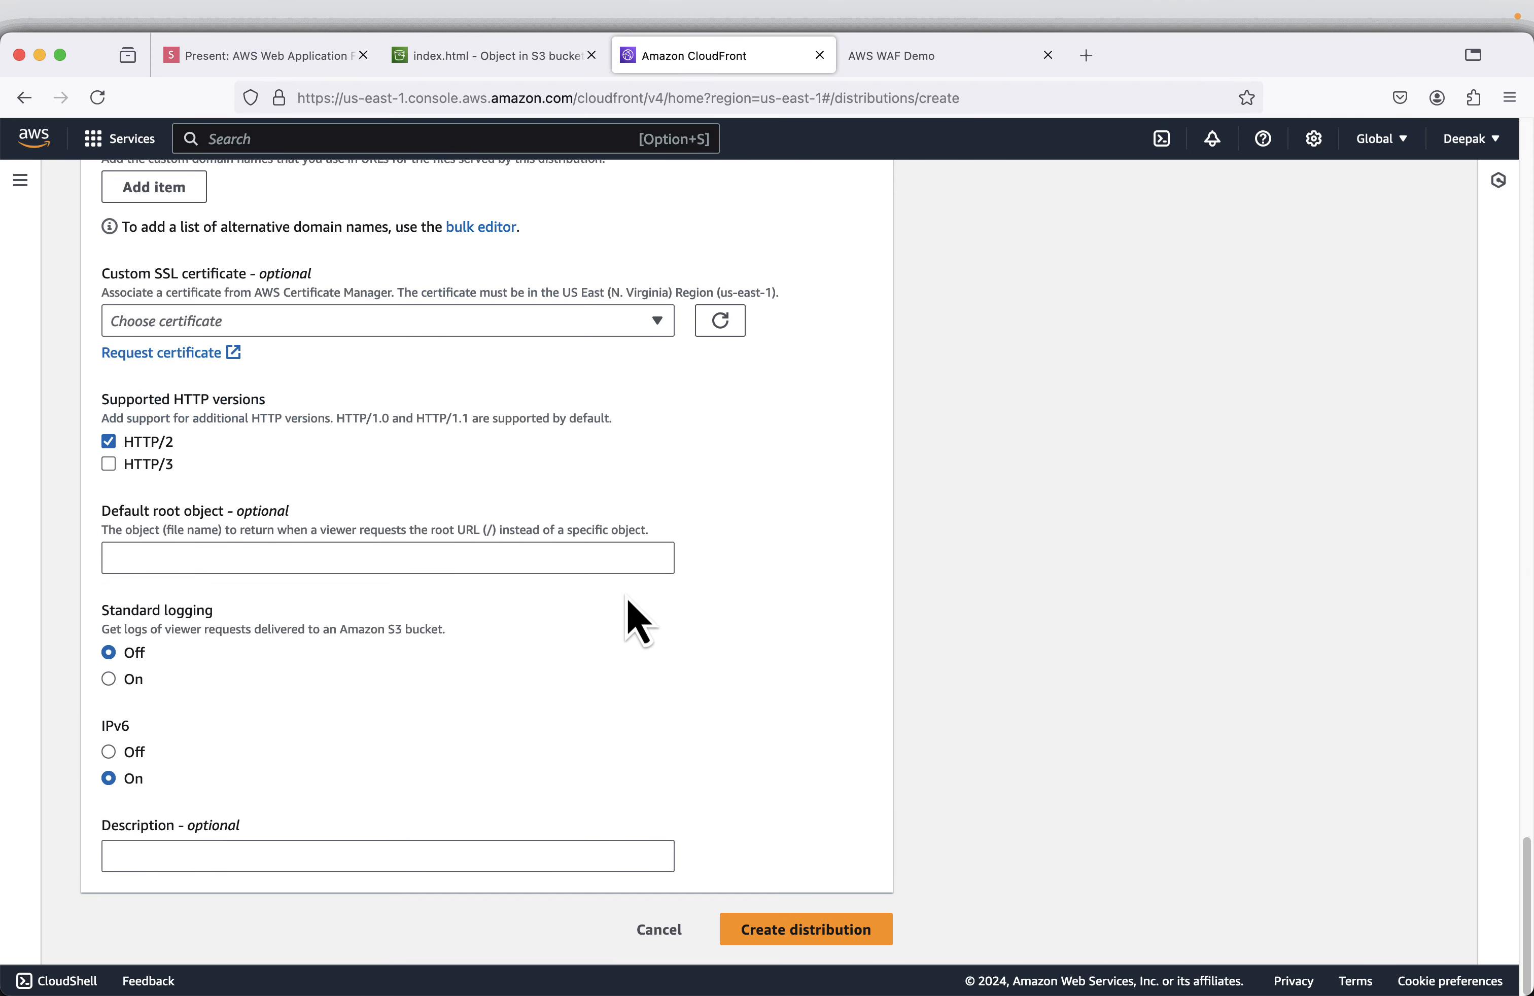
pyautogui.click(262, 56)
pyautogui.press('Right')
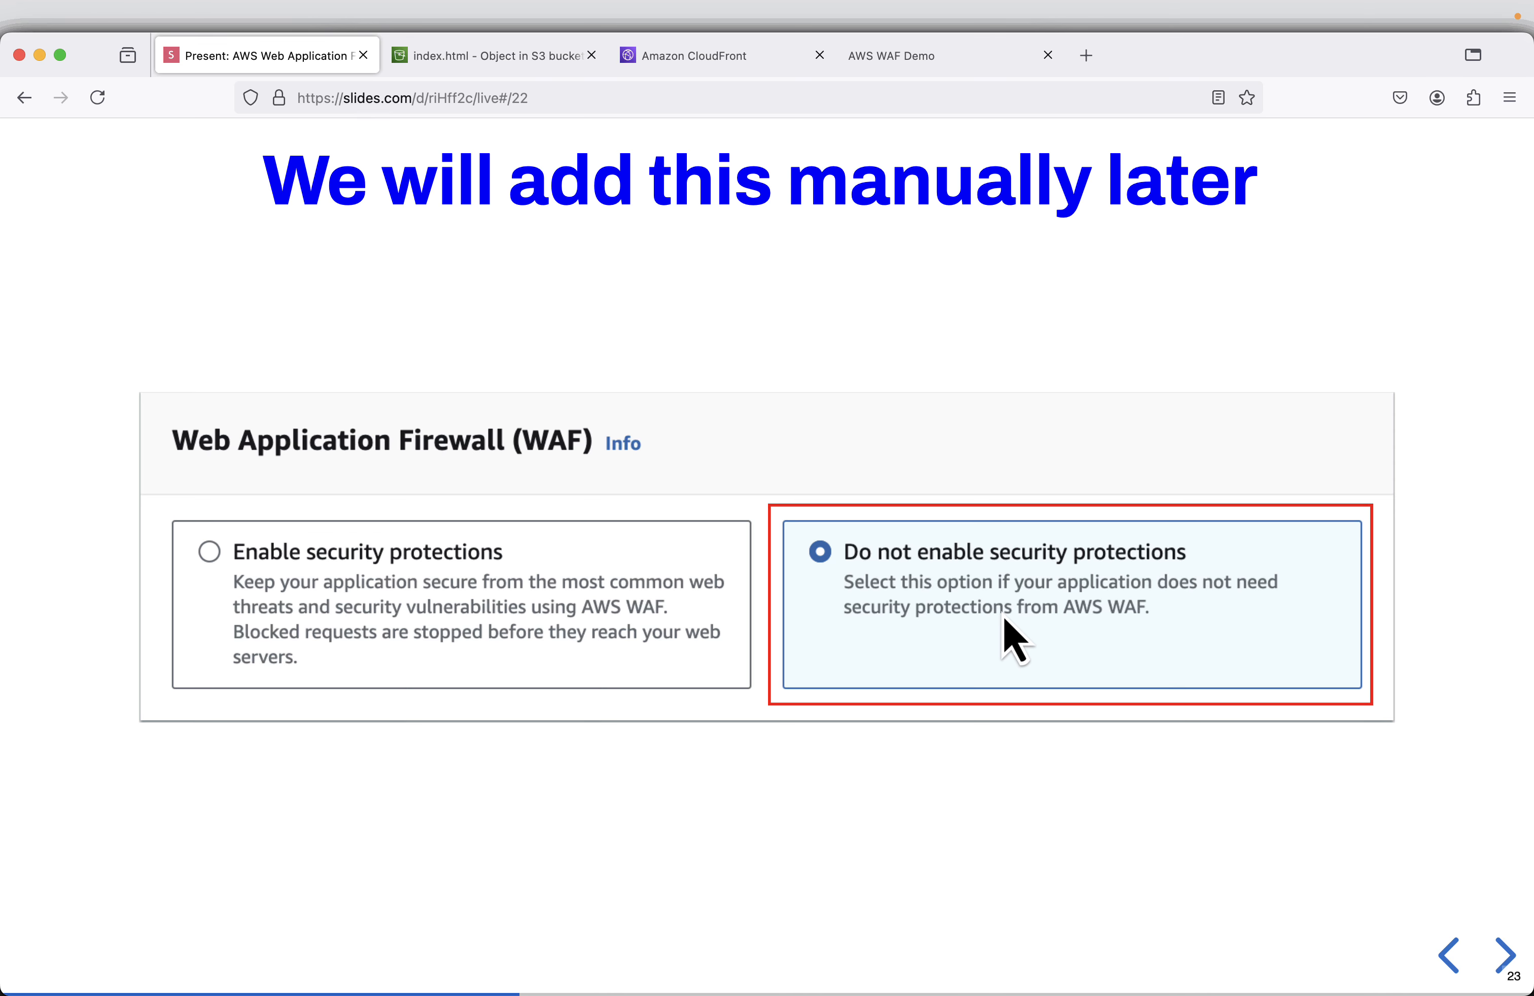
# Return to the CloudFront form, choose "Do not enable security protections" for the Web Application Firewall, and create the distribution.
pyautogui.click(687, 59)
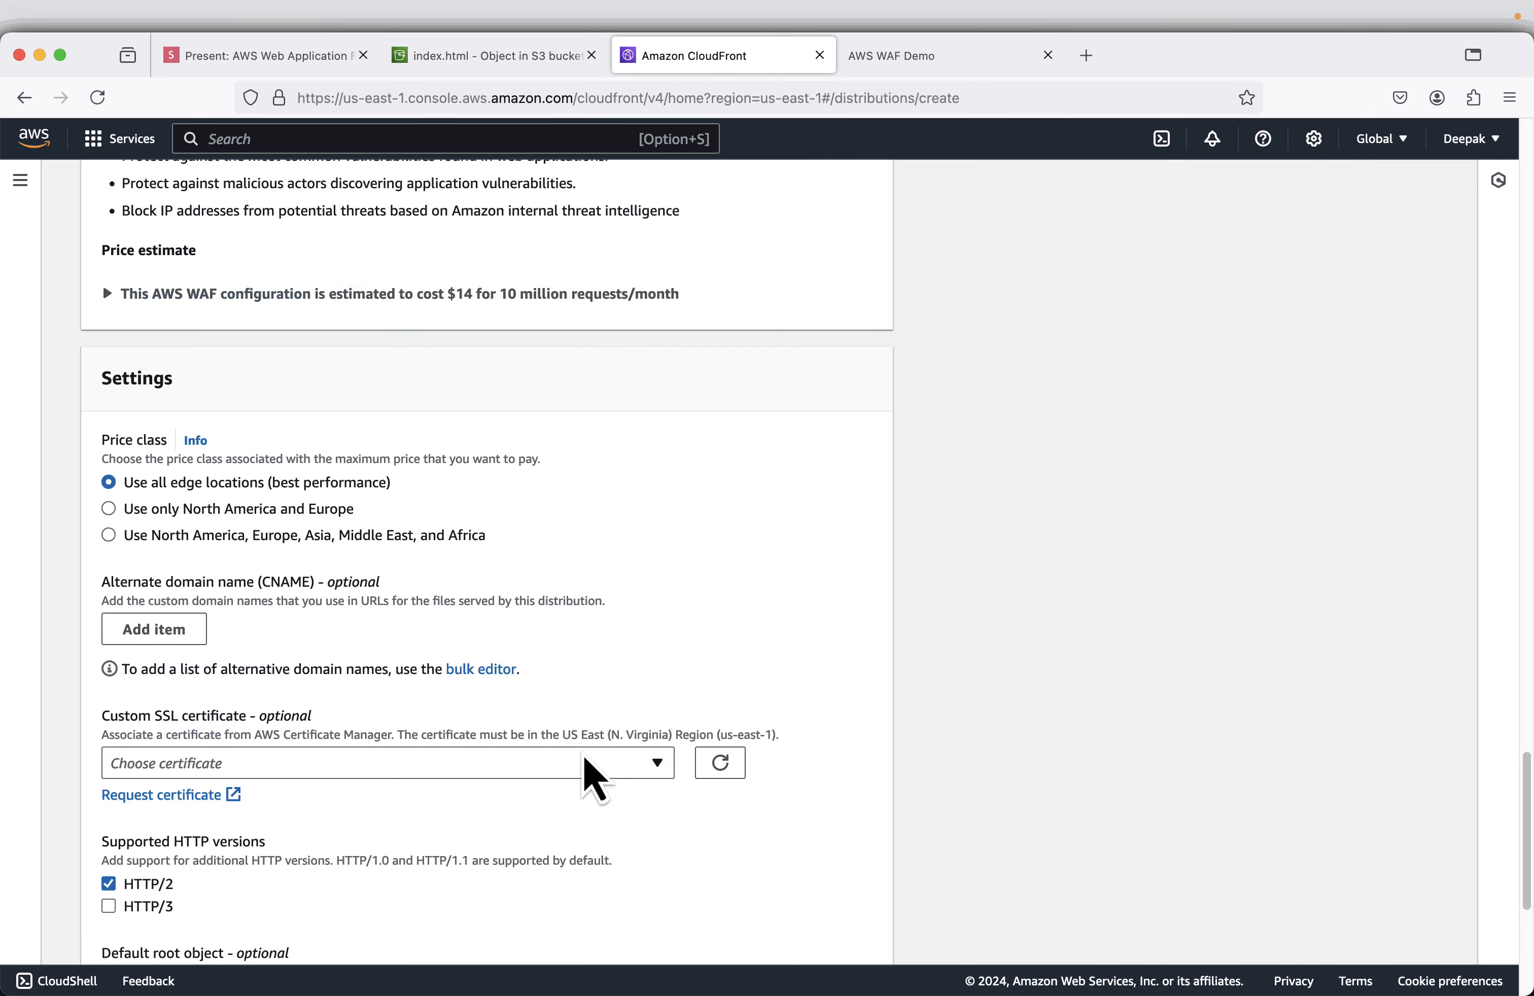
pyautogui.scroll(10, 595, 773)
pyautogui.click(582, 543)
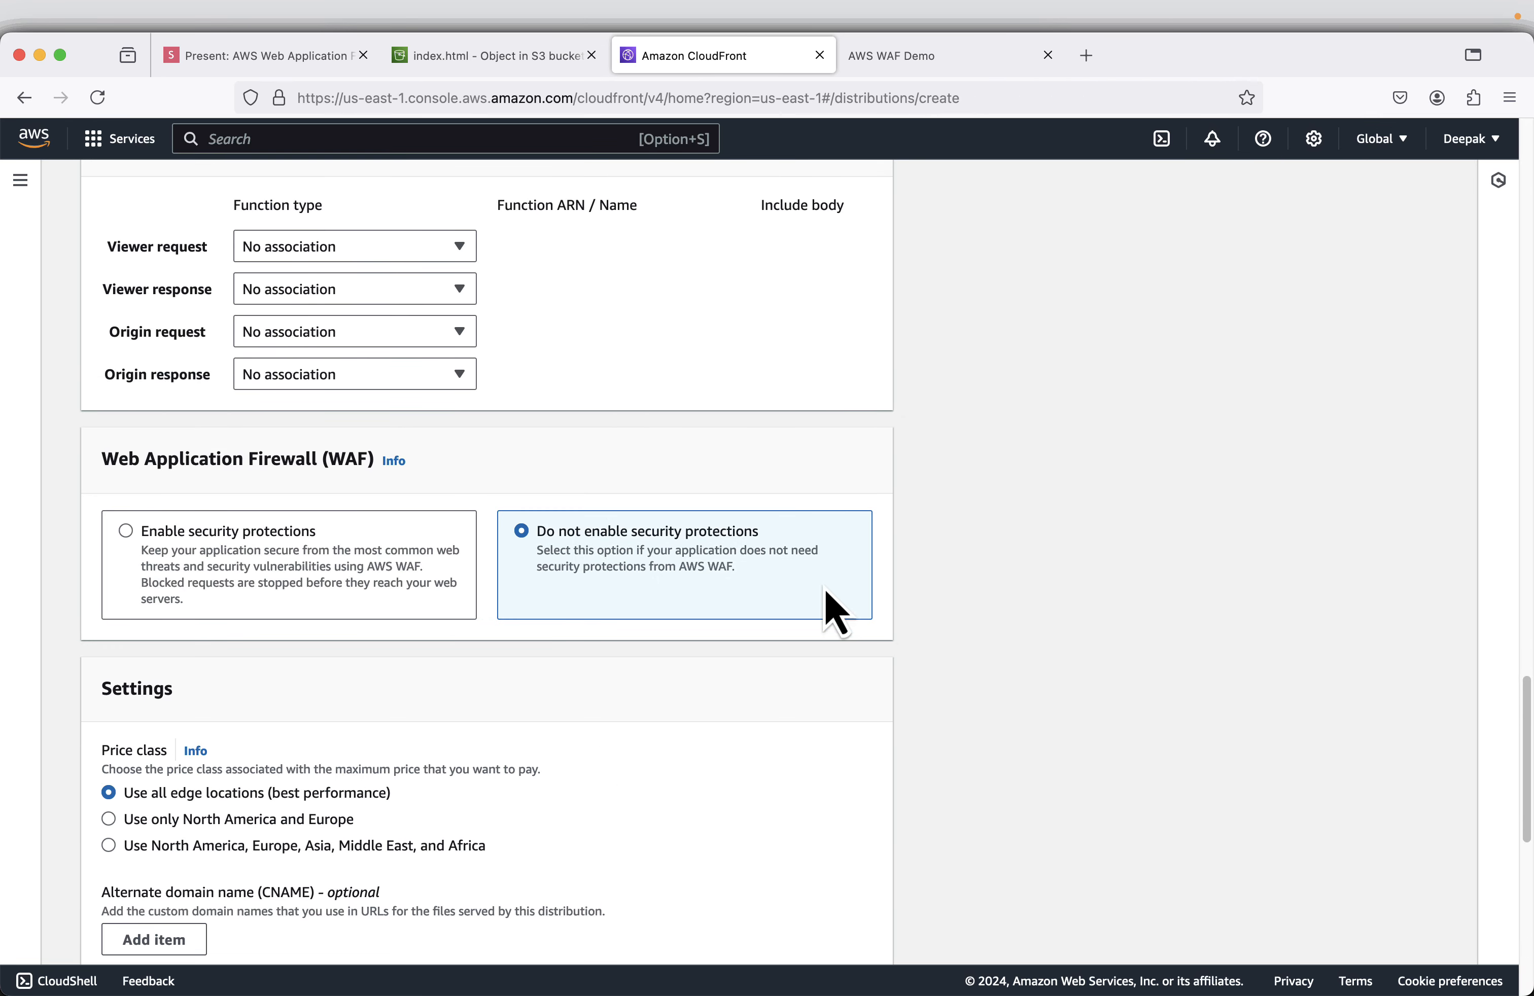
pyautogui.scroll(-10, 824, 612)
pyautogui.click(816, 930)
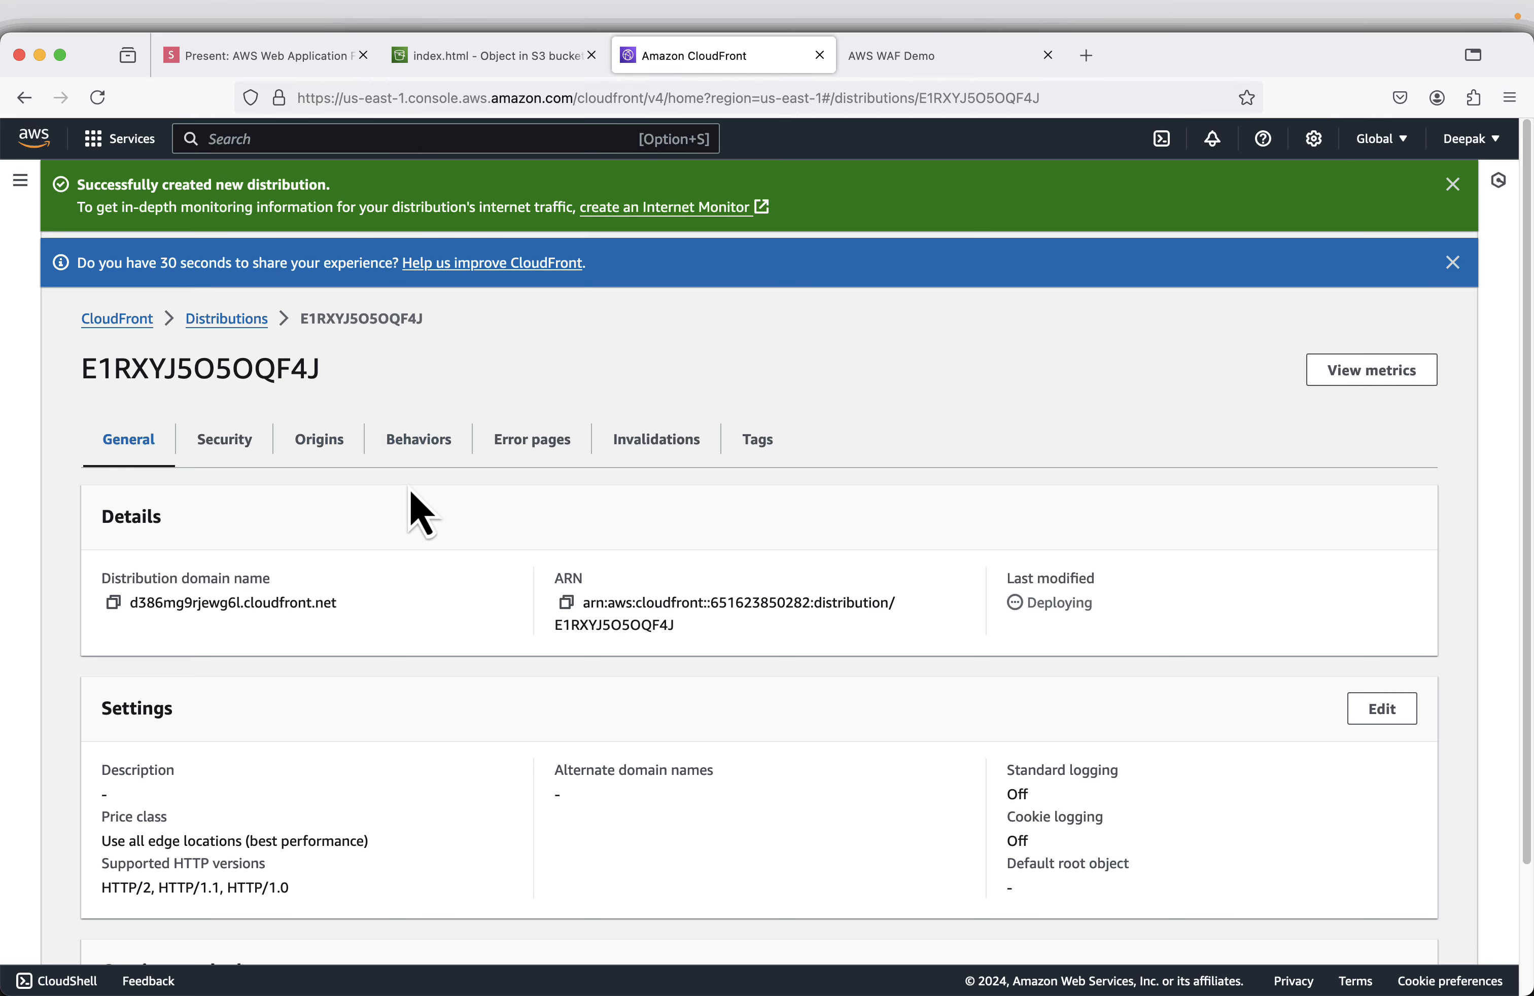
# Switch to the presentation and advance it to the "Describe web ACL and associate it to AWS resources" slide.
pyautogui.click(223, 60)
pyautogui.press('Right')
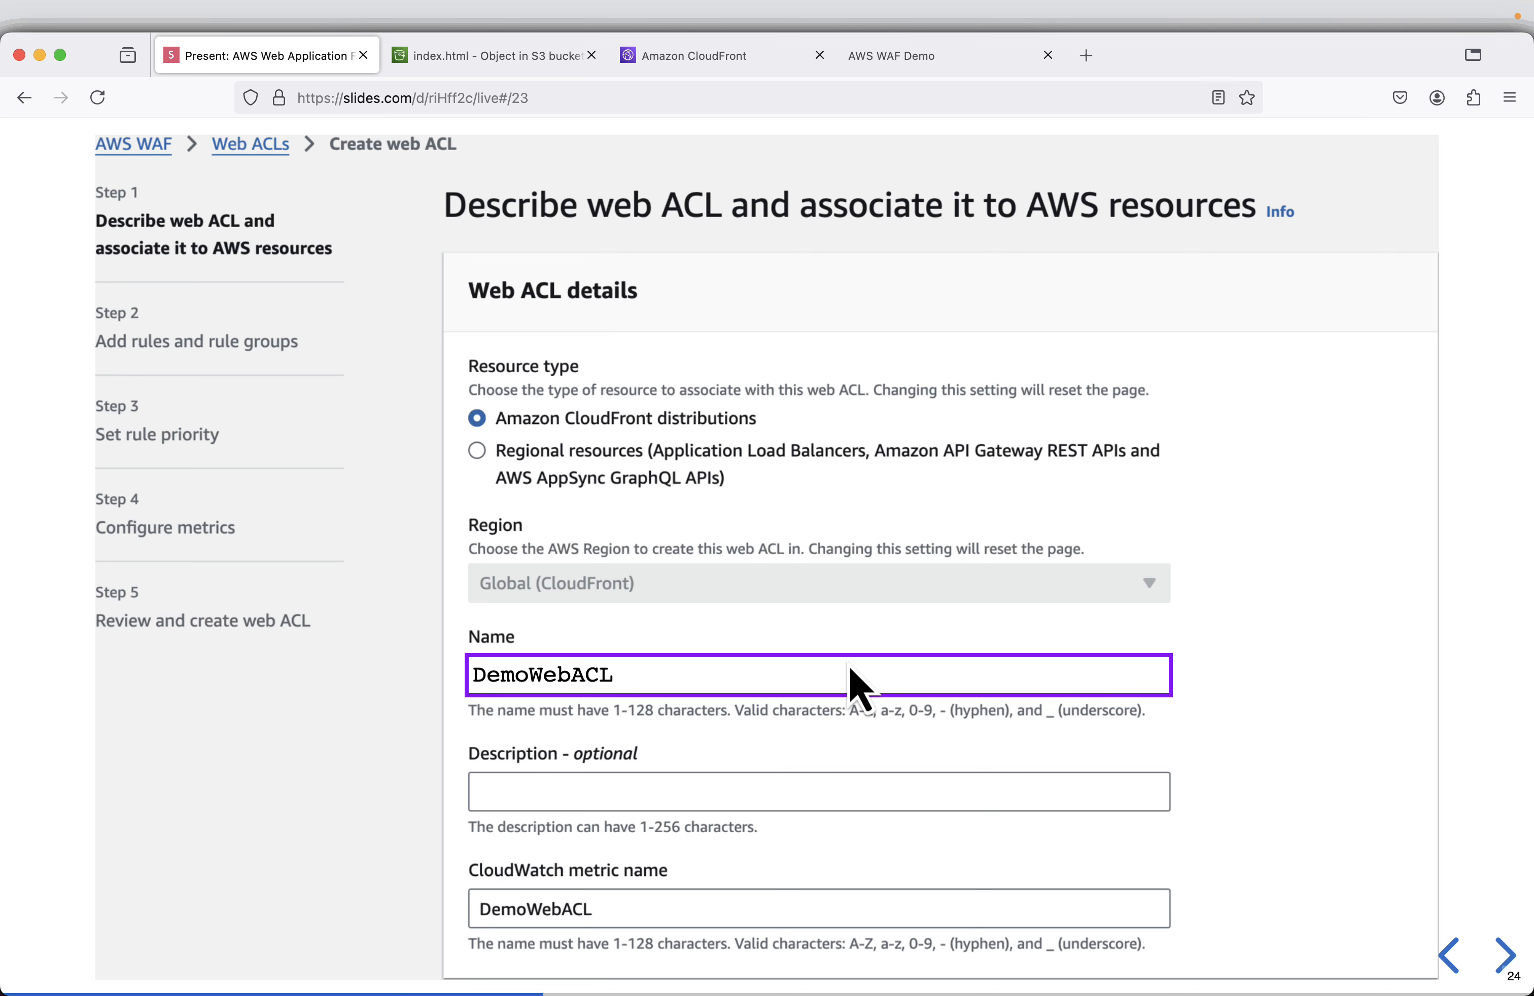
pyautogui.moveTo(1113, 707)
# Return to the AWS console, search for "waf", open WAF & Shield in a separate tab, and start creating a web ACL.
pyautogui.click(711, 57)
pyautogui.click(332, 138)
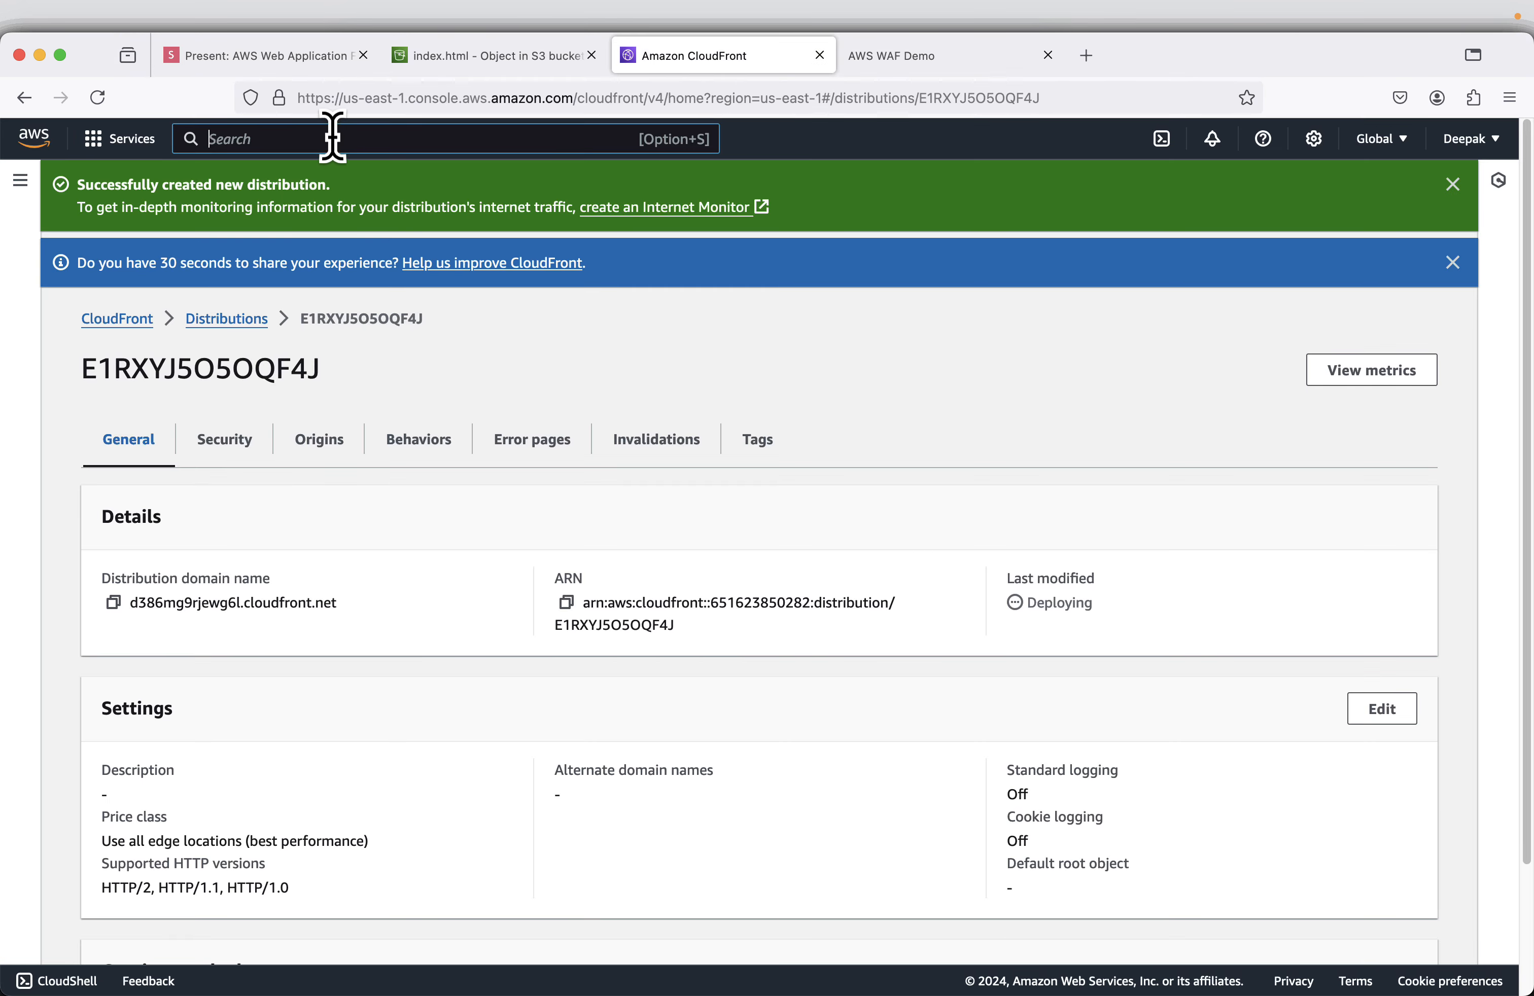
pyautogui.write('waf')
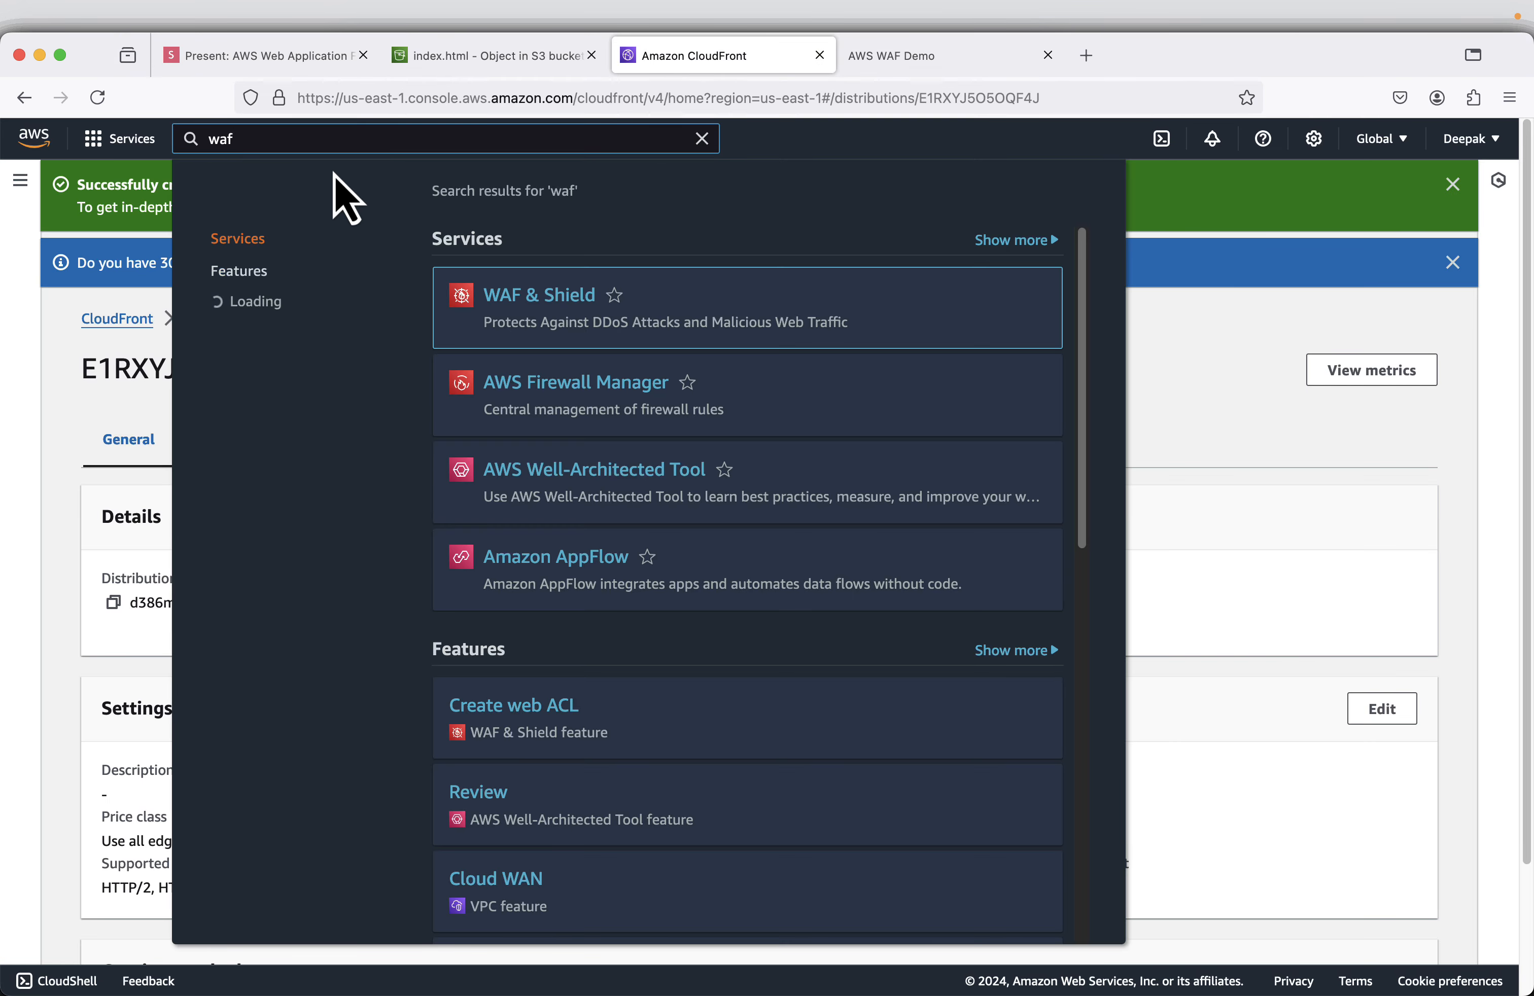
pyautogui.rightClick(566, 299)
pyautogui.click(640, 301)
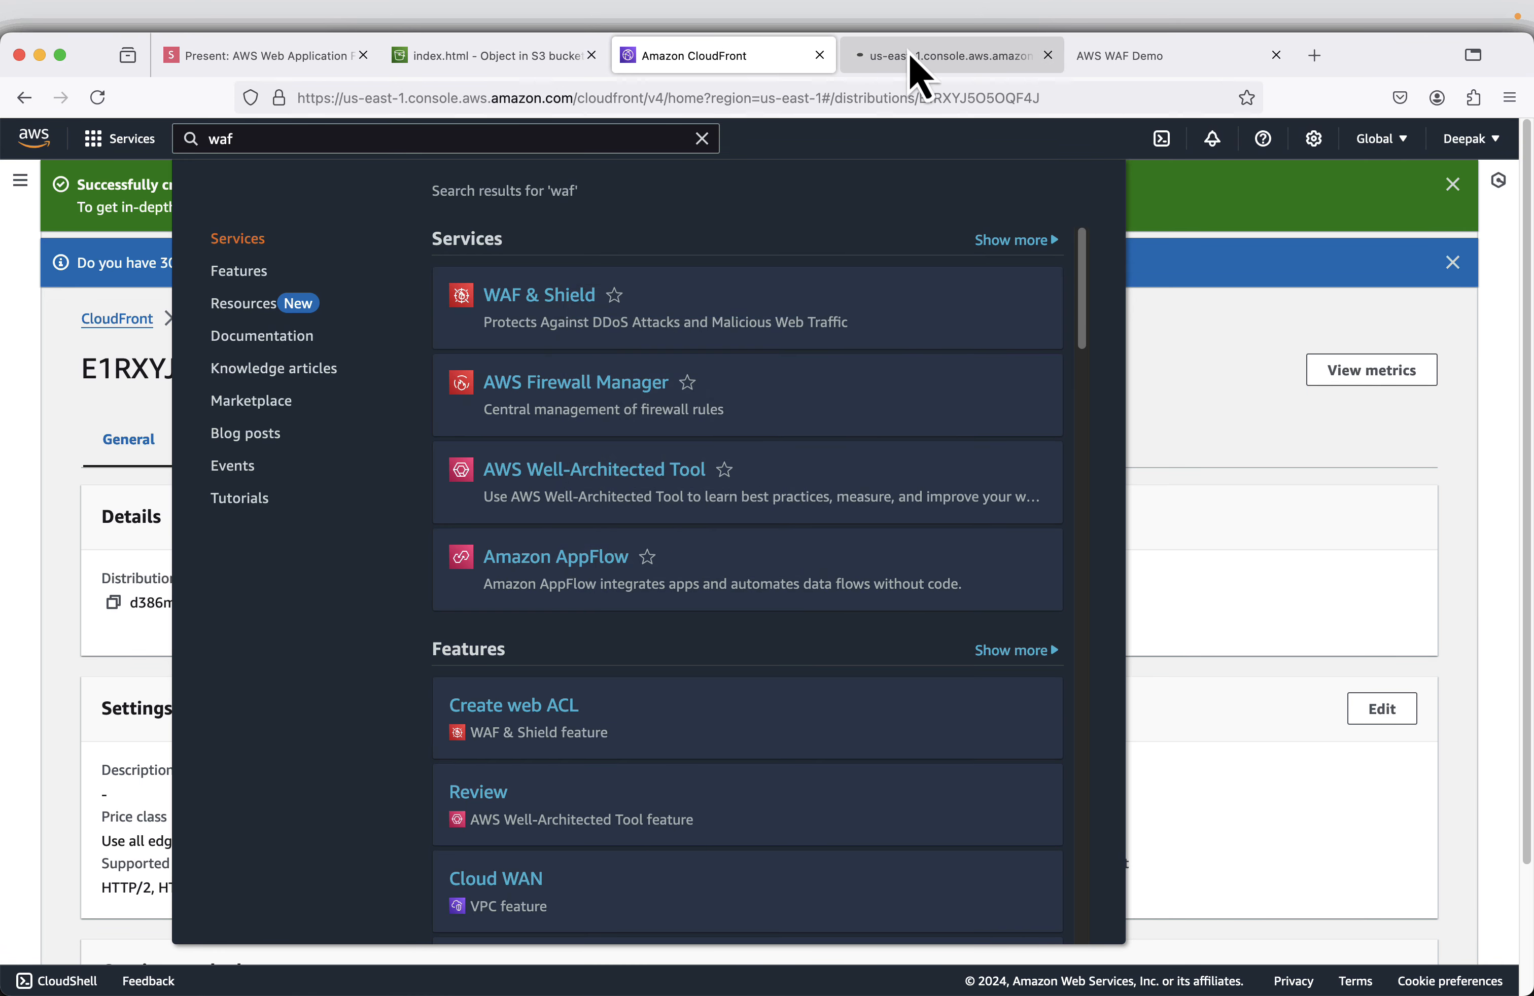
pyautogui.click(913, 58)
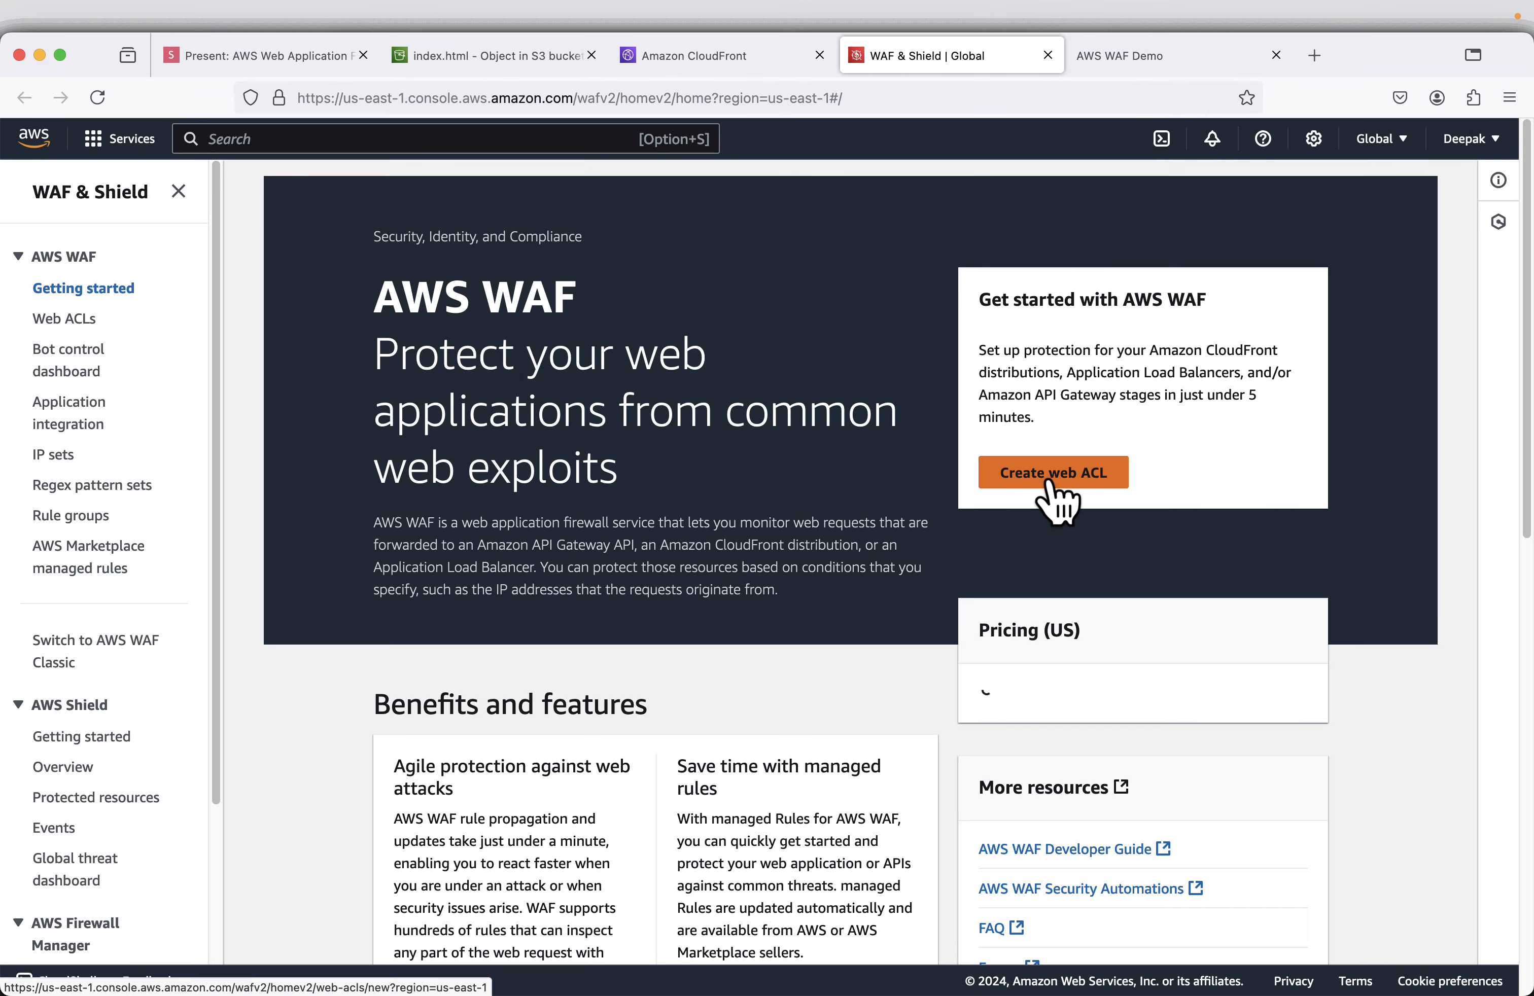
pyautogui.click(1050, 478)
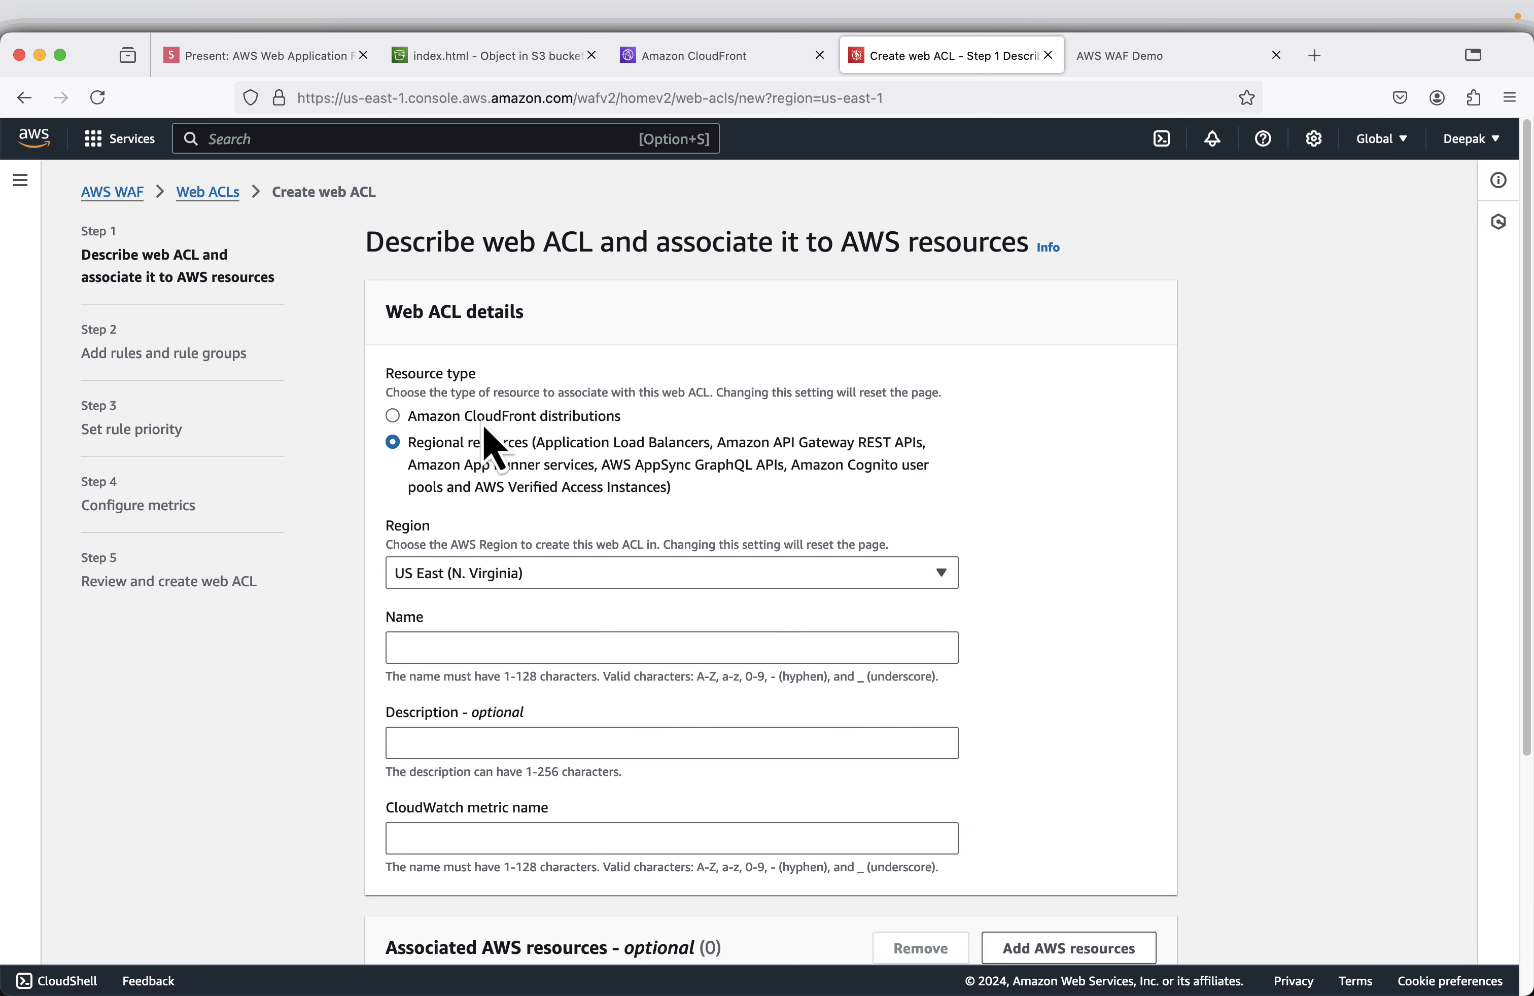
# Set the web ACL's resource type to Amazon CloudFront distributions and name it DemoWebACL, consulting the presentation for the name.
pyautogui.click(533, 419)
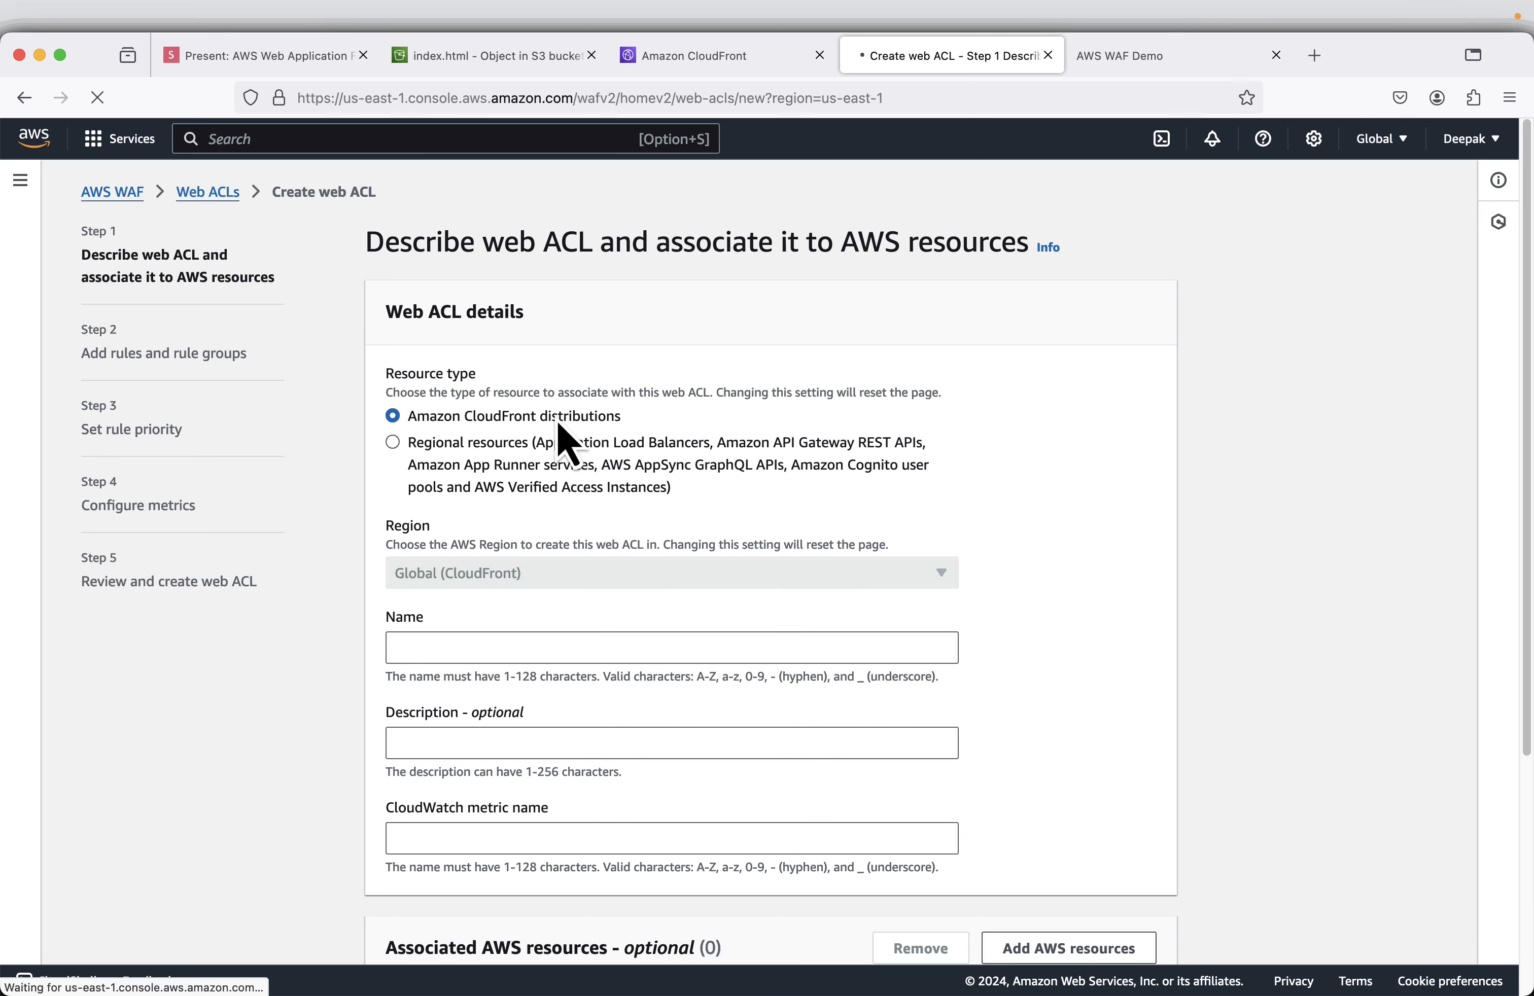
pyautogui.click(236, 58)
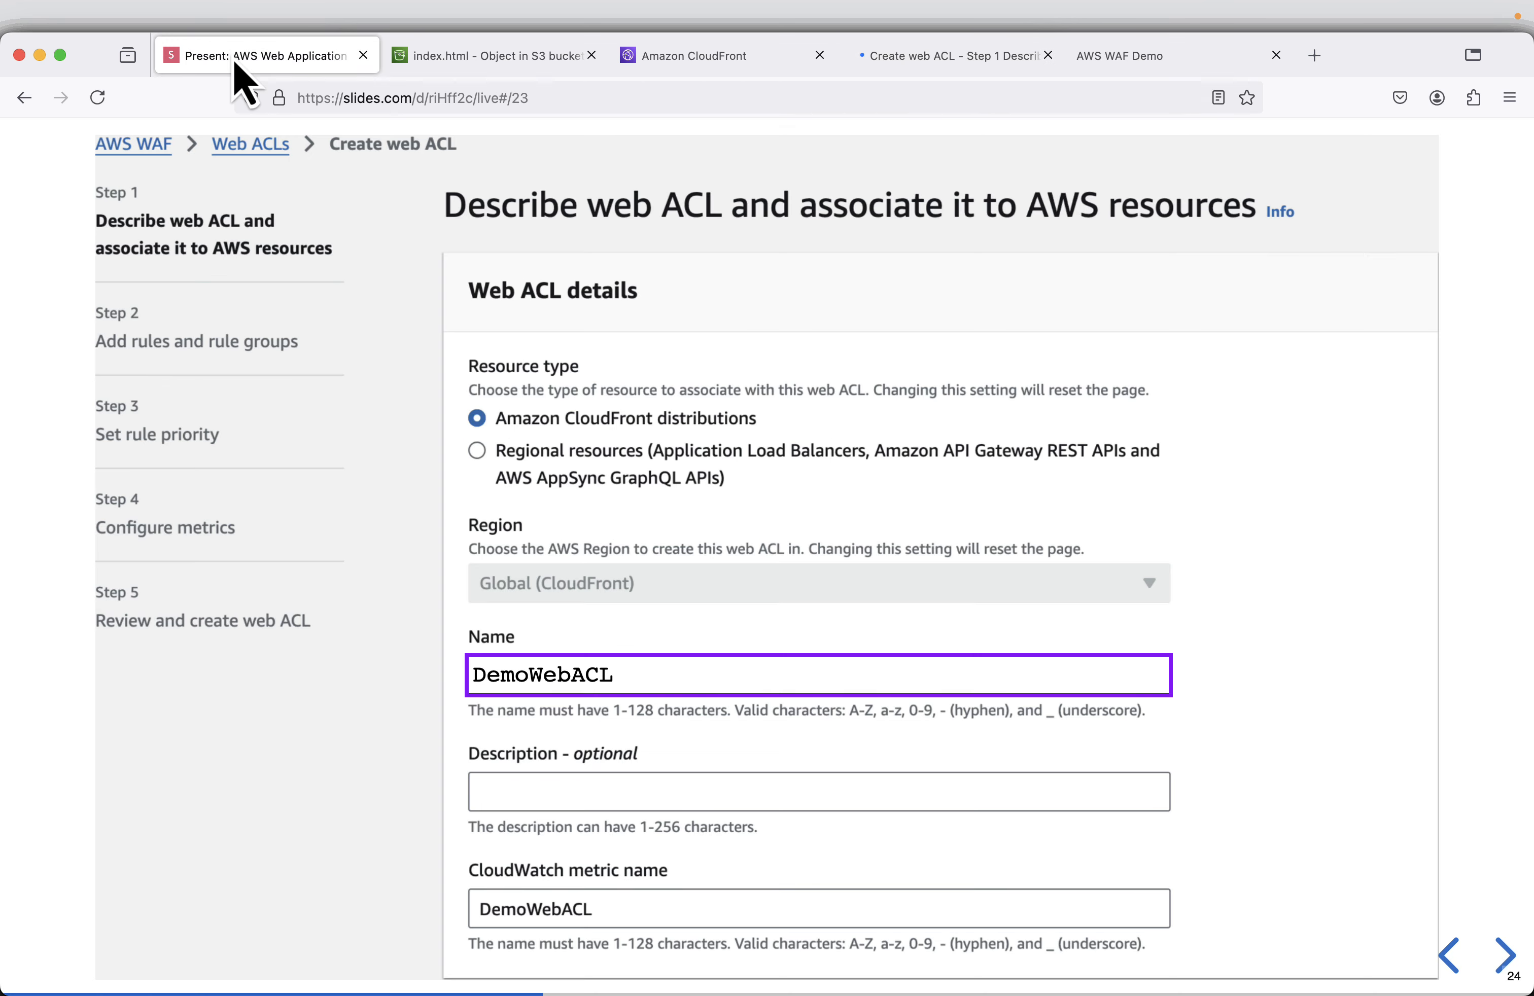
pyautogui.click(902, 65)
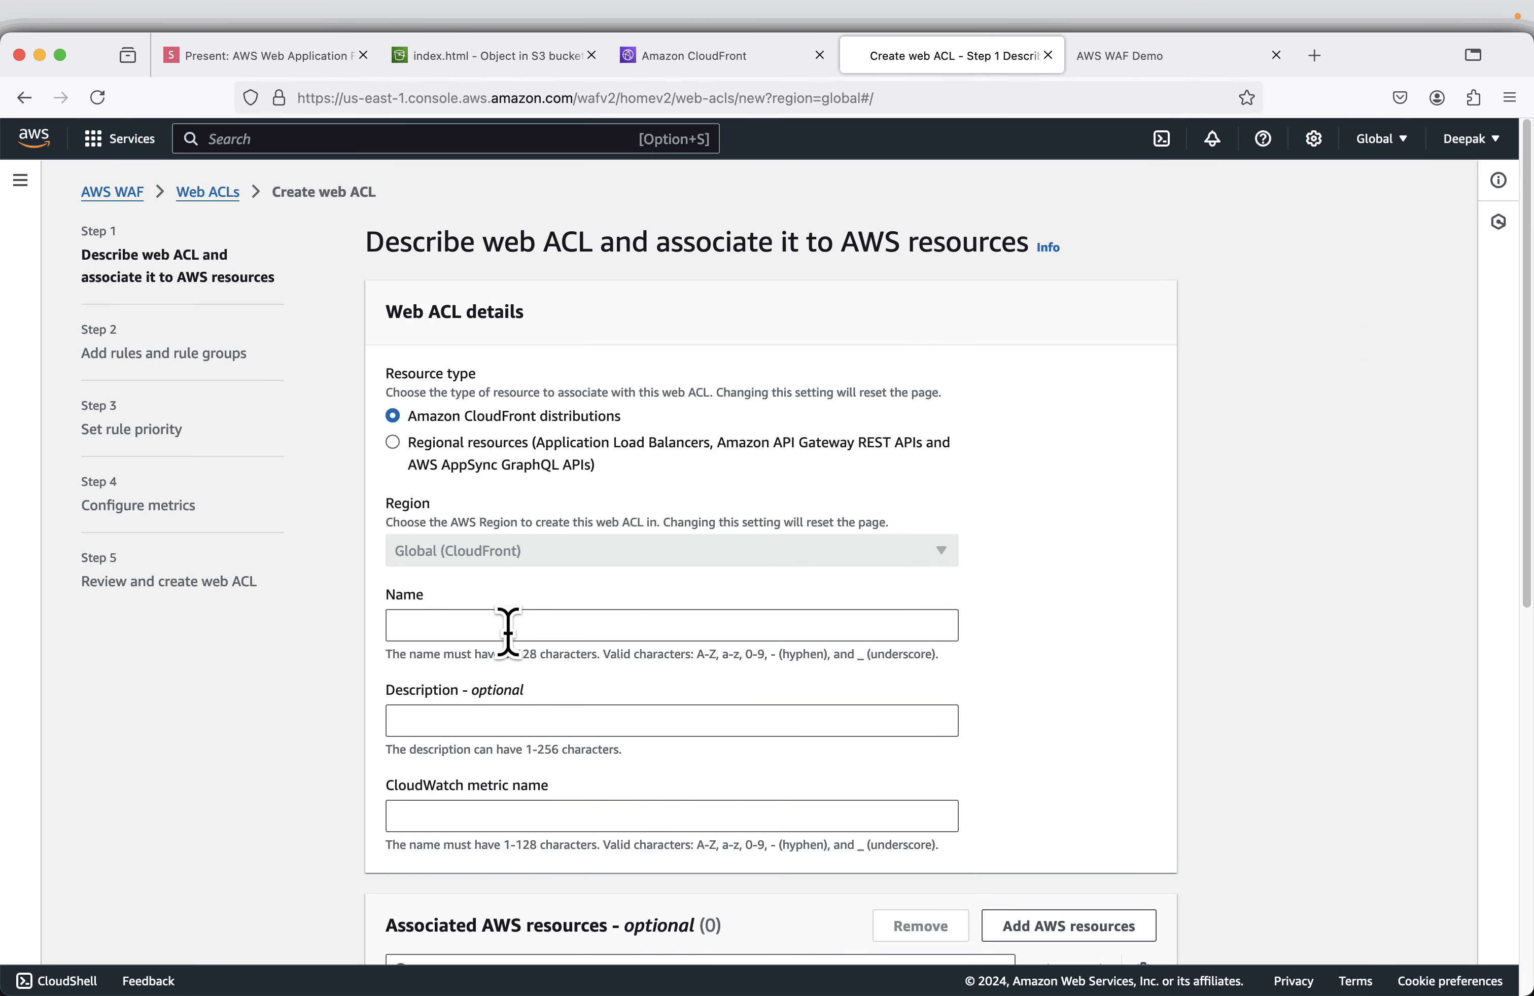
pyautogui.rightClick(456, 629)
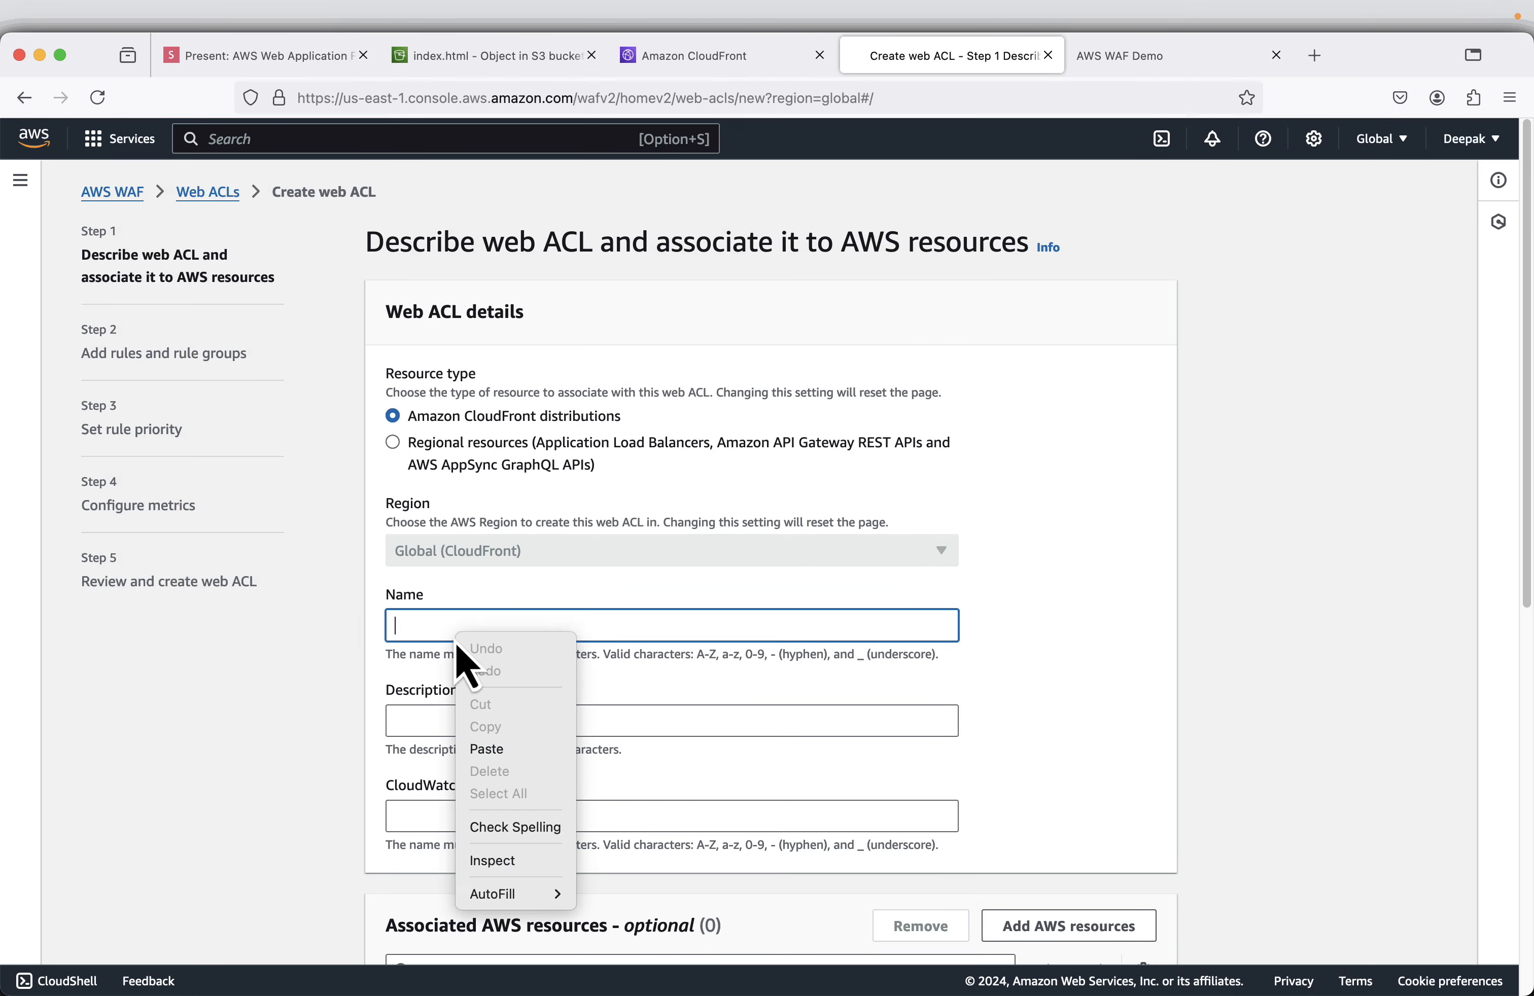
pyautogui.click(502, 749)
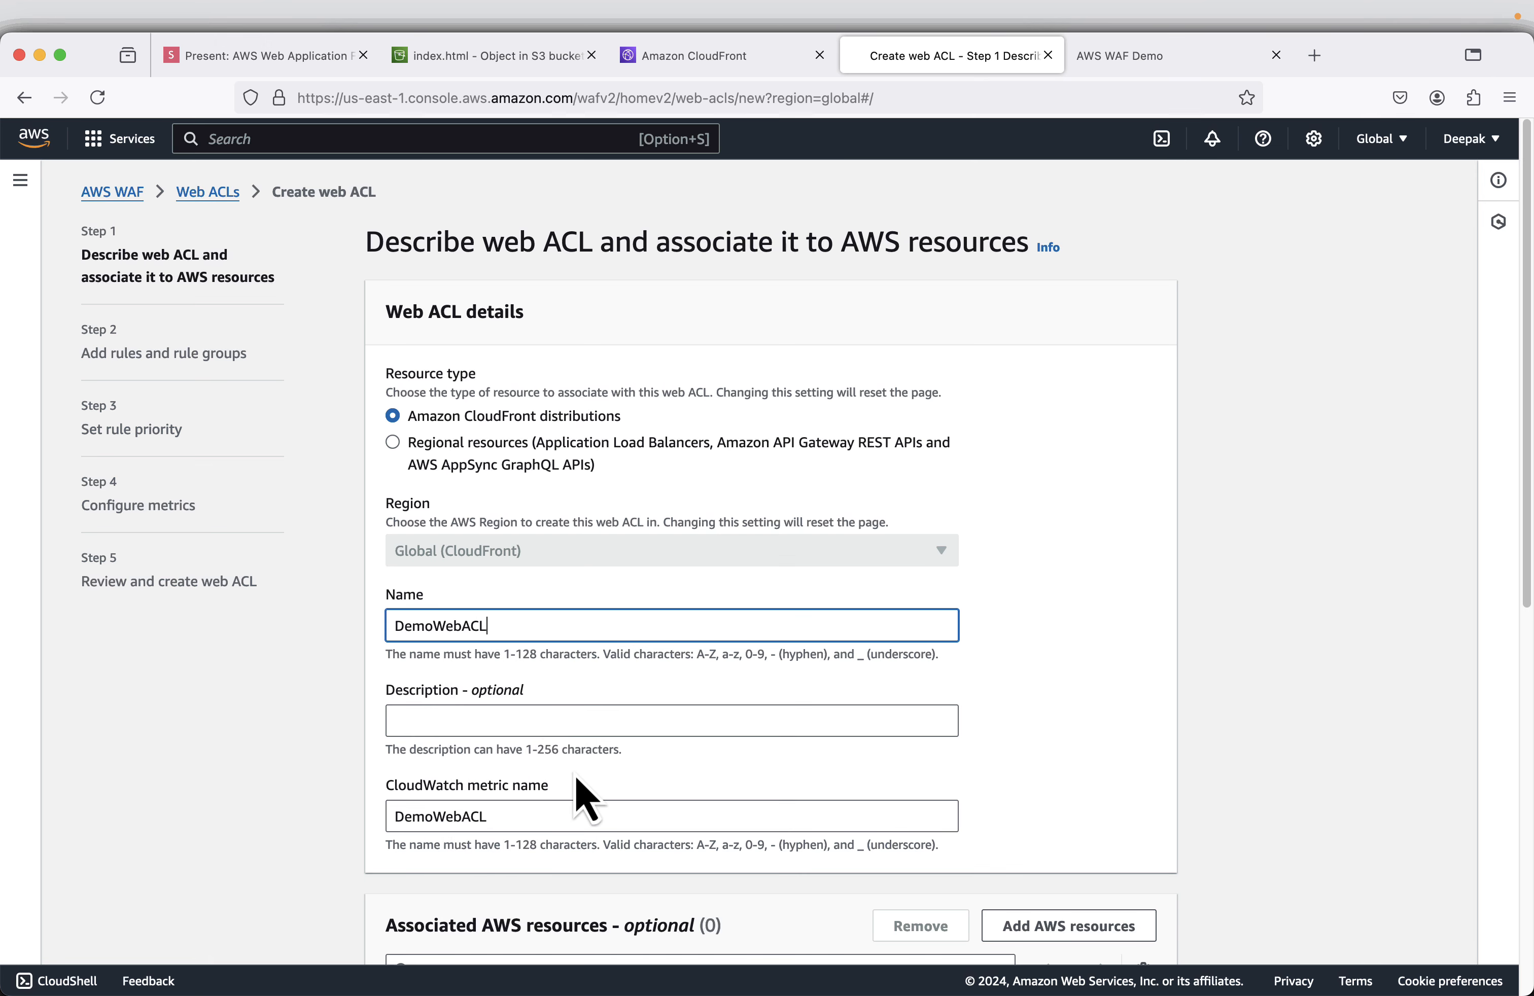
# Associate the CloudFront distribution E1RXYJ5O5OQF4J with the web ACL, and continue to adding rules and rule groups.
pyautogui.scroll(-10, 574, 787)
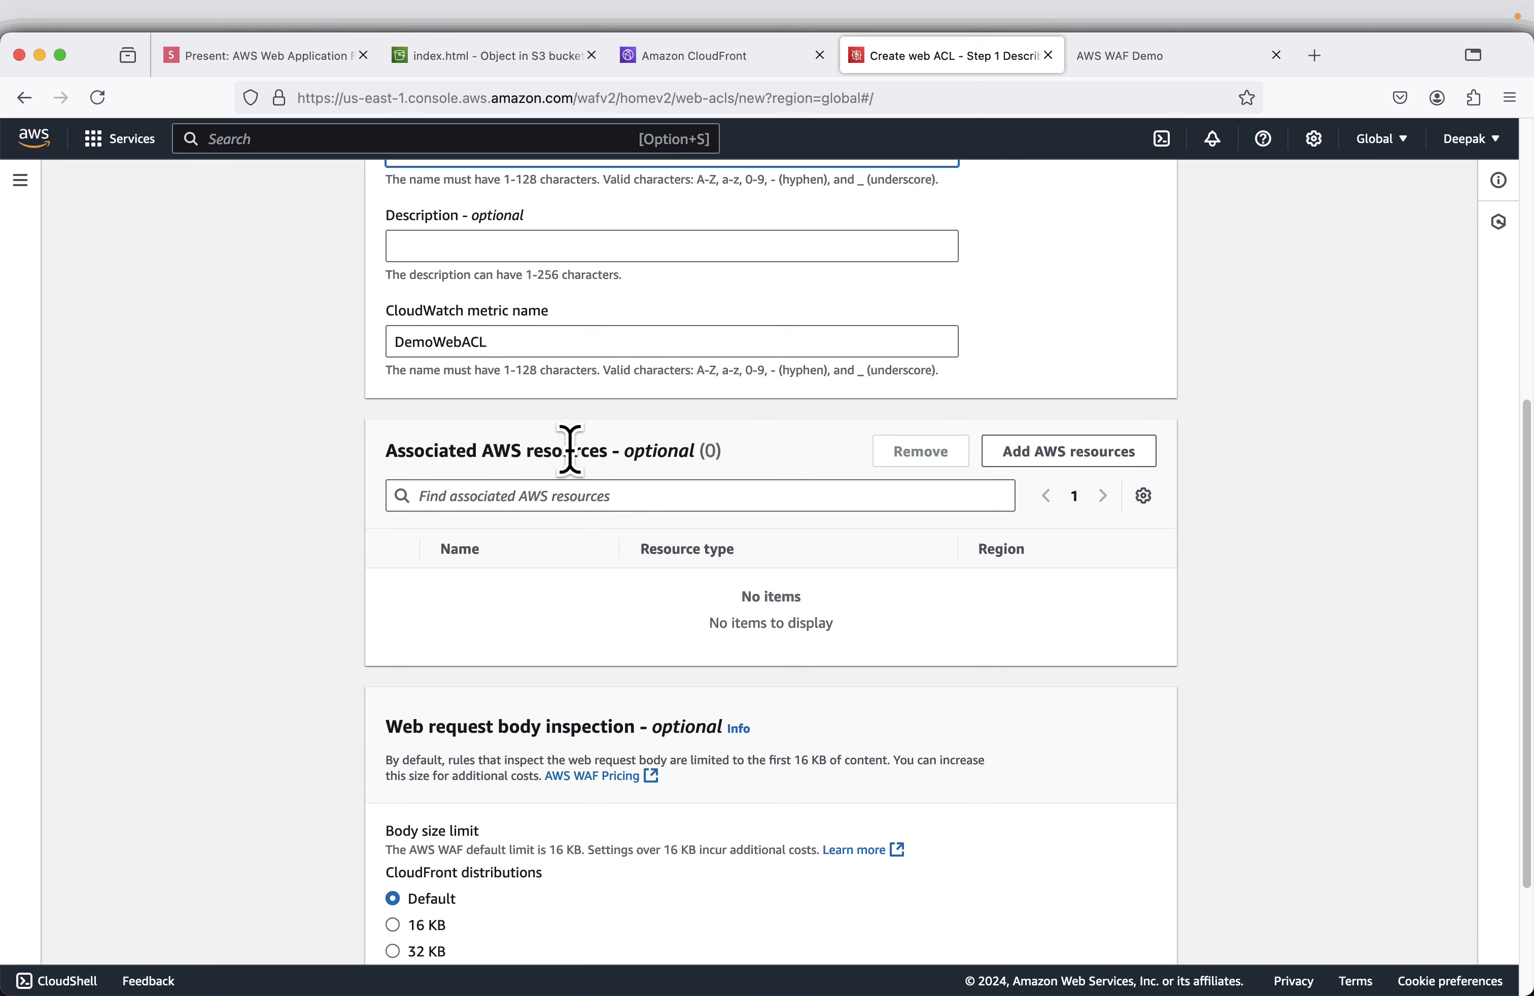
pyautogui.click(1096, 456)
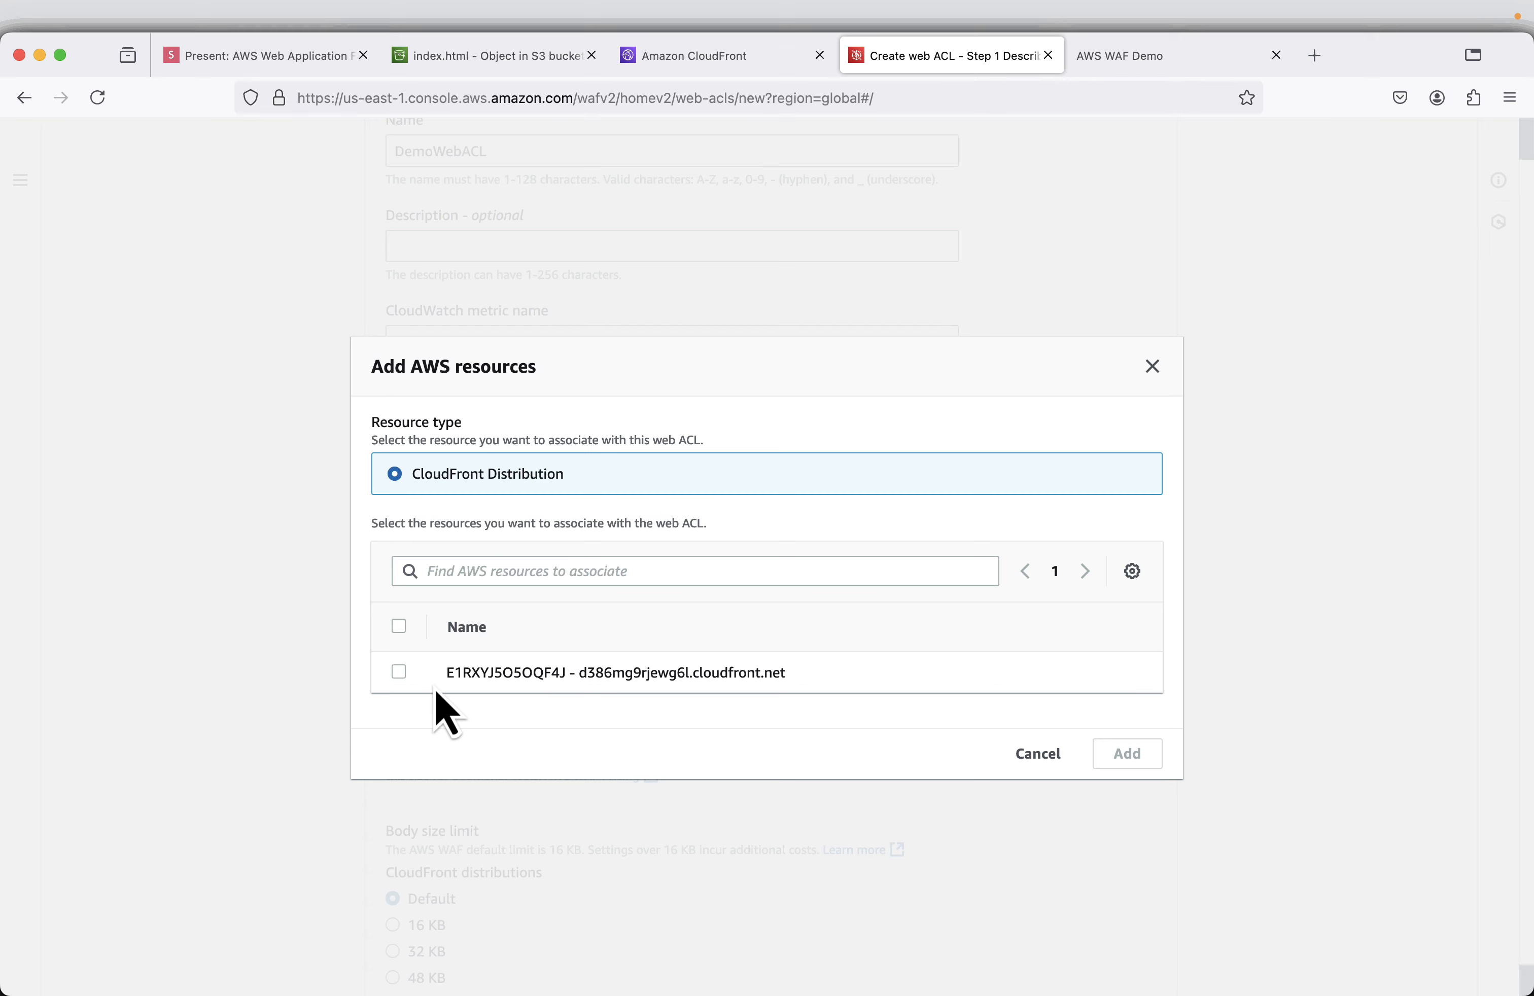
pyautogui.click(400, 676)
pyautogui.click(1150, 754)
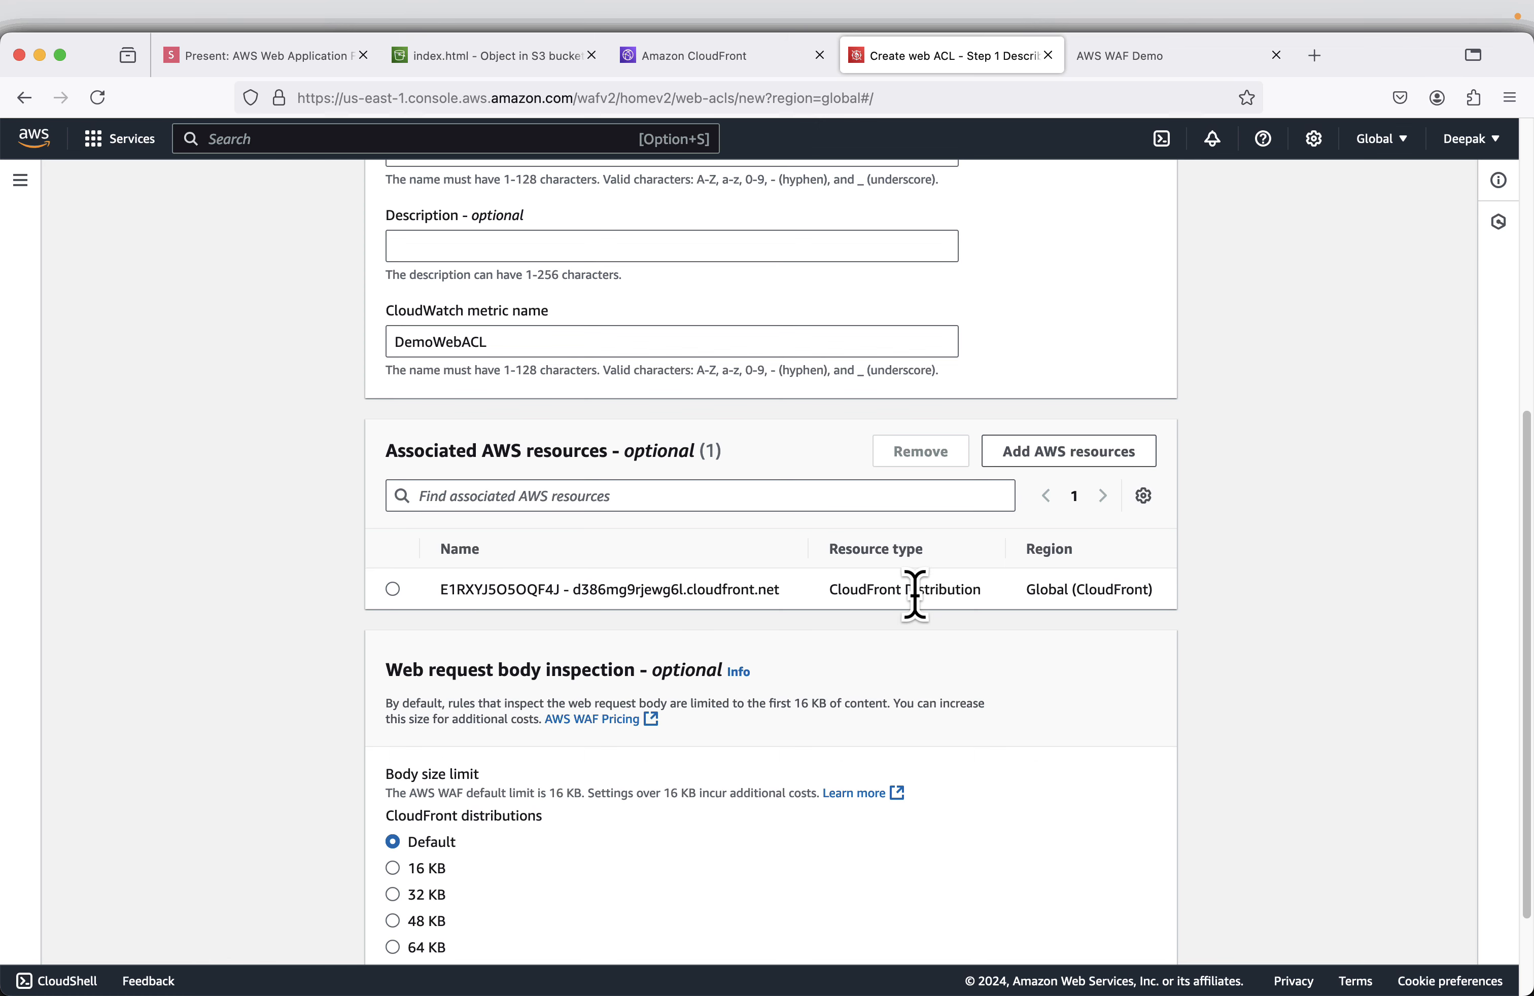
pyautogui.scroll(-4, 925, 660)
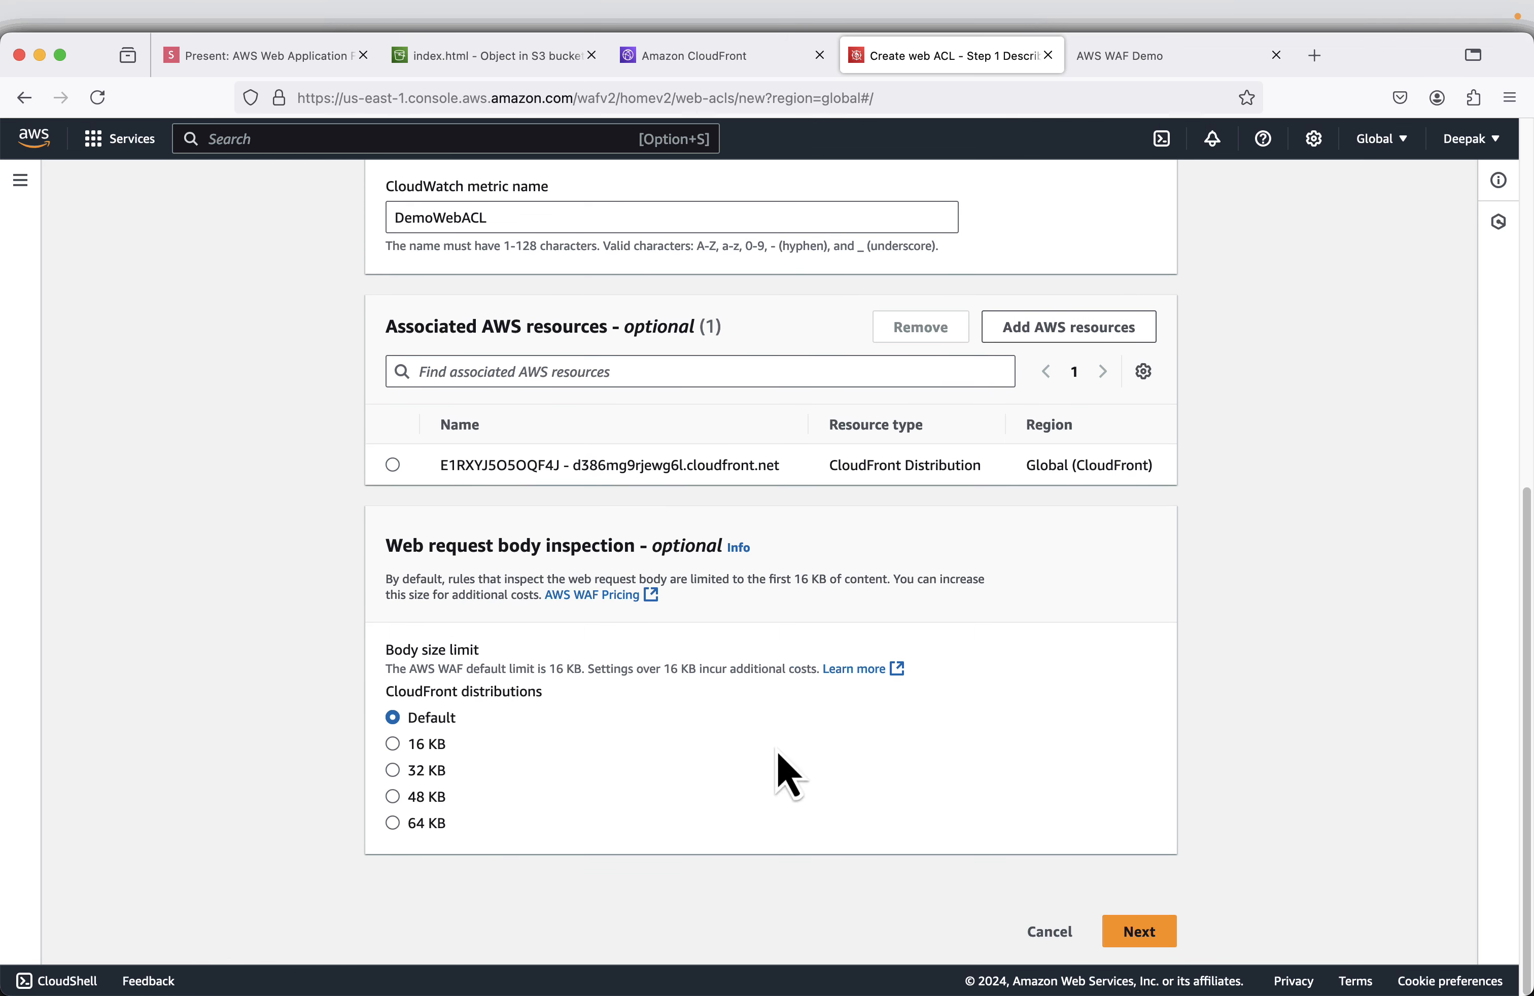
pyautogui.click(1129, 938)
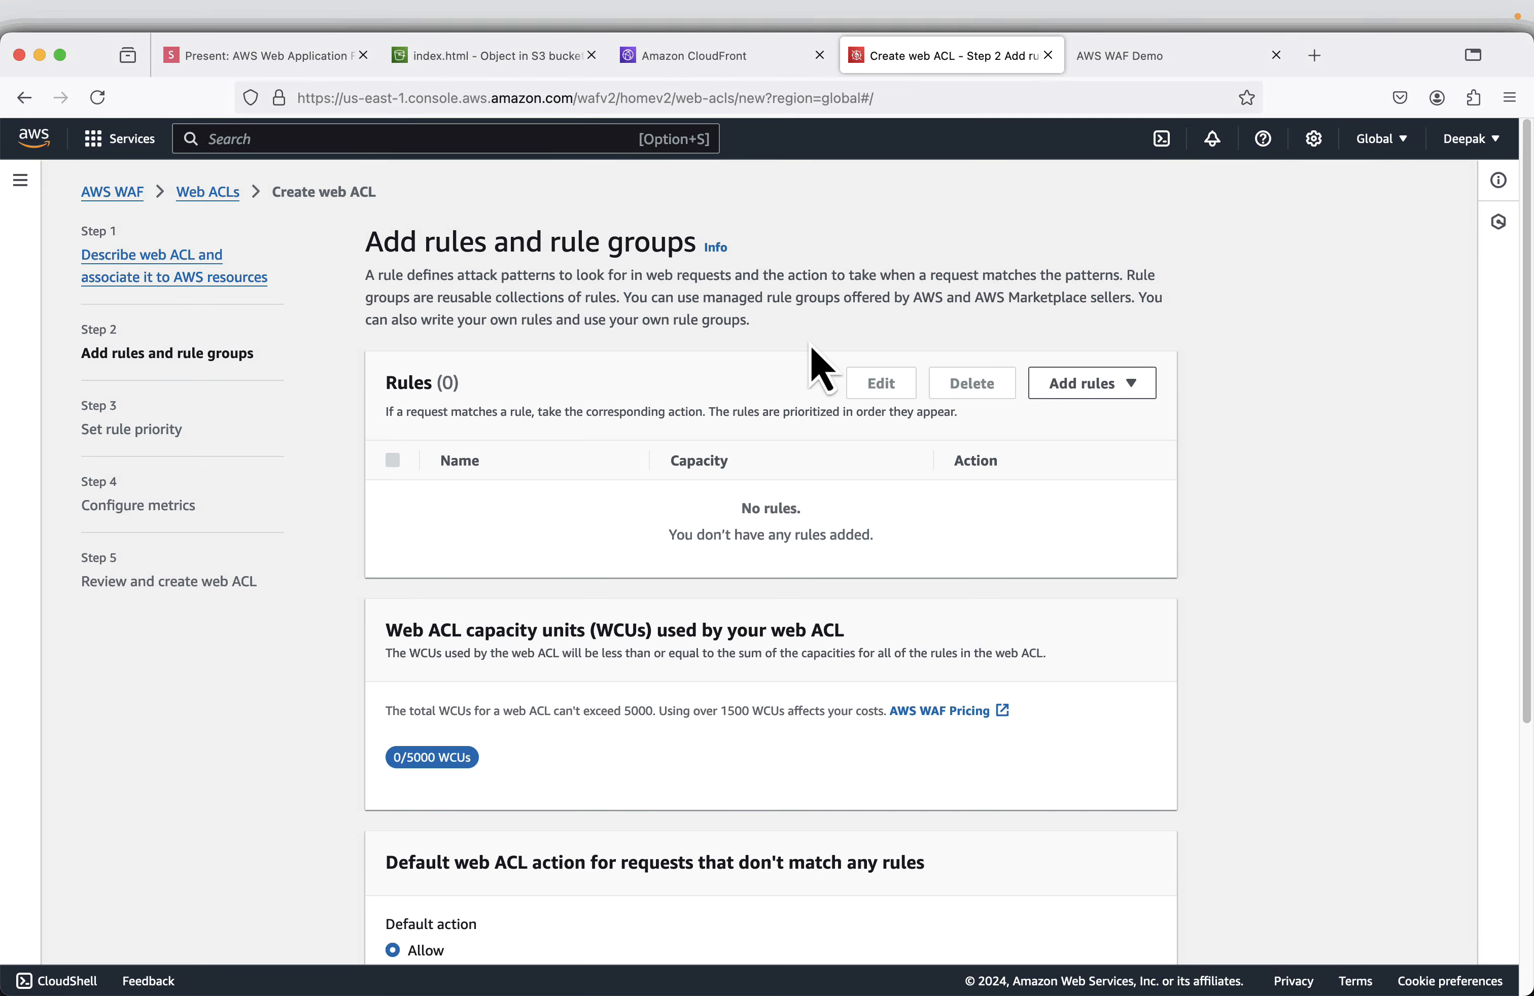
# Switch to the presentation and advance it past the "Add rules and rule groups" slide to the free rule groups slide.
pyautogui.click(282, 61)
pyautogui.press('Right')
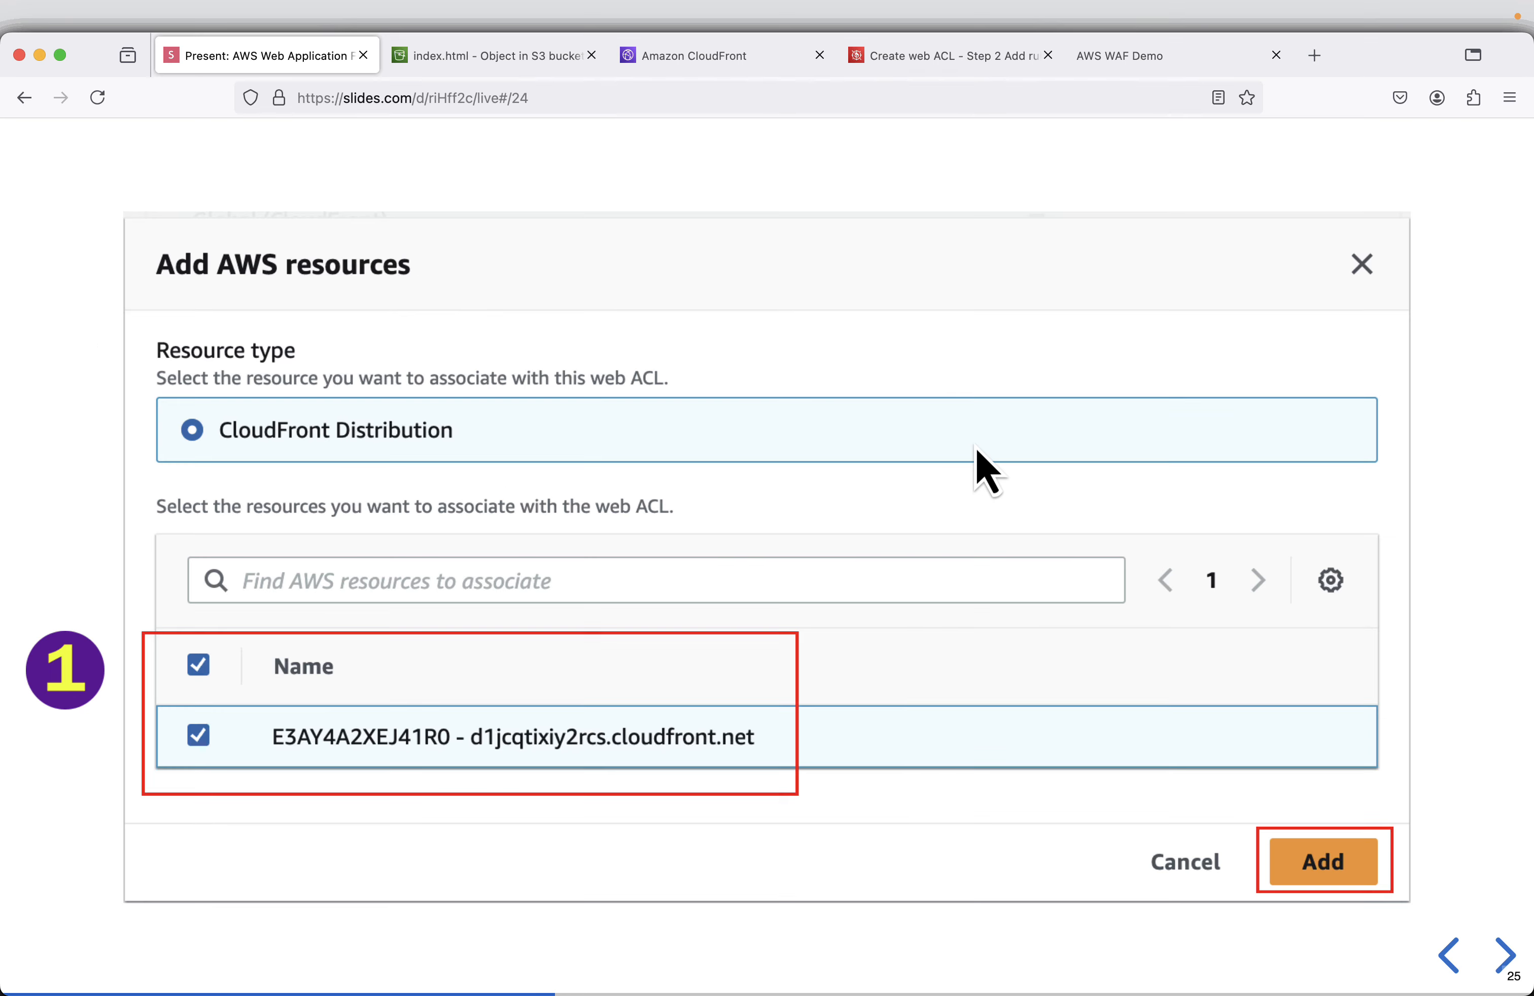
pyautogui.press('Right')
pyautogui.press('Right')
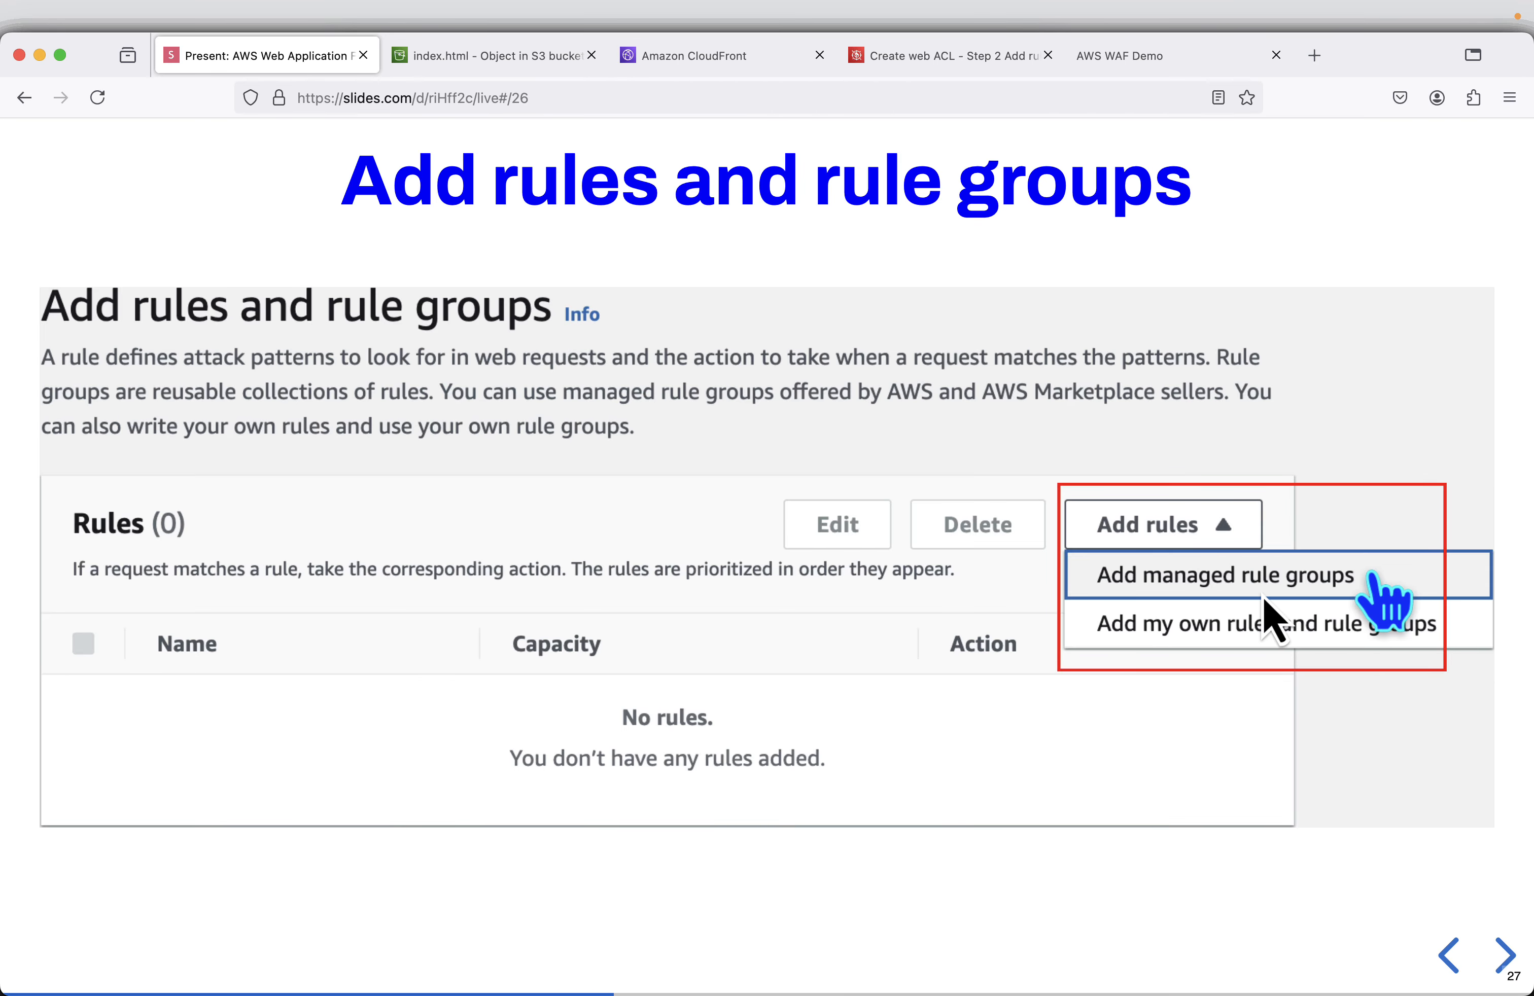
pyautogui.press('Right')
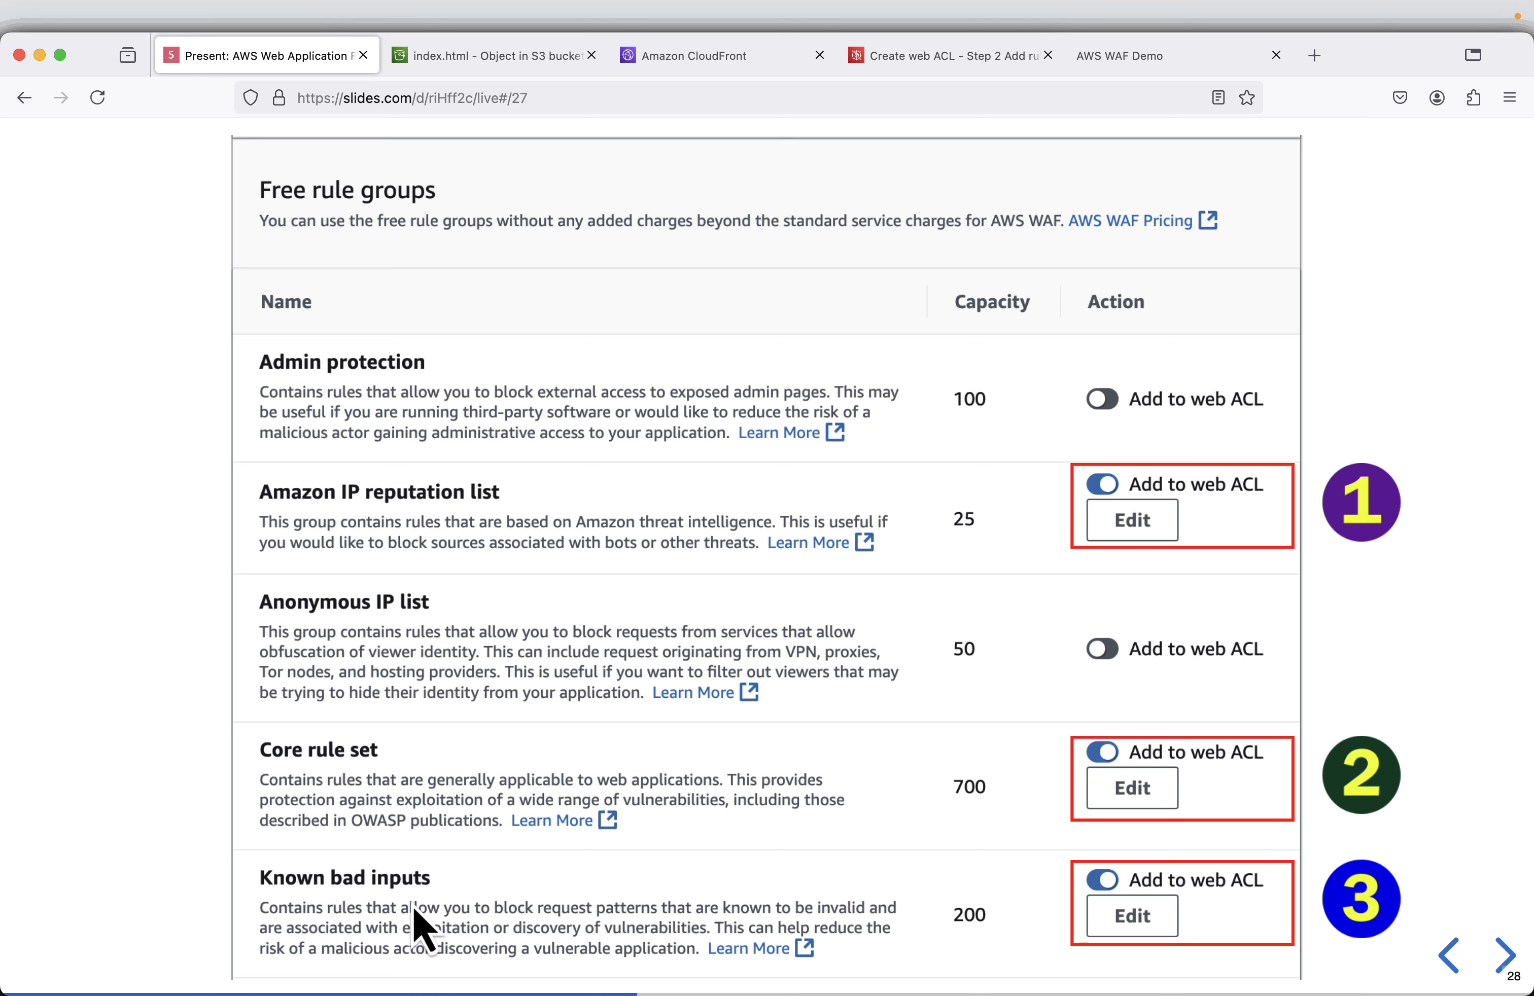
# Return to the web ACL, start adding managed rule groups, and expand the AWS managed rule groups.
pyautogui.moveTo(925, 64)
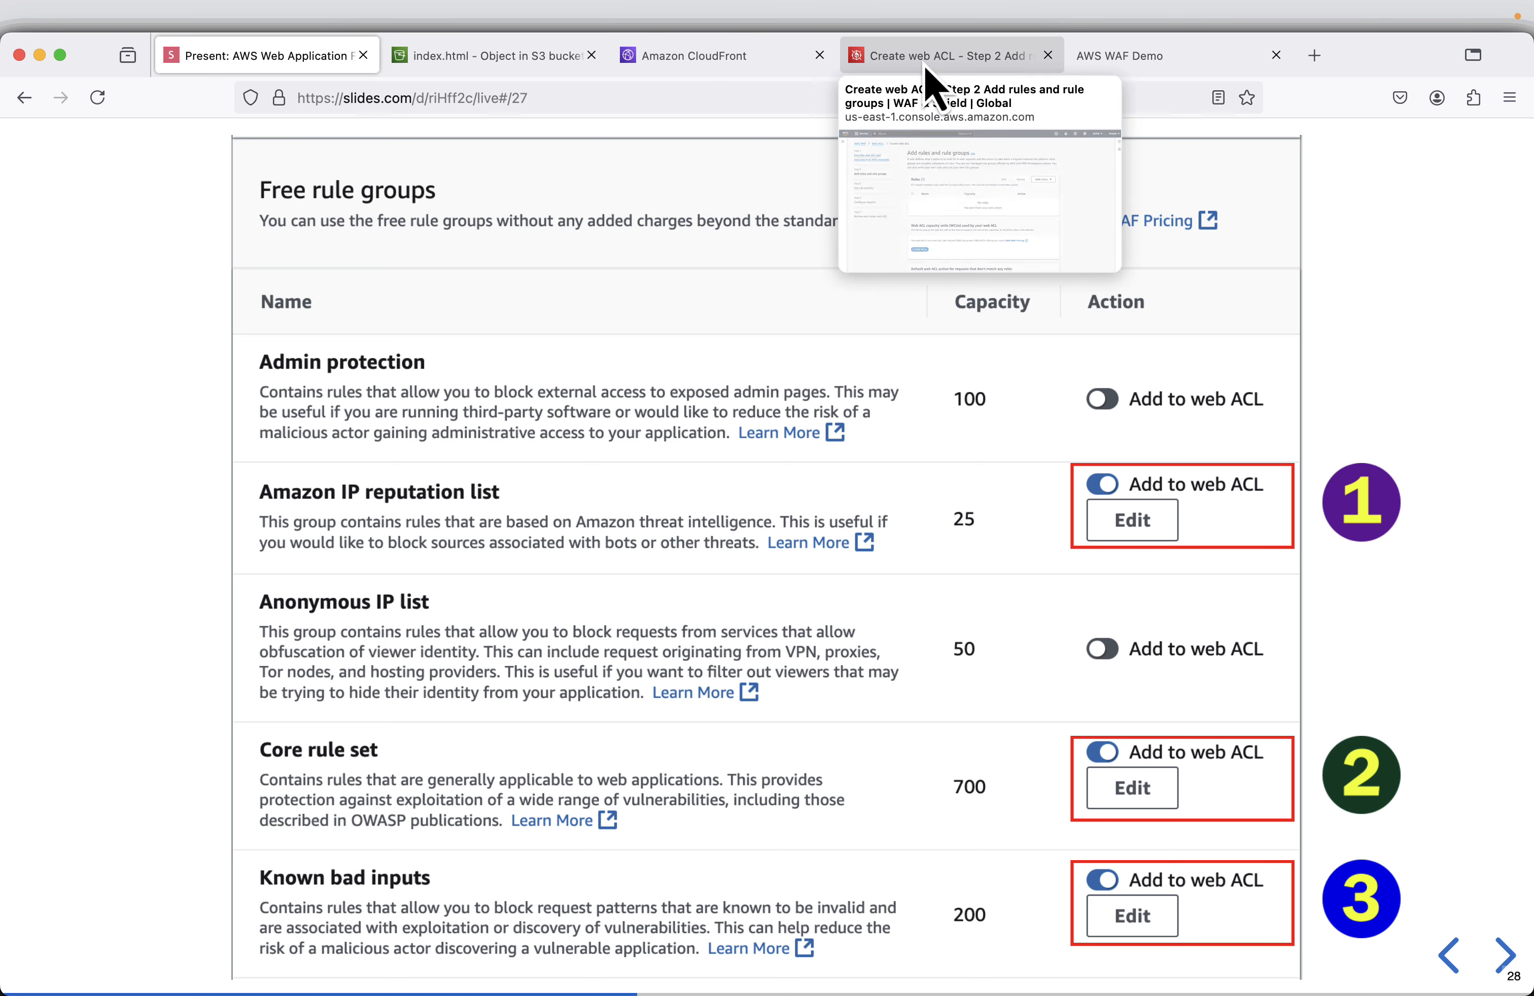
pyautogui.click(1003, 59)
pyautogui.click(1124, 387)
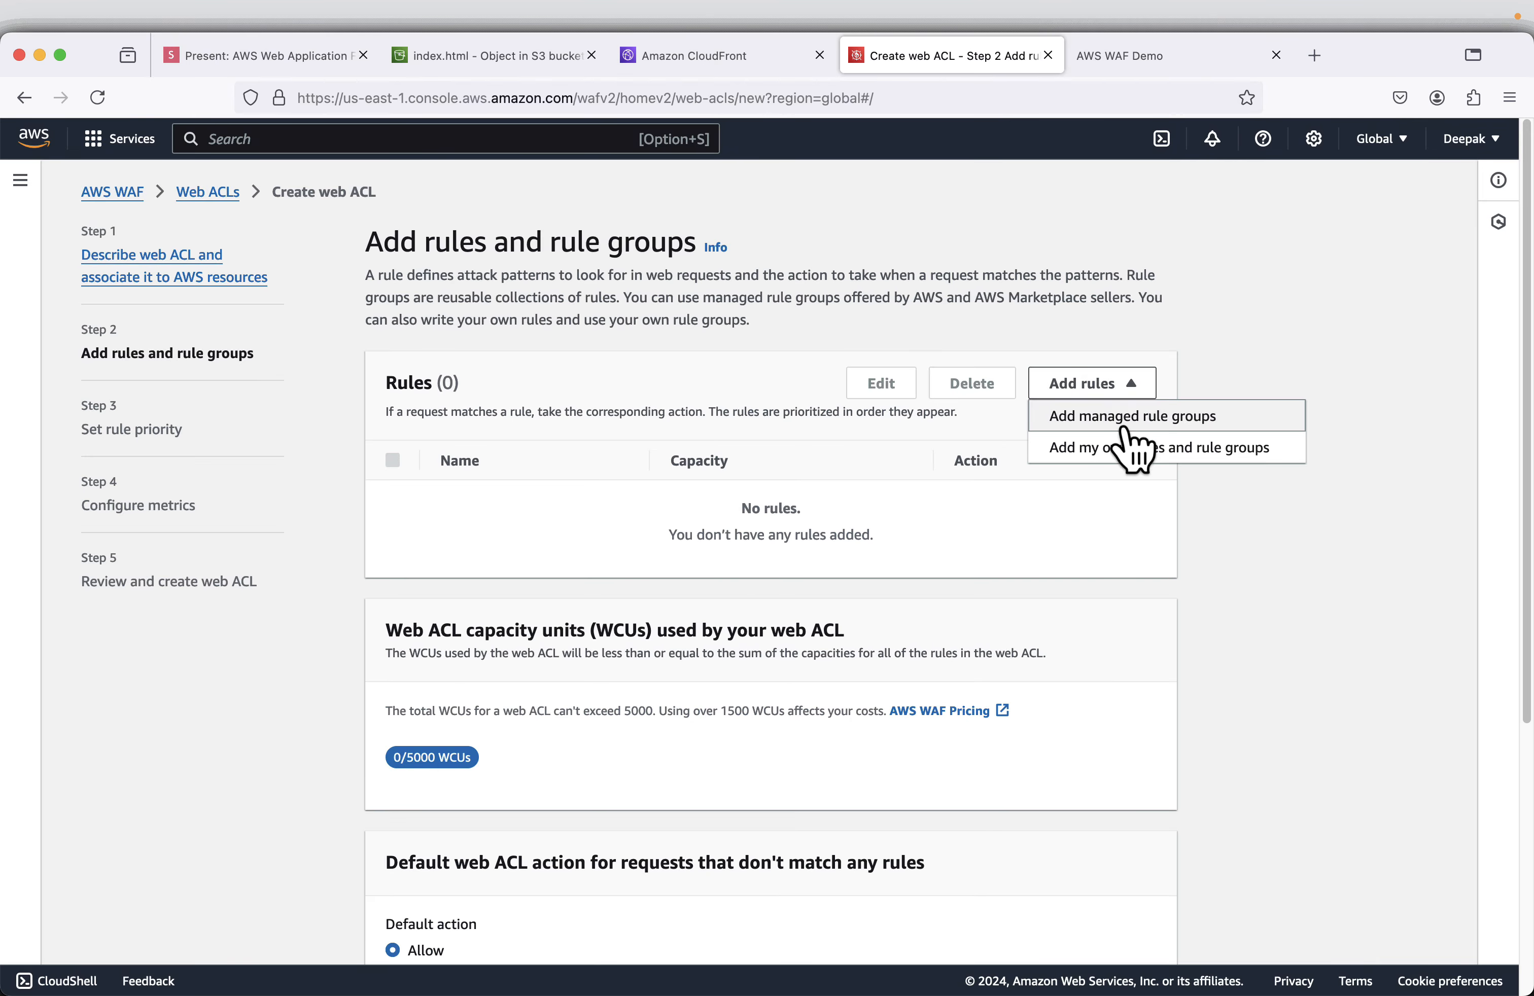
pyautogui.click(1140, 418)
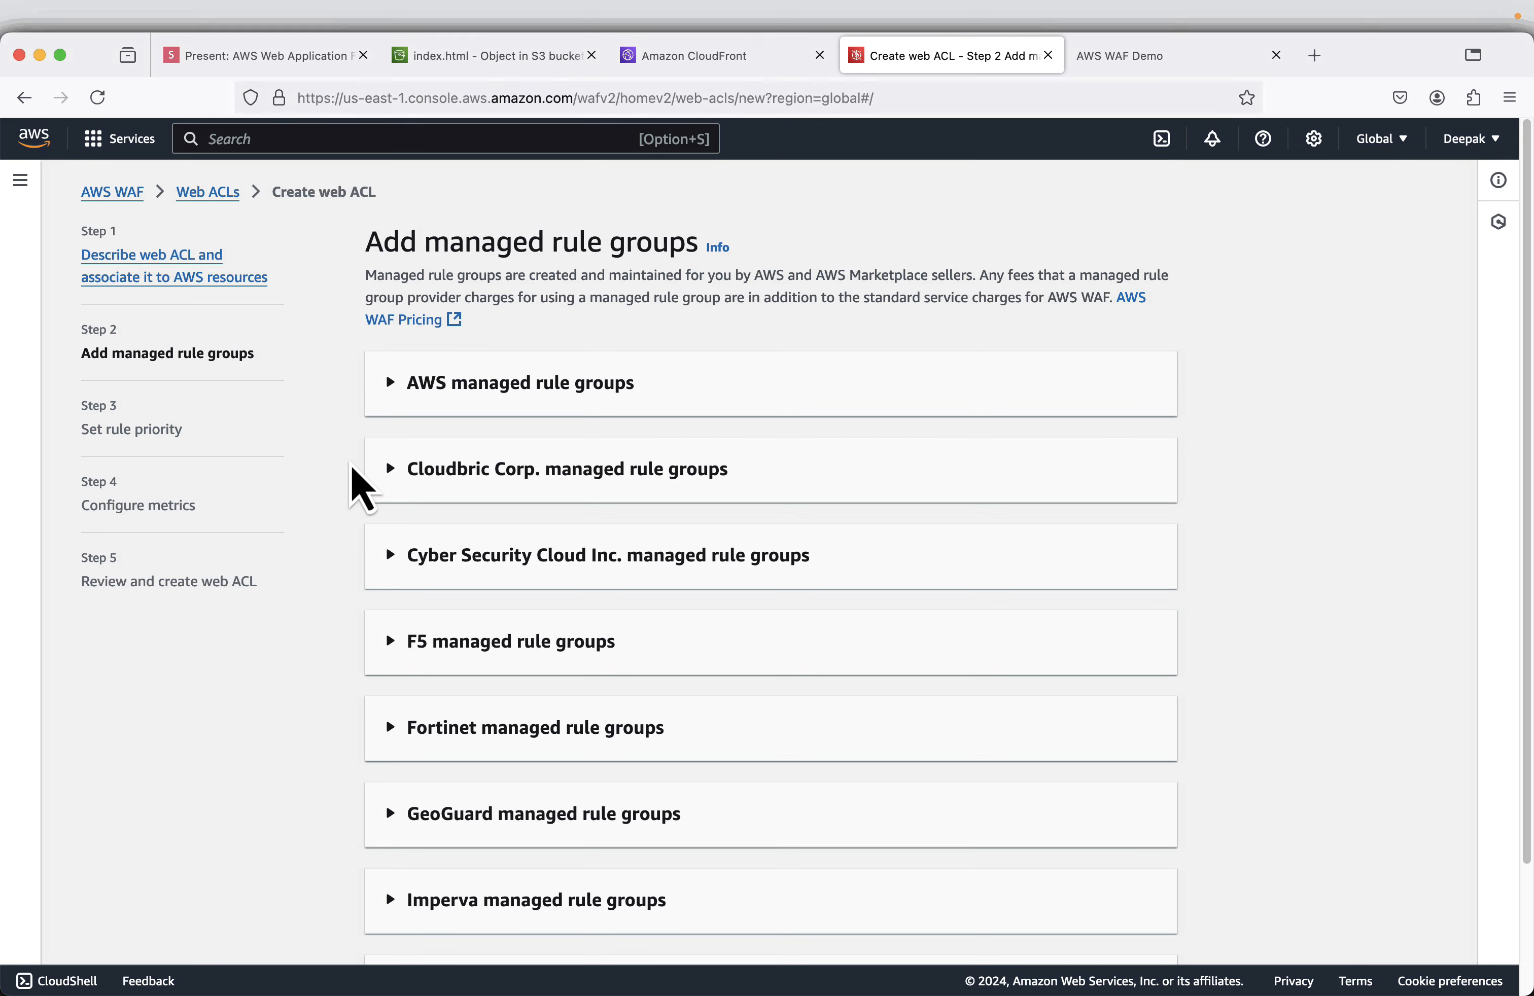
pyautogui.click(390, 406)
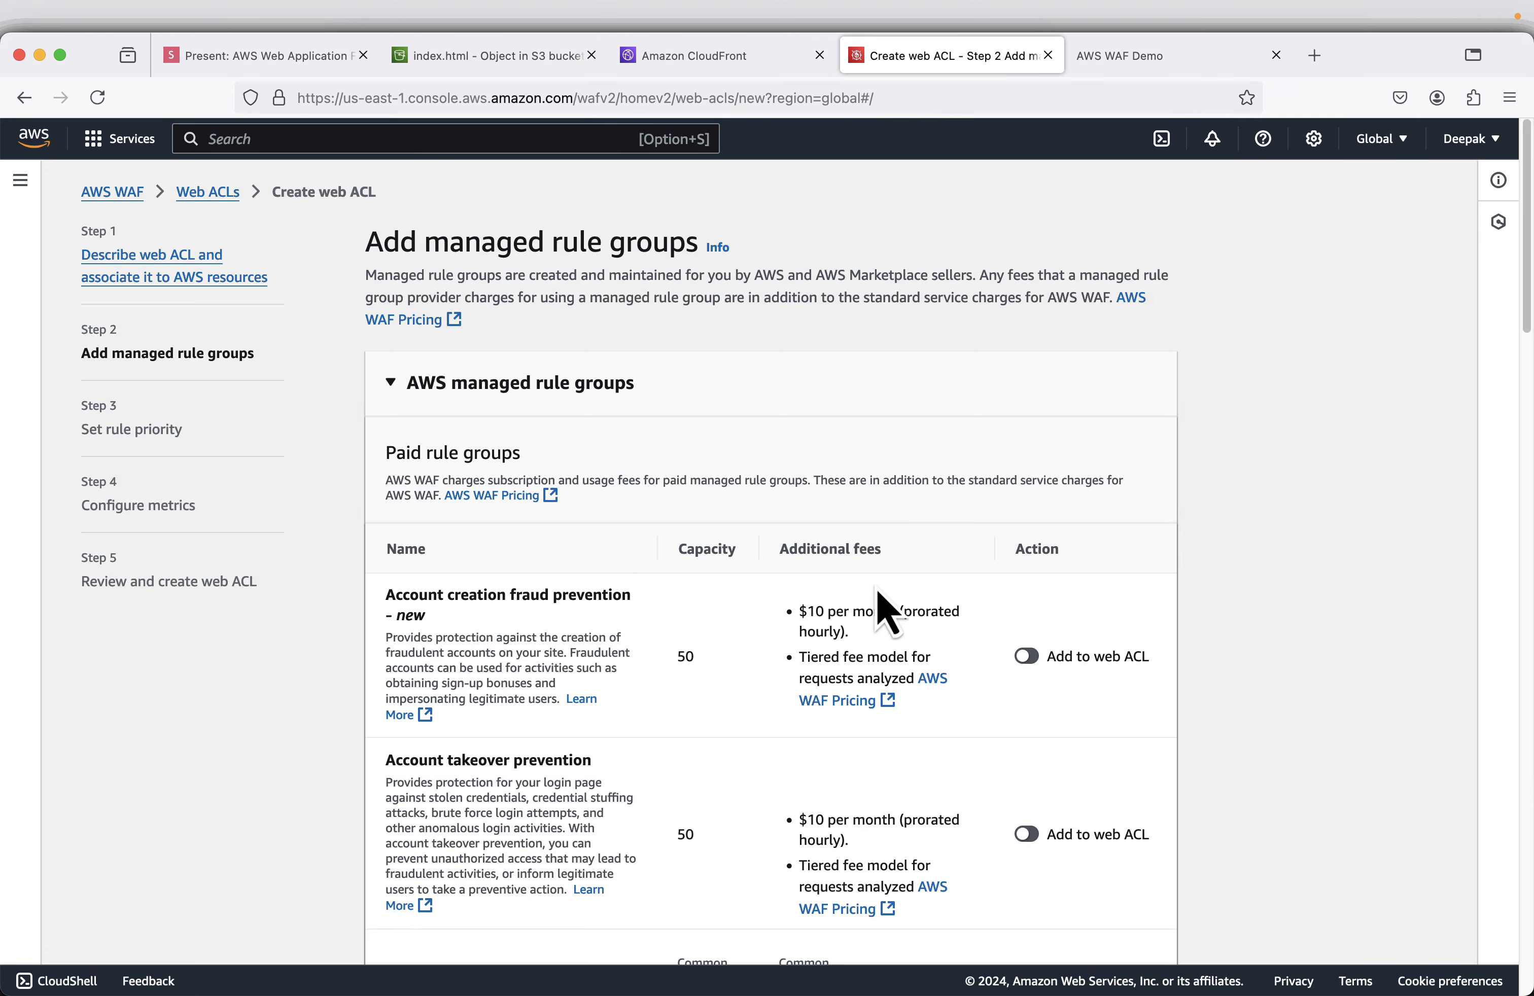
# Add the free rule groups Amazon IP reputation list, Core rule set and Known bad inputs to the web ACL.
pyautogui.scroll(-5, 891, 650)
pyautogui.scroll(-5, 891, 653)
pyautogui.scroll(5, 897, 653)
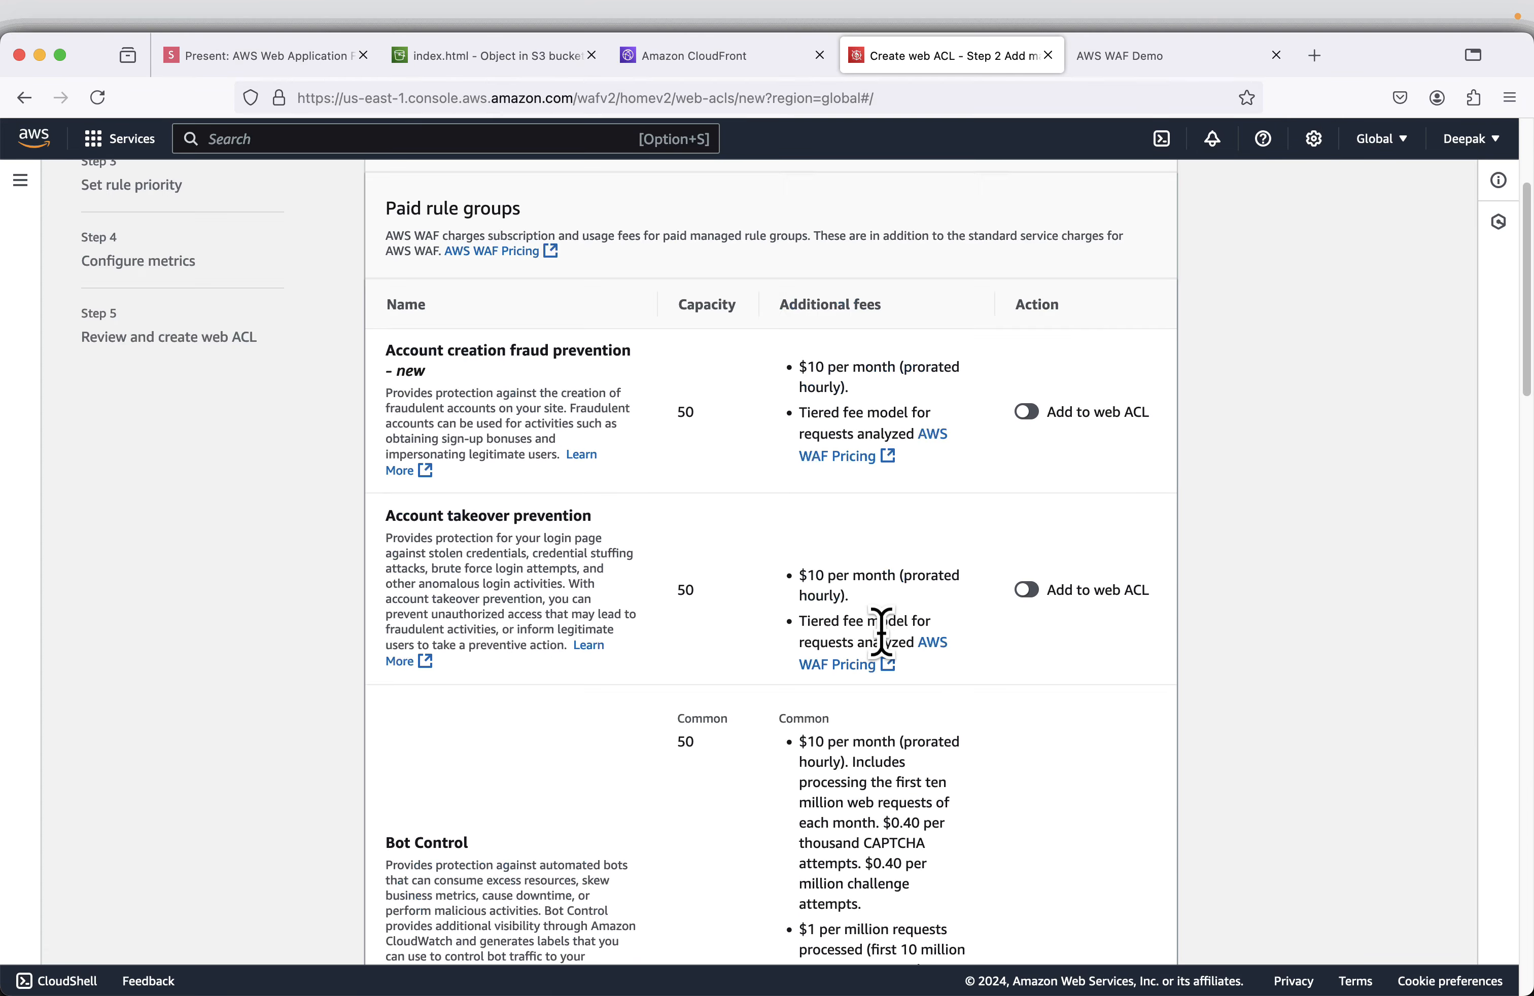
pyautogui.scroll(-15, 883, 646)
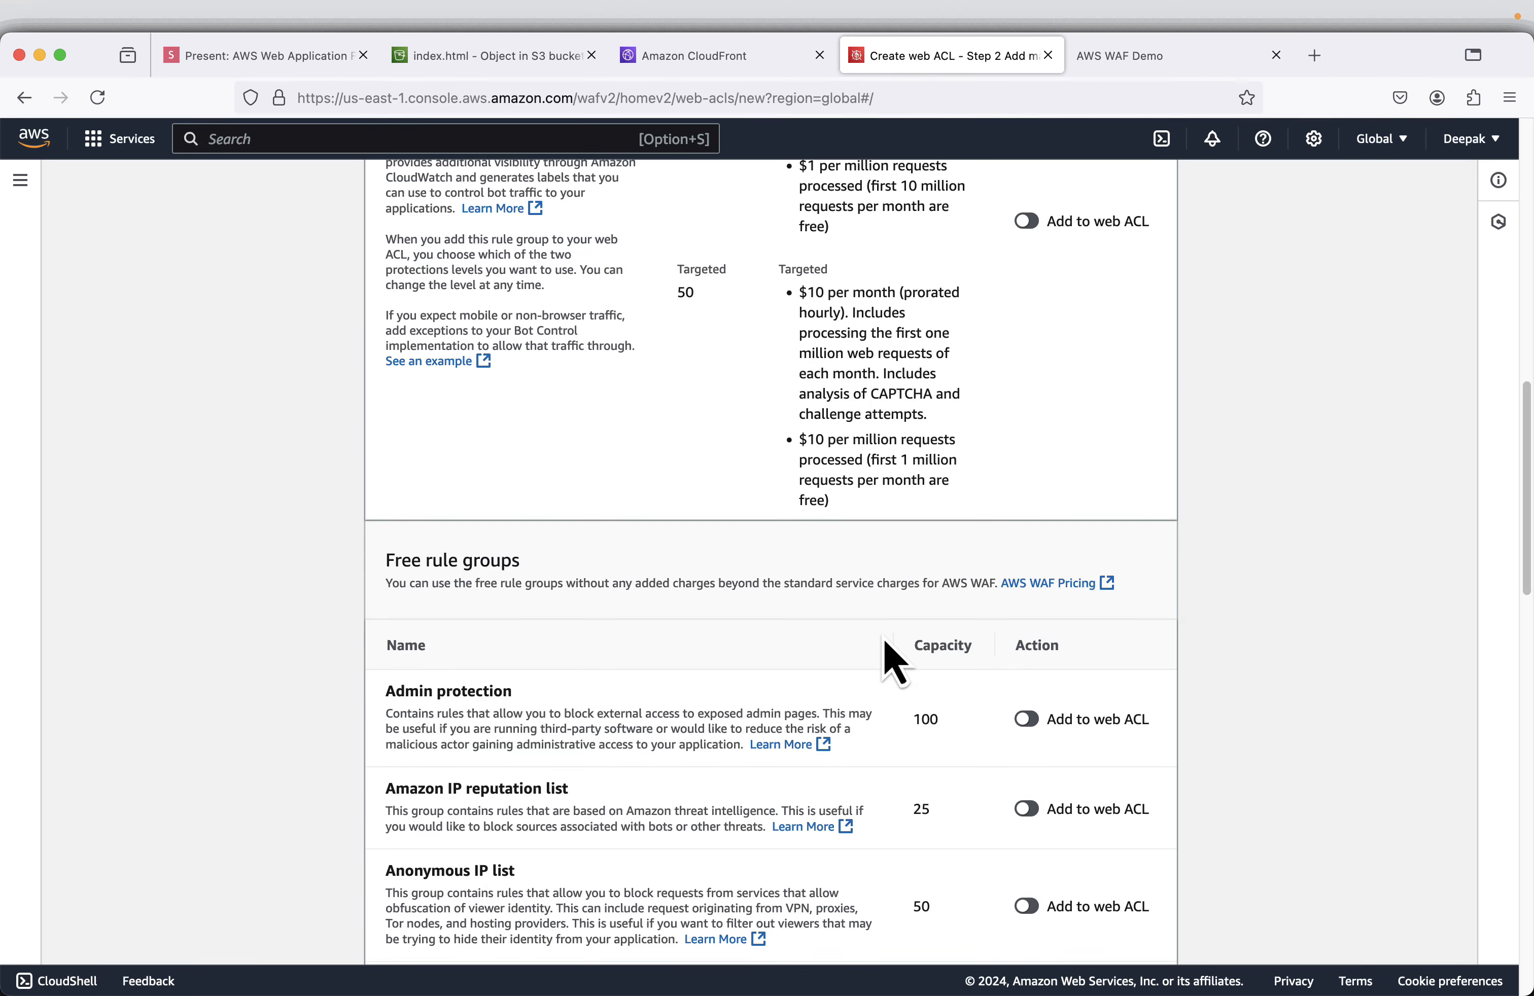
pyautogui.scroll(-1, 896, 664)
pyautogui.scroll(-1, 905, 640)
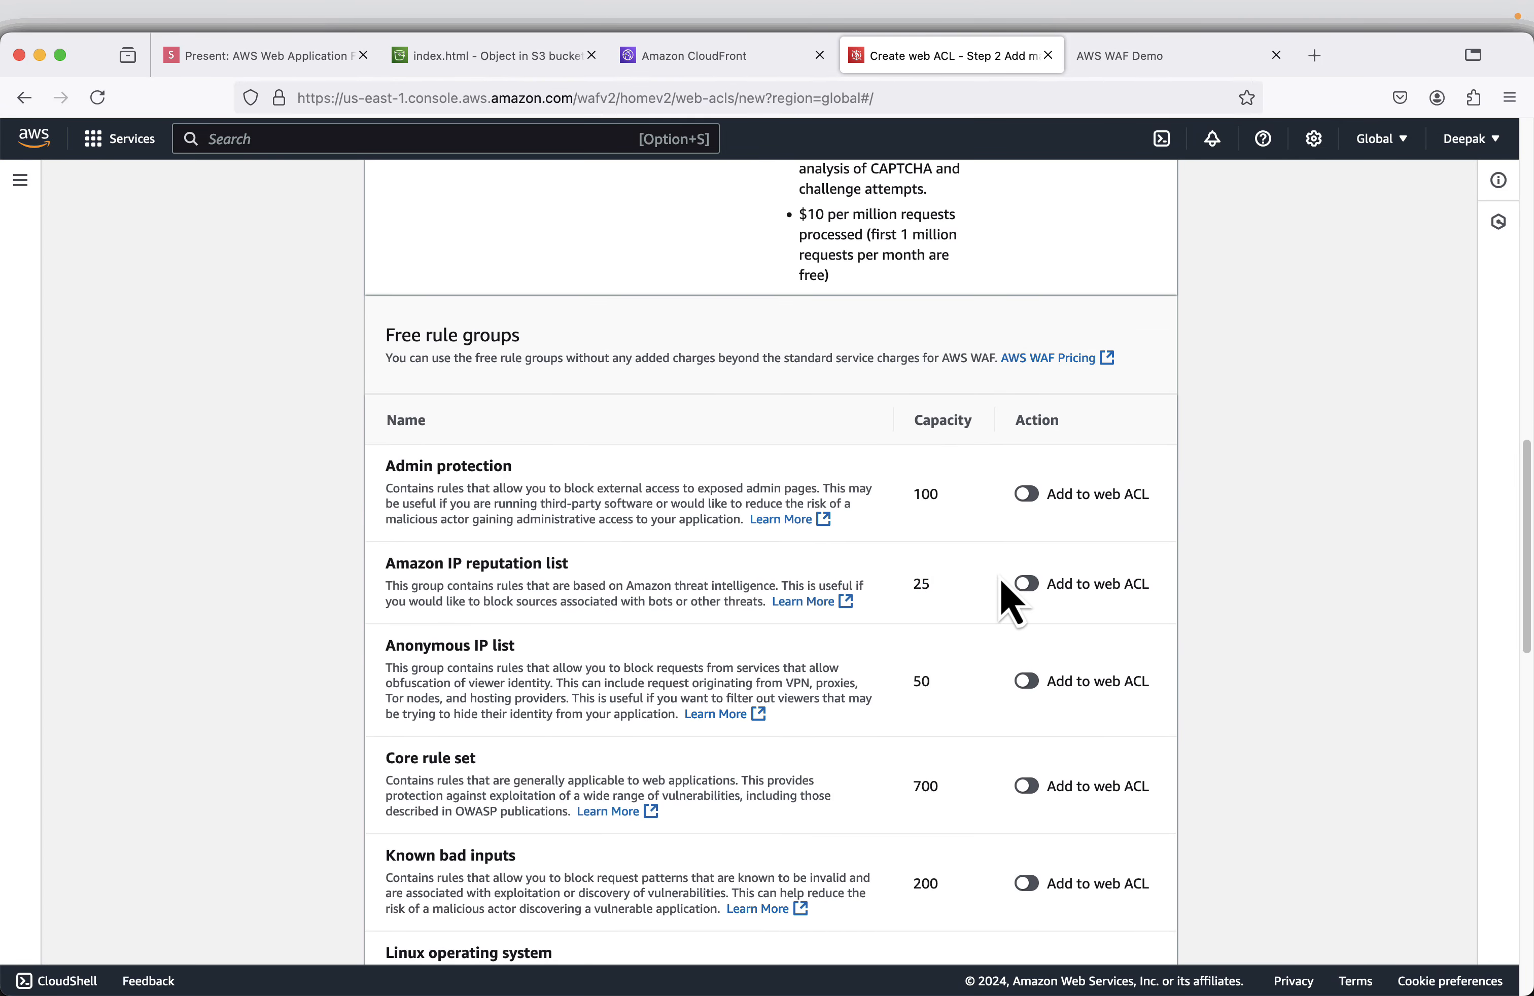
pyautogui.click(1028, 584)
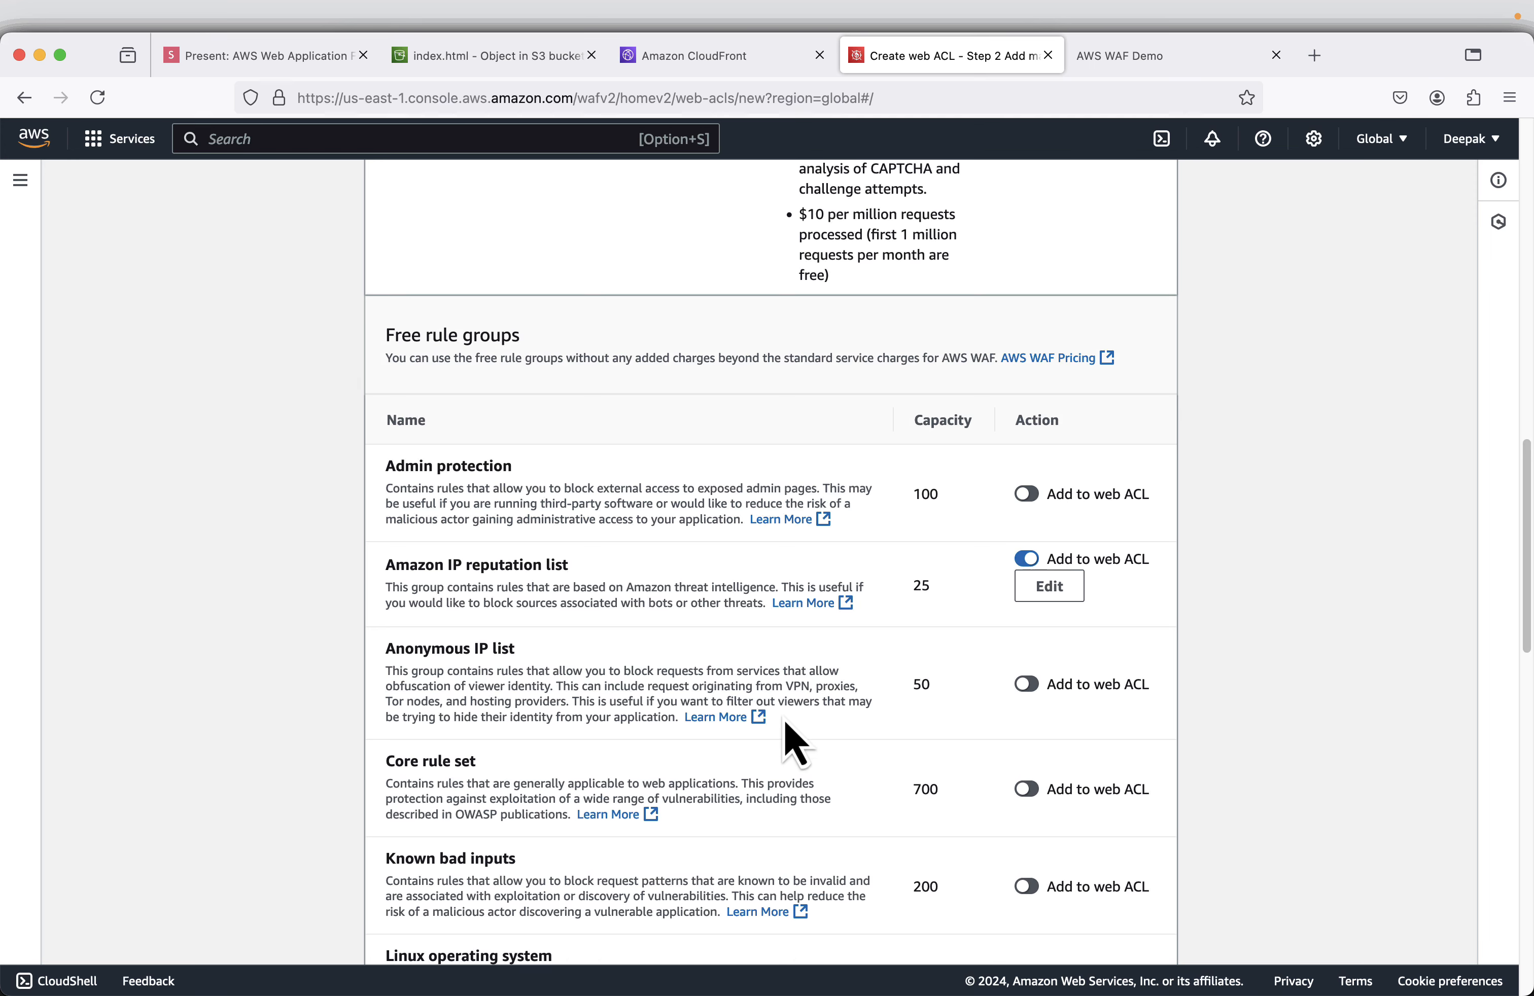
pyautogui.scroll(-2, 873, 748)
pyautogui.click(1027, 689)
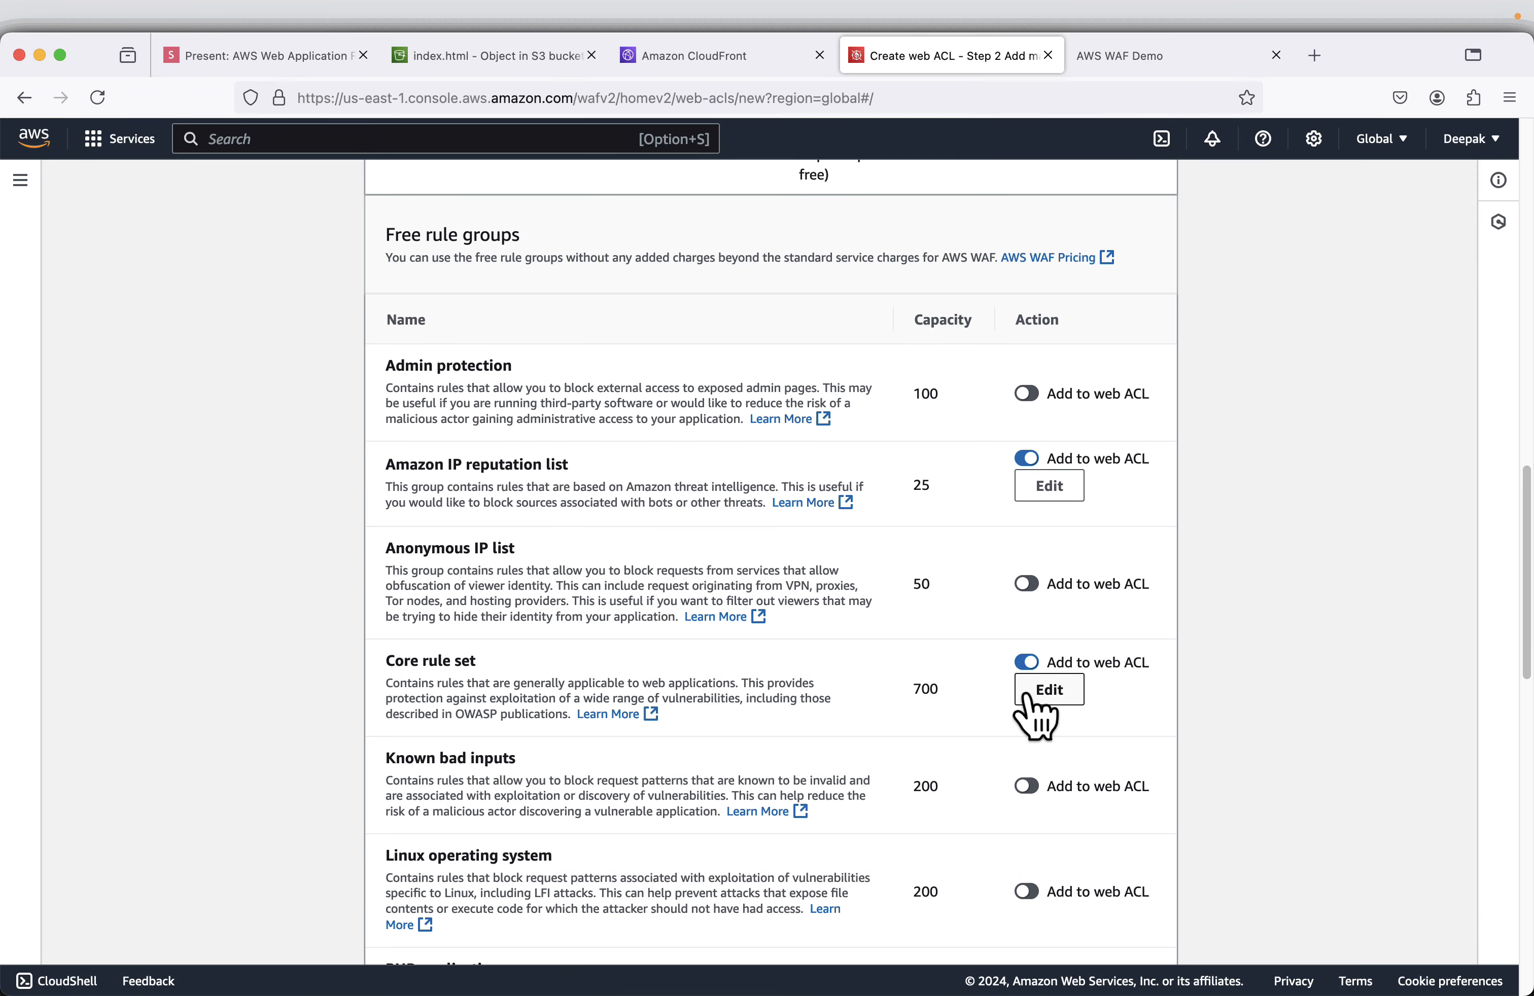
pyautogui.click(1027, 786)
pyautogui.scroll(-20, 1337, 771)
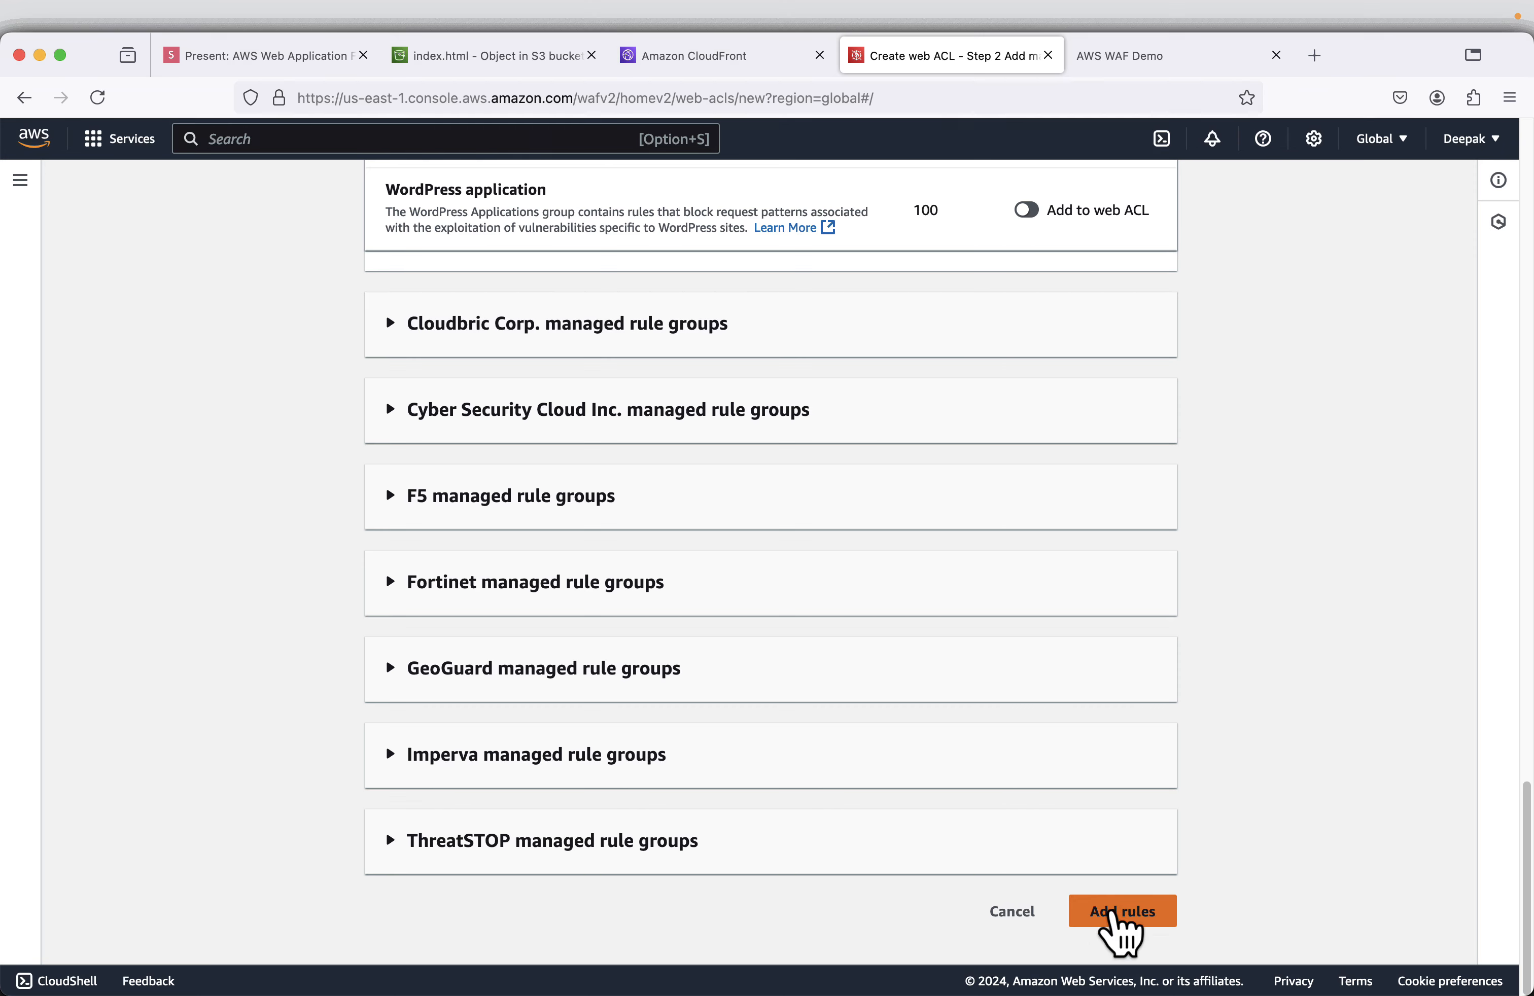
pyautogui.click(1119, 914)
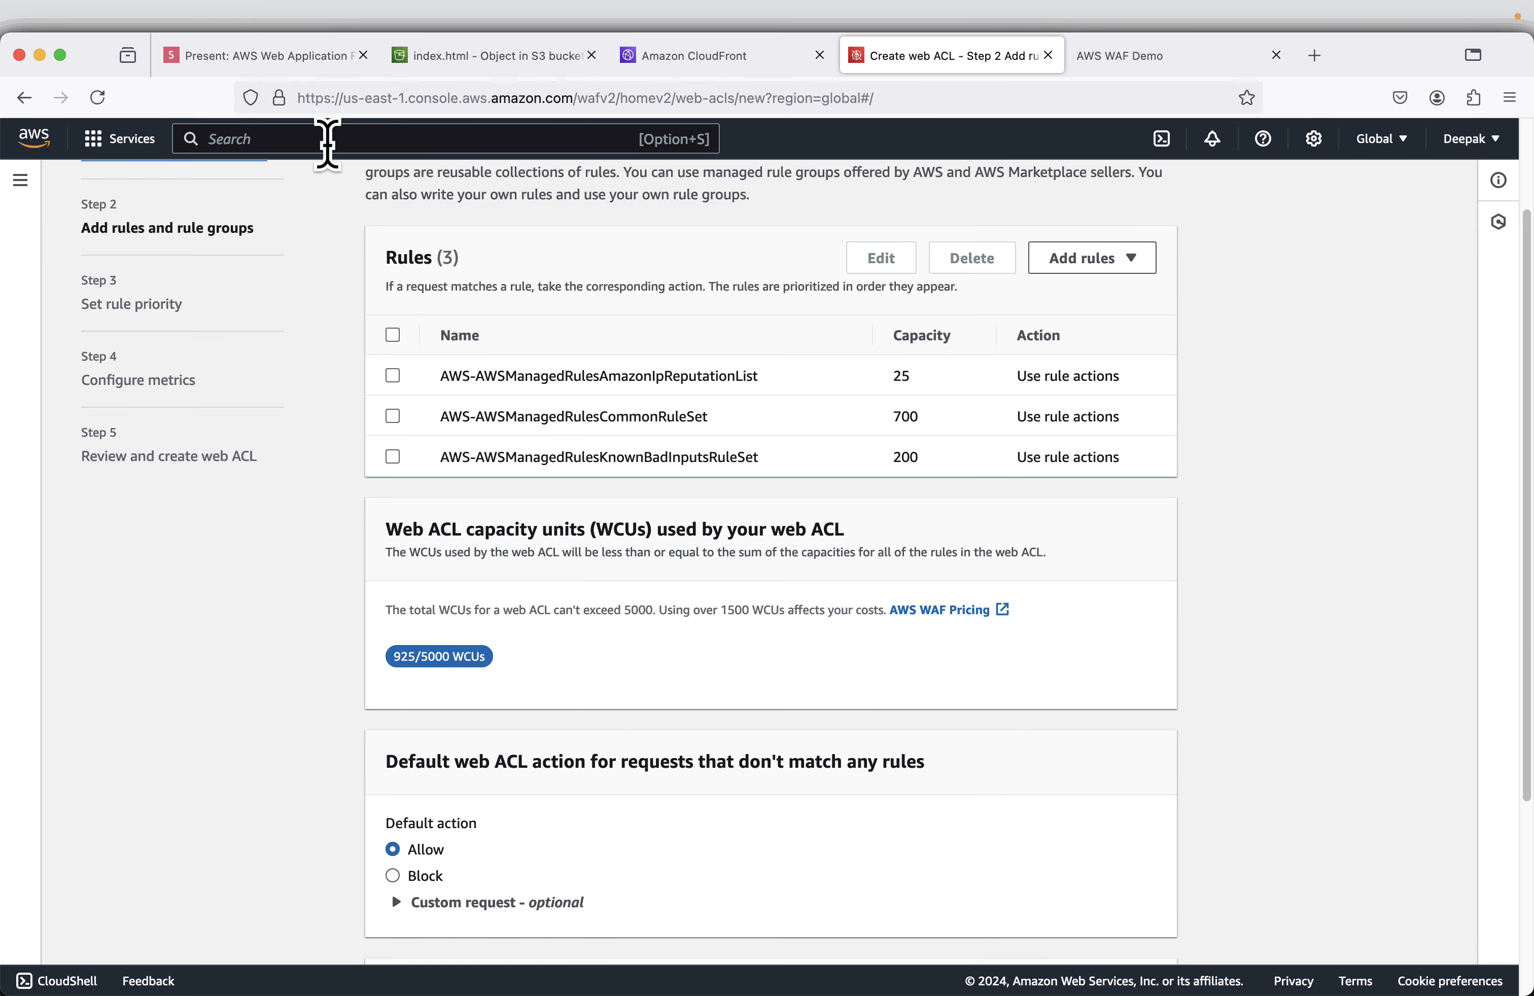
# Advance the presentation to the "Add Custom Rule" slide, and start adding an own rule to the web ACL.
pyautogui.click(308, 63)
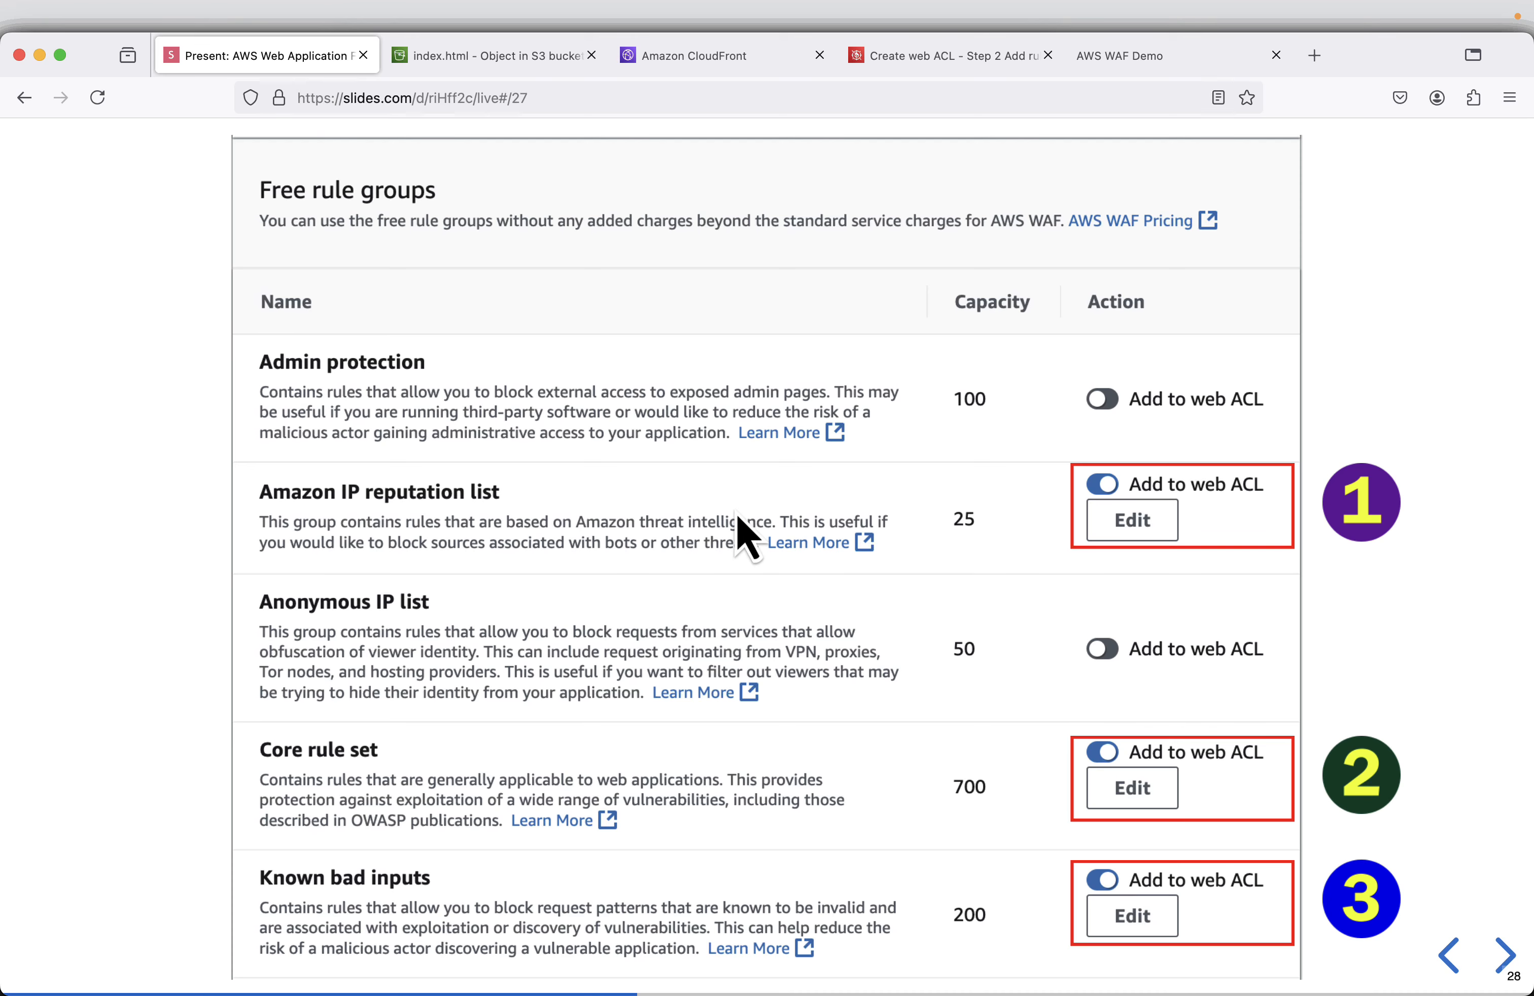
pyautogui.press('Right')
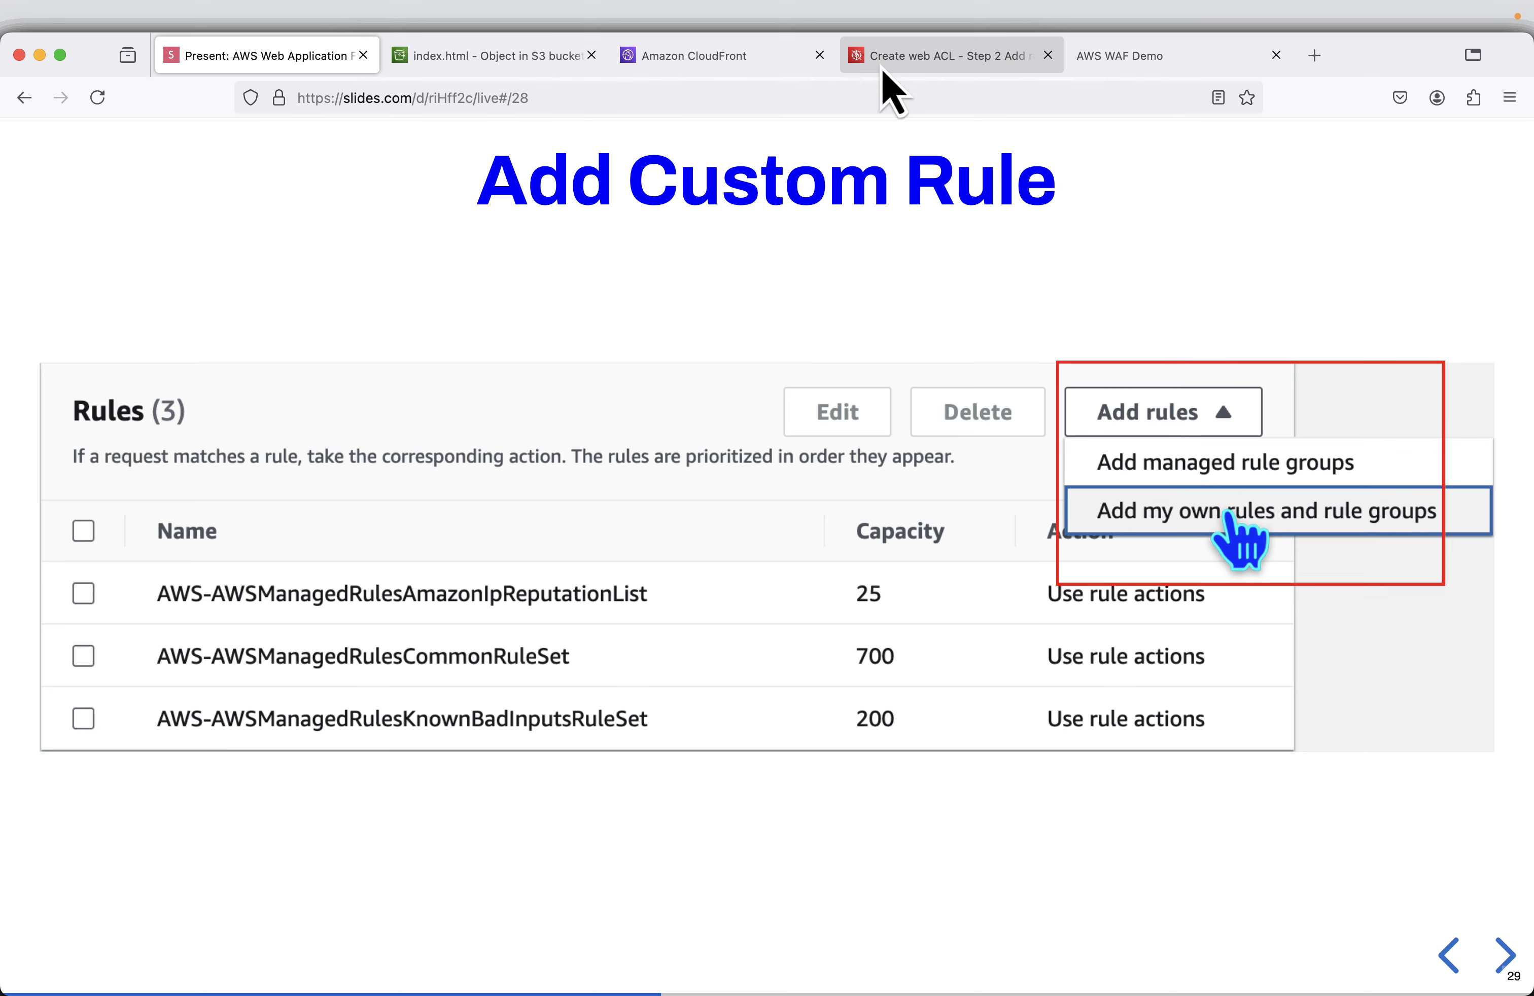
pyautogui.click(898, 57)
pyautogui.click(1135, 274)
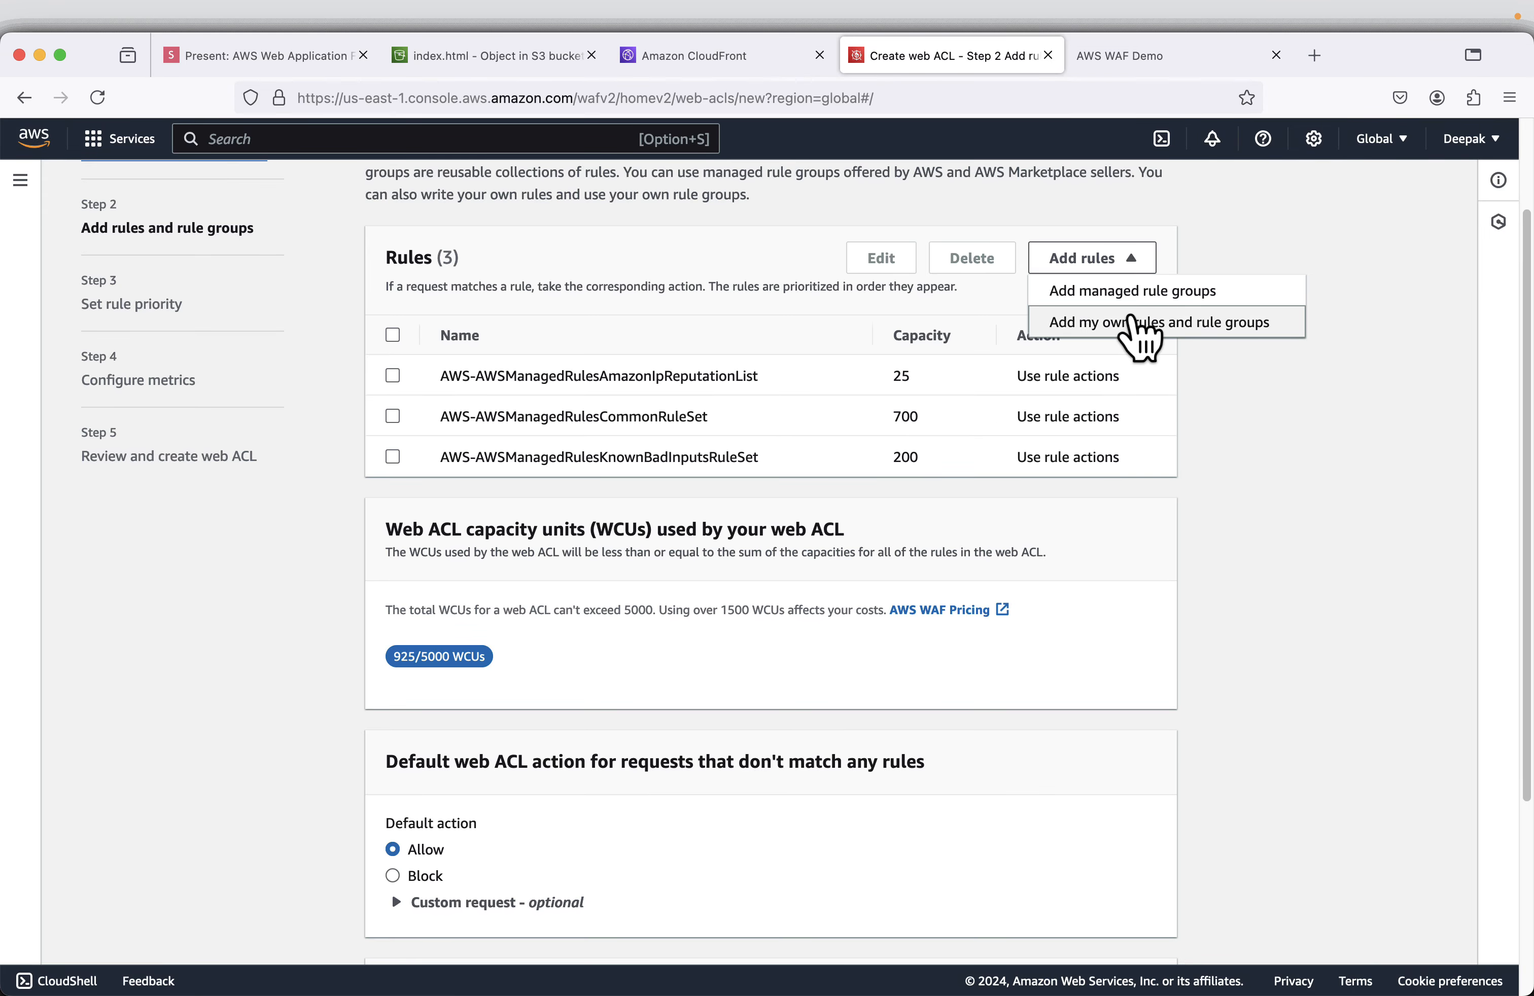
pyautogui.click(1139, 320)
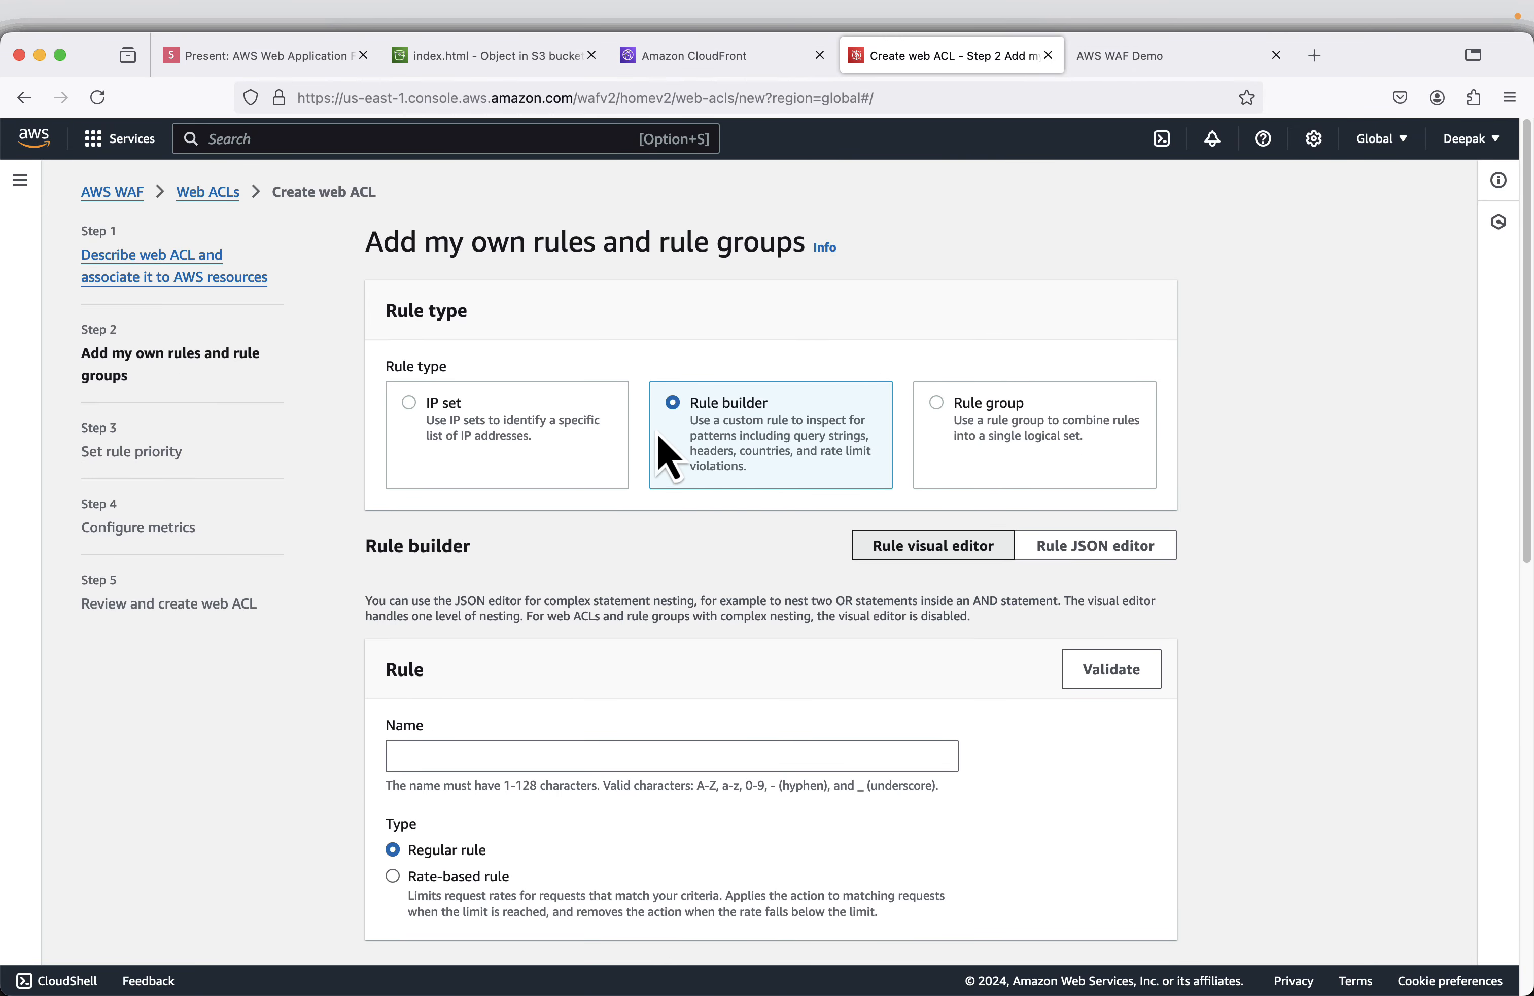
# Advance the presentation to the rule builder slide, copy the rule name, and name the custom rule BlockSQLInjection.
pyautogui.click(522, 763)
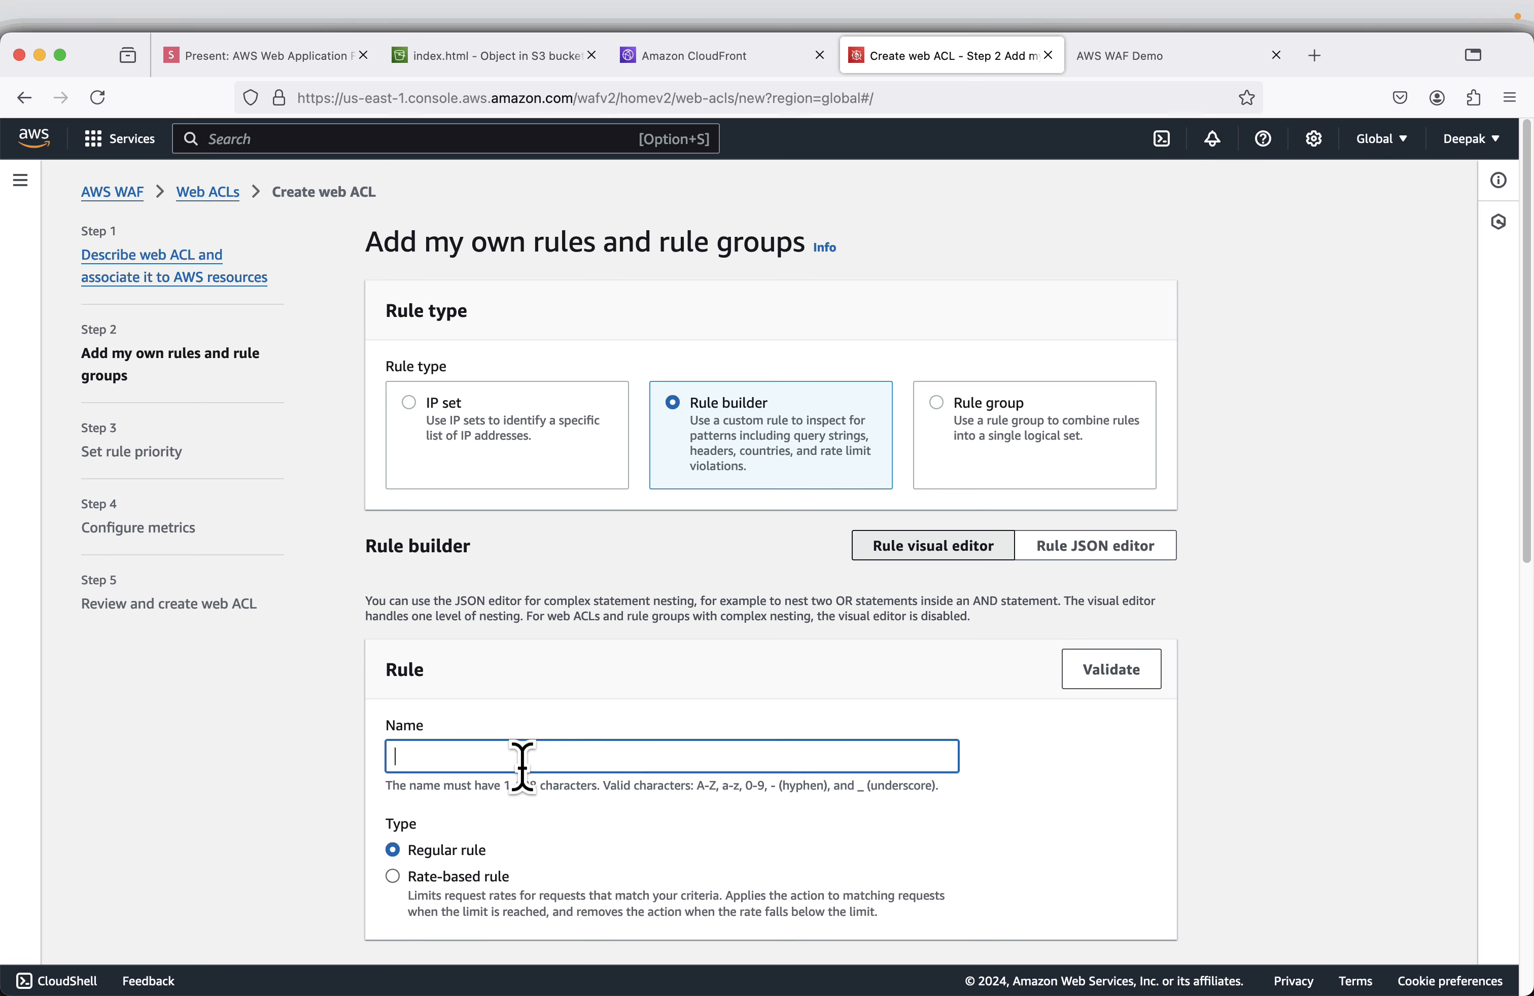
pyautogui.click(257, 55)
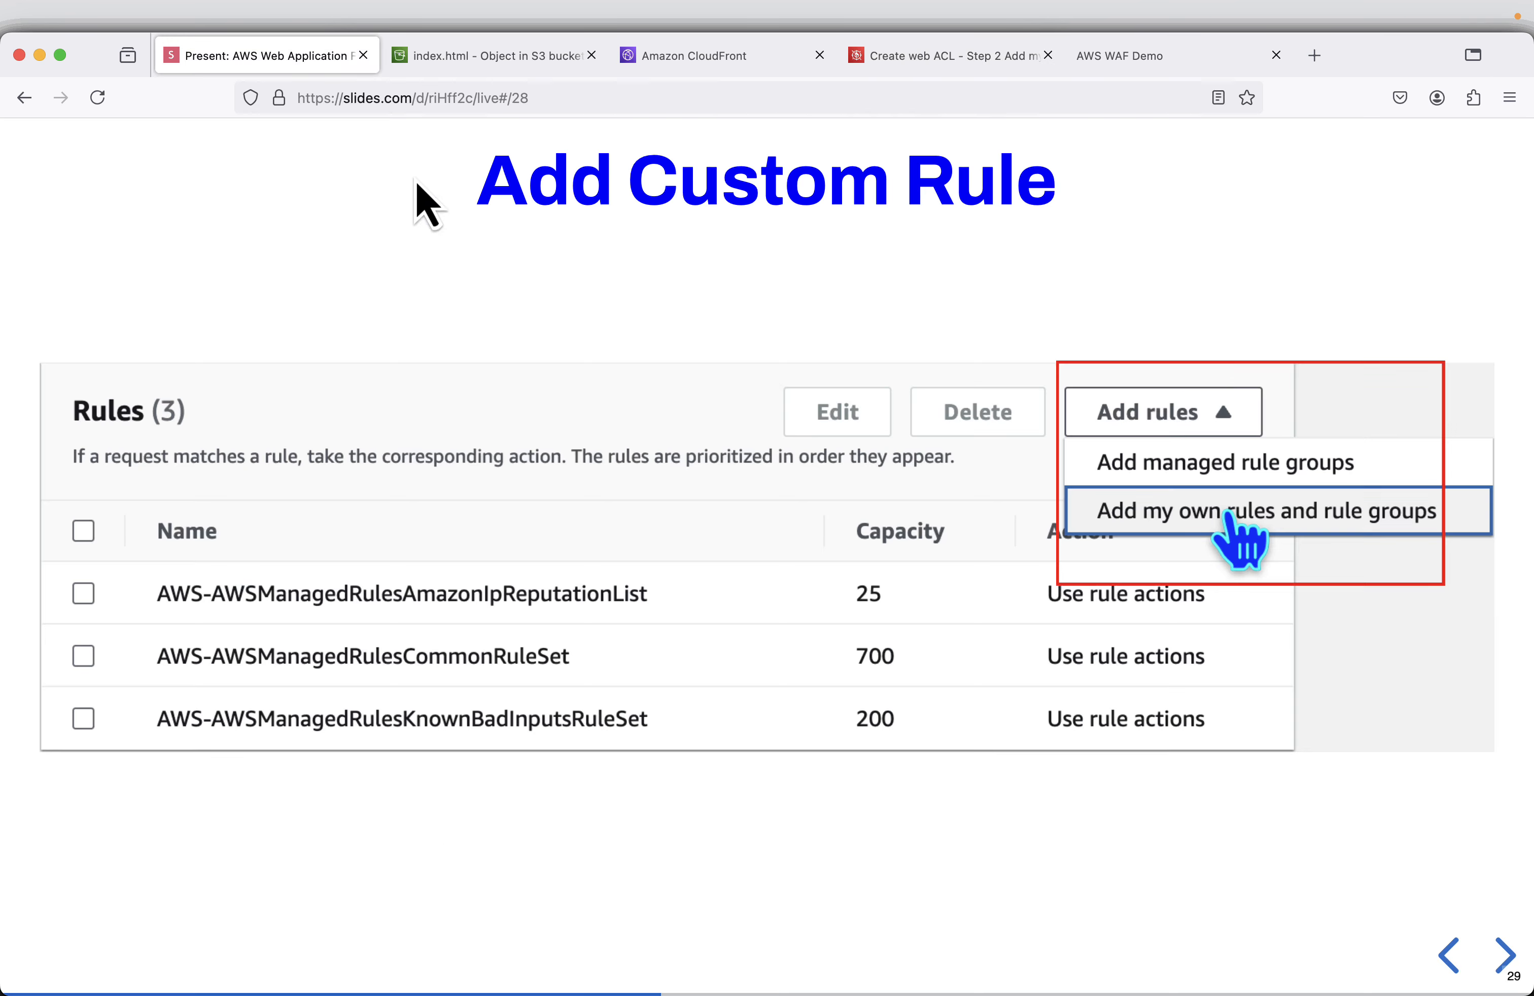
pyautogui.press('Right')
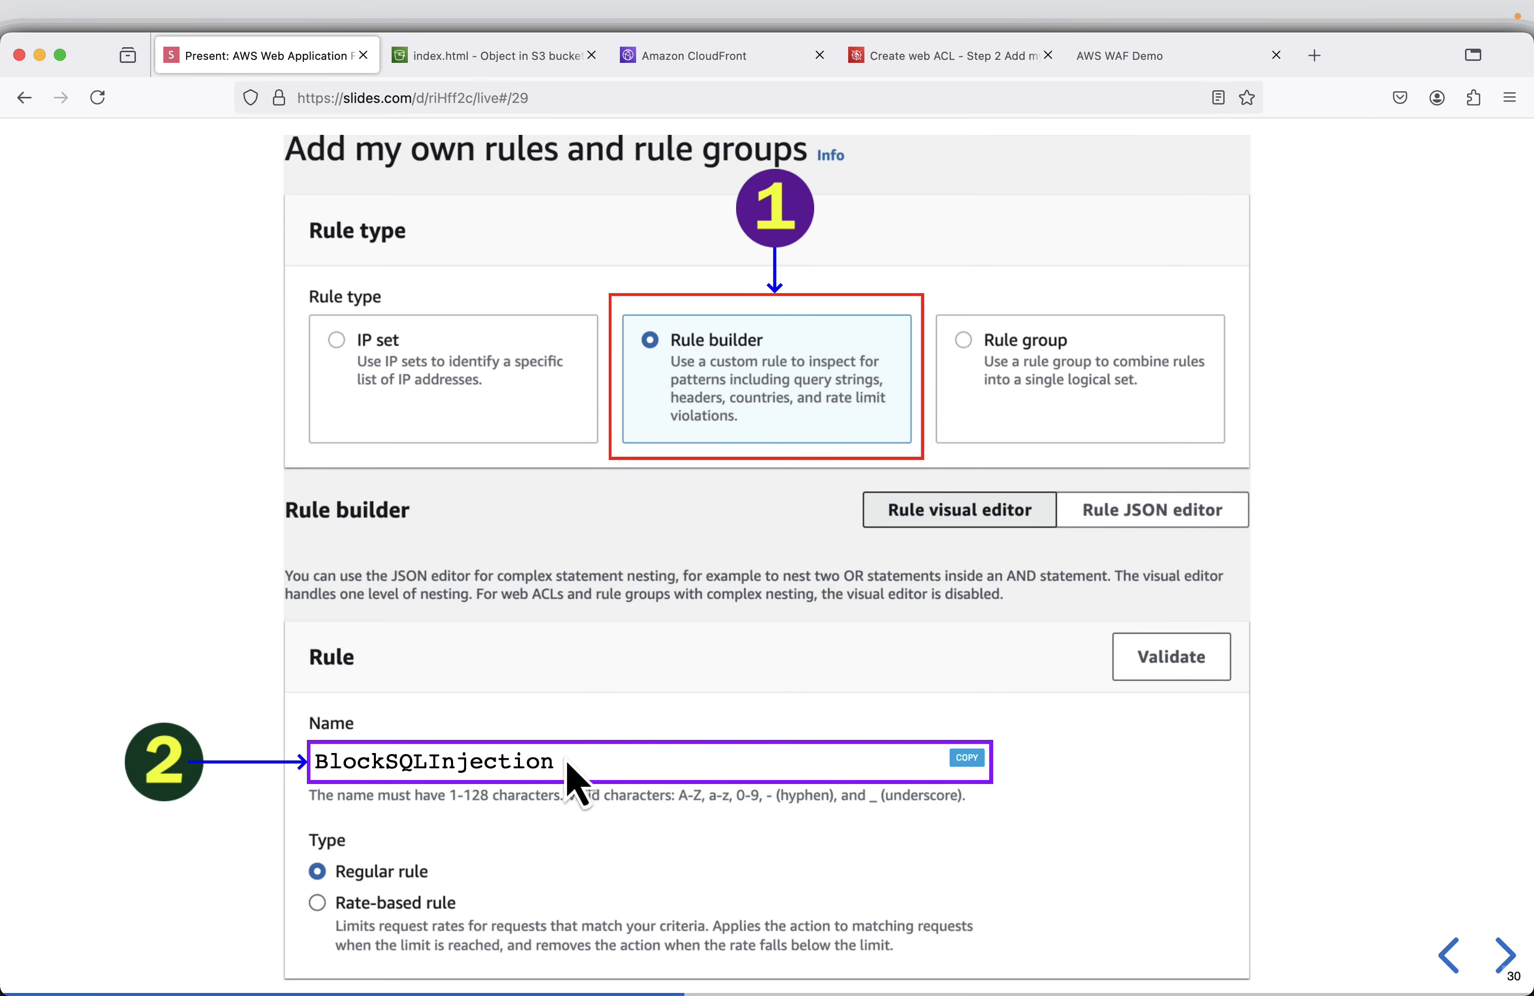
pyautogui.moveTo(984, 779)
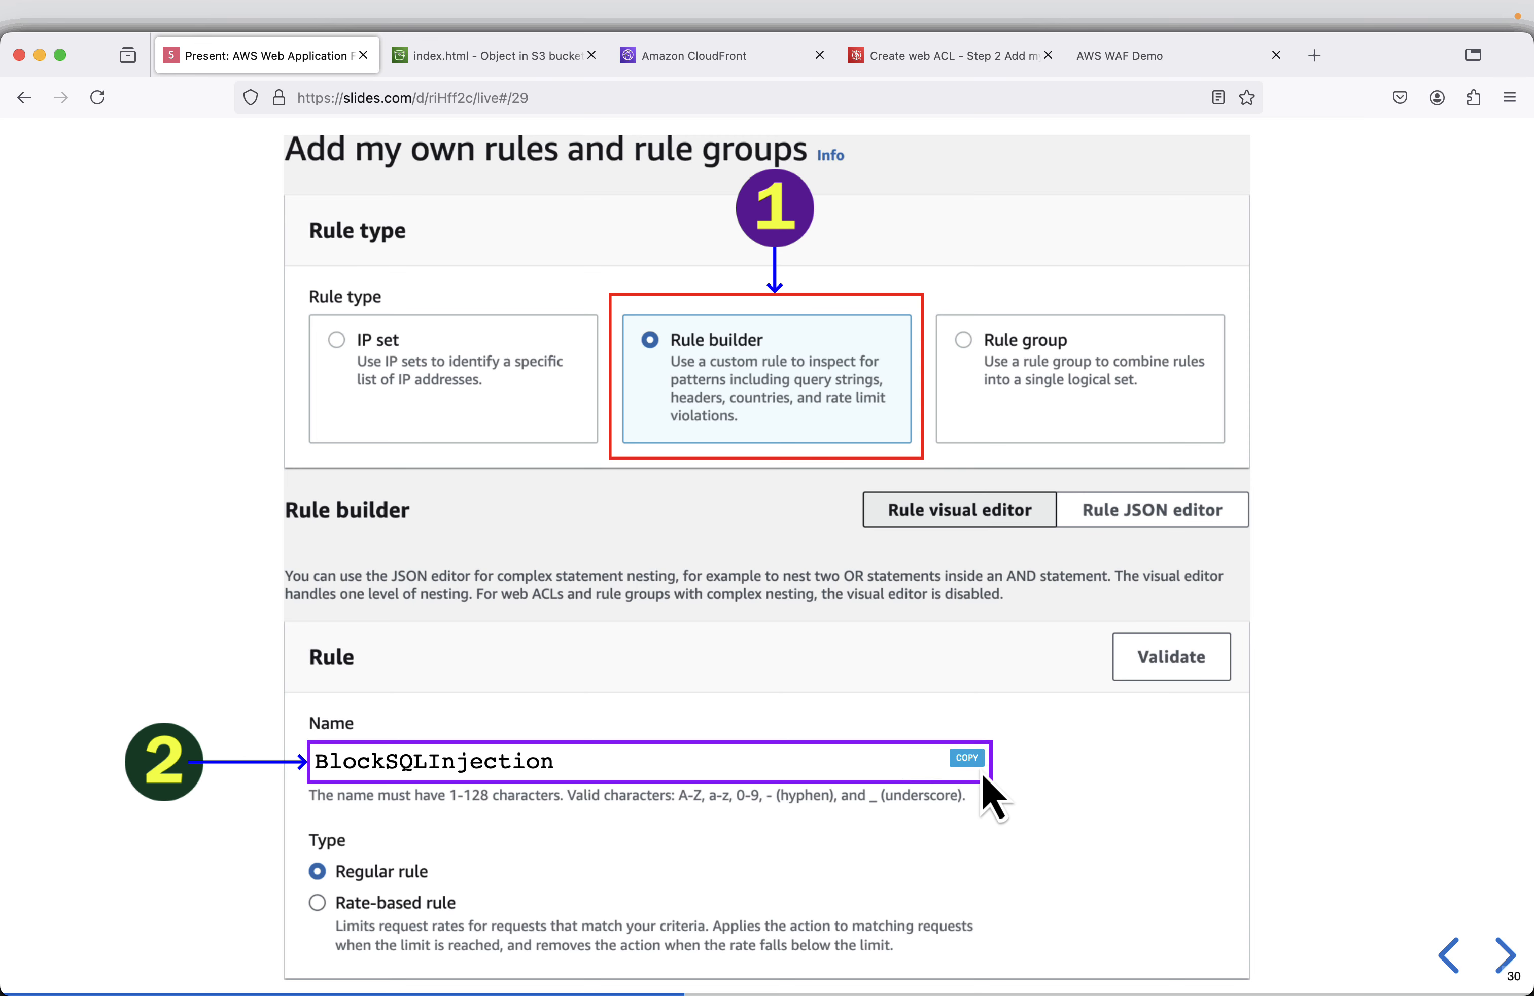
pyautogui.click(939, 57)
pyautogui.rightClick(484, 793)
pyautogui.rightClick(414, 764)
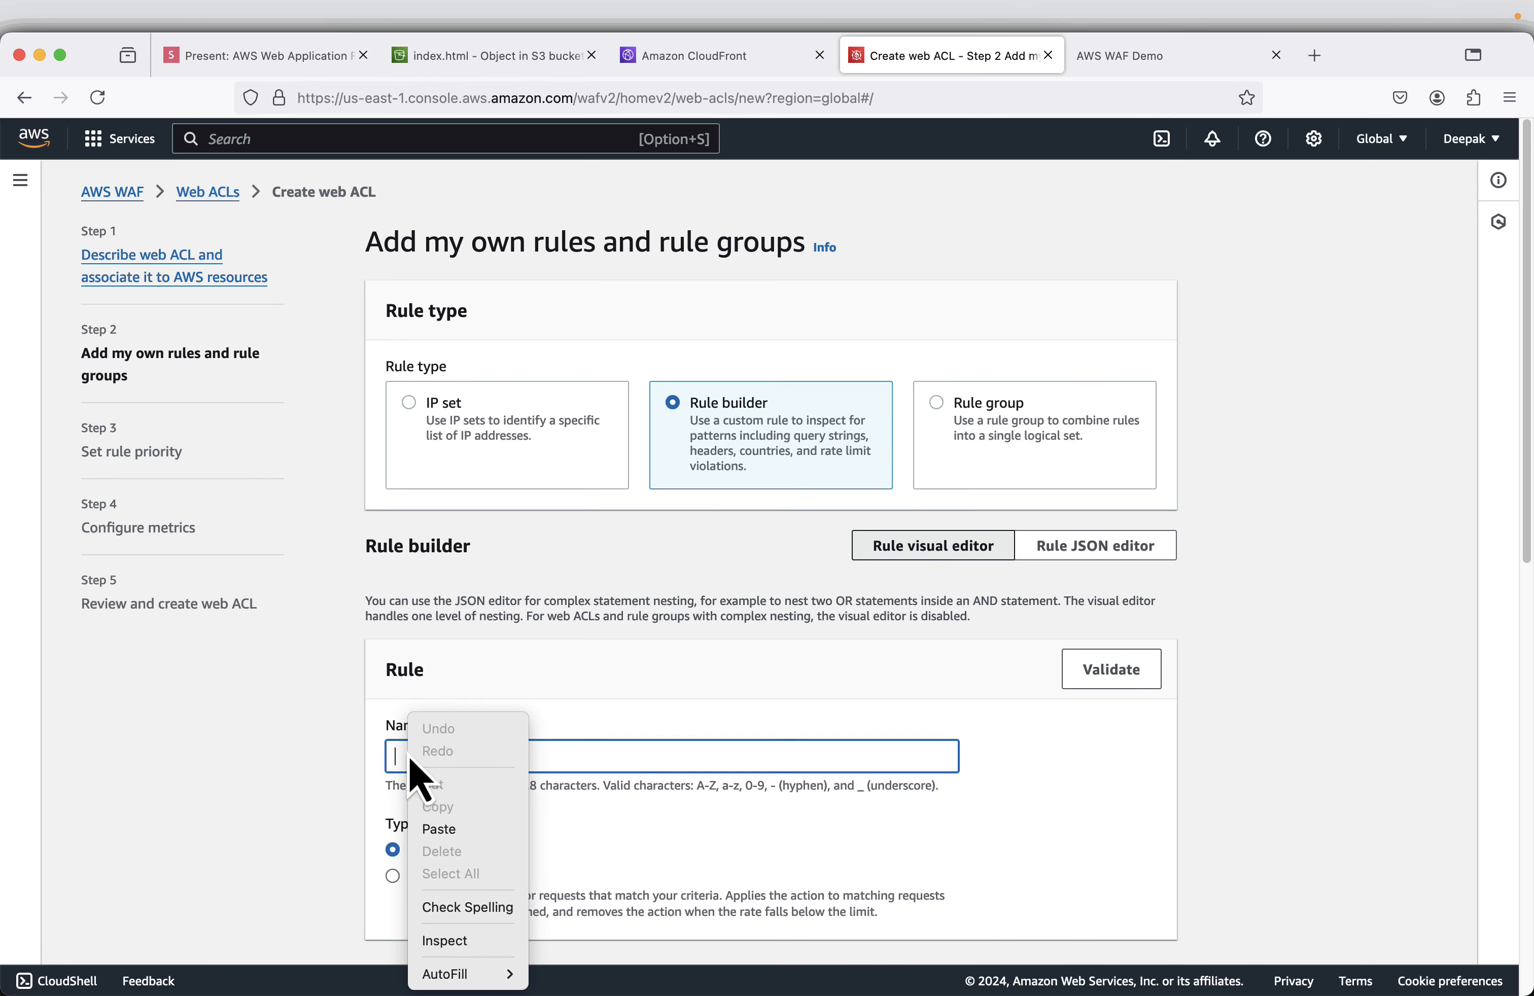
pyautogui.click(445, 829)
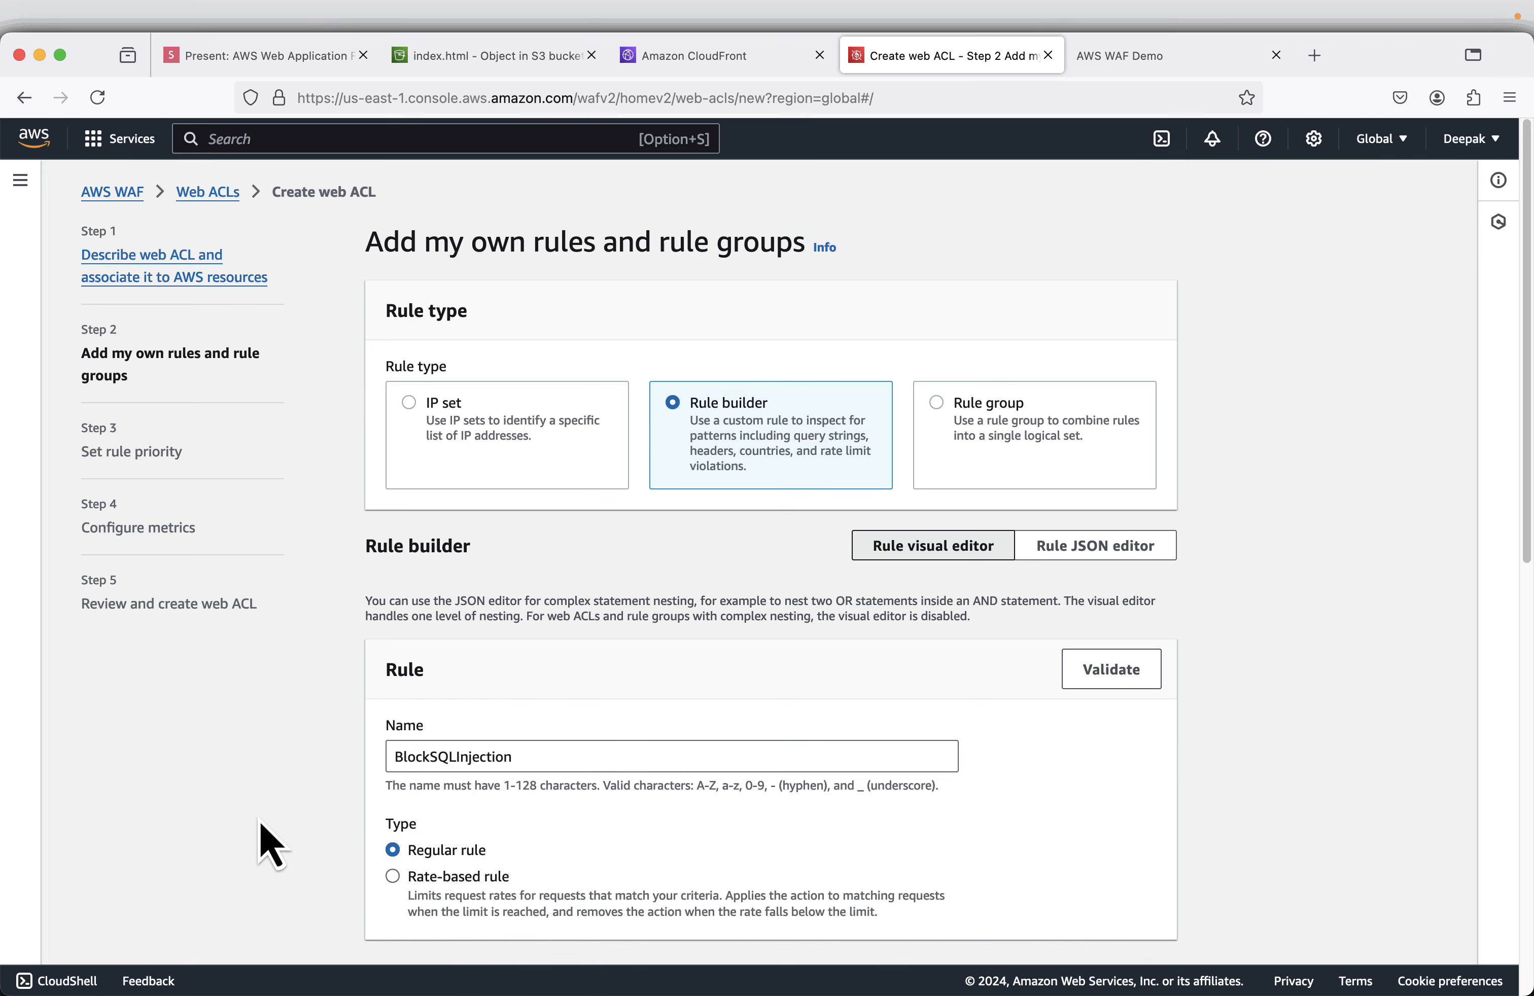
# Set the BlockSQLInjection rule's statement to inspect the query string.
pyautogui.scroll(-5, 262, 834)
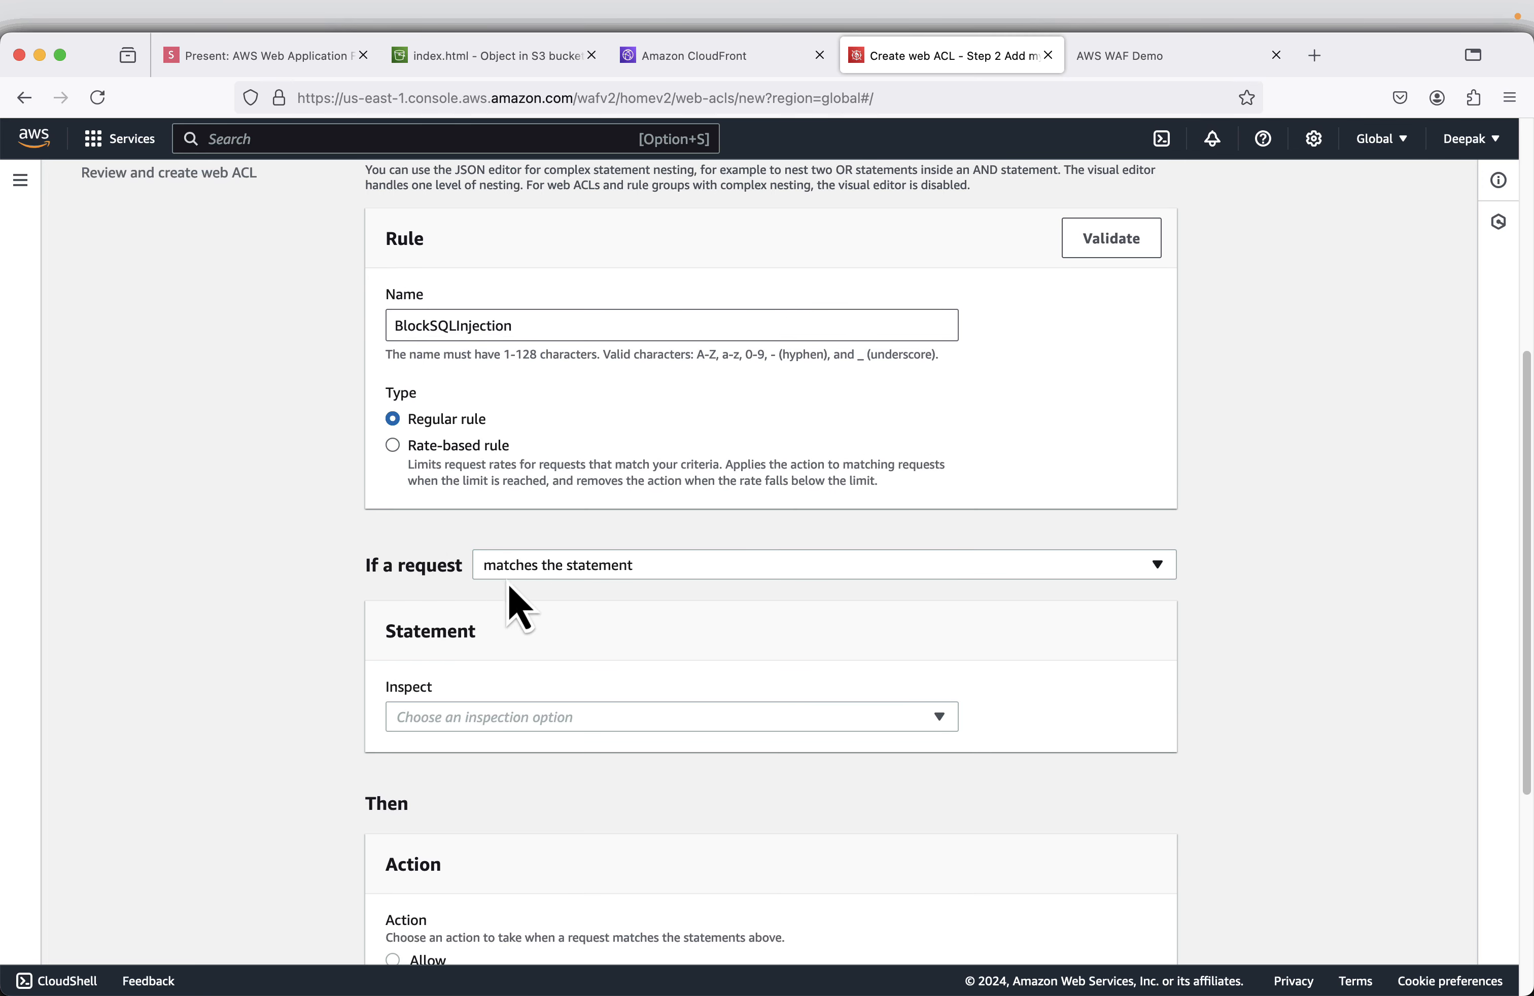
pyautogui.click(525, 726)
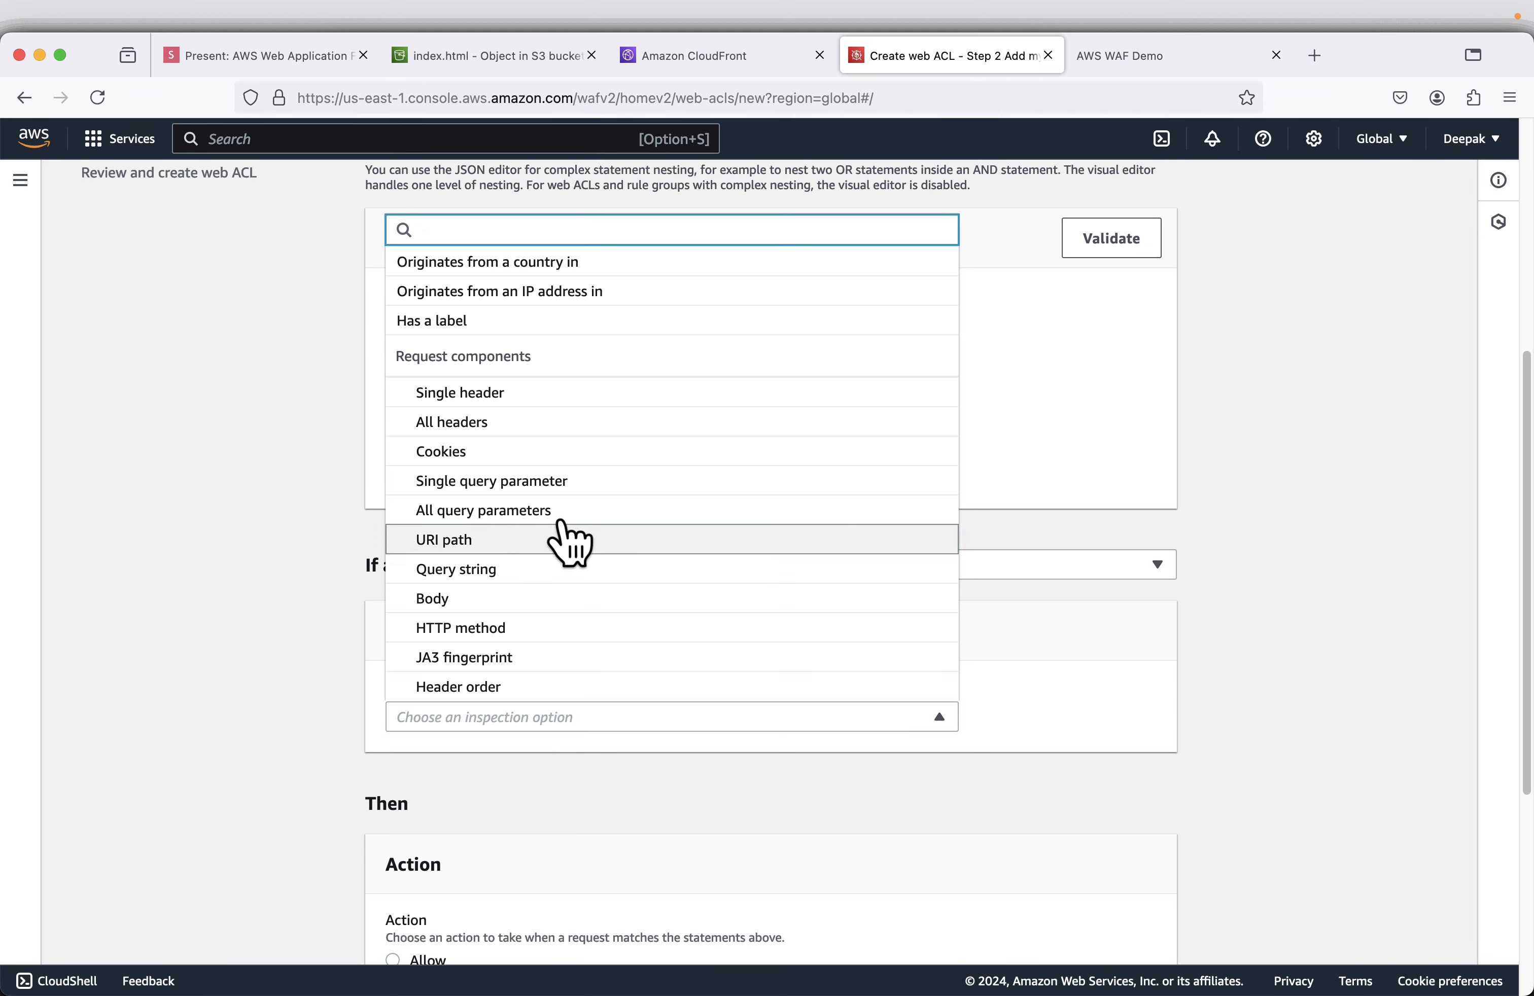
pyautogui.click(556, 571)
# Advance the presentation to the statement slide, and set the BlockSQLInjection statement to inspect All query parameters.
pyautogui.click(260, 58)
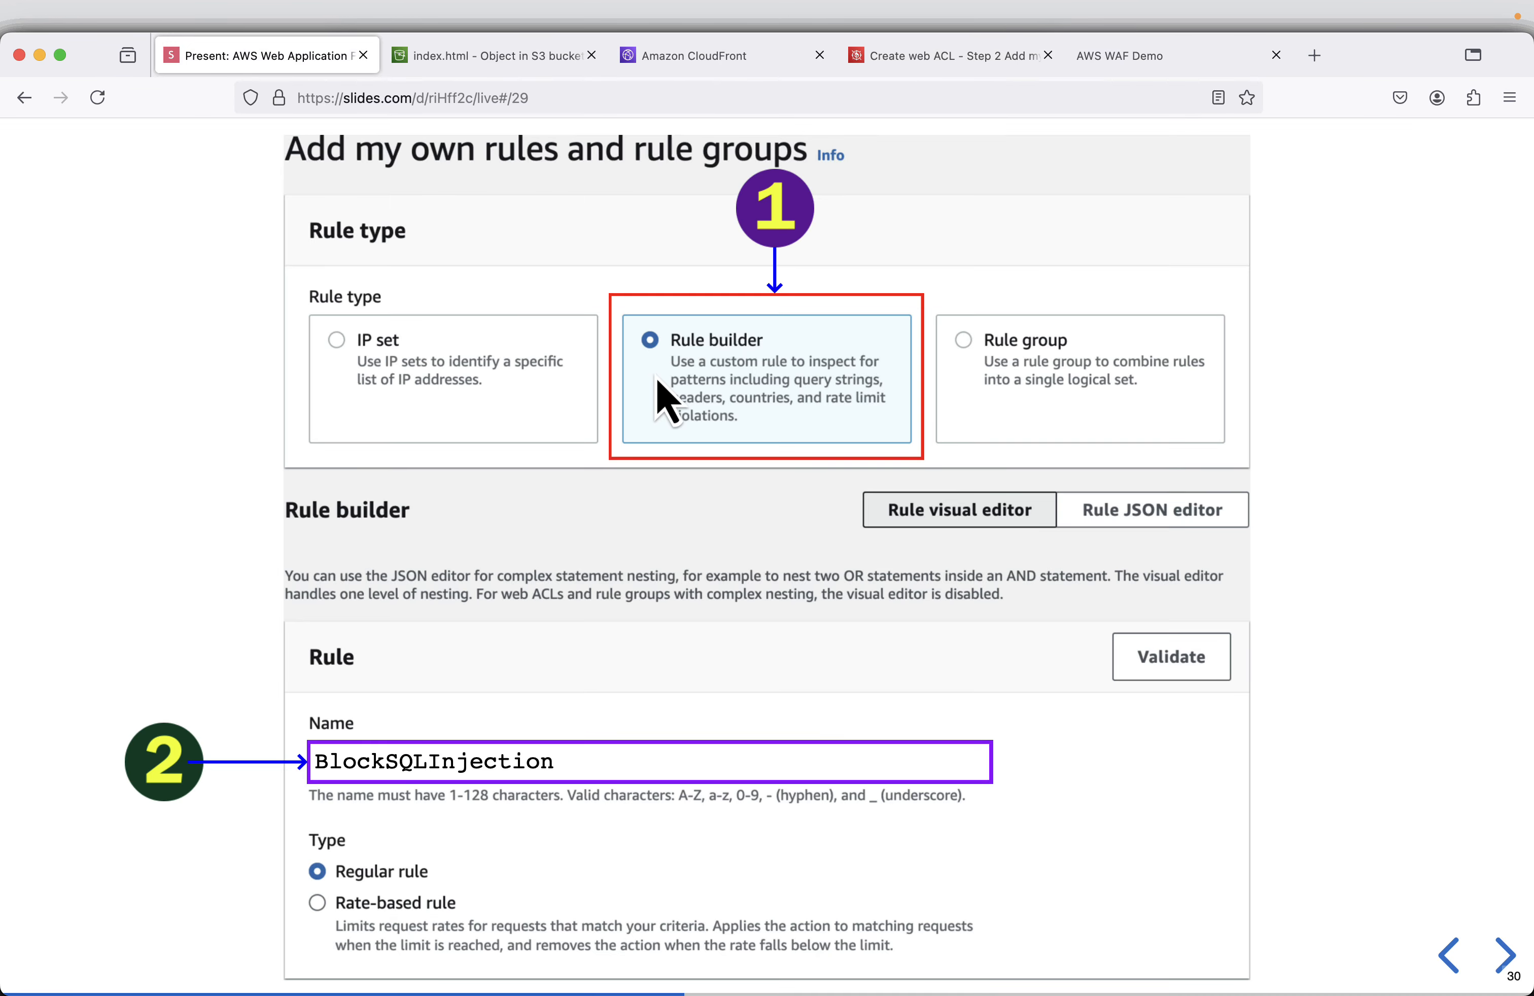
pyautogui.press('Right')
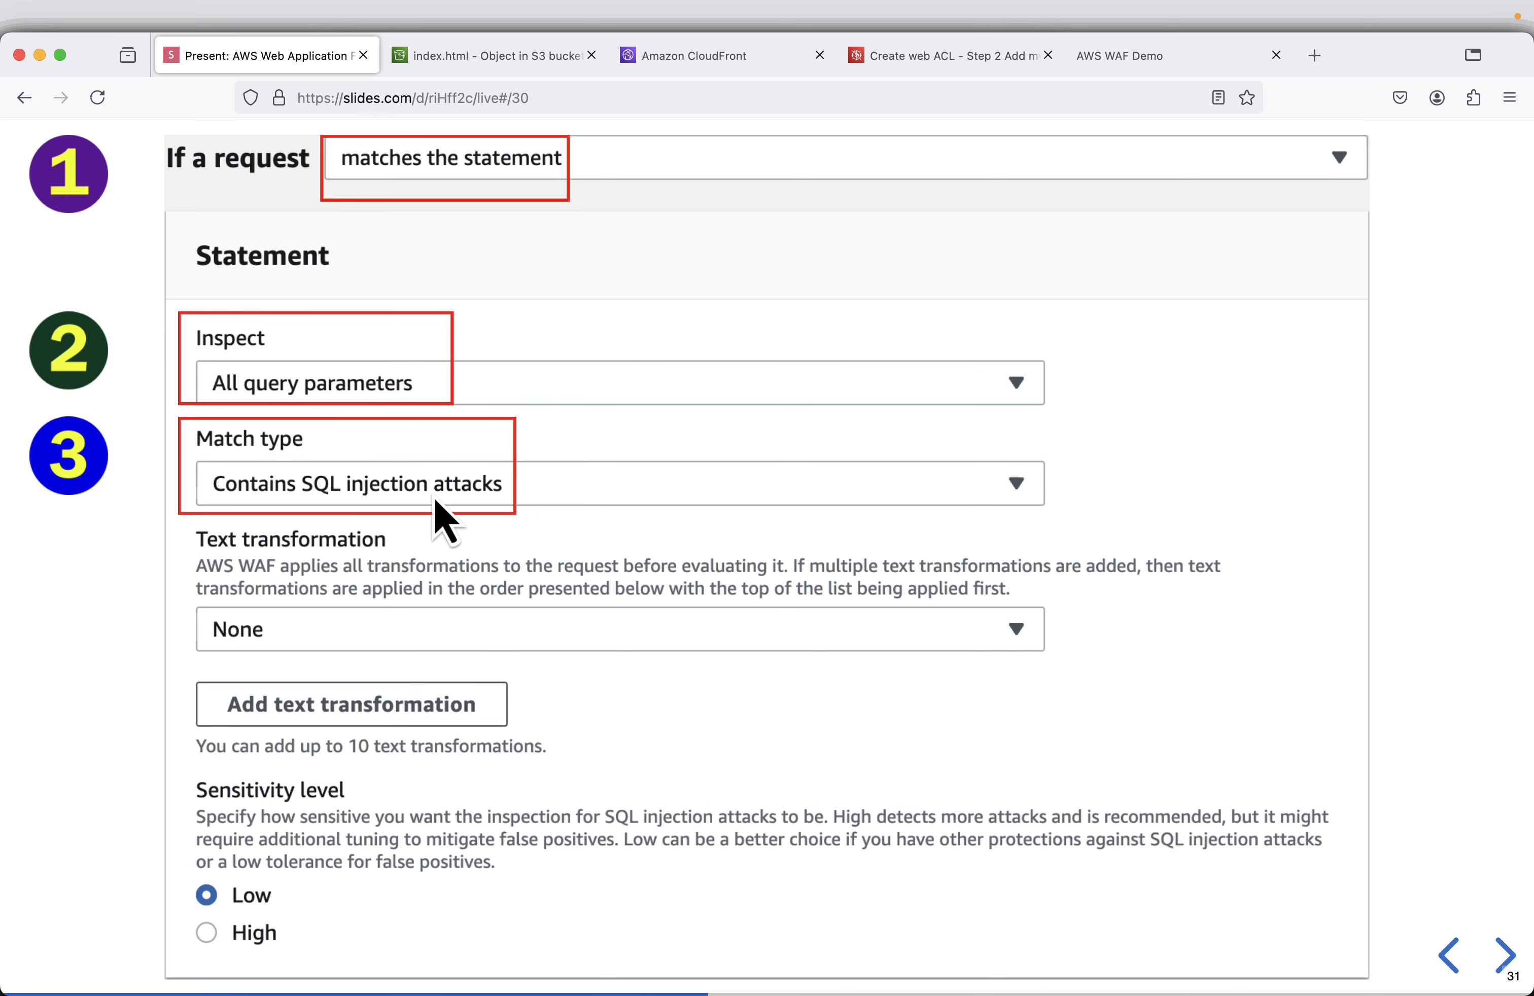
pyautogui.click(943, 63)
pyautogui.click(660, 714)
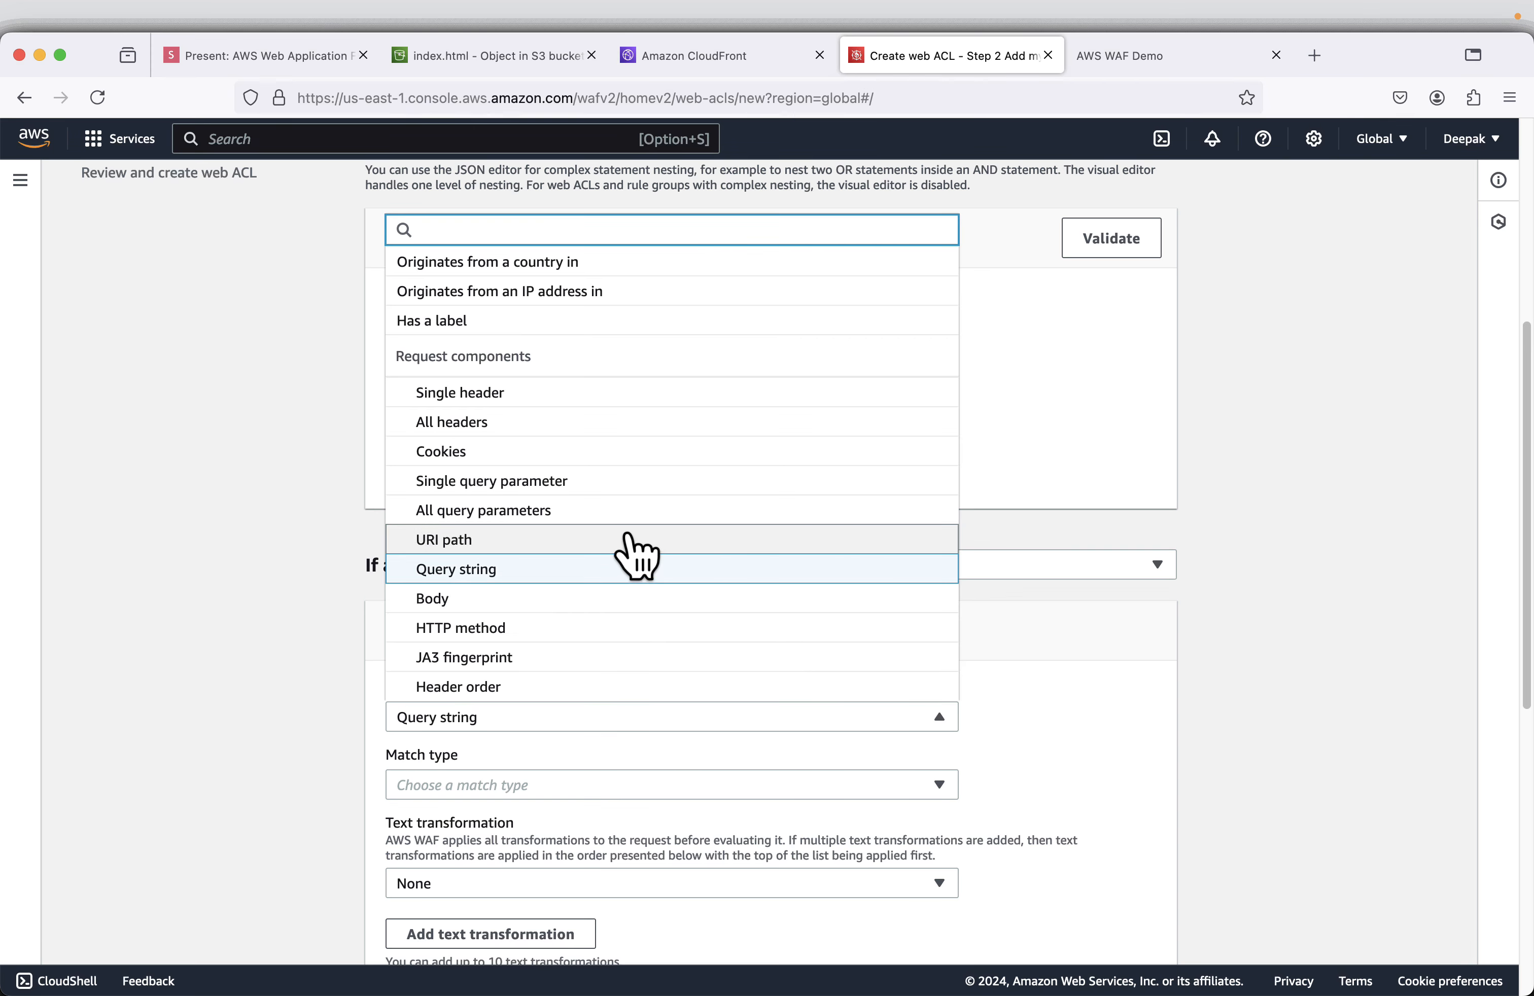
pyautogui.click(627, 512)
# Recheck the statement slide in the presentation, and set the statement's match type to Contains SQL injection attacks.
pyautogui.scroll(-3, 1211, 733)
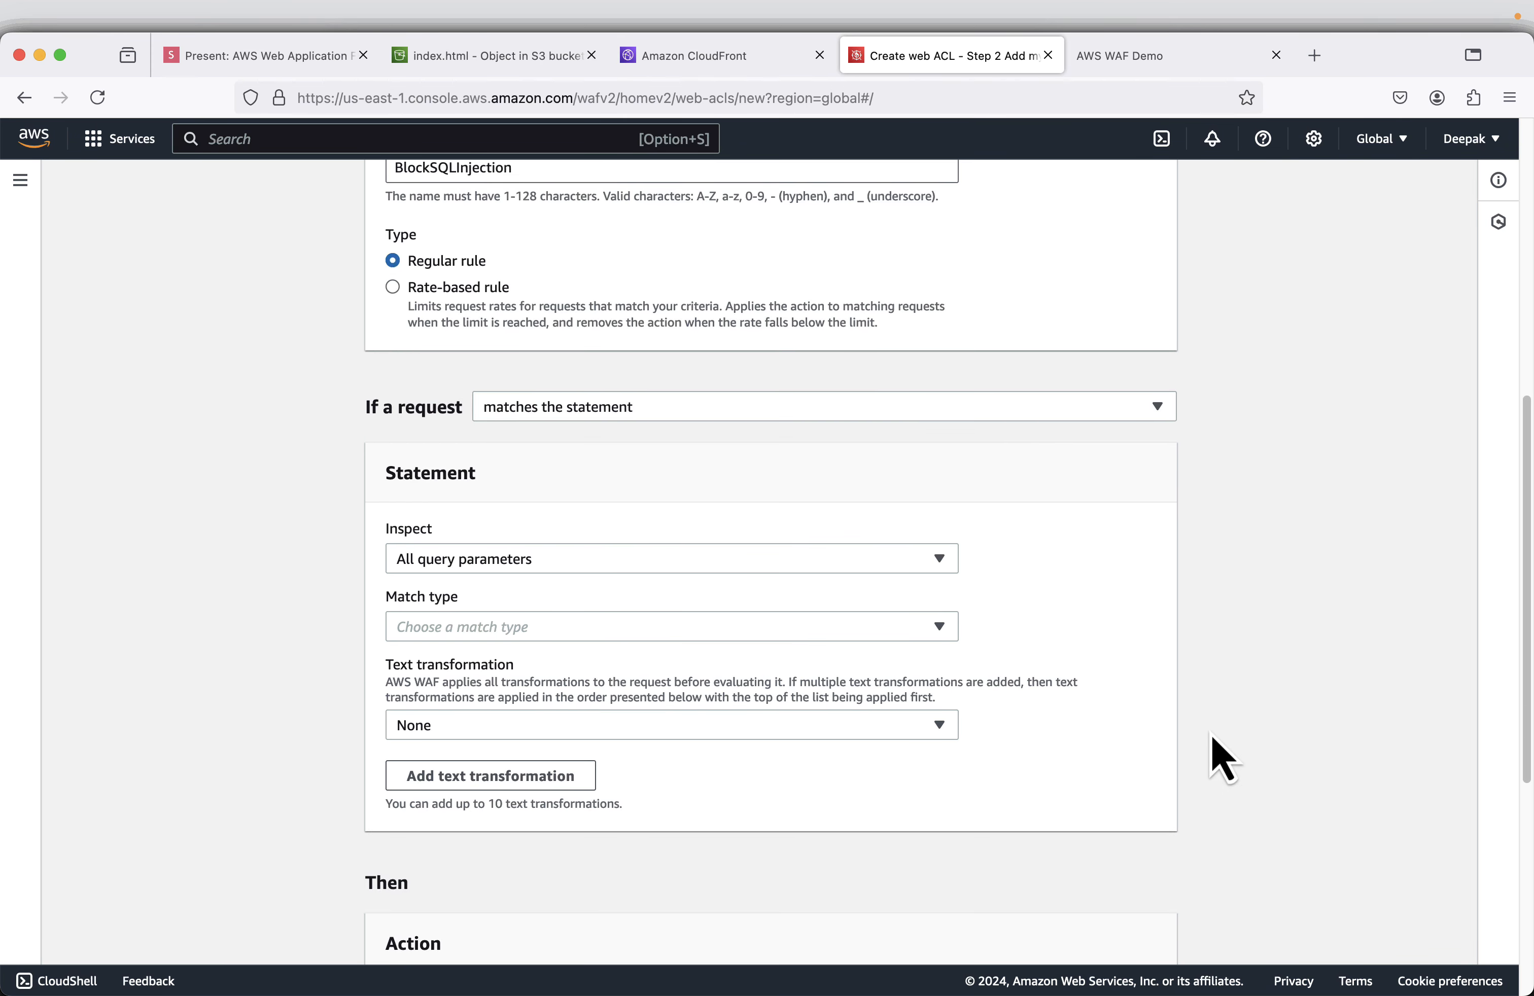
pyautogui.click(608, 631)
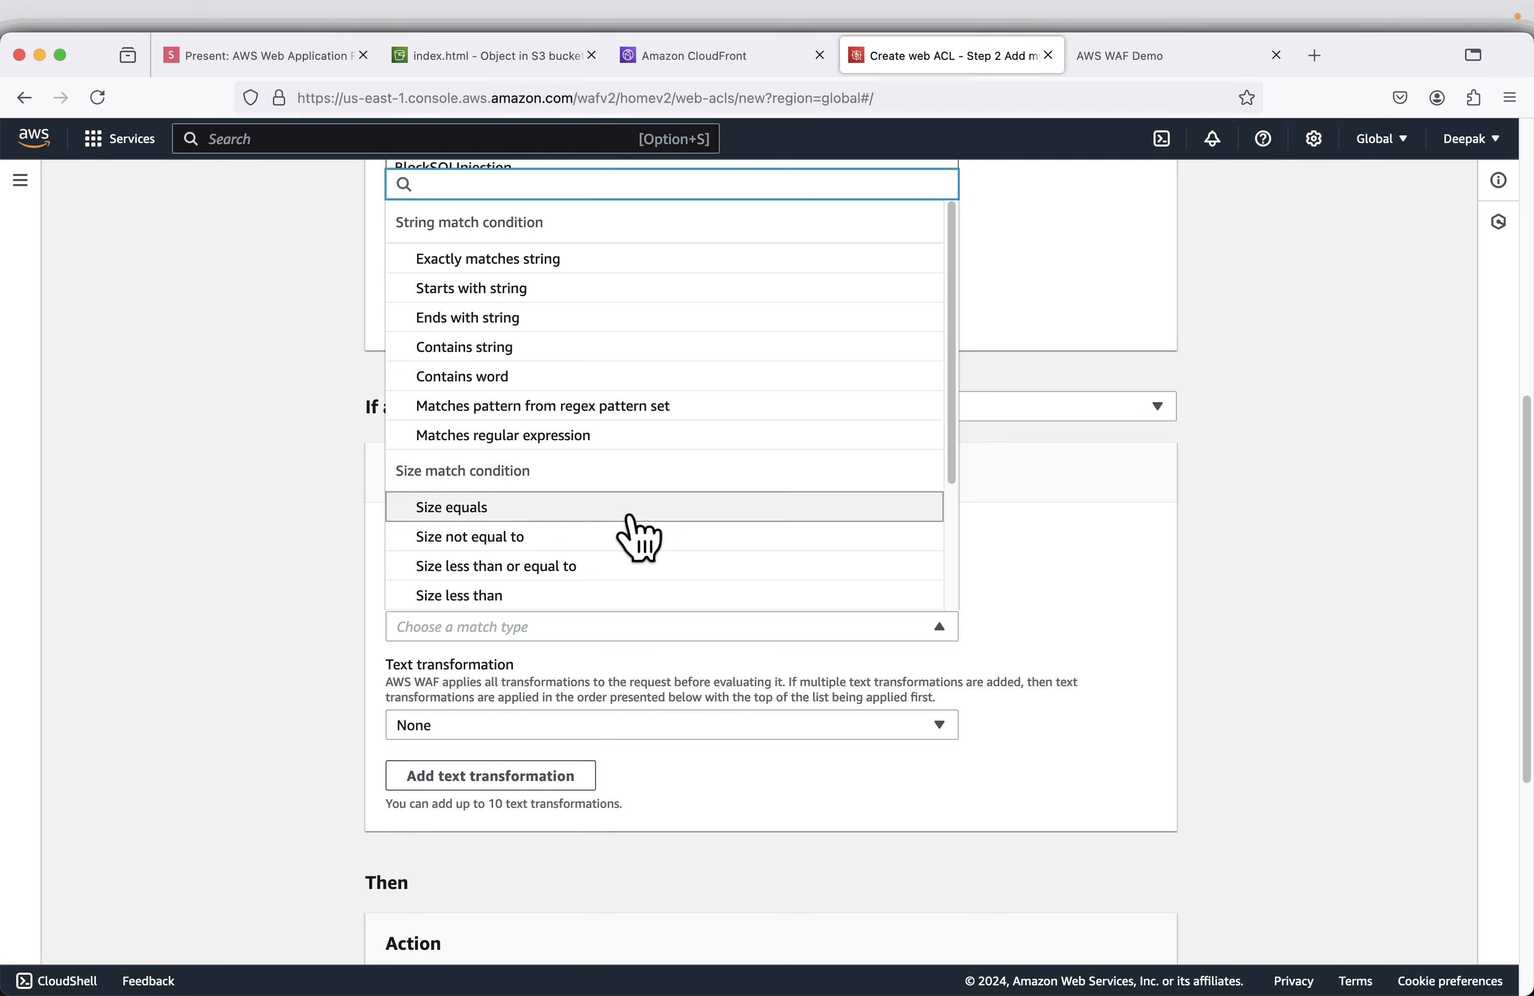
pyautogui.click(274, 59)
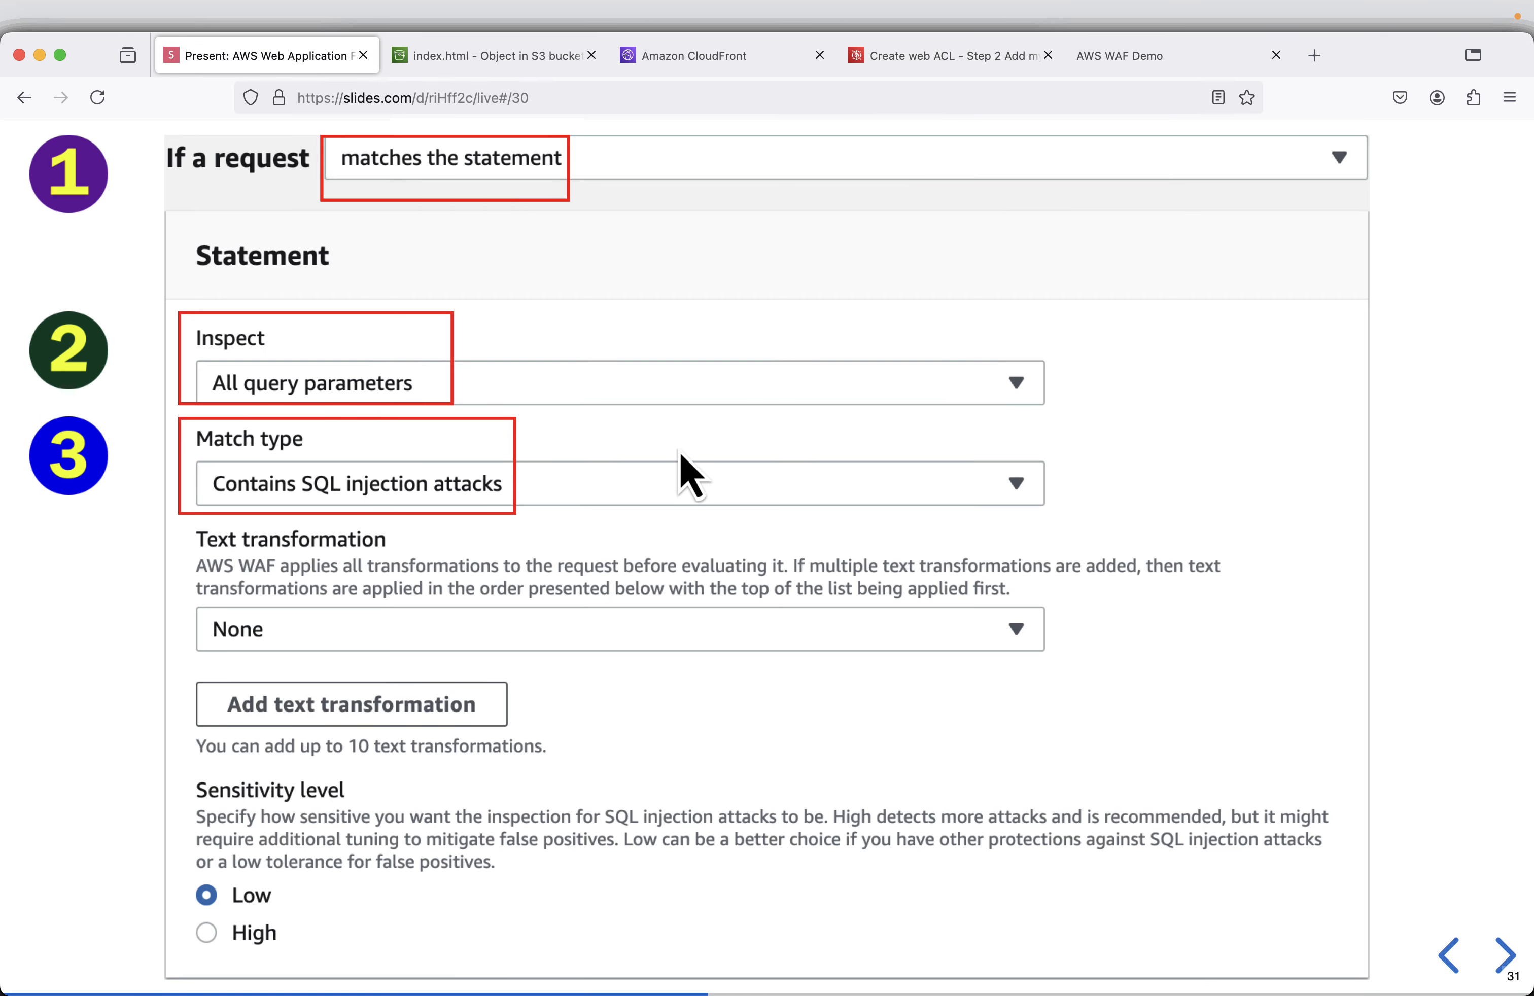
pyautogui.click(918, 59)
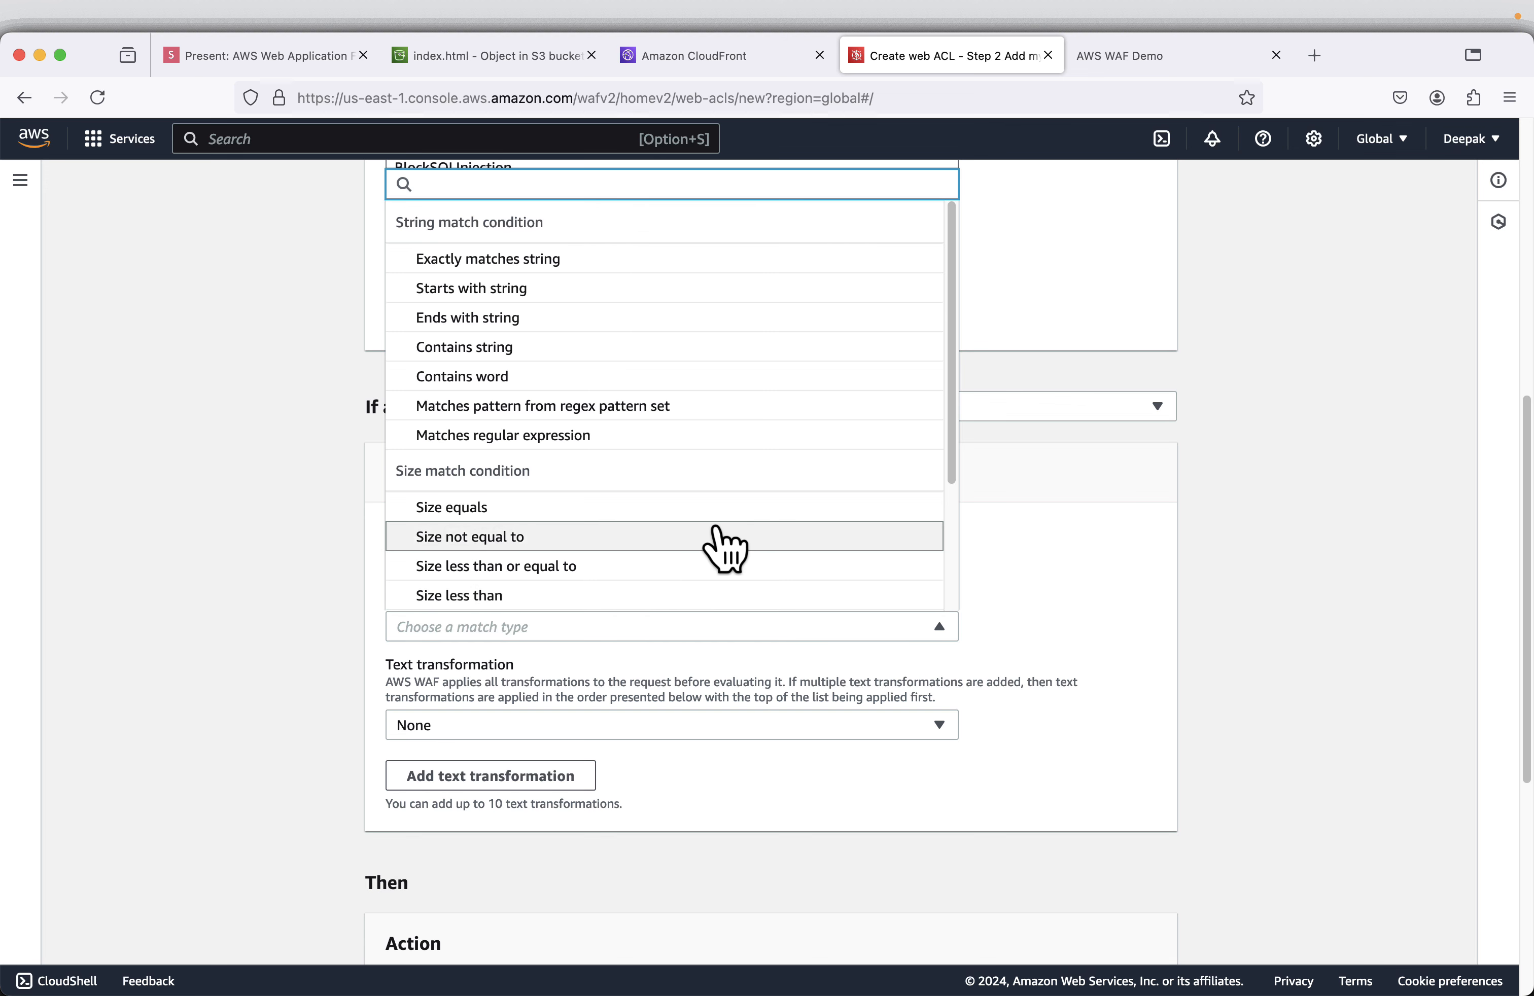
pyautogui.scroll(-4, 649, 456)
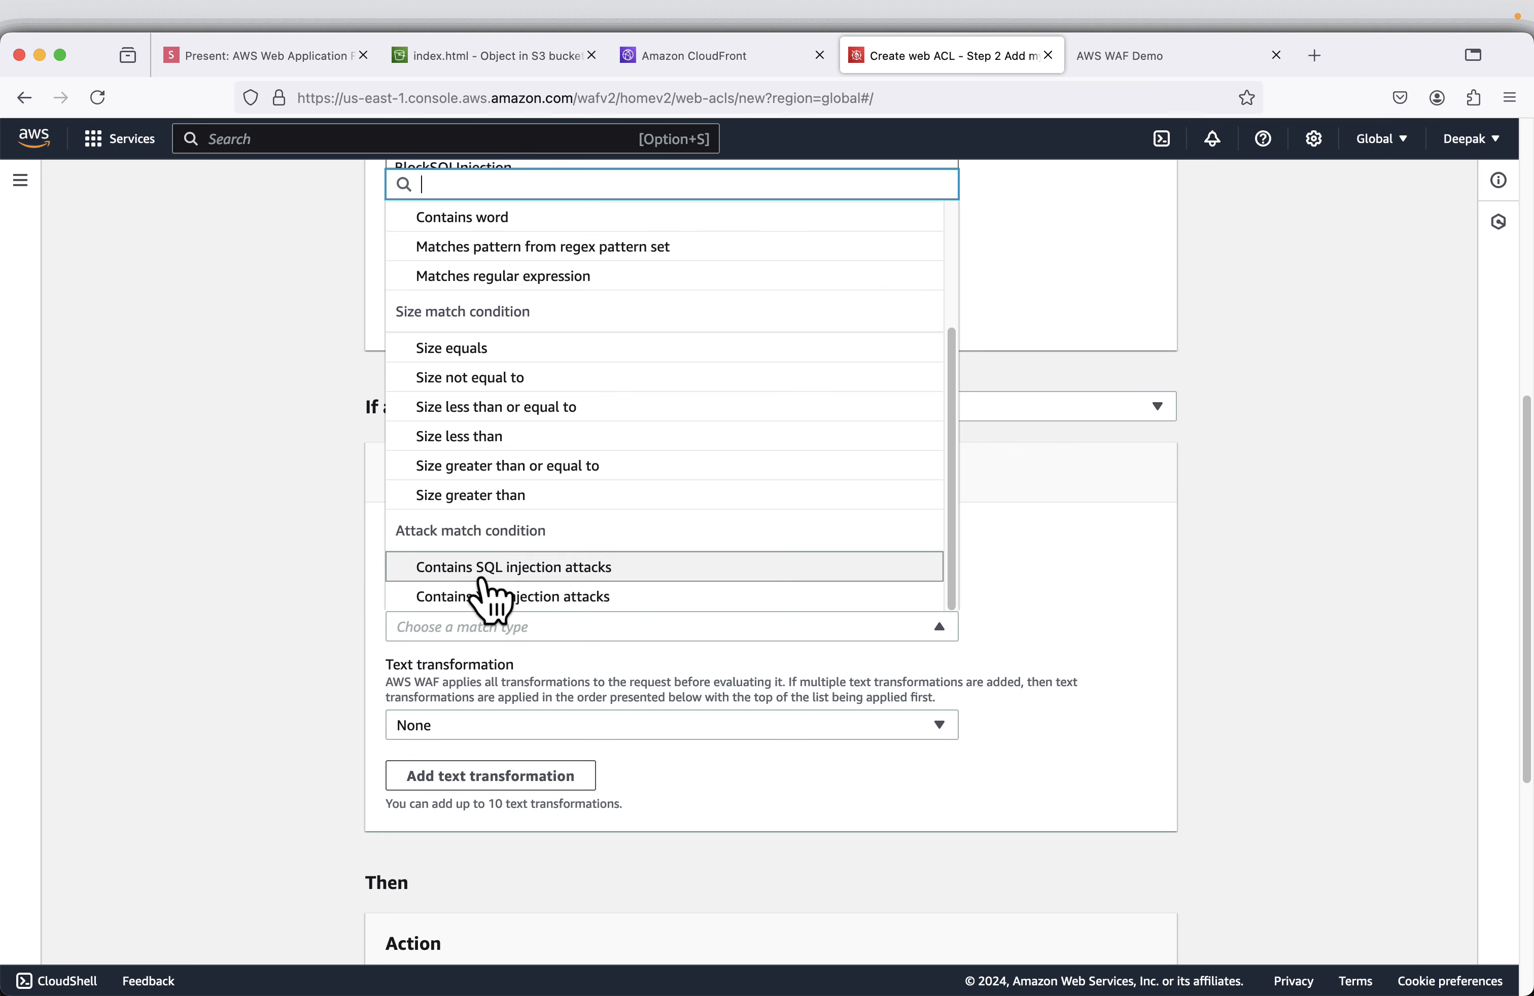
pyautogui.click(542, 569)
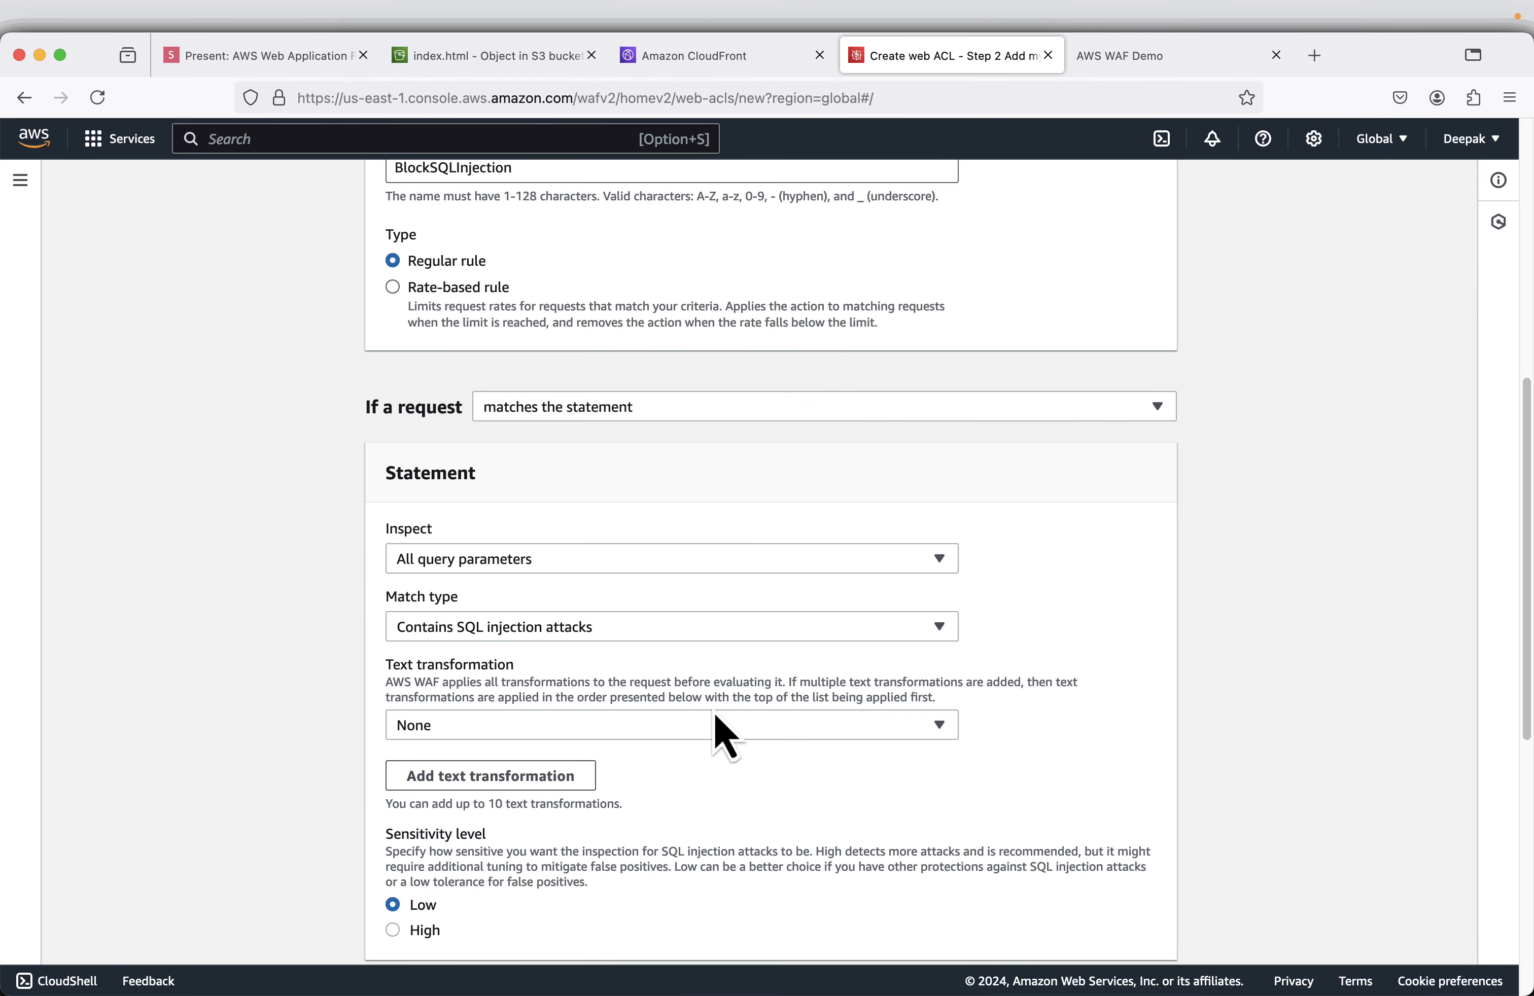
# Add the BlockSQLInjection rule to the web ACL, keeping the low sensitivity level and the Block action.
pyautogui.scroll(-3, 714, 716)
pyautogui.scroll(-4, 713, 714)
pyautogui.scroll(-2, 724, 738)
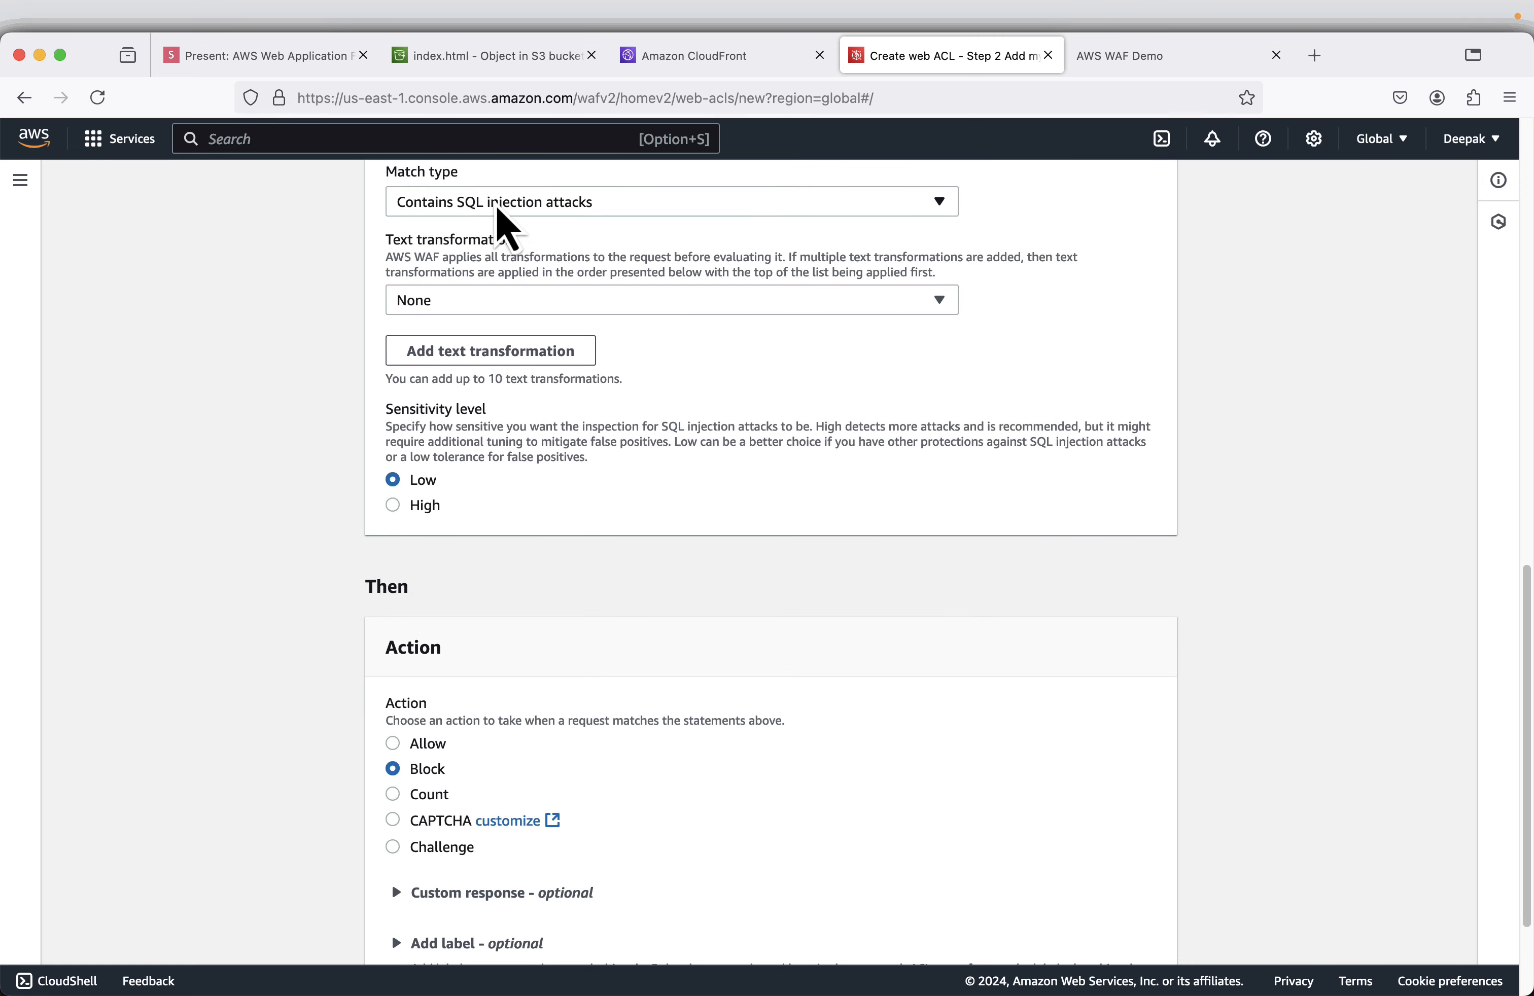
pyautogui.scroll(-3, 969, 555)
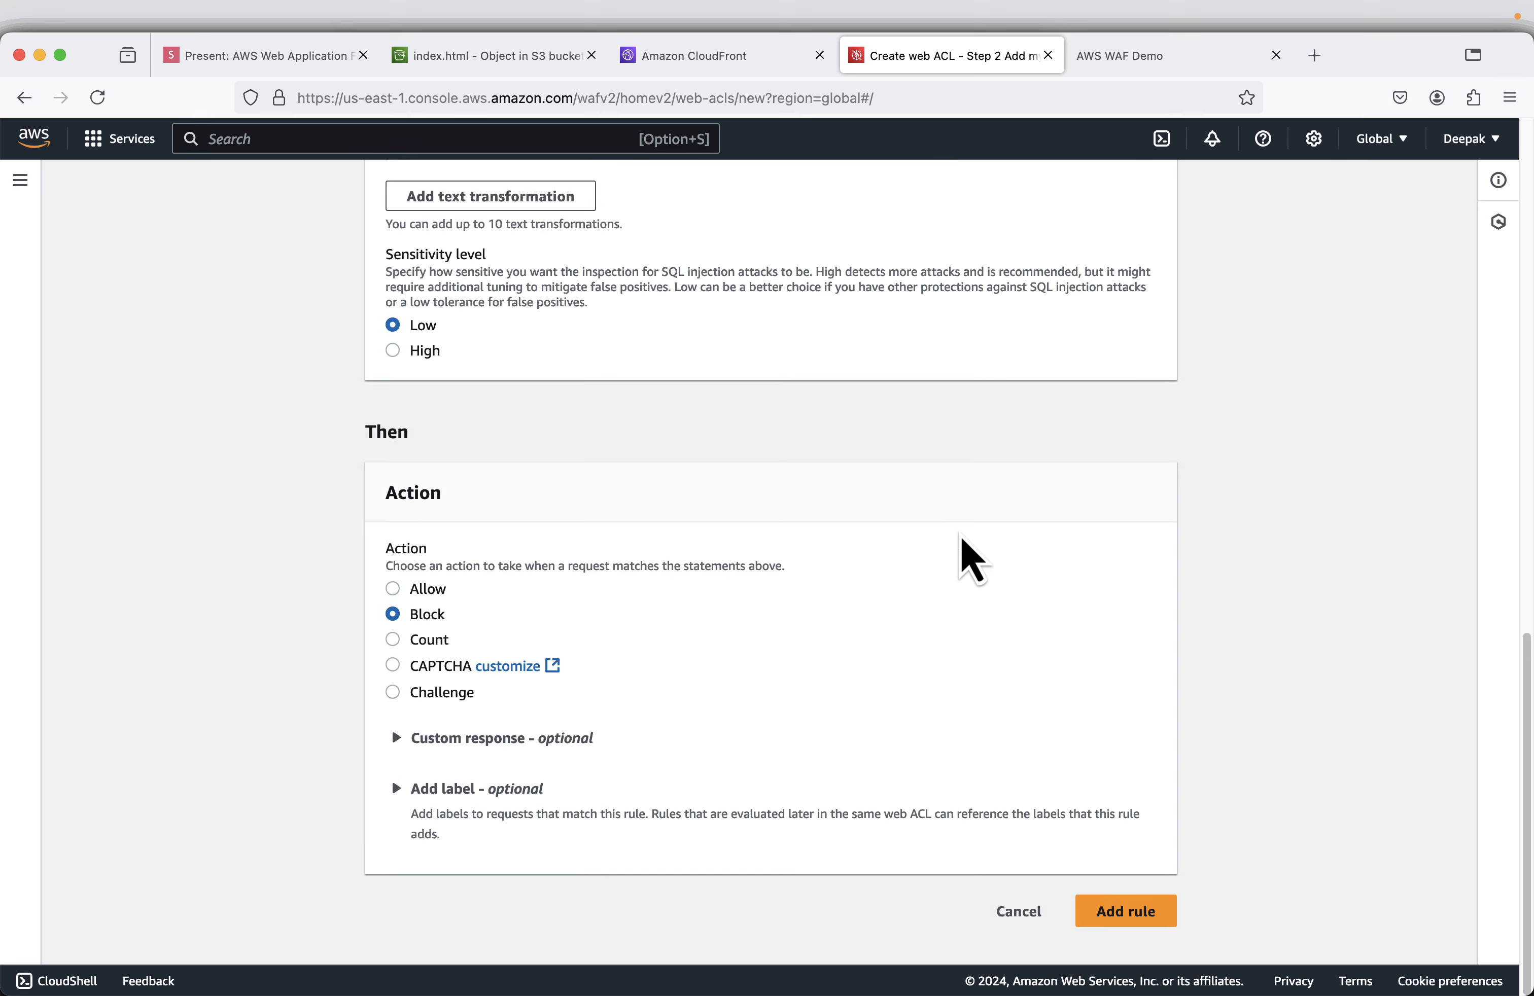
pyautogui.click(1127, 926)
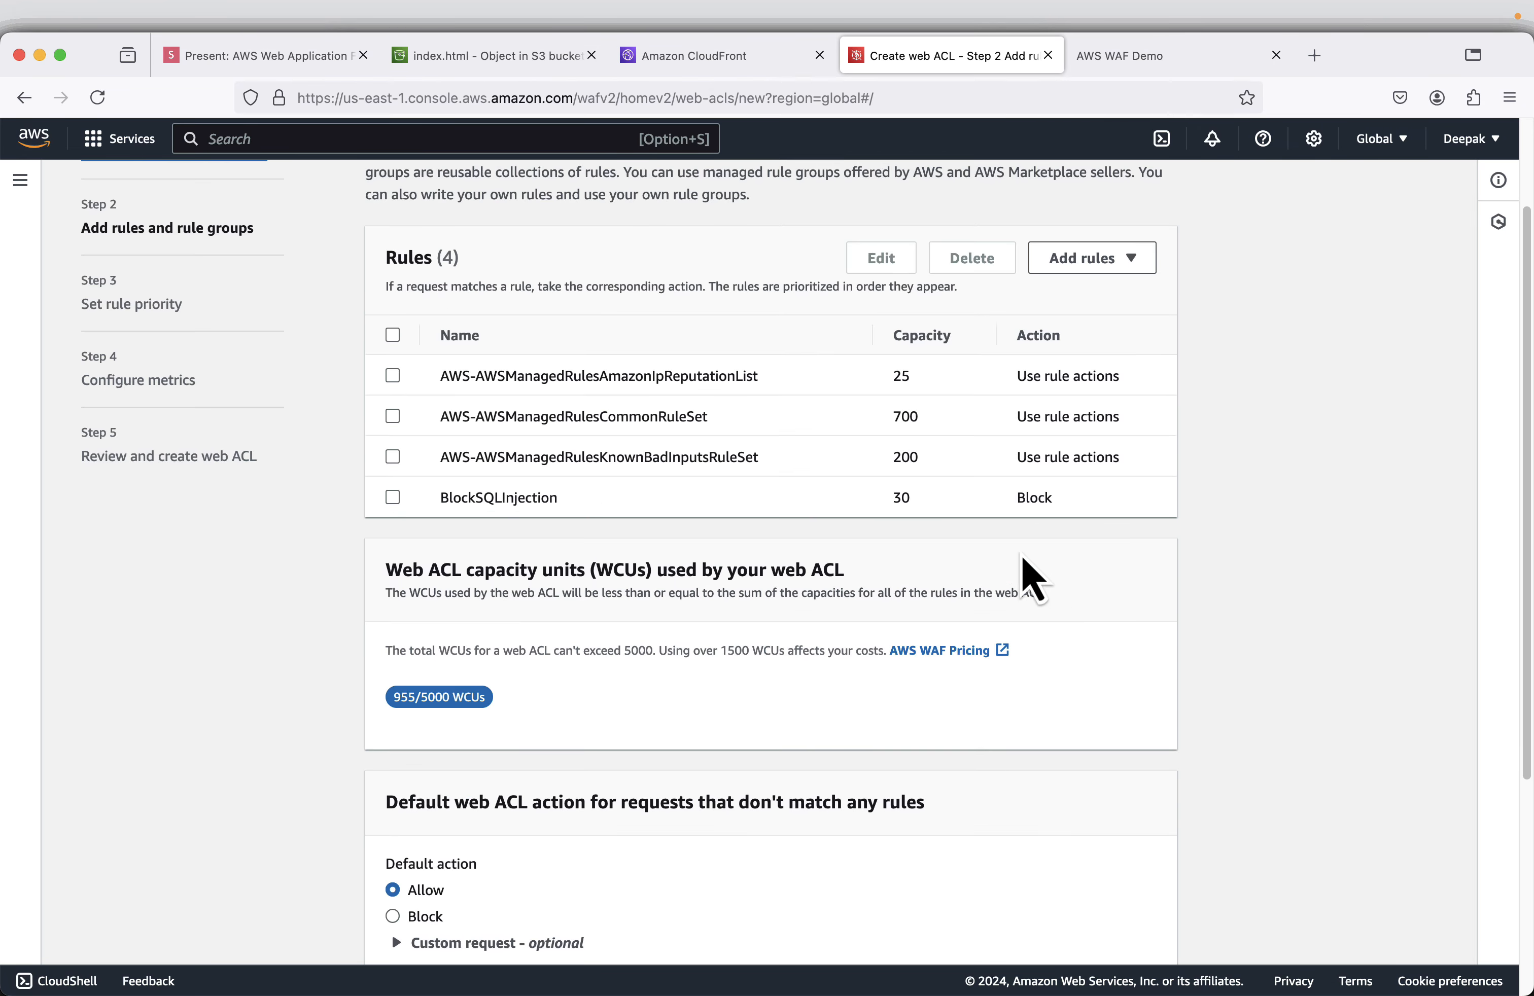
# Start adding another own rule to the web ACL, and advance the presentation to the "Add 2nd Rule" slide showing the BlockXSS name.
pyautogui.click(1099, 259)
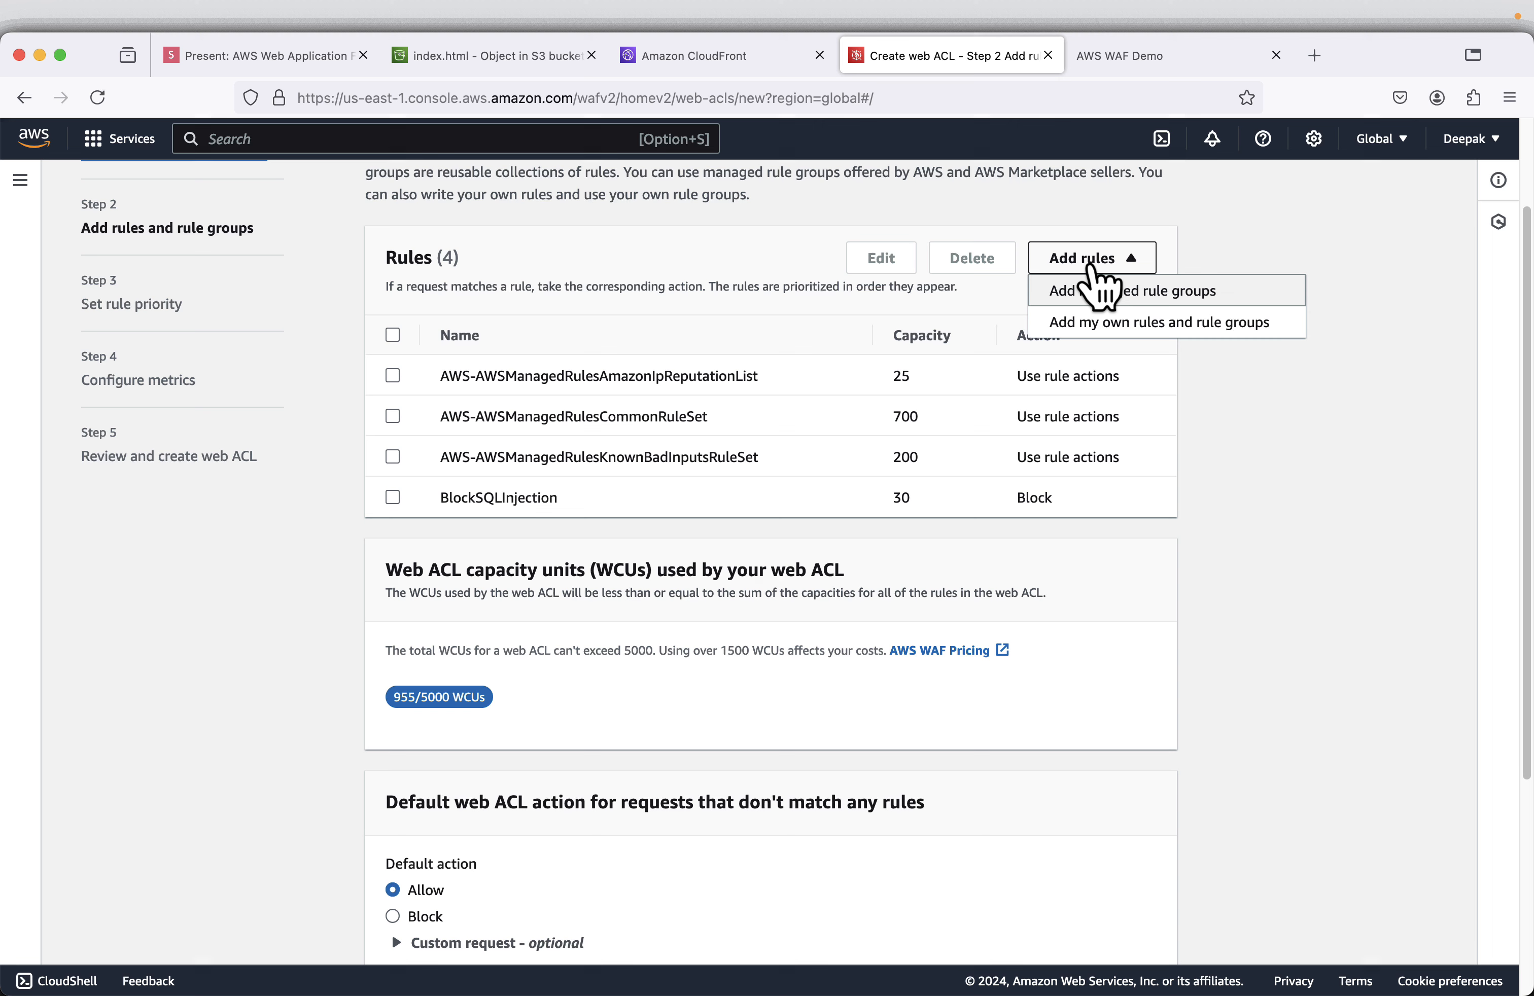
pyautogui.click(1121, 324)
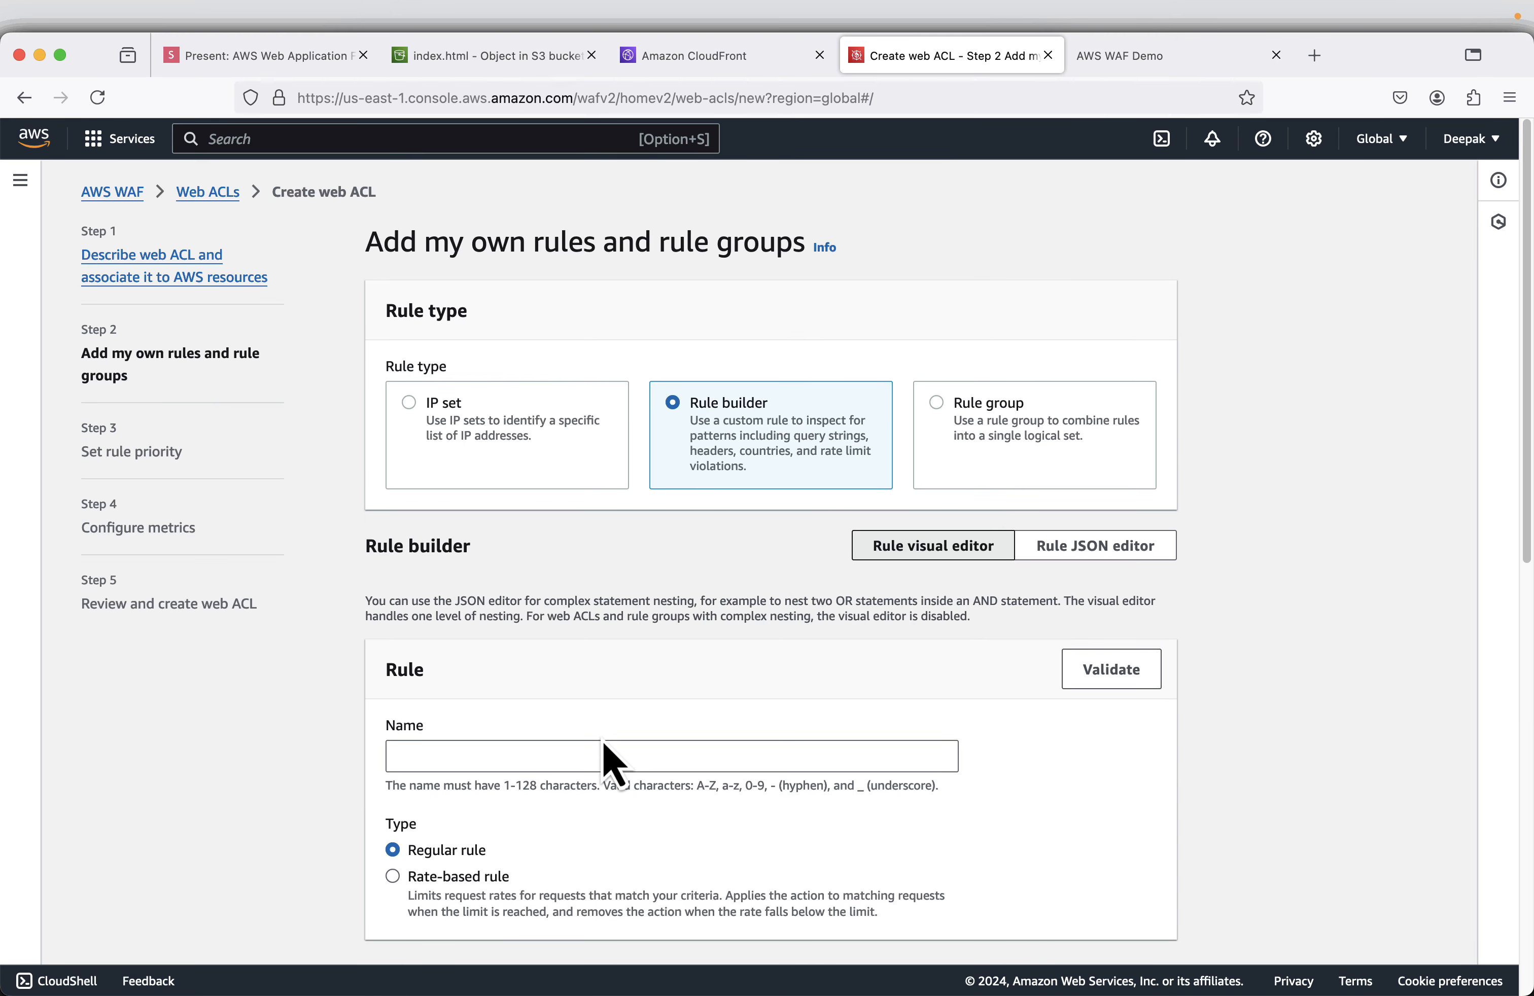
pyautogui.click(254, 57)
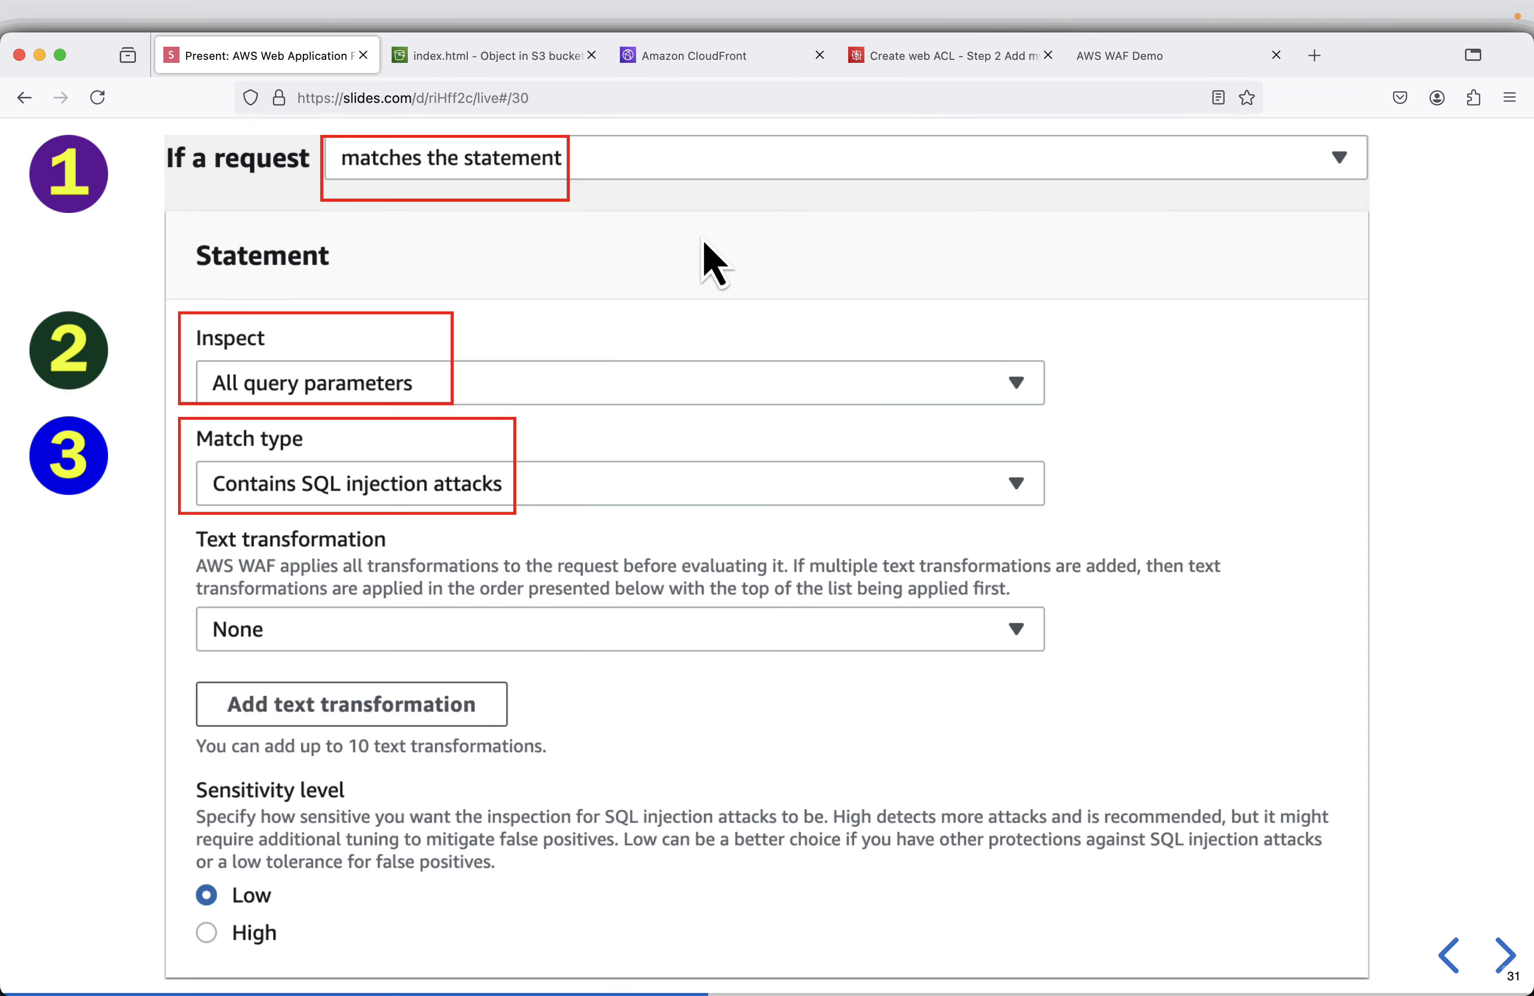
pyautogui.press('Right')
pyautogui.press('Right')
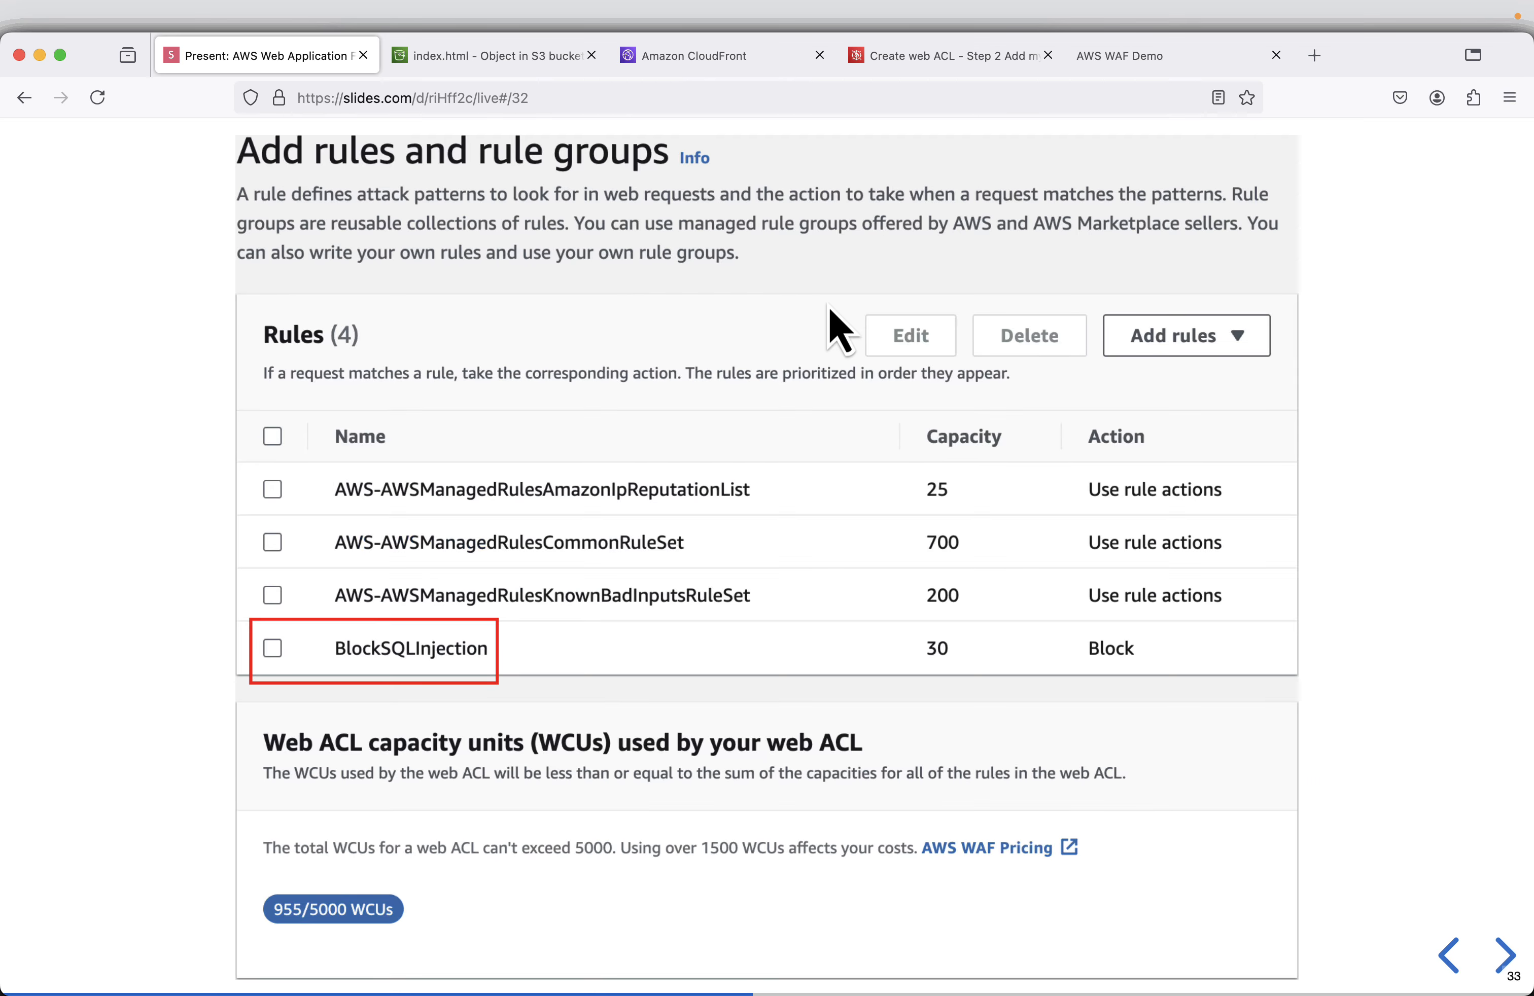
pyautogui.press('Right')
pyautogui.press('Right')
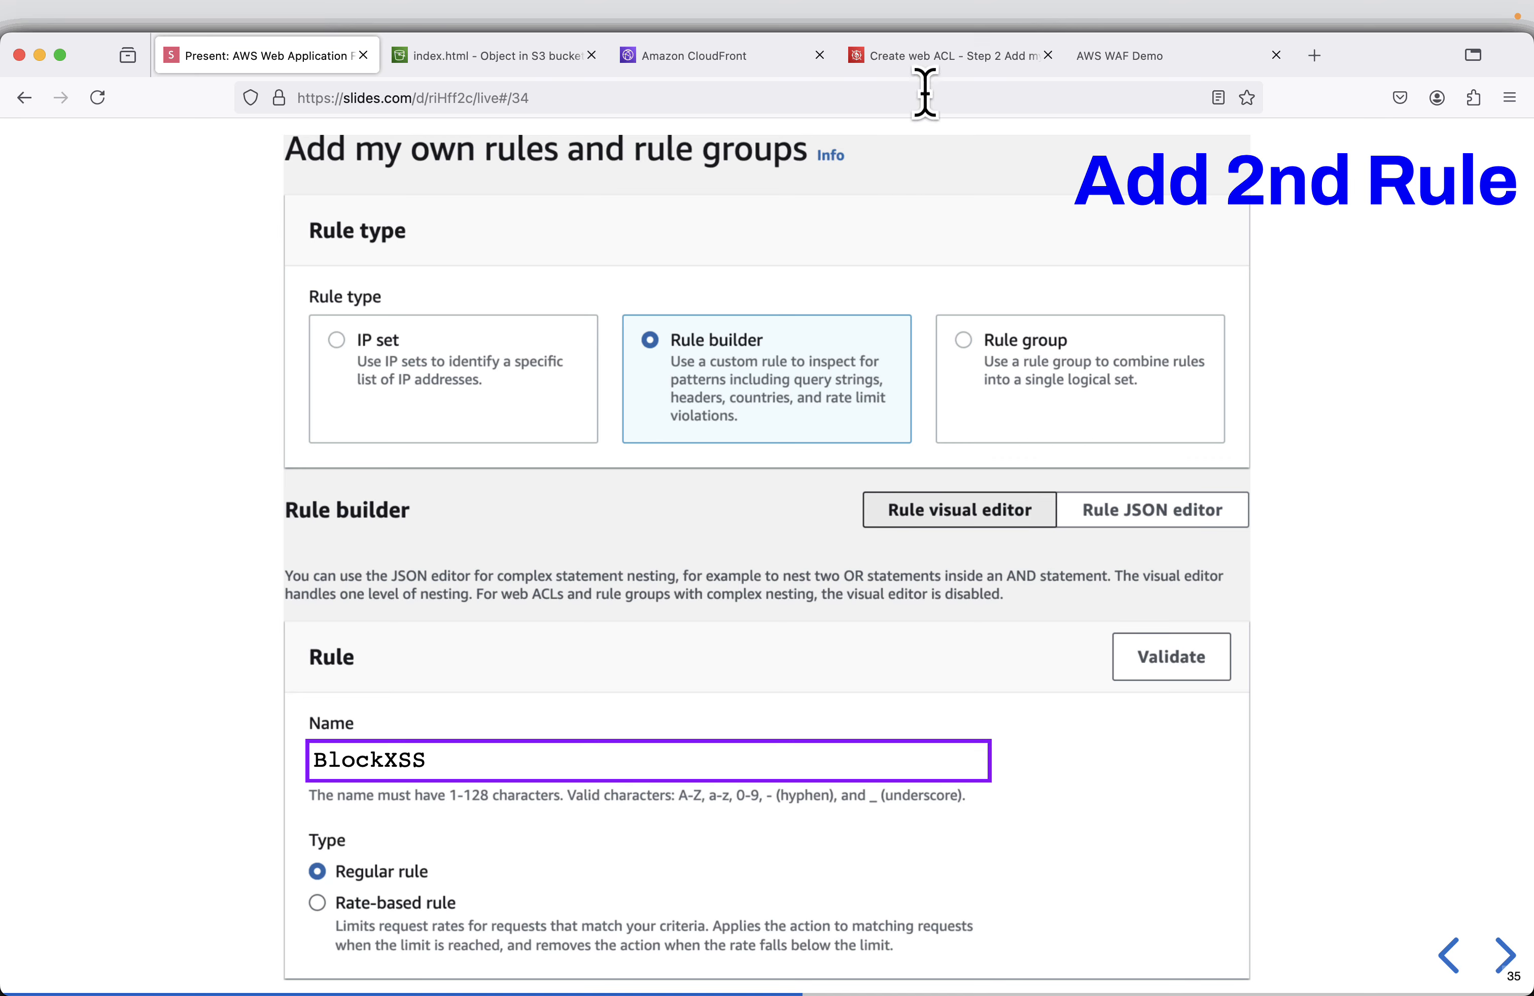
# Return to the web ACL and paste BlockXSS as the name of the second custom rule.
pyautogui.click(945, 57)
pyautogui.rightClick(531, 757)
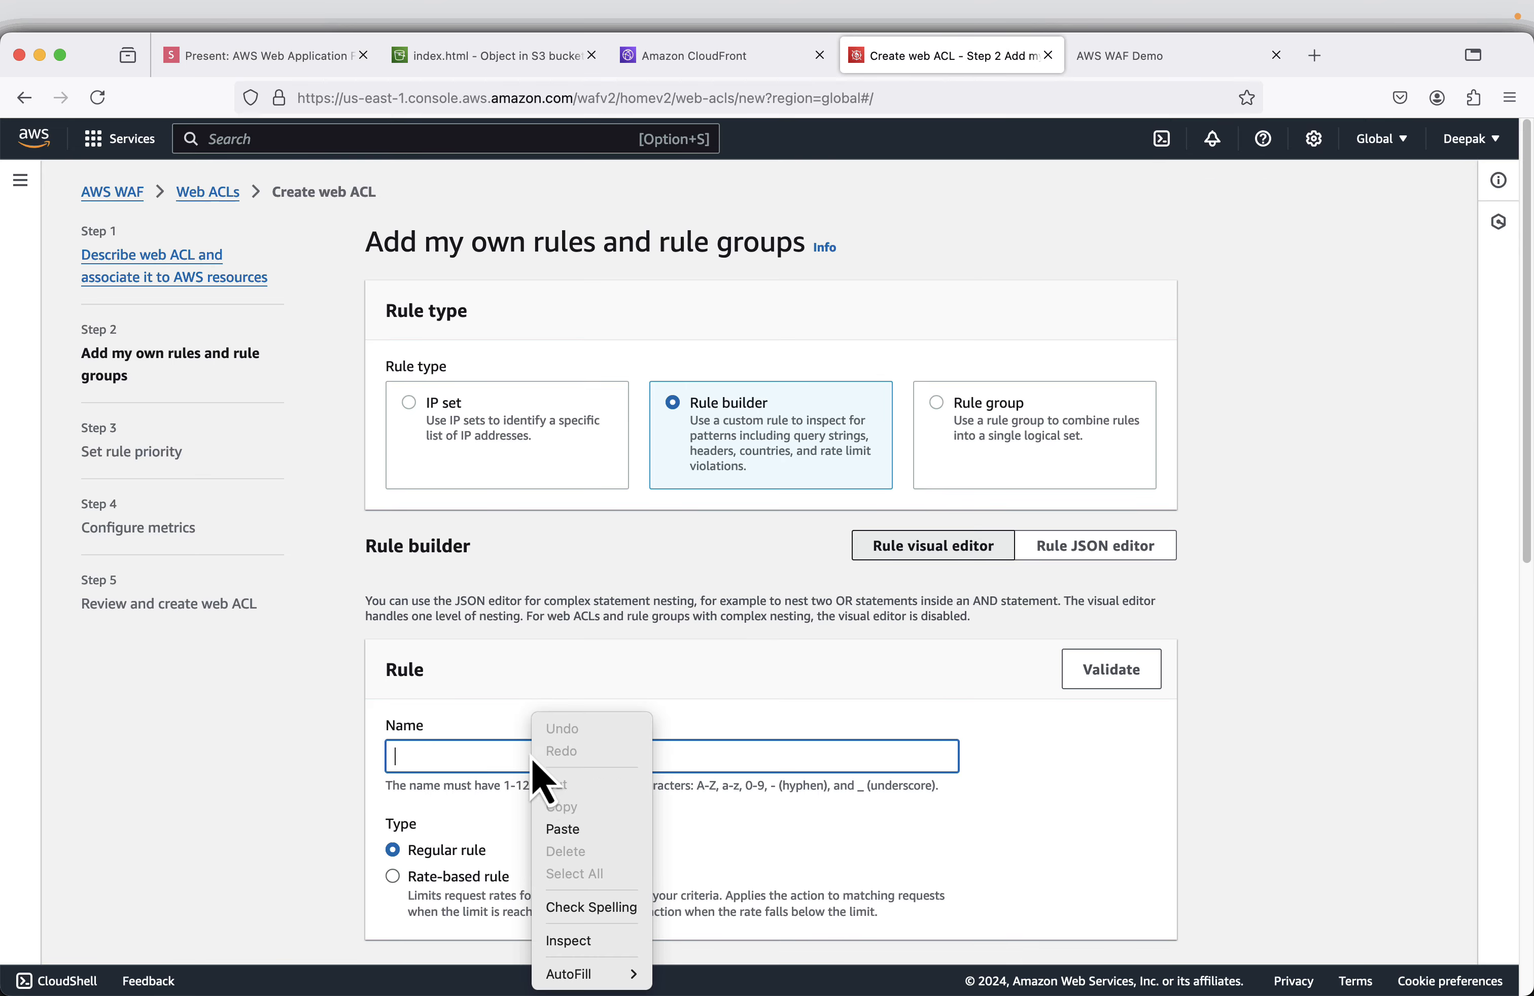
pyautogui.click(581, 829)
# Set the BlockXSS statement to inspect All query parameters with the match type Contains XSS injection attacks.
pyautogui.scroll(-7, 1121, 827)
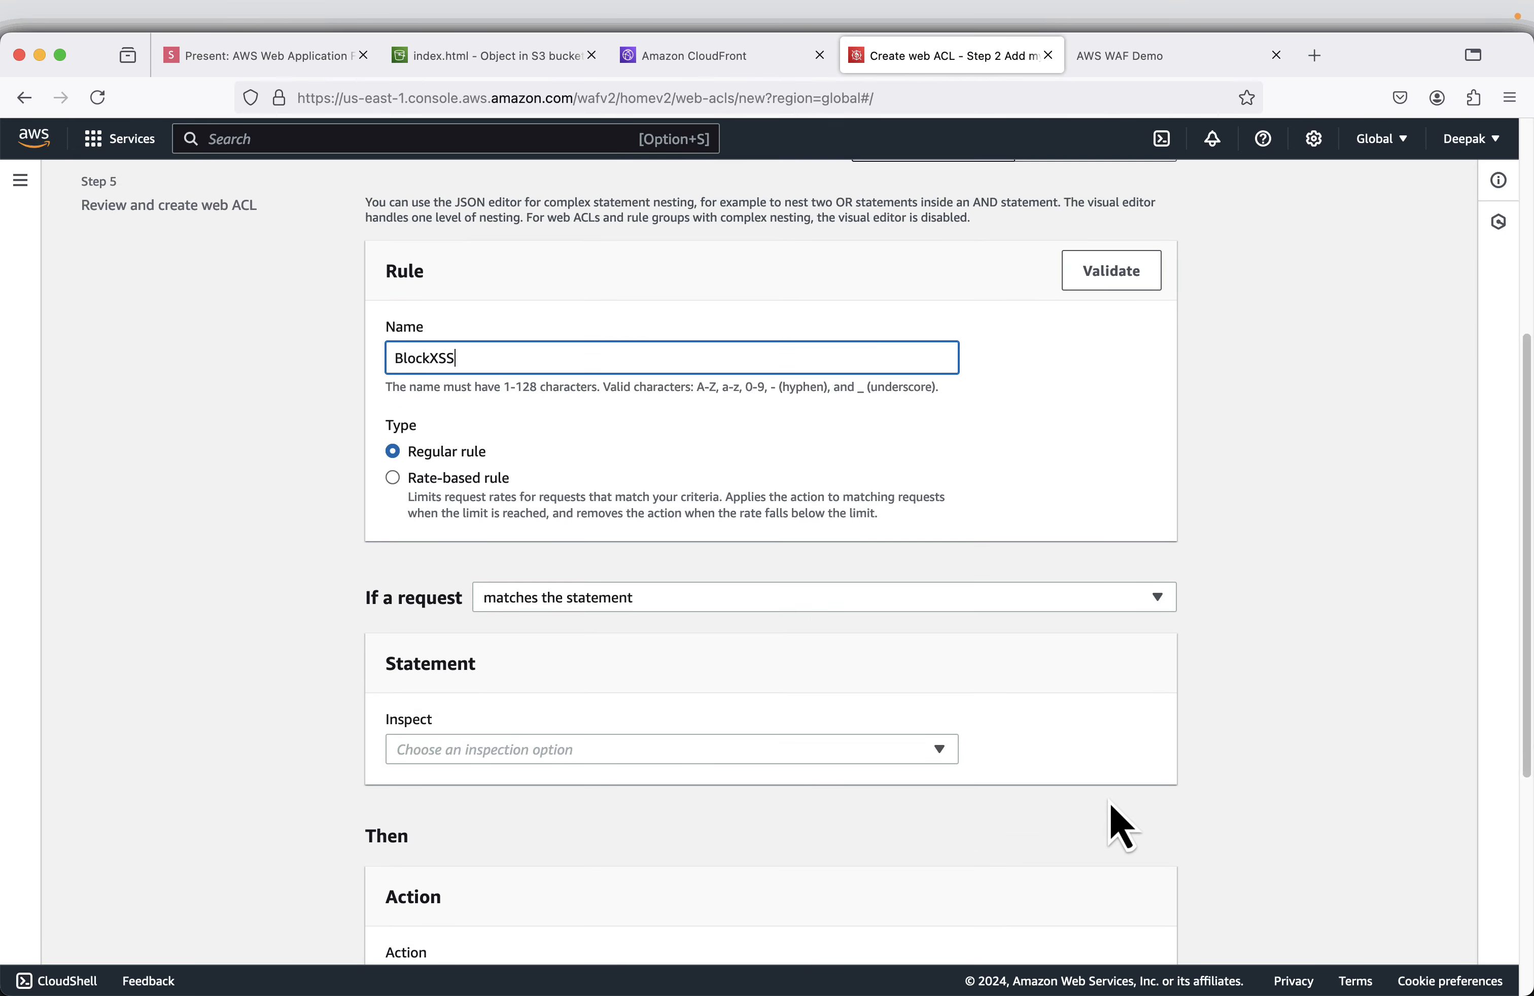
pyautogui.click(595, 734)
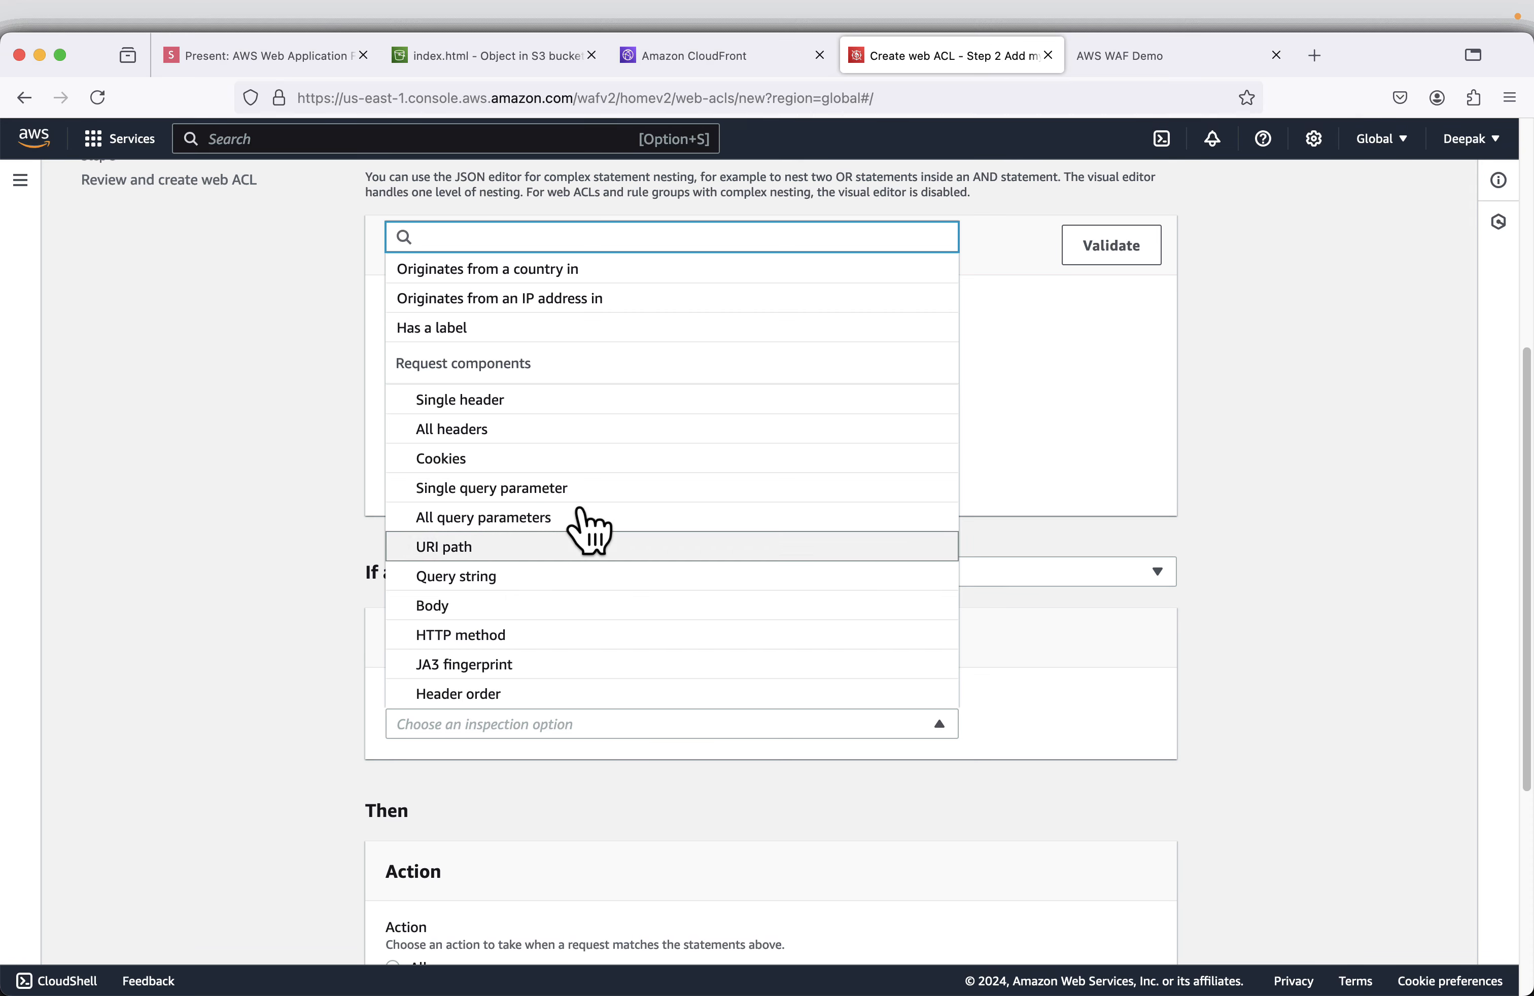
pyautogui.click(576, 531)
pyautogui.scroll(-3, 469, 761)
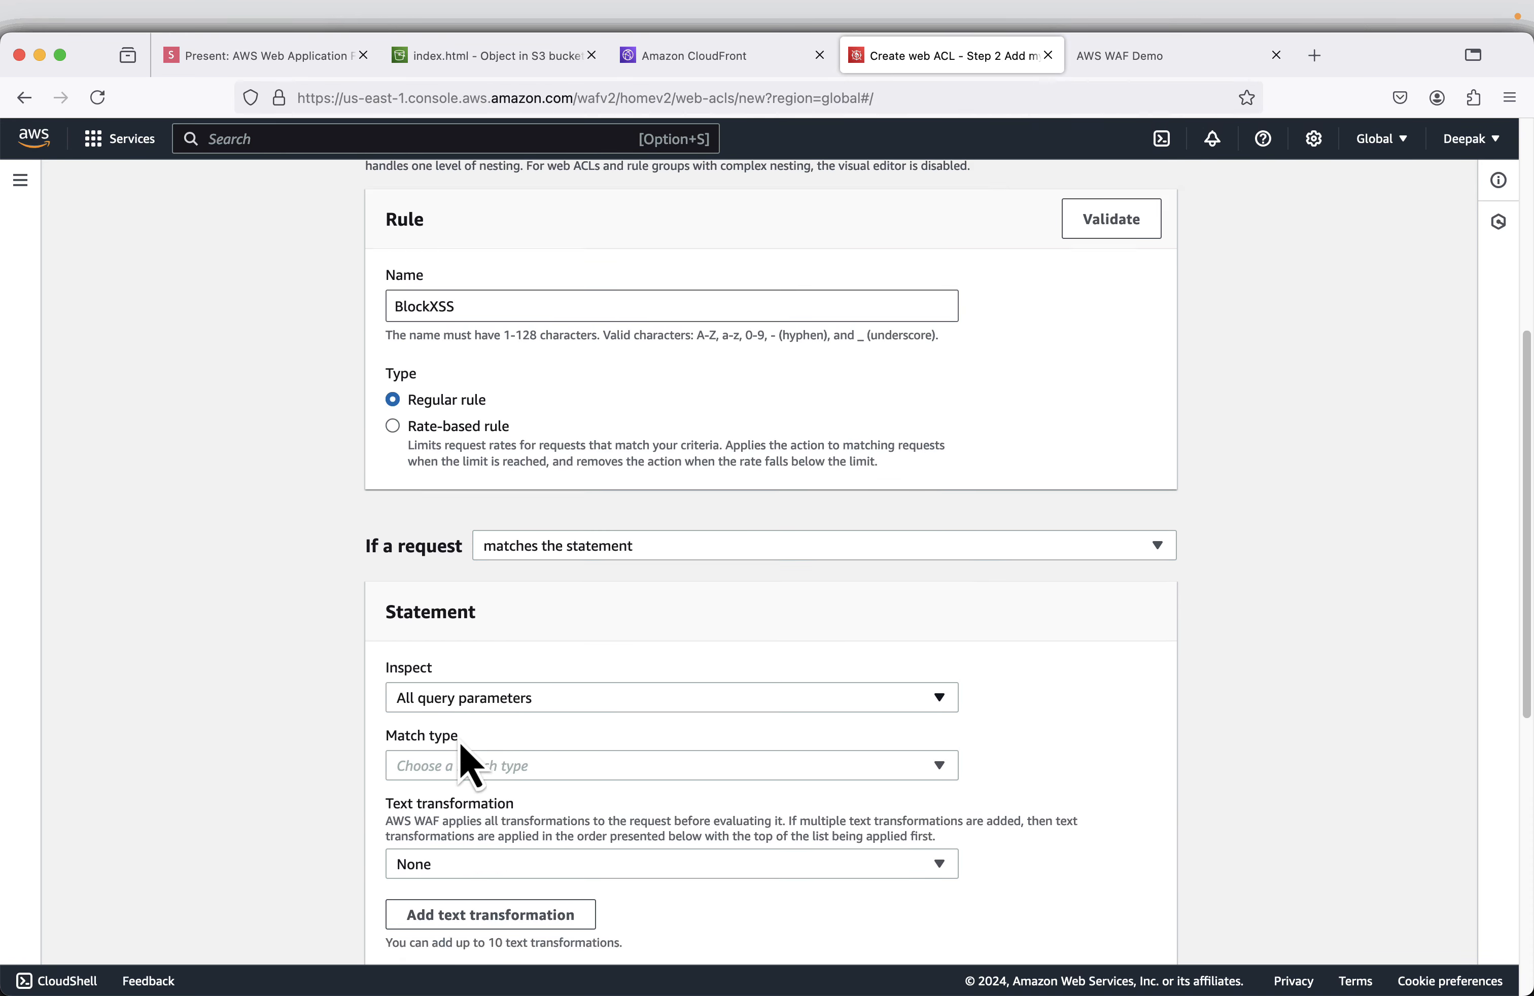
pyautogui.click(513, 601)
pyautogui.scroll(-3, 527, 583)
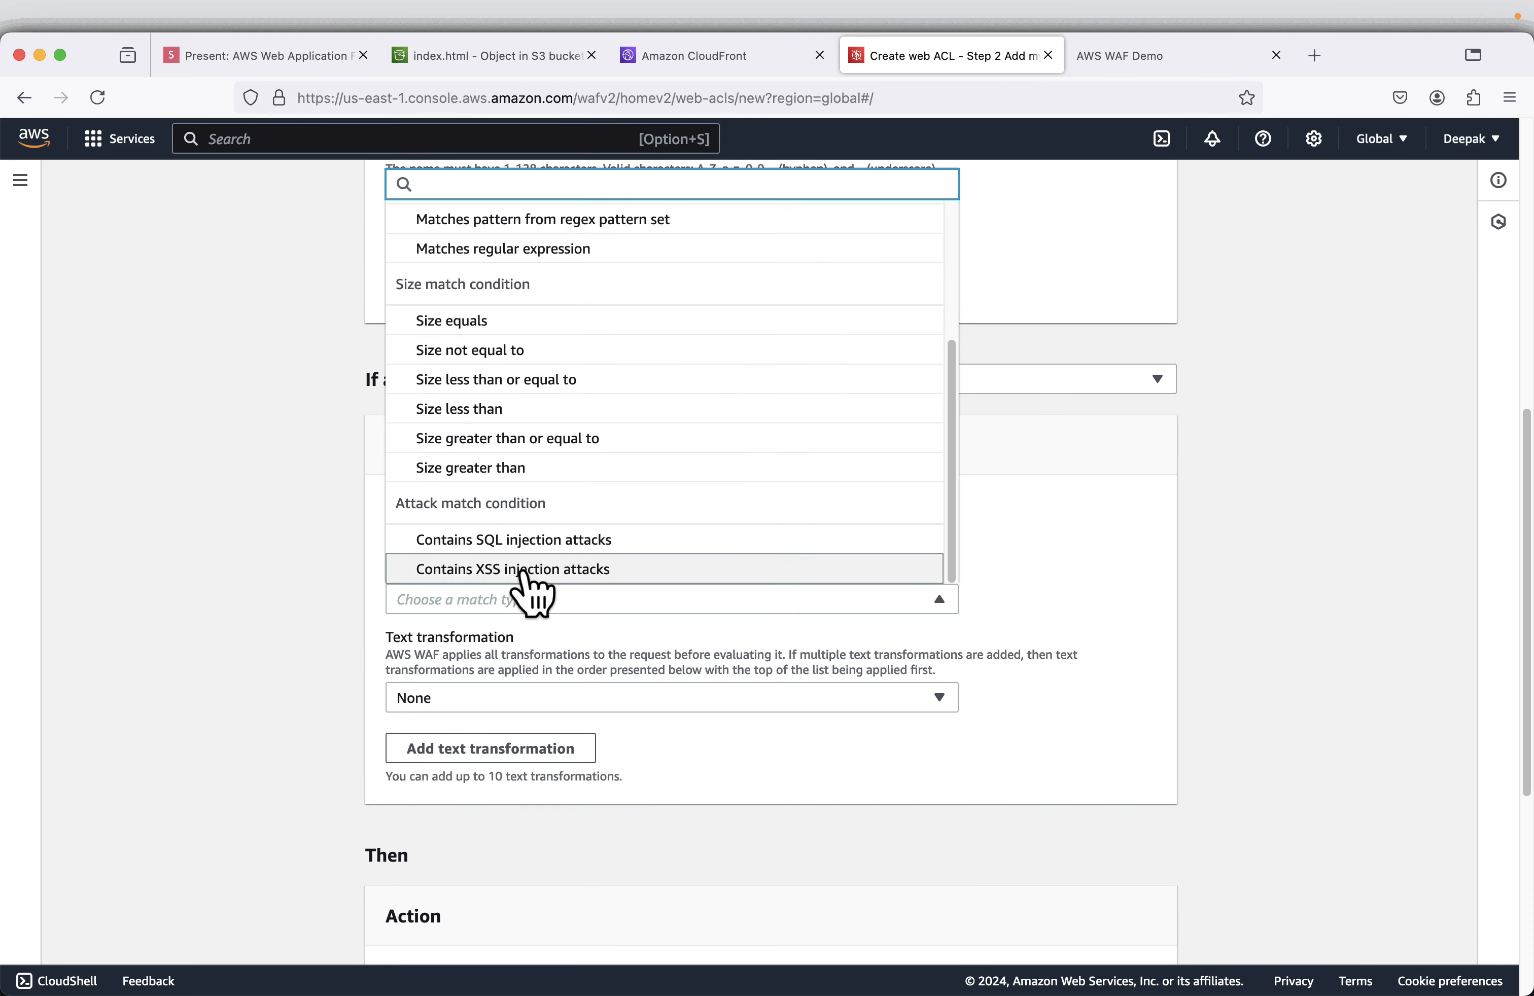
pyautogui.click(518, 570)
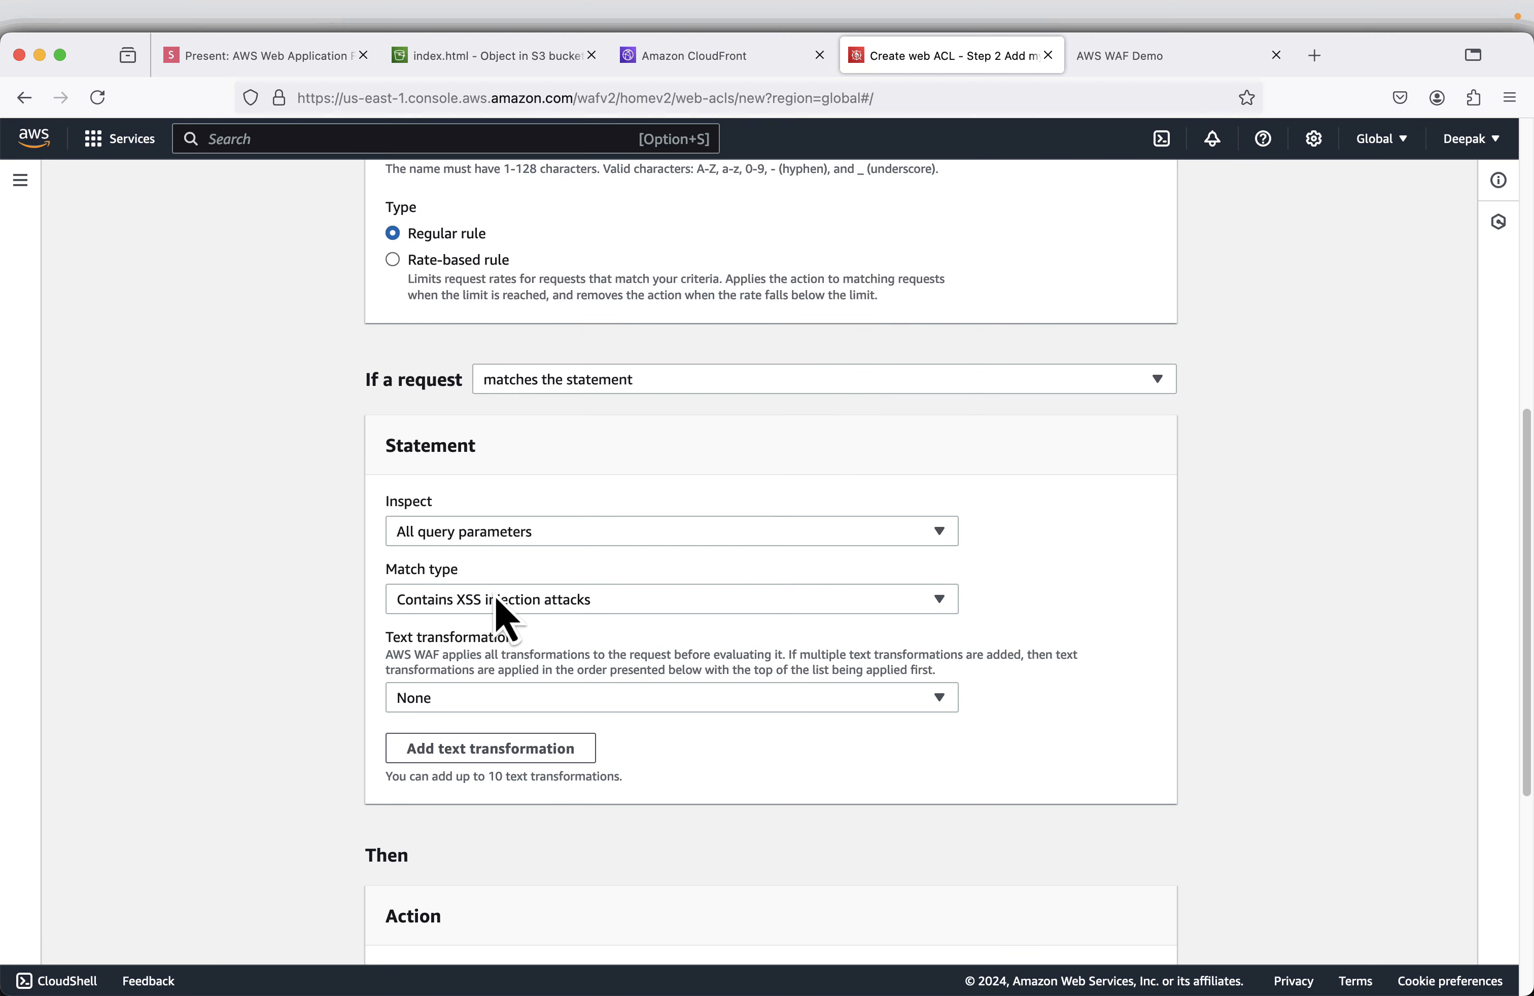
# Add the BlockXSS rule to the web ACL, keeping the Block action.
pyautogui.scroll(-6, 752, 695)
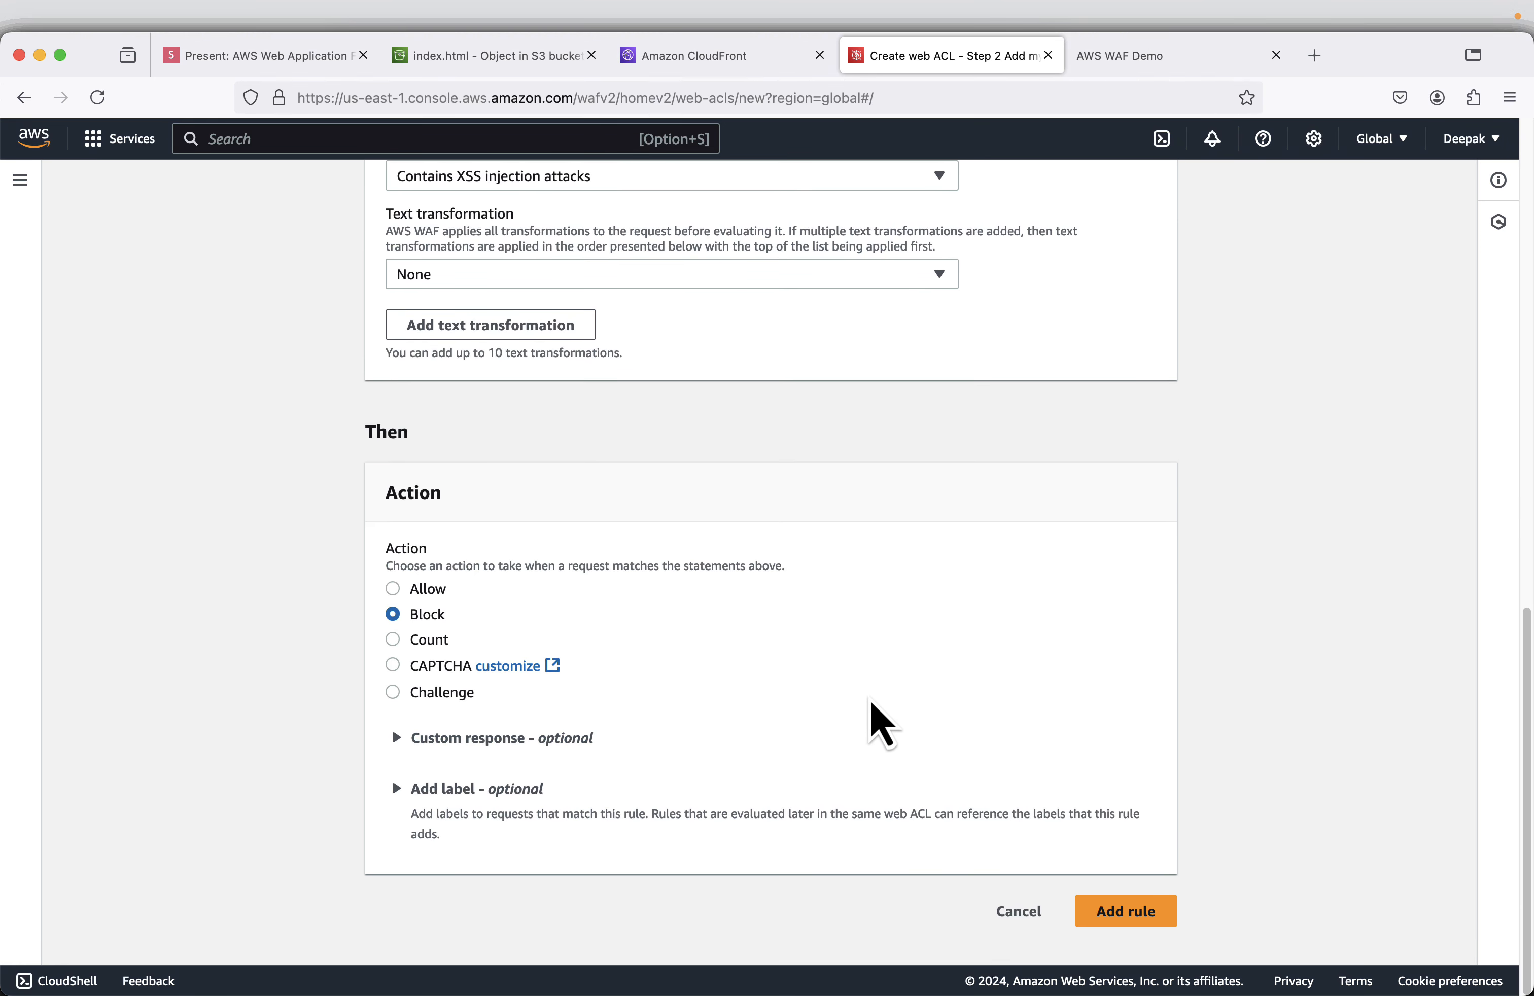
pyautogui.click(1152, 922)
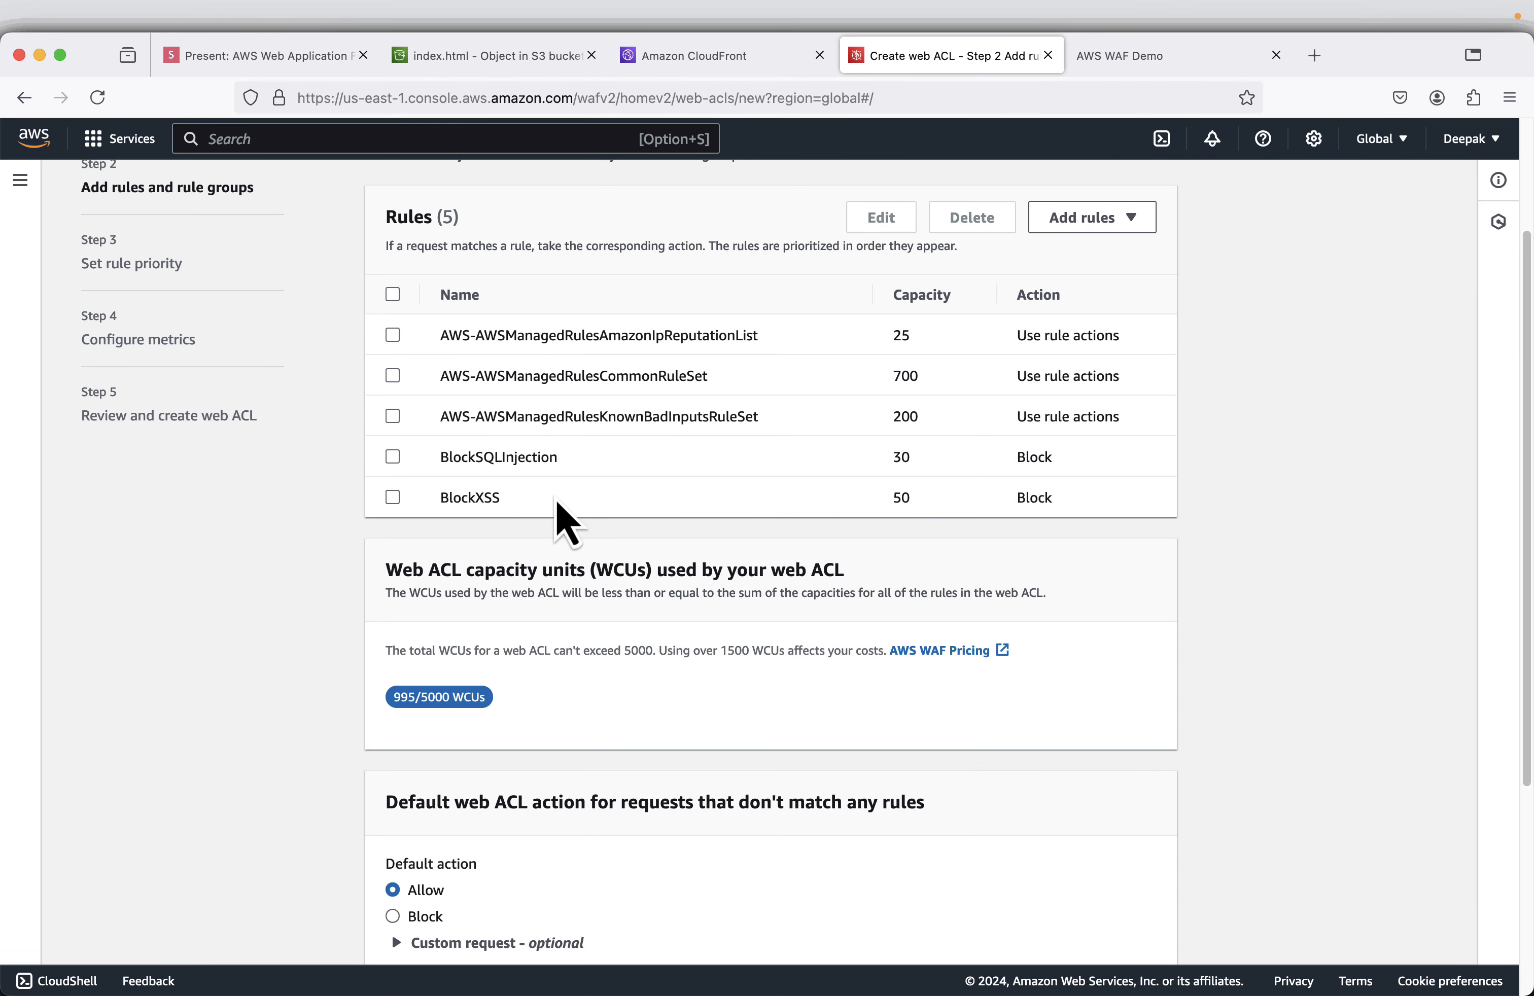
pyautogui.scroll(-5, 983, 538)
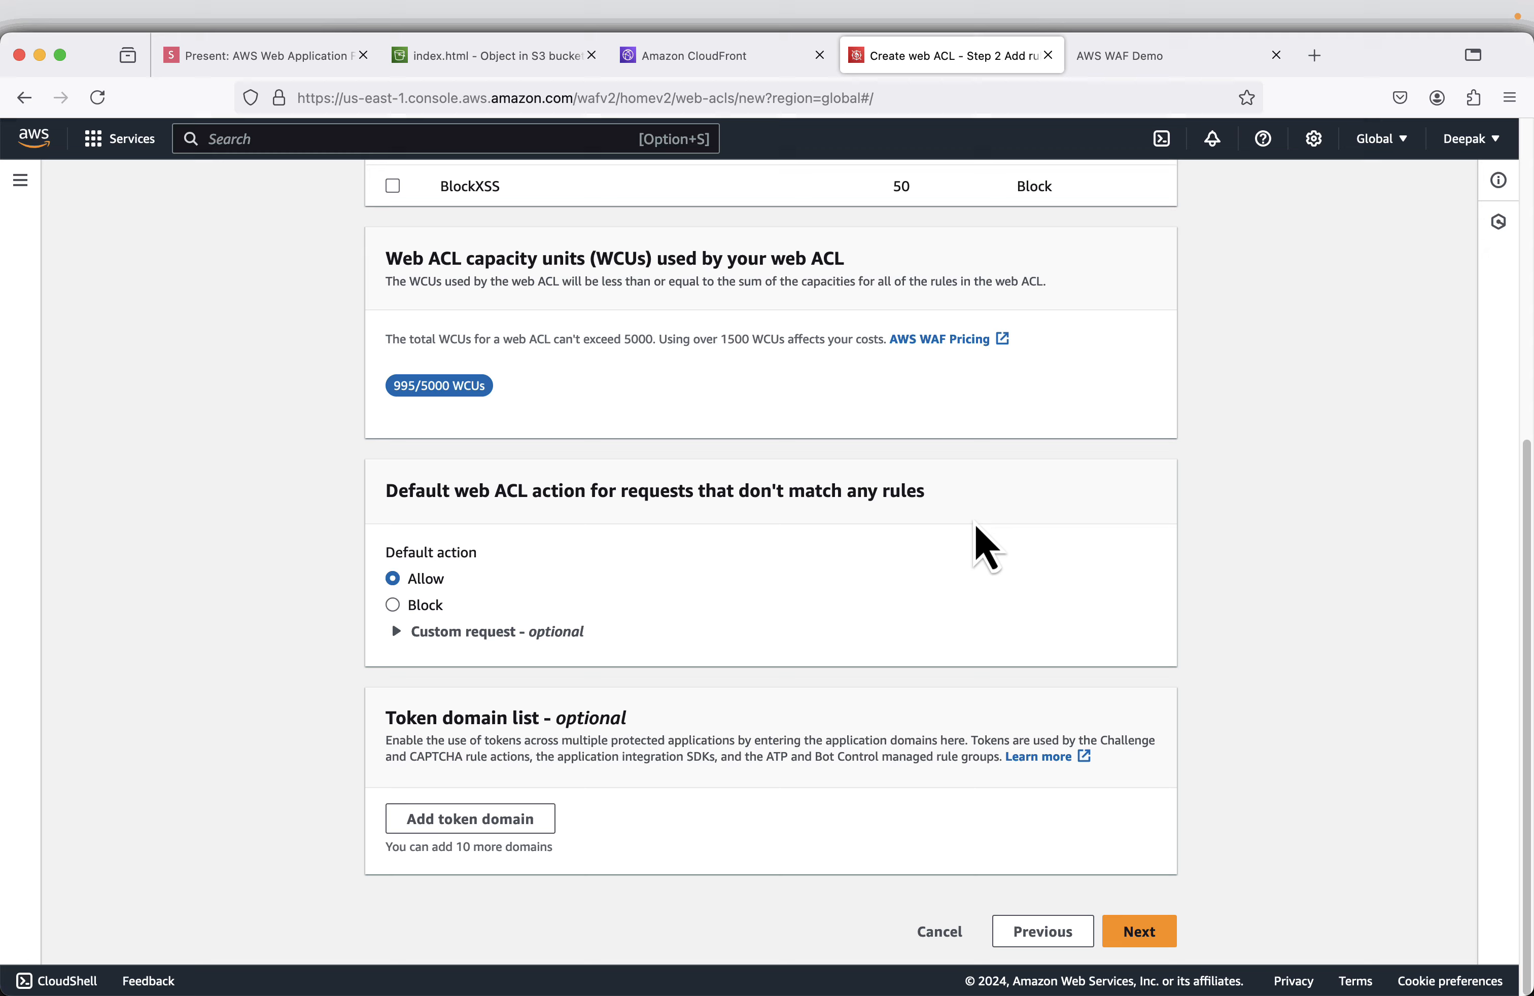
# Switch to the presentation and advance it to the slide listing the rules with both custom rules.
pyautogui.click(284, 58)
pyautogui.press('Right')
pyautogui.press('Right')
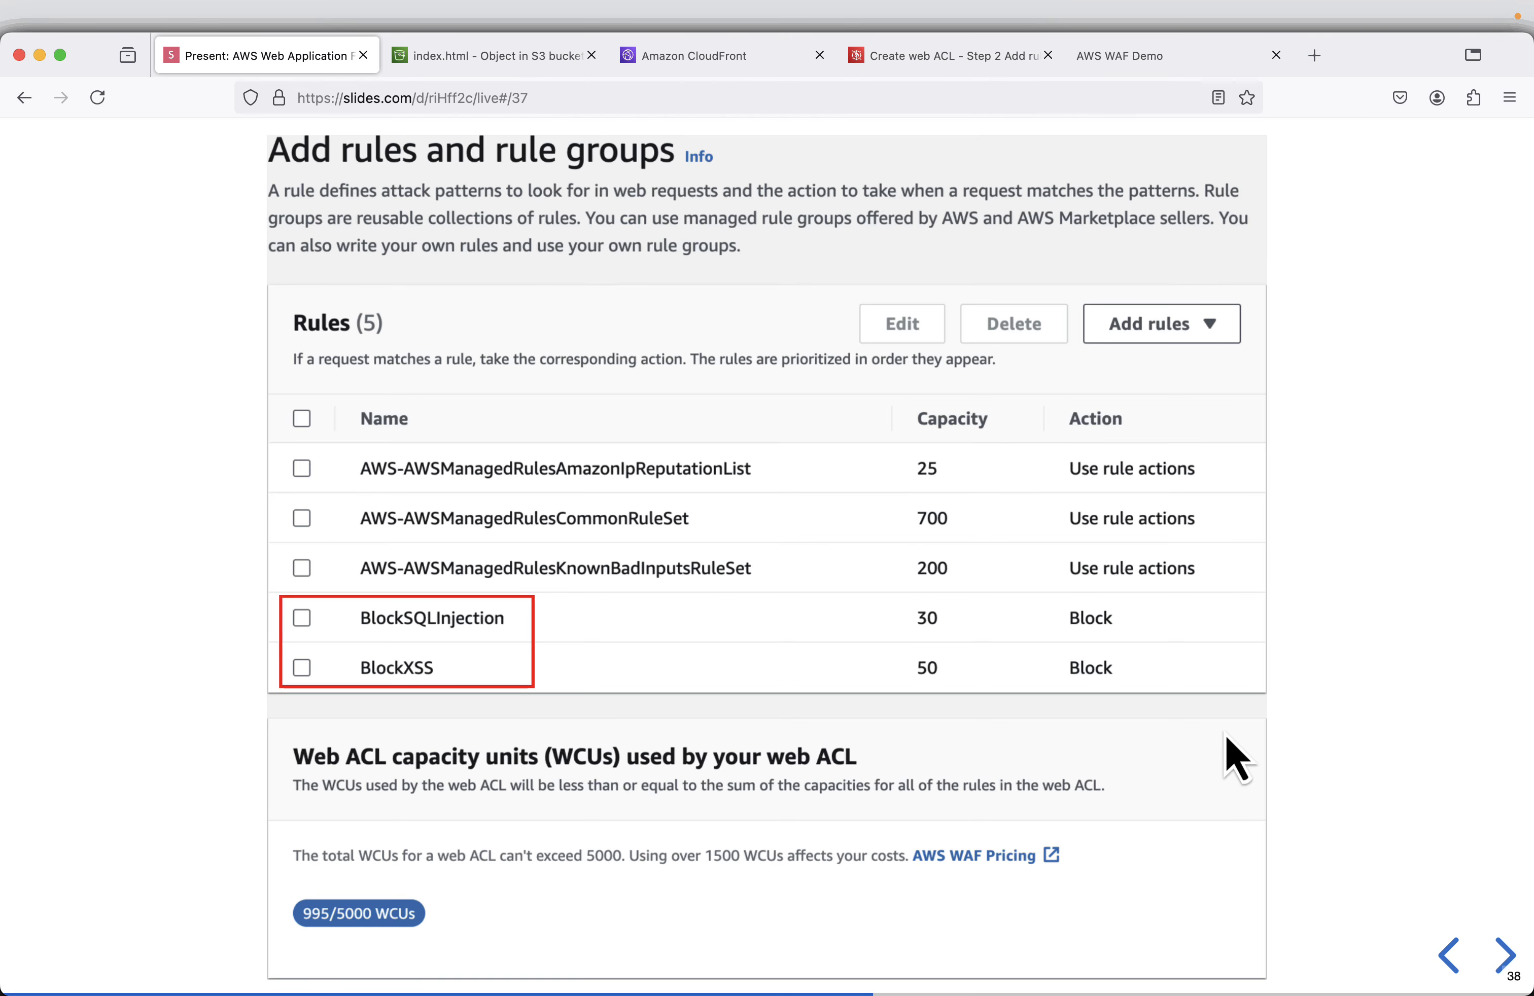
# View the slides up to Set rule priority, return to the web ACL wizard and continue to rule priority, keeping the default action.
pyautogui.press('Right')
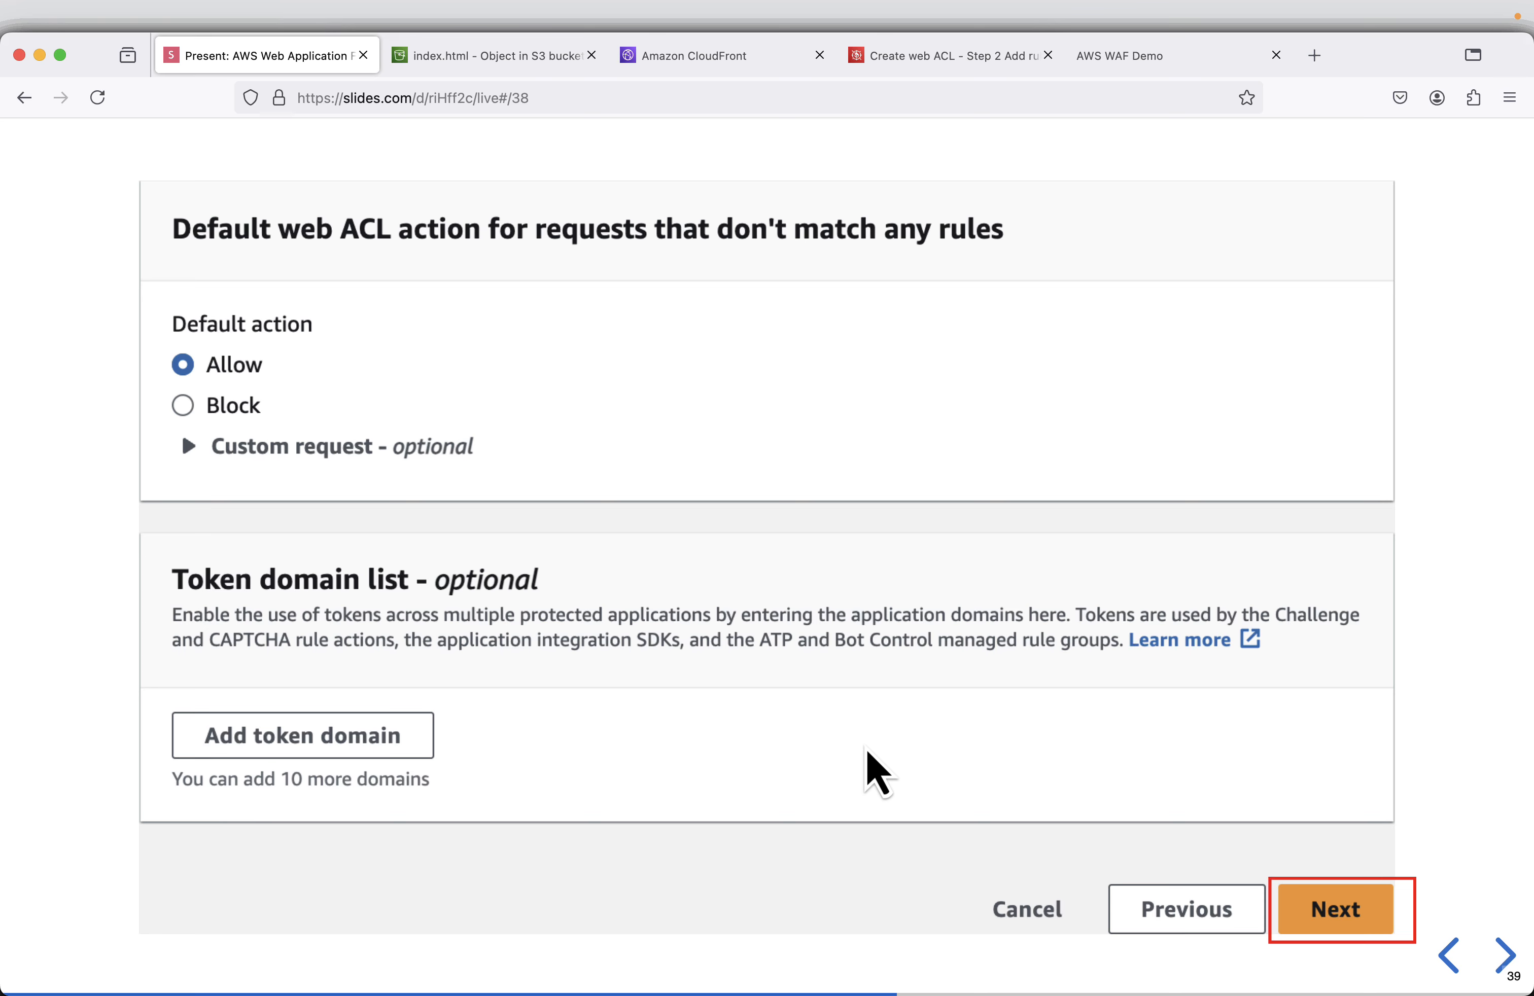
pyautogui.press('Right')
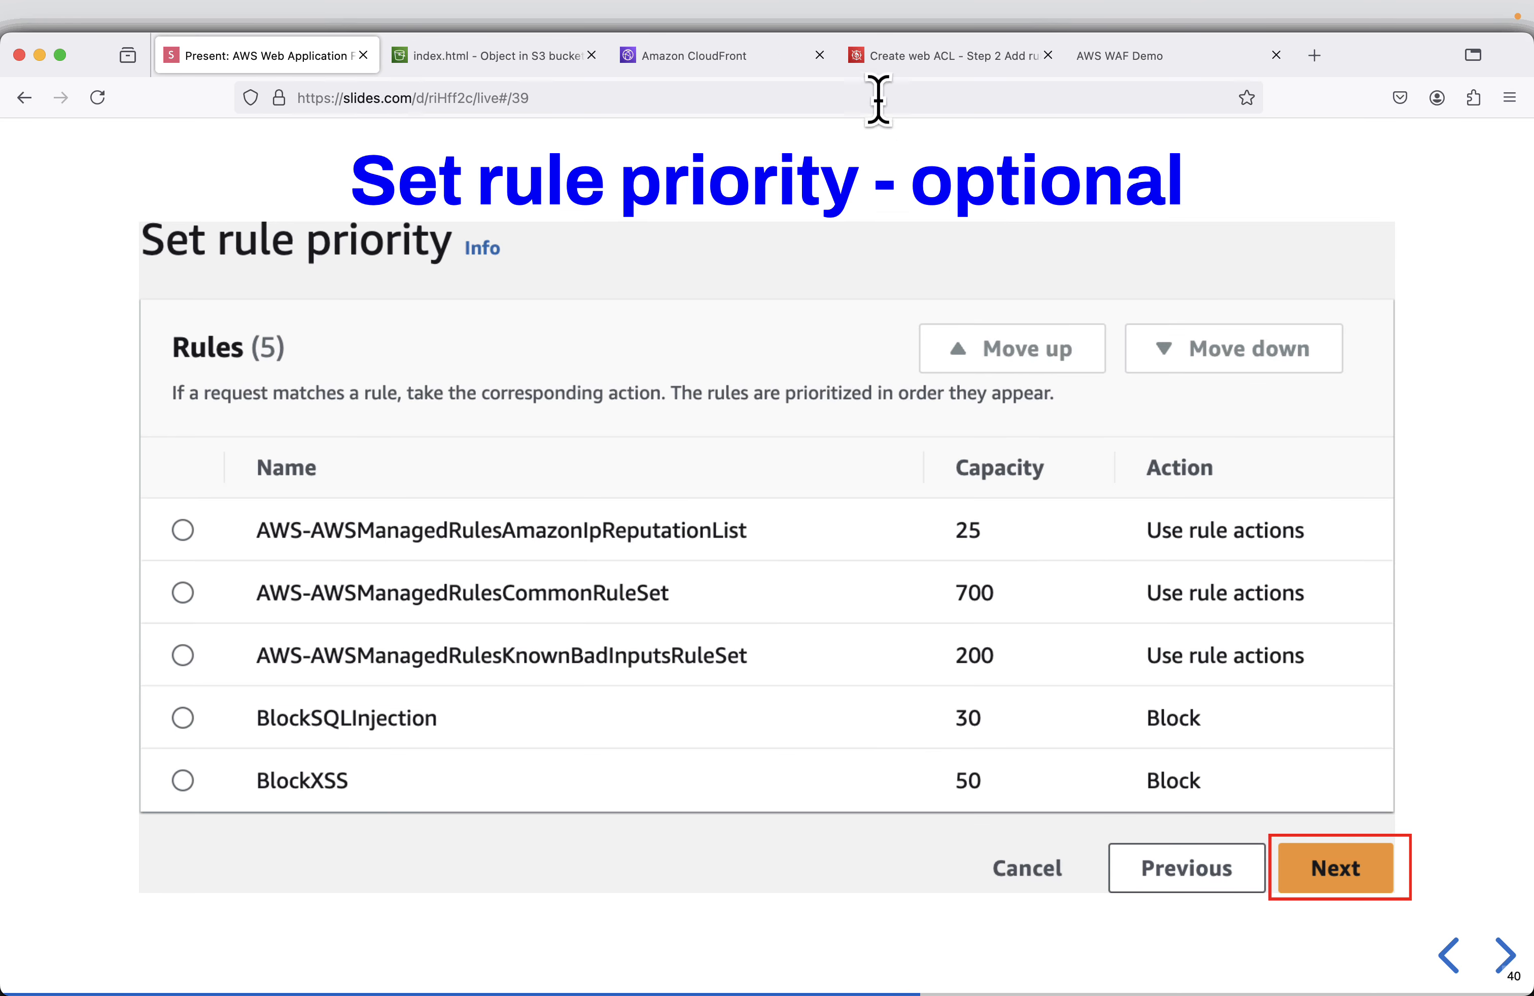
pyautogui.click(913, 59)
pyautogui.click(1139, 931)
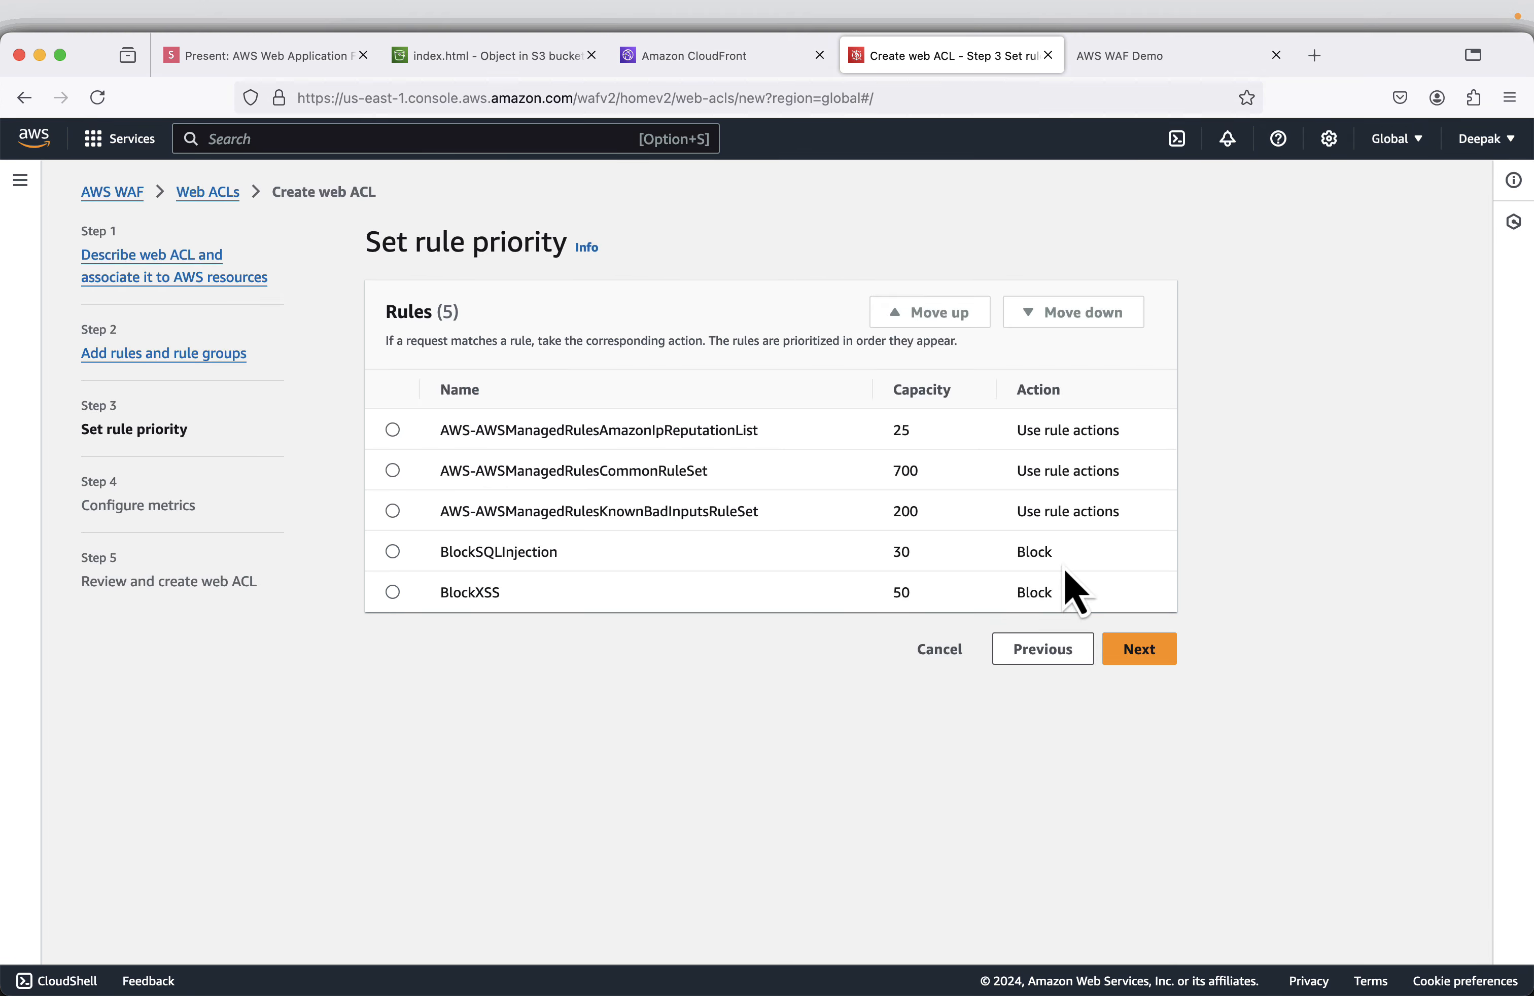
# Keep the rule priority order and the default CloudWatch metrics and request sampling options, continuing to the web ACL review.
pyautogui.click(394, 512)
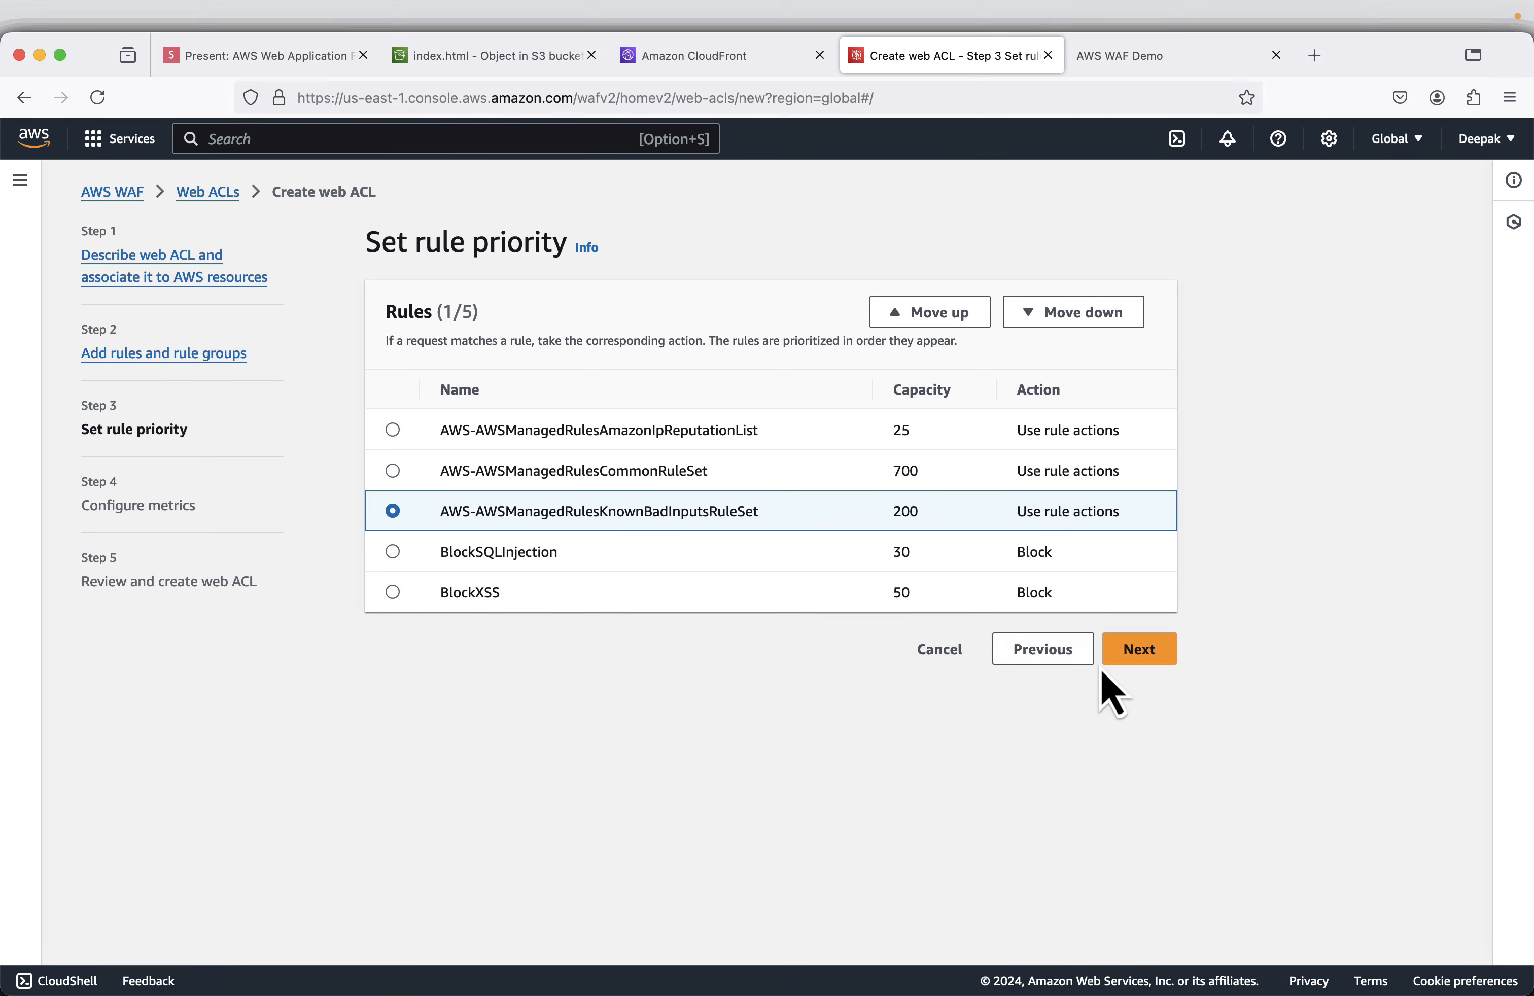
pyautogui.click(1138, 652)
pyautogui.scroll(-1, 1148, 683)
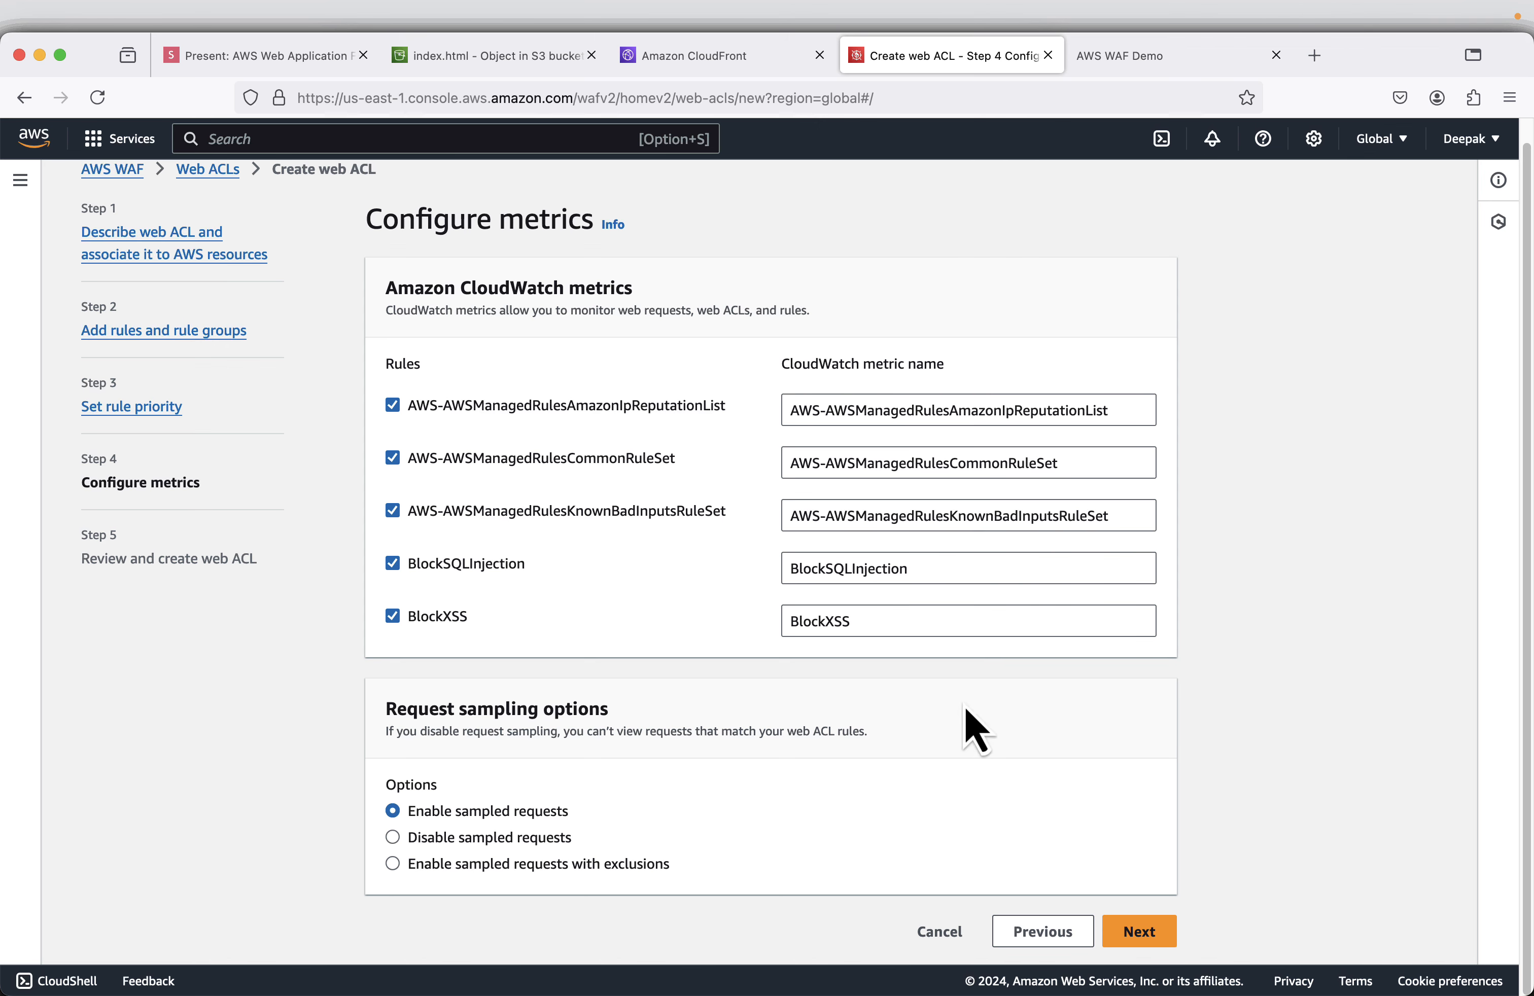
pyautogui.click(1139, 933)
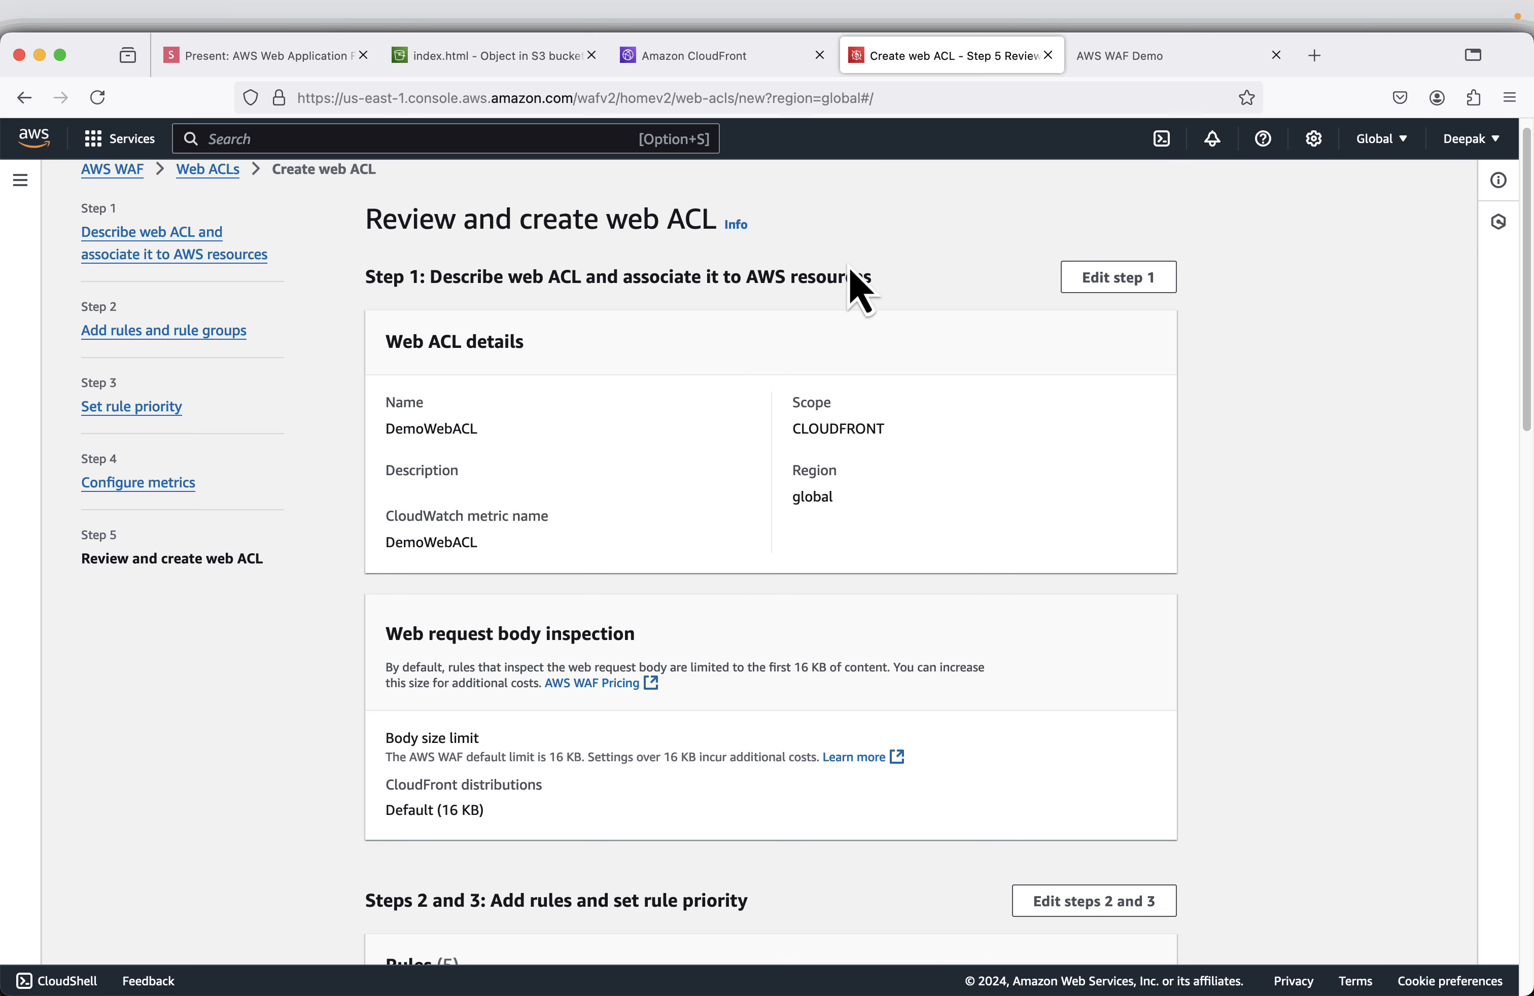
# Review the configuration summary down to the metrics and sampled requests, and create the web ACL DemoWebACL.
pyautogui.scroll(-20, 880, 323)
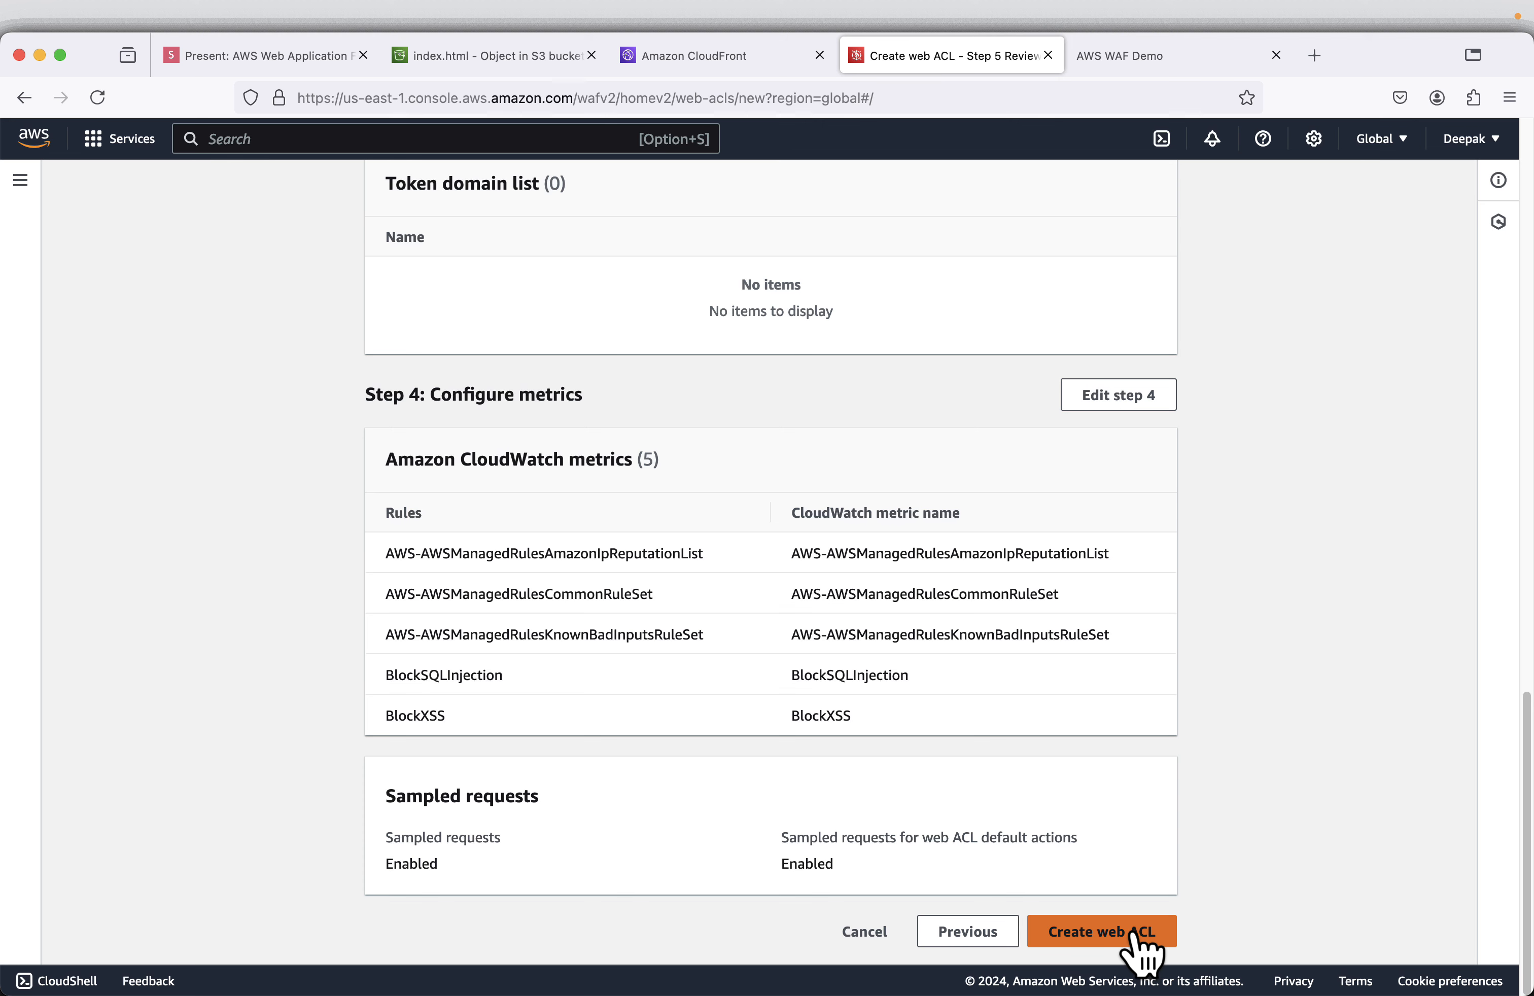
pyautogui.scroll(2, 1254, 726)
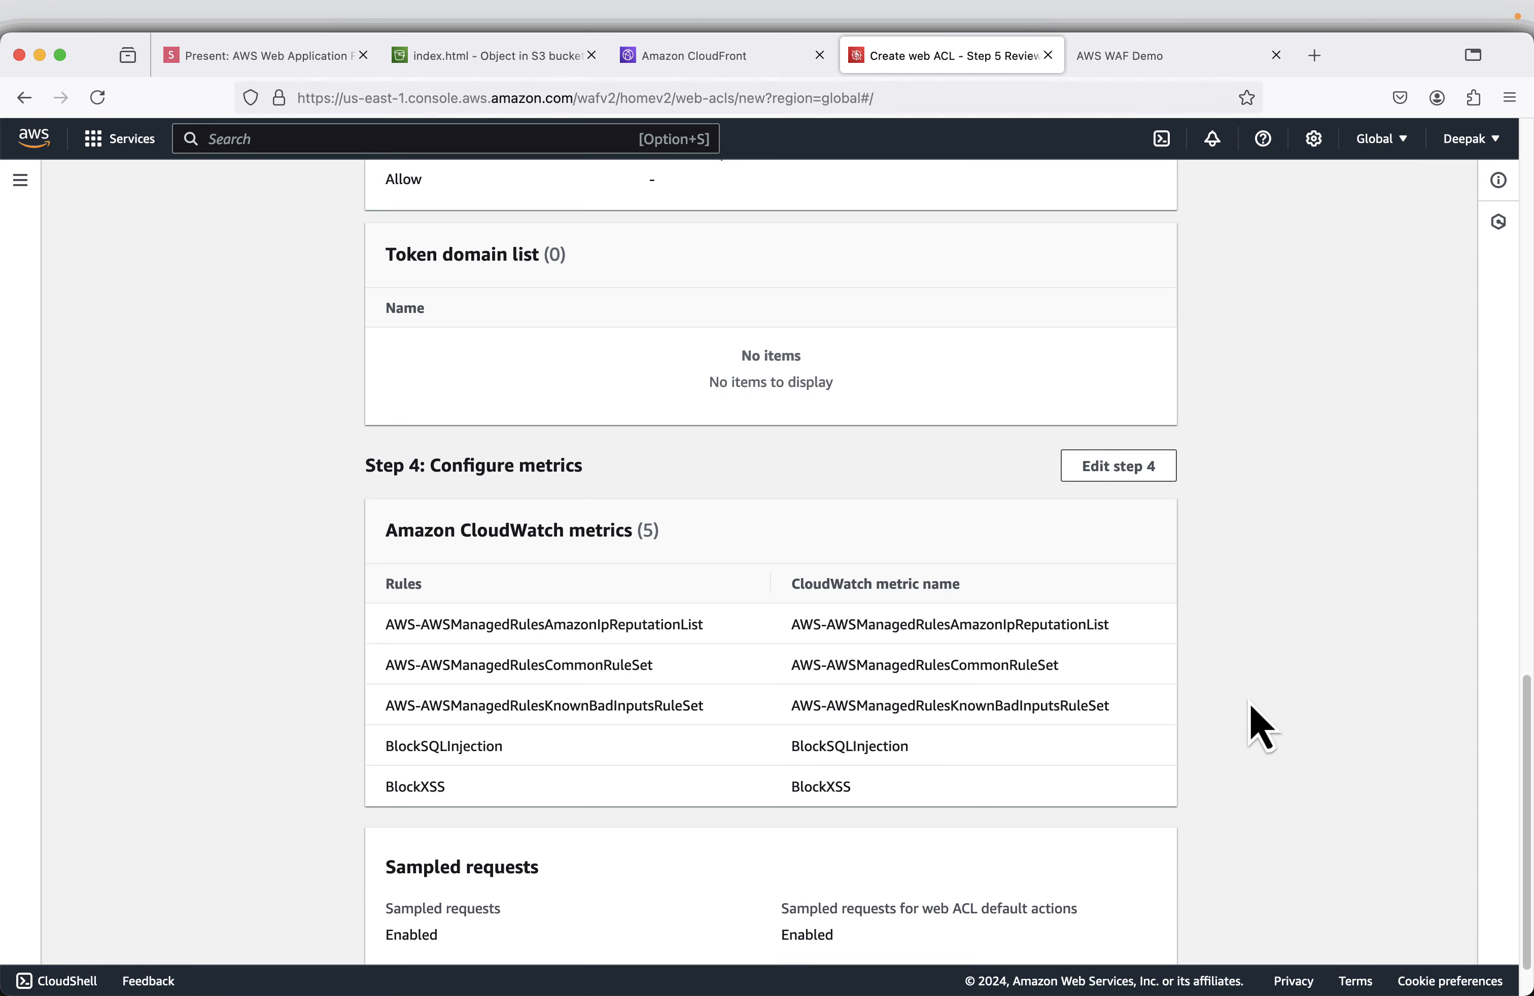
pyautogui.scroll(-2, 1259, 726)
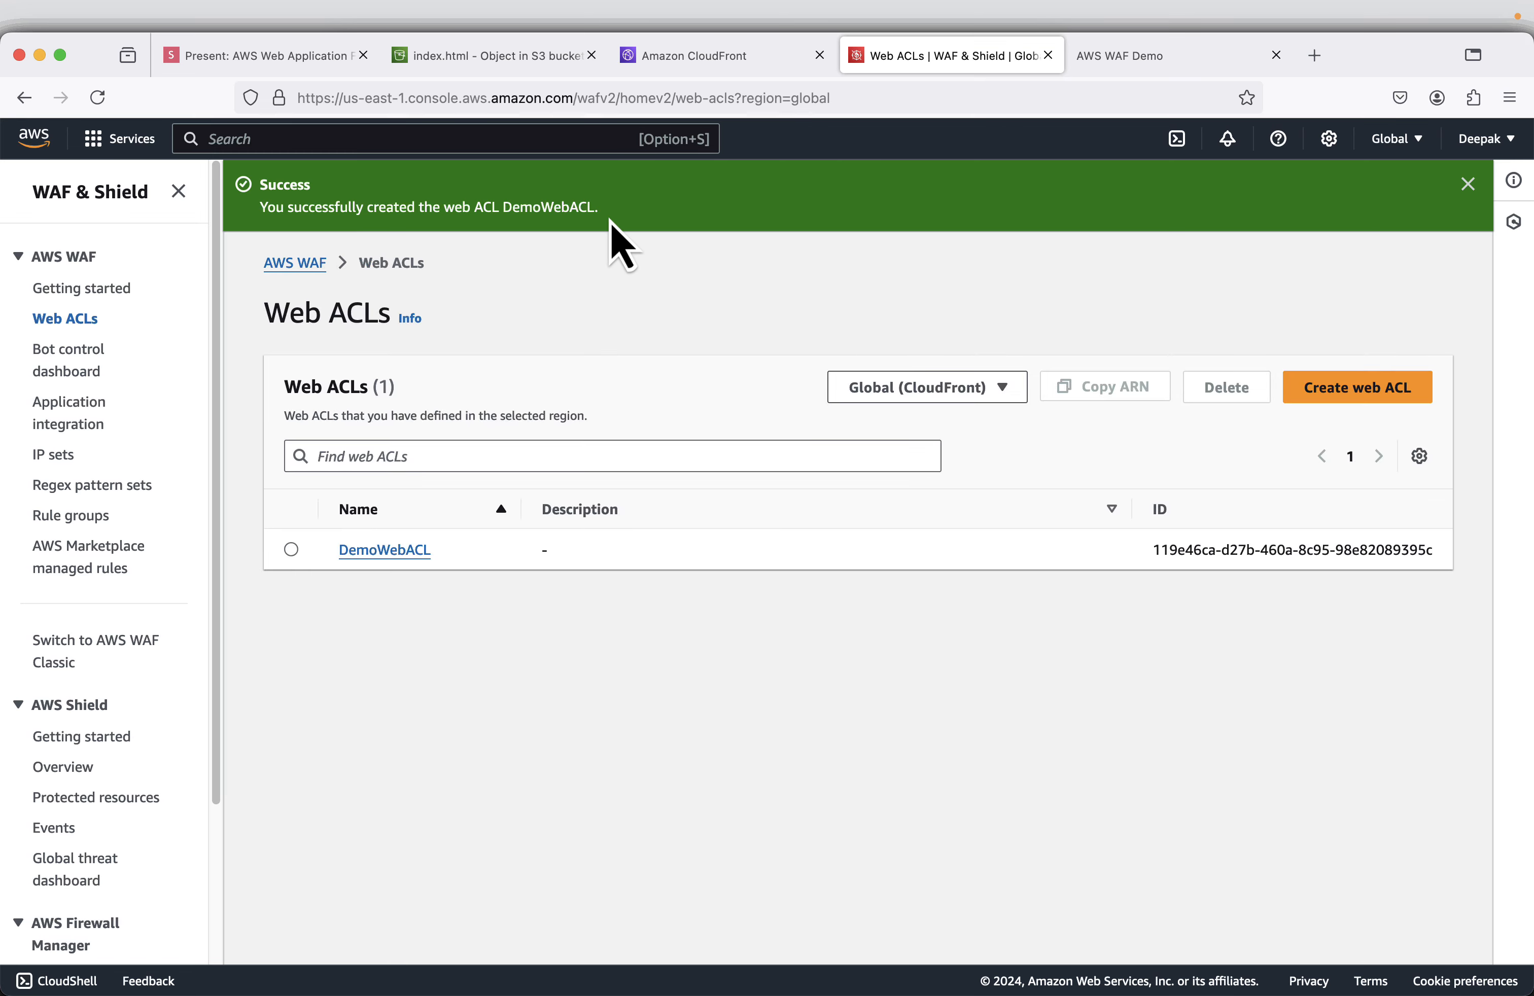
# Switch to the presentation and go through the review slides to the Associated AWS resources slide.
pyautogui.click(265, 56)
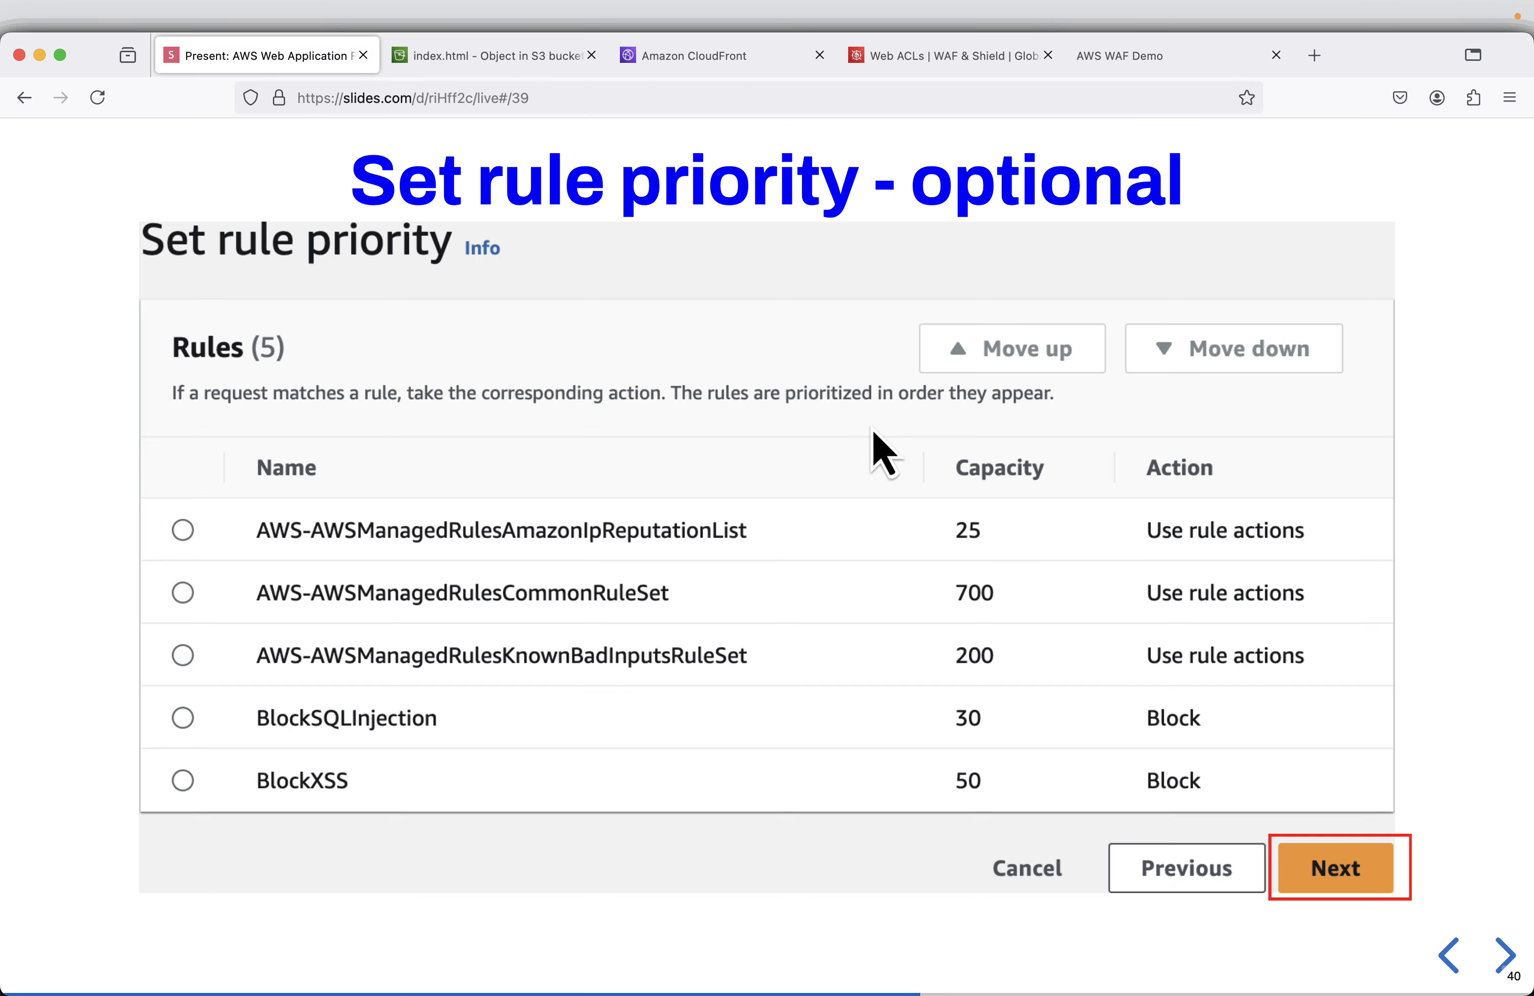
pyautogui.press('Right')
pyautogui.press('Right')
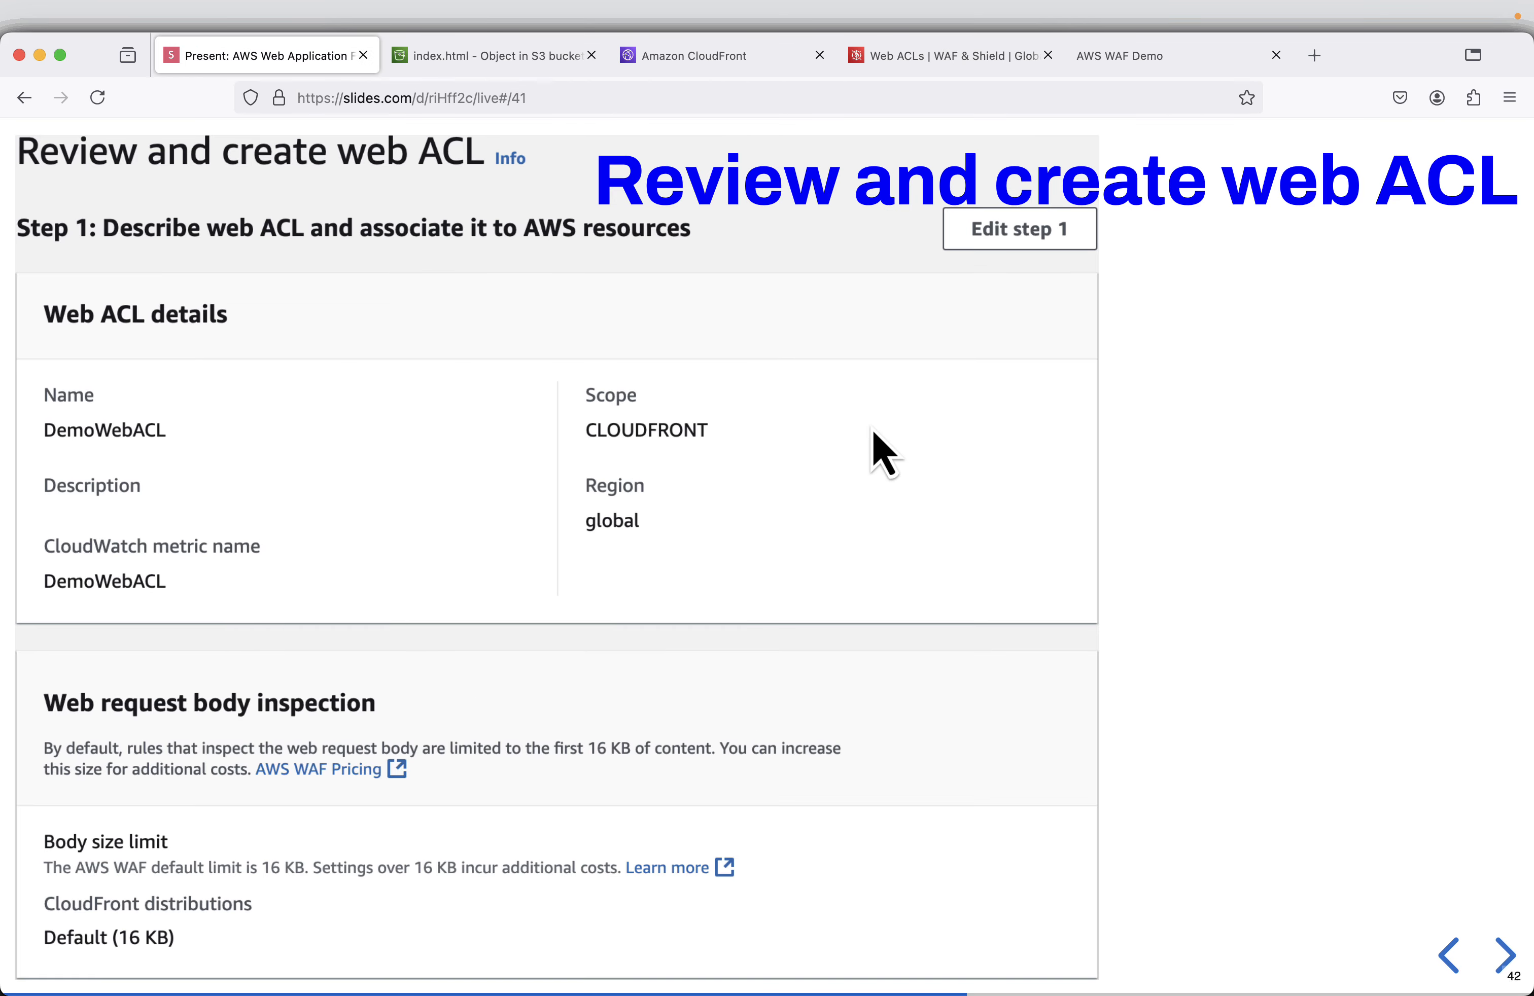
pyautogui.press('Right')
pyautogui.press('Right')
pyautogui.press('Right')
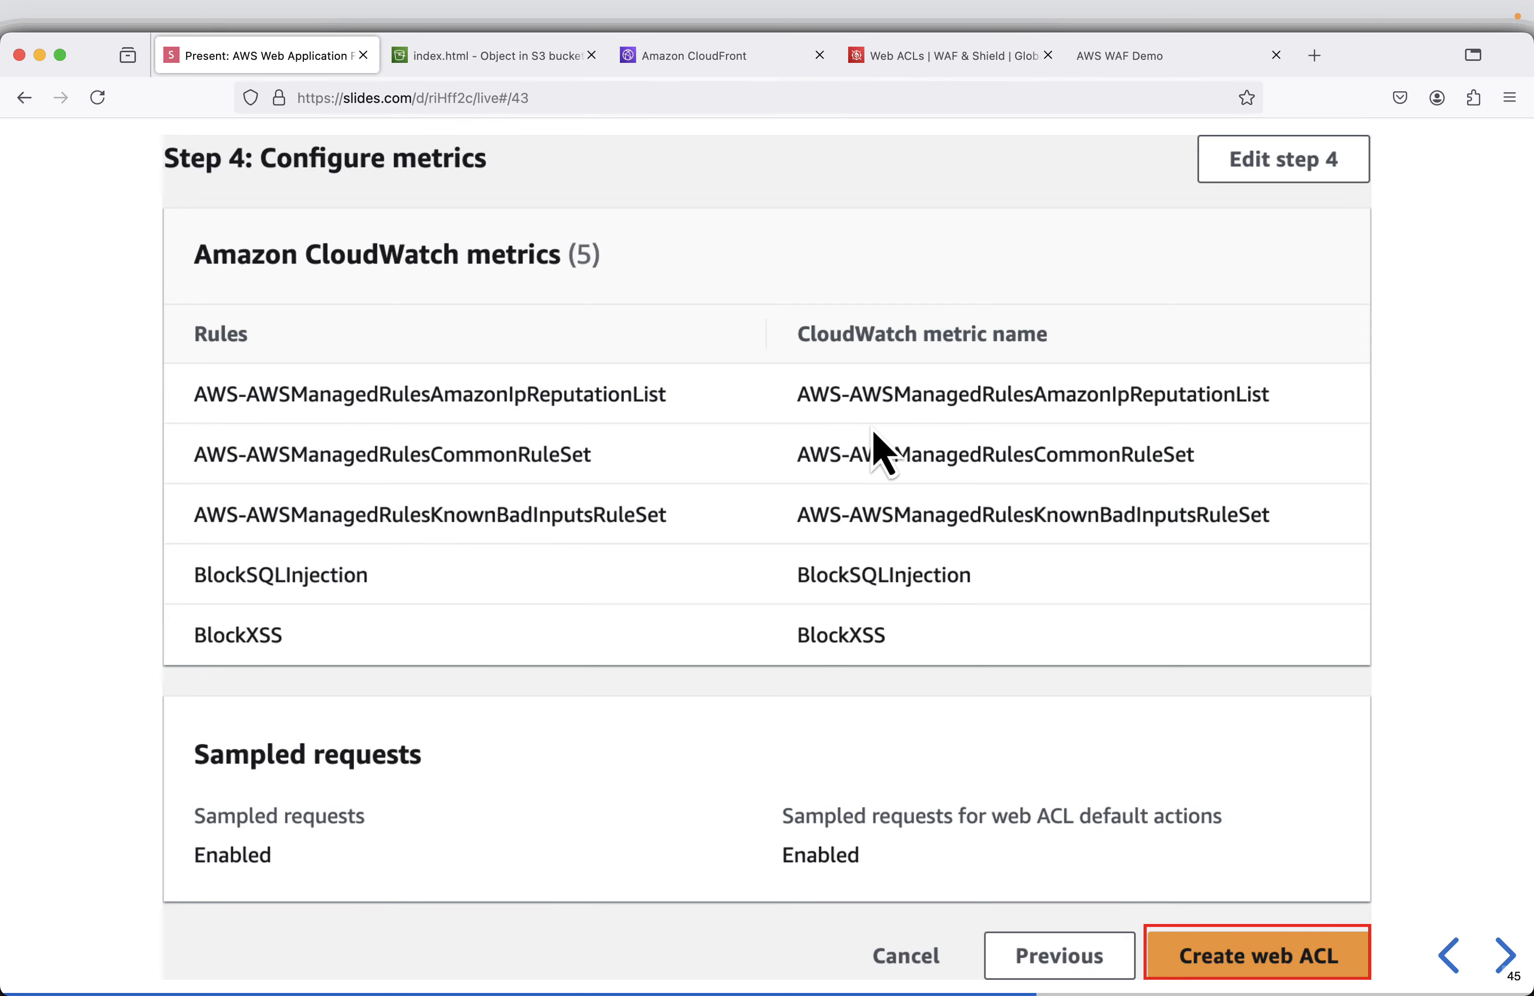
pyautogui.press('Right')
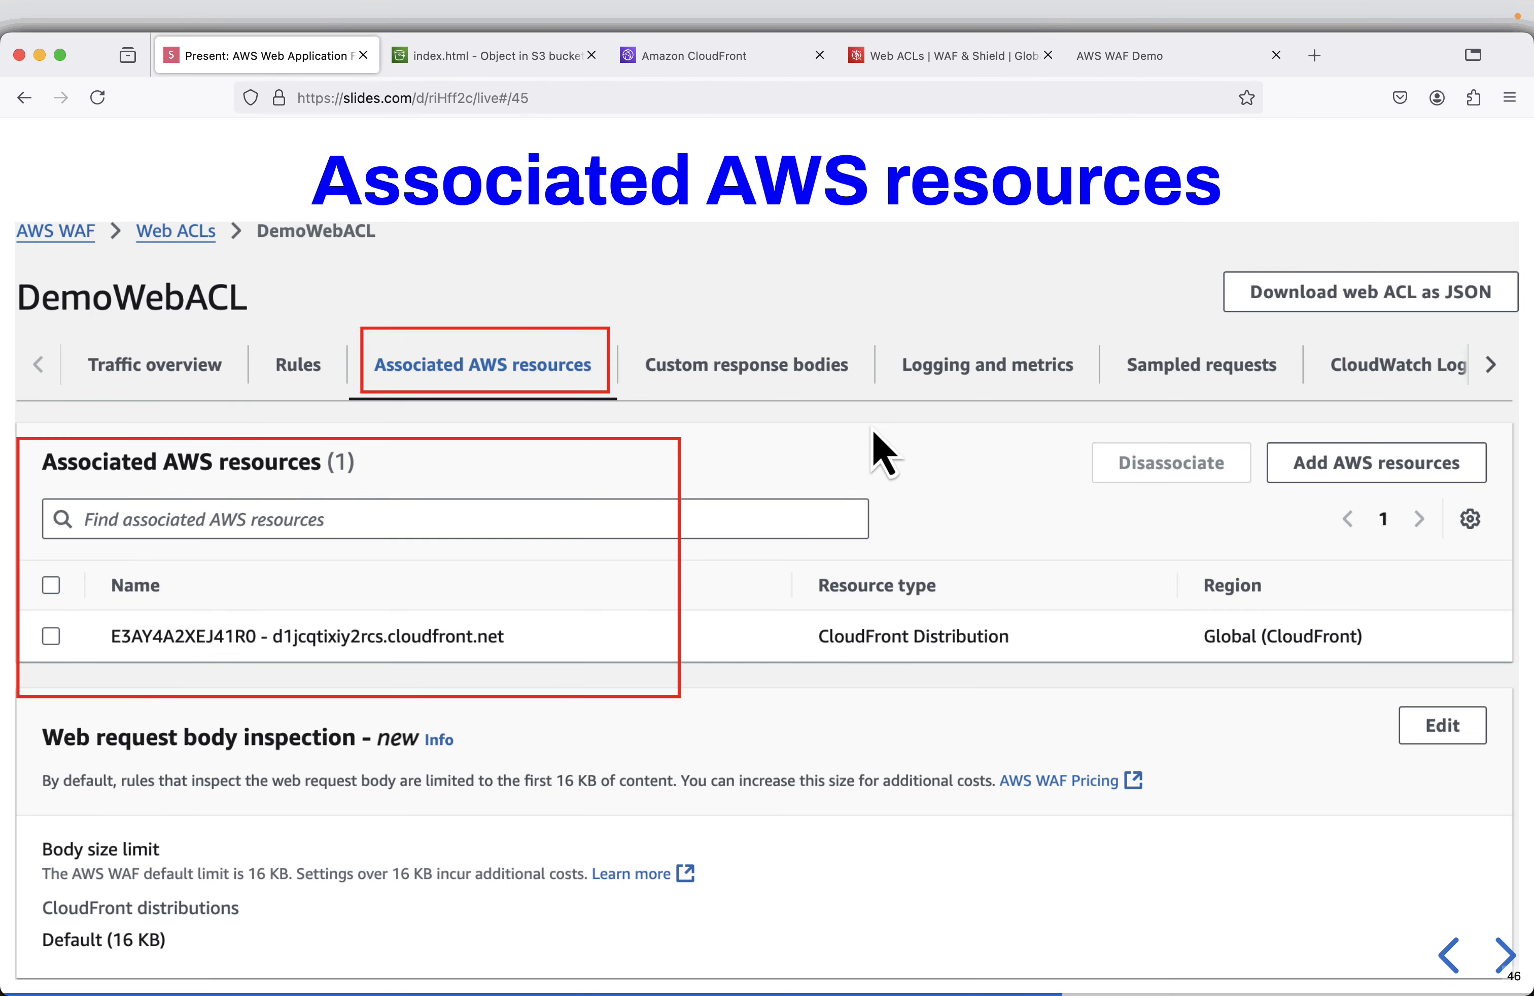
pyautogui.press('Right')
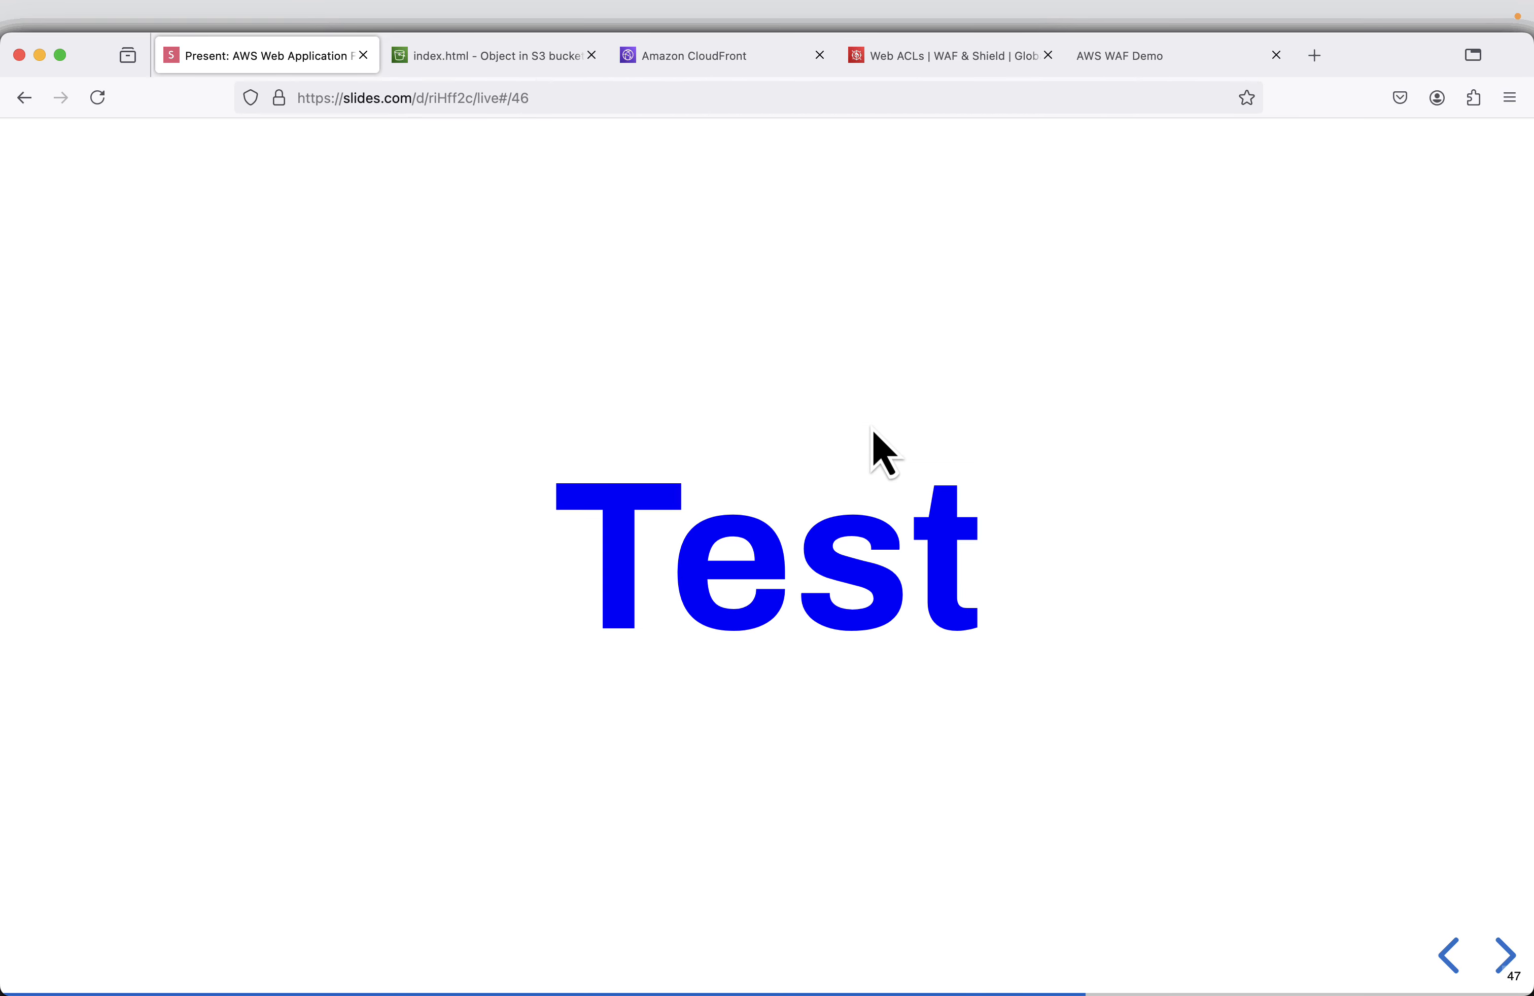
pyautogui.press('Left')
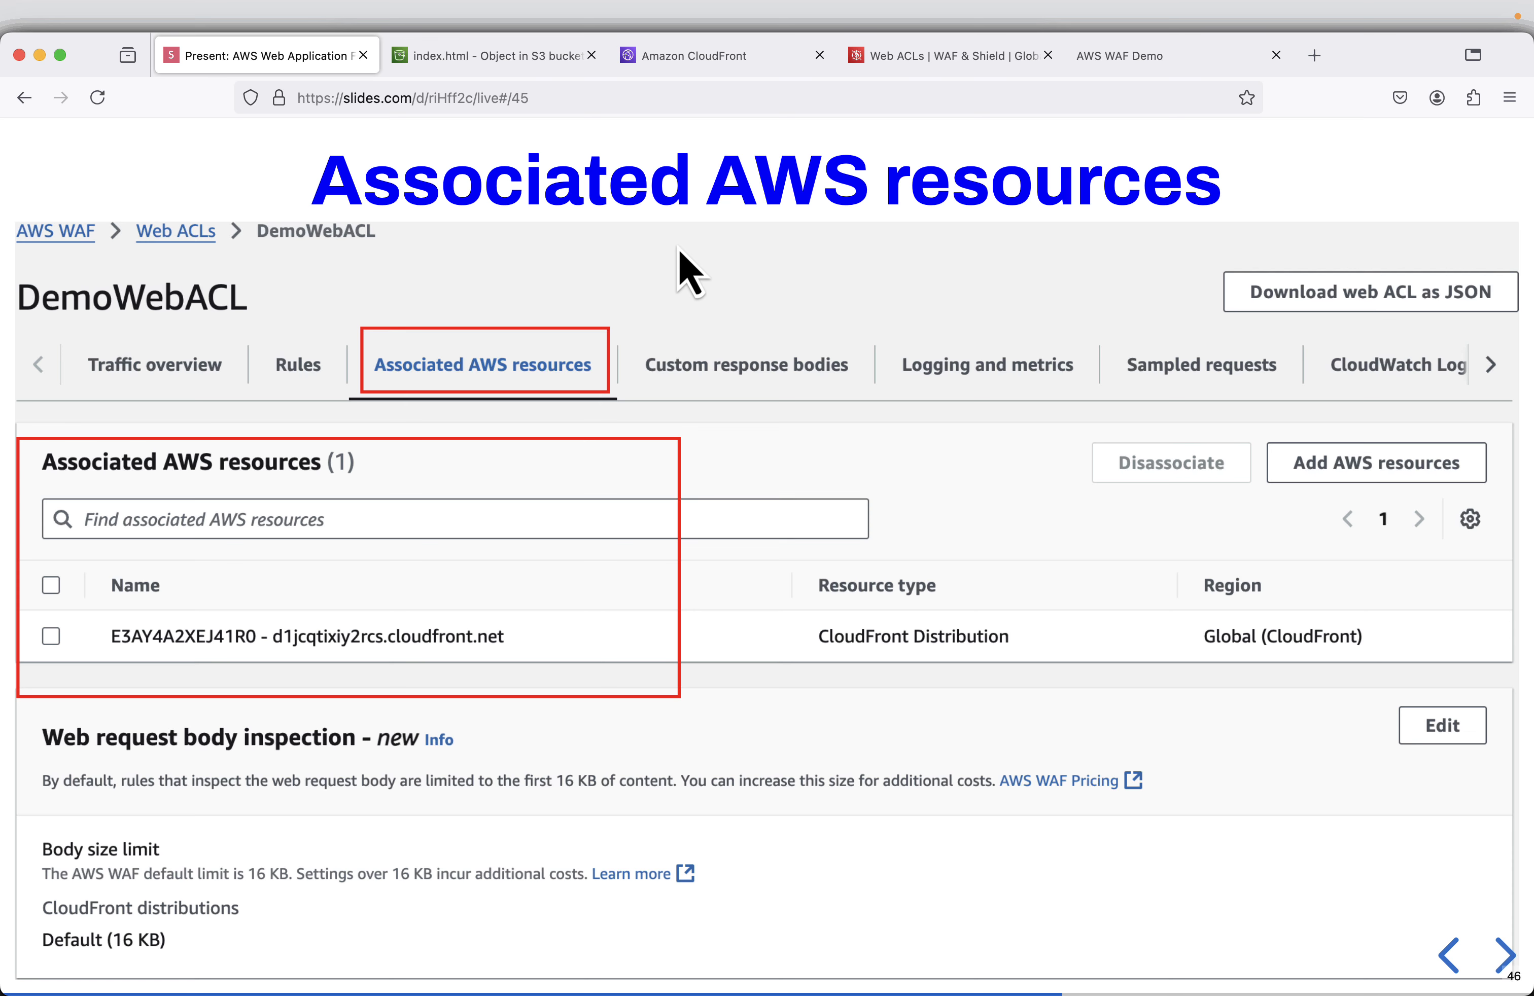
# Return to the Web ACLs list, open DemoWebACL and show its associated AWS resources.
pyautogui.click(939, 66)
pyautogui.click(393, 553)
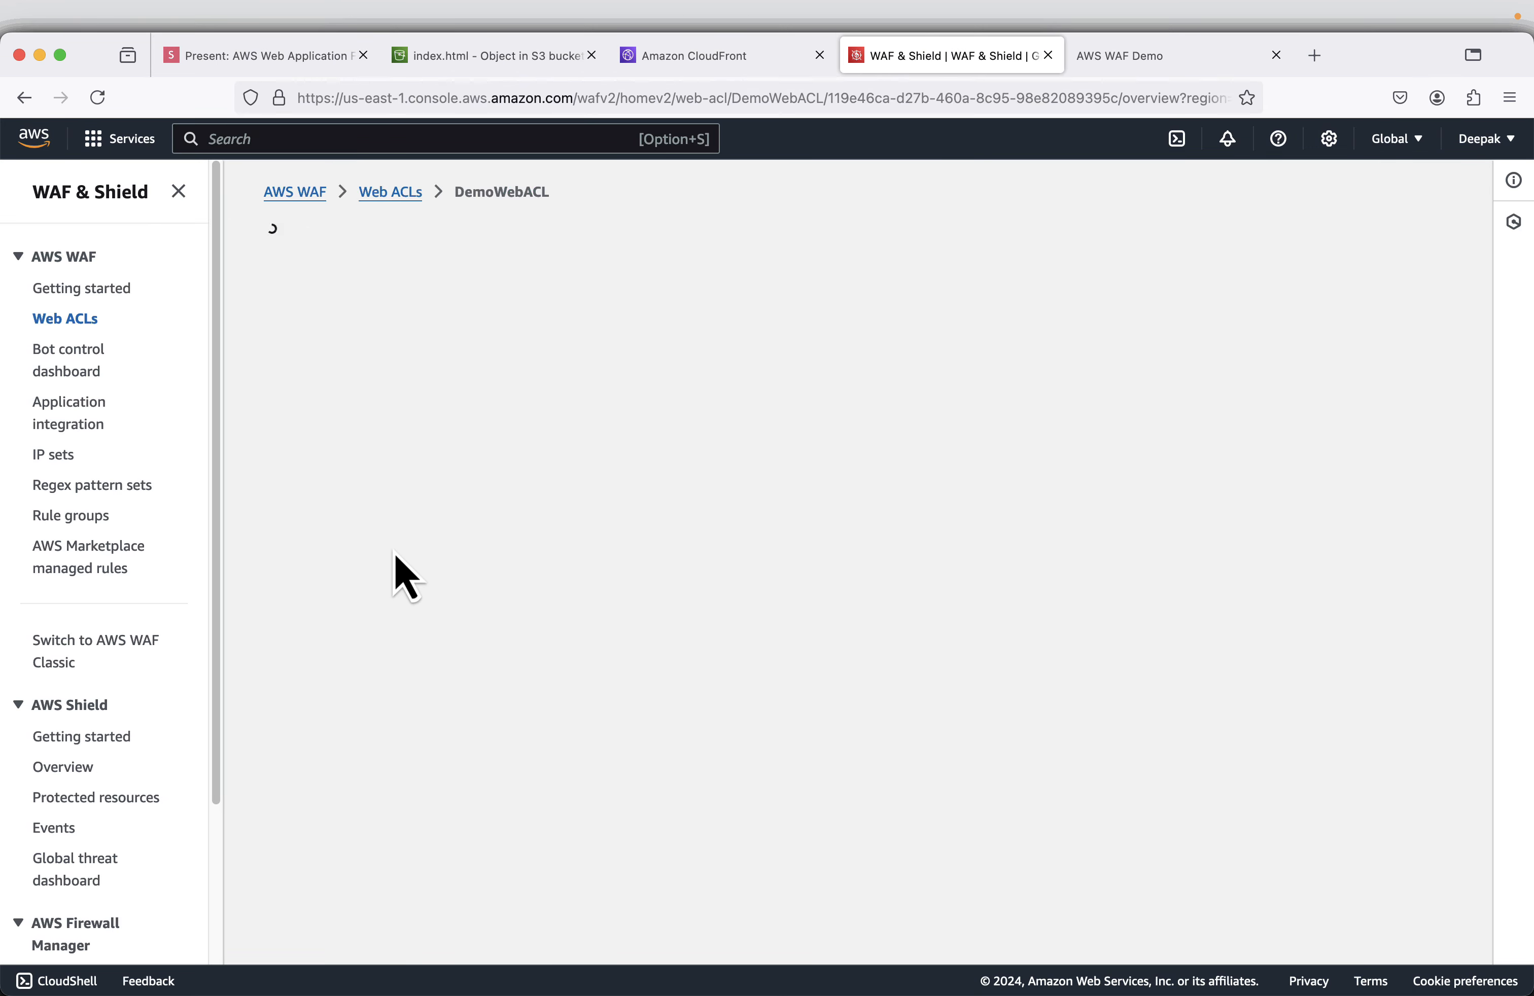
pyautogui.click(178, 191)
pyautogui.click(391, 297)
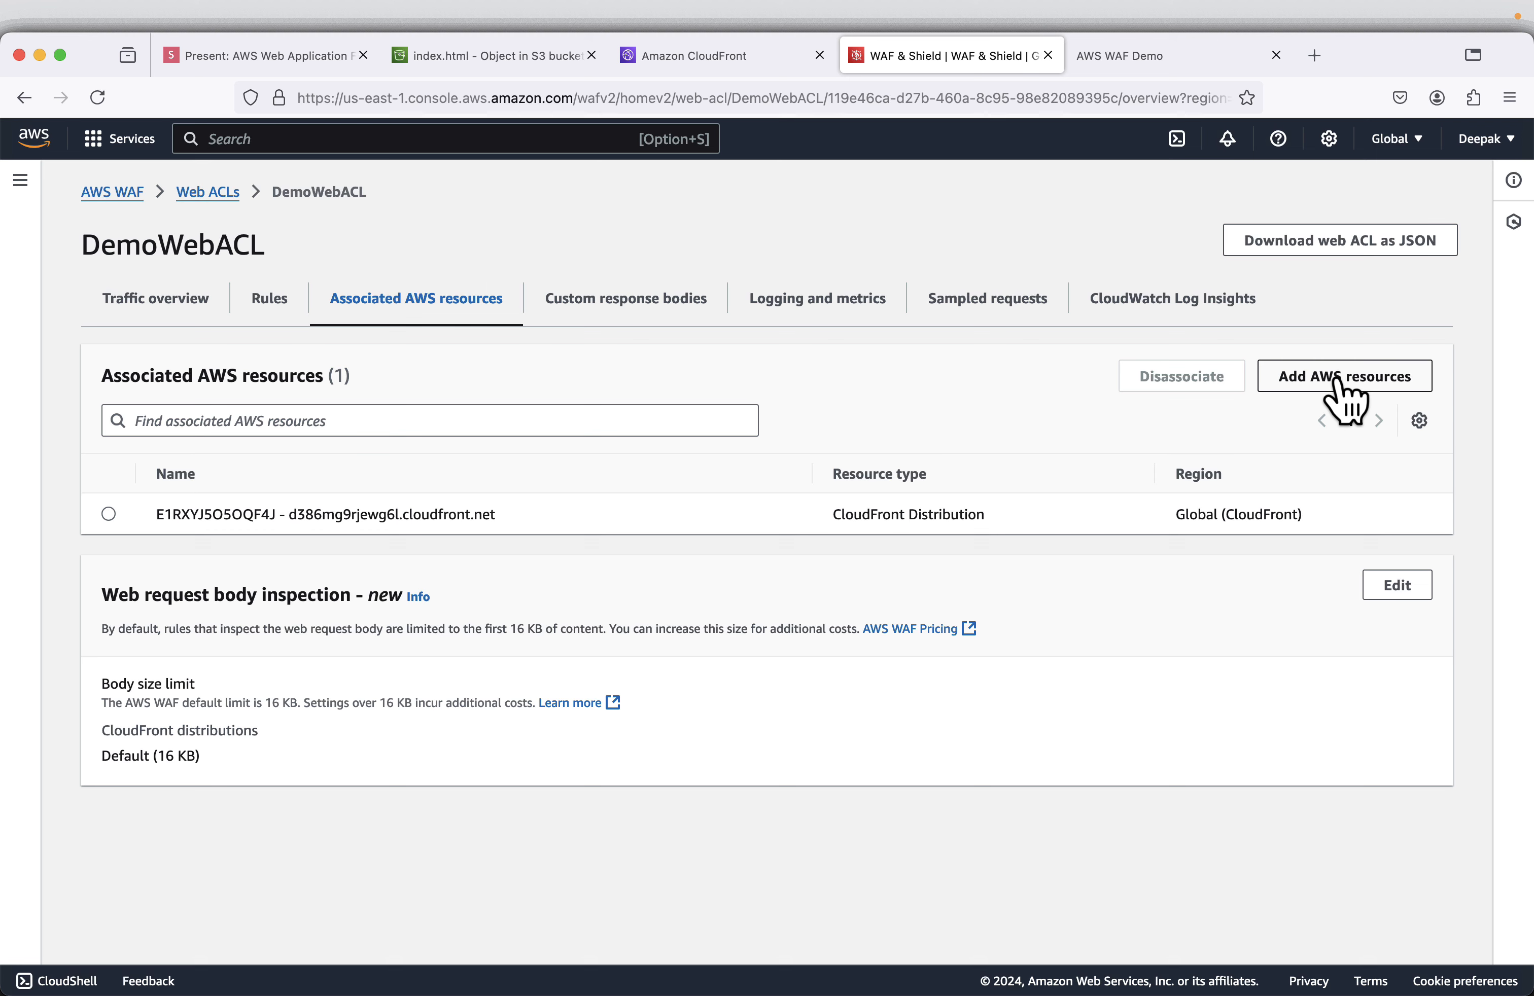
# Switch to the presentation and advance it past the Test title to the Direct access slide.
pyautogui.click(258, 55)
pyautogui.press('Right')
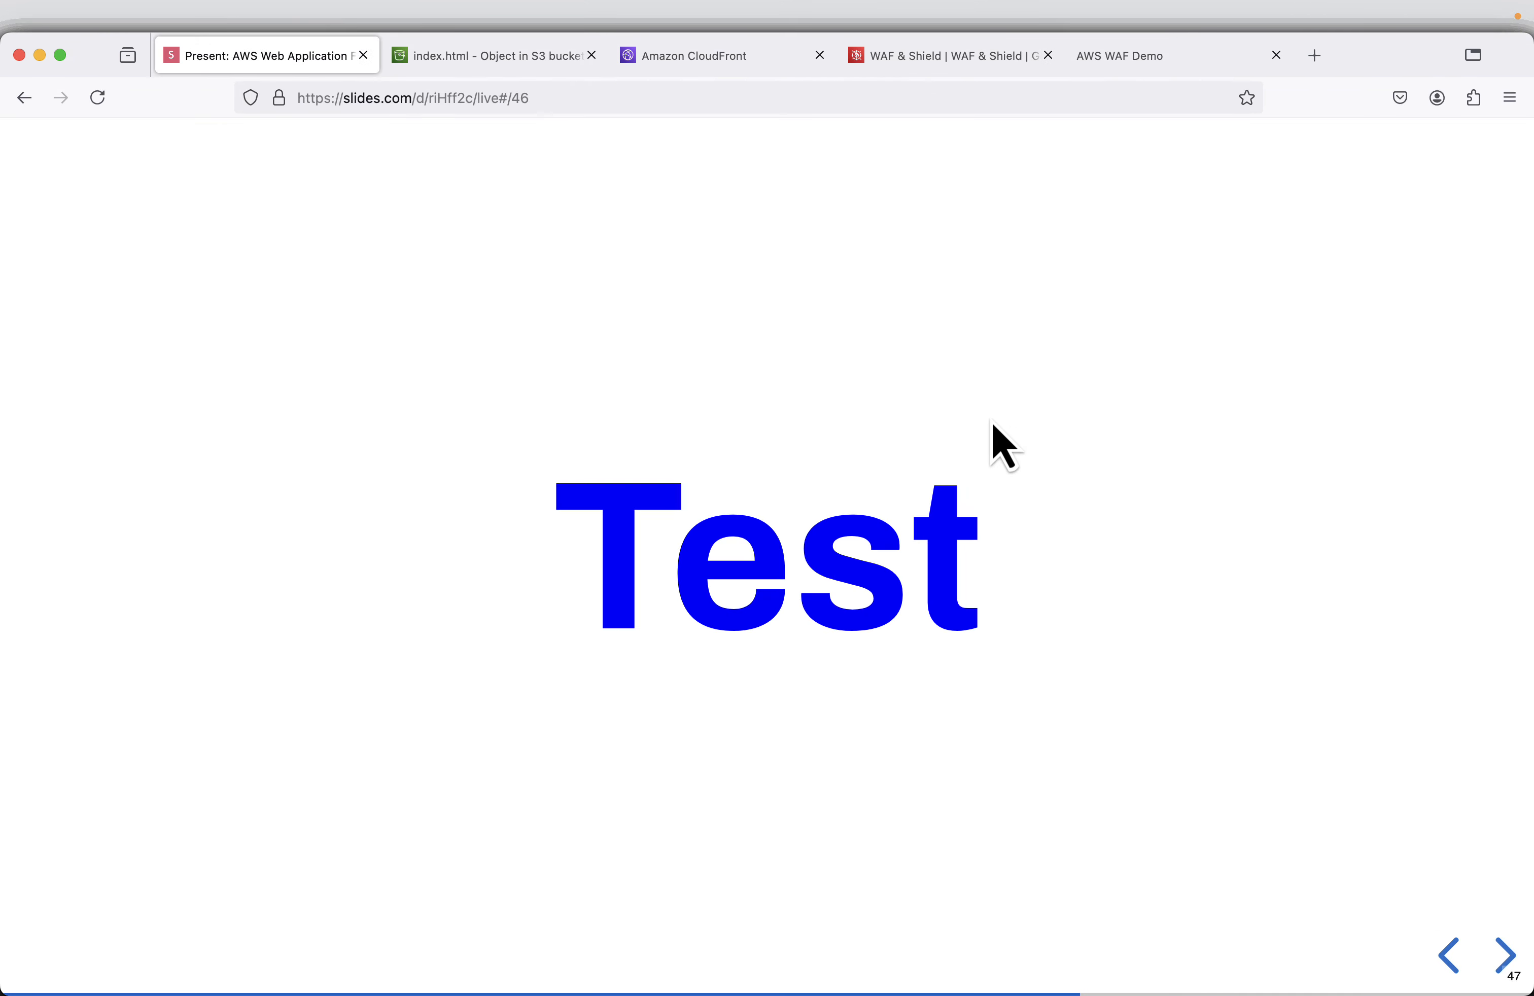
pyautogui.press('Right')
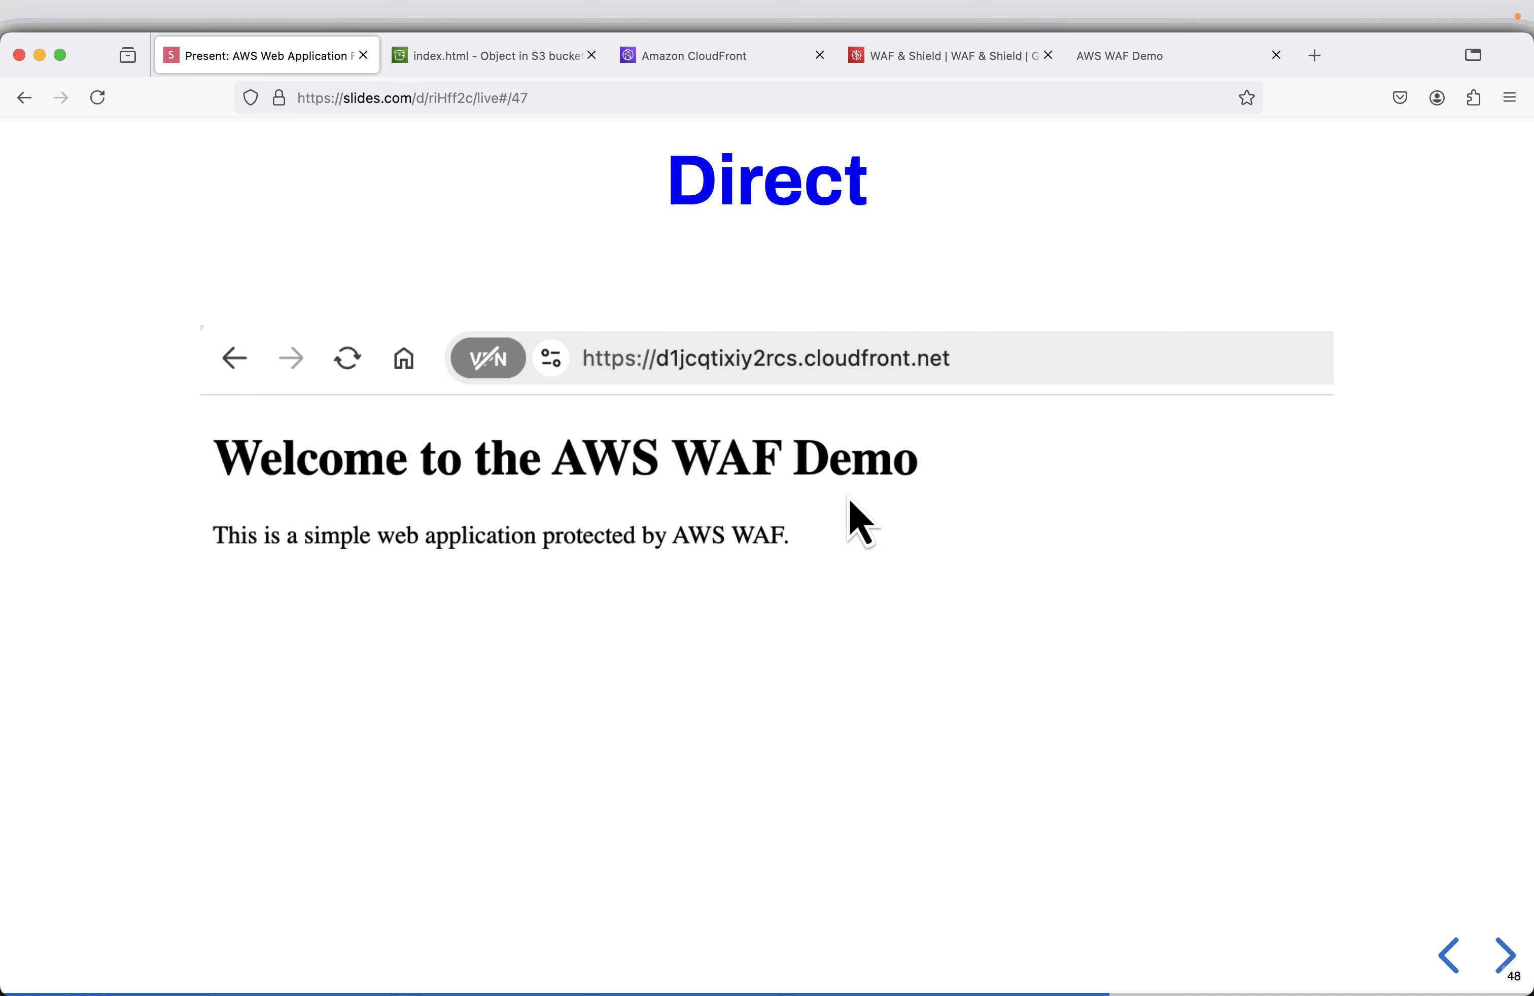
# Switch to the CloudFront console, reload the distribution's details page and copy the distribution domain name.
pyautogui.click(703, 68)
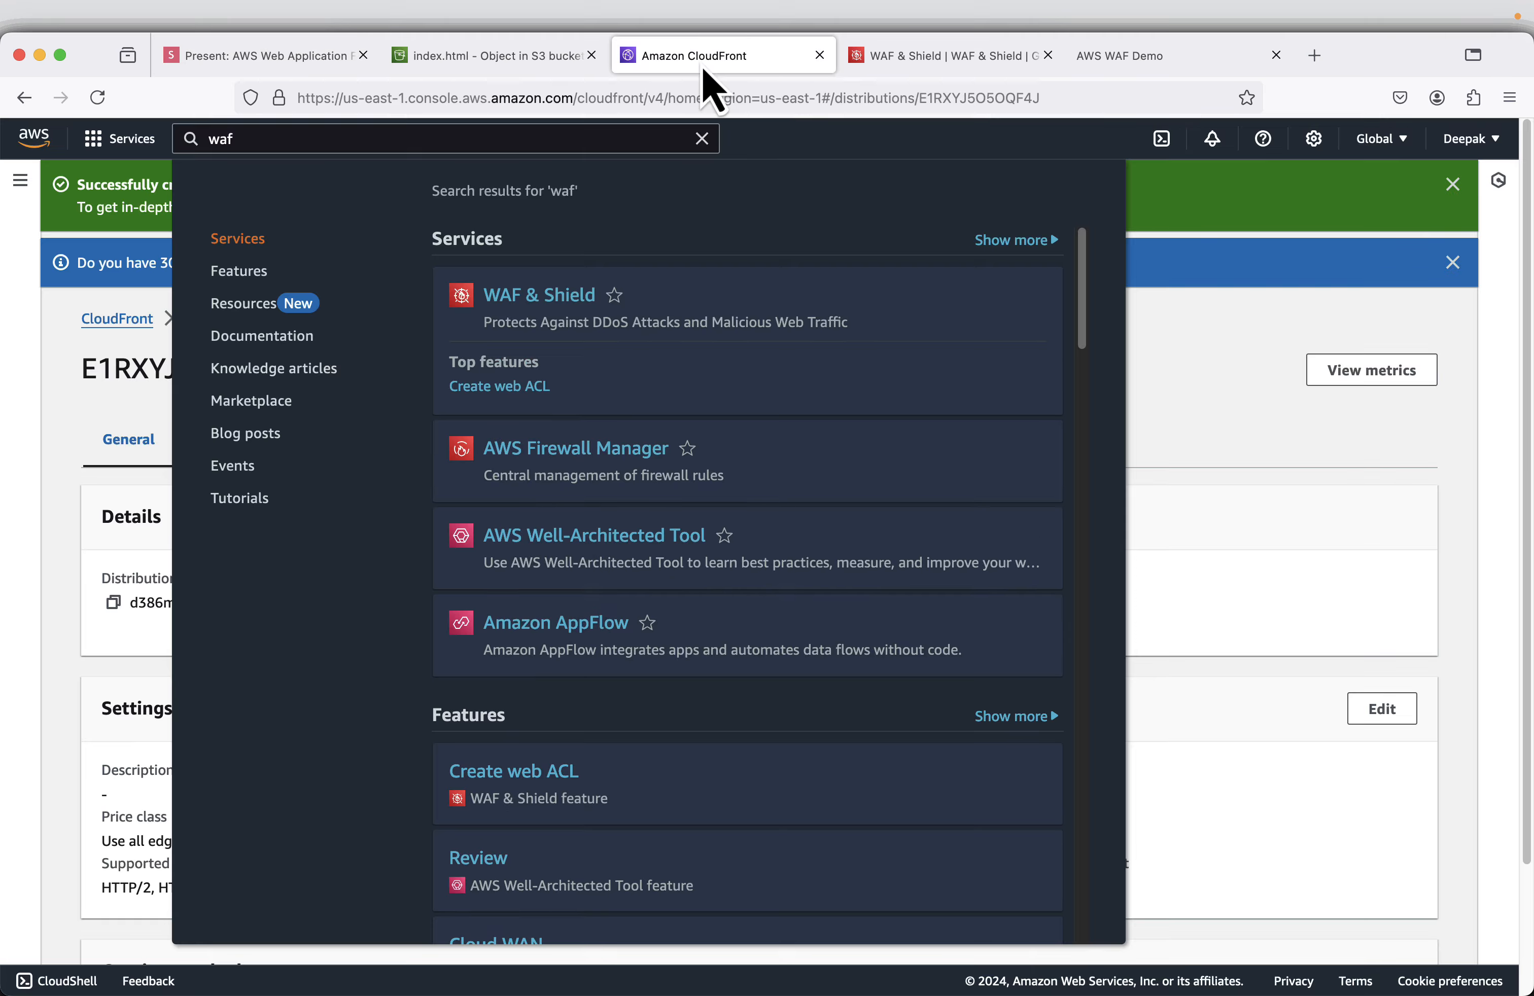
pyautogui.click(1272, 590)
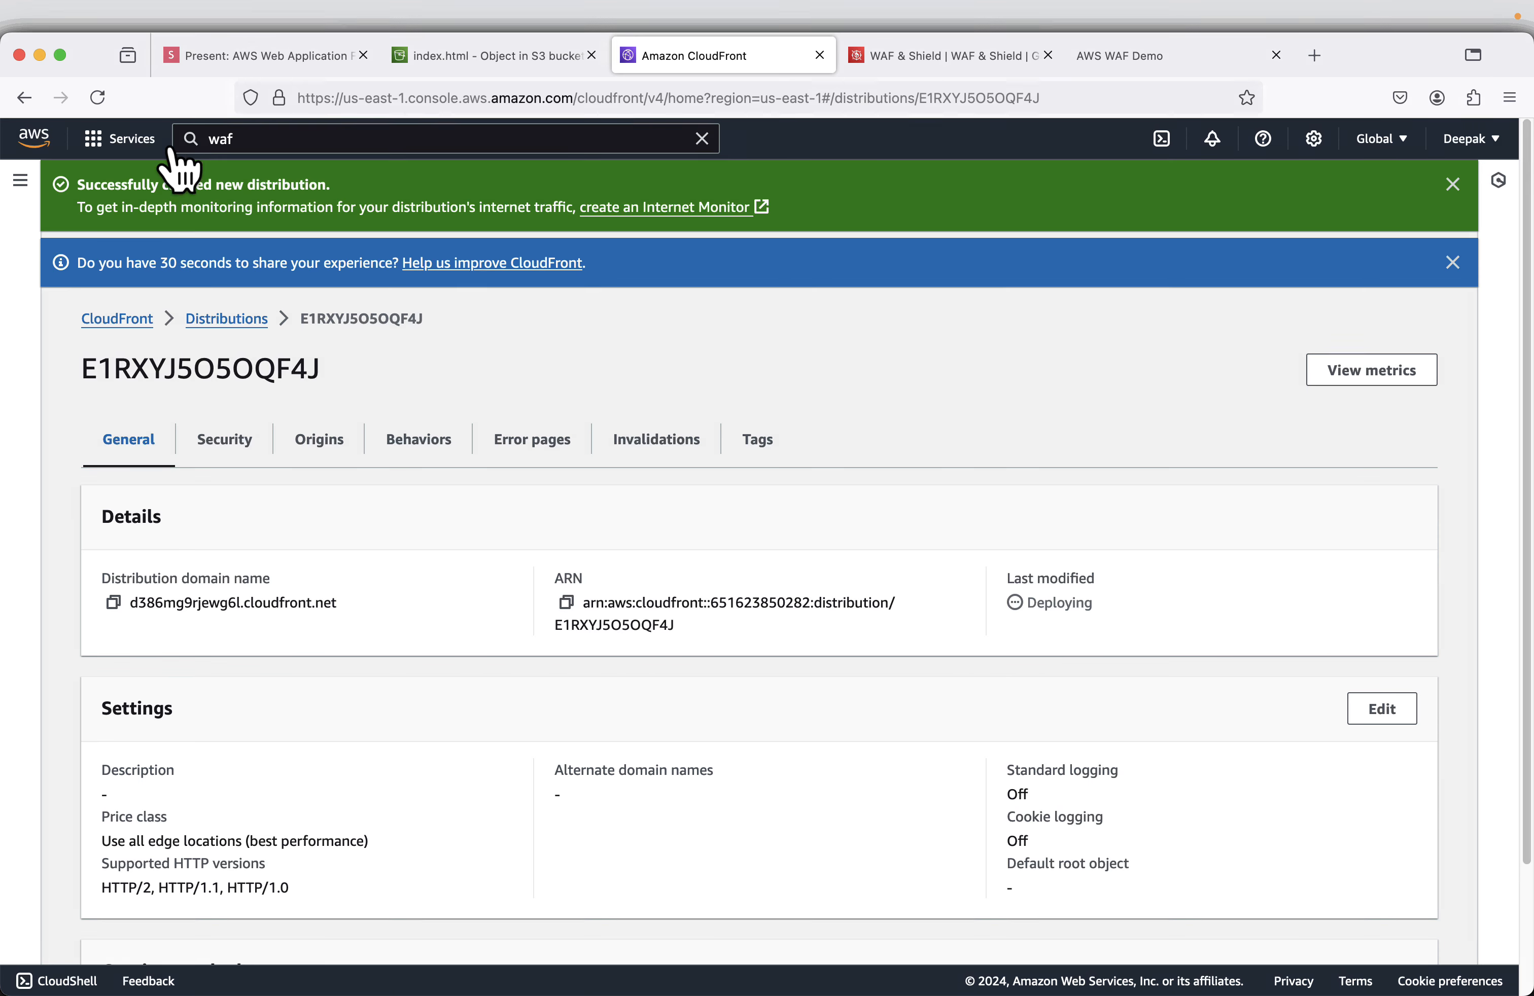
pyautogui.click(94, 105)
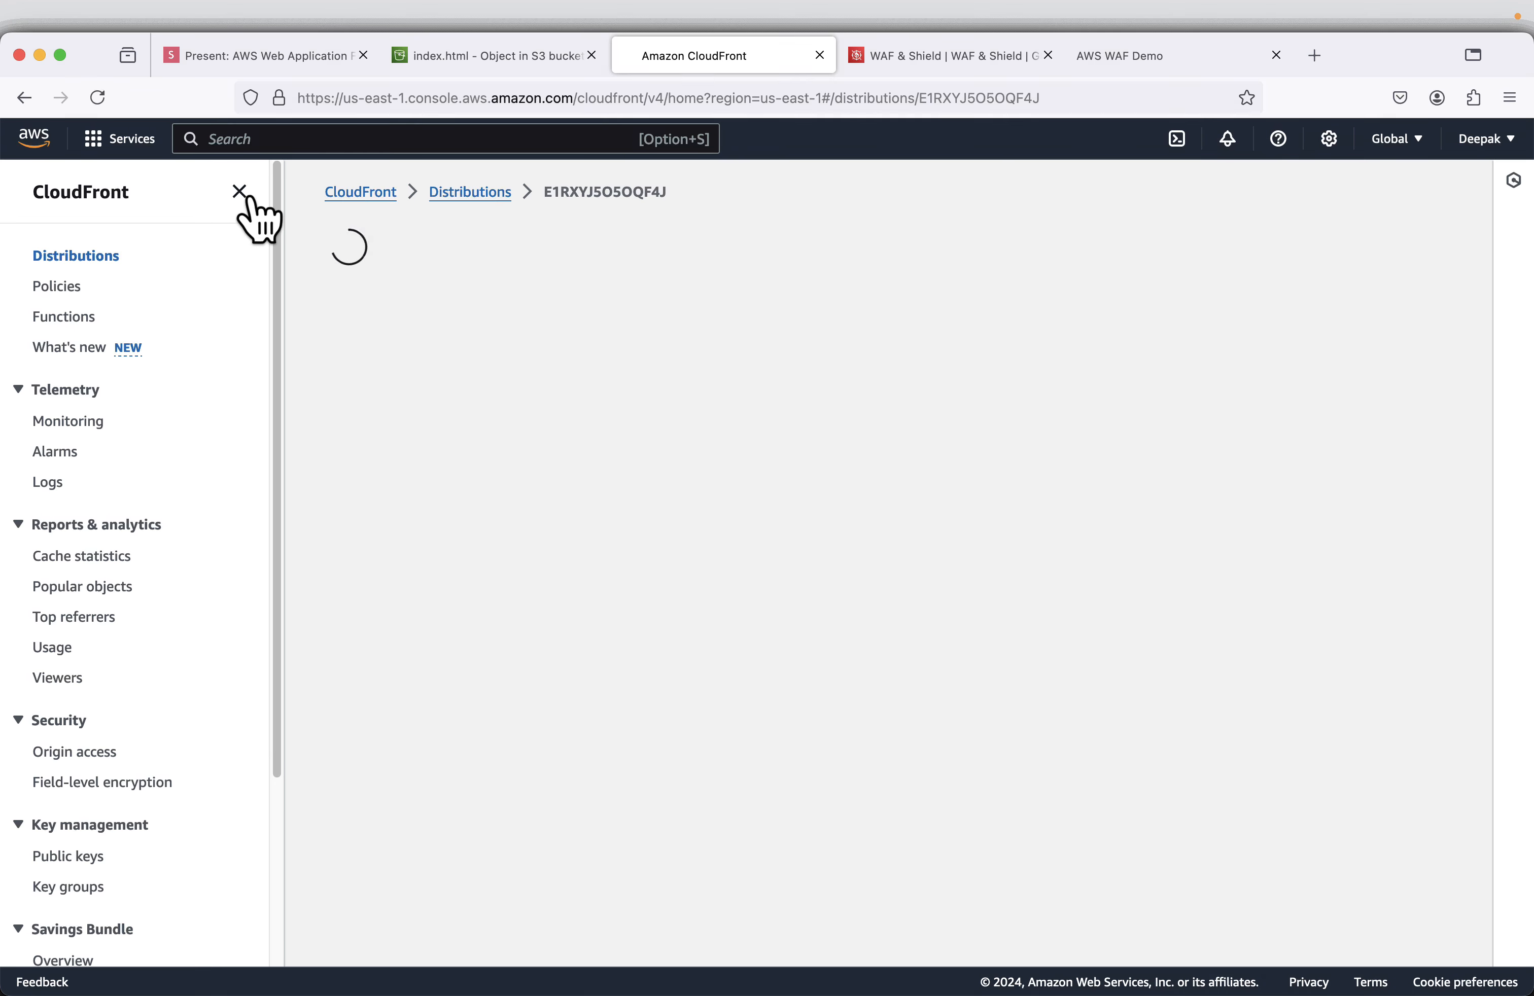
pyautogui.click(243, 194)
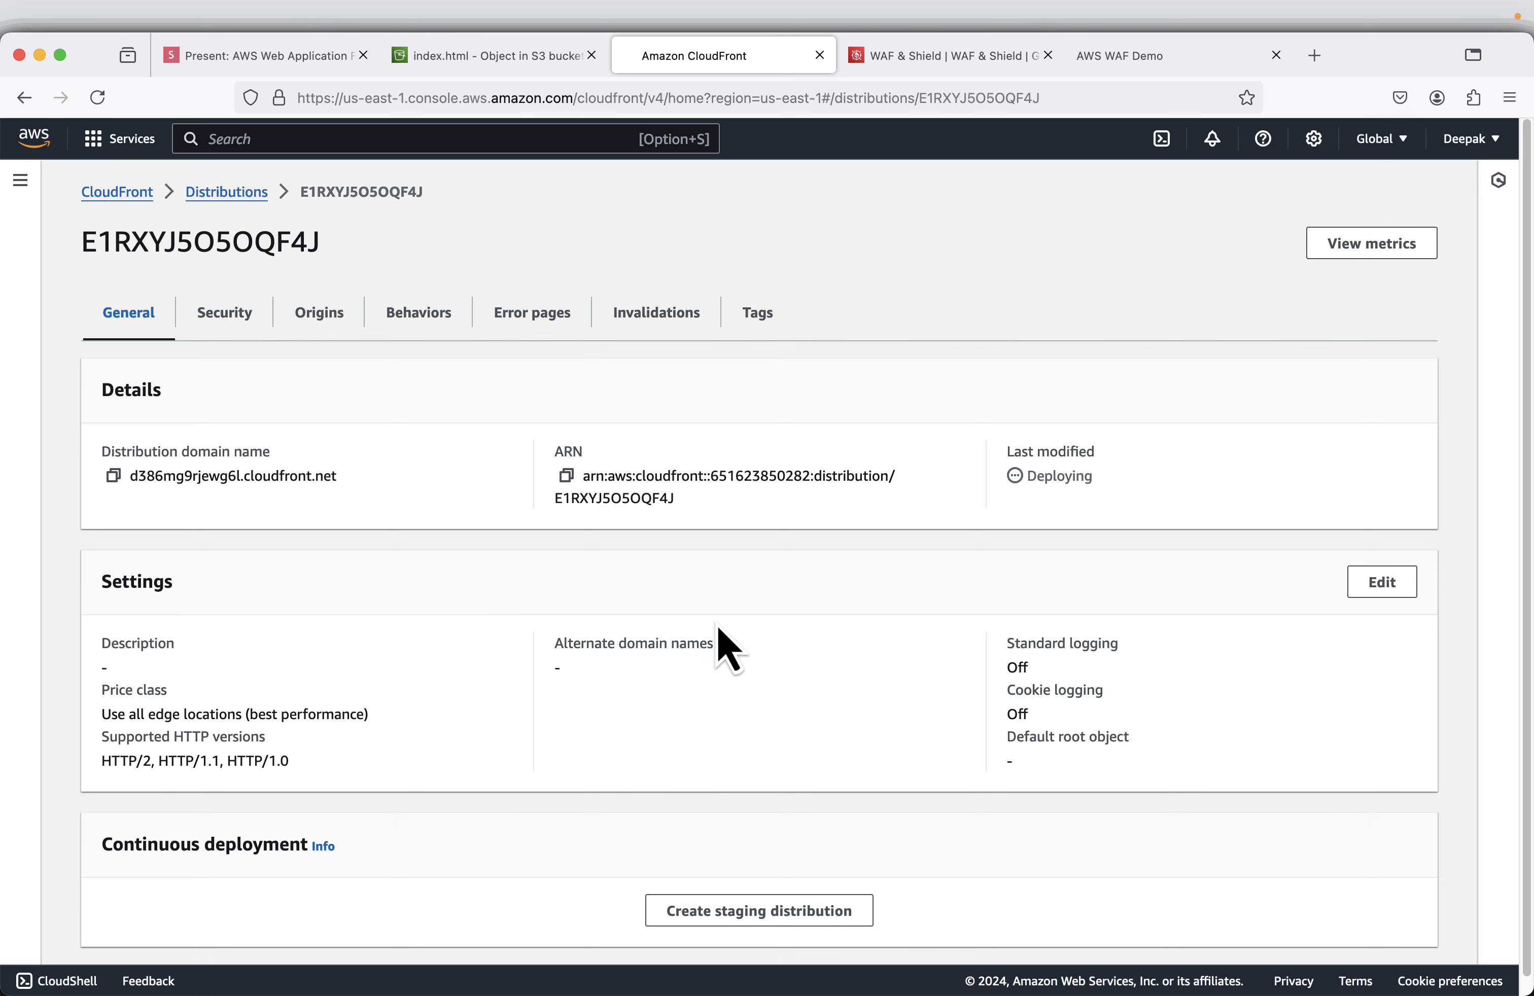
pyautogui.click(113, 477)
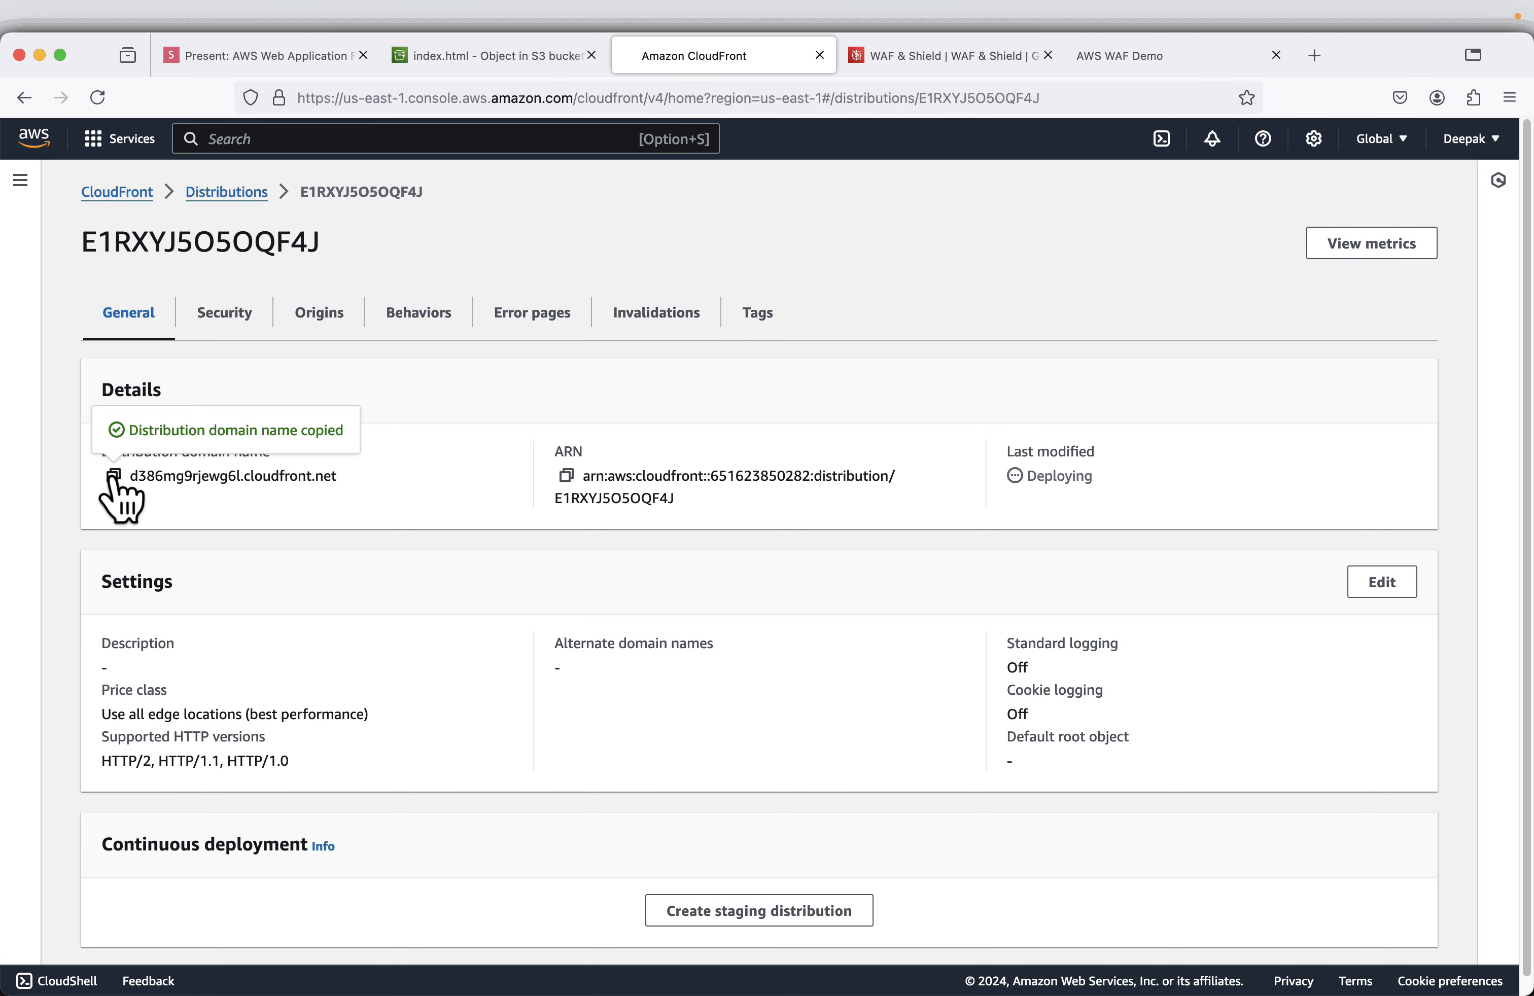
# Open the copied CloudFront distribution domain in a new browser tab.
pyautogui.click(1315, 57)
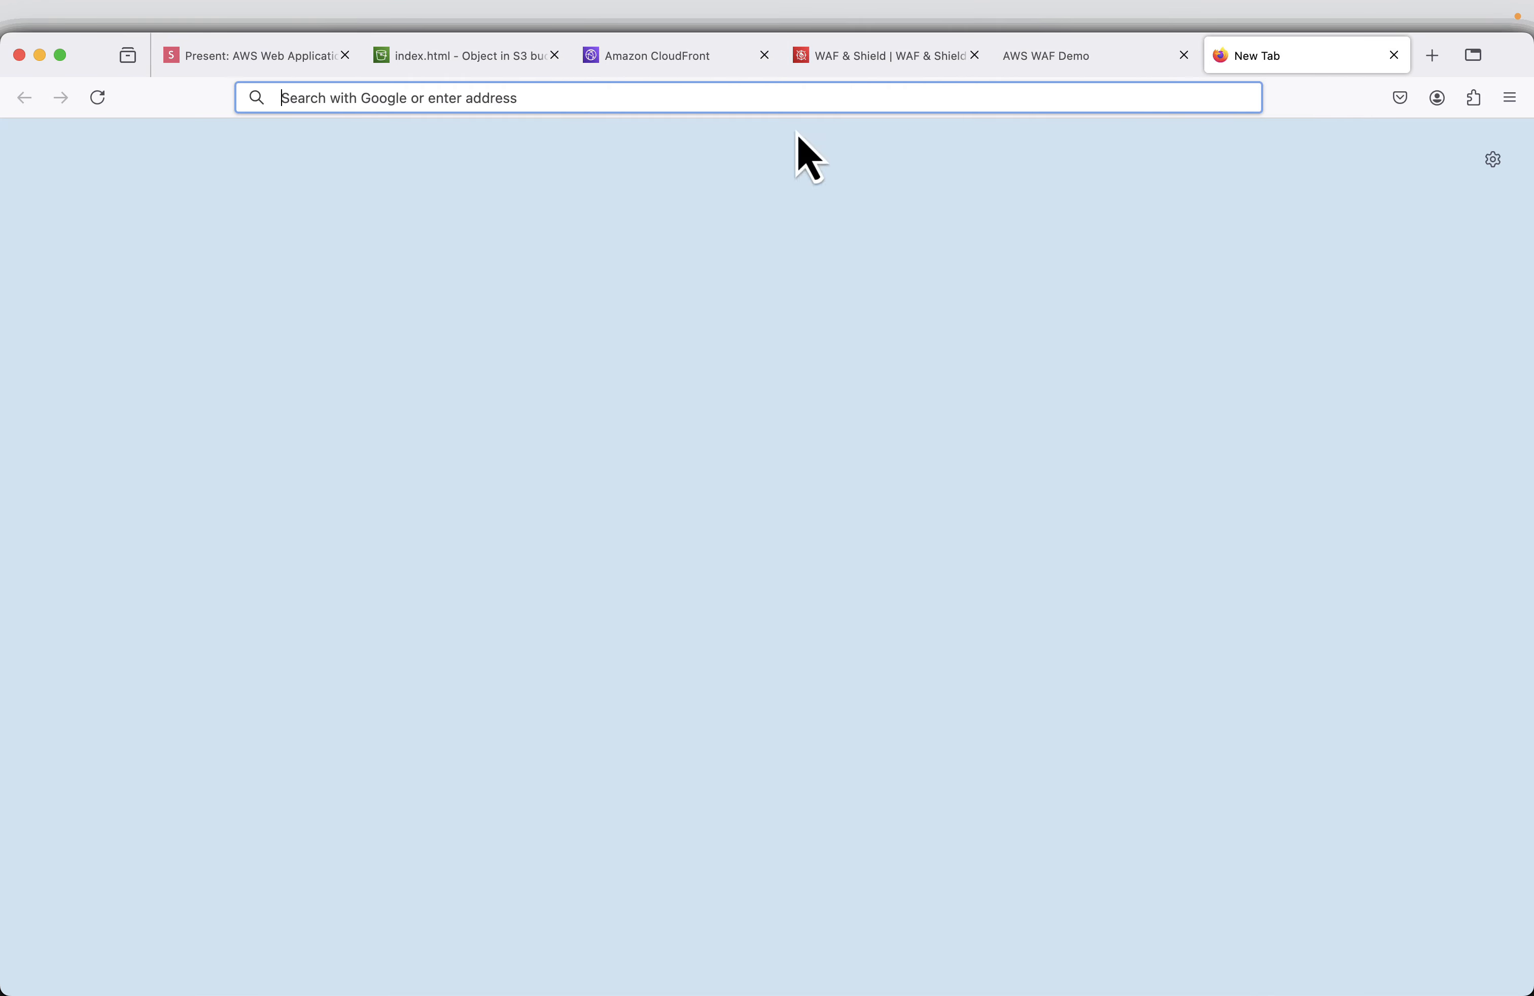
pyautogui.rightClick(543, 99)
pyautogui.click(584, 234)
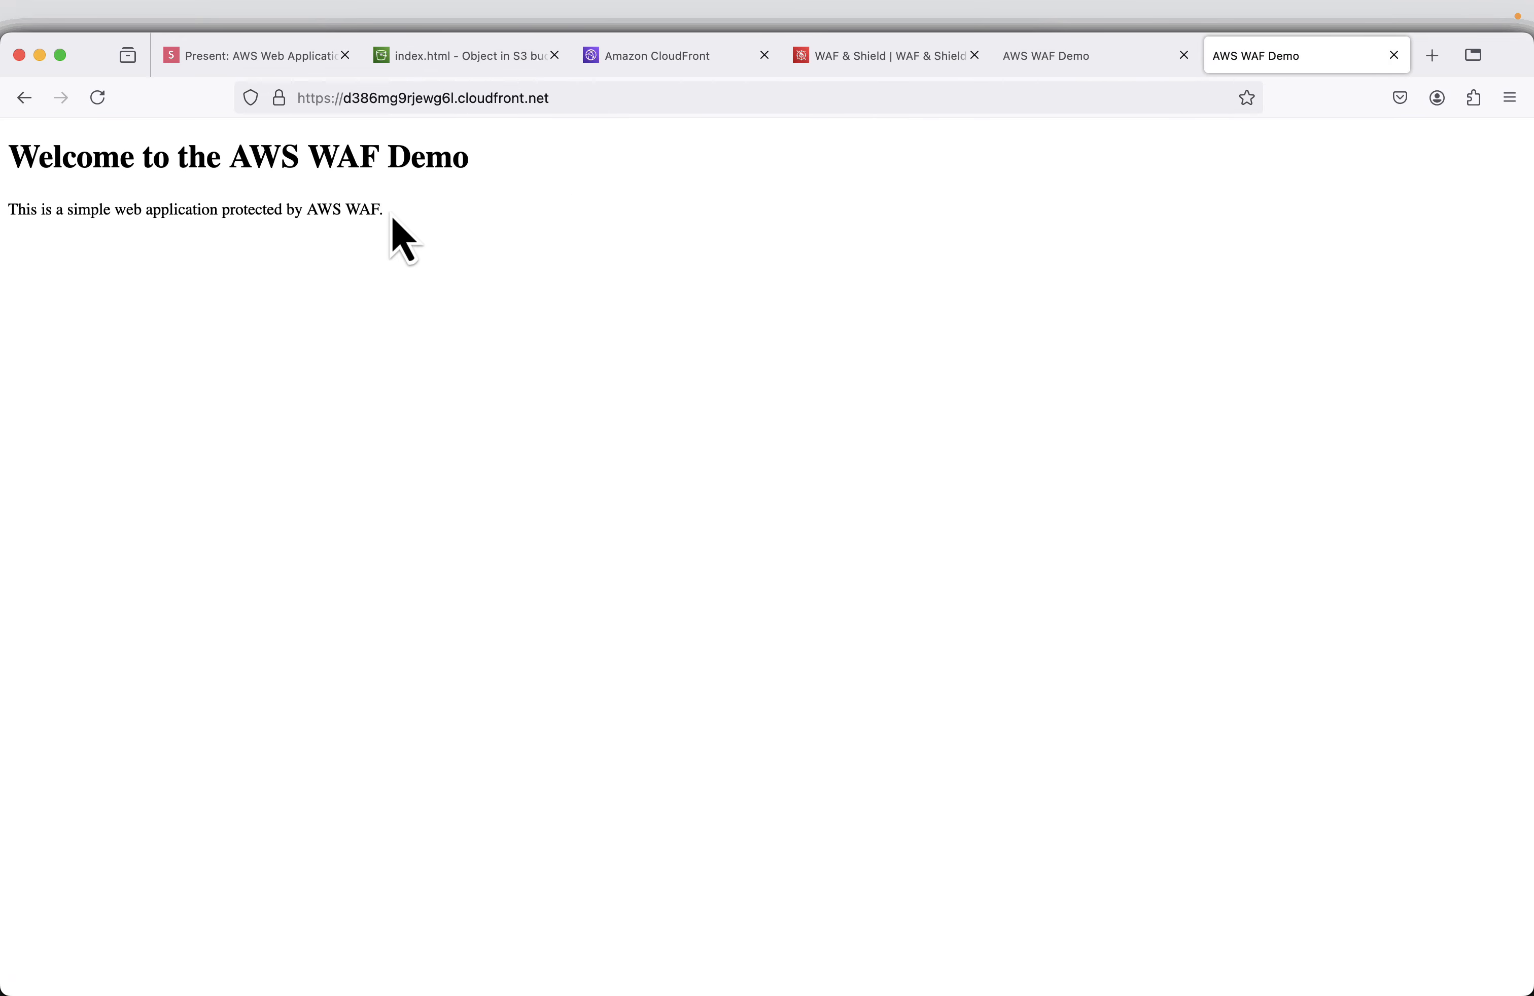
# Compare the website served through CloudFront with the same page served directly from the S3 bucket.
pyautogui.moveTo(393, 233); pyautogui.dragTo(116, 138)
pyautogui.click(515, 214)
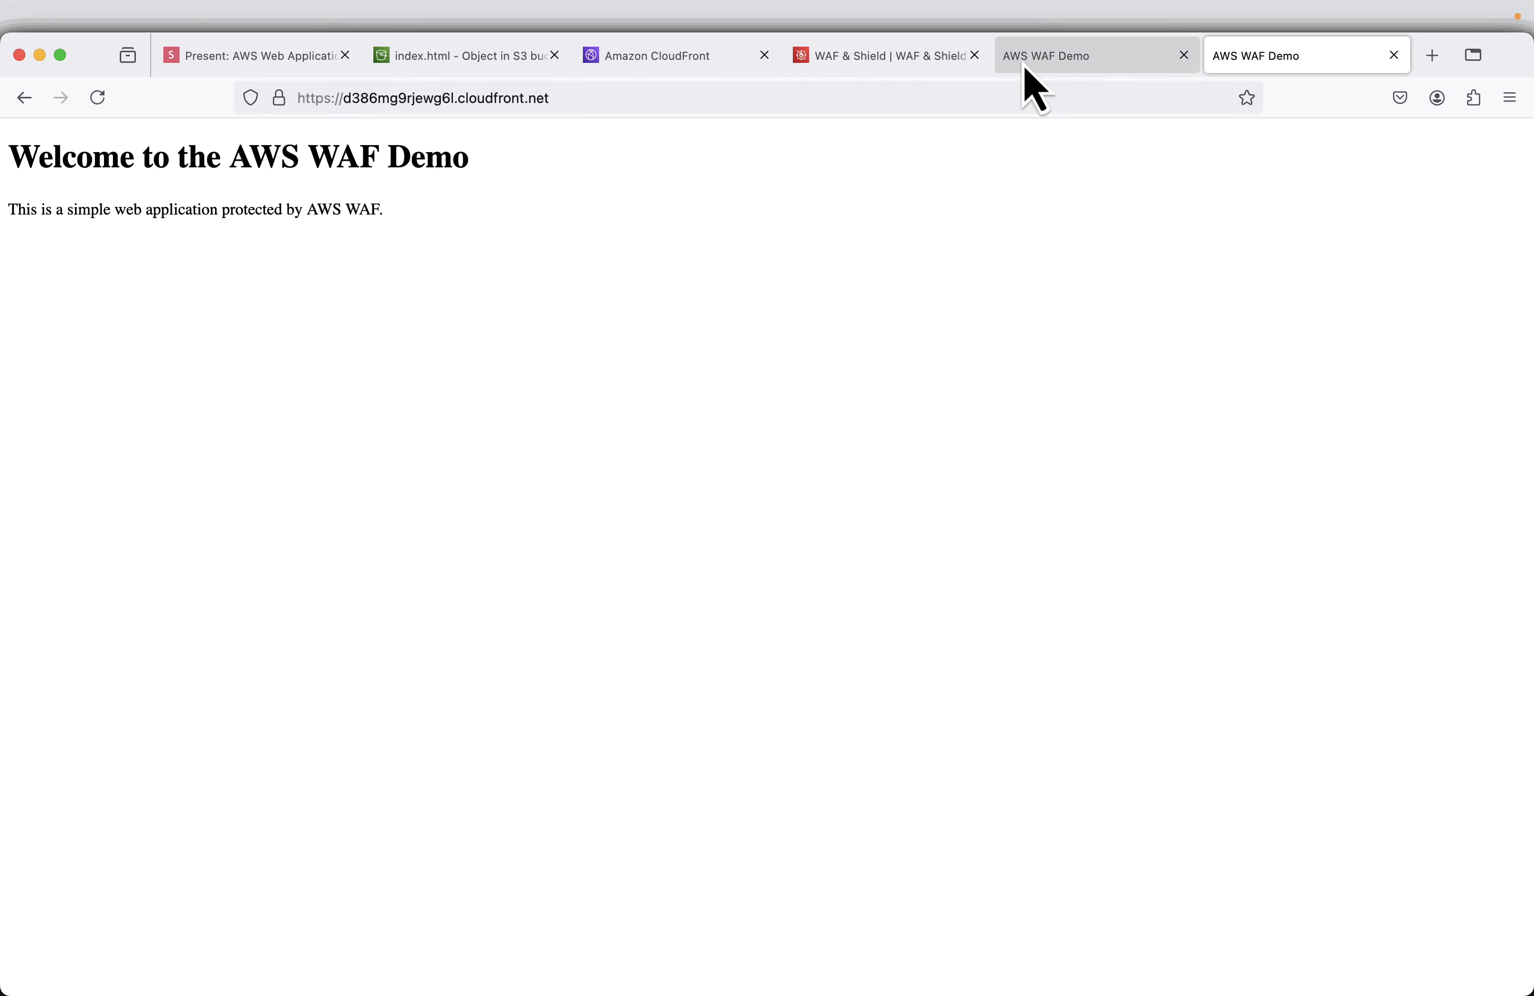
pyautogui.click(1098, 63)
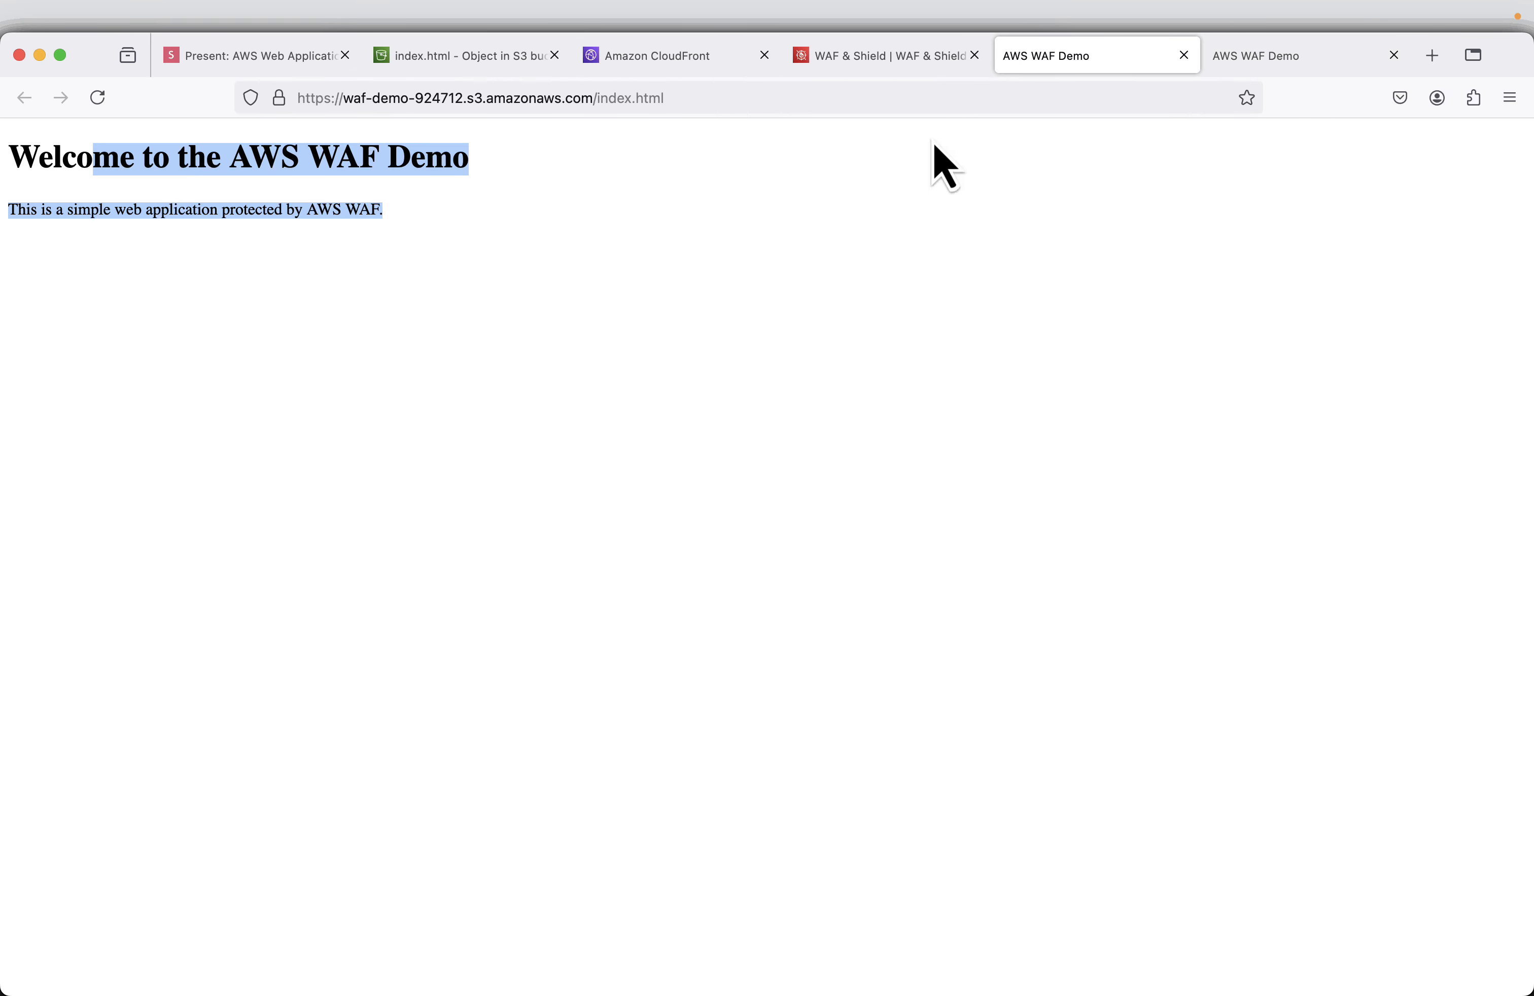
pyautogui.click(1301, 65)
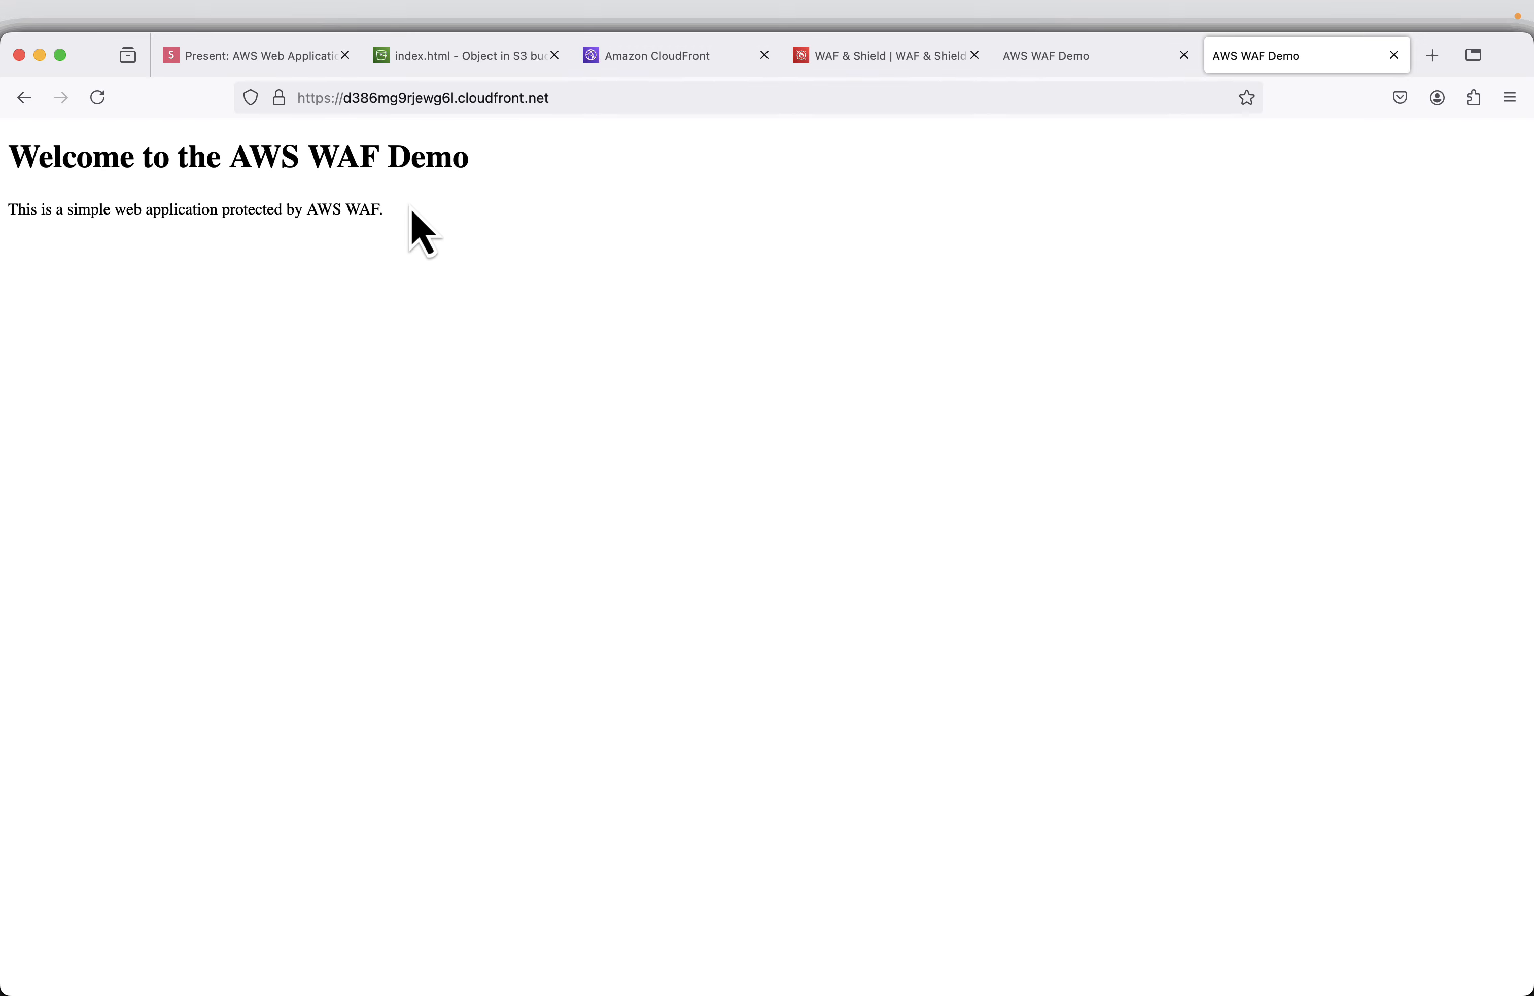
# Return to the presentation, advance it to the Cross Site Scripting Attack slide and copy the slide's test URL.
pyautogui.click(234, 64)
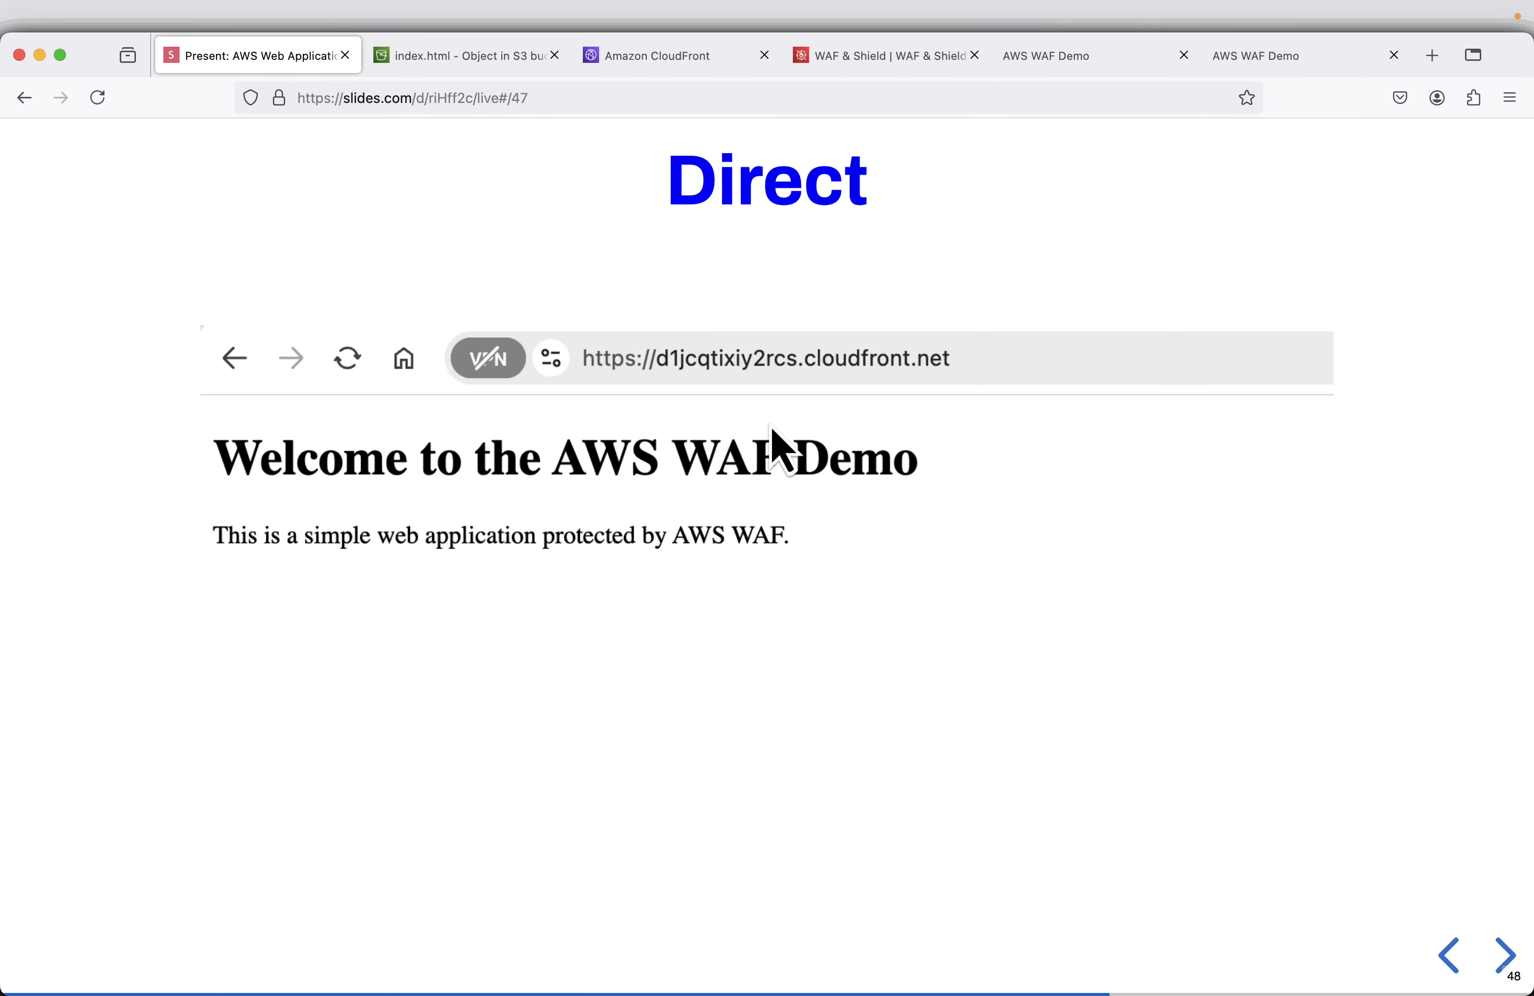
pyautogui.press('Right')
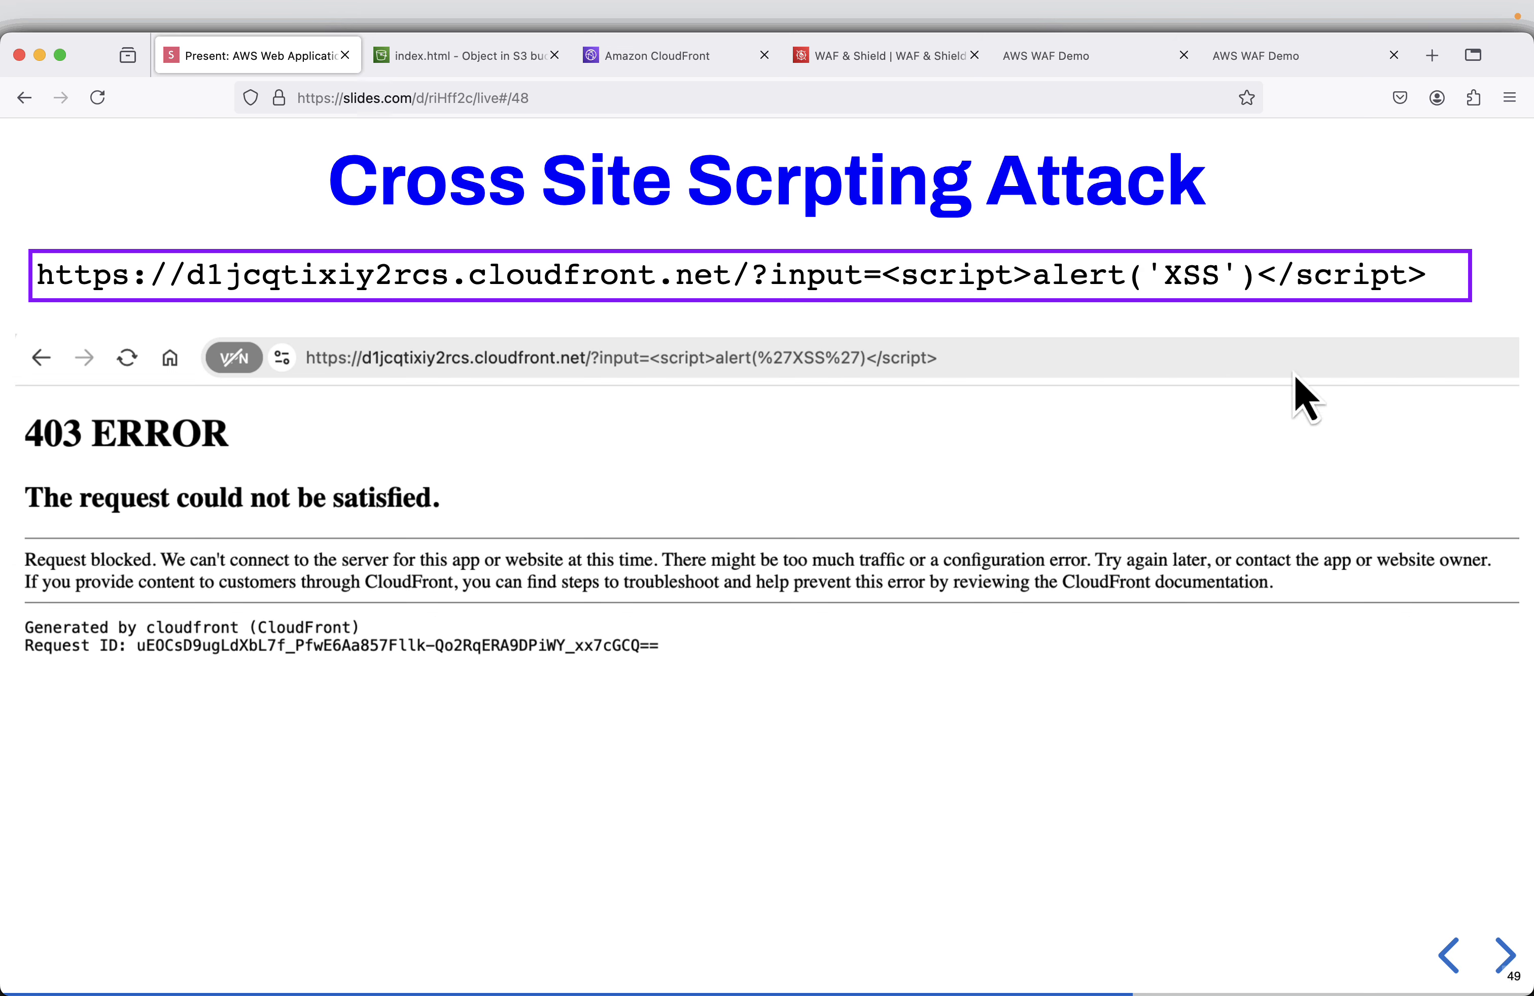
pyautogui.moveTo(1446, 268)
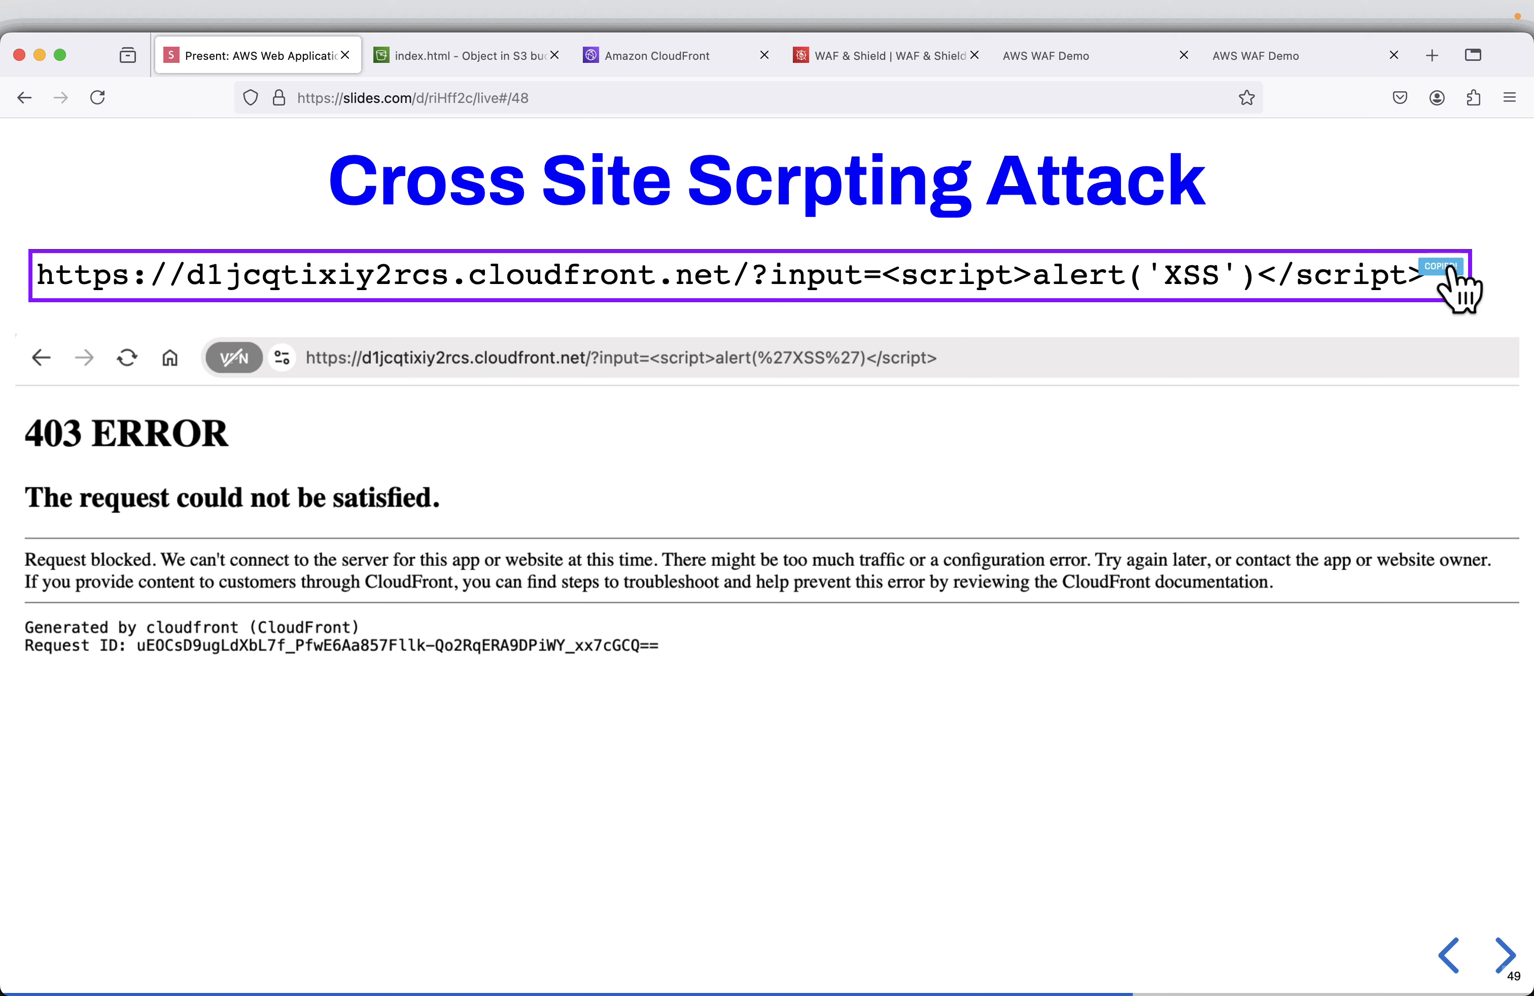
pyautogui.click(1432, 56)
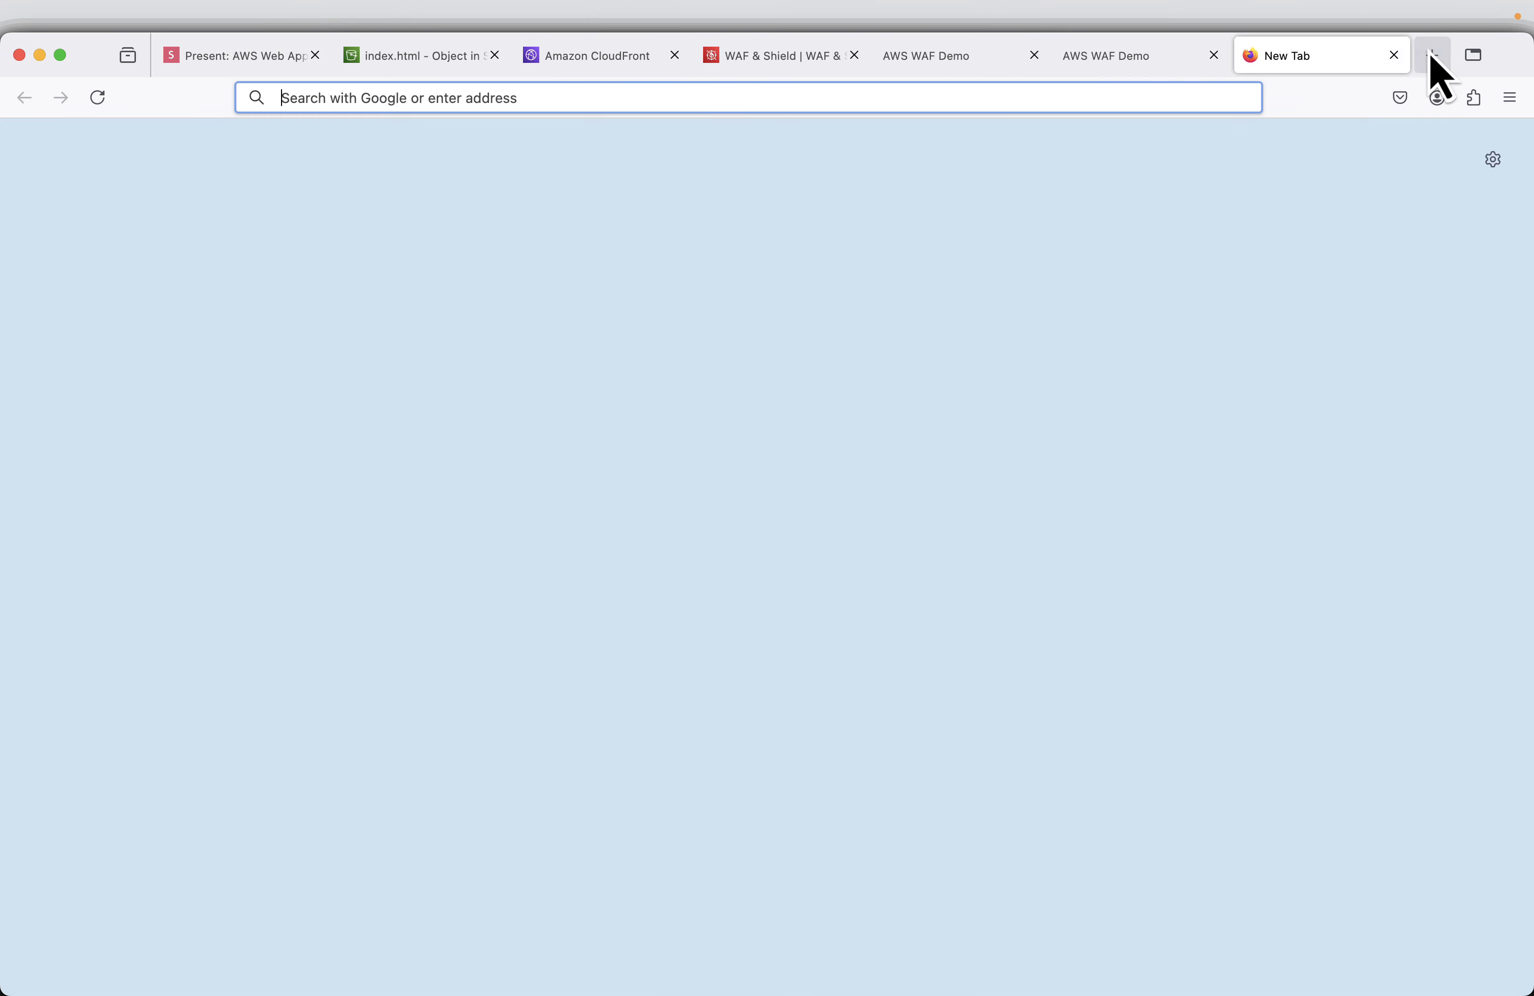
pyautogui.rightClick(596, 104)
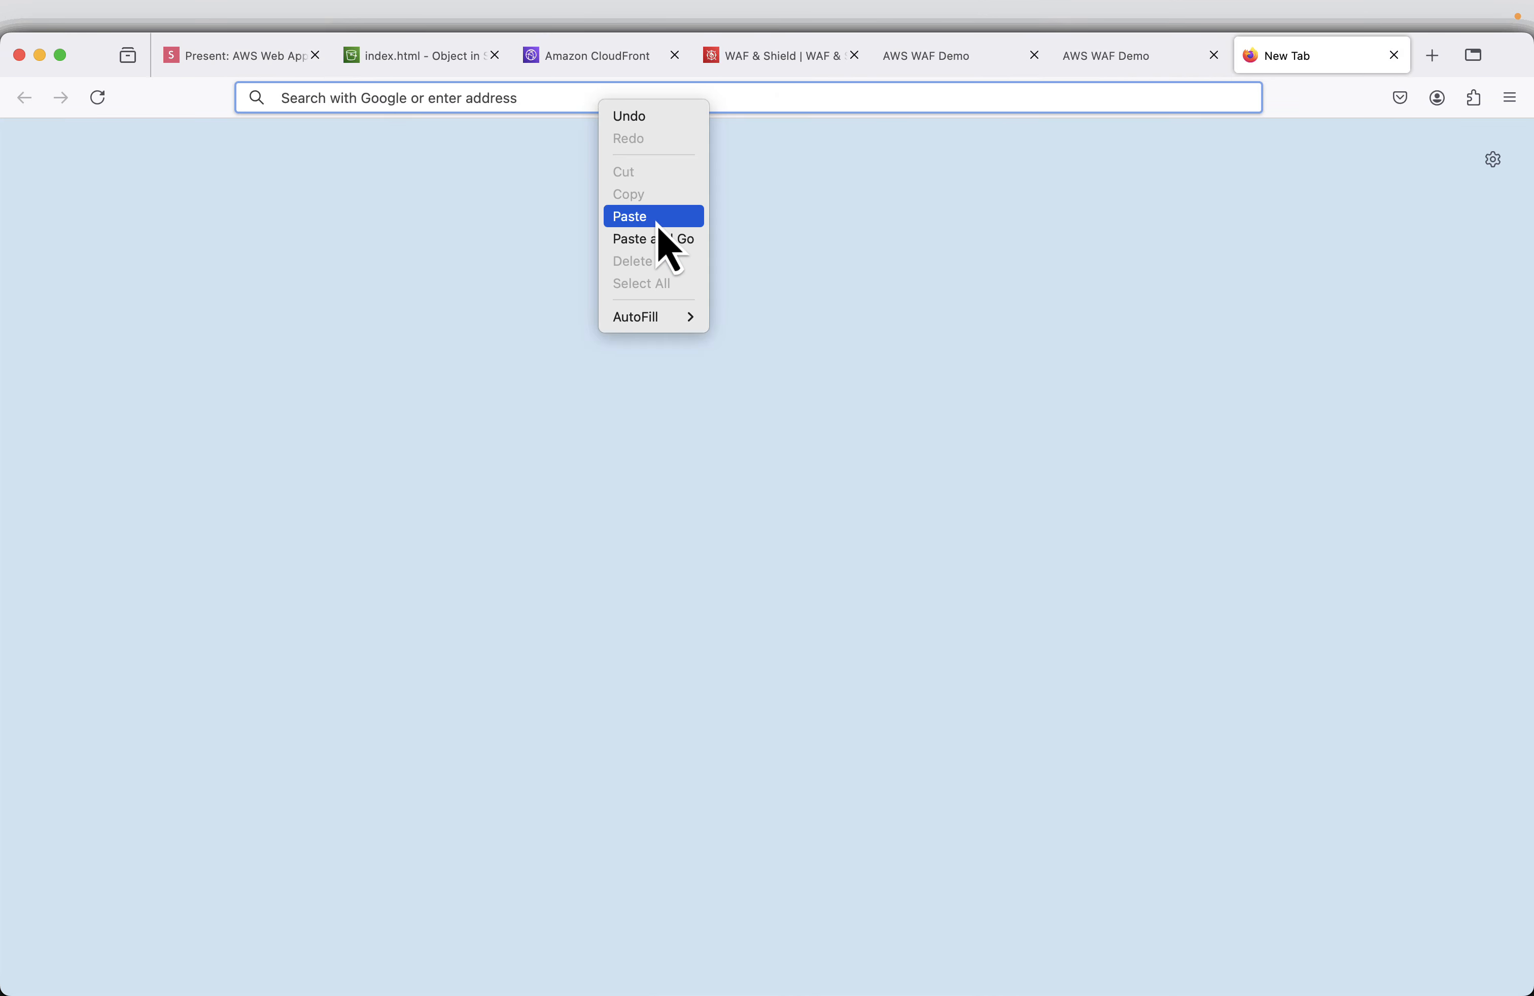
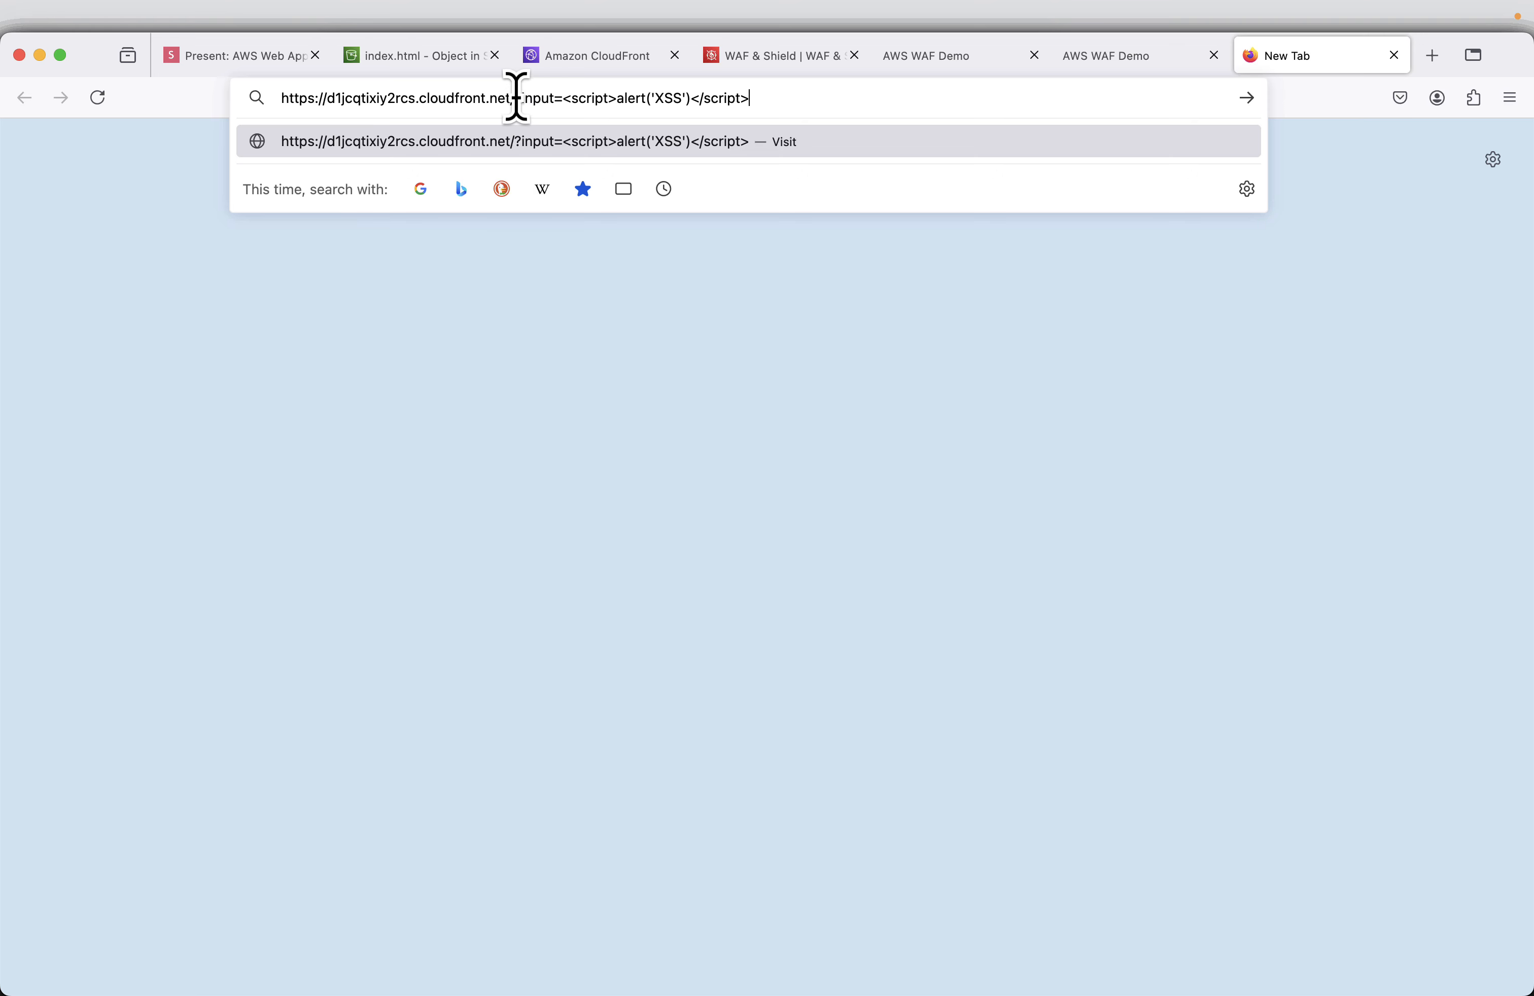
pyautogui.moveTo(511, 98); pyautogui.dragTo(112, 103)
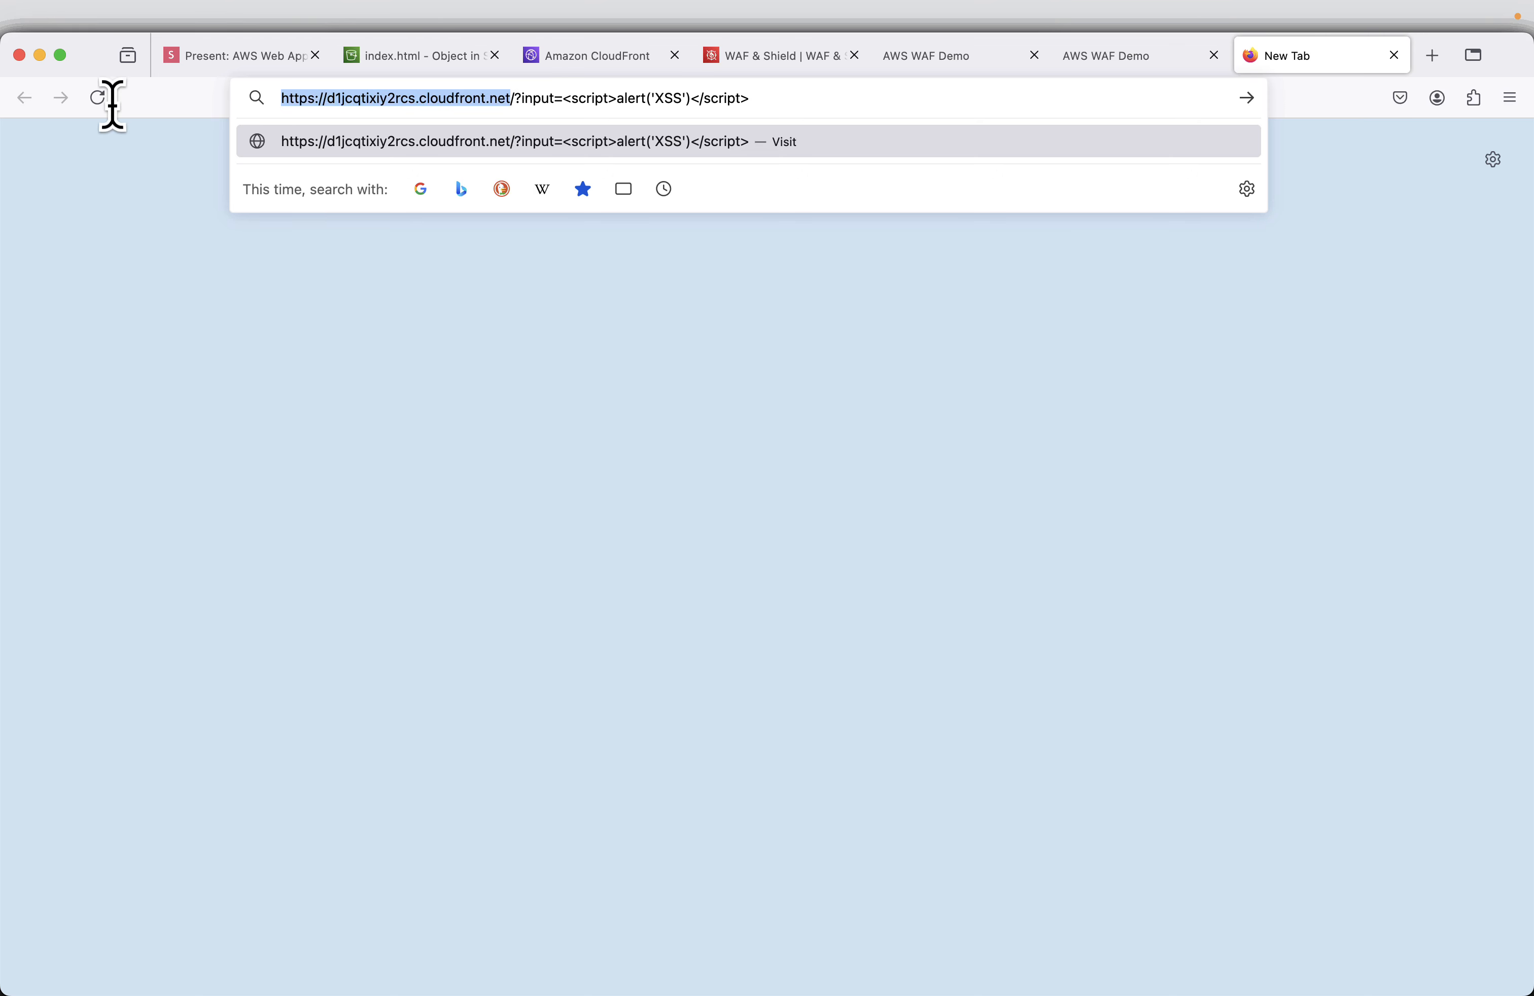
pyautogui.write('https://d386mg9rjewg6l.cloudfront.net/')
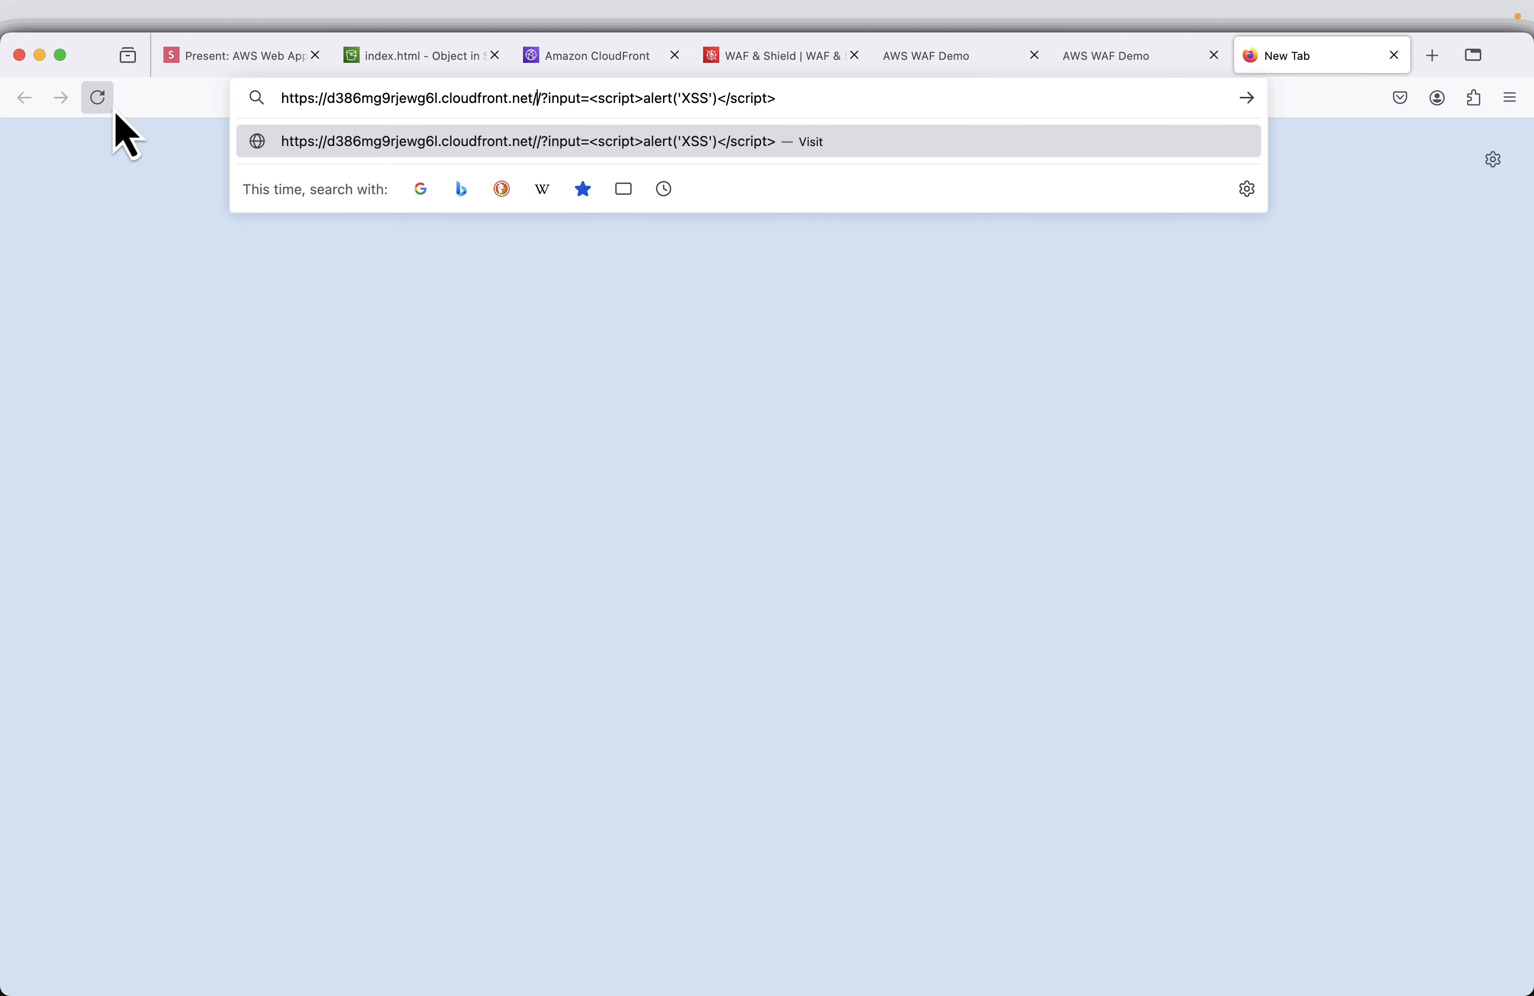
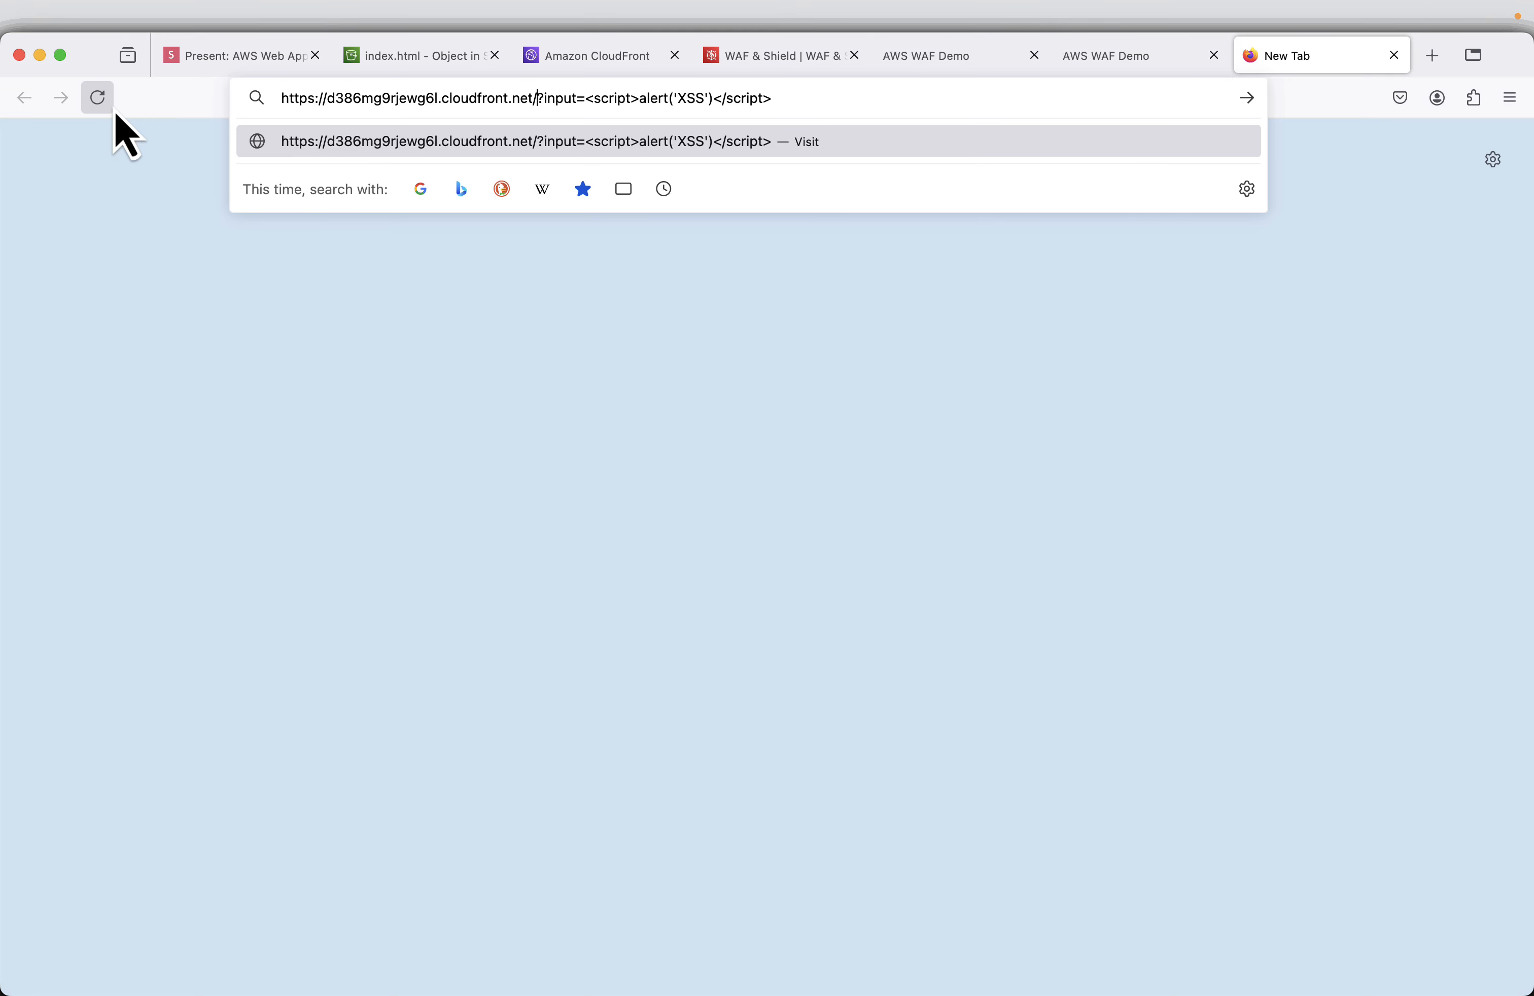
pyautogui.press('Return')
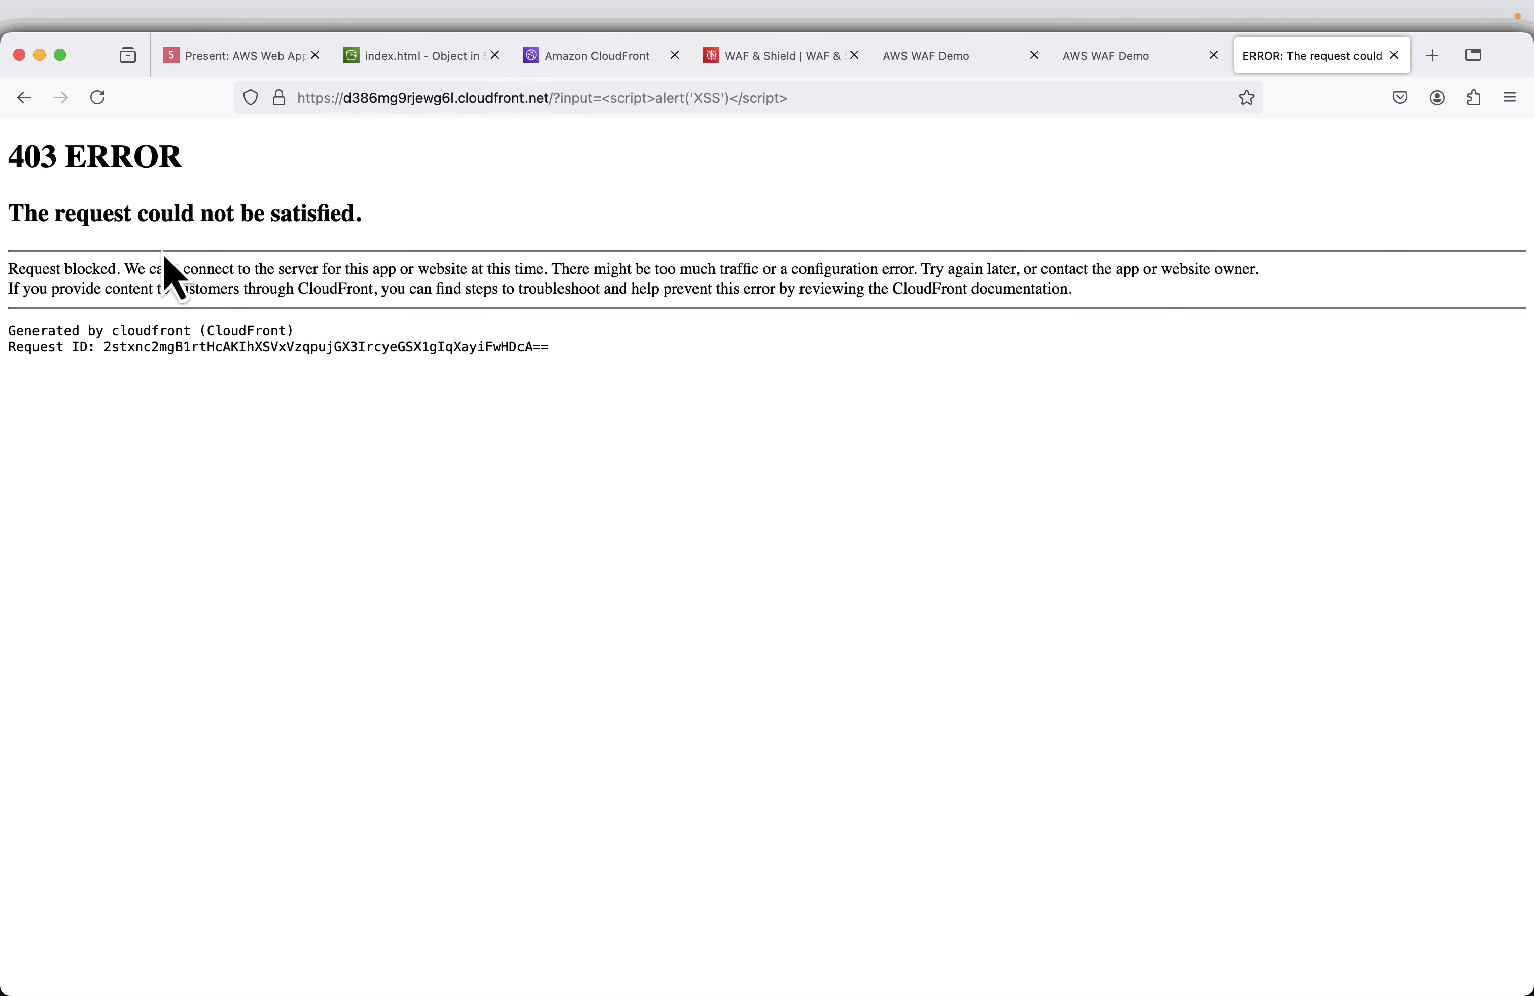
pyautogui.moveTo(50, 272); pyautogui.dragTo(210, 273)
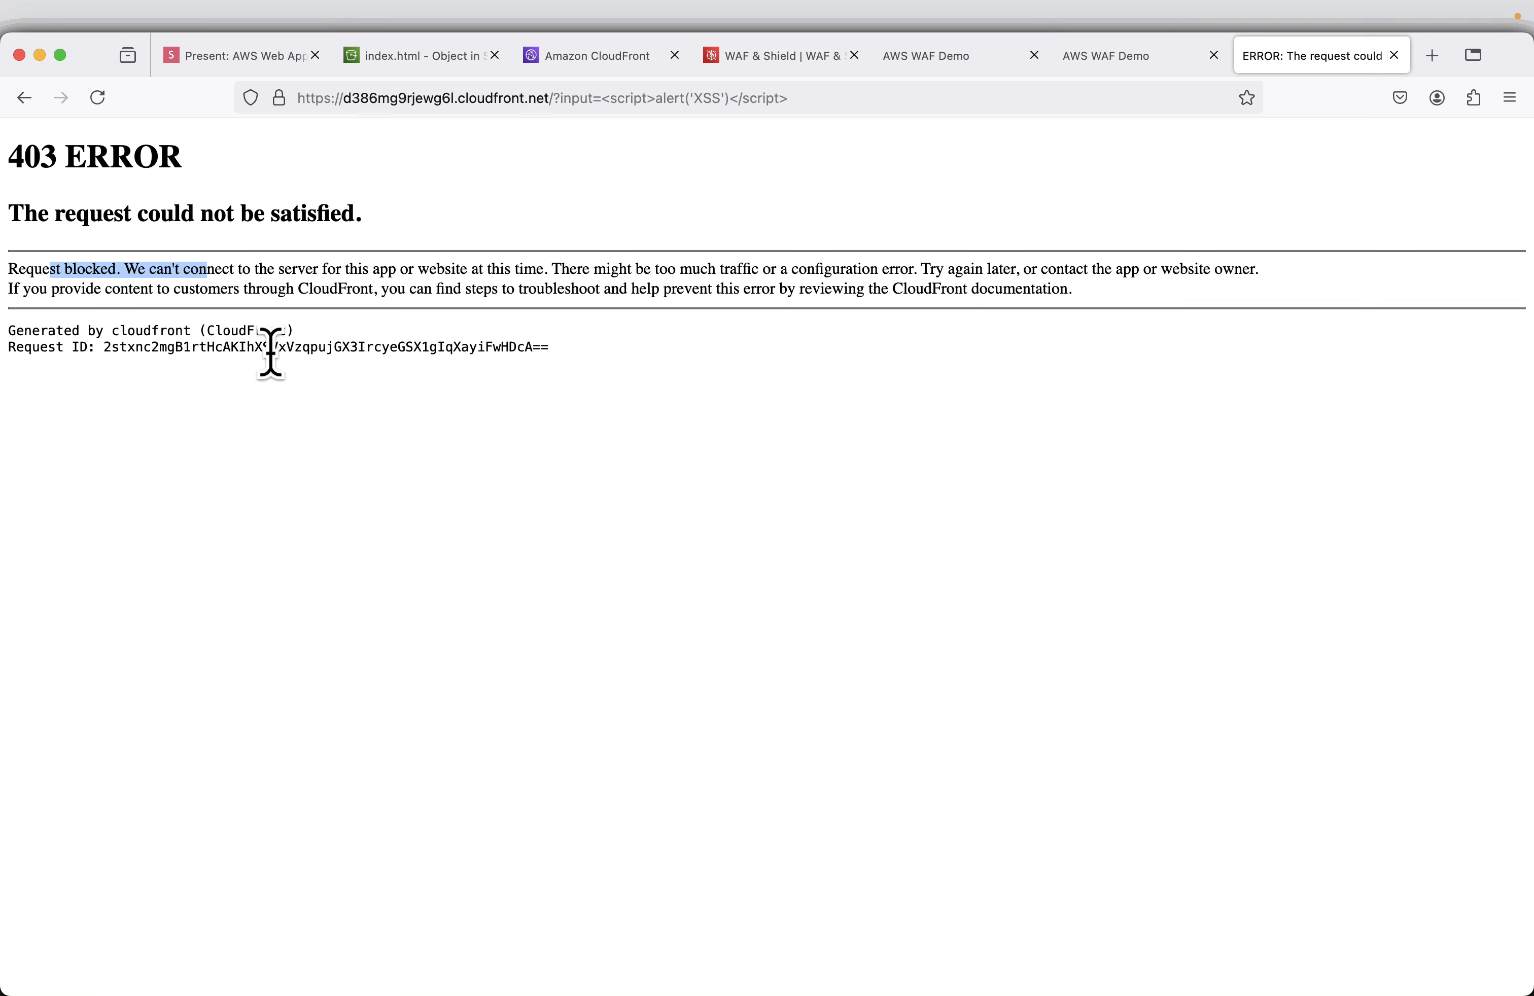
pyautogui.click(289, 353)
# Advance the presentation to the traffic dashboard slide, then review DemoWebACL's traffic overview in the WAF console and reload it.
pyautogui.click(265, 63)
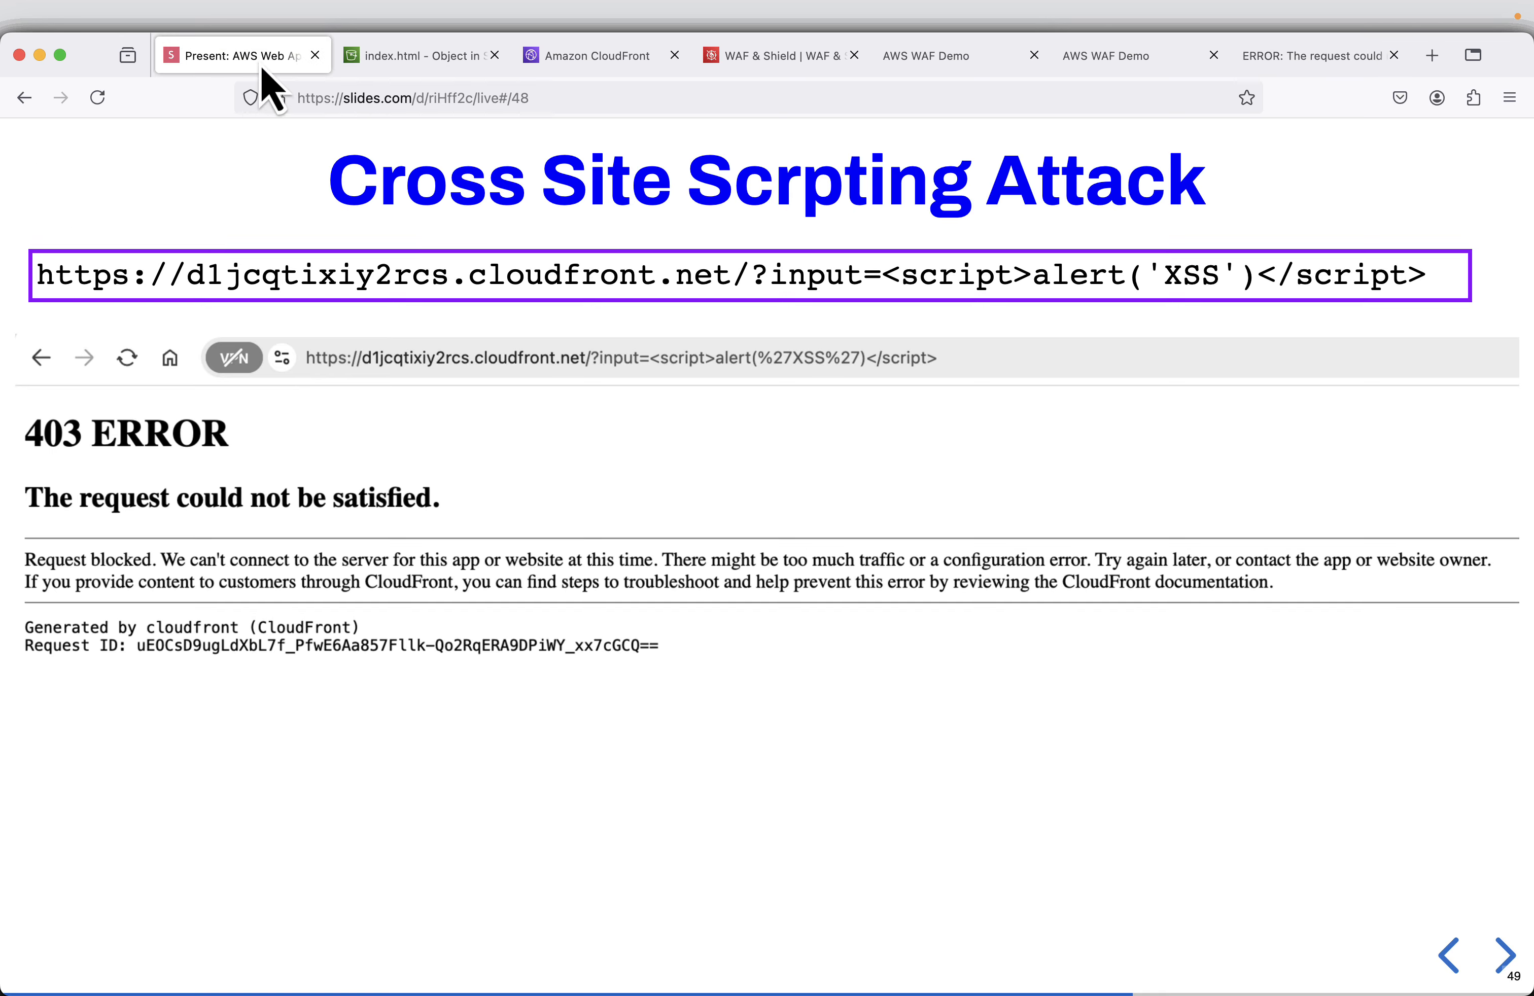
pyautogui.press('Right')
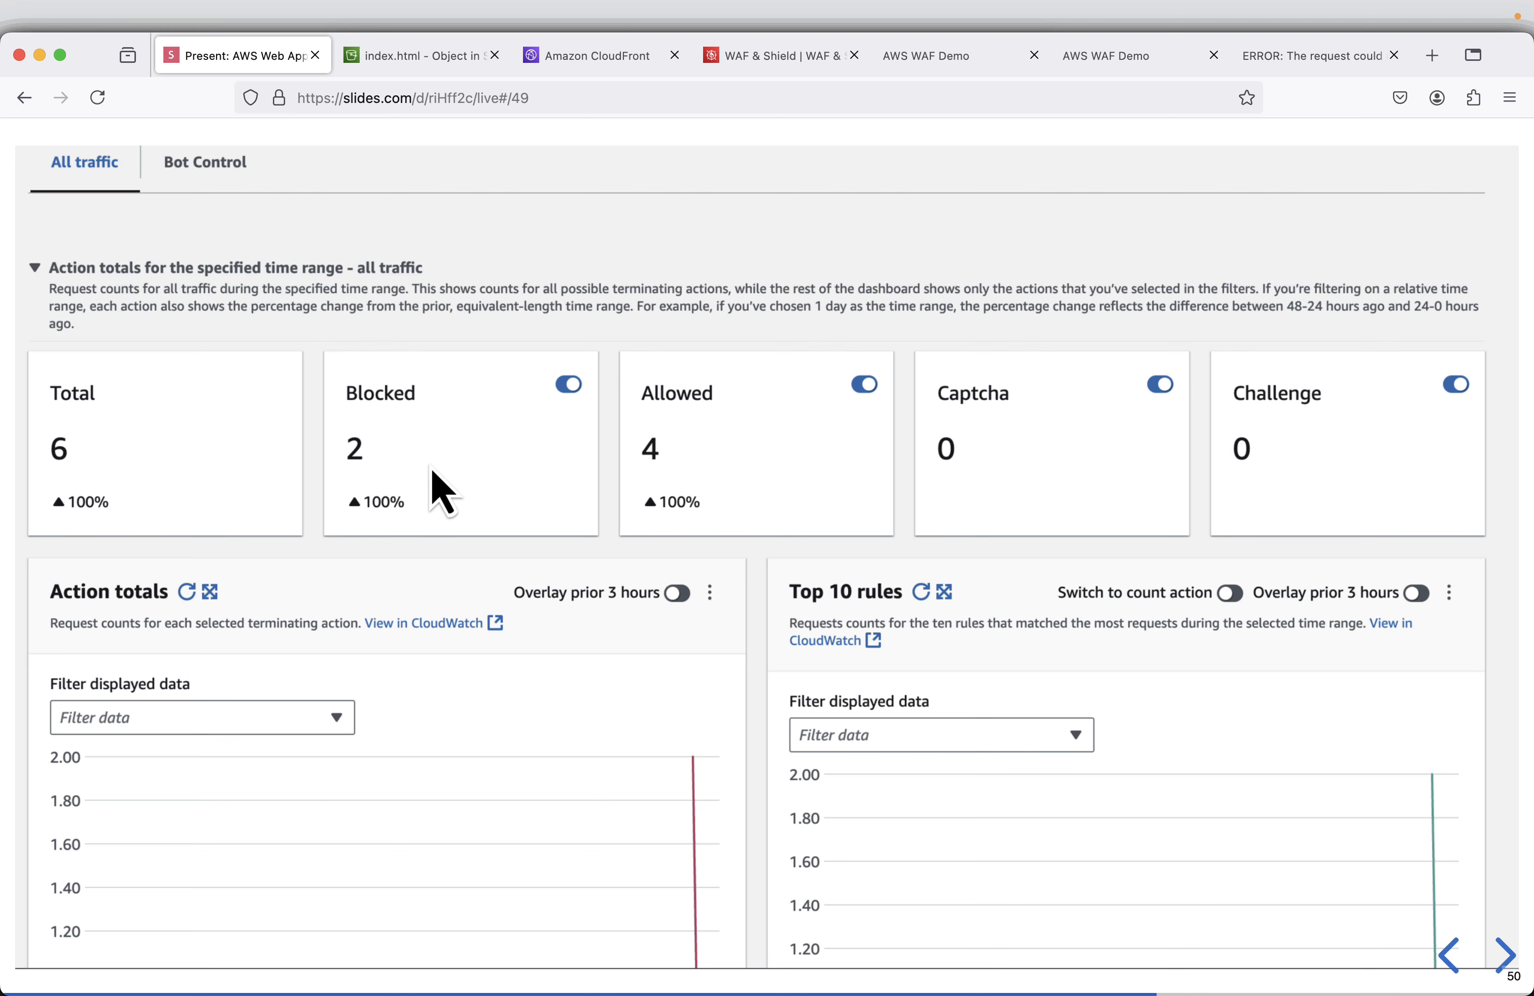
pyautogui.click(758, 59)
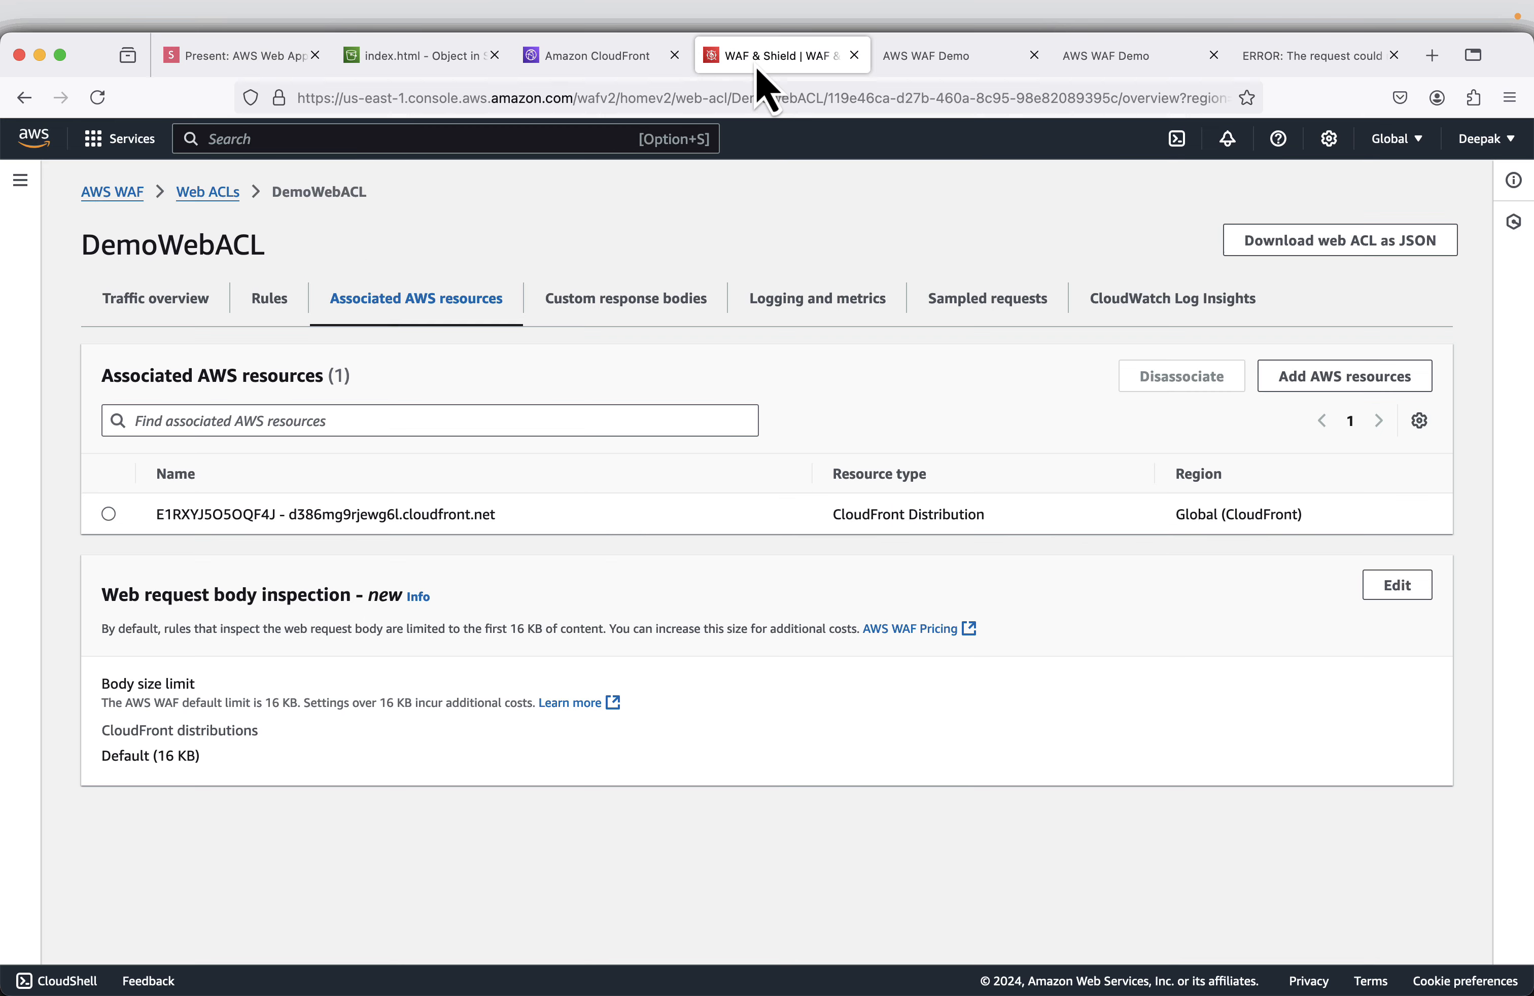
pyautogui.click(156, 299)
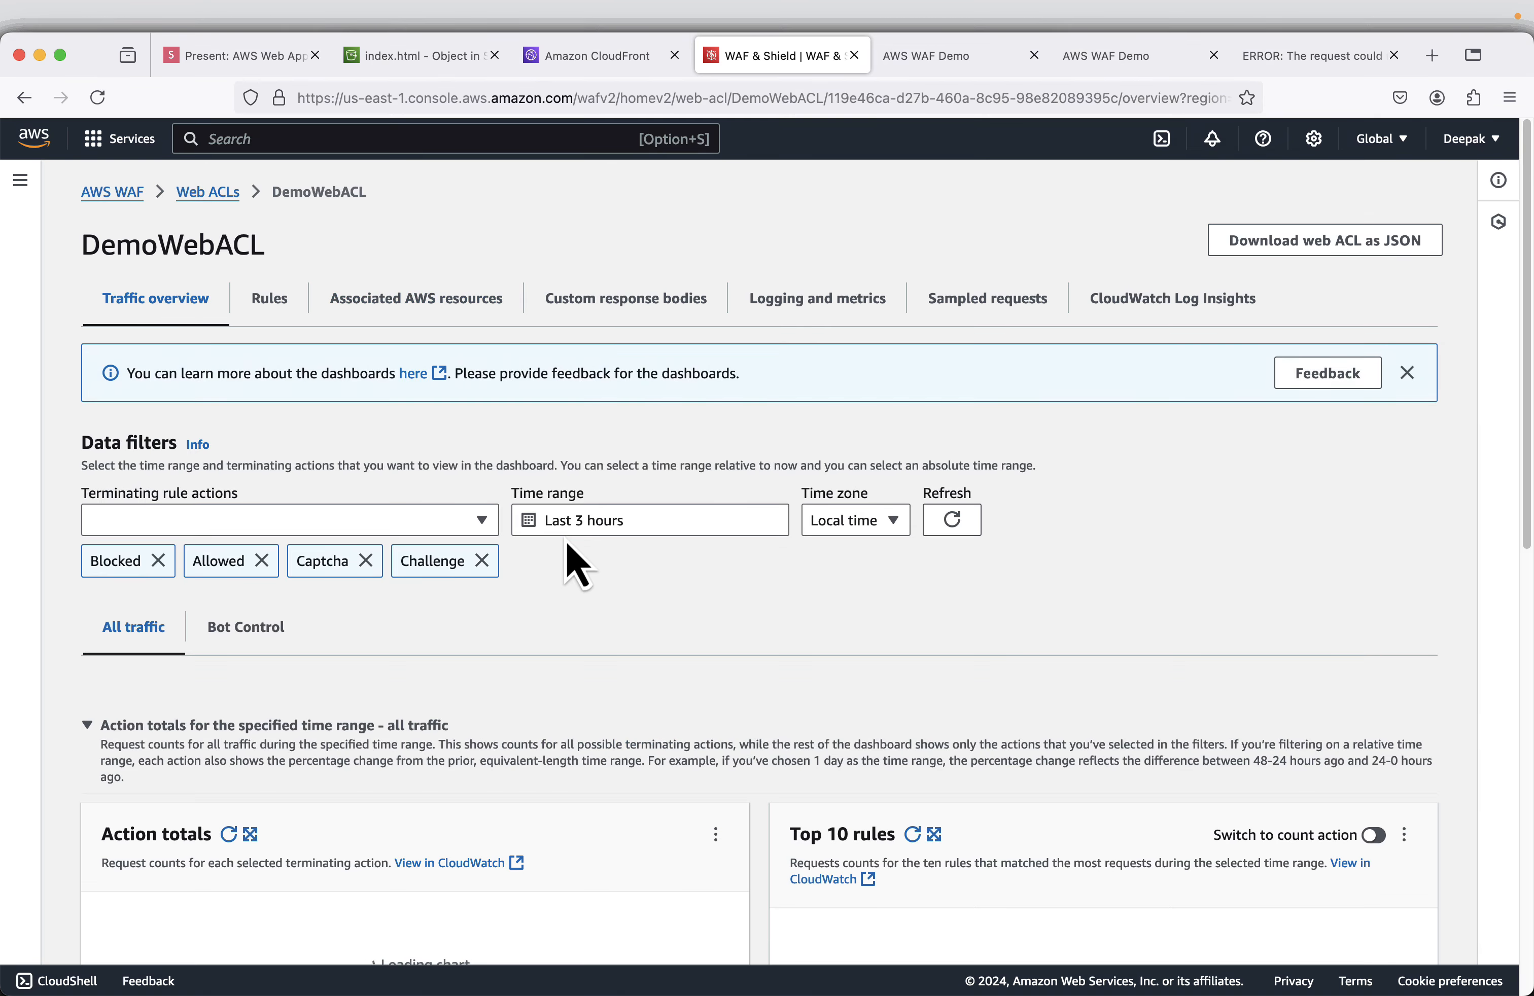
pyautogui.scroll(-5, 565, 564)
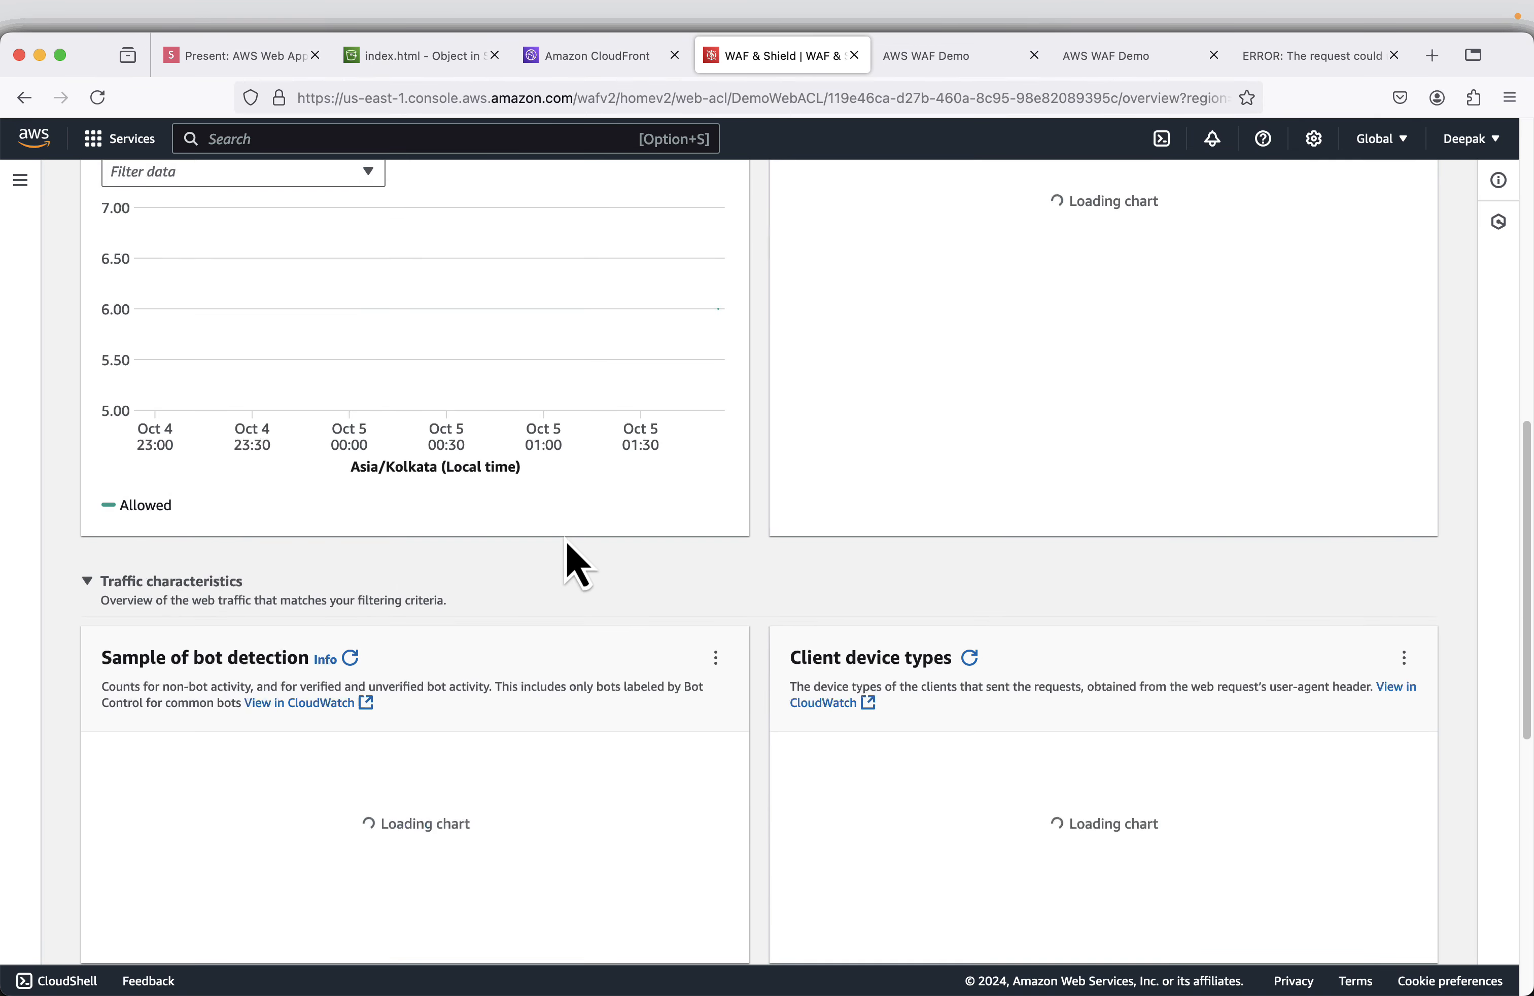
pyautogui.scroll(-5, 577, 564)
pyautogui.scroll(-10, 577, 564)
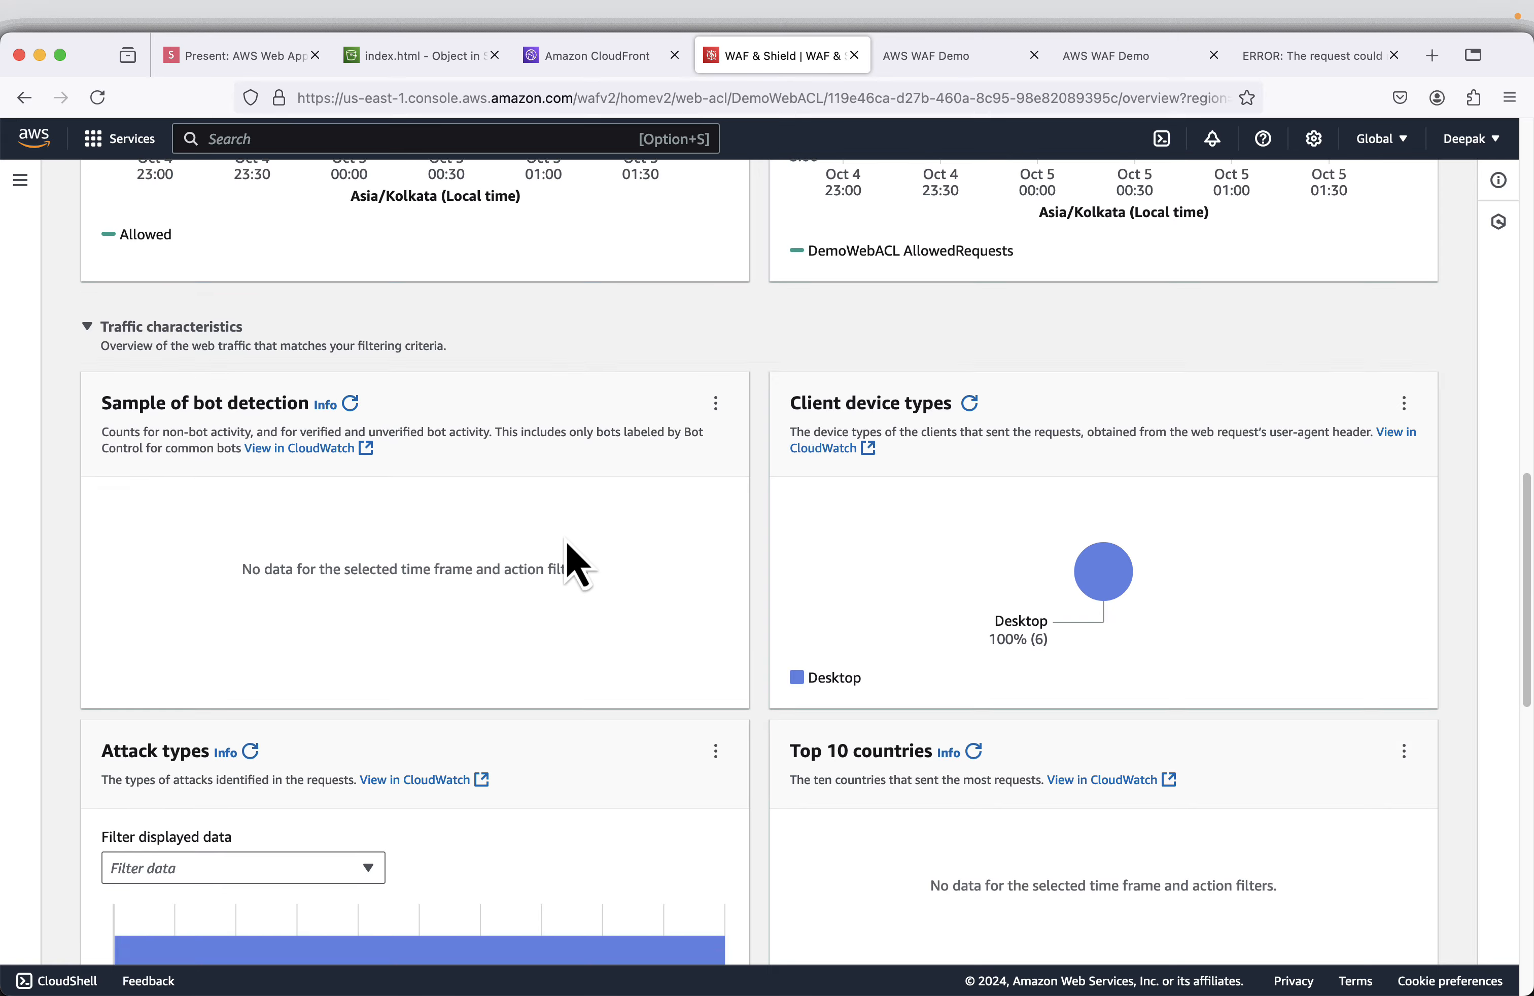
pyautogui.scroll(15, 577, 565)
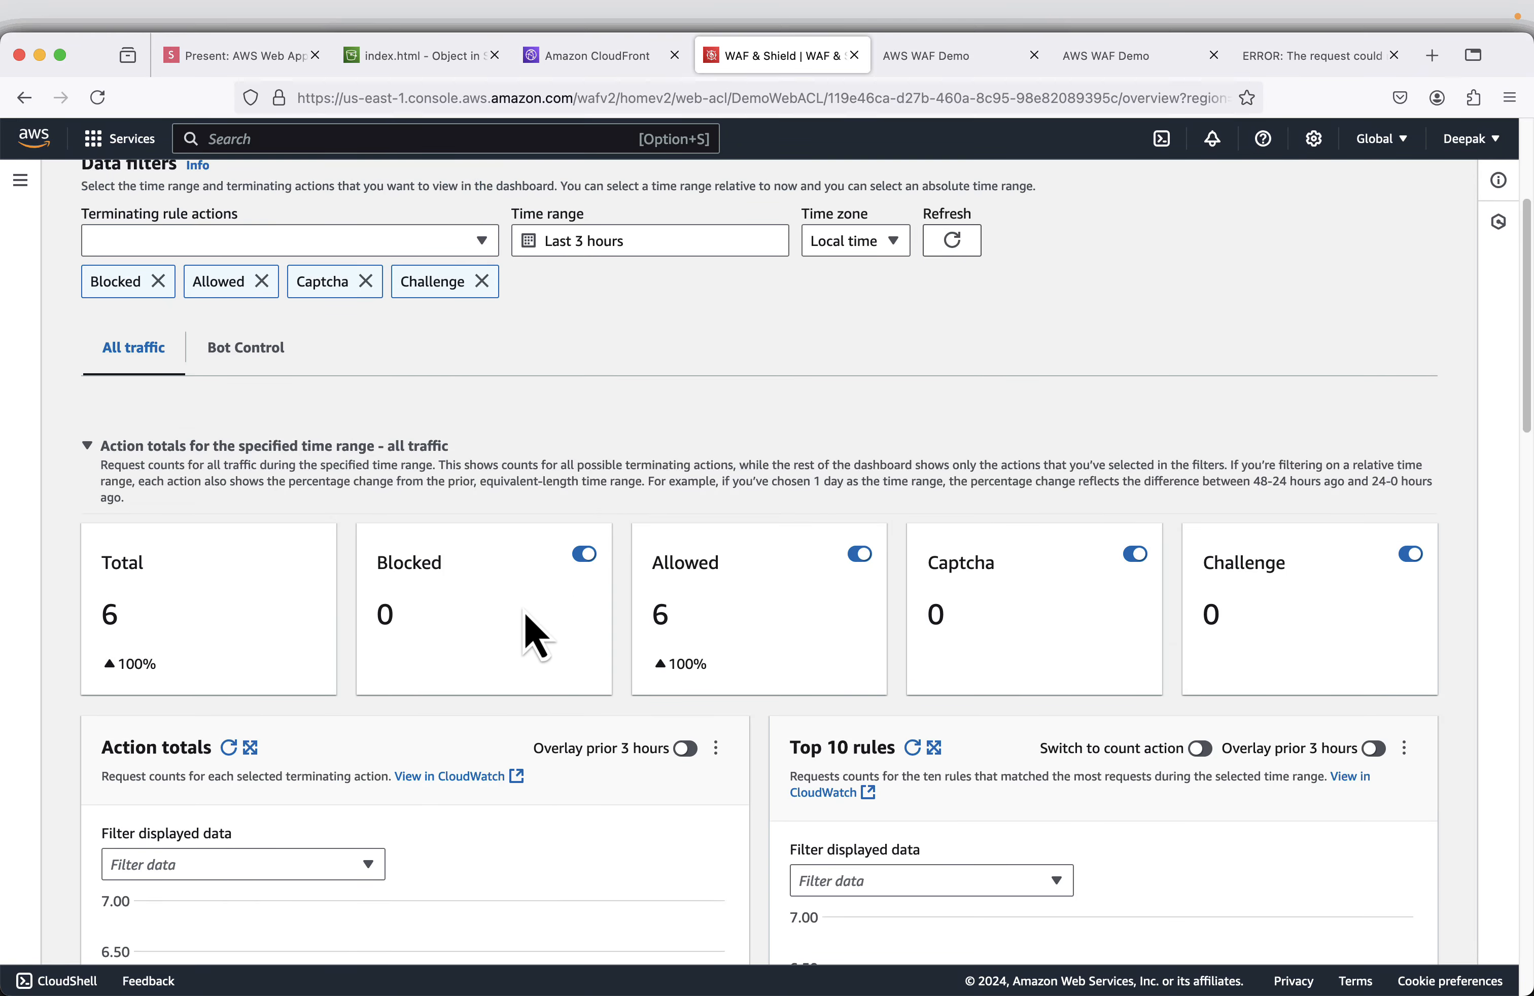
pyautogui.click(98, 99)
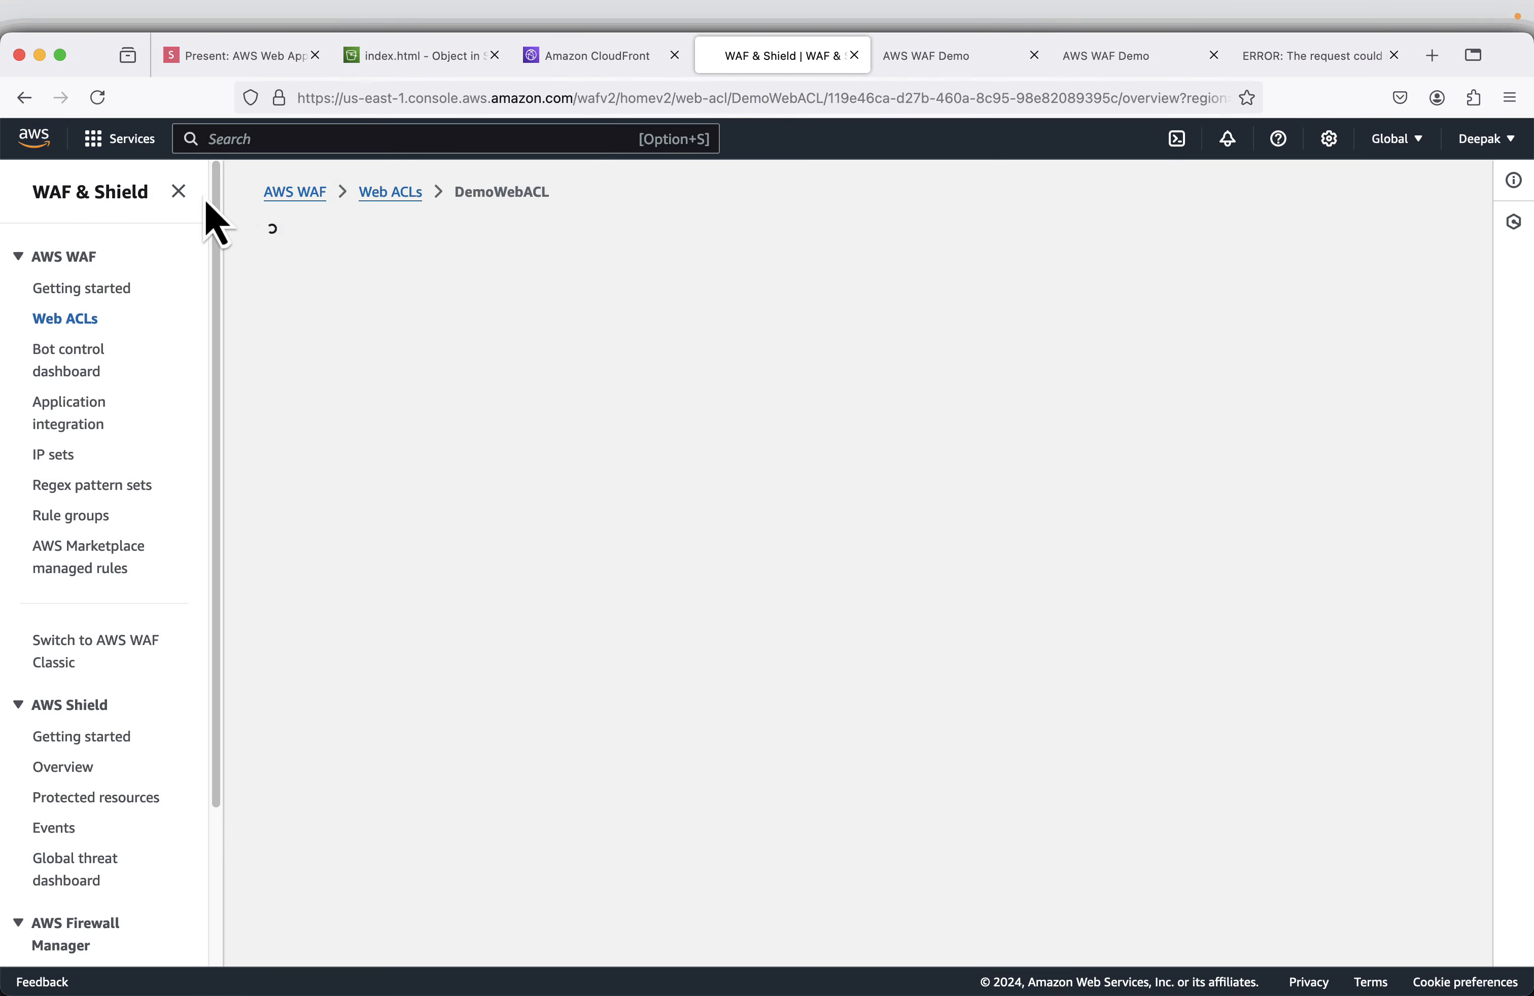
pyautogui.click(179, 192)
# Resend the XSS test request to the CloudFront site twice and check DemoWebACL's request action totals in the WAF console.
pyautogui.click(1287, 54)
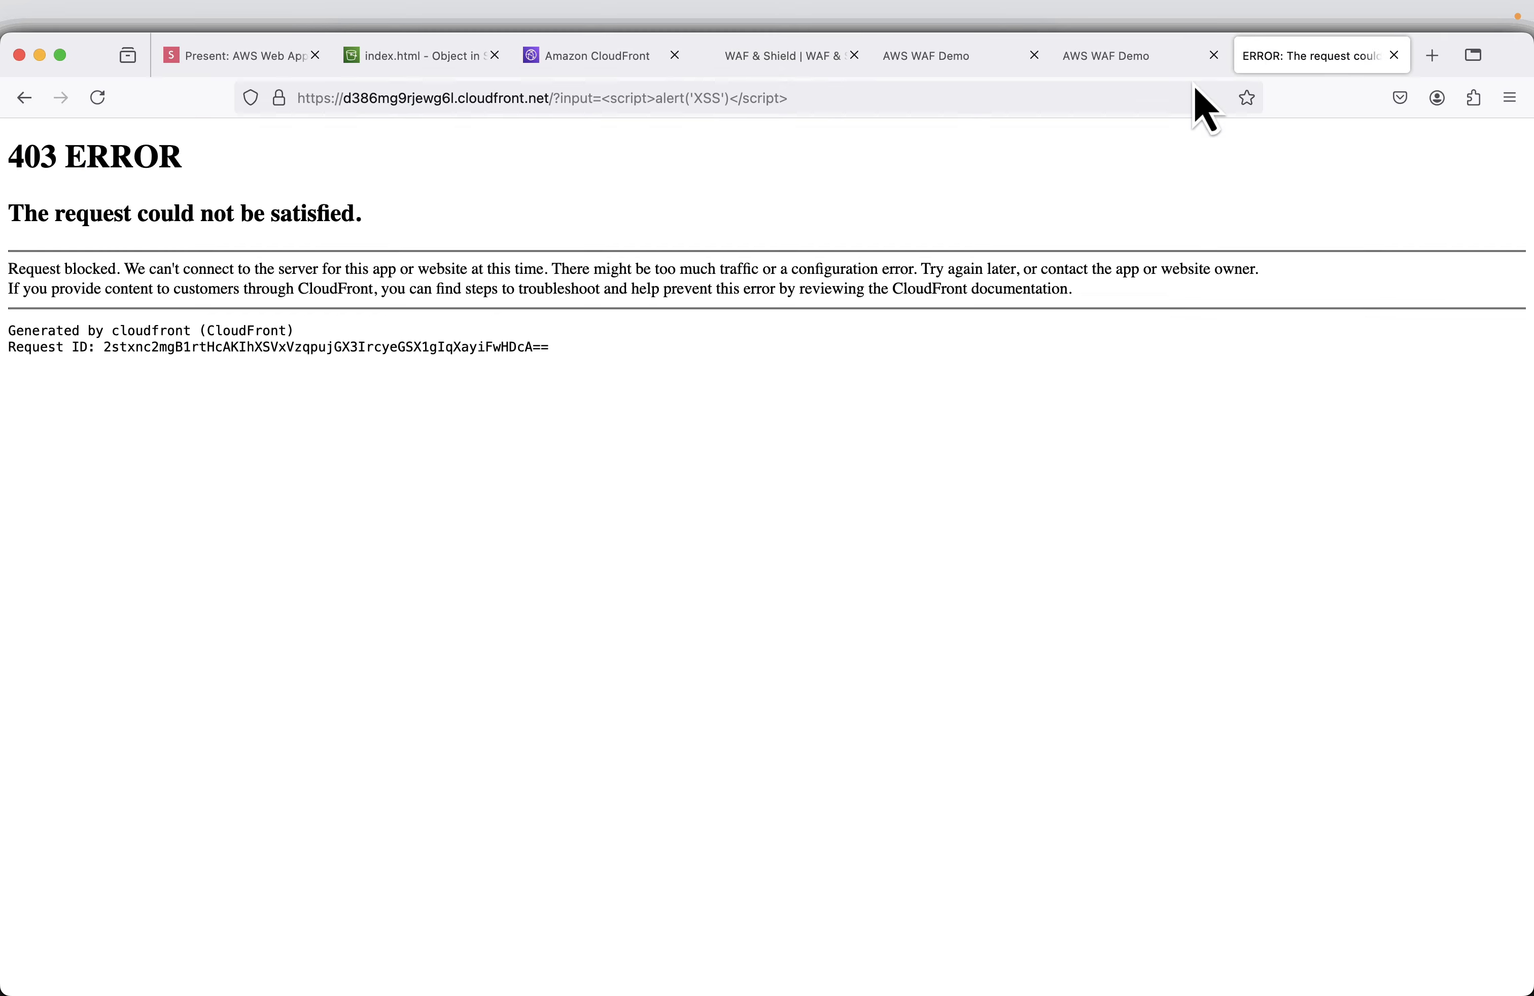
pyautogui.click(911, 103)
pyautogui.click(913, 100)
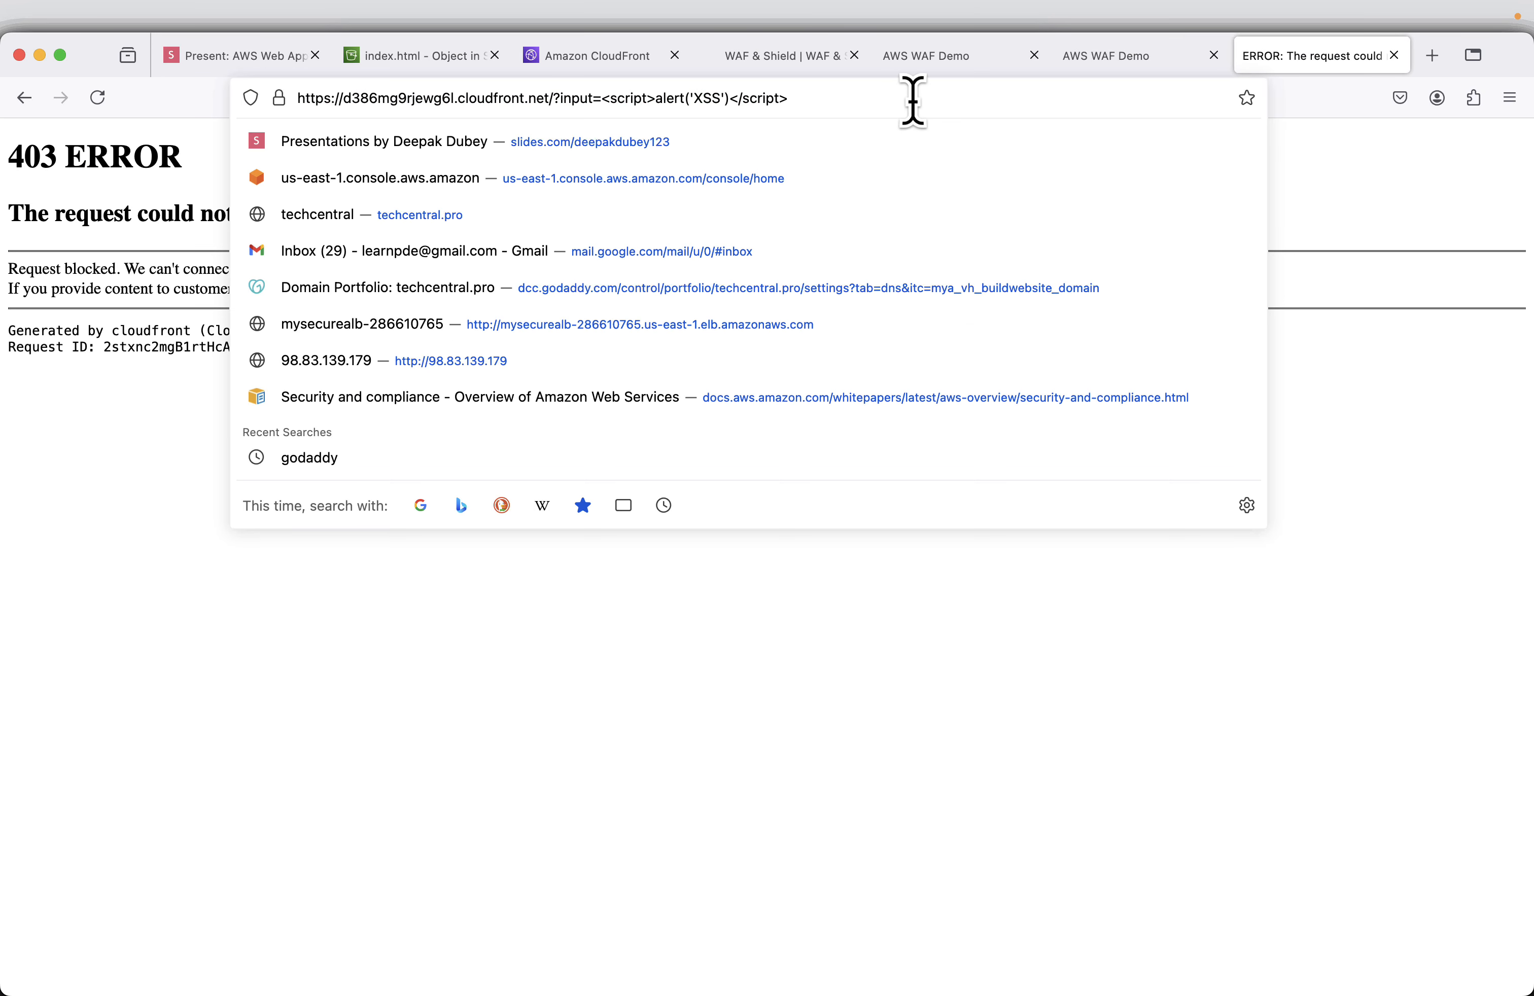
pyautogui.press('Return')
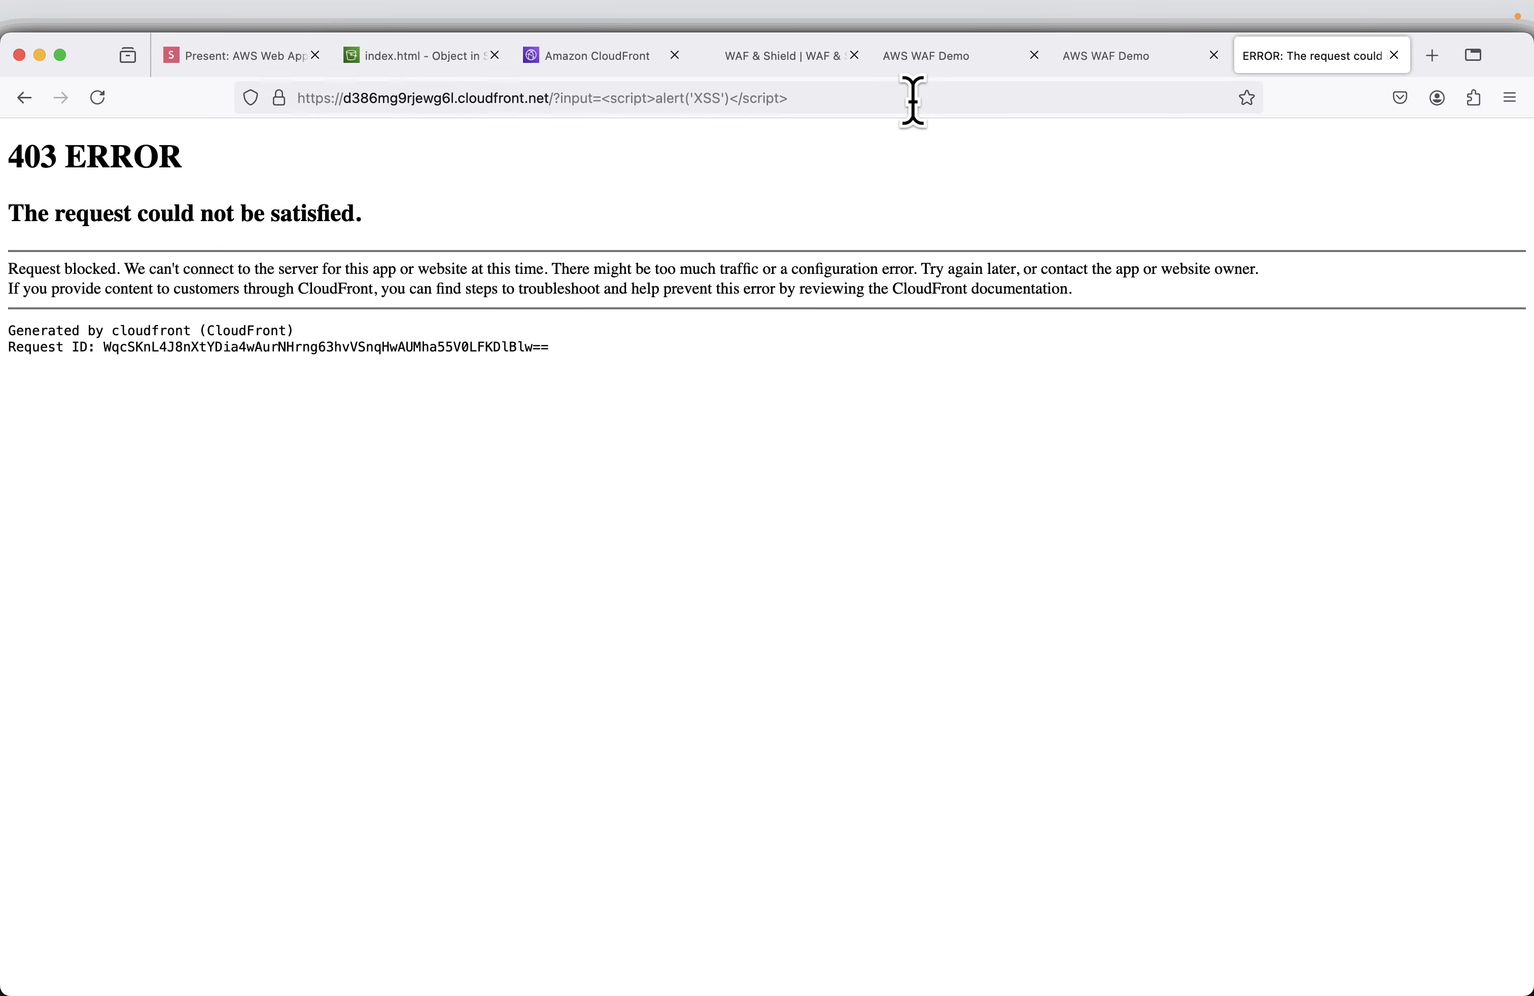
pyautogui.click(866, 97)
pyautogui.click(867, 97)
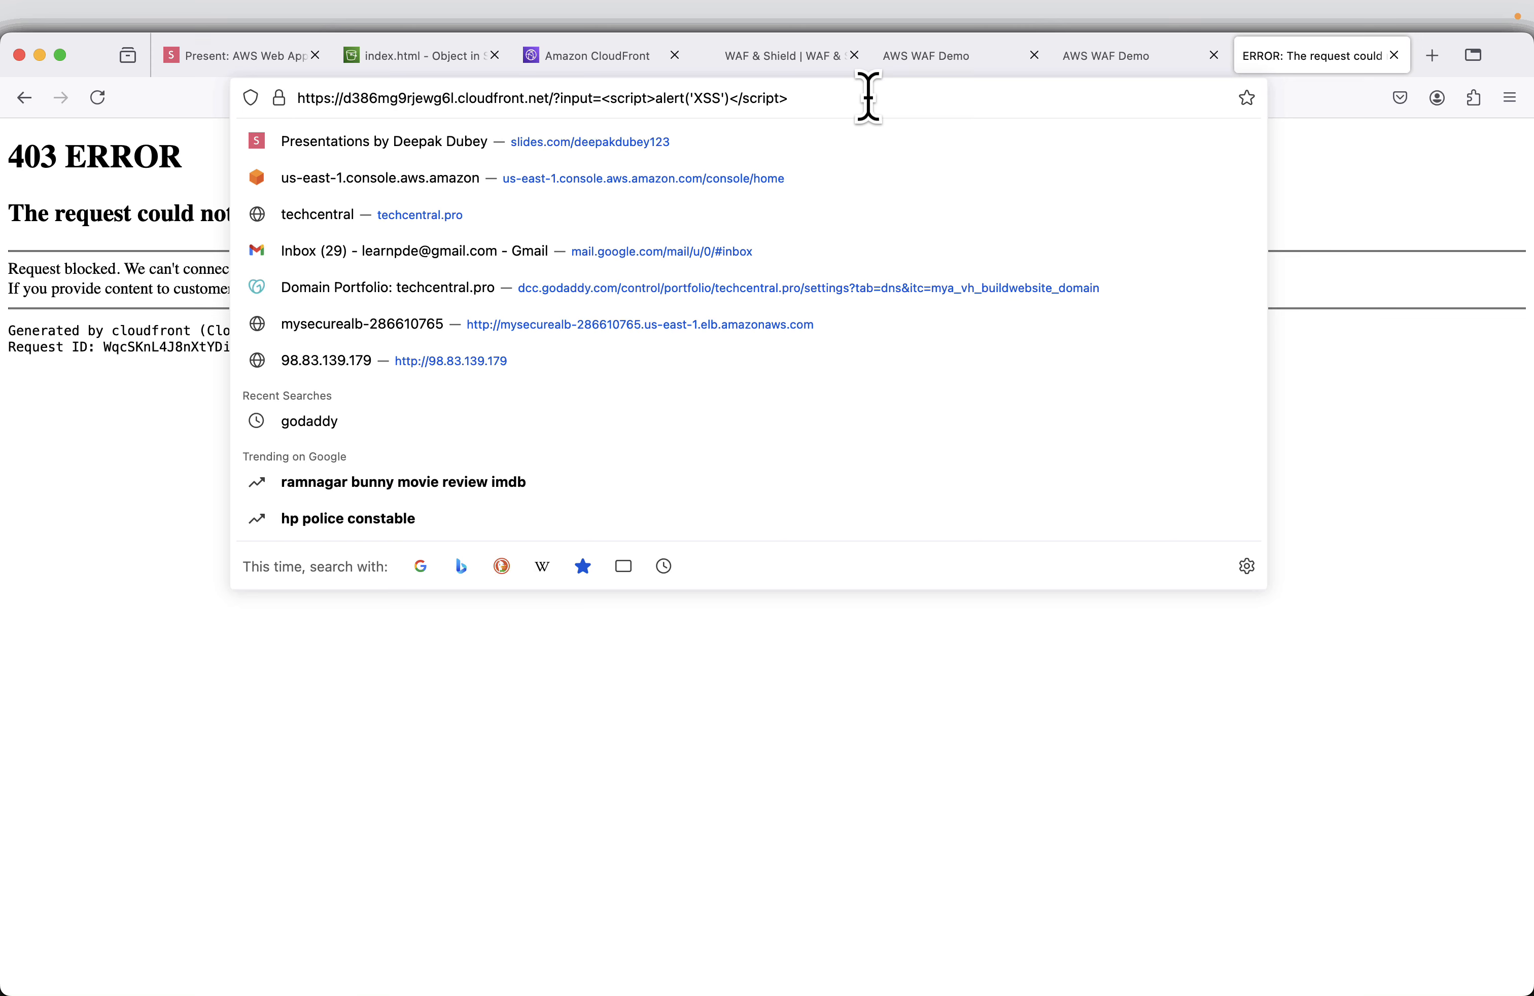
pyautogui.press('Return')
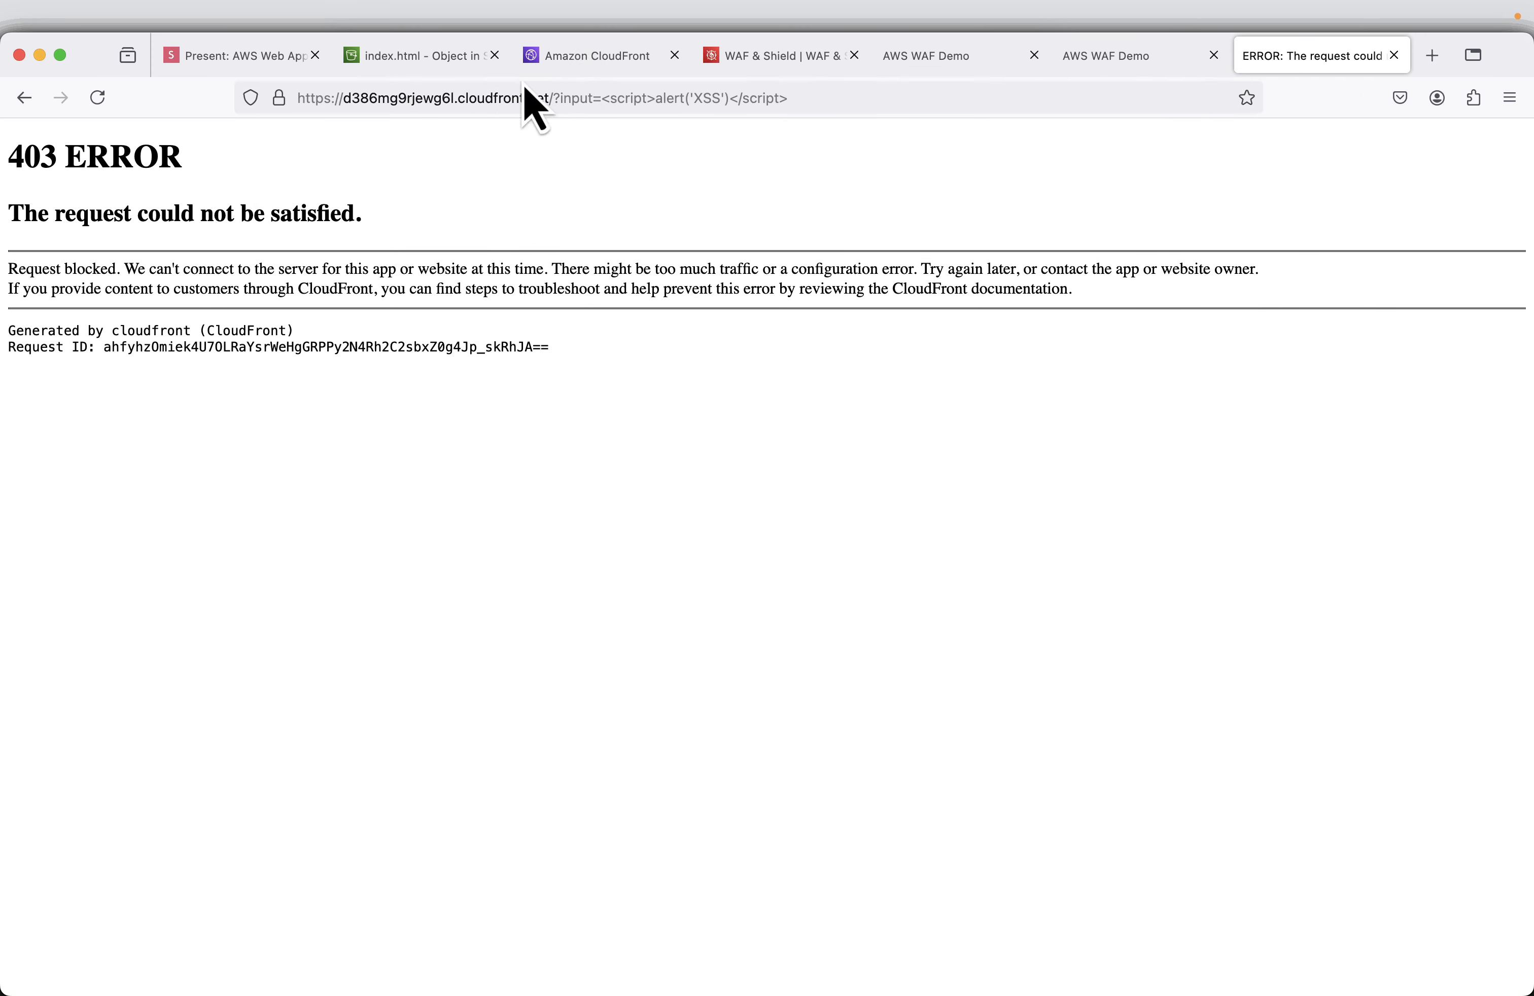
pyautogui.click(762, 57)
pyautogui.scroll(-2, 728, 695)
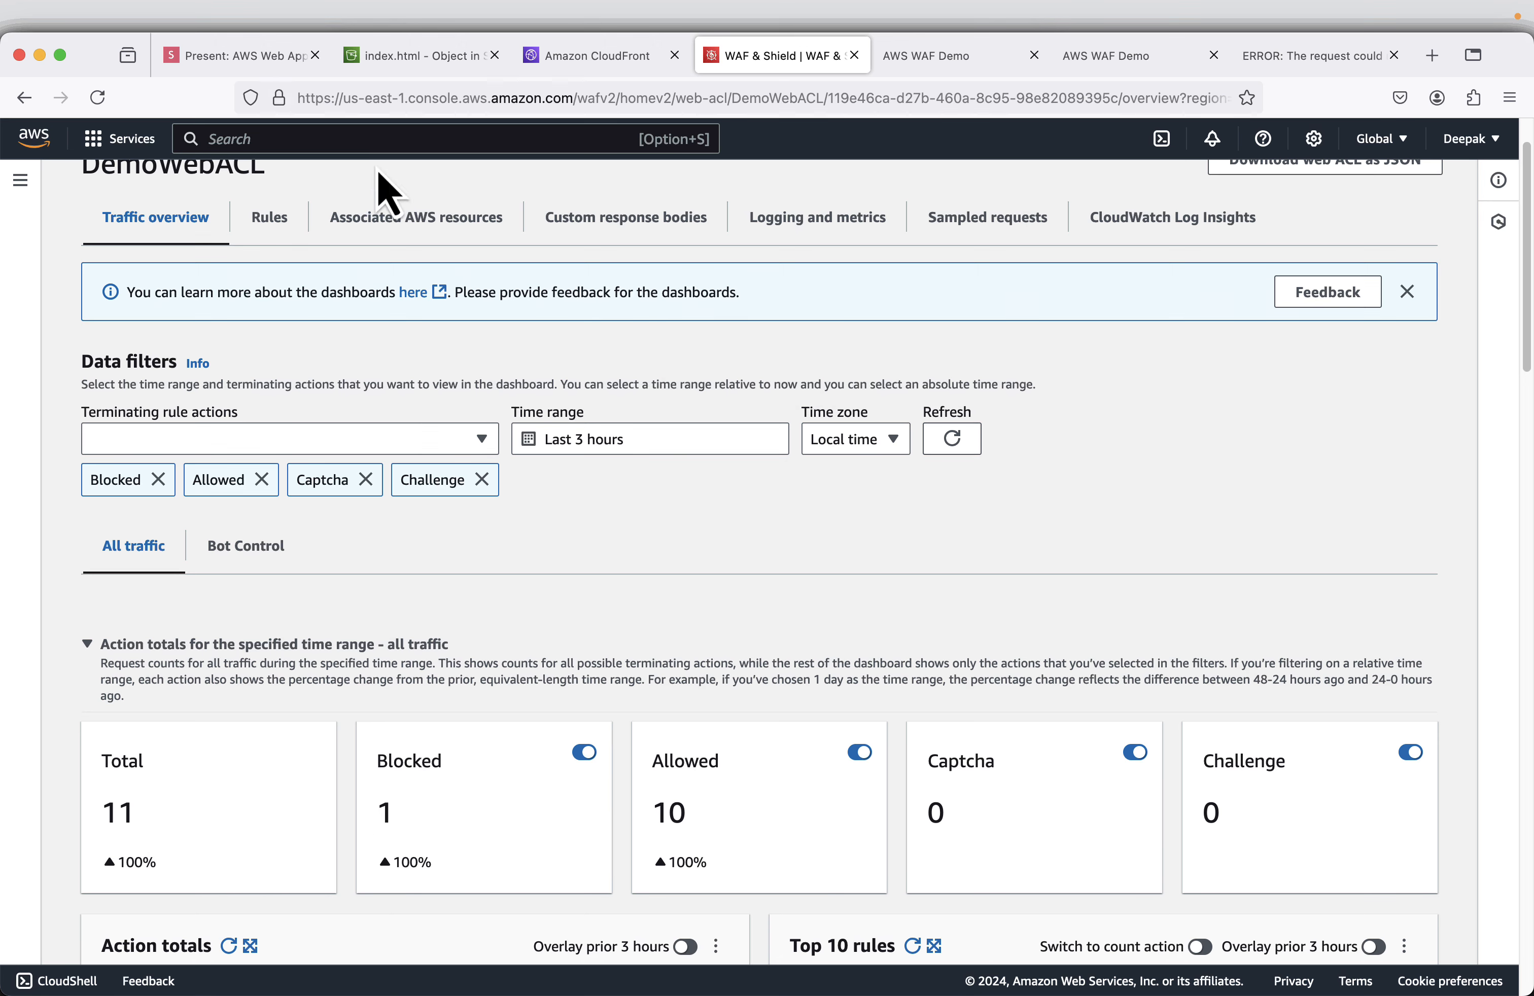
# Return to the presentation, advance it to the SQL Injection Attack slide and copy the slide's test URL.
pyautogui.click(271, 57)
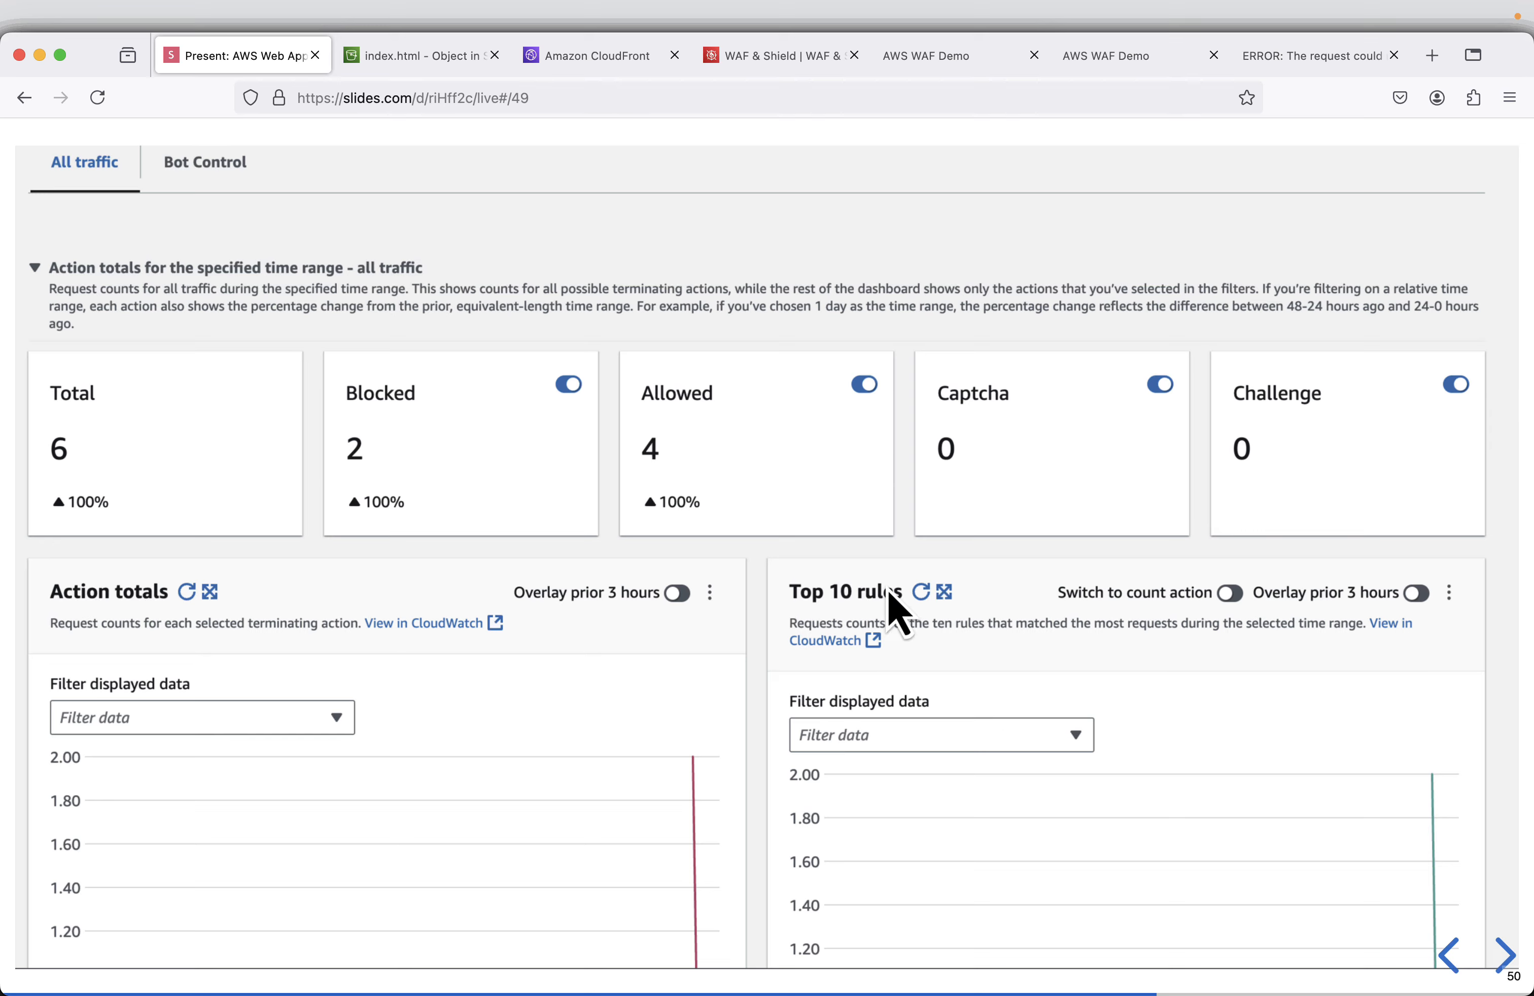
pyautogui.press('Right')
pyautogui.moveTo(619, 366)
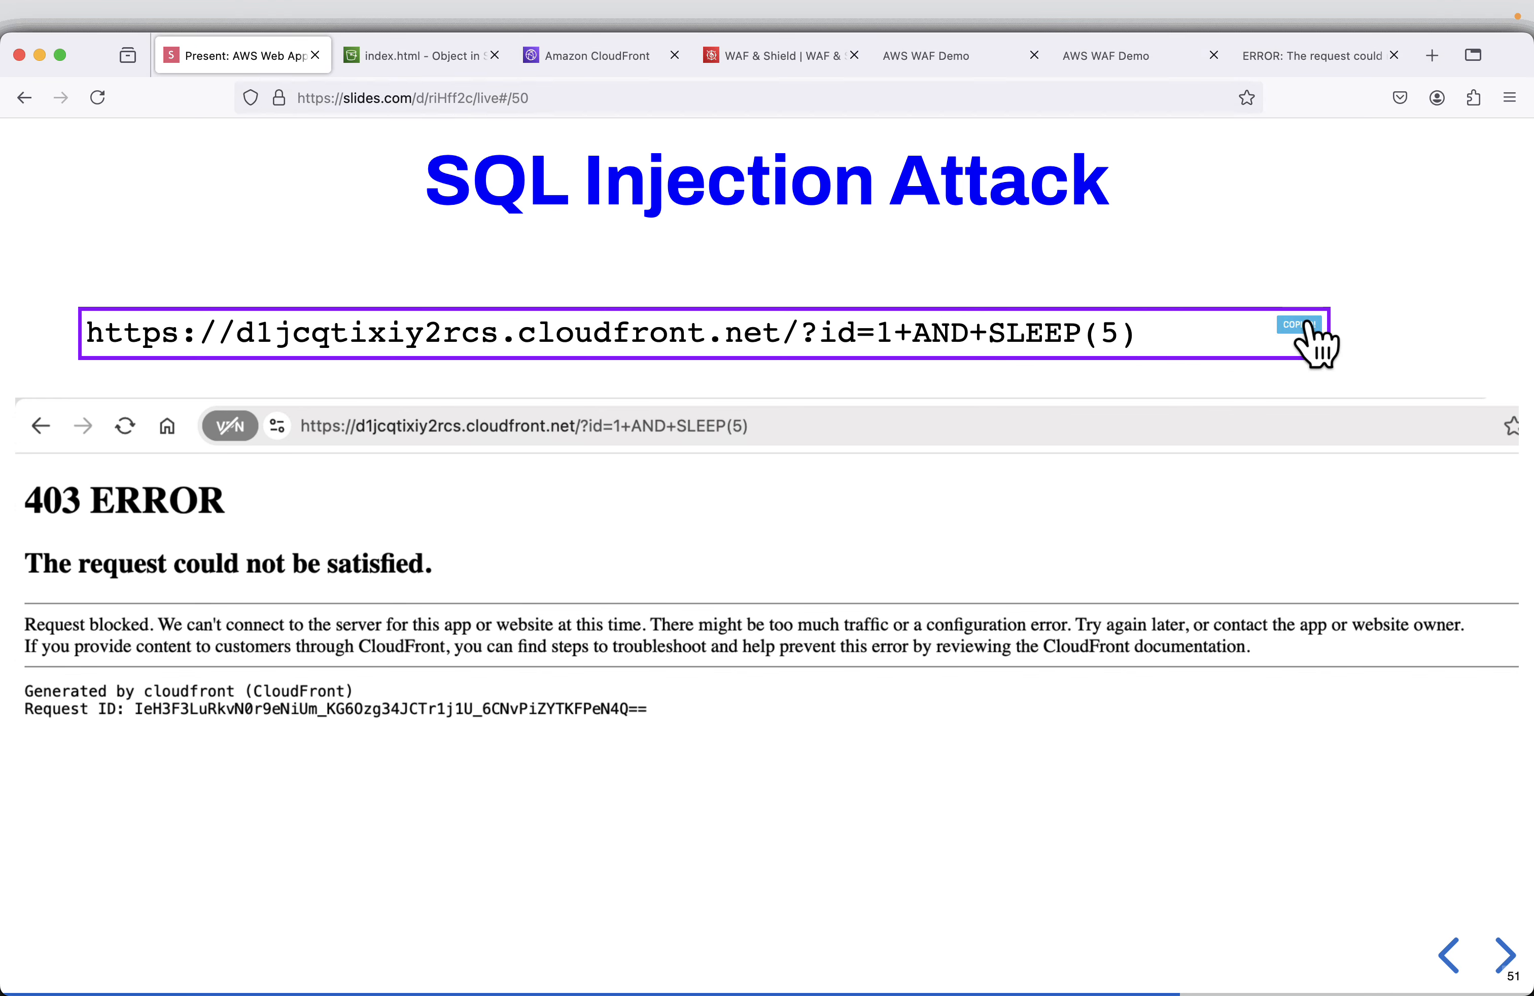
pyautogui.click(1431, 55)
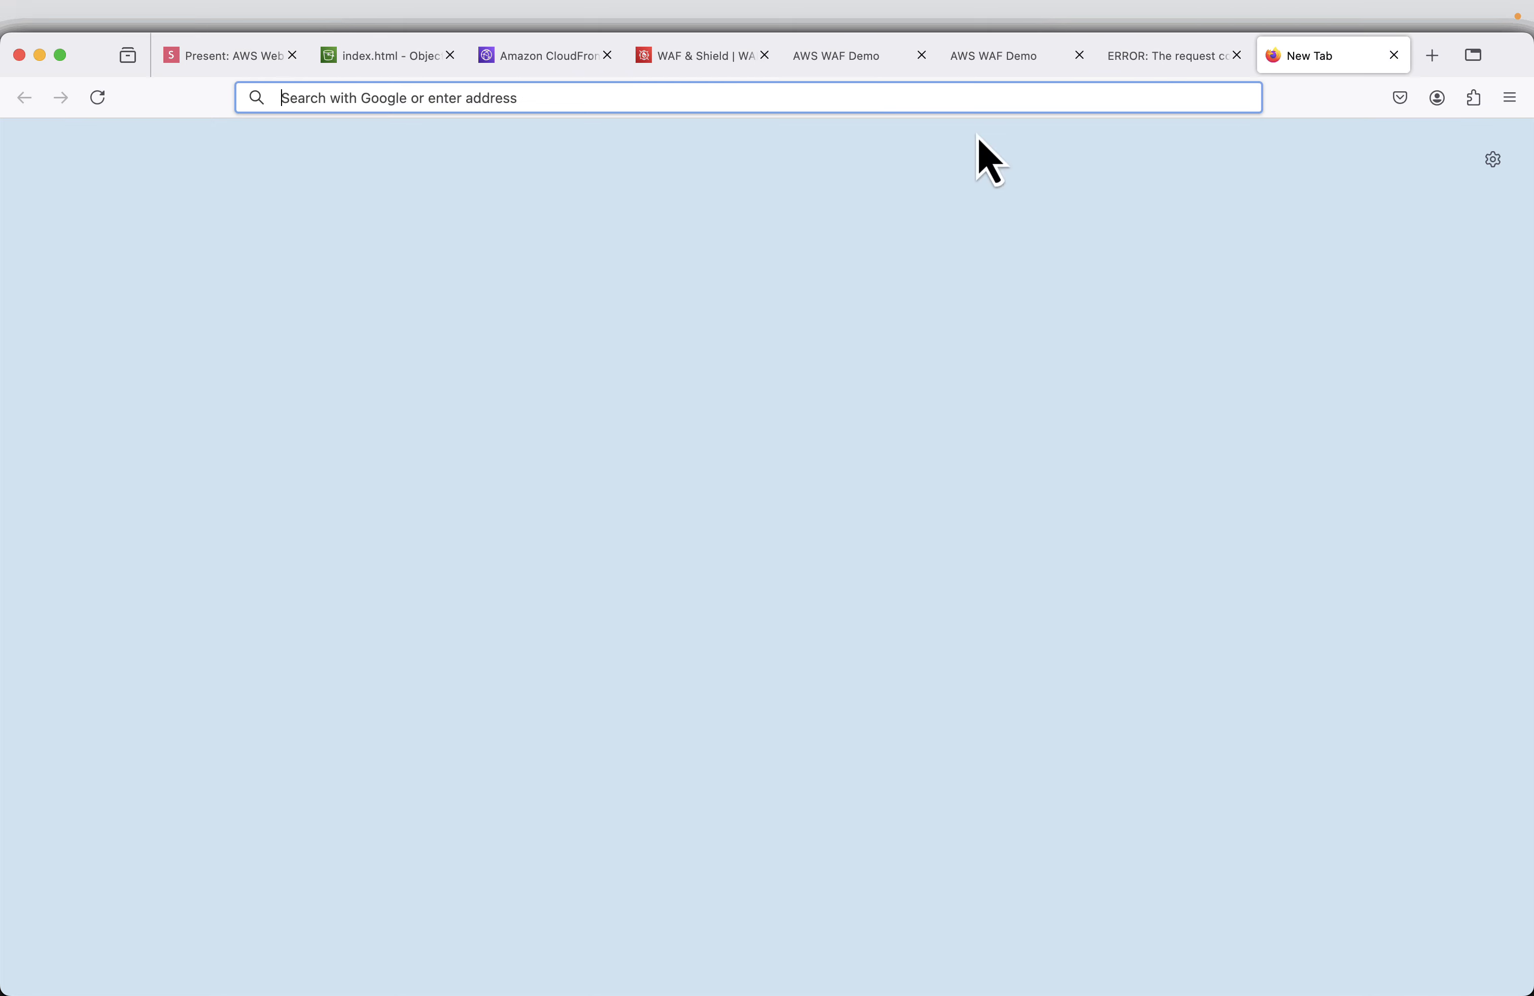
pyautogui.rightClick(648, 98)
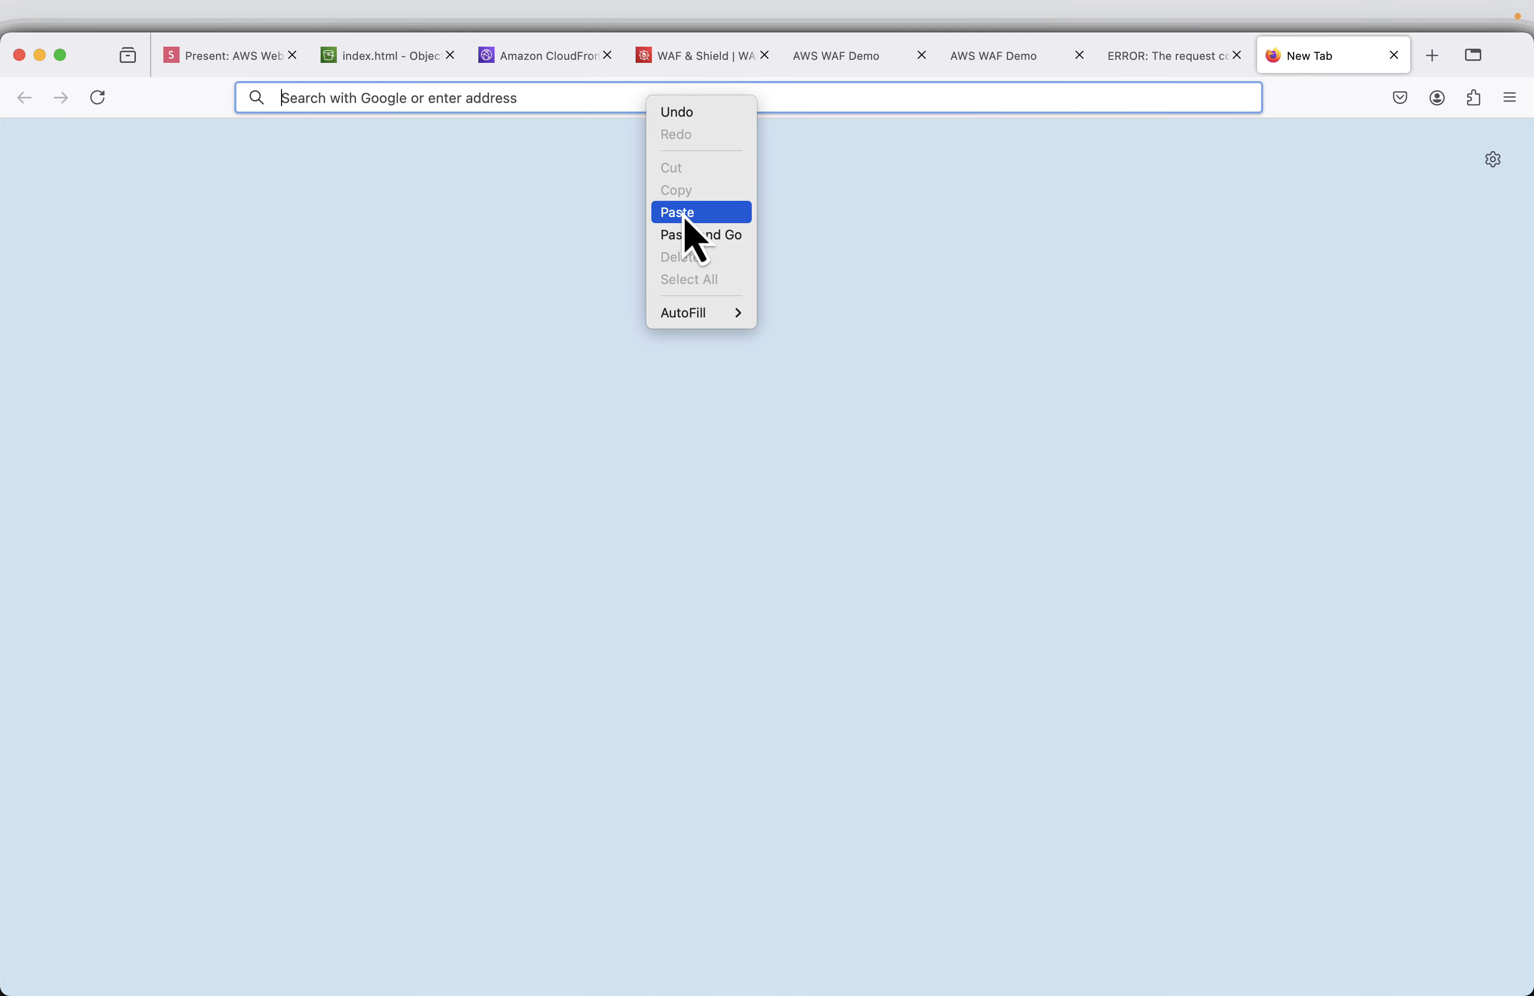
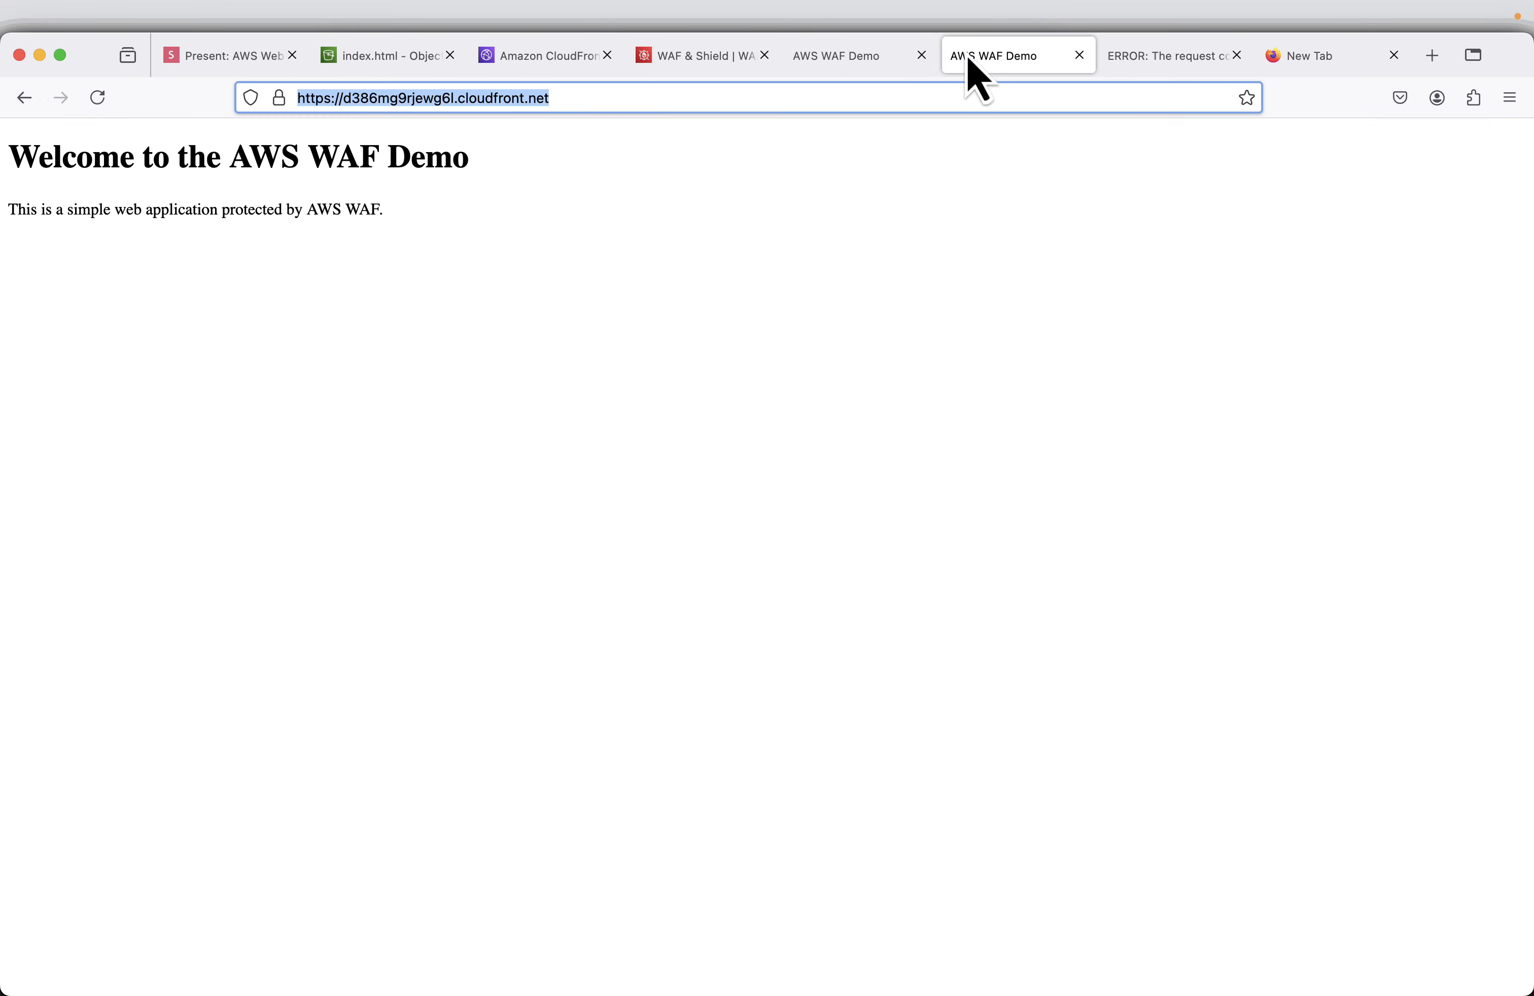
pyautogui.rightClick(456, 97)
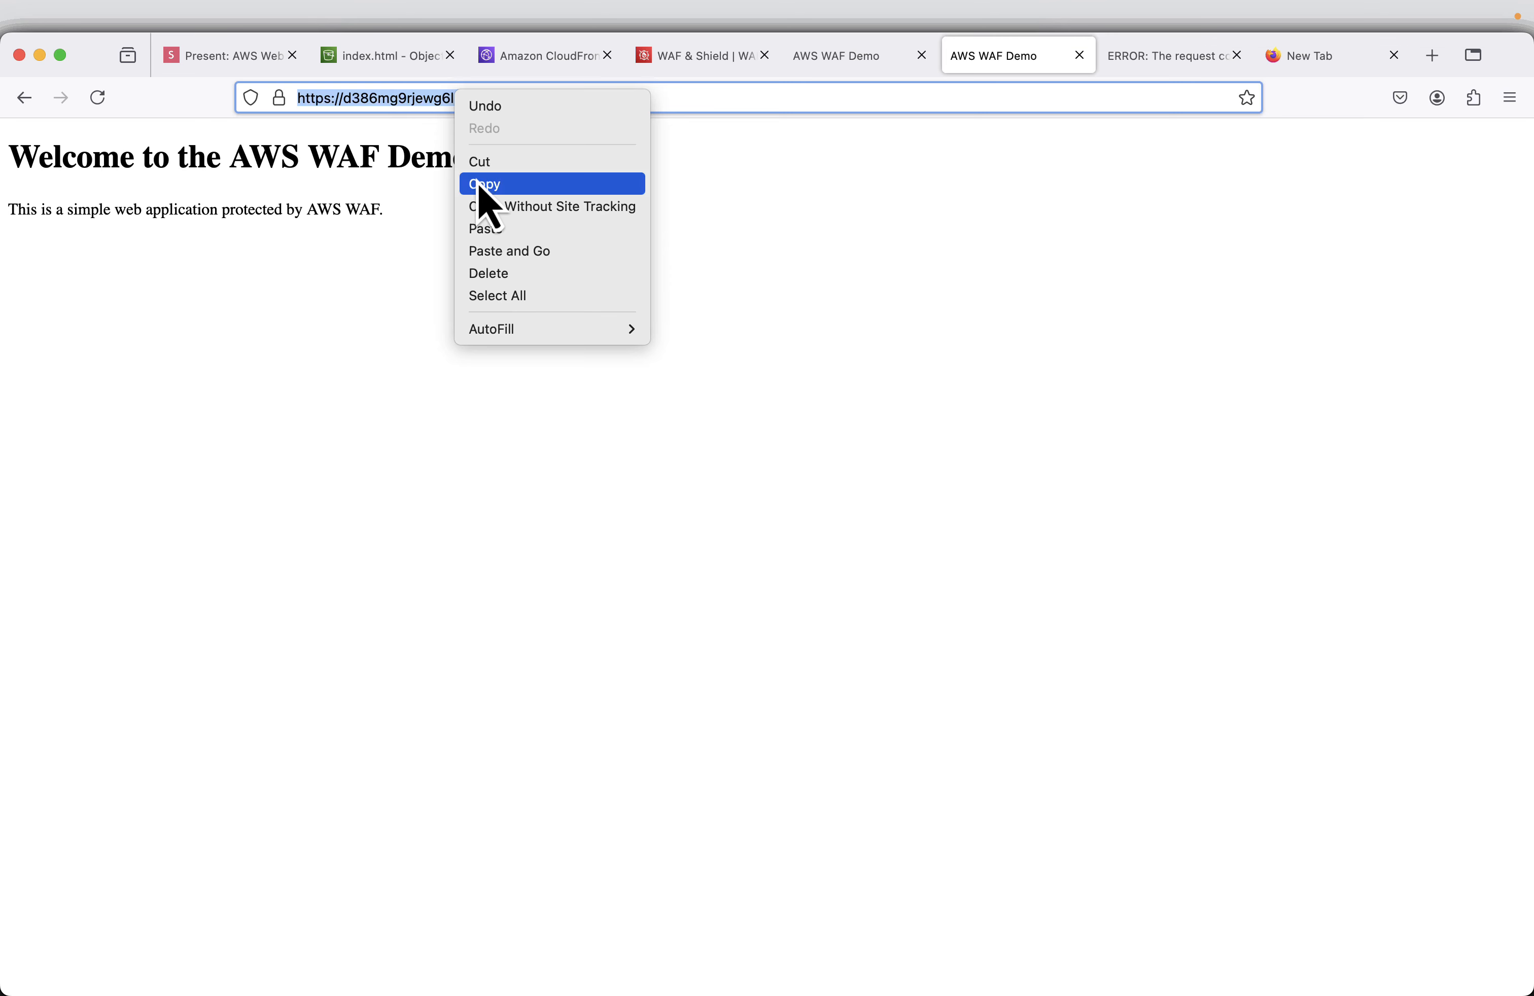
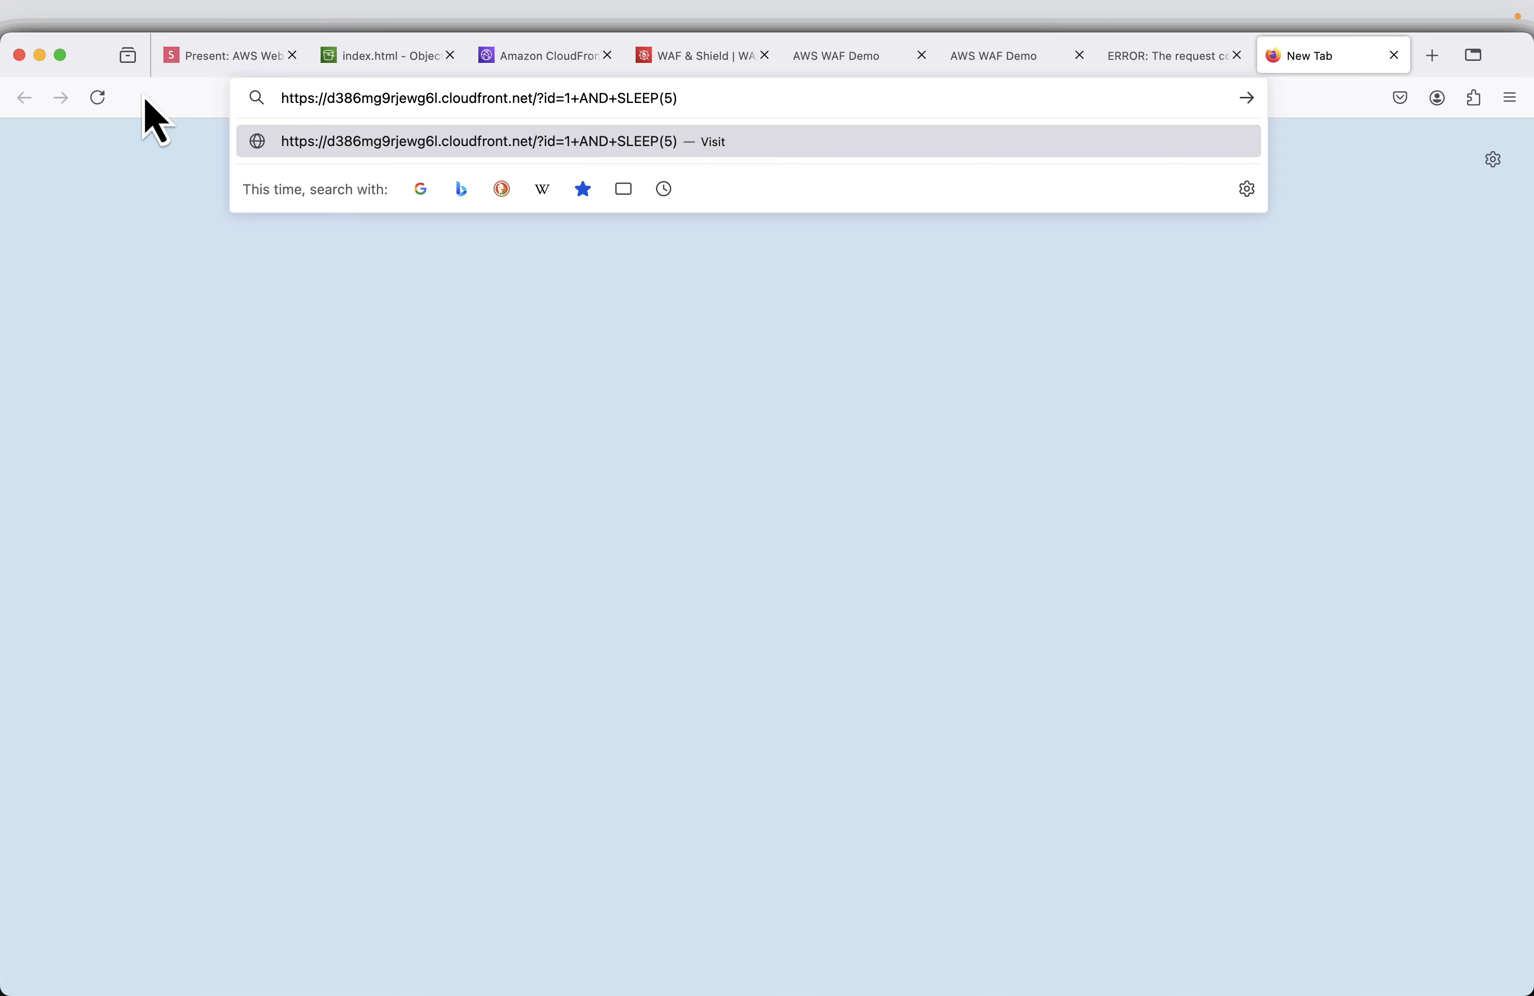
pyautogui.press('Return')
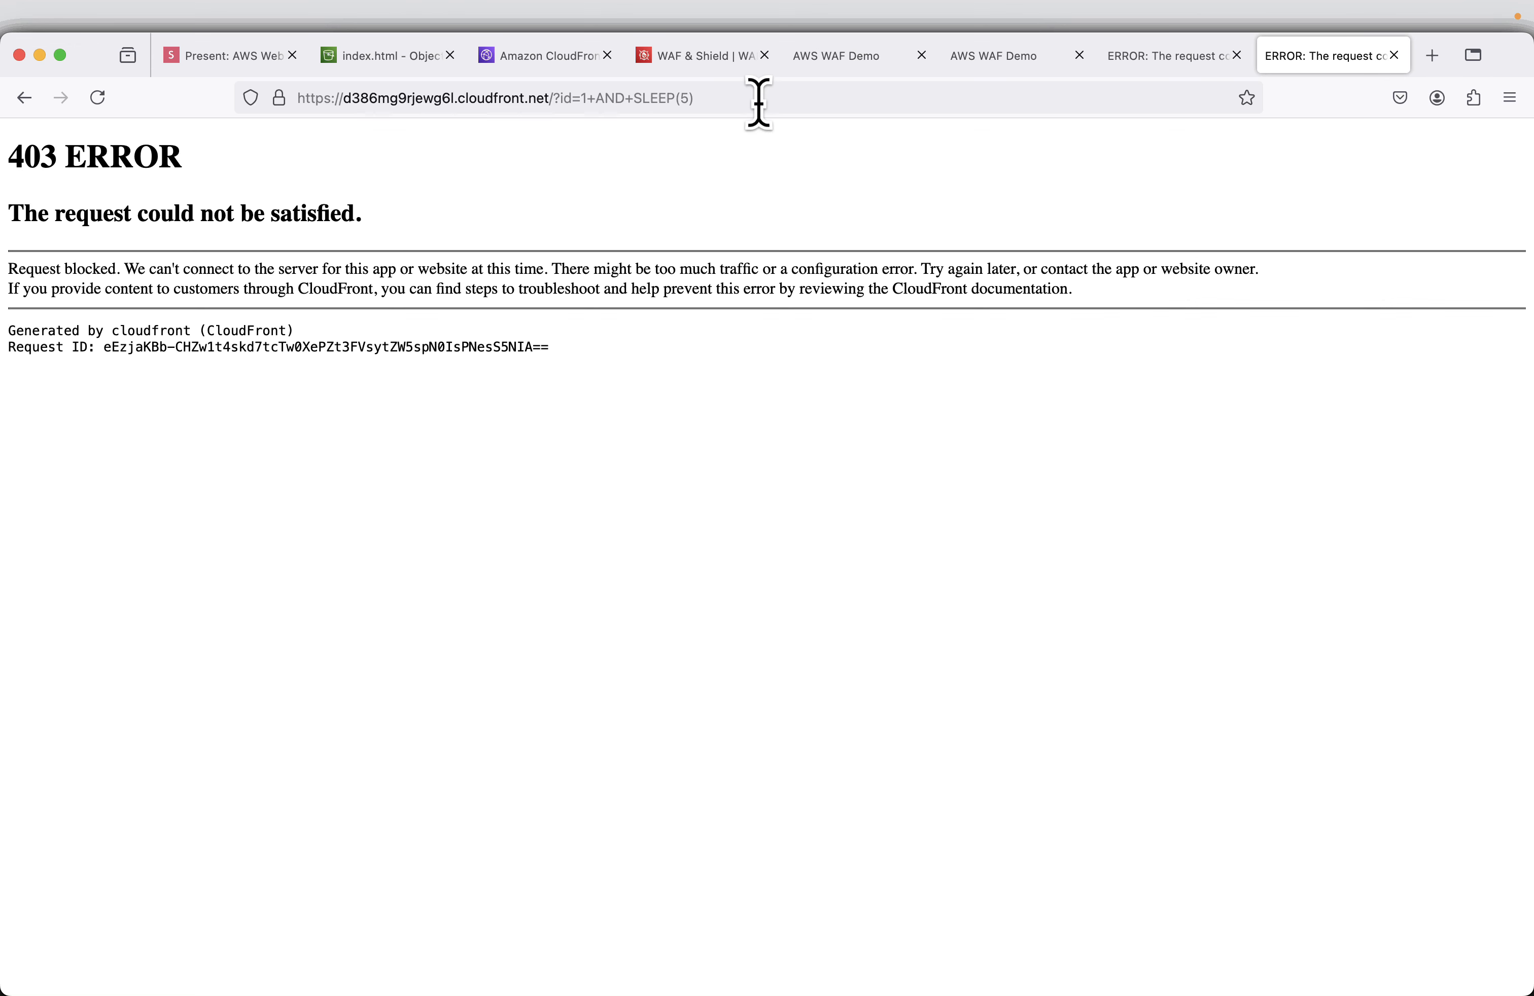
# Reload DemoWebACL's traffic overview in the WAF console and examine its action totals and top 10 rules charts.
pyautogui.click(554, 65)
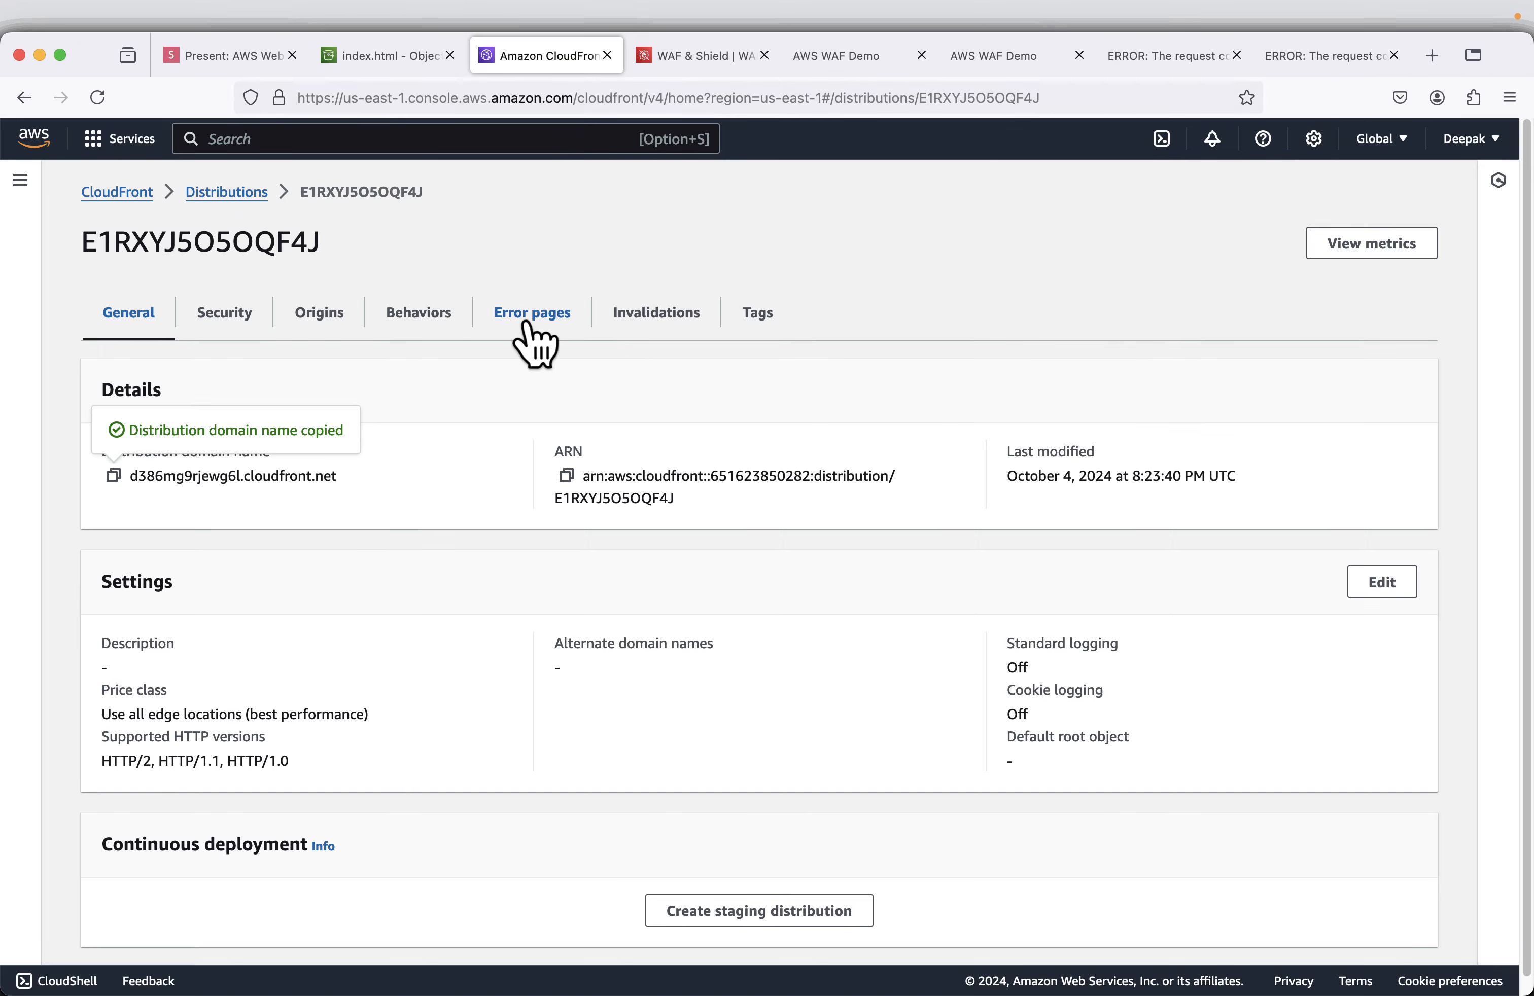
pyautogui.click(697, 65)
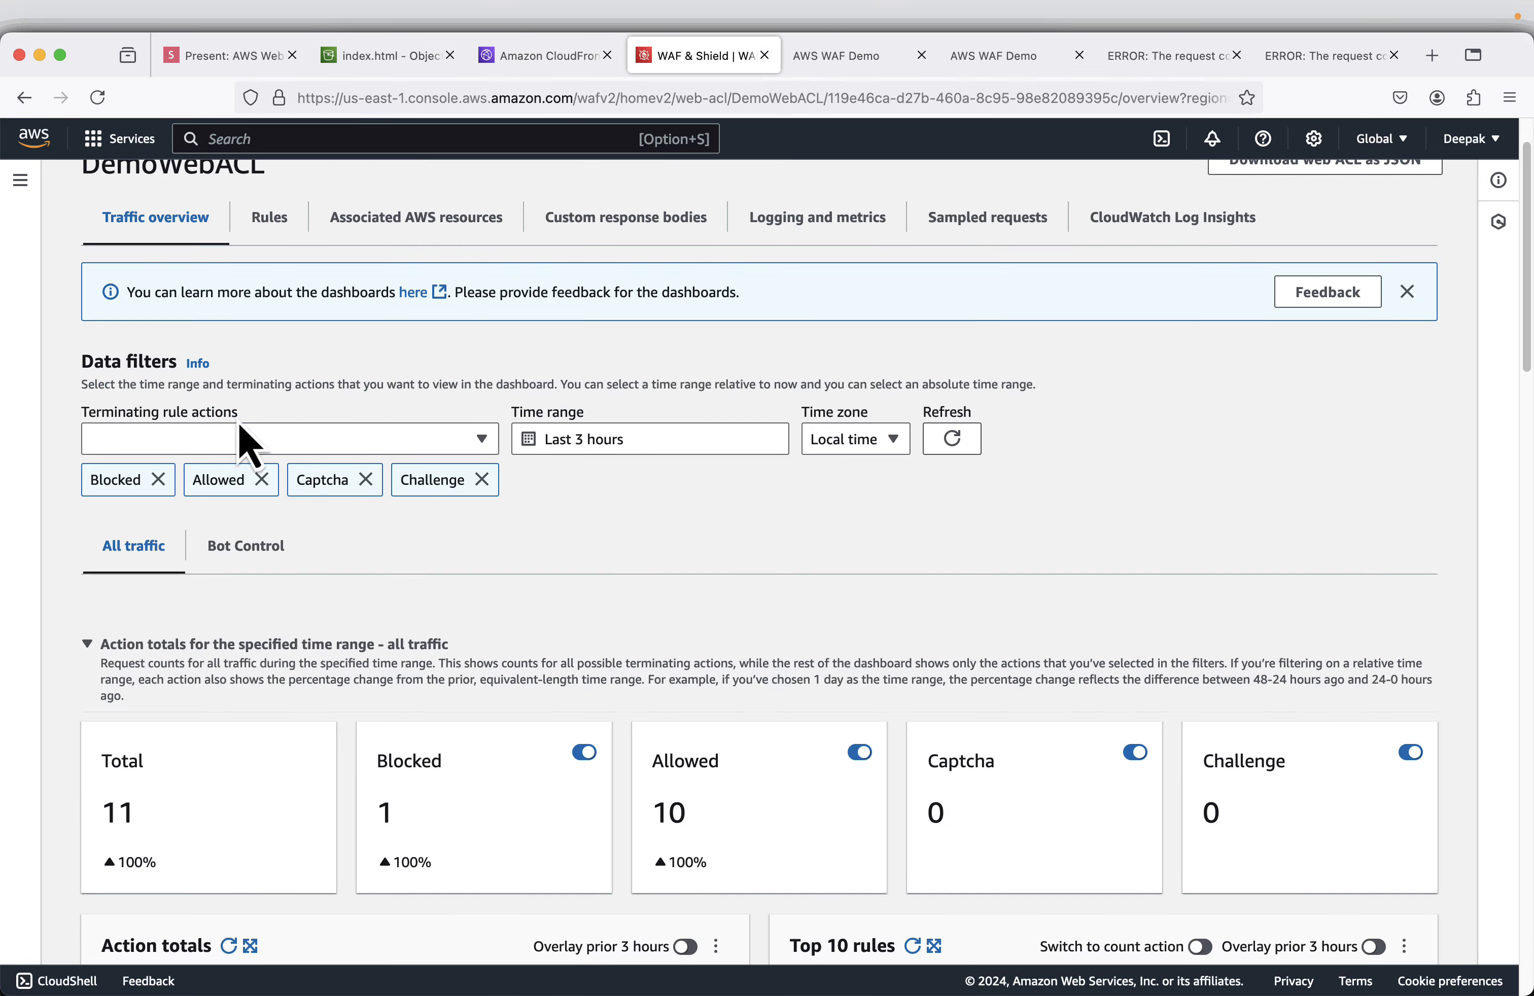
pyautogui.click(107, 106)
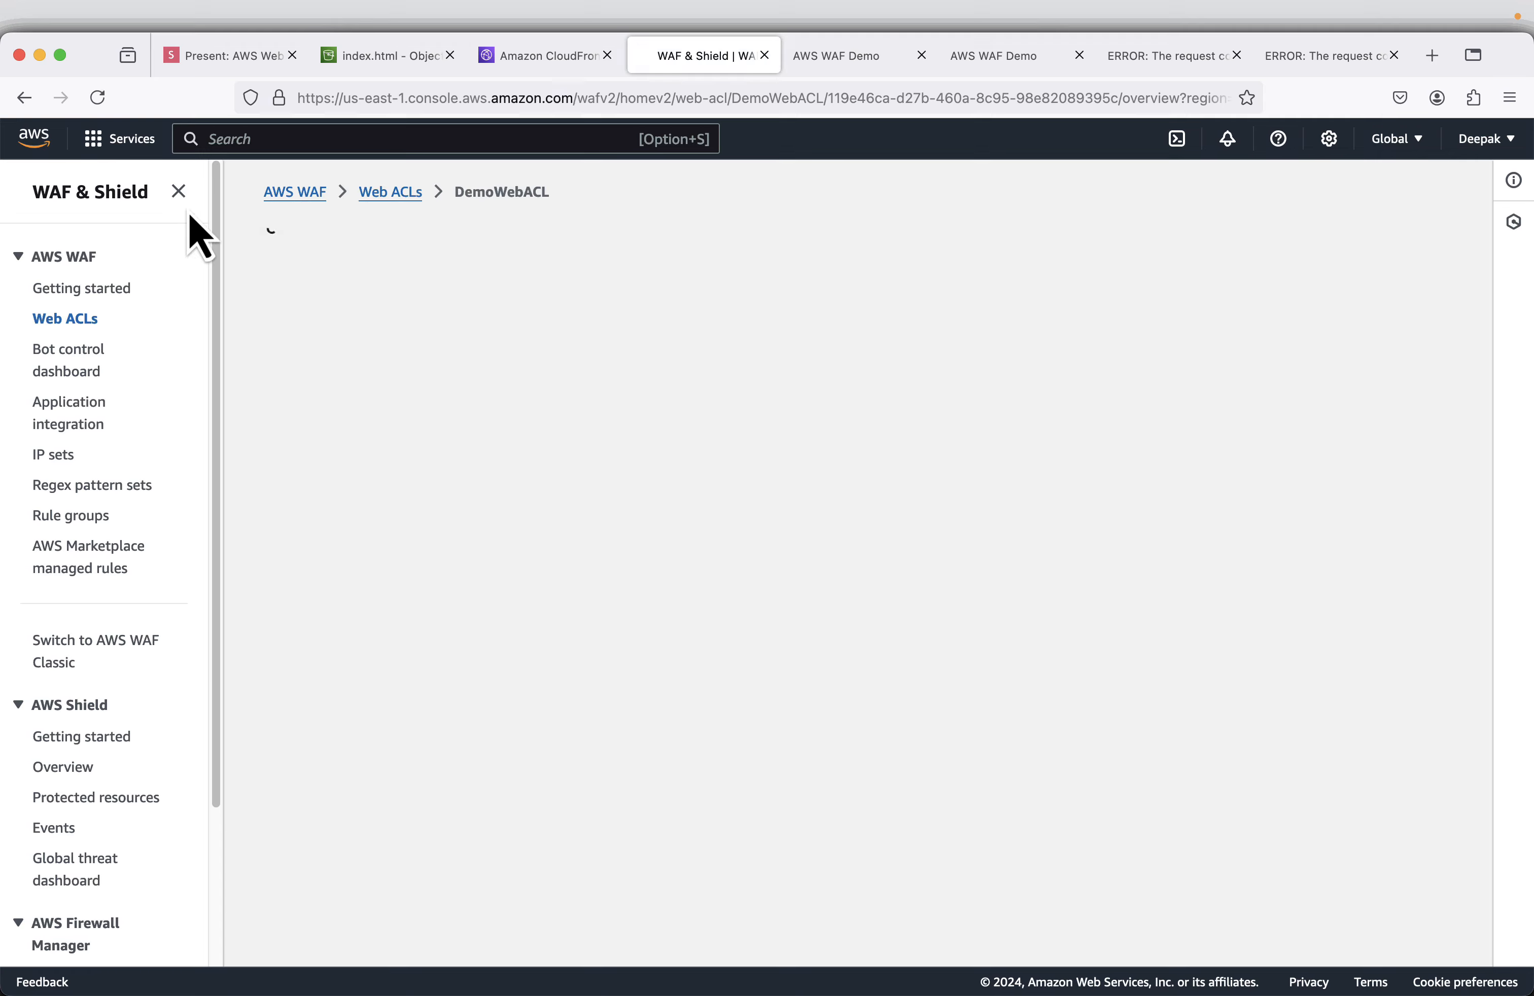
pyautogui.click(179, 191)
pyautogui.scroll(-6, 704, 582)
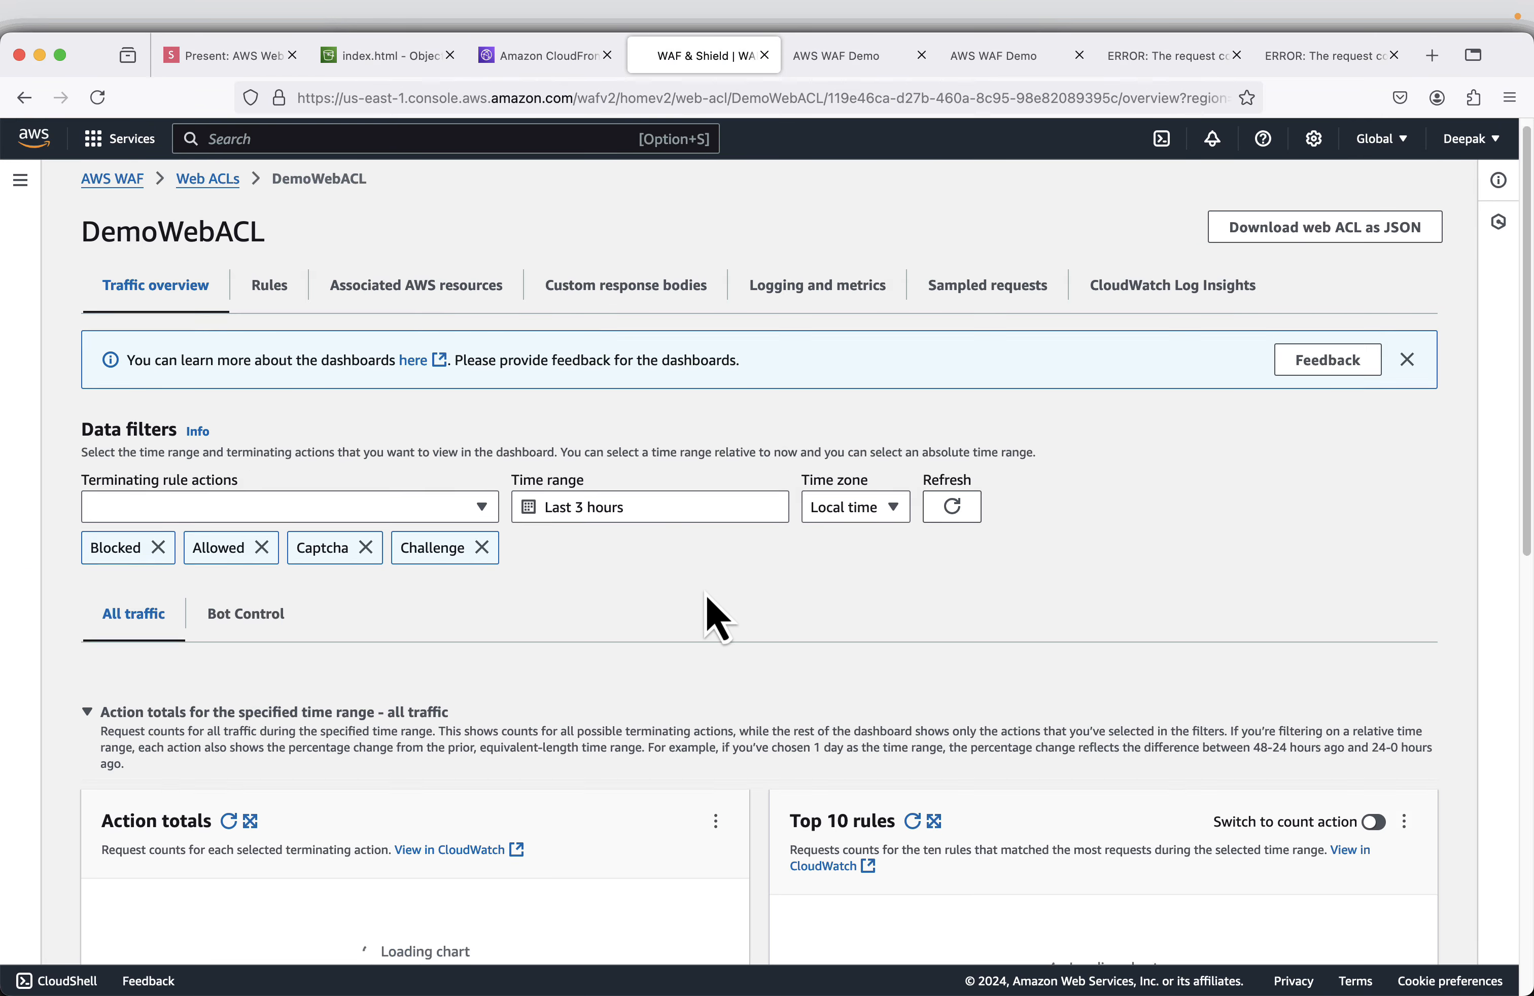
pyautogui.scroll(-5, 718, 618)
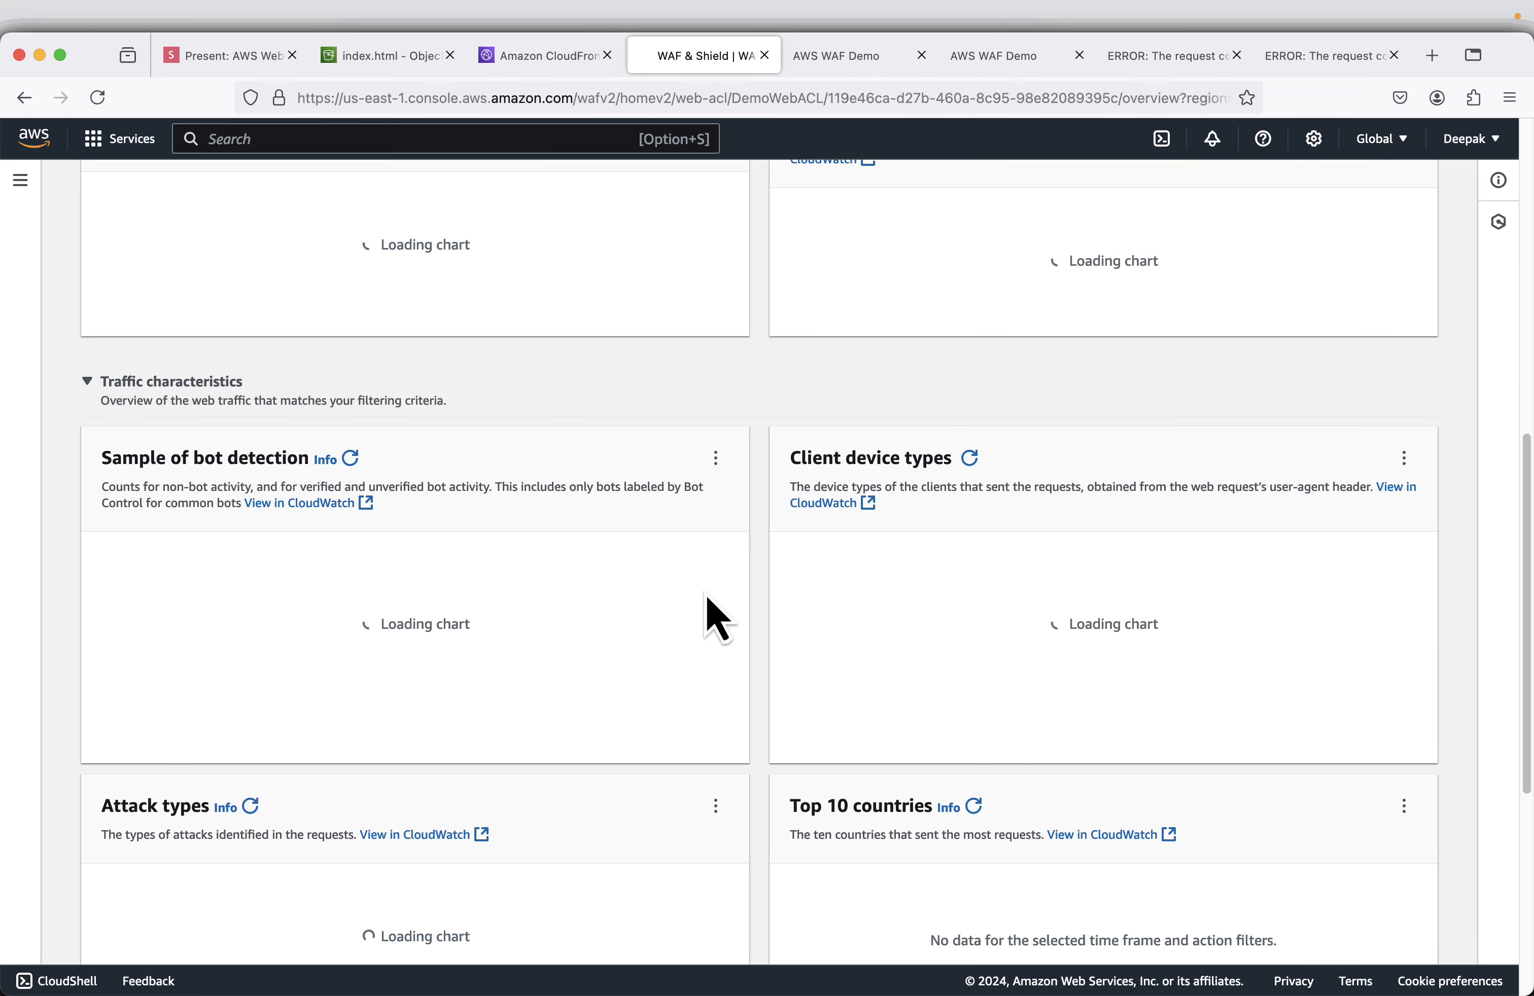
pyautogui.scroll(7, 715, 618)
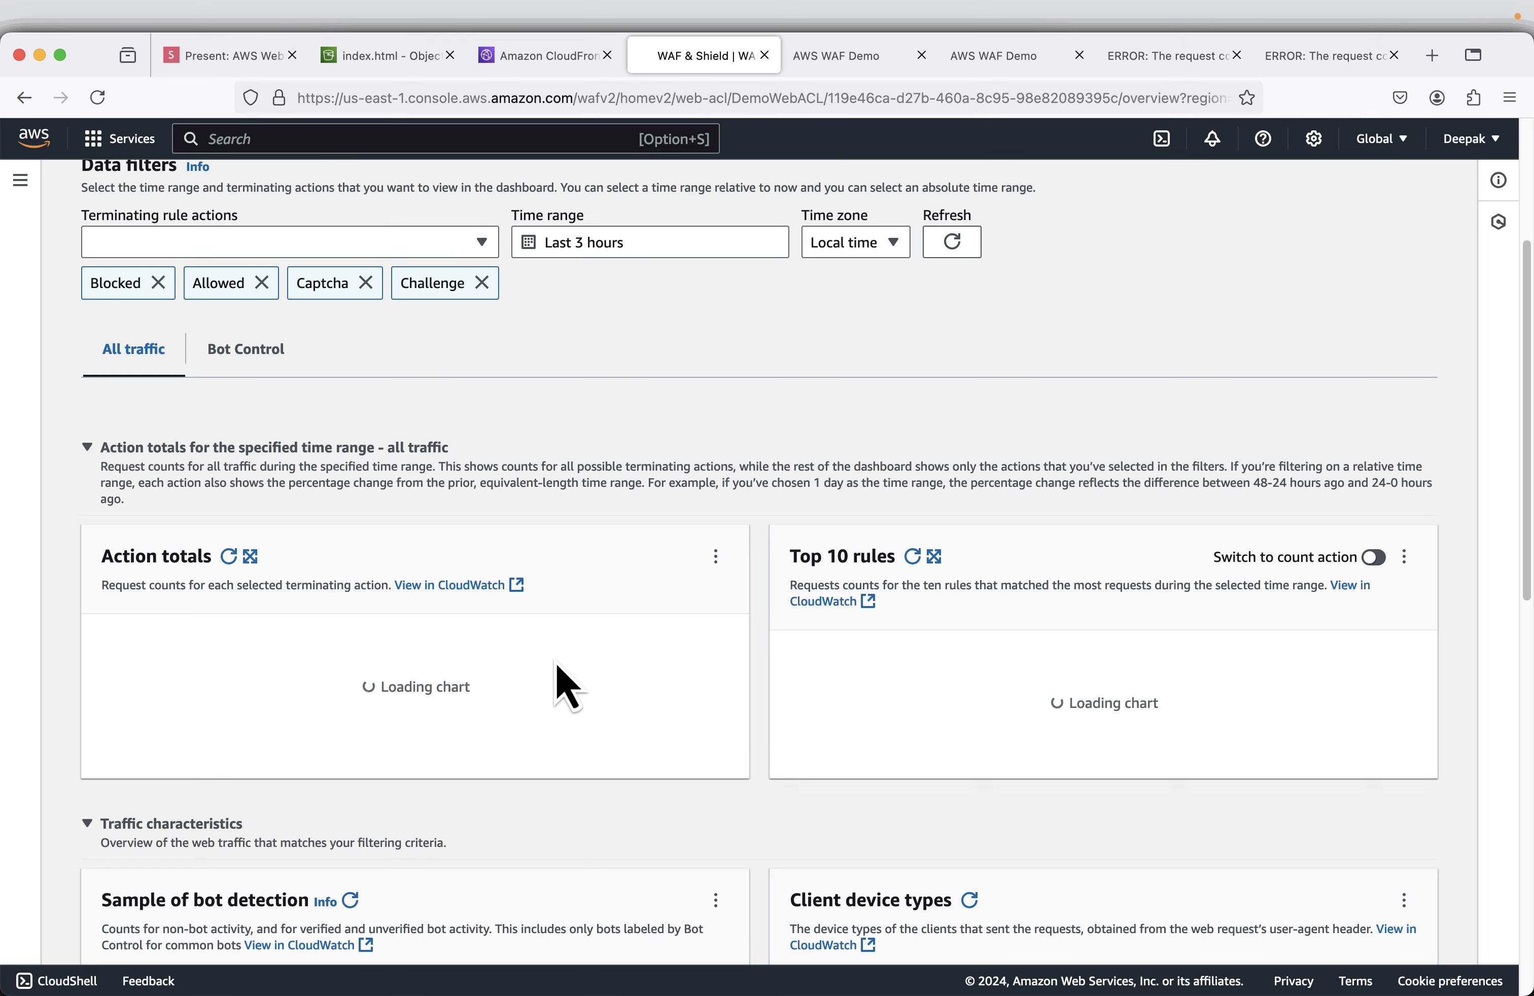
pyautogui.scroll(-10, 560, 676)
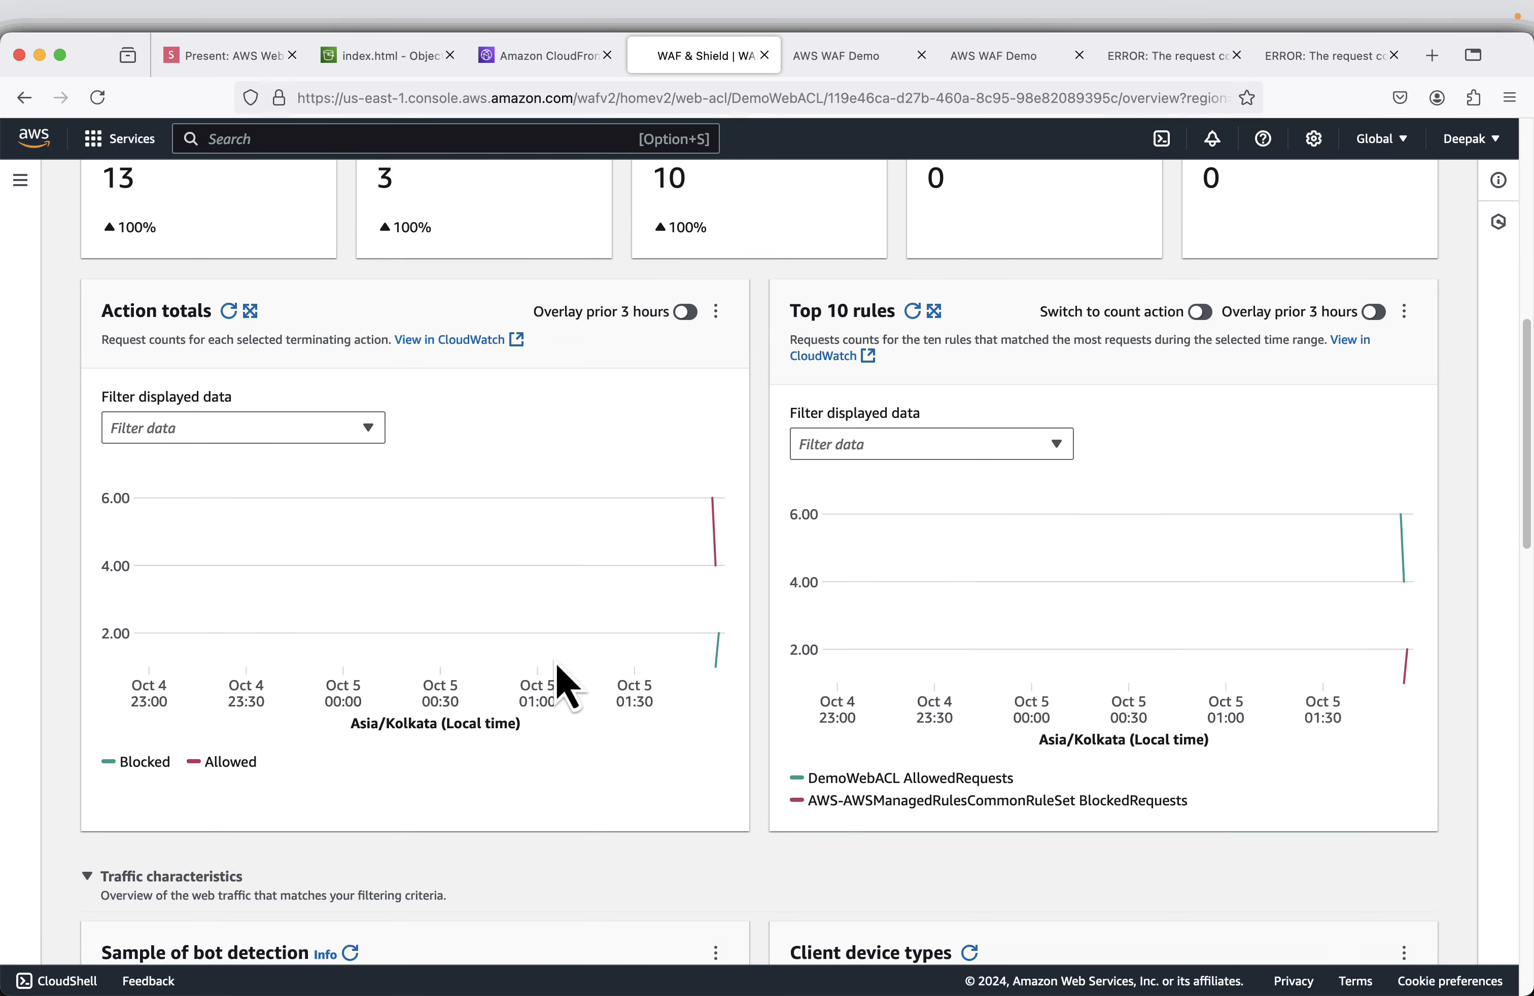
pyautogui.scroll(6, 562, 684)
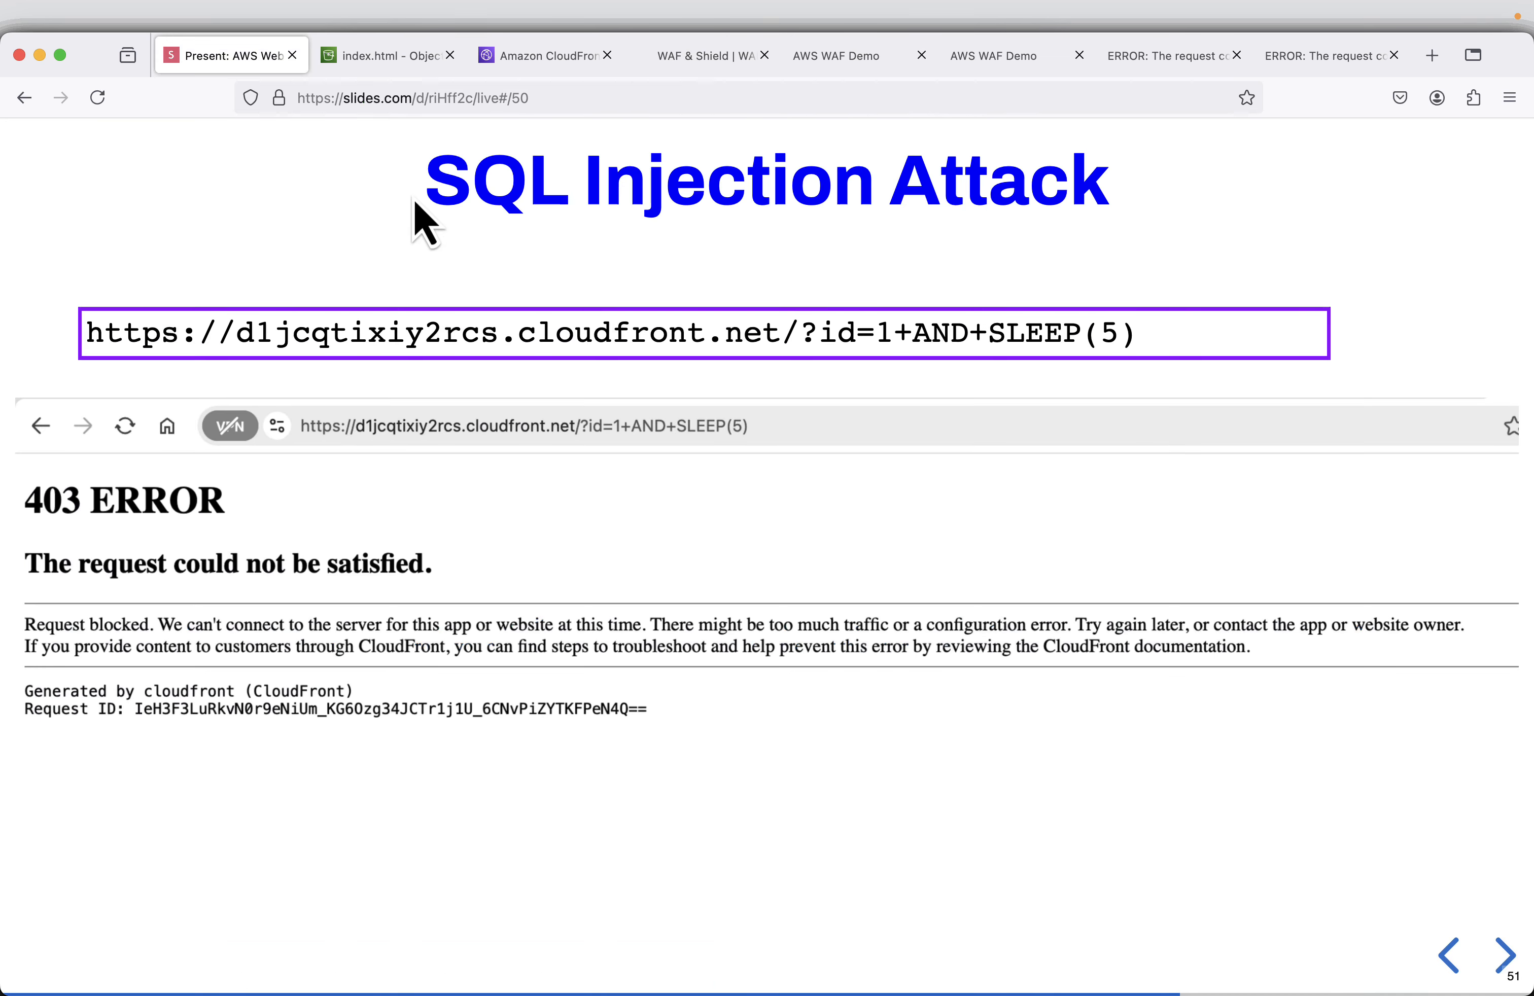
# Return to the presentation and advance it past Clean Up to the Delete Web ACL slide.
pyautogui.click(223, 58)
pyautogui.press('Right')
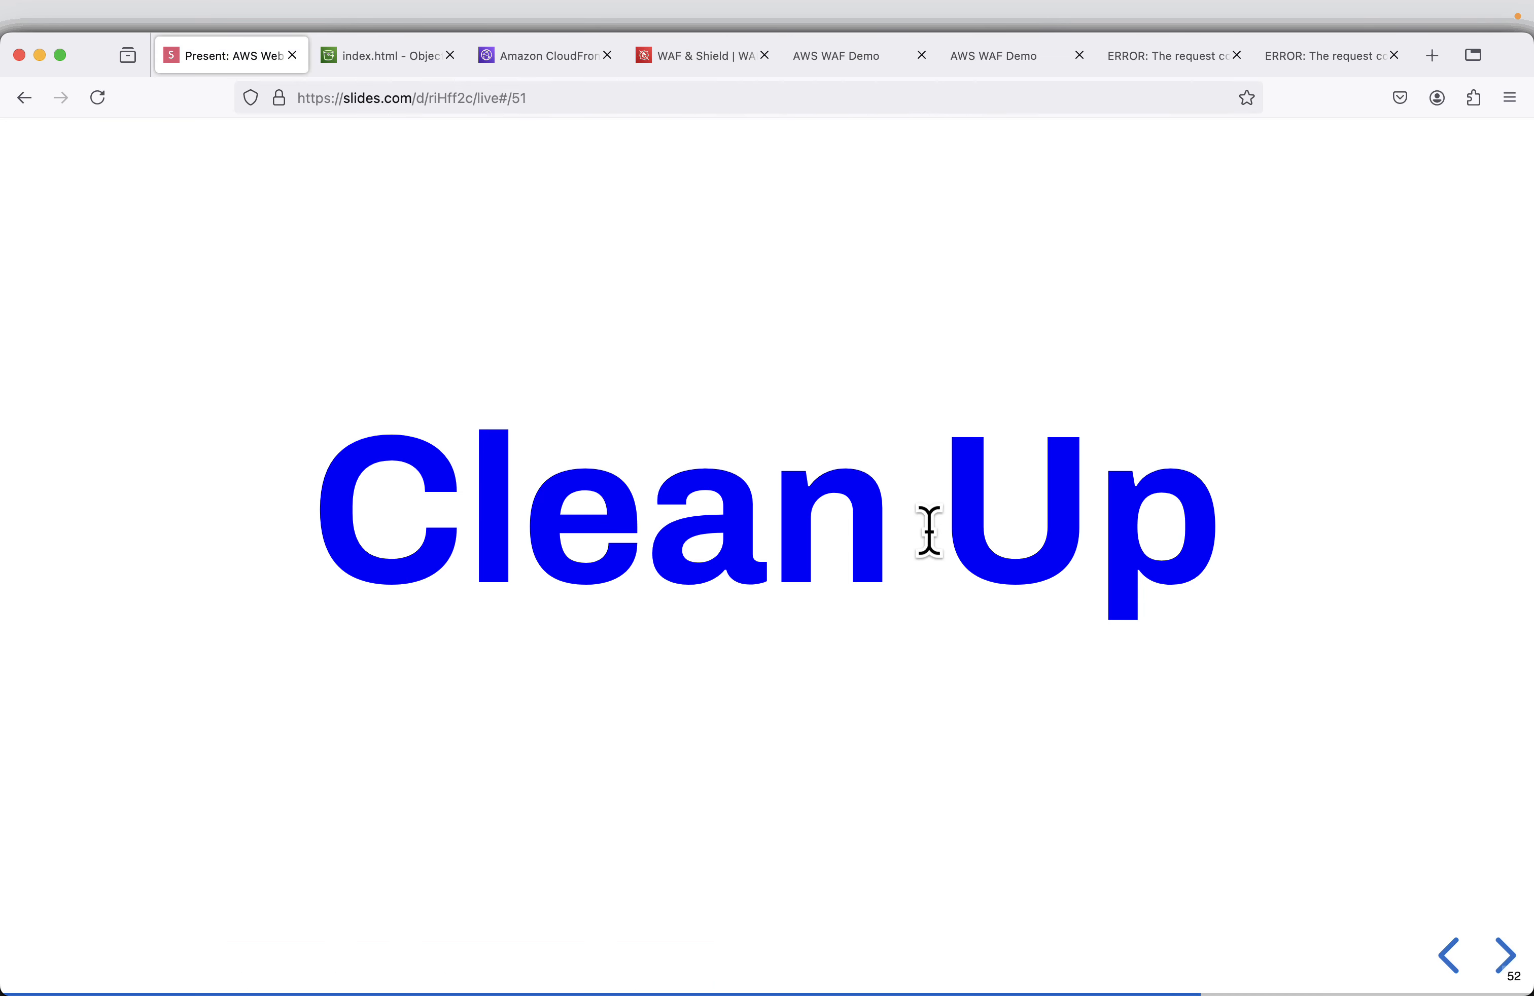
pyautogui.press('Right')
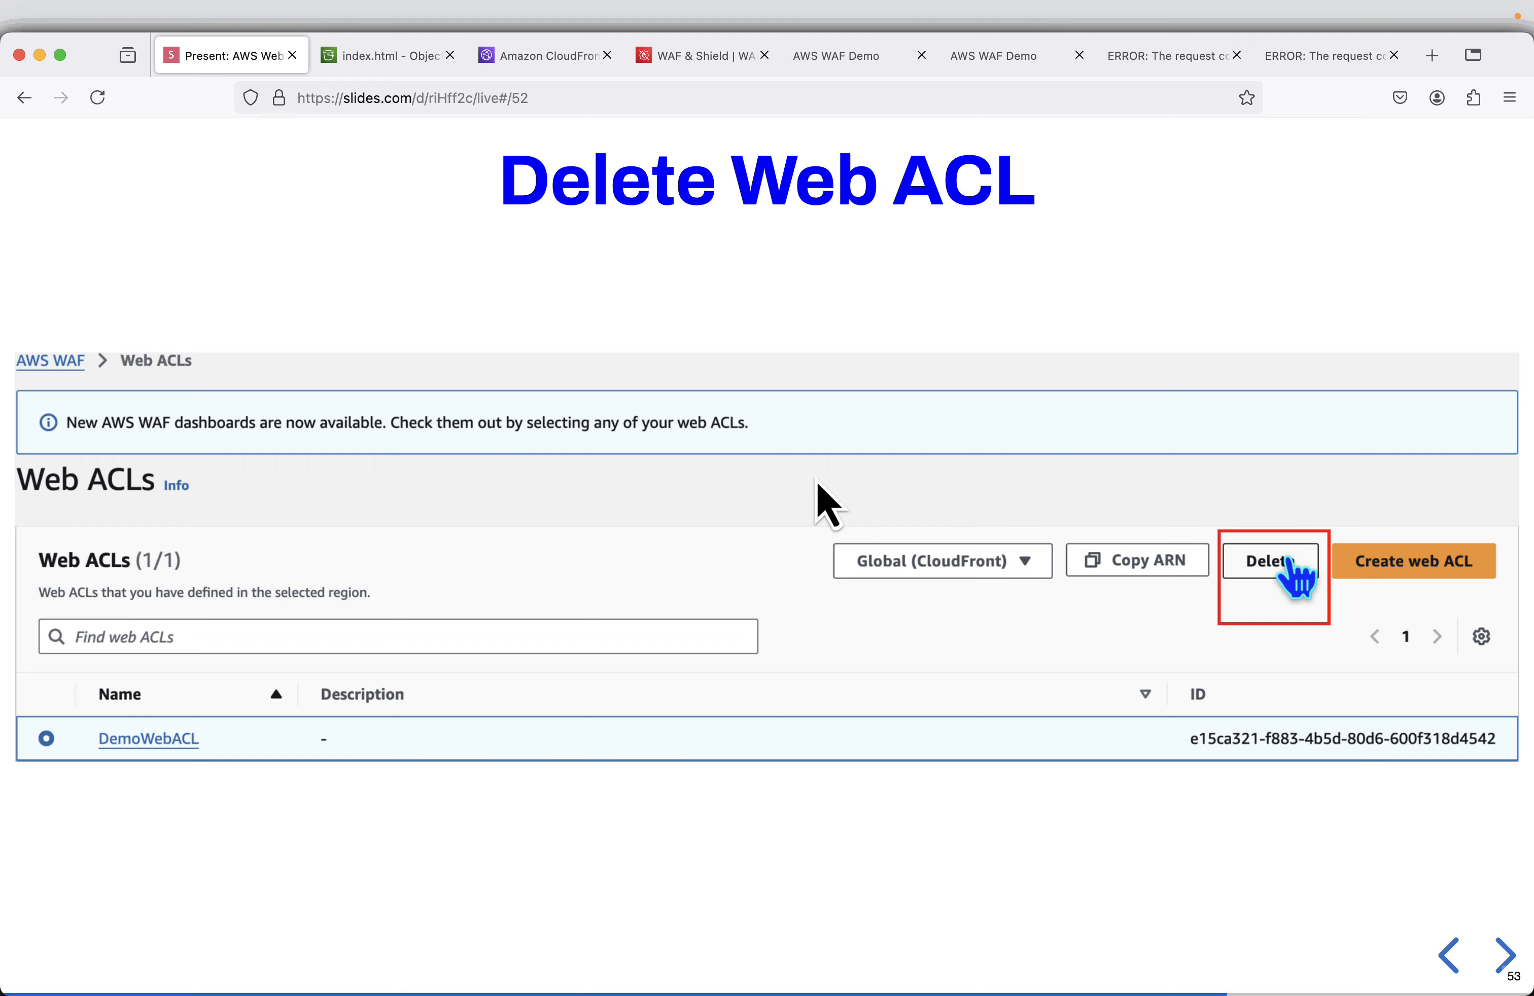
# Try to delete DemoWebACL from the WAF console's web ACL list, entering "delete" as the confirmation text.
pyautogui.click(701, 60)
pyautogui.scroll(6, 876, 492)
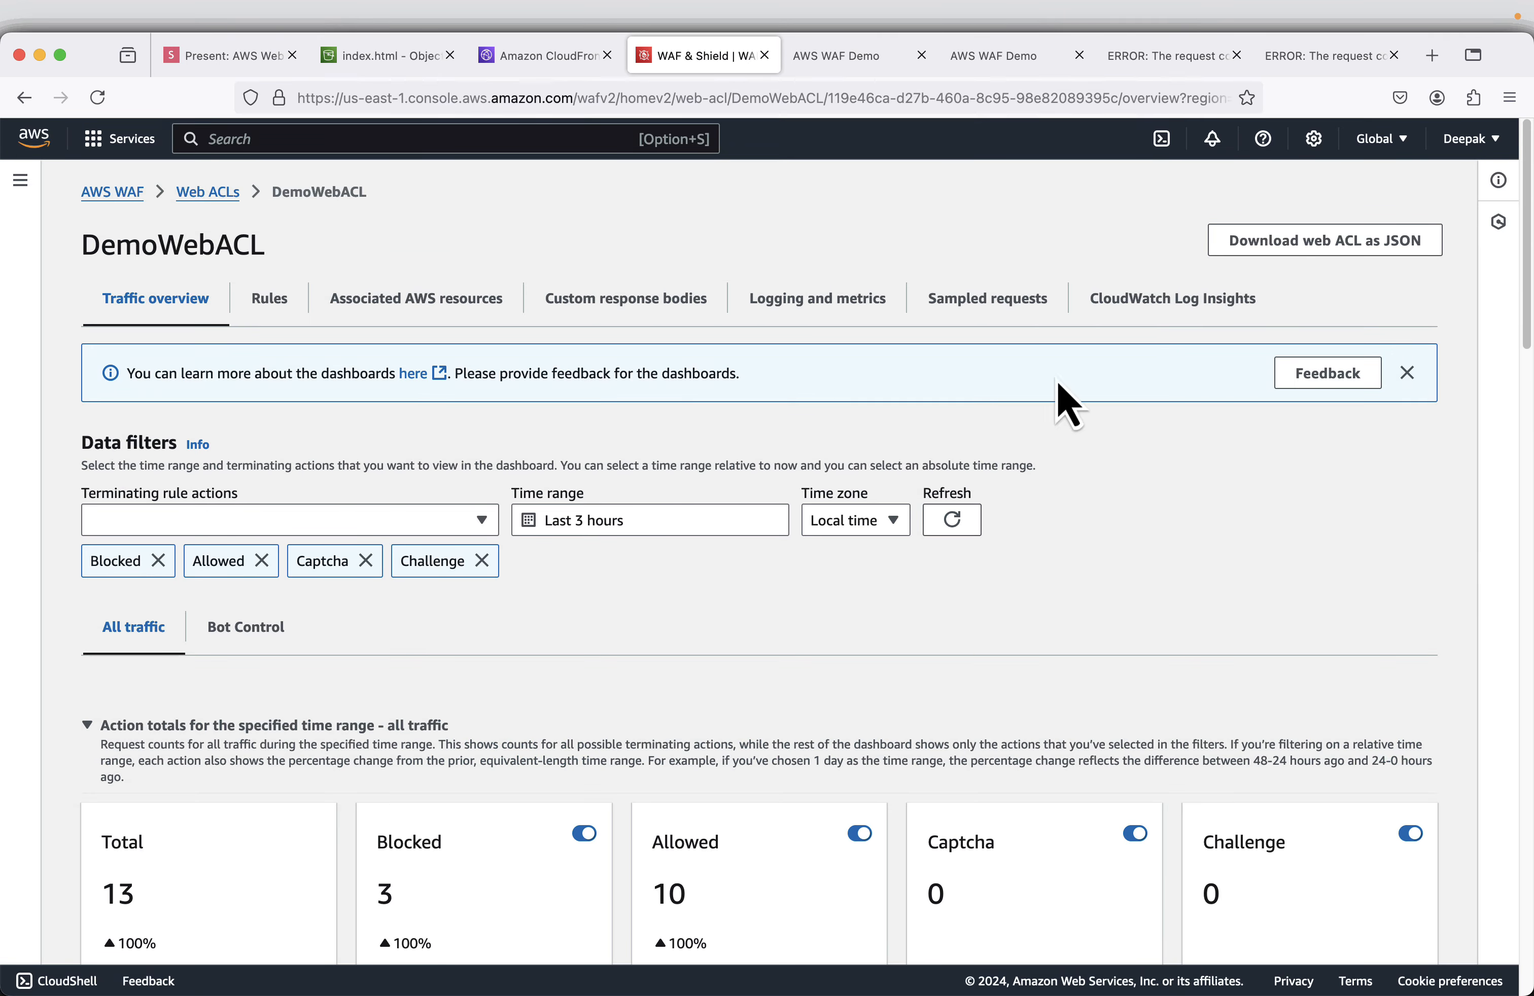
pyautogui.click(1404, 375)
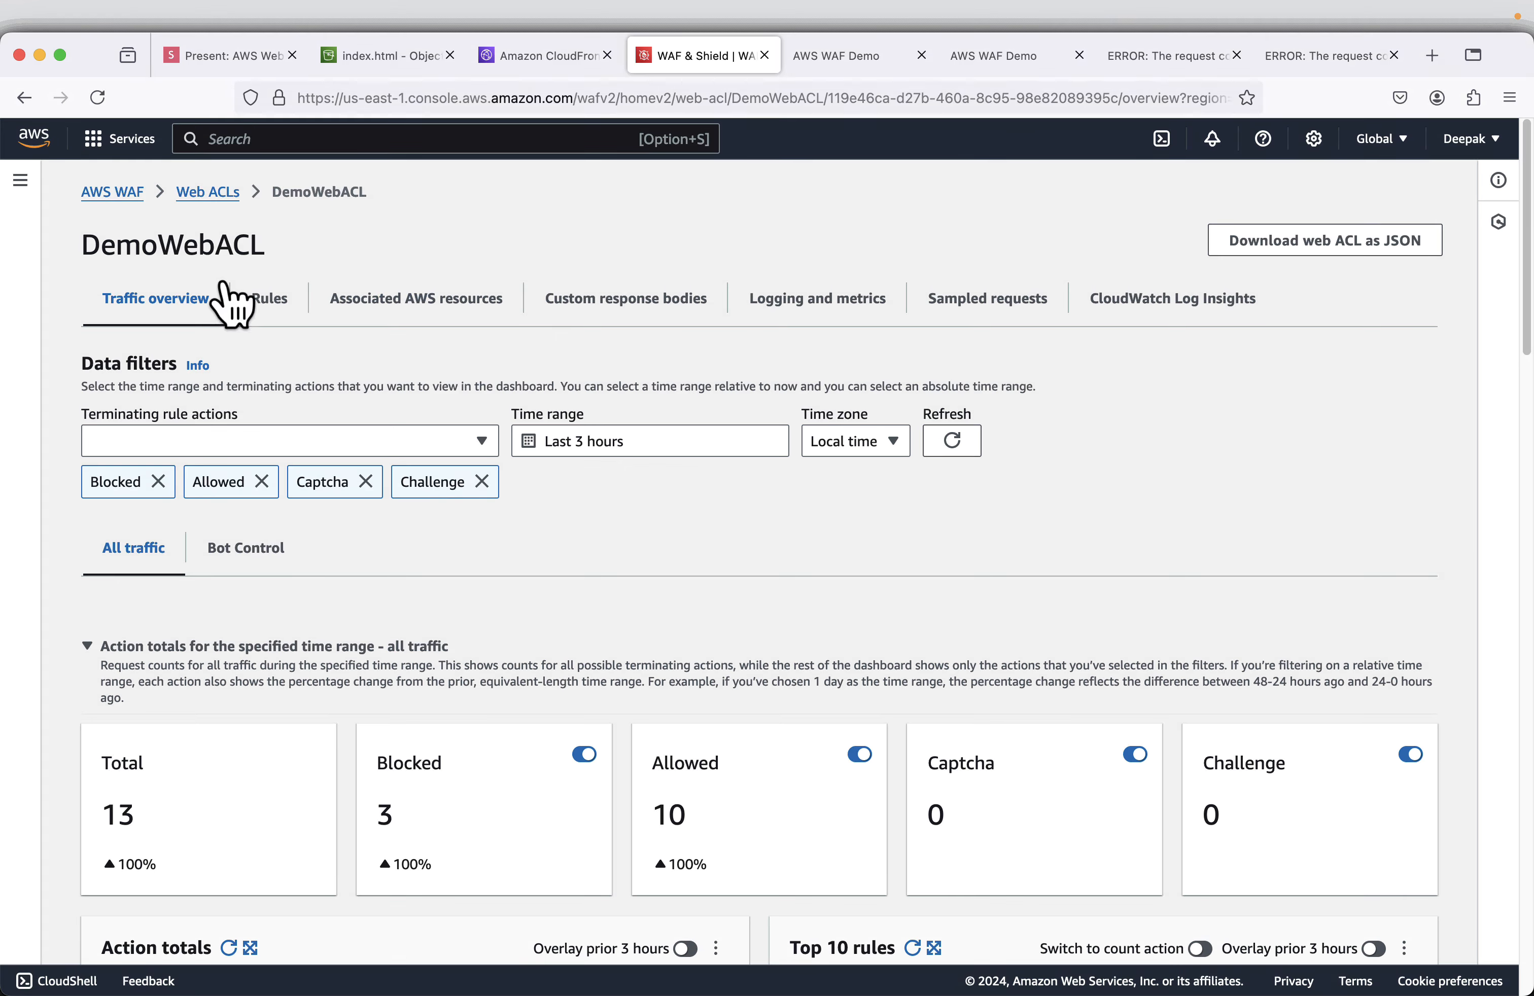
pyautogui.click(208, 193)
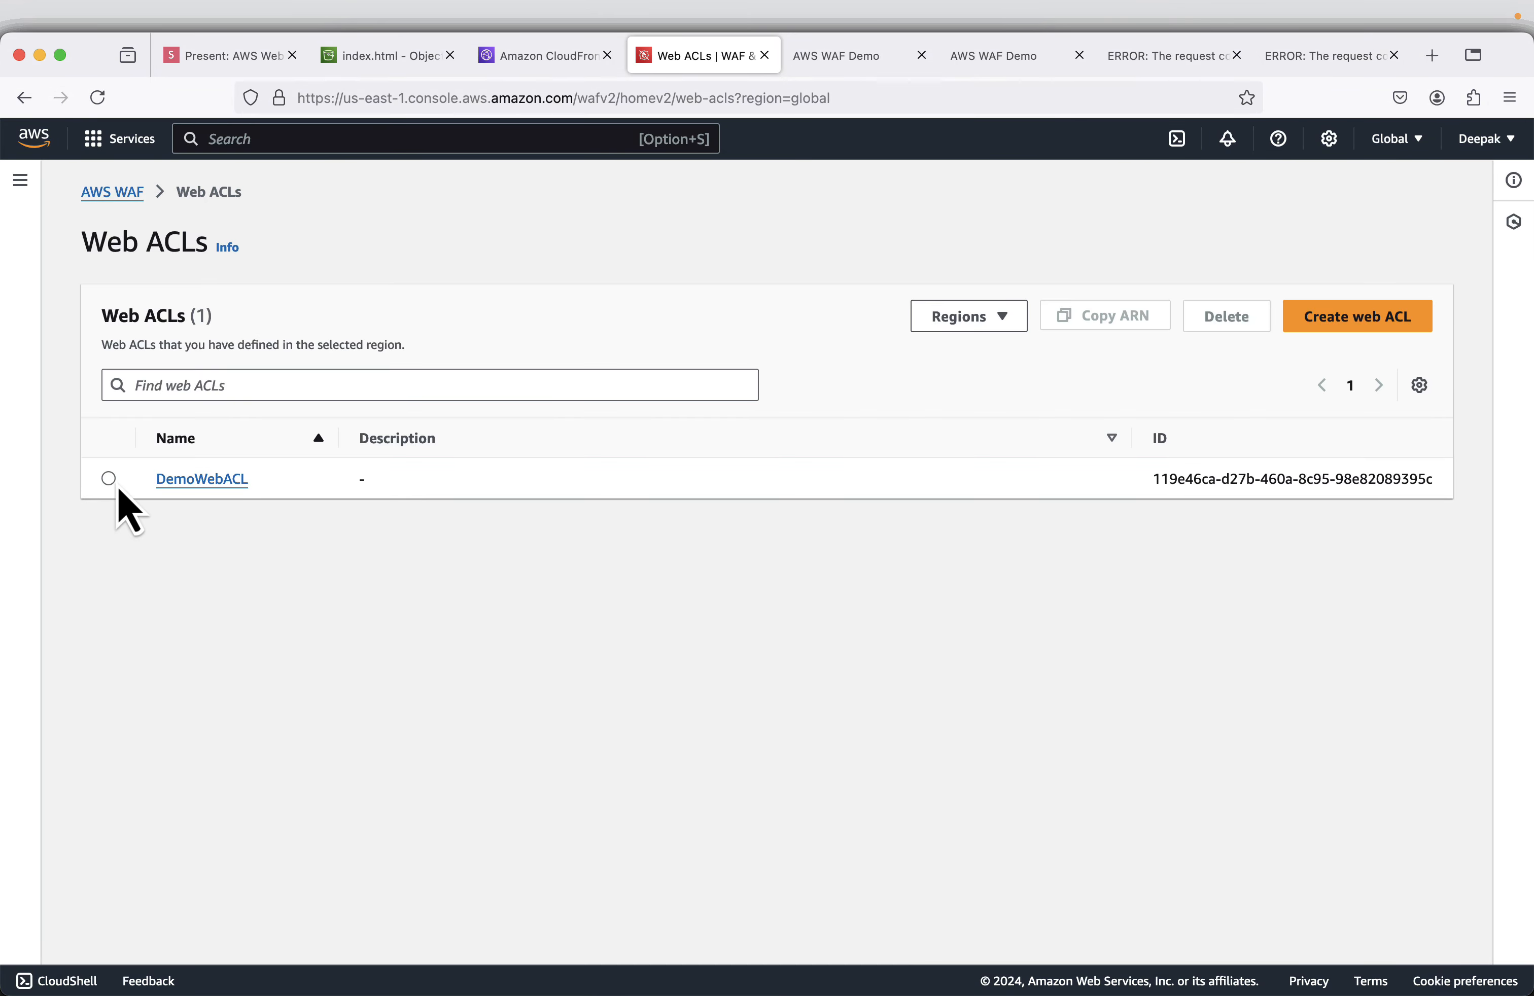
pyautogui.click(151, 482)
pyautogui.click(1259, 320)
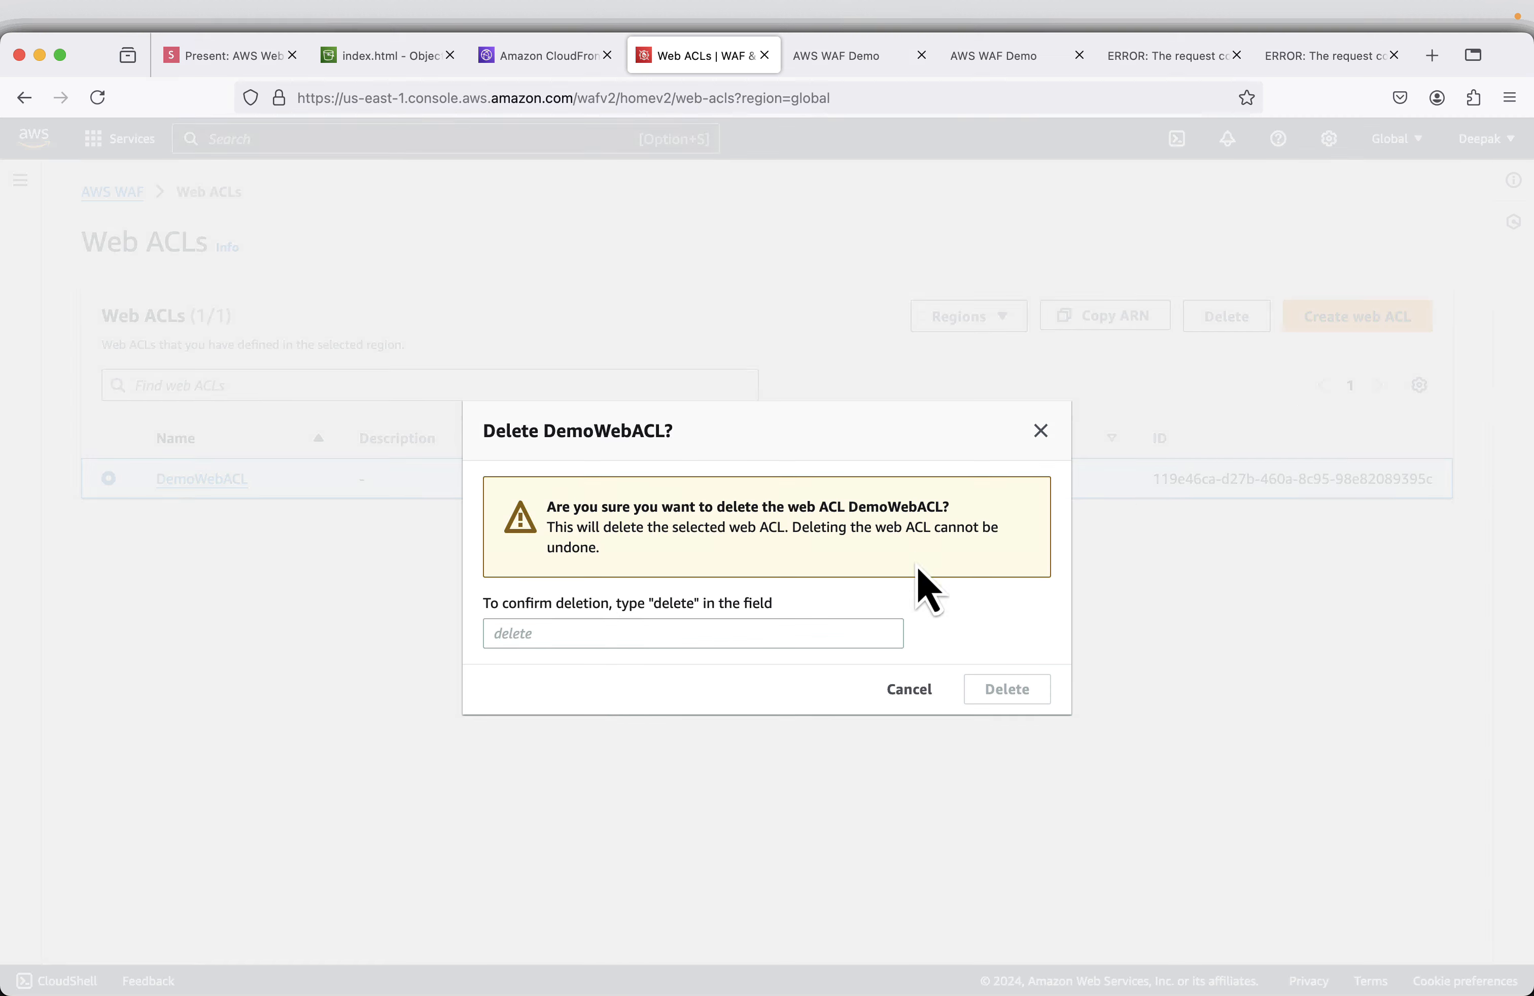
pyautogui.rightClick(674, 611)
pyautogui.click(521, 644)
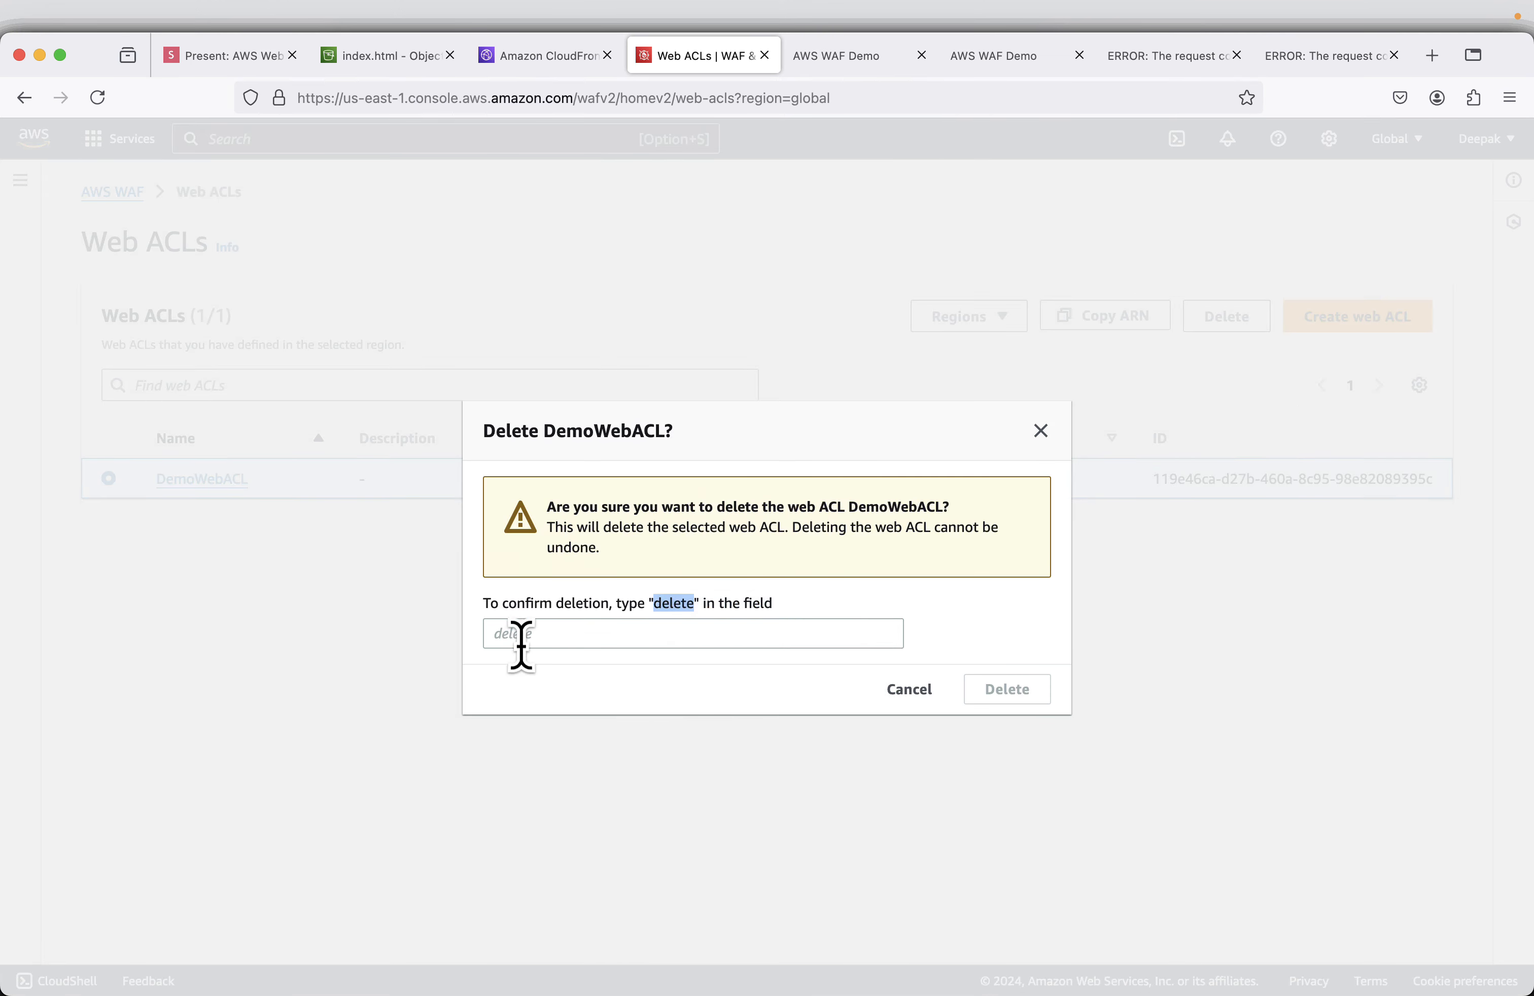
pyautogui.rightClick(525, 642)
pyautogui.click(572, 757)
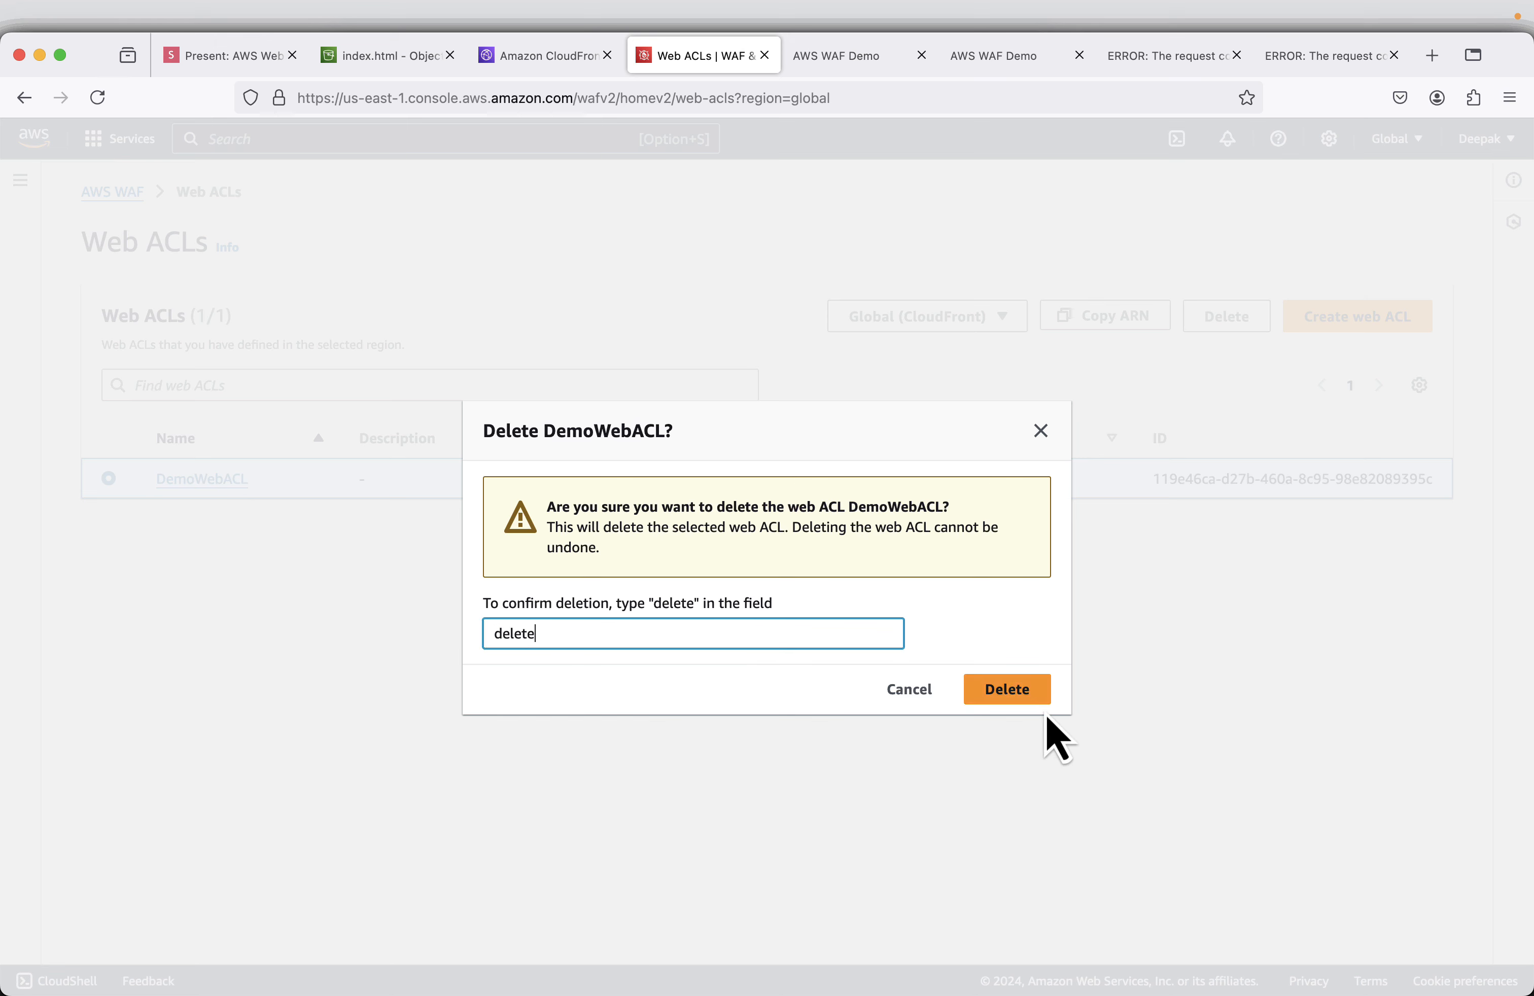
pyautogui.click(1019, 692)
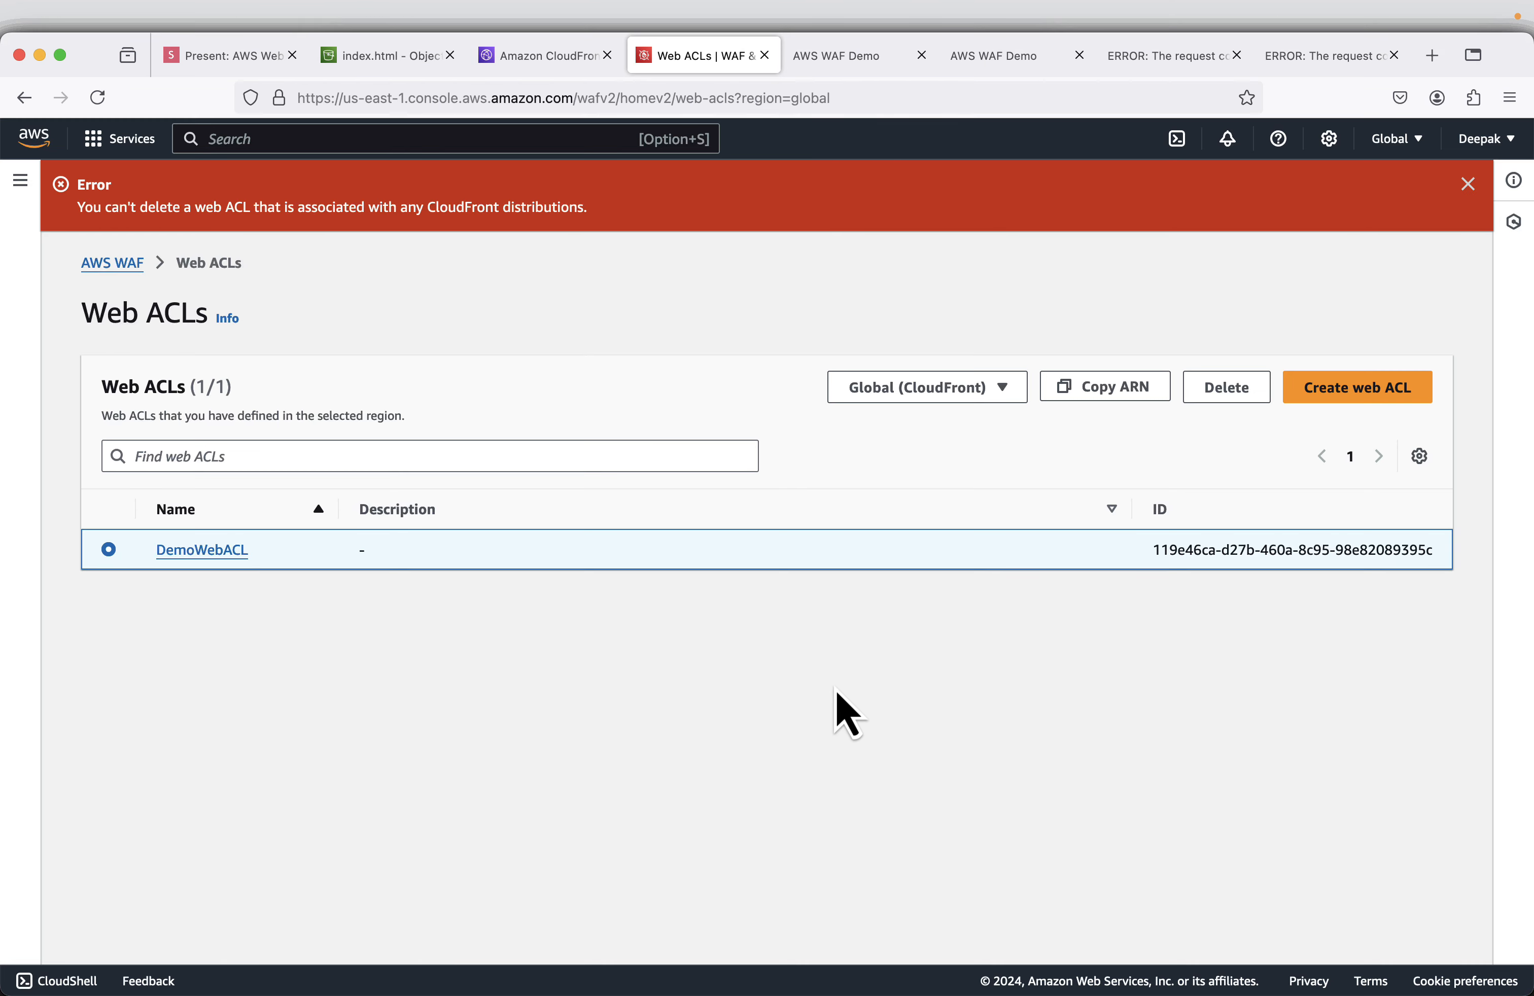
# Disassociate the CloudFront distribution d386mg9rjewg6l.cloudfront.net from DemoWebACL, entering "remove" as the confirmation text.
pyautogui.click(206, 552)
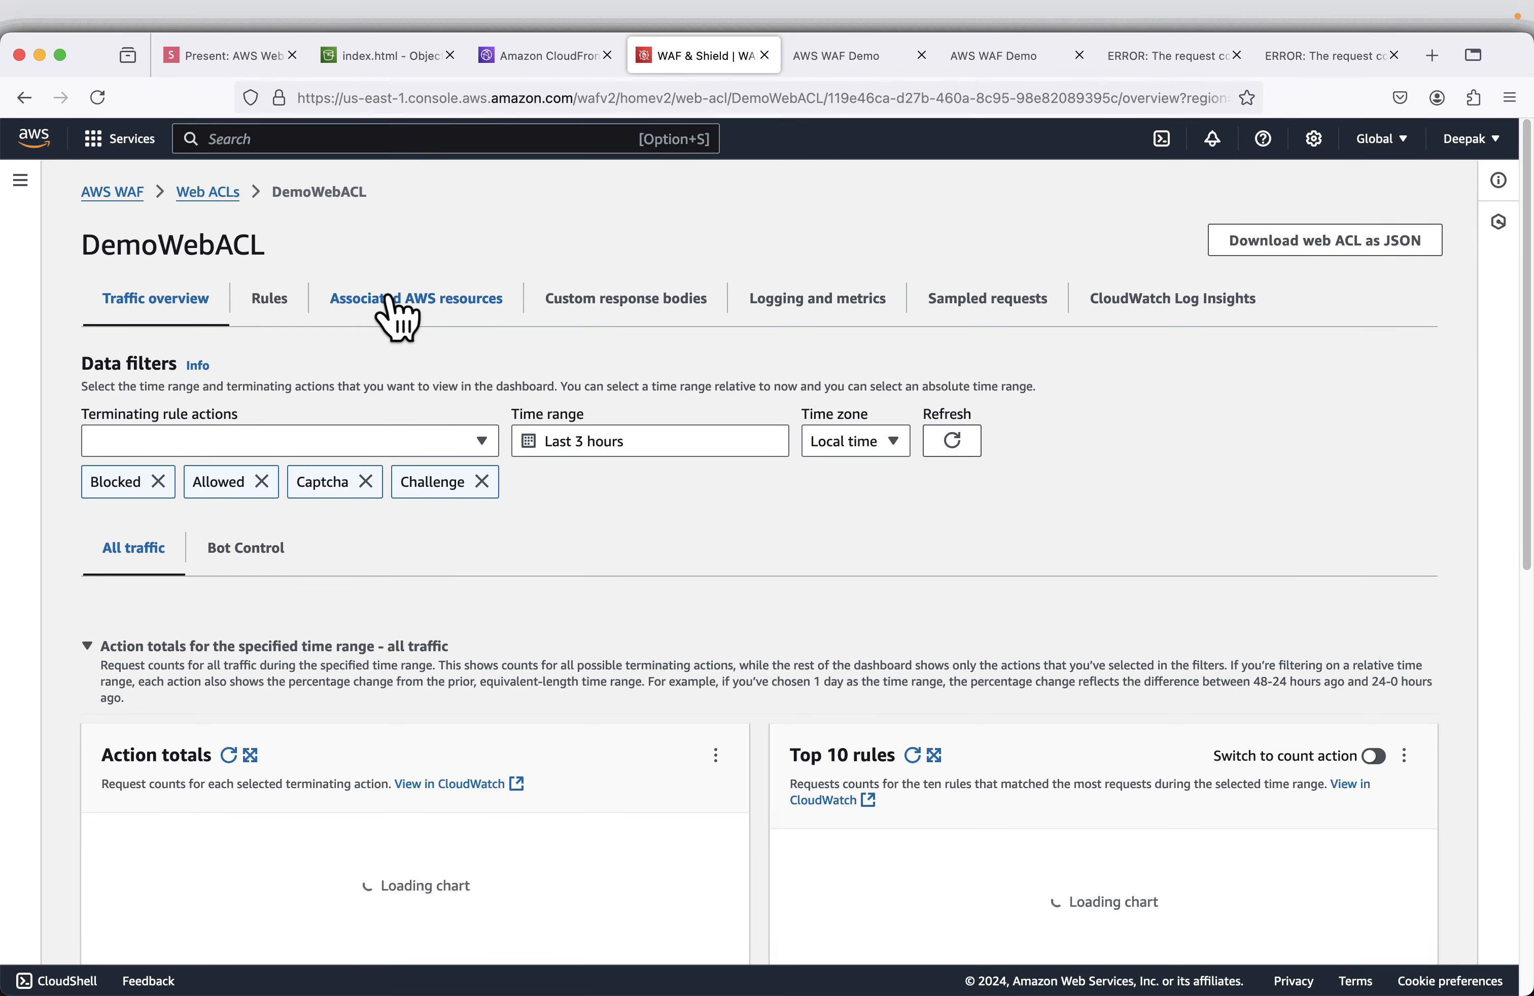
pyautogui.click(390, 298)
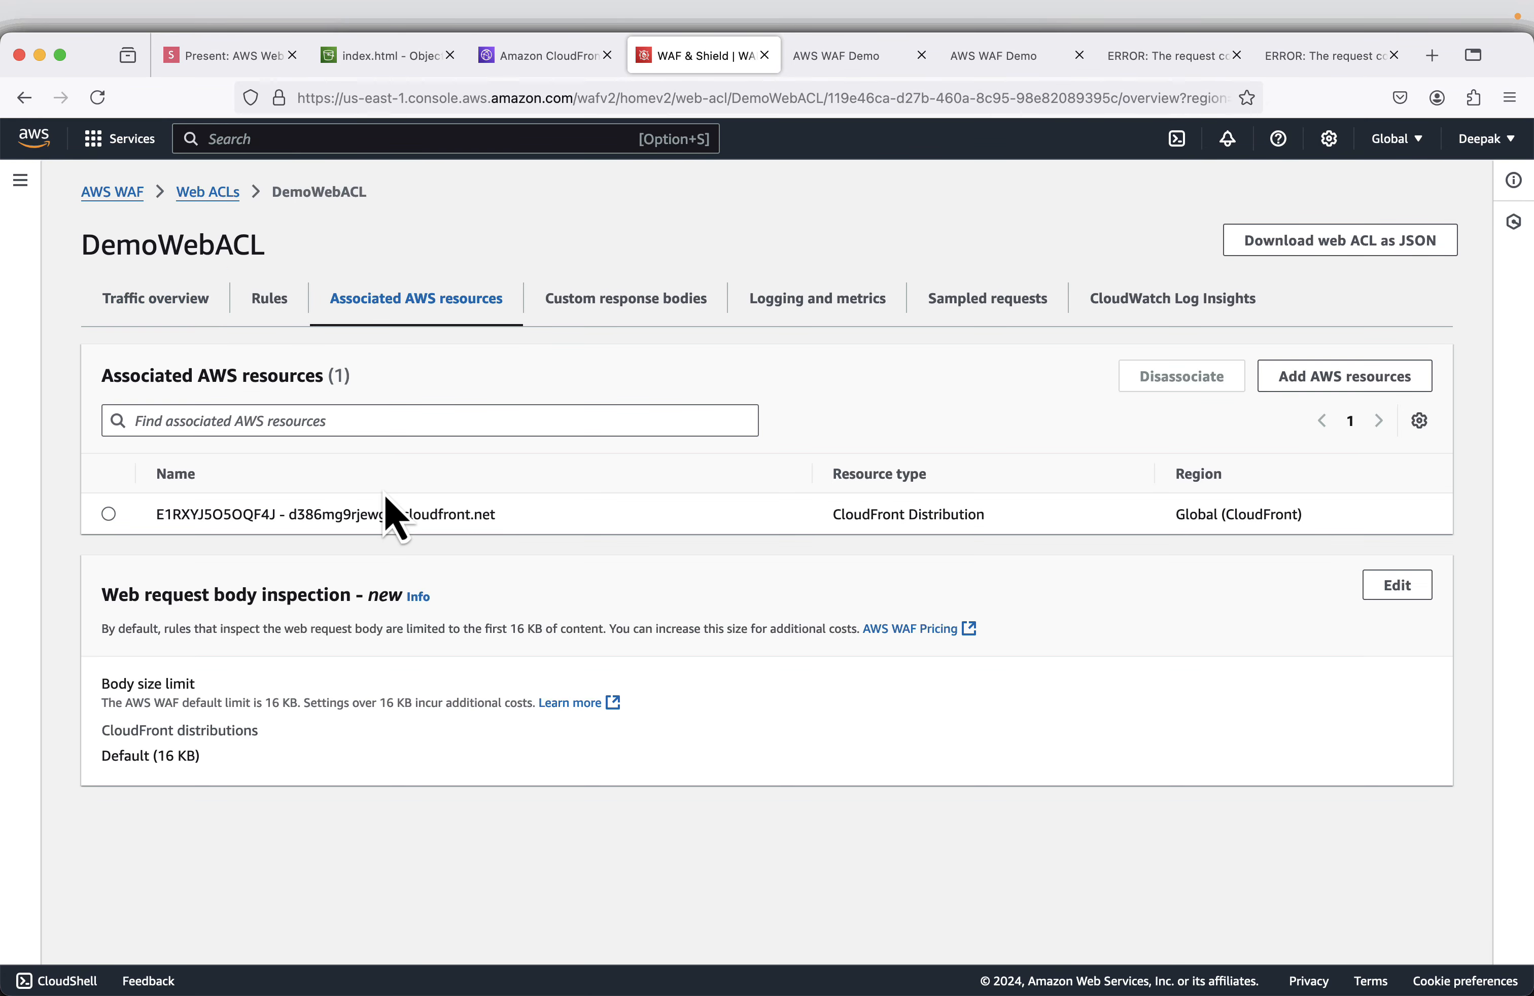
pyautogui.click(108, 514)
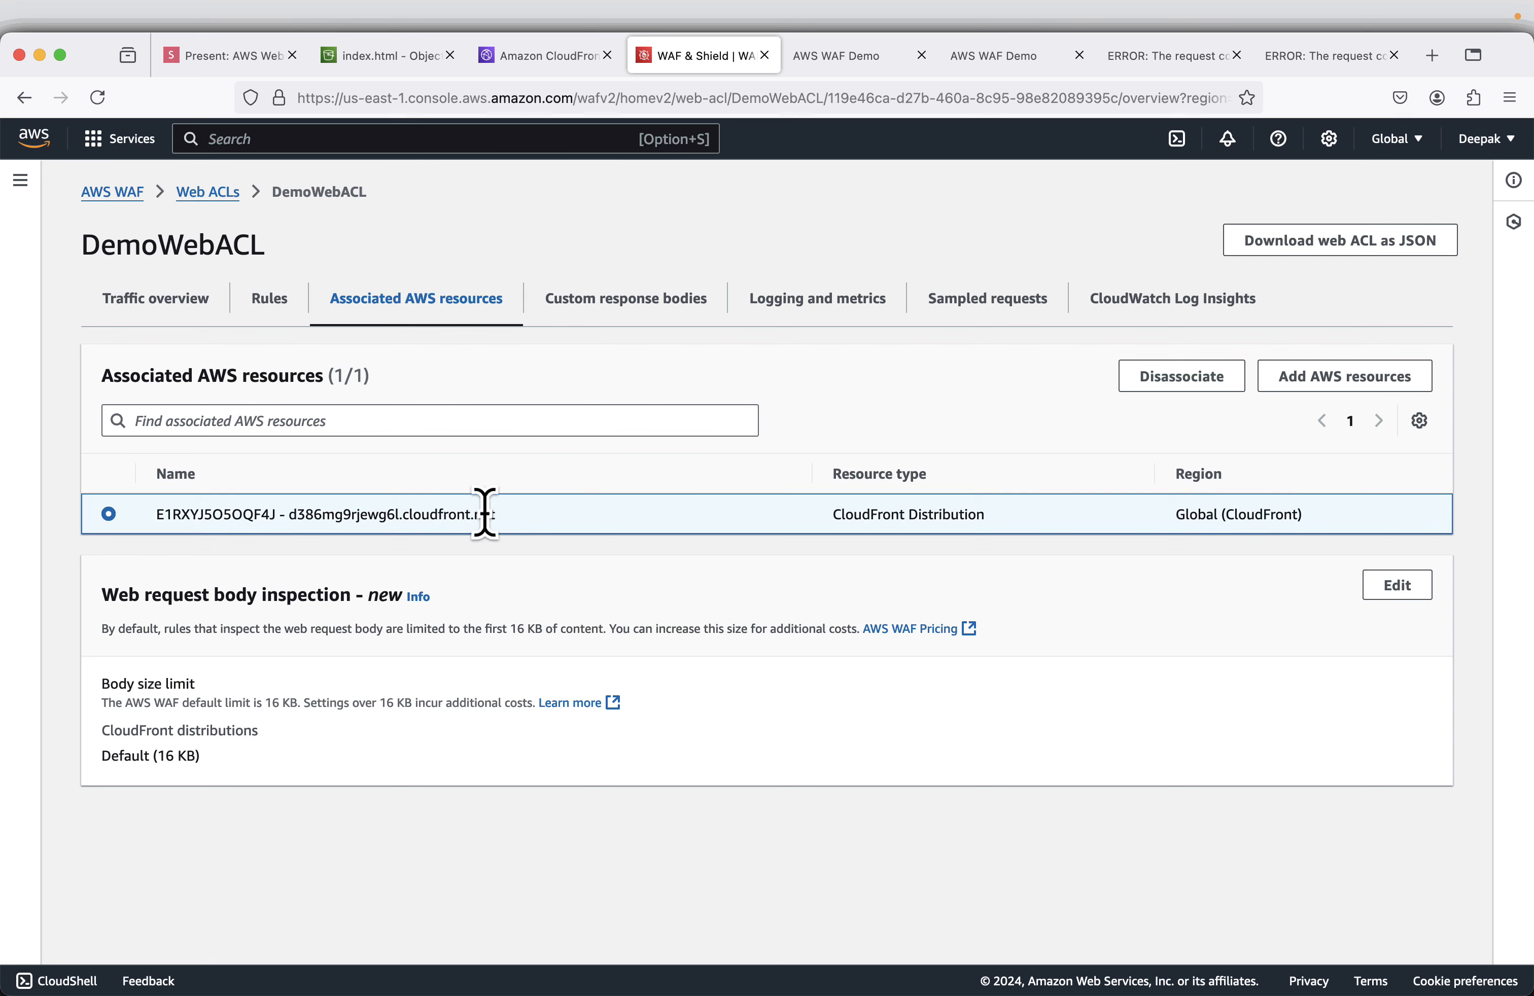
pyautogui.click(1193, 401)
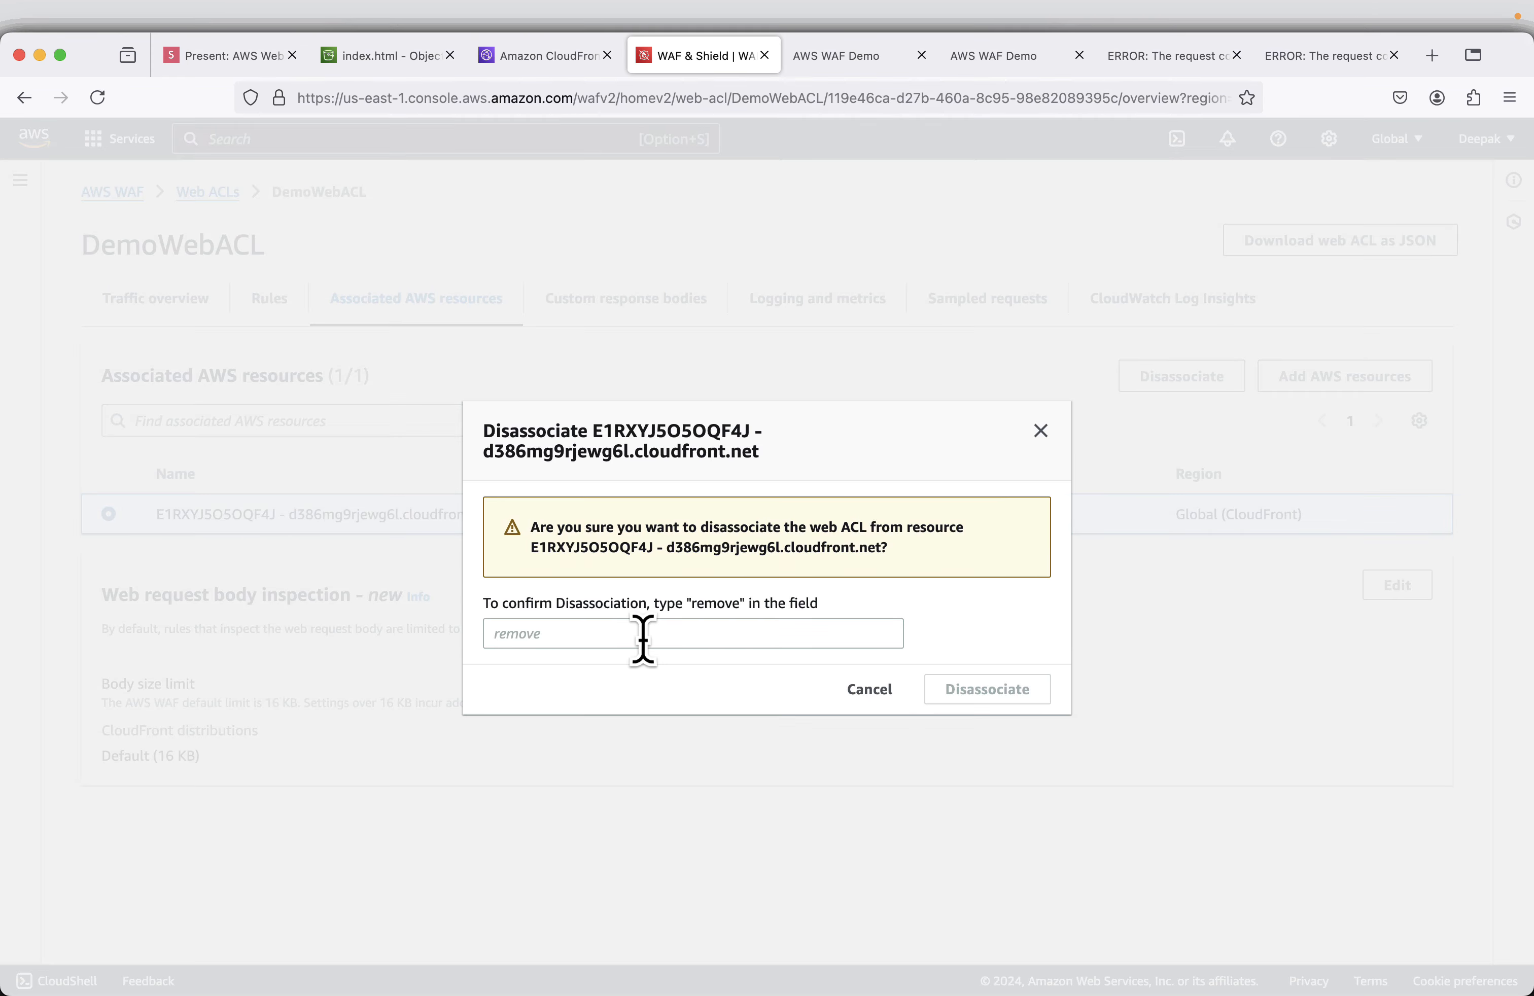
pyautogui.rightClick(722, 611)
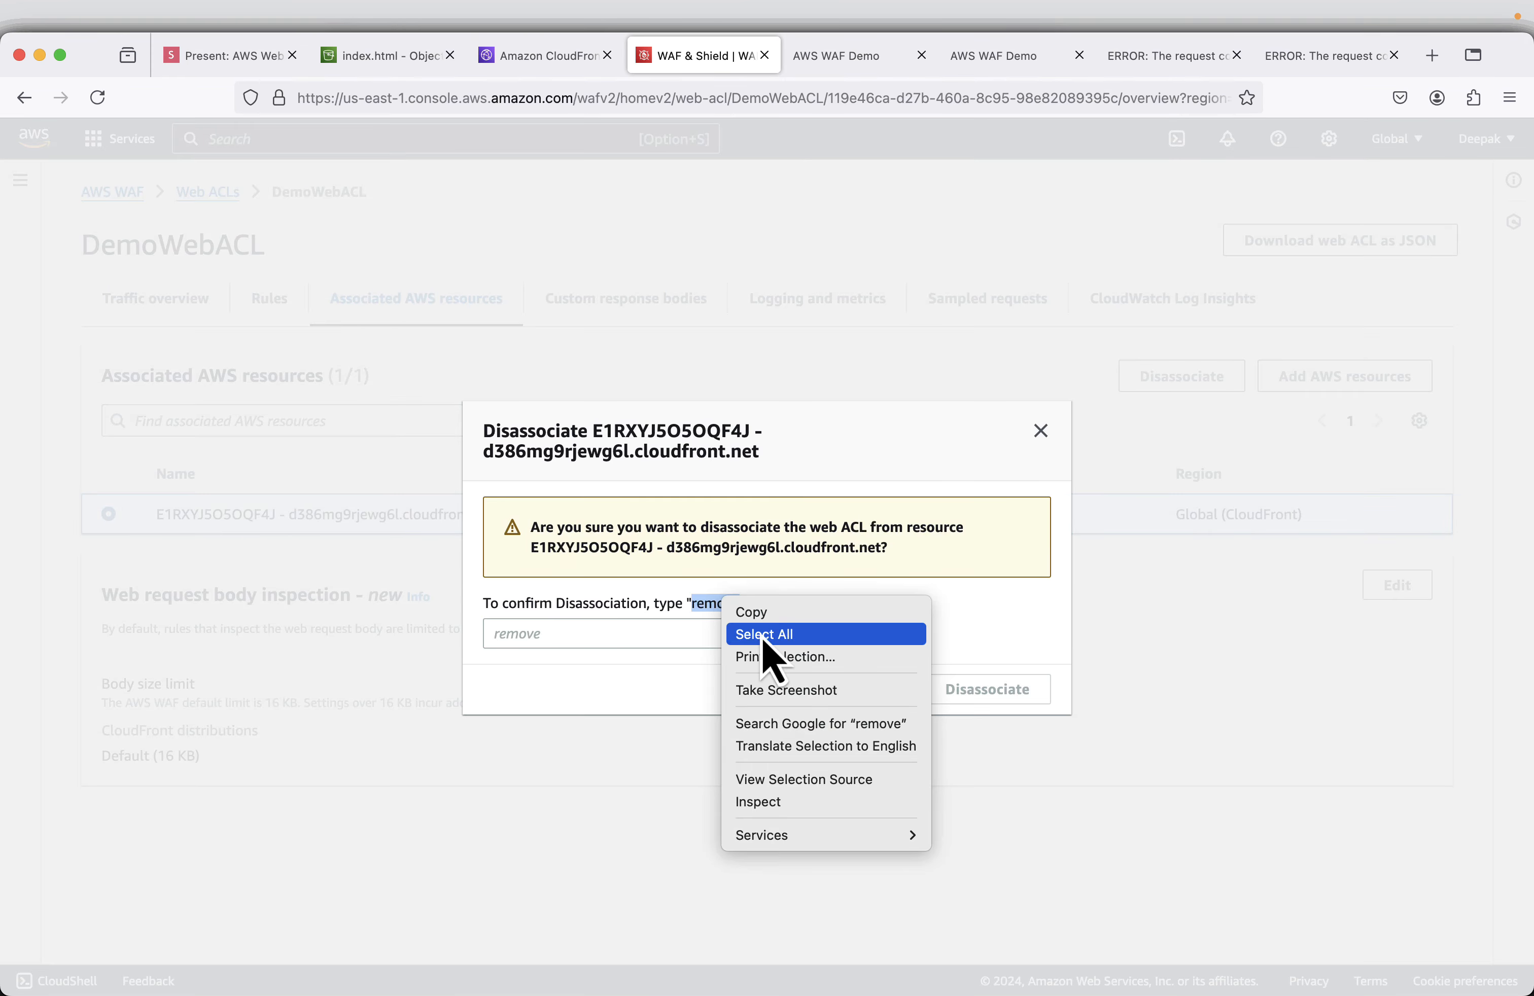
pyautogui.click(767, 610)
pyautogui.rightClick(652, 629)
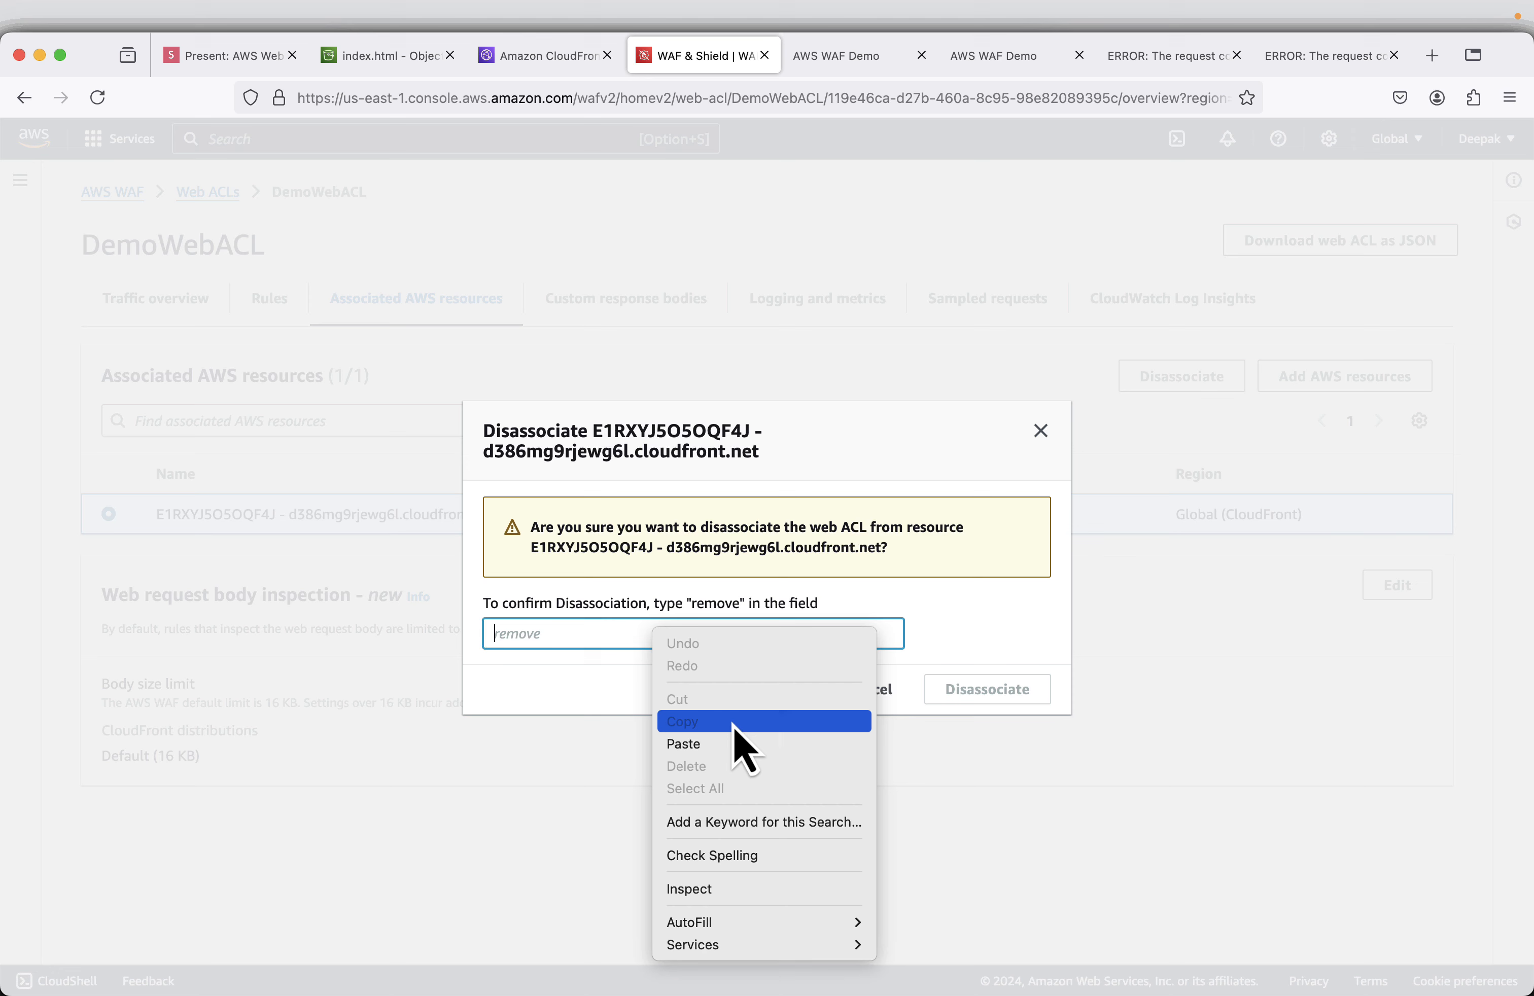
pyautogui.click(709, 744)
pyautogui.click(998, 705)
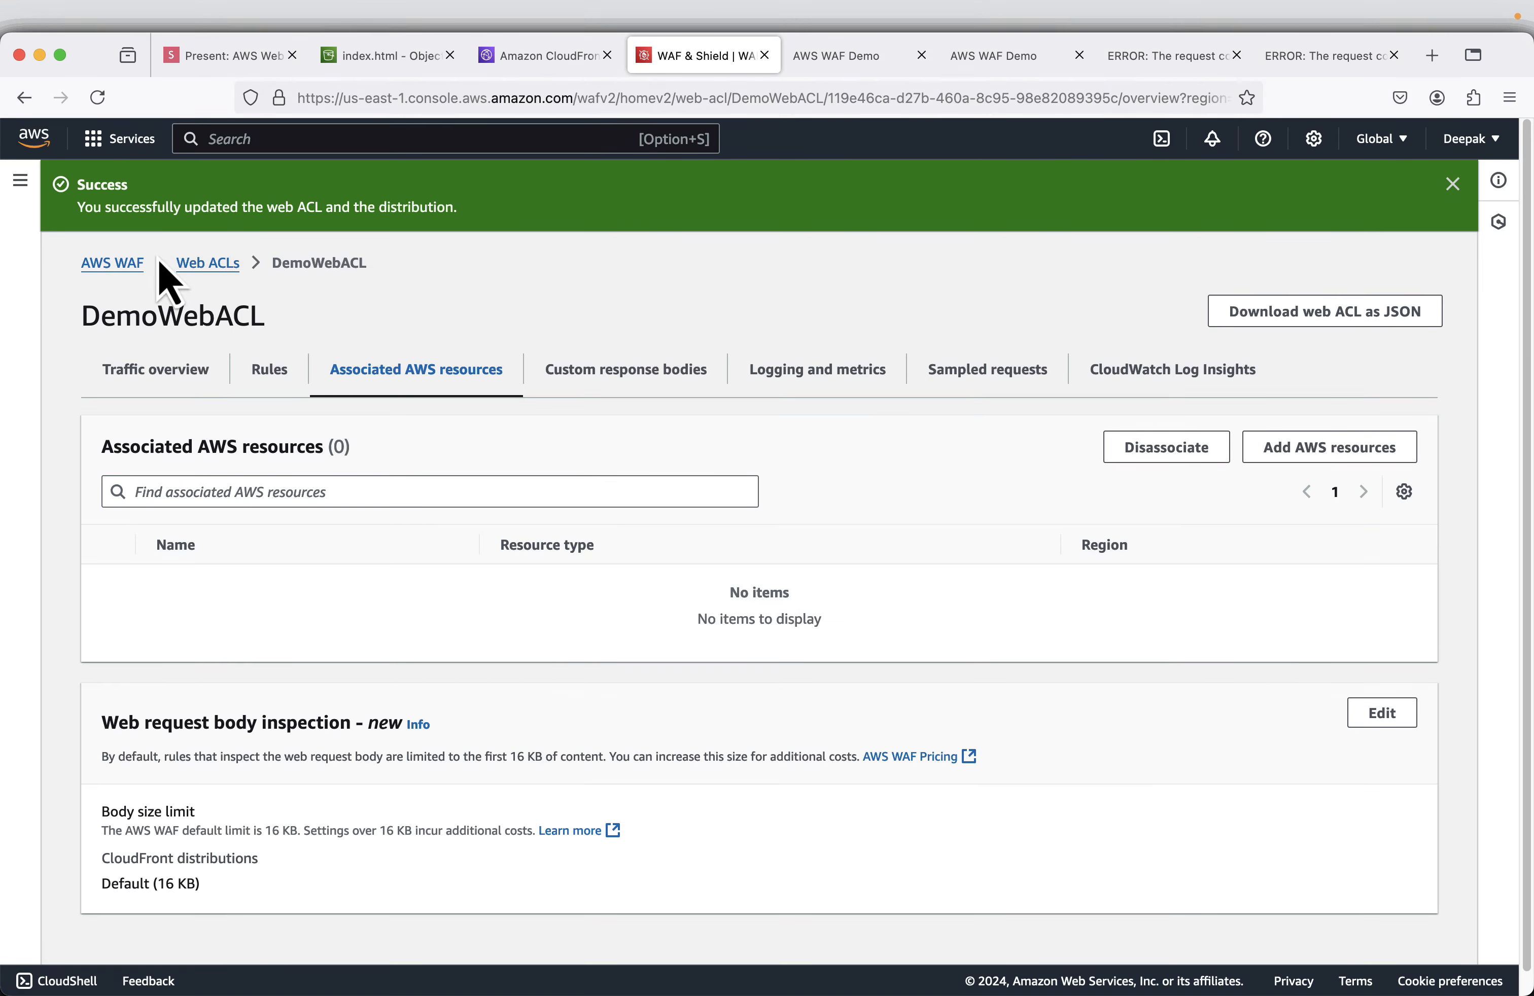
# Delete DemoWebACL from the list of web ACLs, confirming the deletion with the text "delete".
pyautogui.click(207, 263)
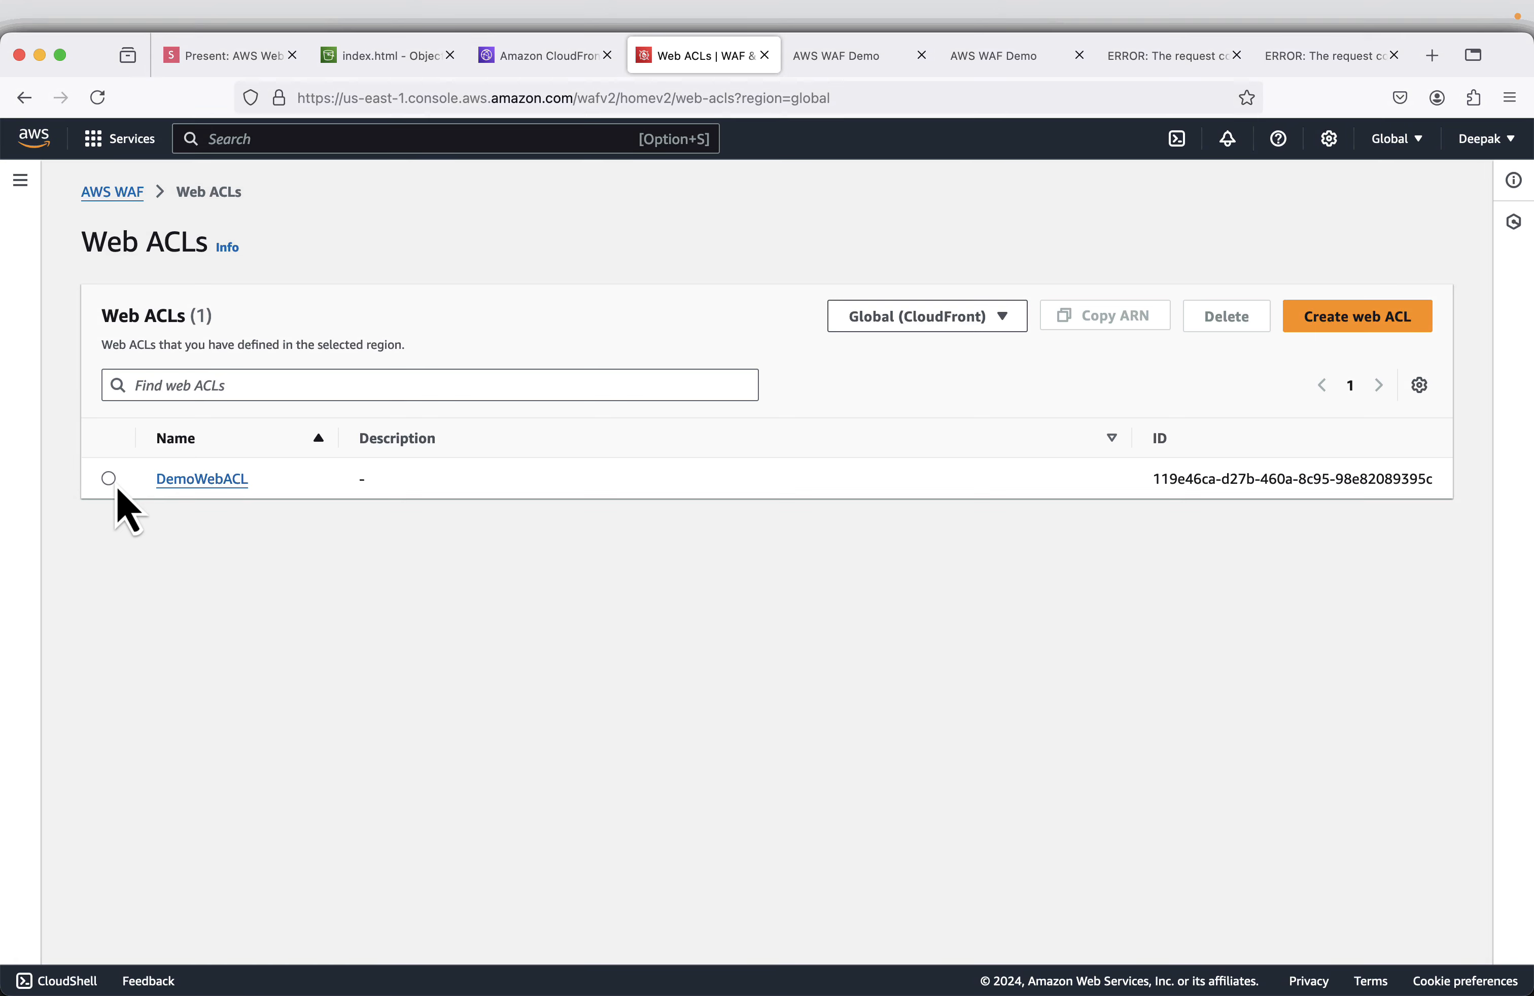
pyautogui.click(116, 485)
pyautogui.click(1222, 318)
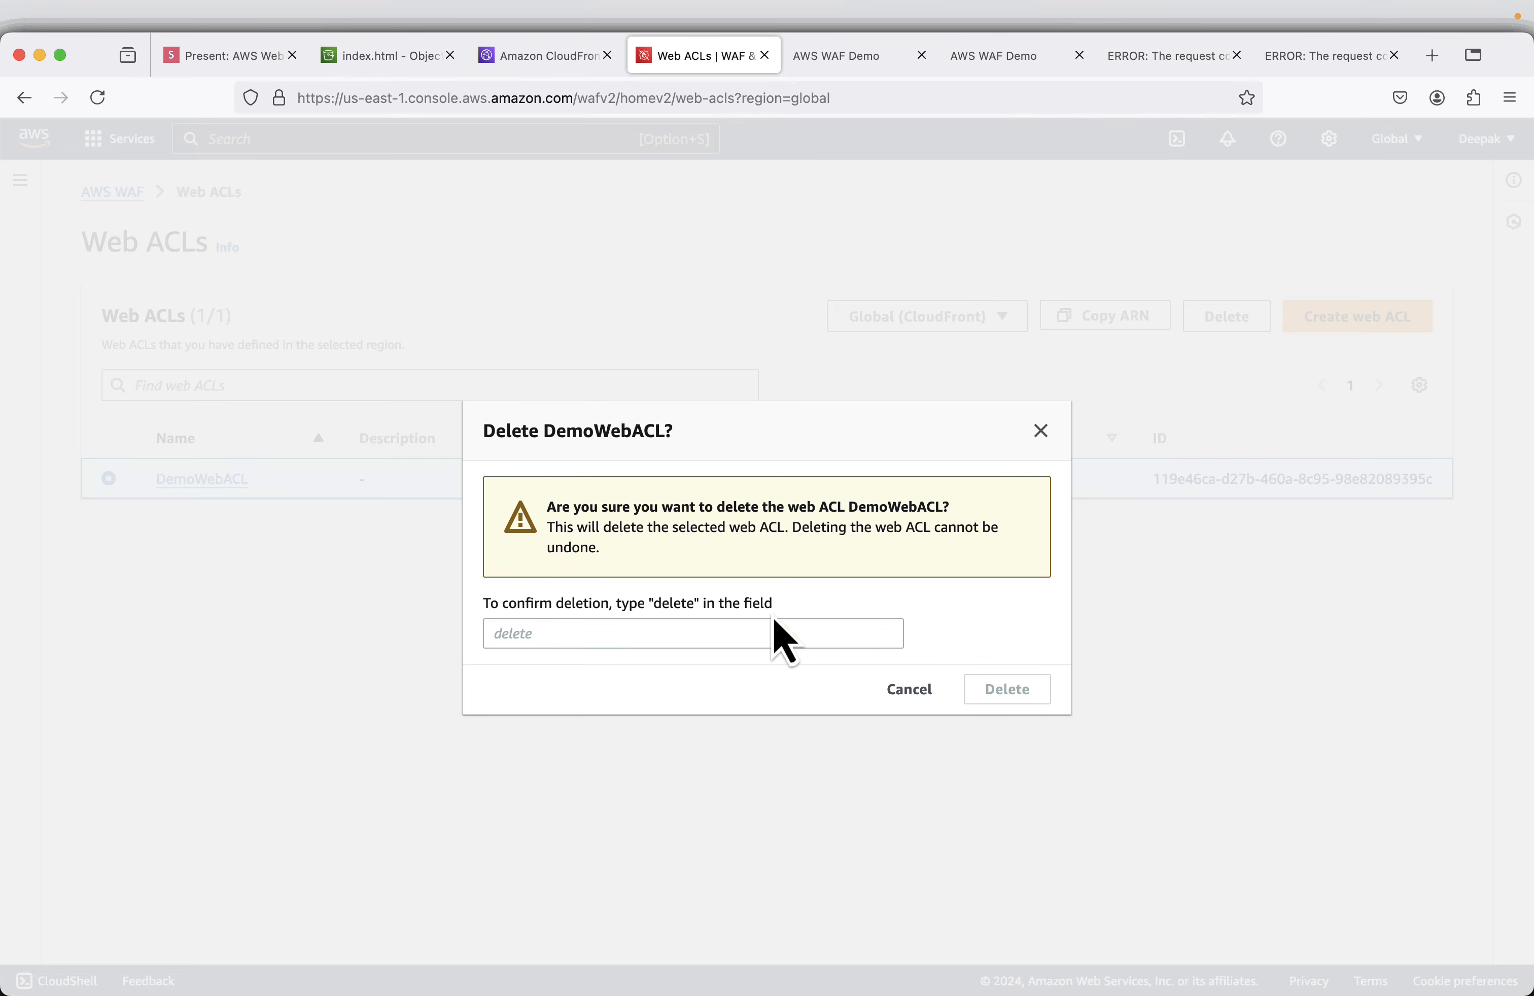
pyautogui.rightClick(685, 615)
pyautogui.click(587, 642)
pyautogui.click(581, 634)
pyautogui.rightClick(583, 630)
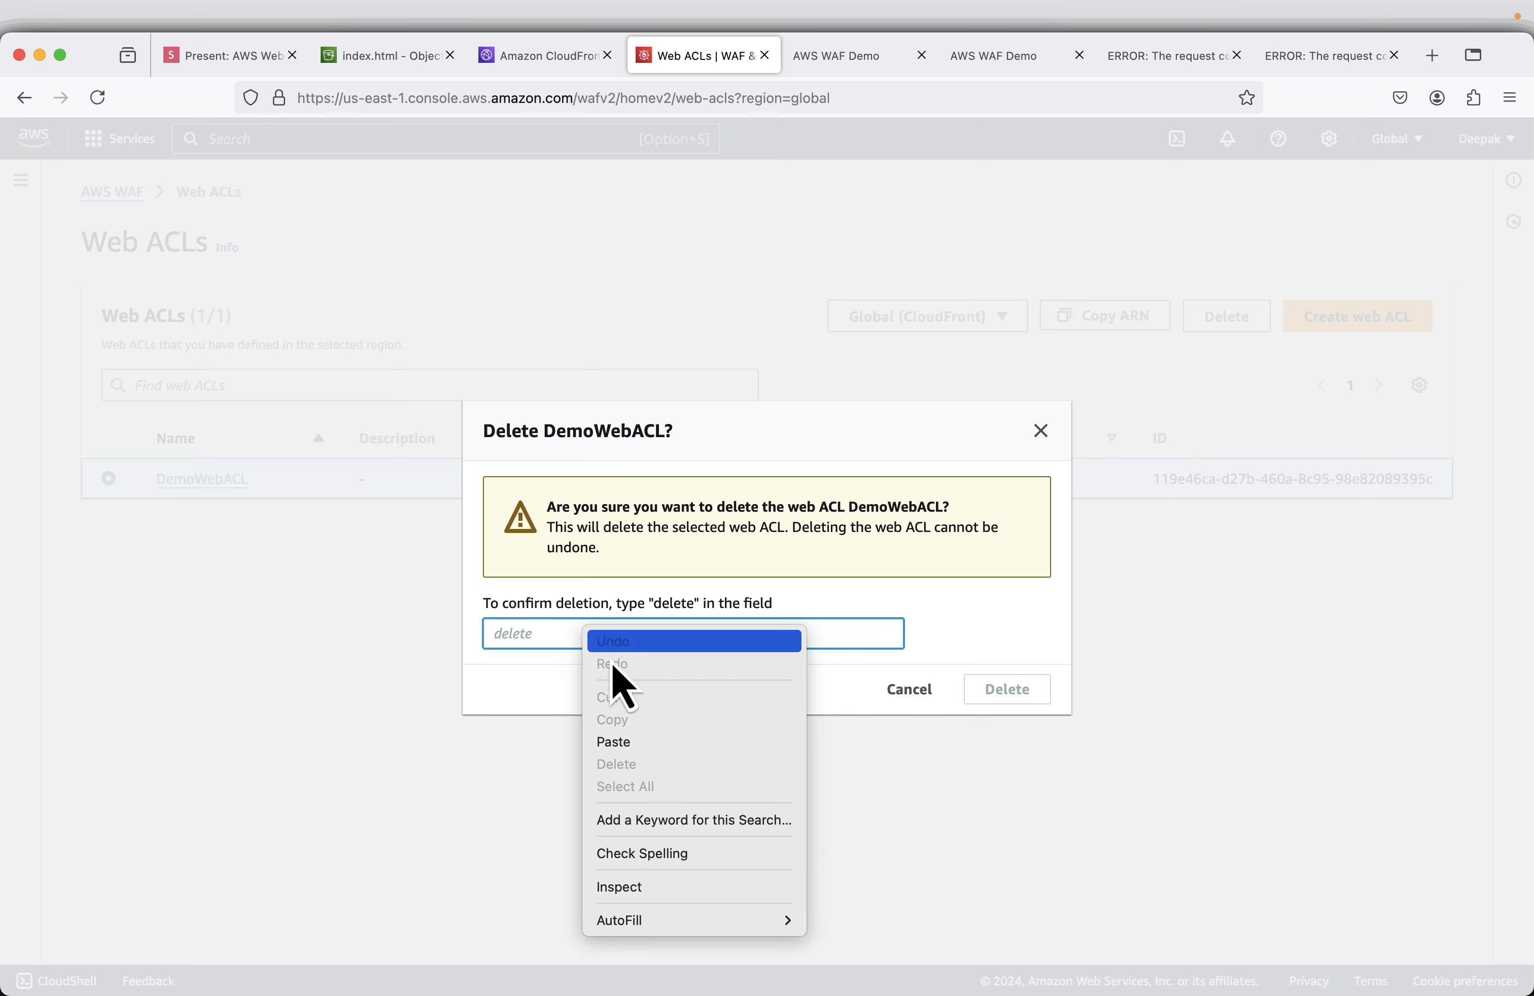
pyautogui.click(640, 742)
pyautogui.click(1009, 693)
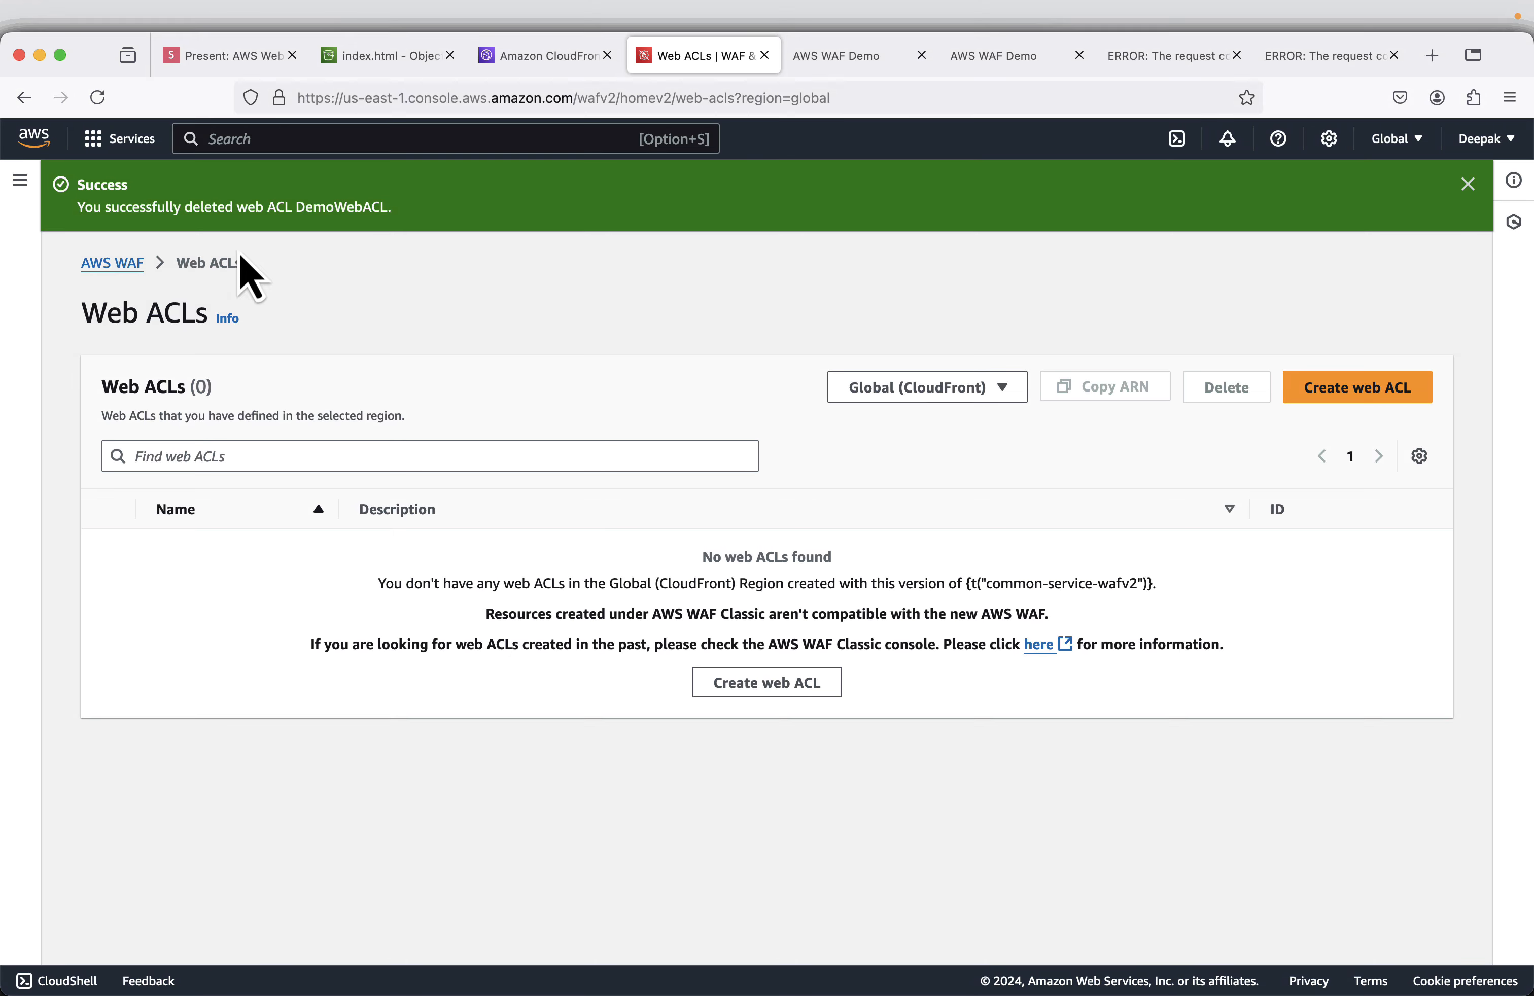
# Switch to the presentation and advance it through the cleanup slides to Disable CloudFront Distribution.
pyautogui.click(225, 70)
pyautogui.press('Right')
pyautogui.press('Right')
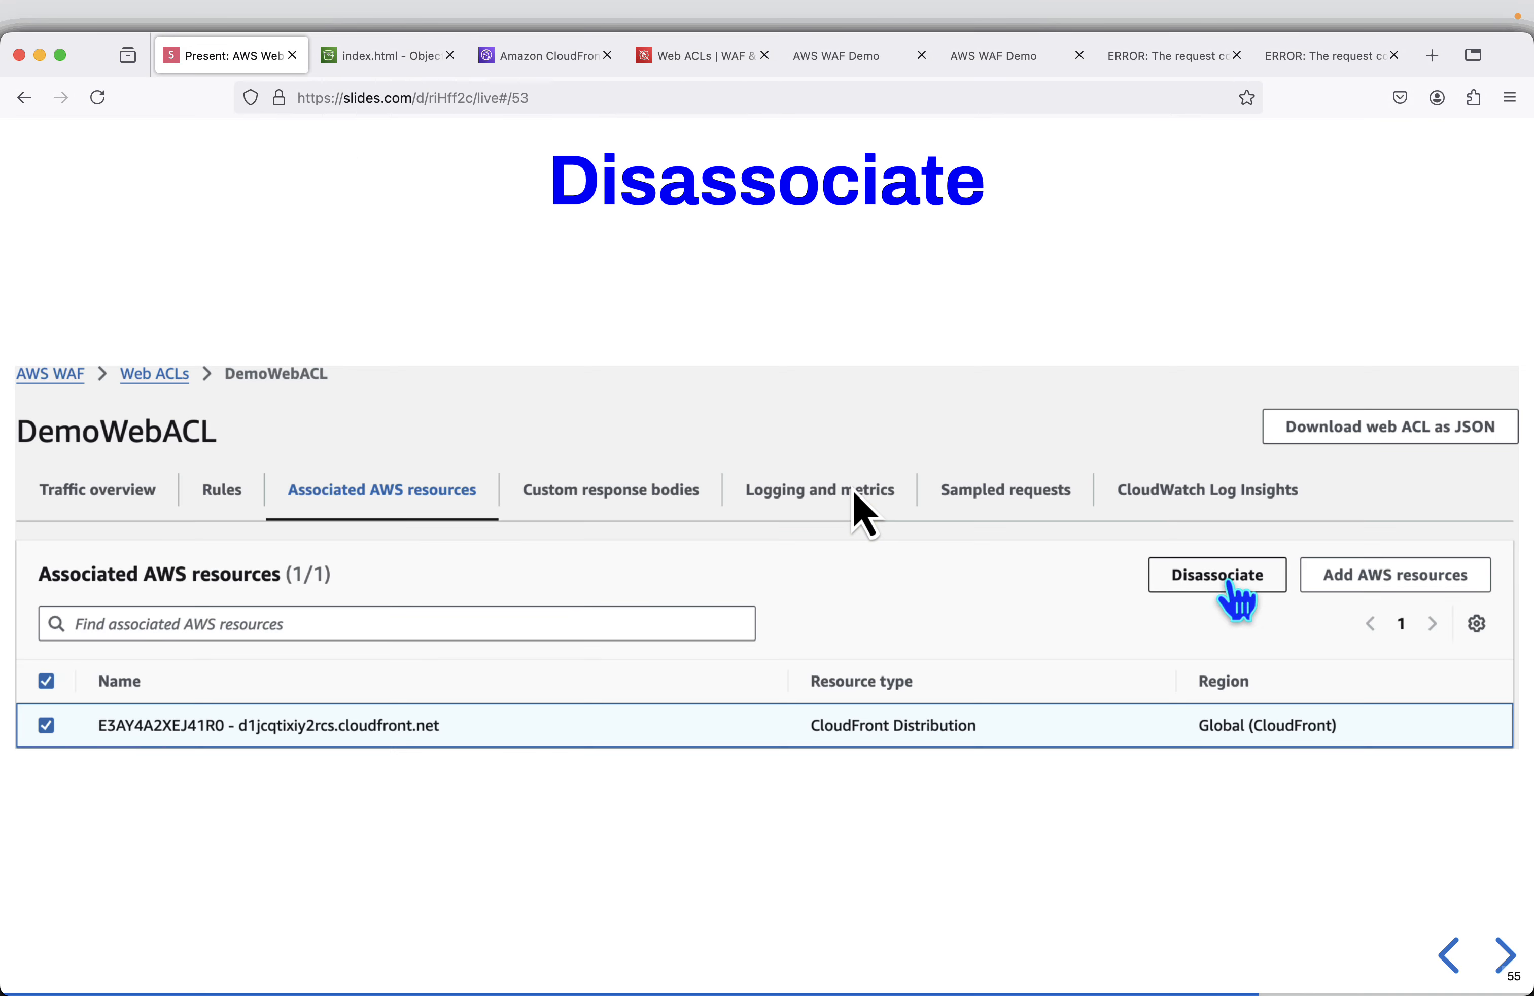
pyautogui.press('Right')
pyautogui.press('Right')
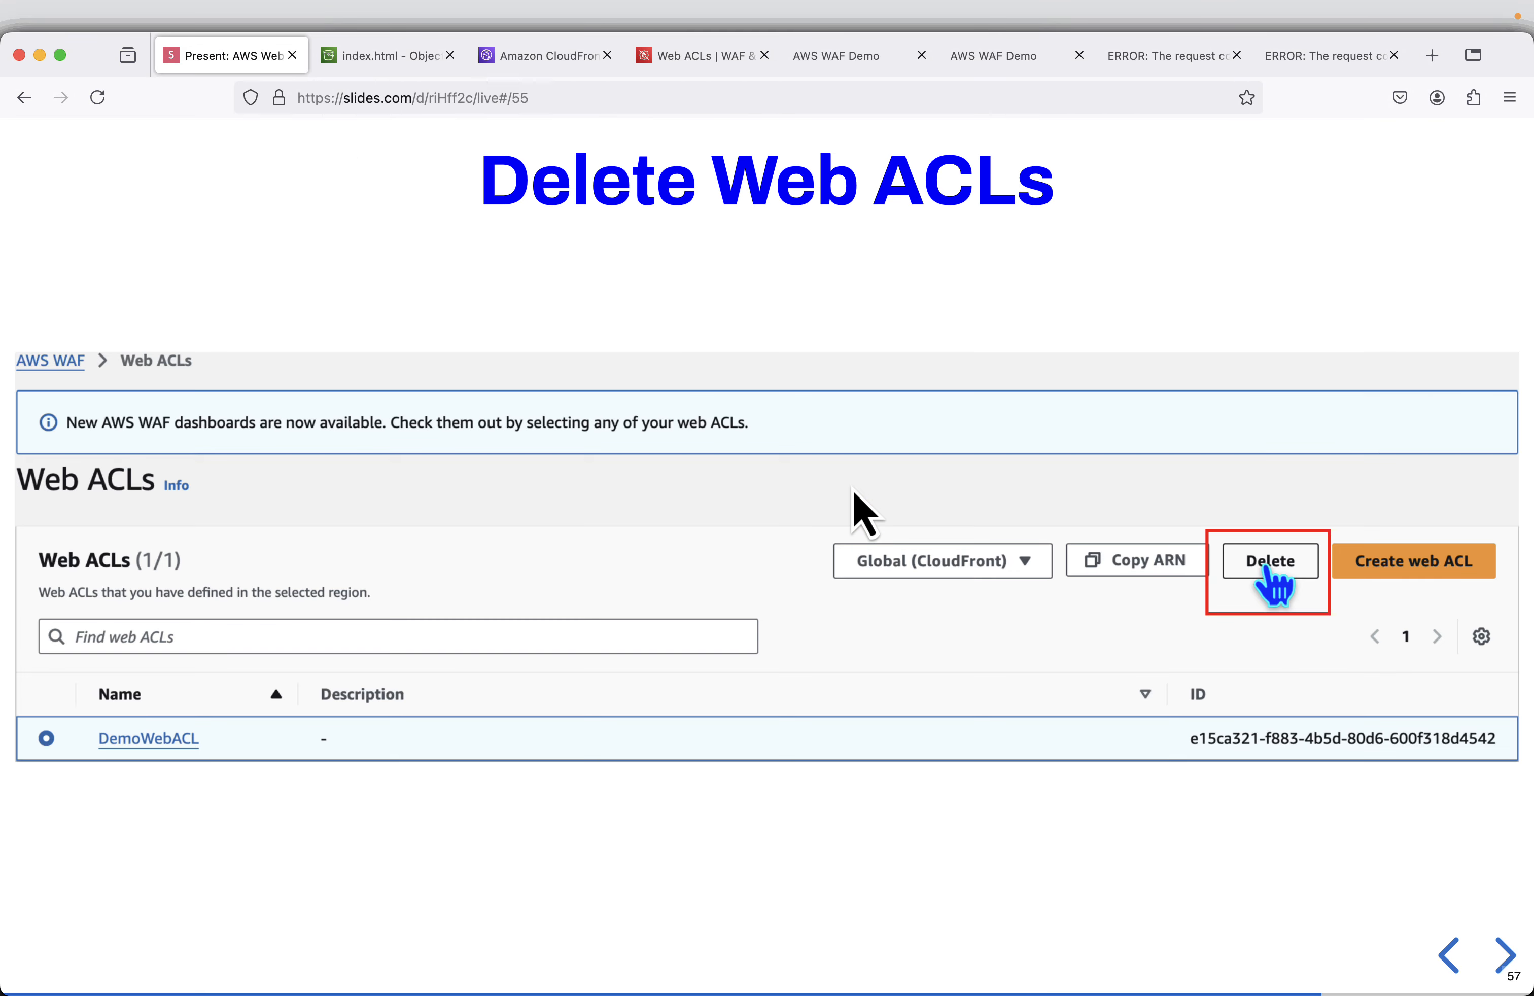
pyautogui.press('Right')
pyautogui.press('Right')
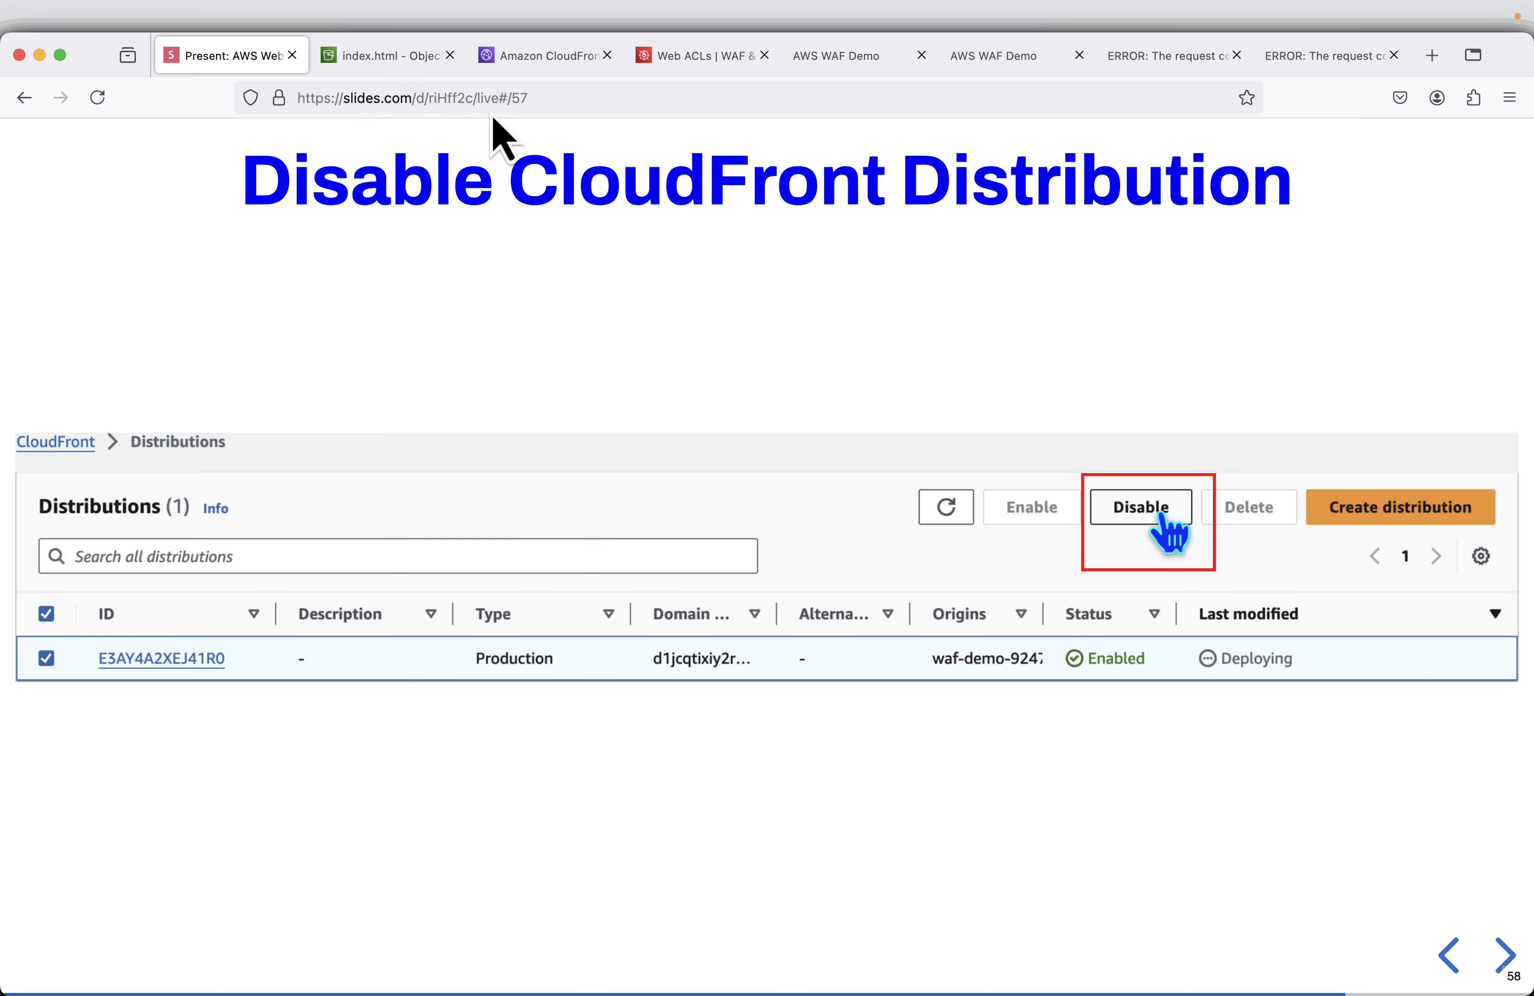
# Disable the CloudFront distribution with the waf-demo-924712 origin from the CloudFront console's distributions list.
pyautogui.click(586, 58)
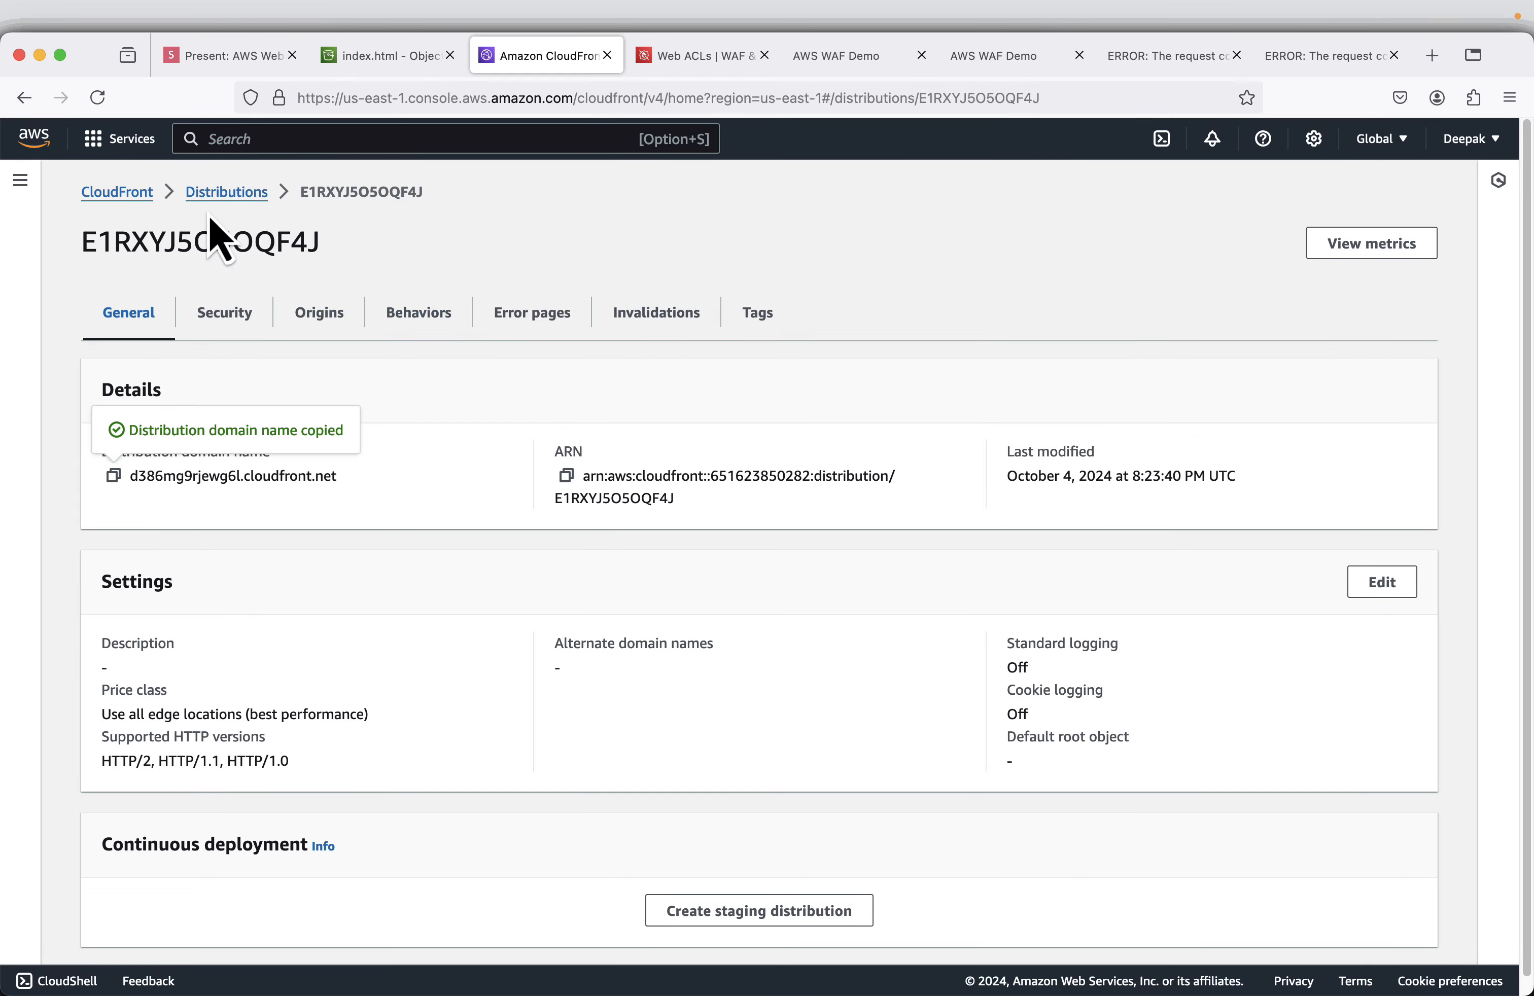
pyautogui.click(226, 192)
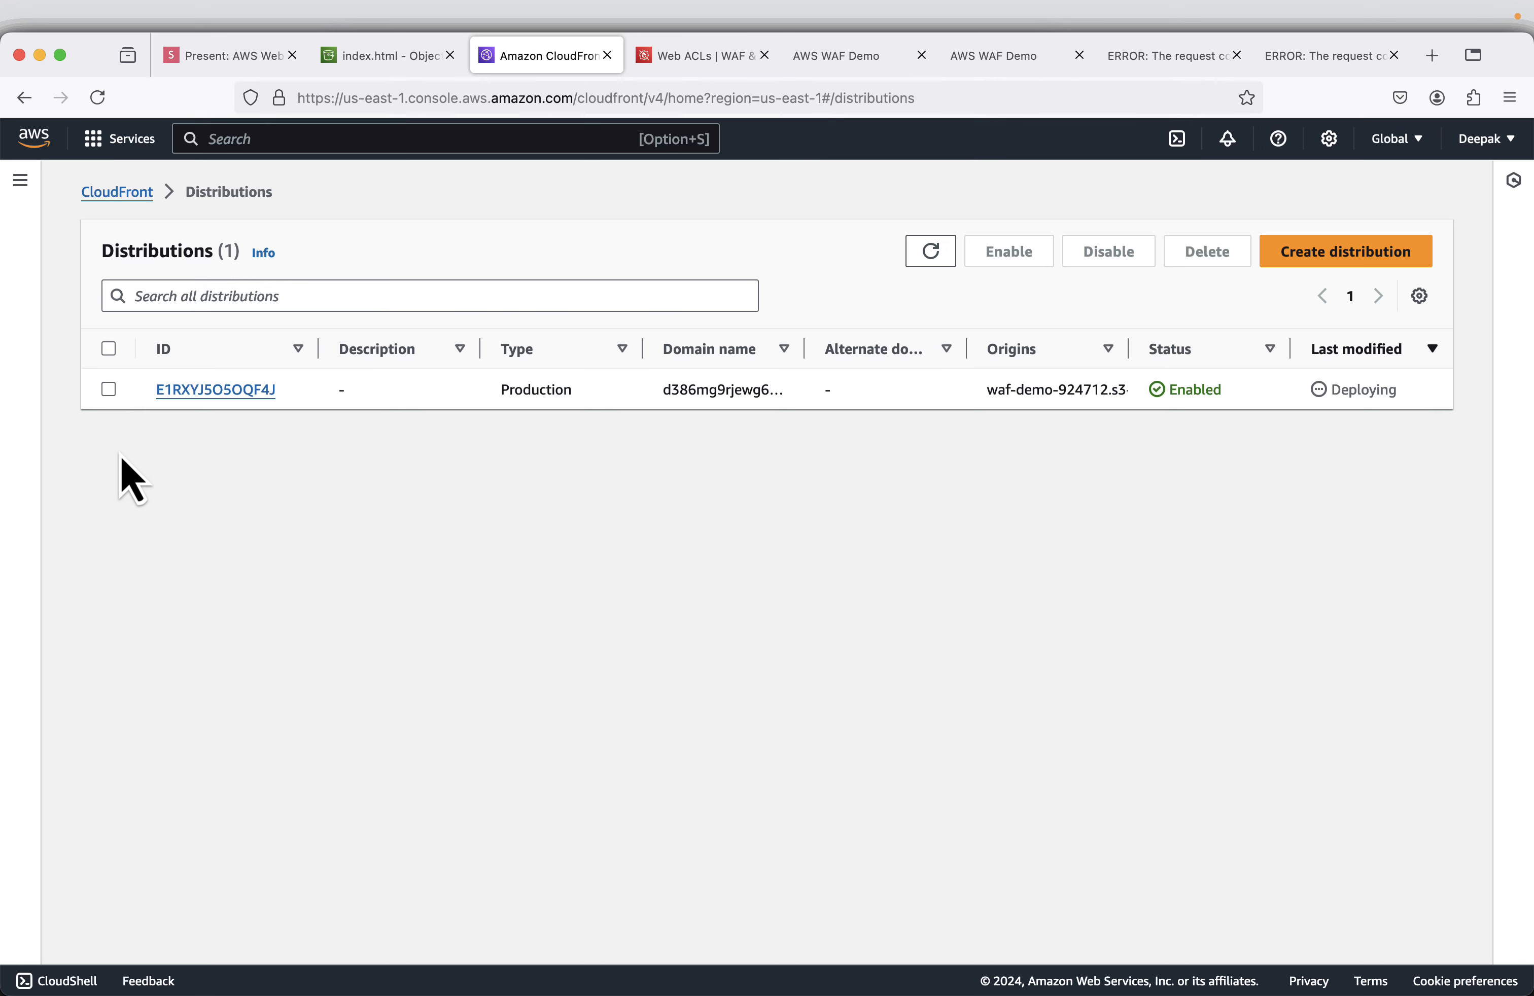
pyautogui.click(108, 389)
pyautogui.click(1110, 254)
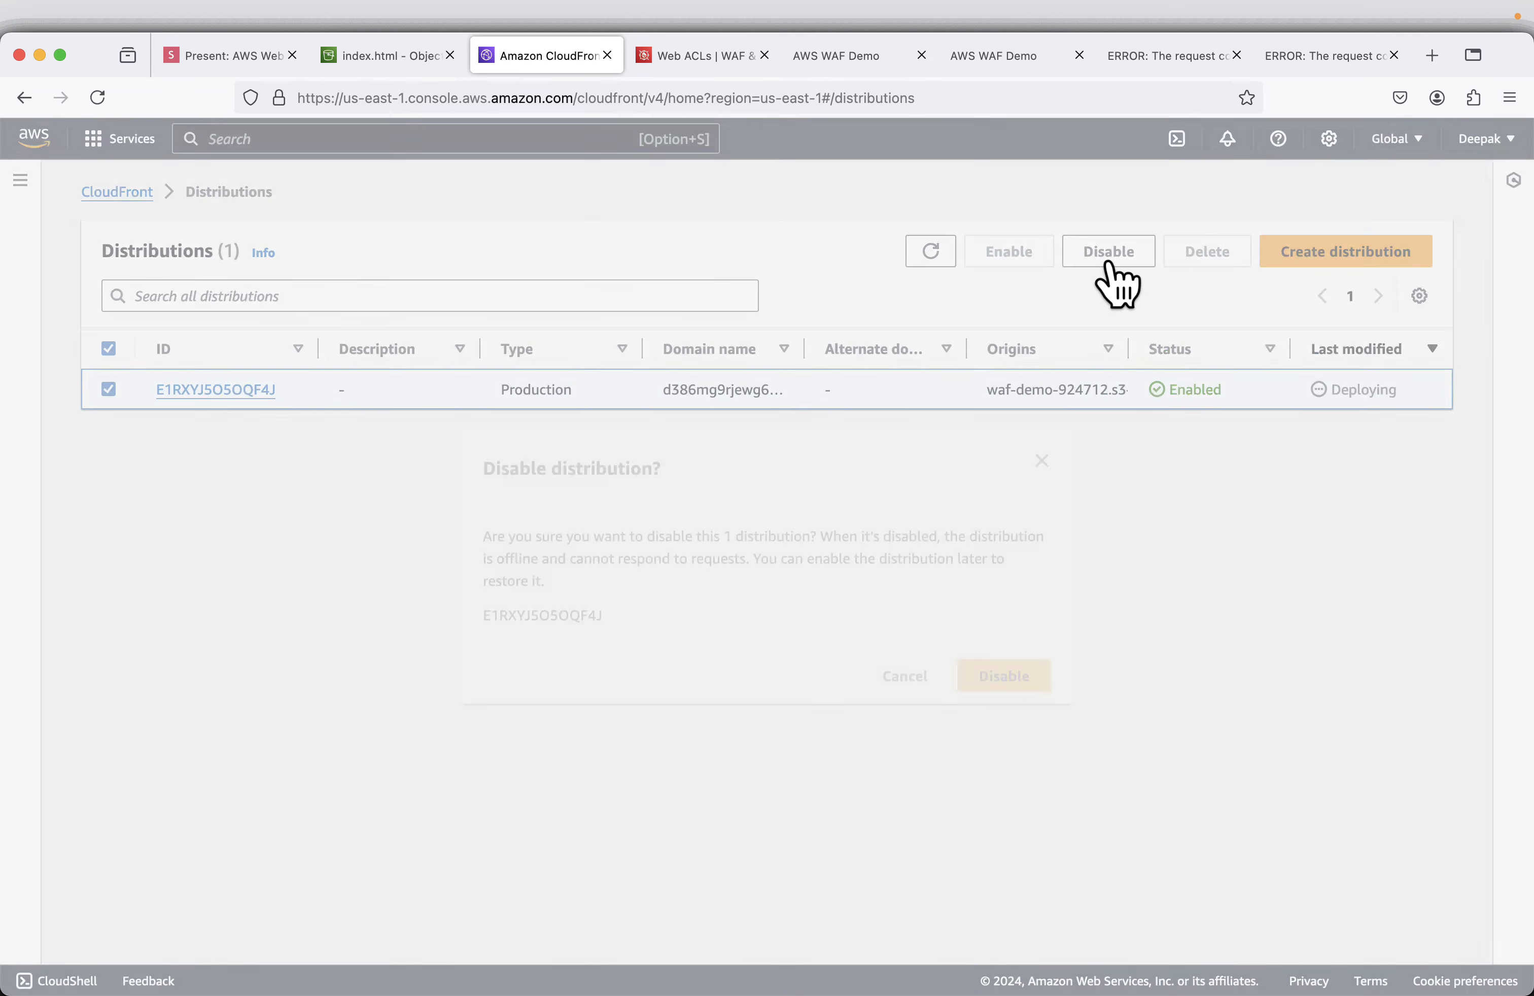
pyautogui.click(1023, 669)
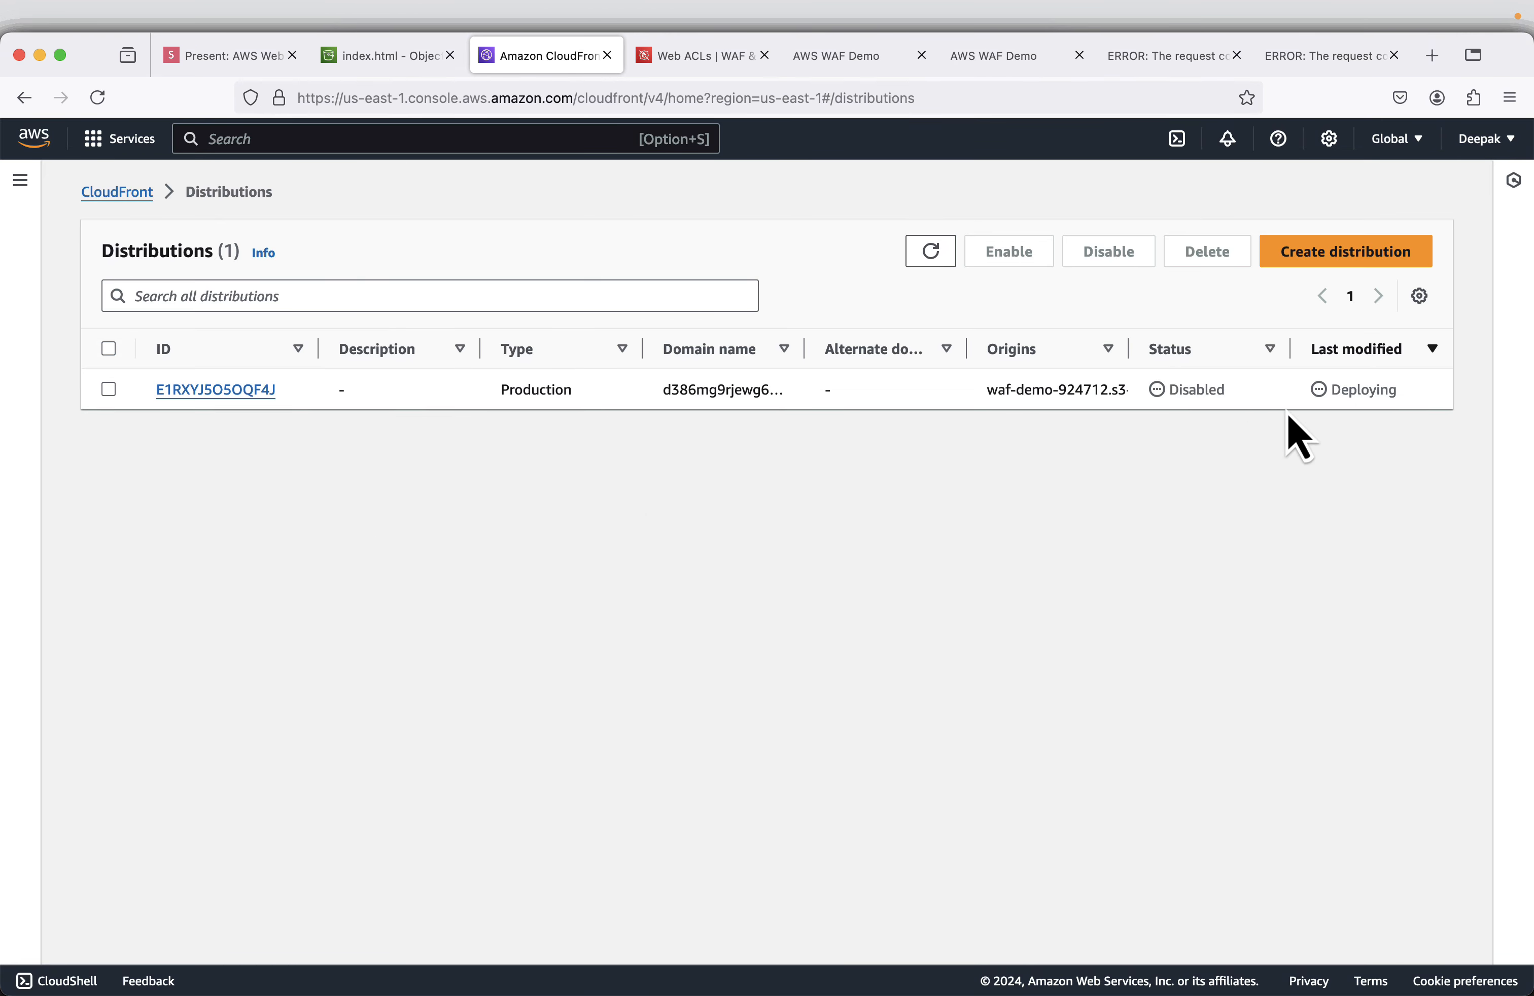
# Select the disabled CloudFront distribution, and advance the presentation to the Delete index.html from S3 Bucket slide.
pyautogui.click(109, 400)
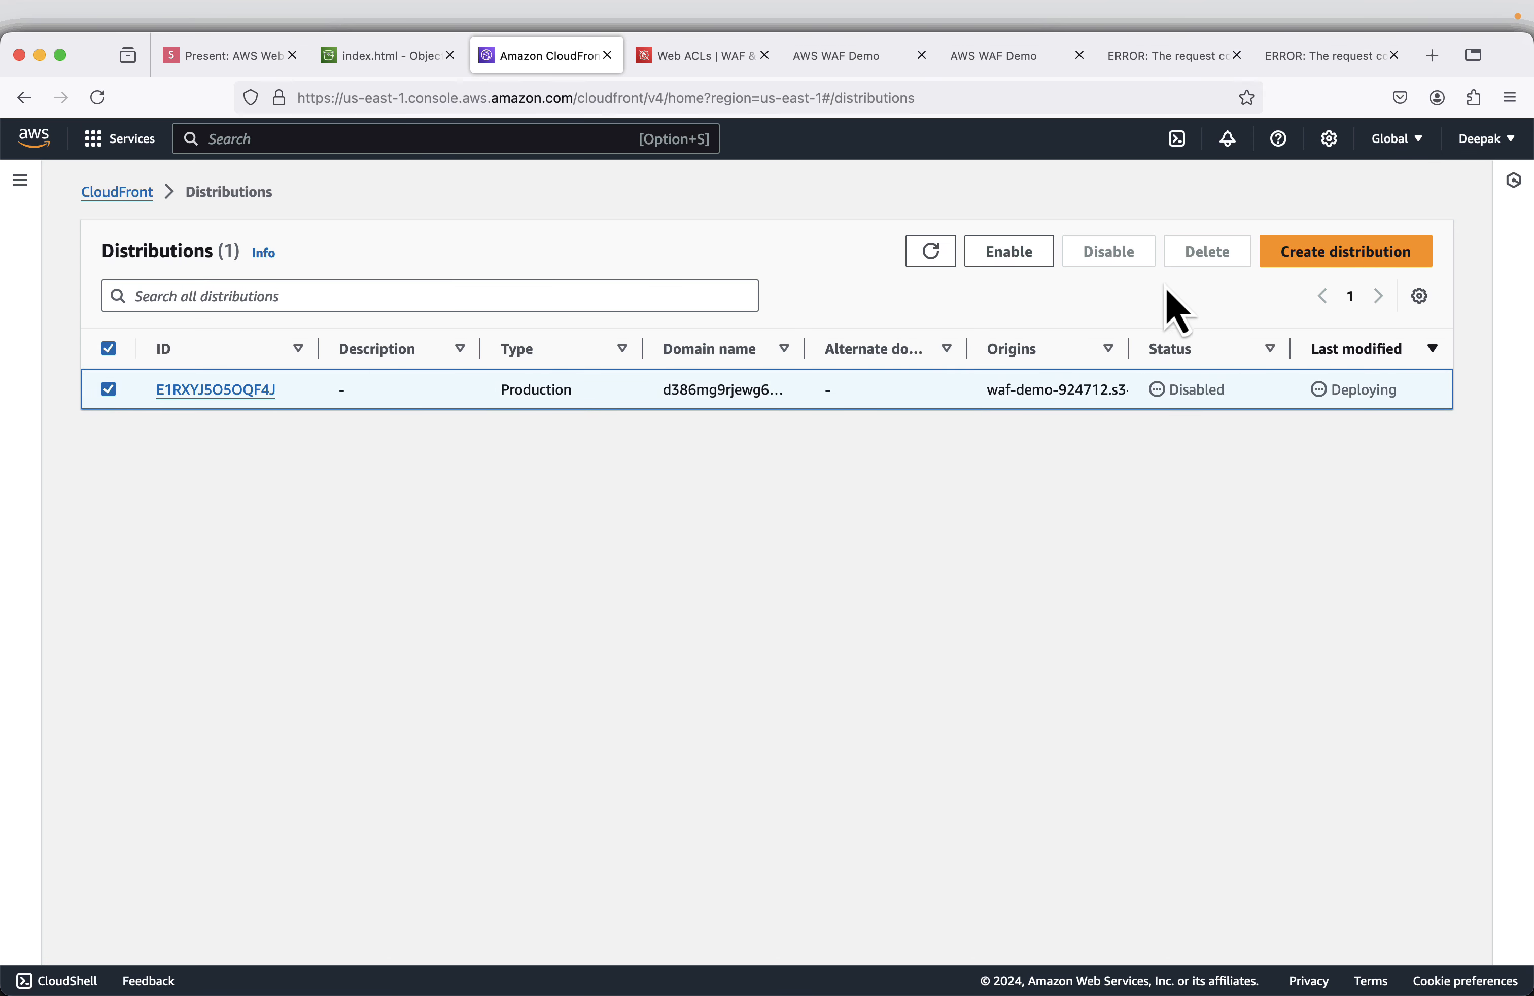
pyautogui.click(250, 73)
pyautogui.press('Right')
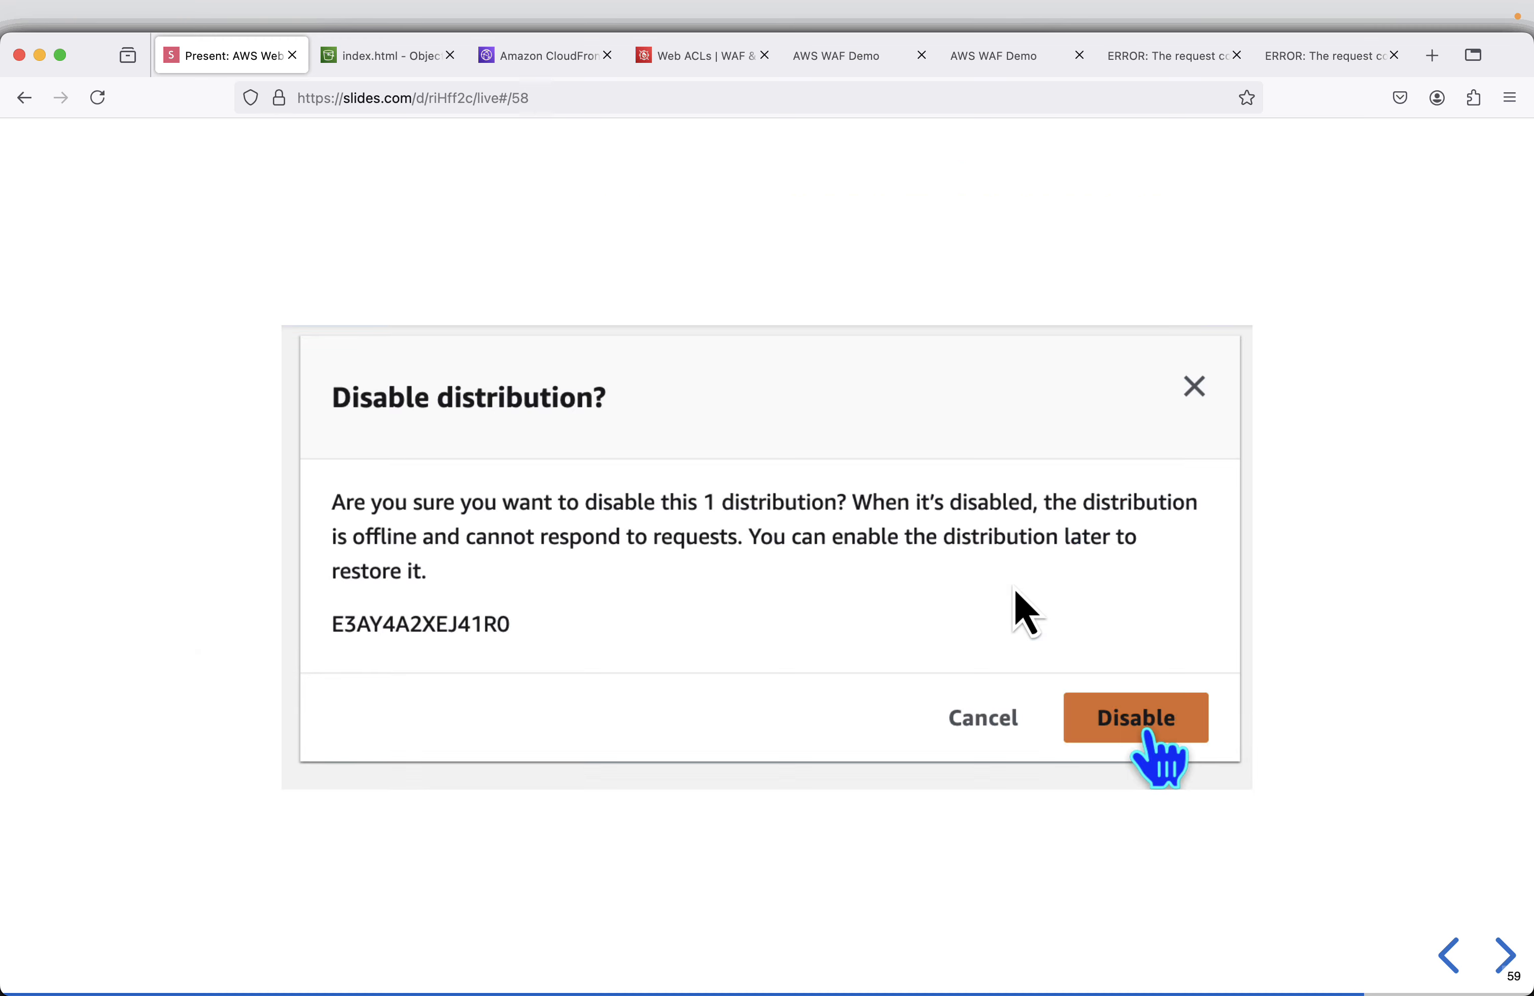
pyautogui.press('Right')
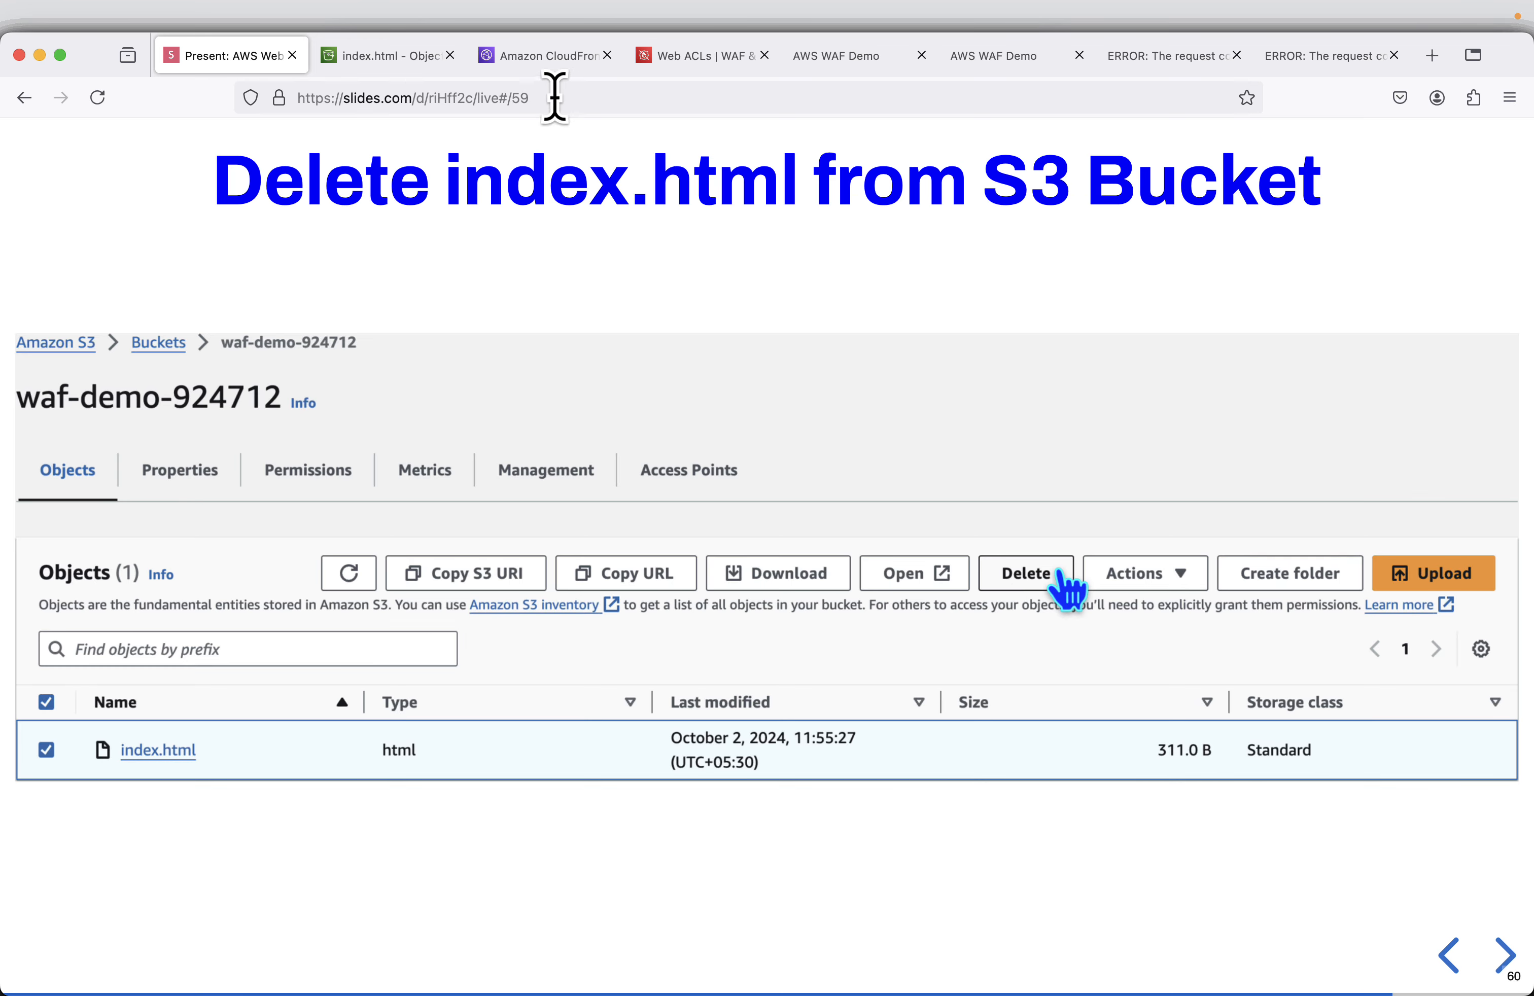
# Switch to the S3 console and go from the index.html object page to the waf-demo-924712 bucket's object list.
pyautogui.click(391, 58)
pyautogui.click(1198, 500)
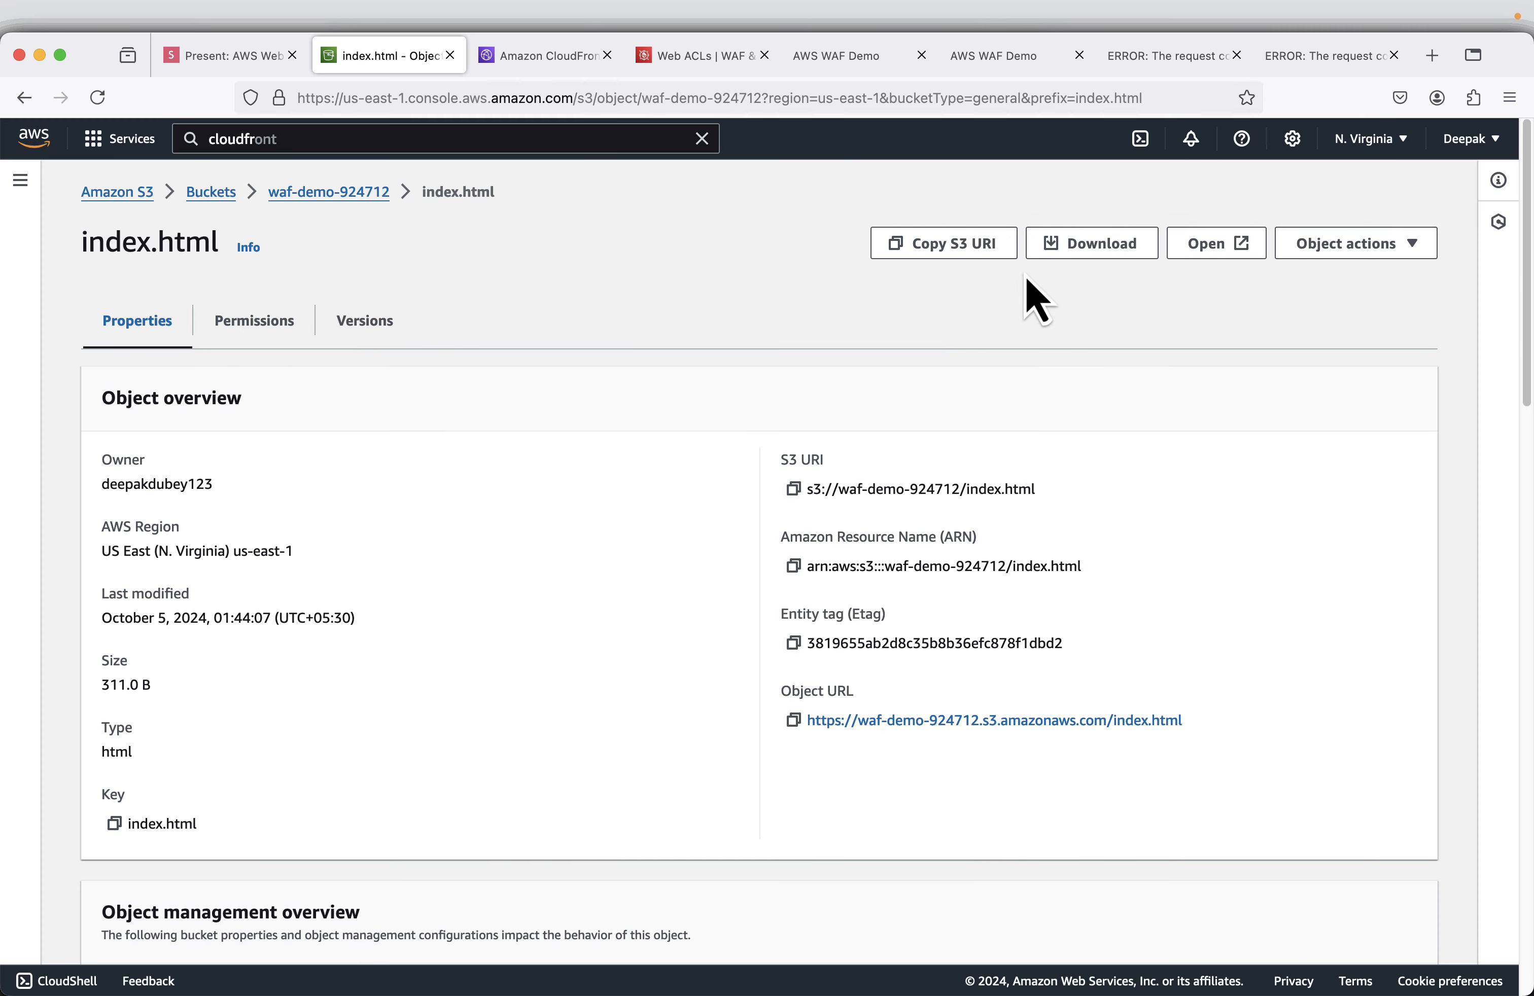
pyautogui.click(1412, 249)
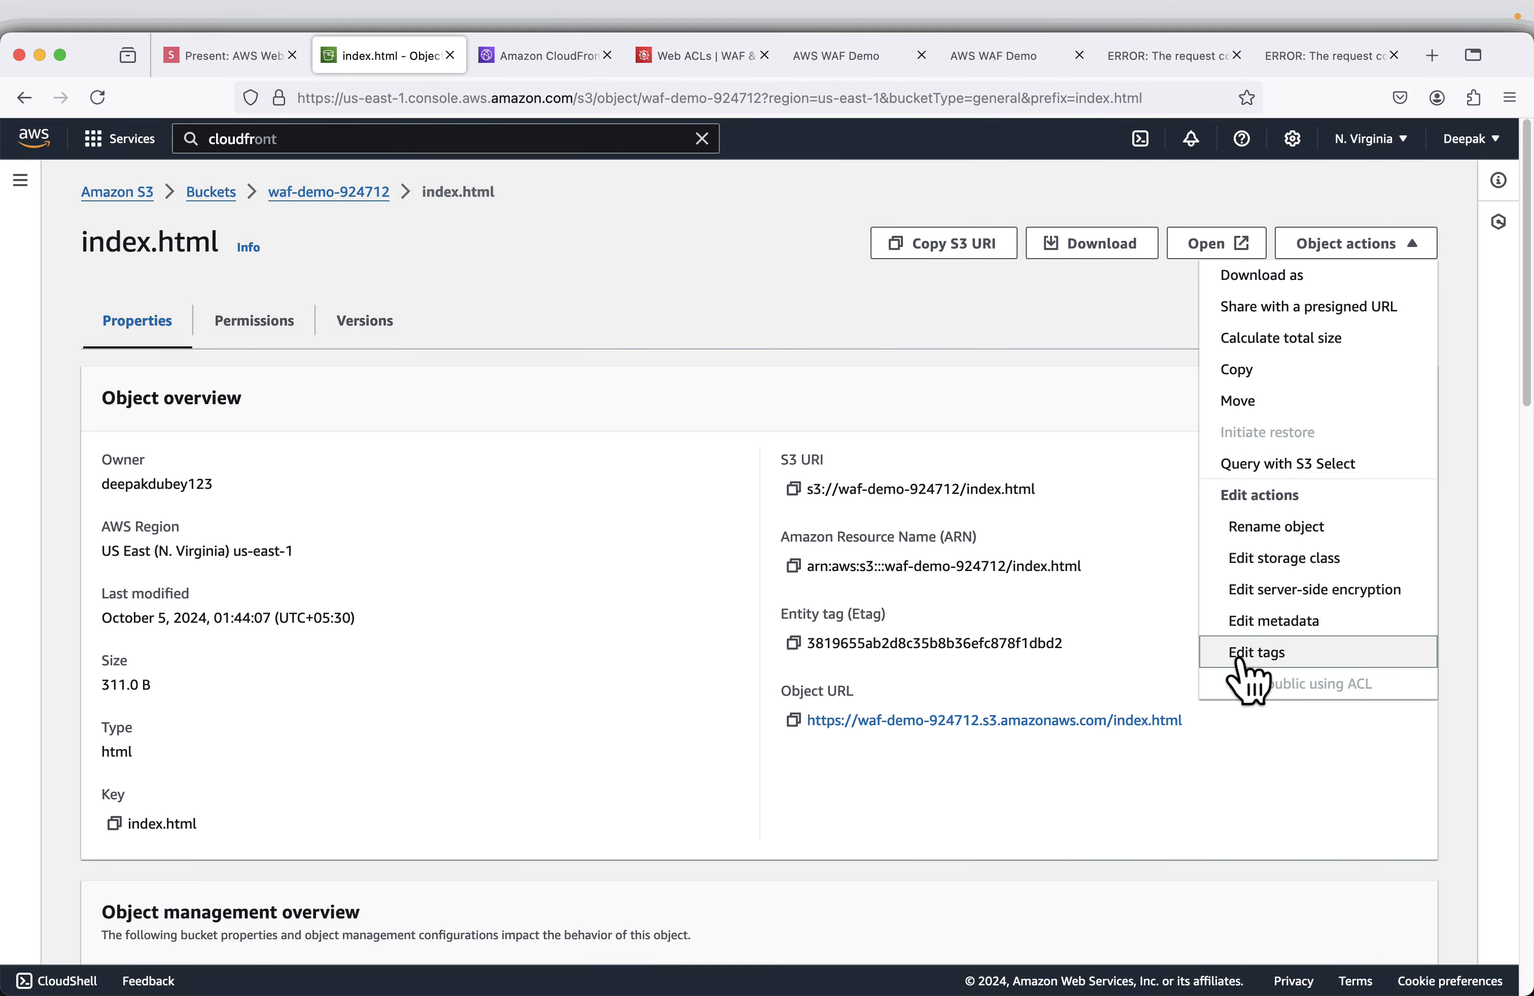
pyautogui.click(719, 324)
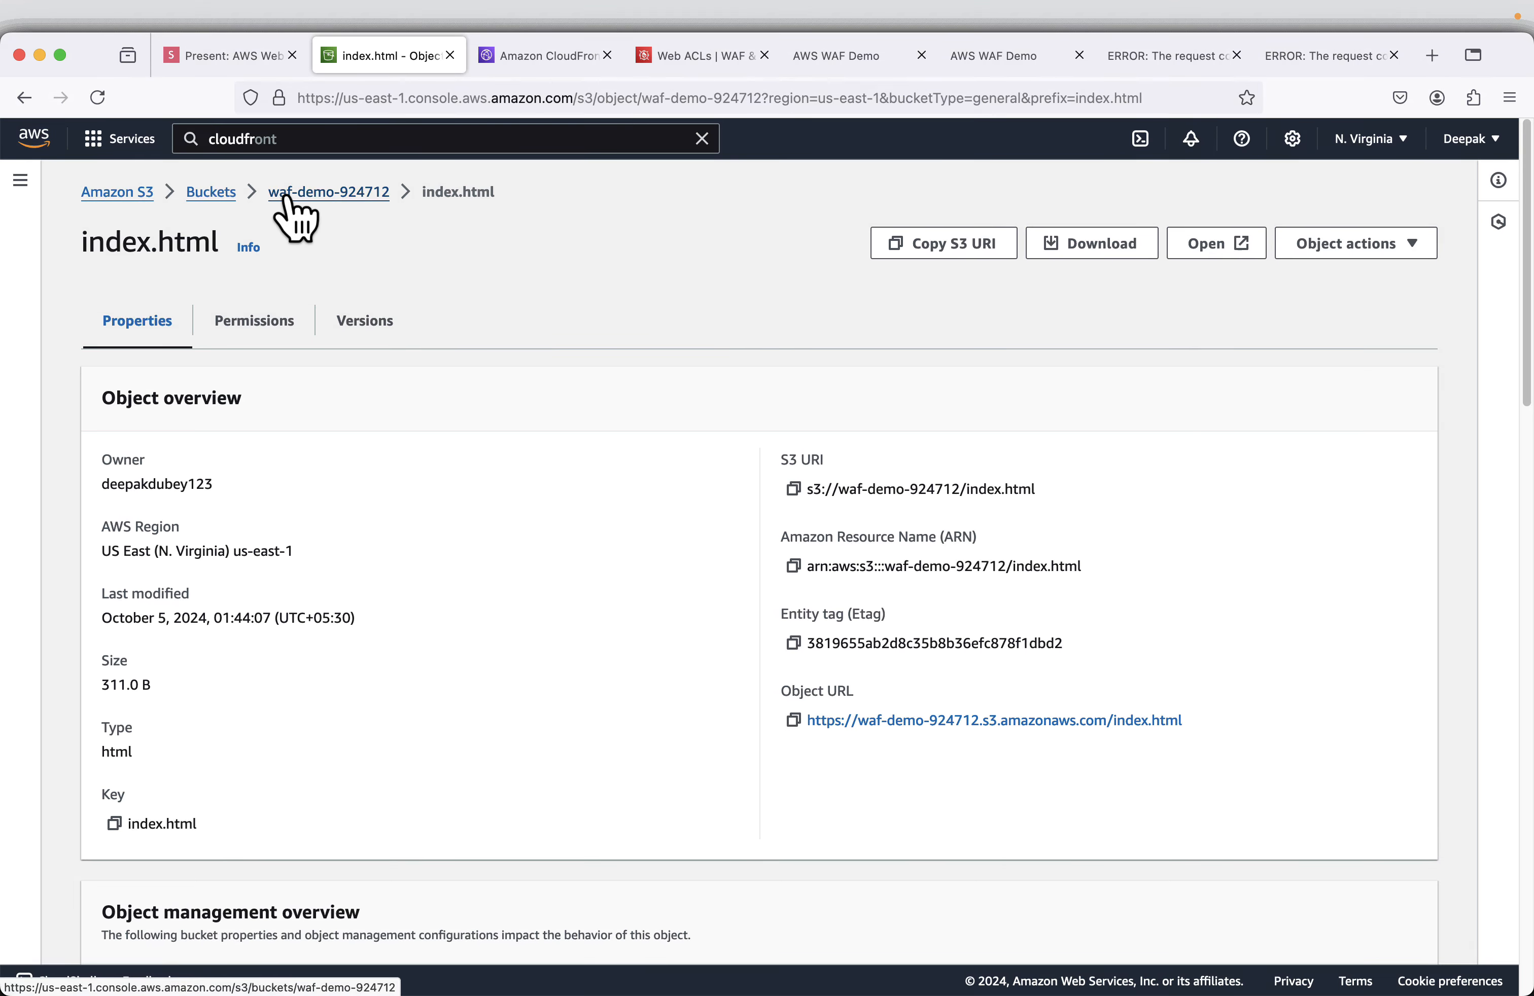
pyautogui.click(294, 192)
# Delete index.html from the waf-demo-924712 bucket, confirming with the text "permanently delete", and close the deletion status page.
pyautogui.click(110, 564)
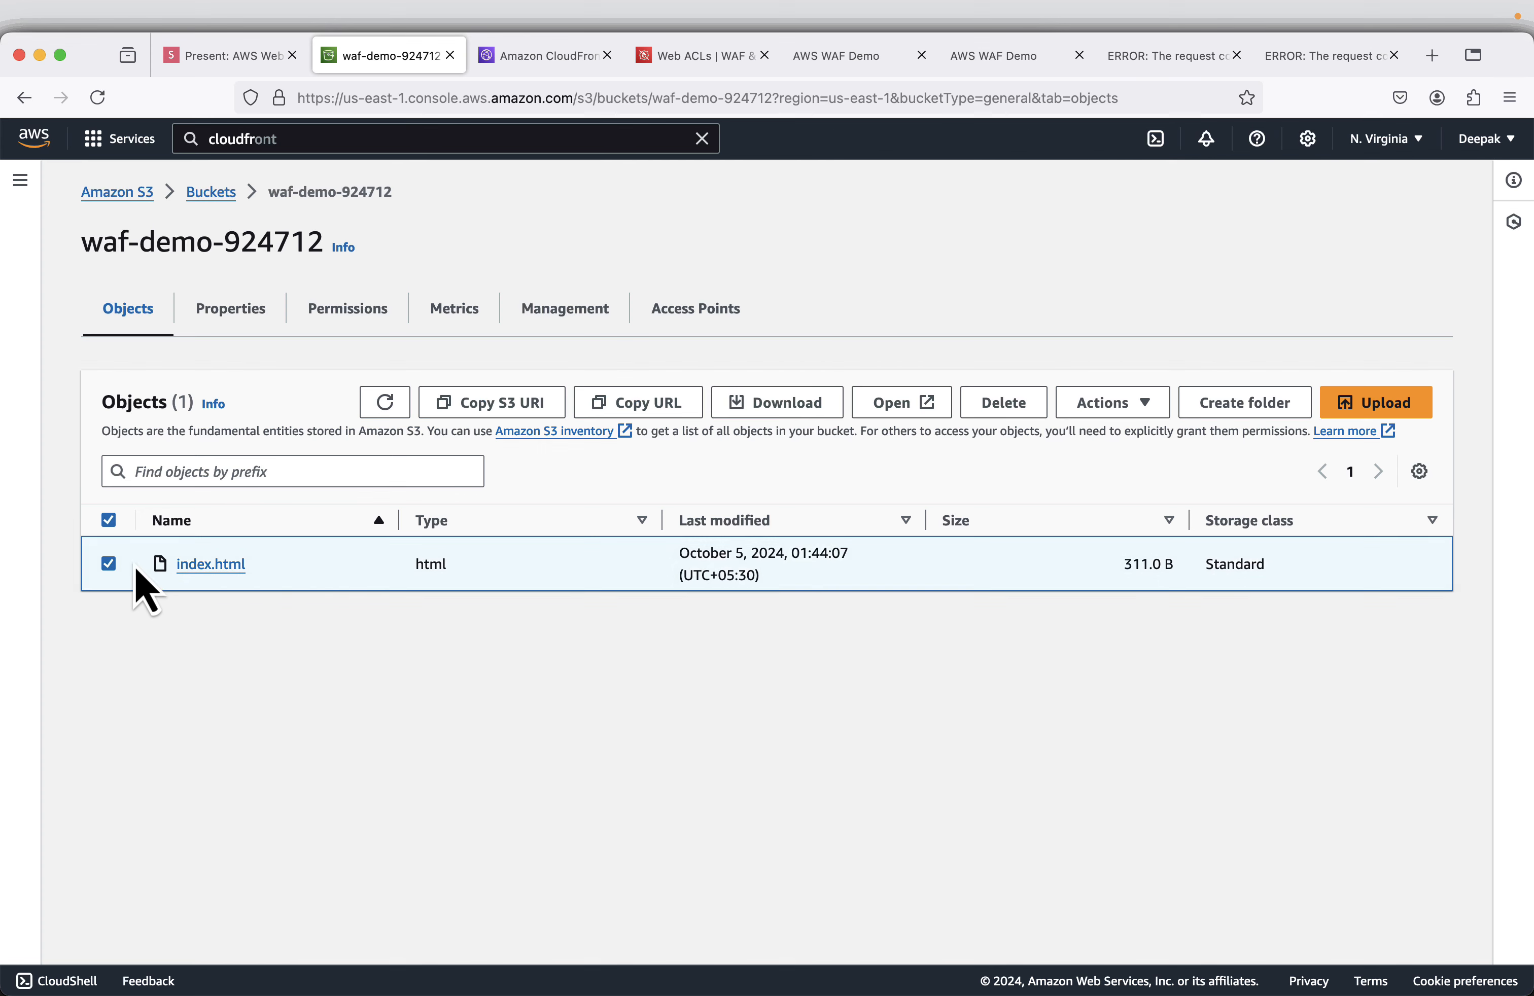
pyautogui.click(1029, 420)
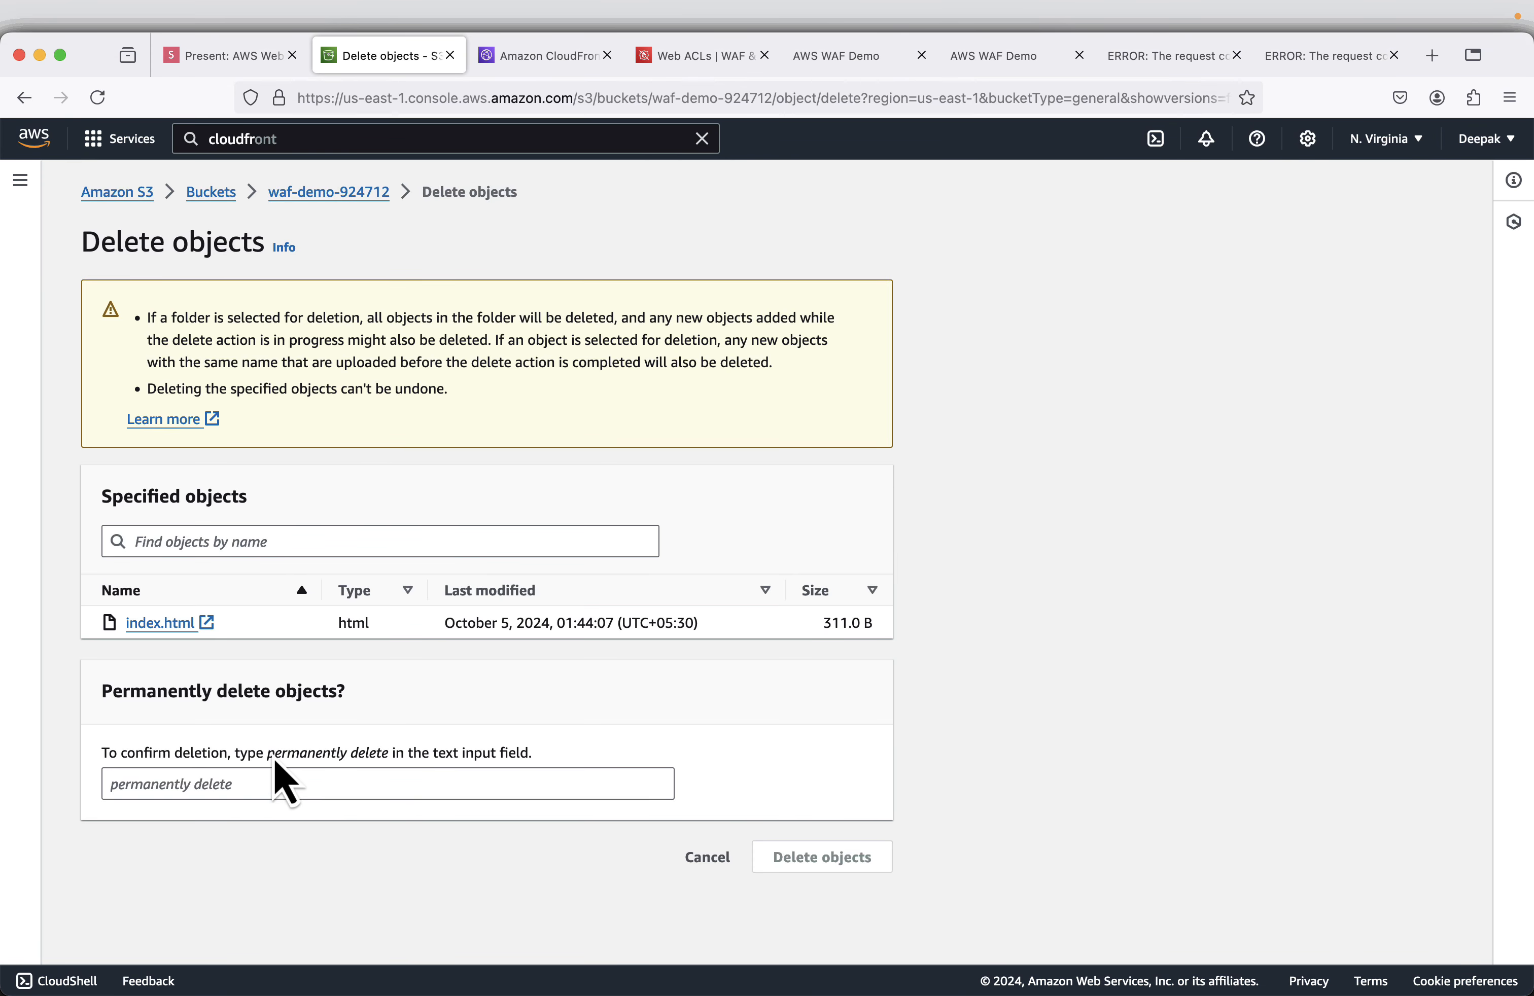
pyautogui.moveTo(272, 763); pyautogui.dragTo(379, 758)
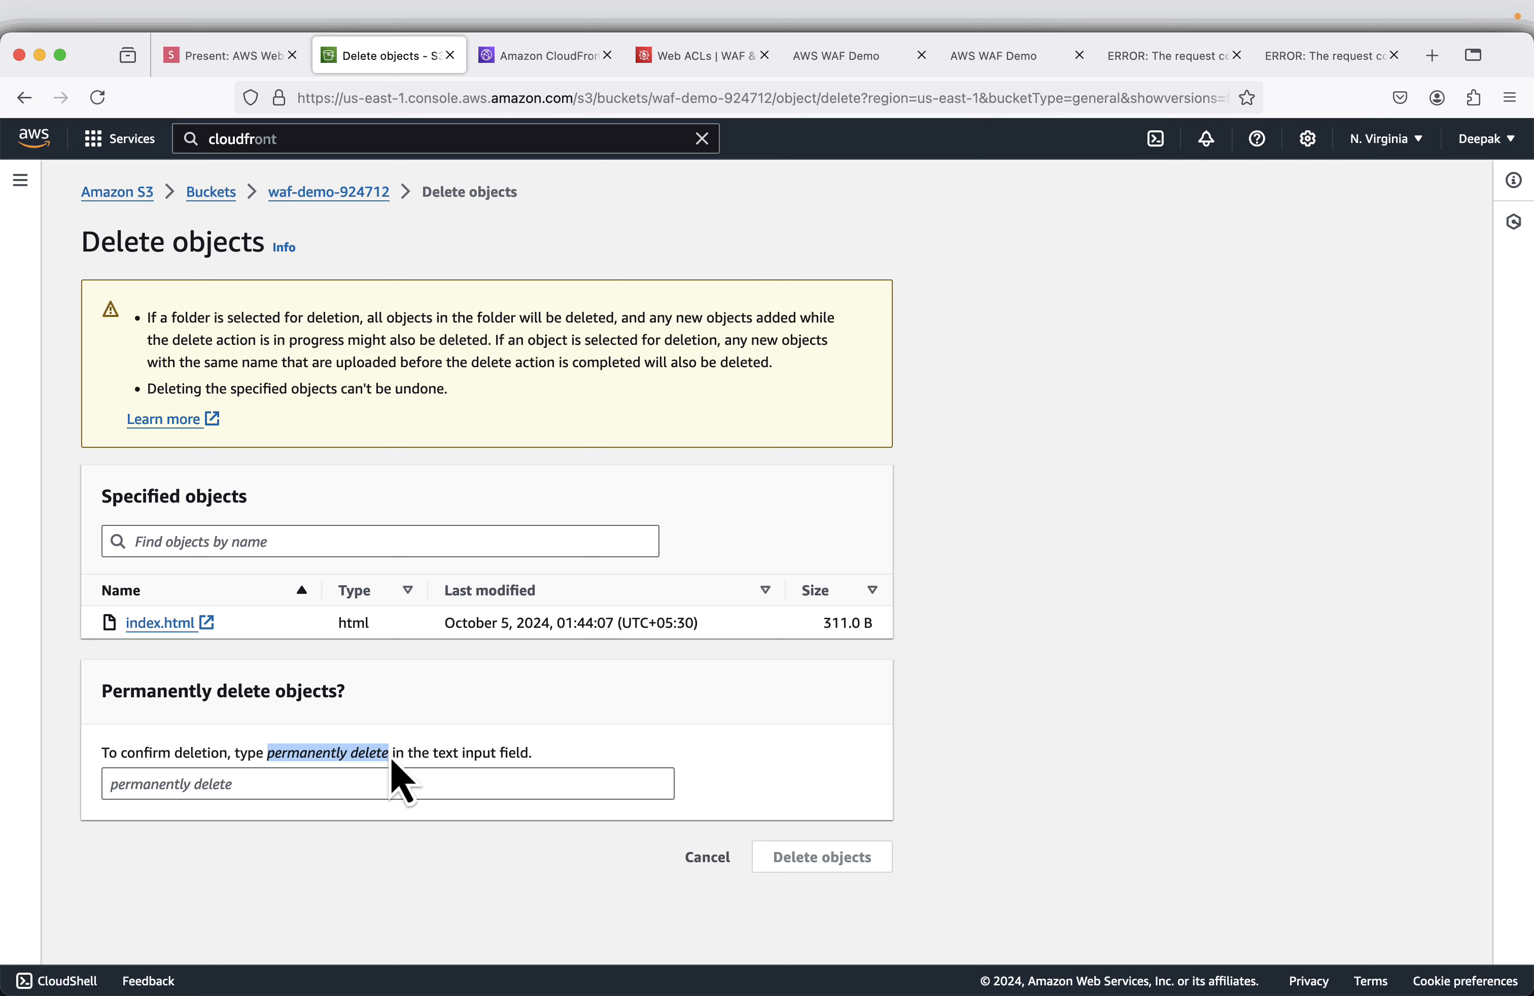
pyautogui.rightClick(387, 761)
pyautogui.click(246, 797)
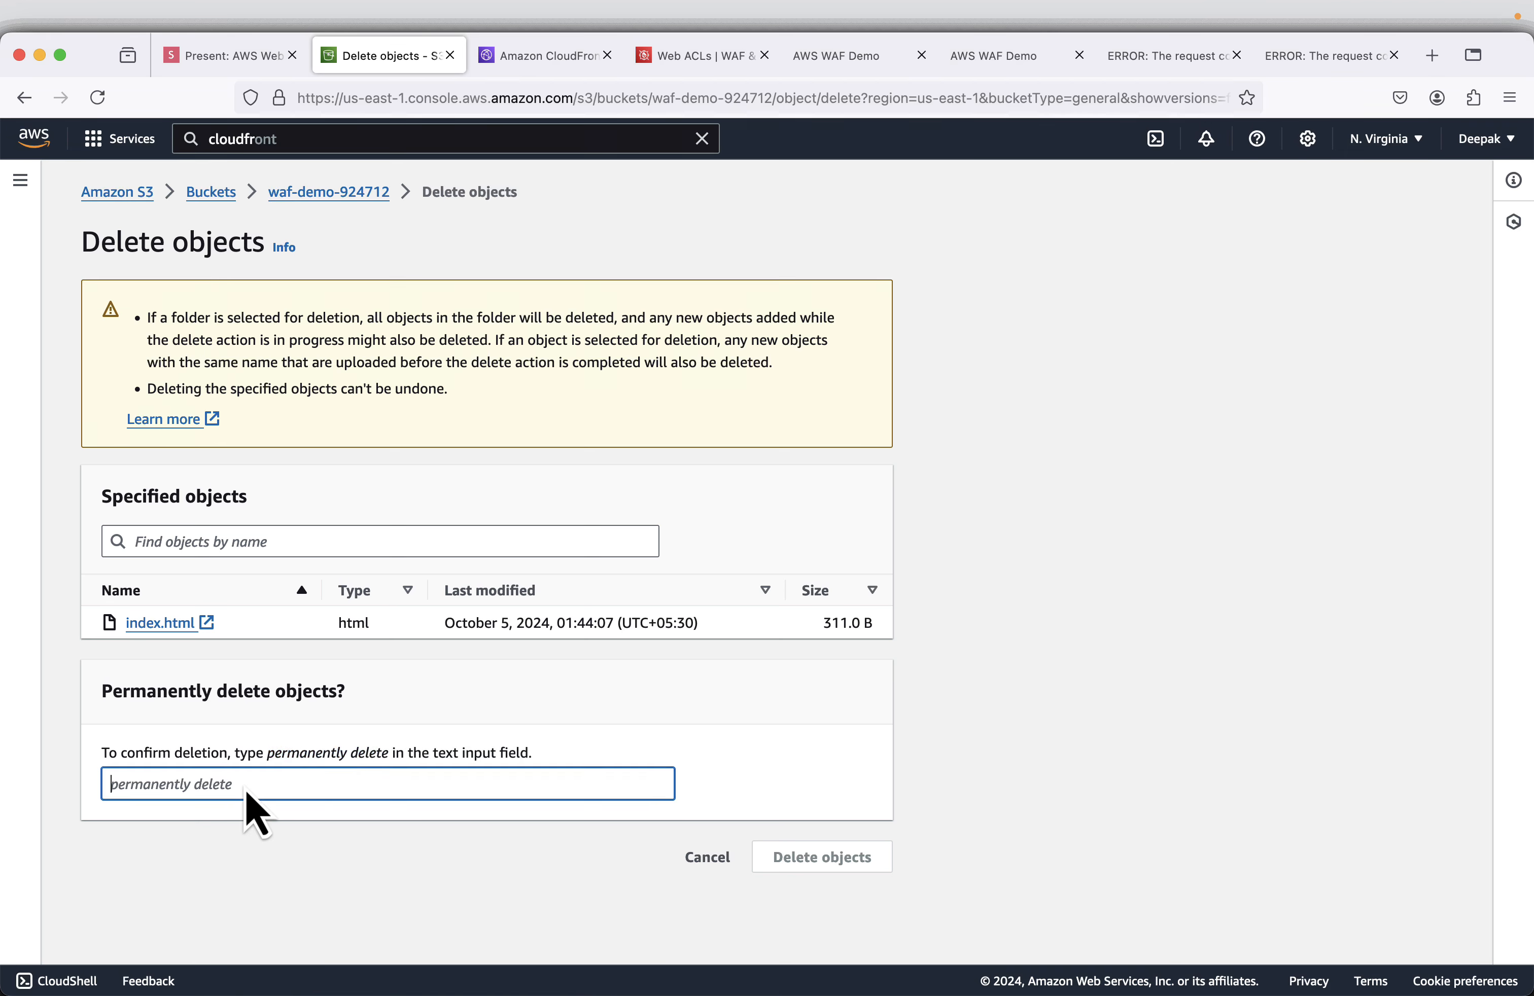
pyautogui.rightClick(246, 797)
pyautogui.click(285, 829)
pyautogui.click(818, 861)
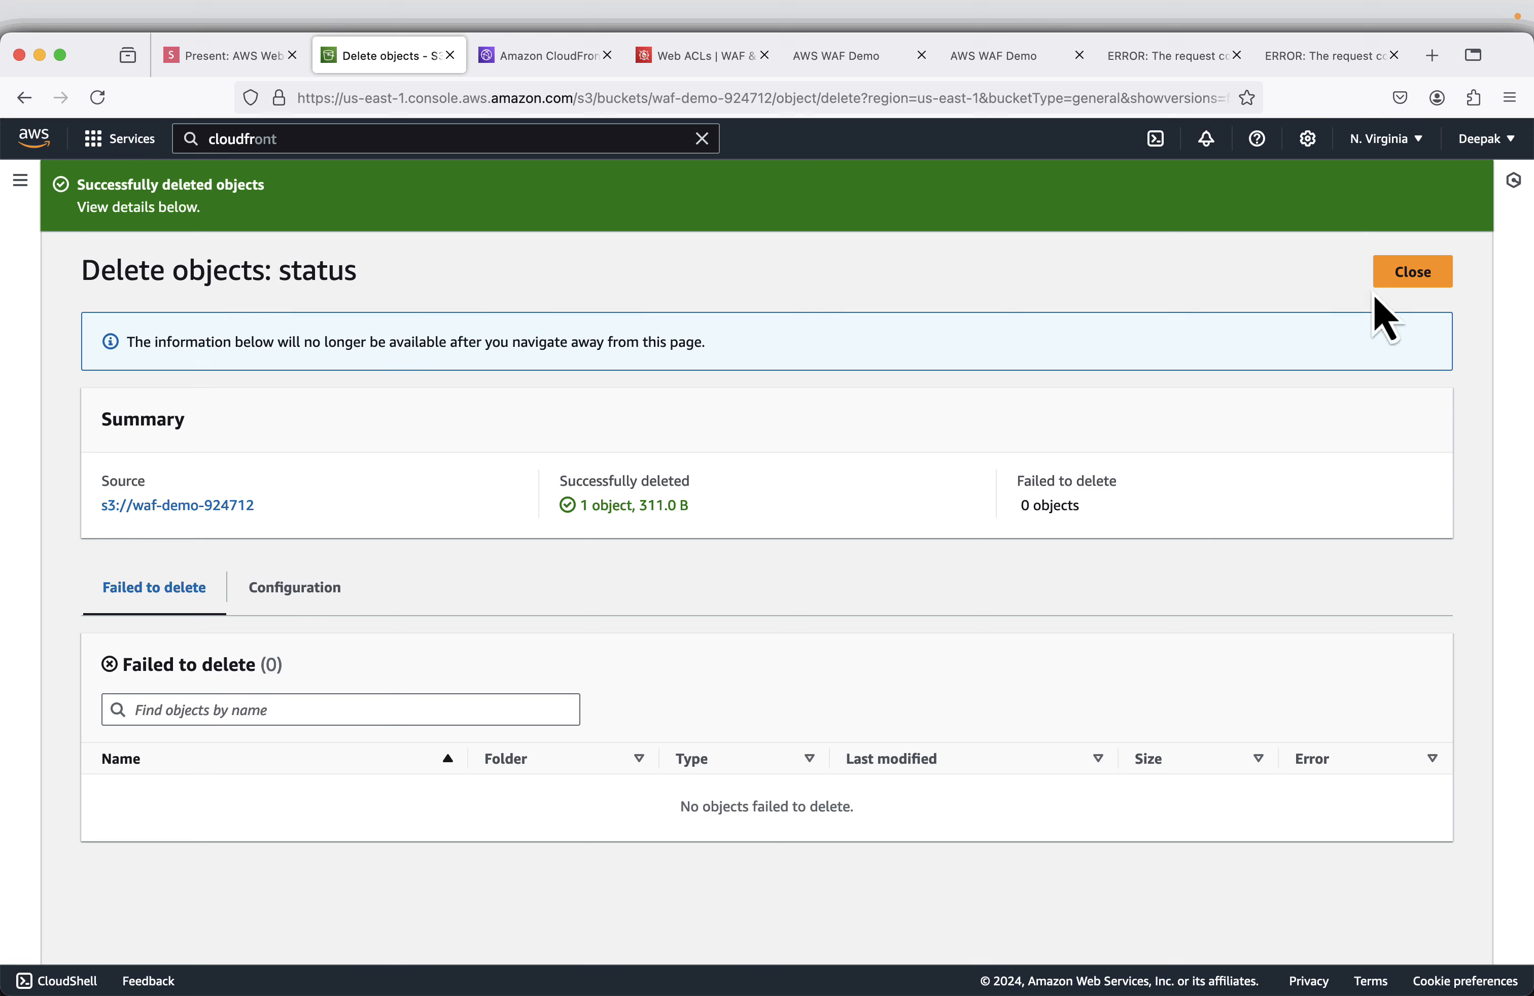
pyautogui.click(1405, 274)
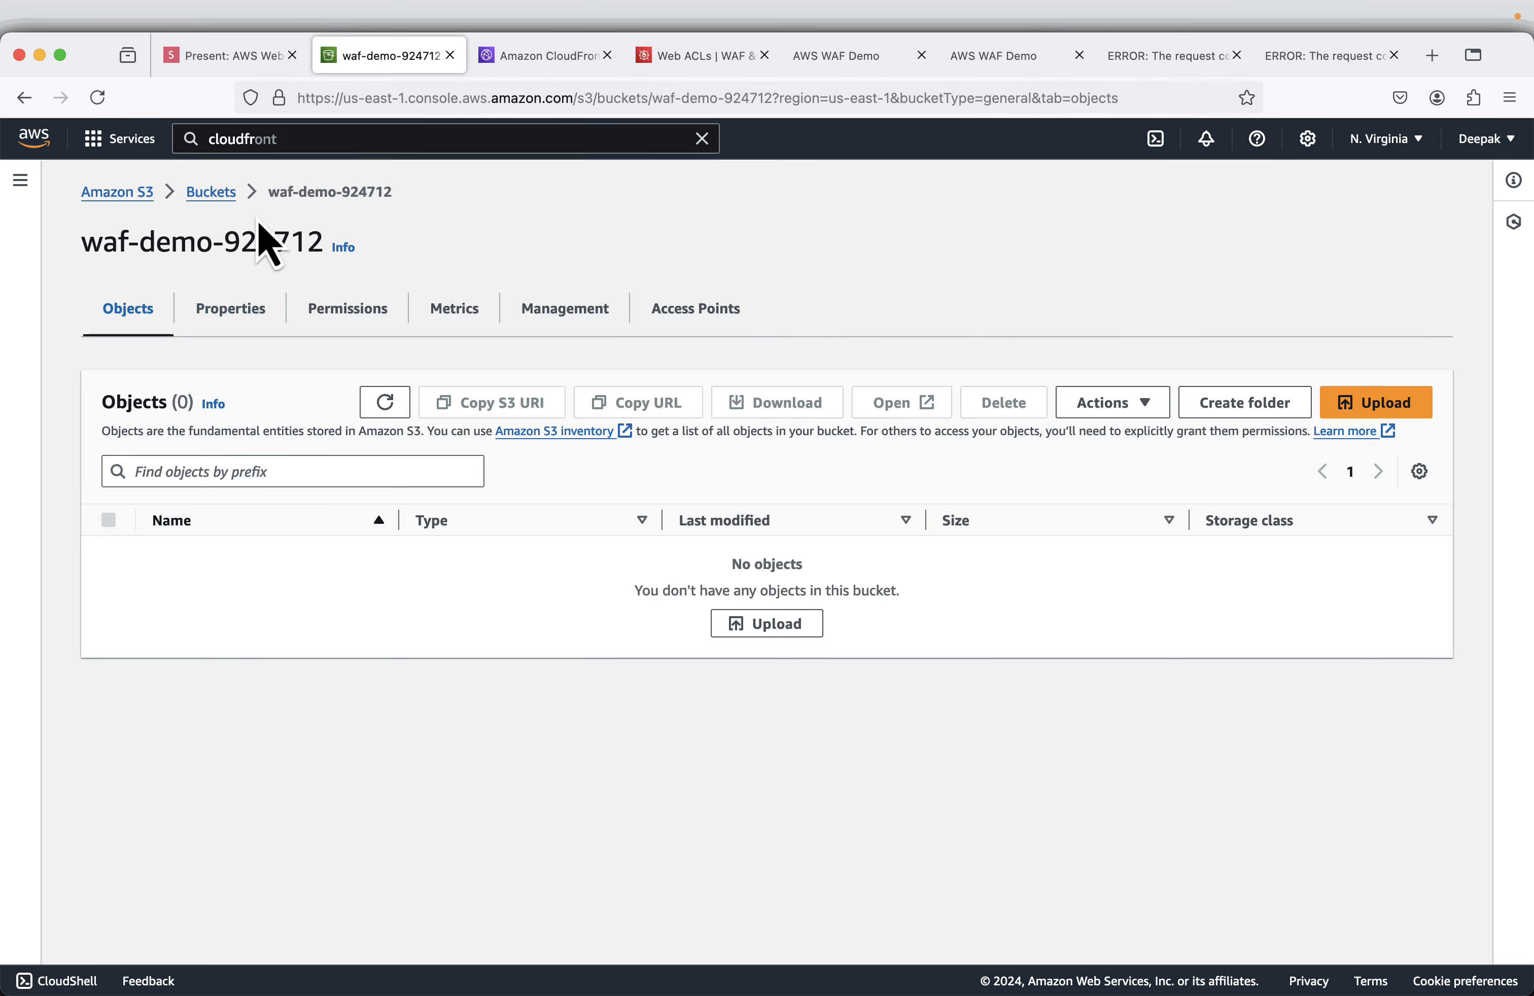
# Delete the waf-demo-924712 bucket from the general purpose buckets list, entering its name as the confirmation text.
pyautogui.click(220, 193)
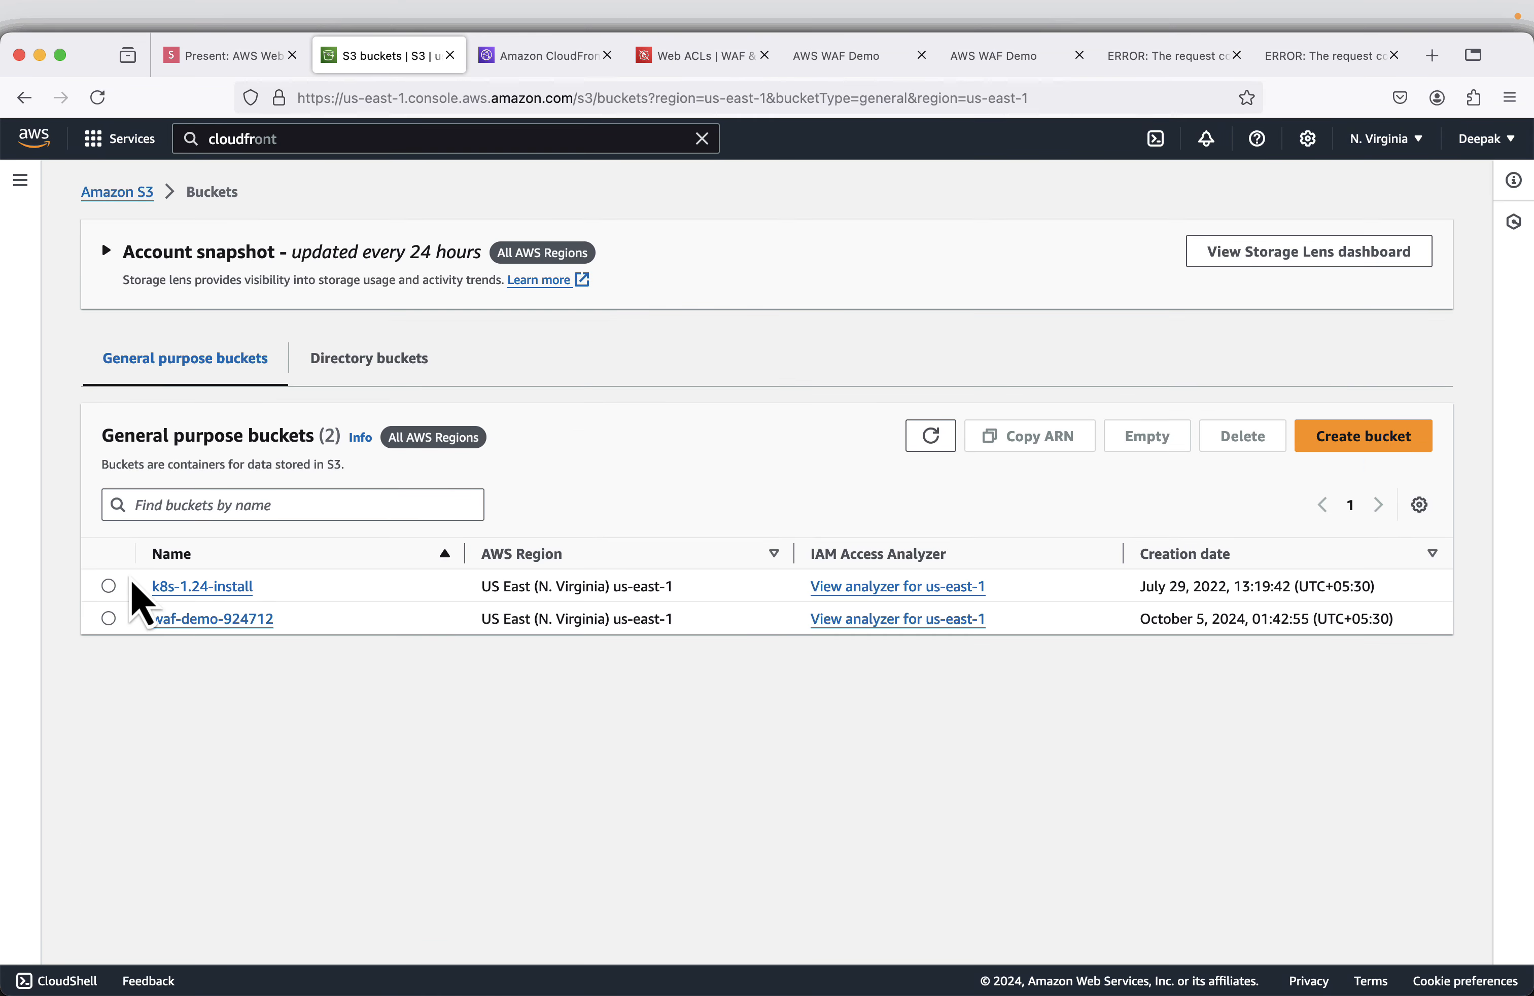
pyautogui.click(109, 618)
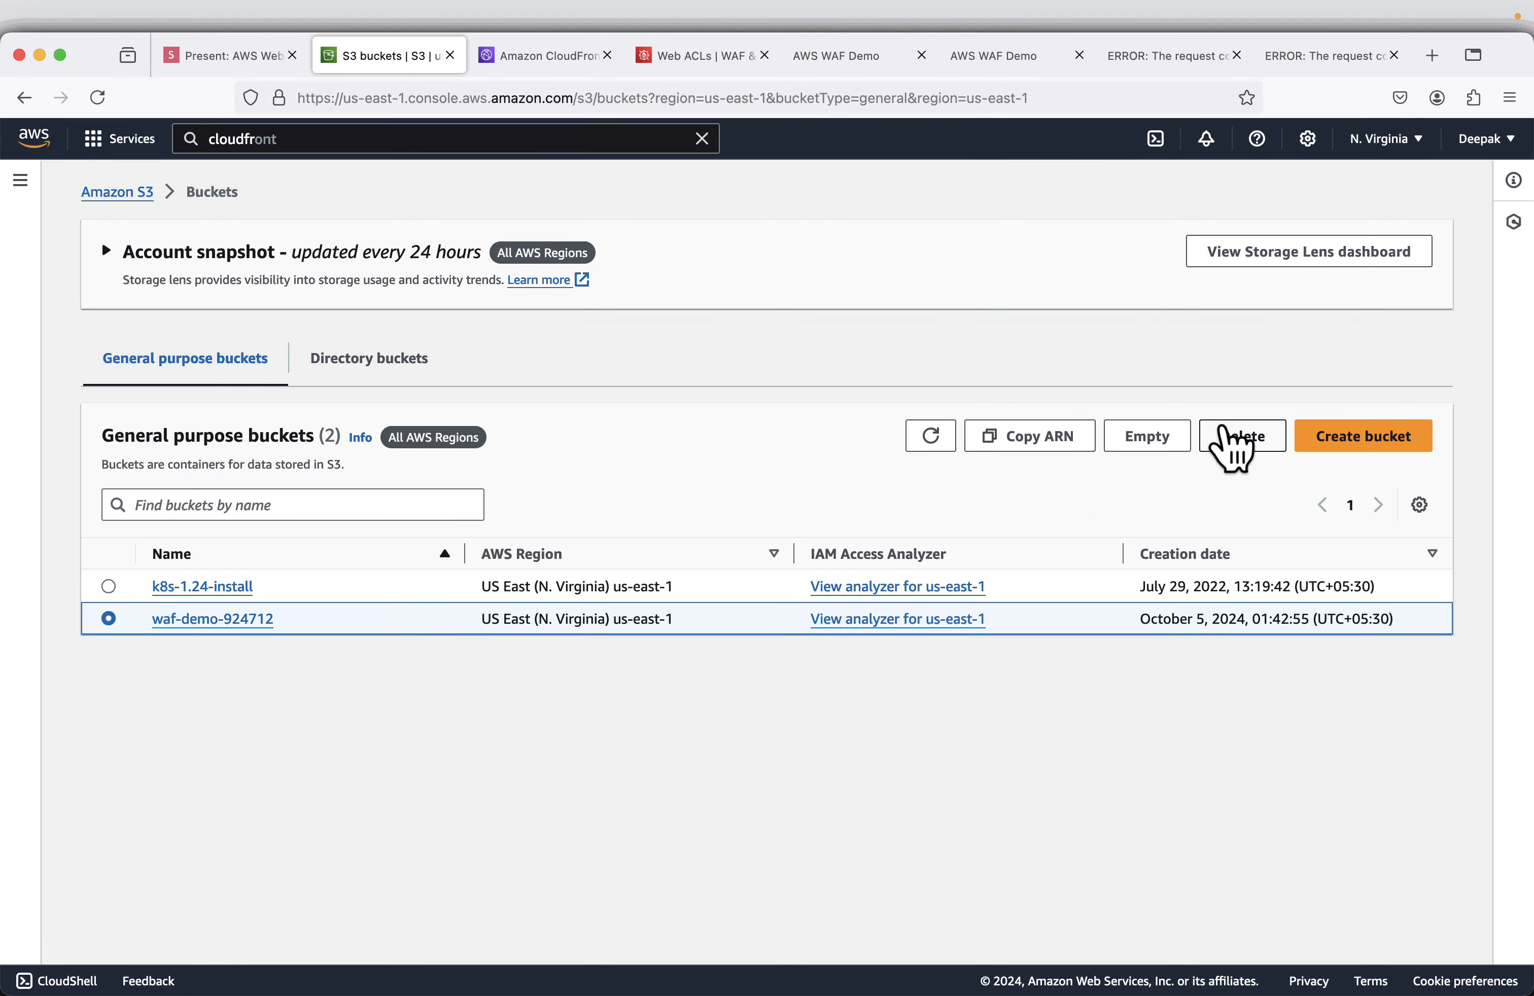
pyautogui.click(1242, 439)
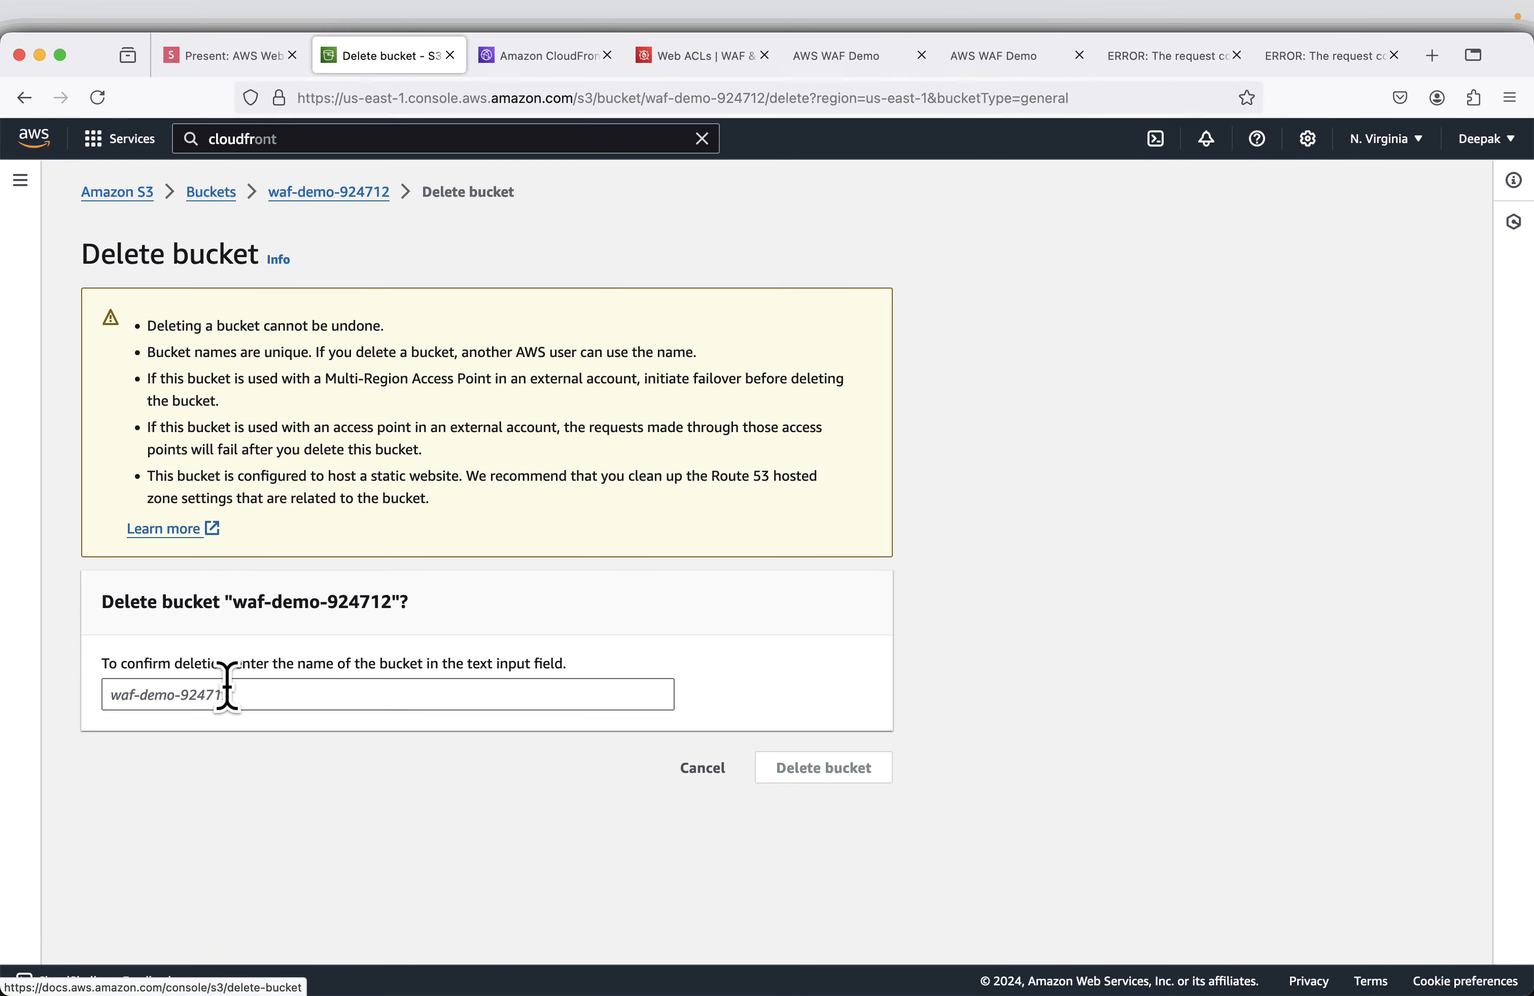
pyautogui.moveTo(232, 601); pyautogui.dragTo(394, 605)
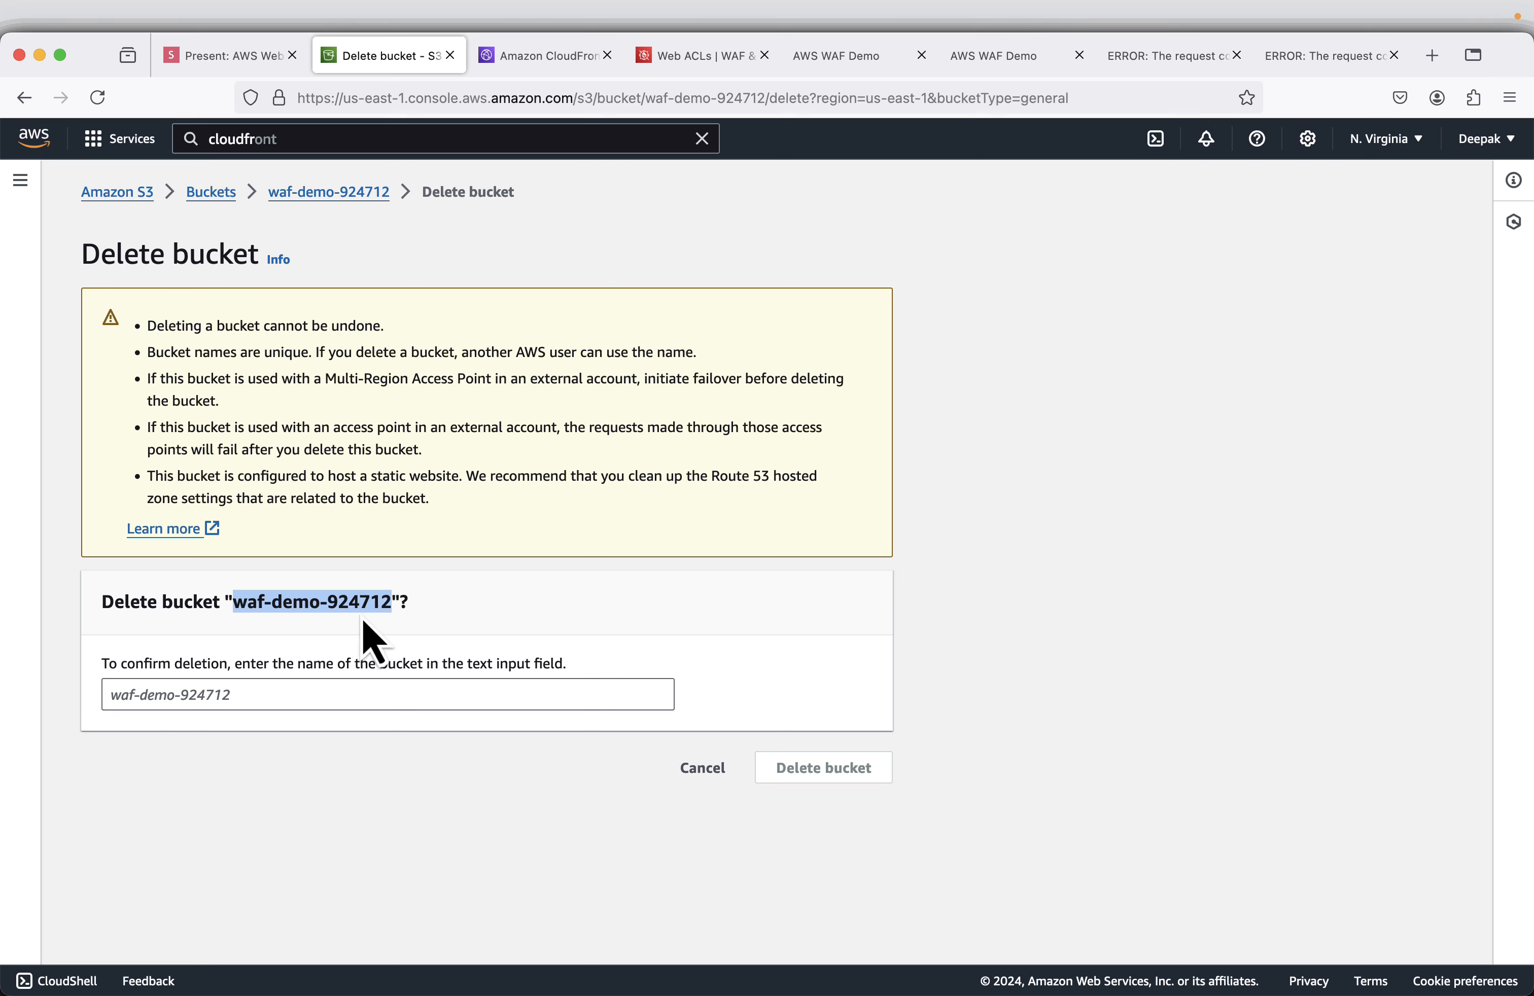
pyautogui.rightClick(364, 609)
pyautogui.click(421, 620)
pyautogui.click(151, 702)
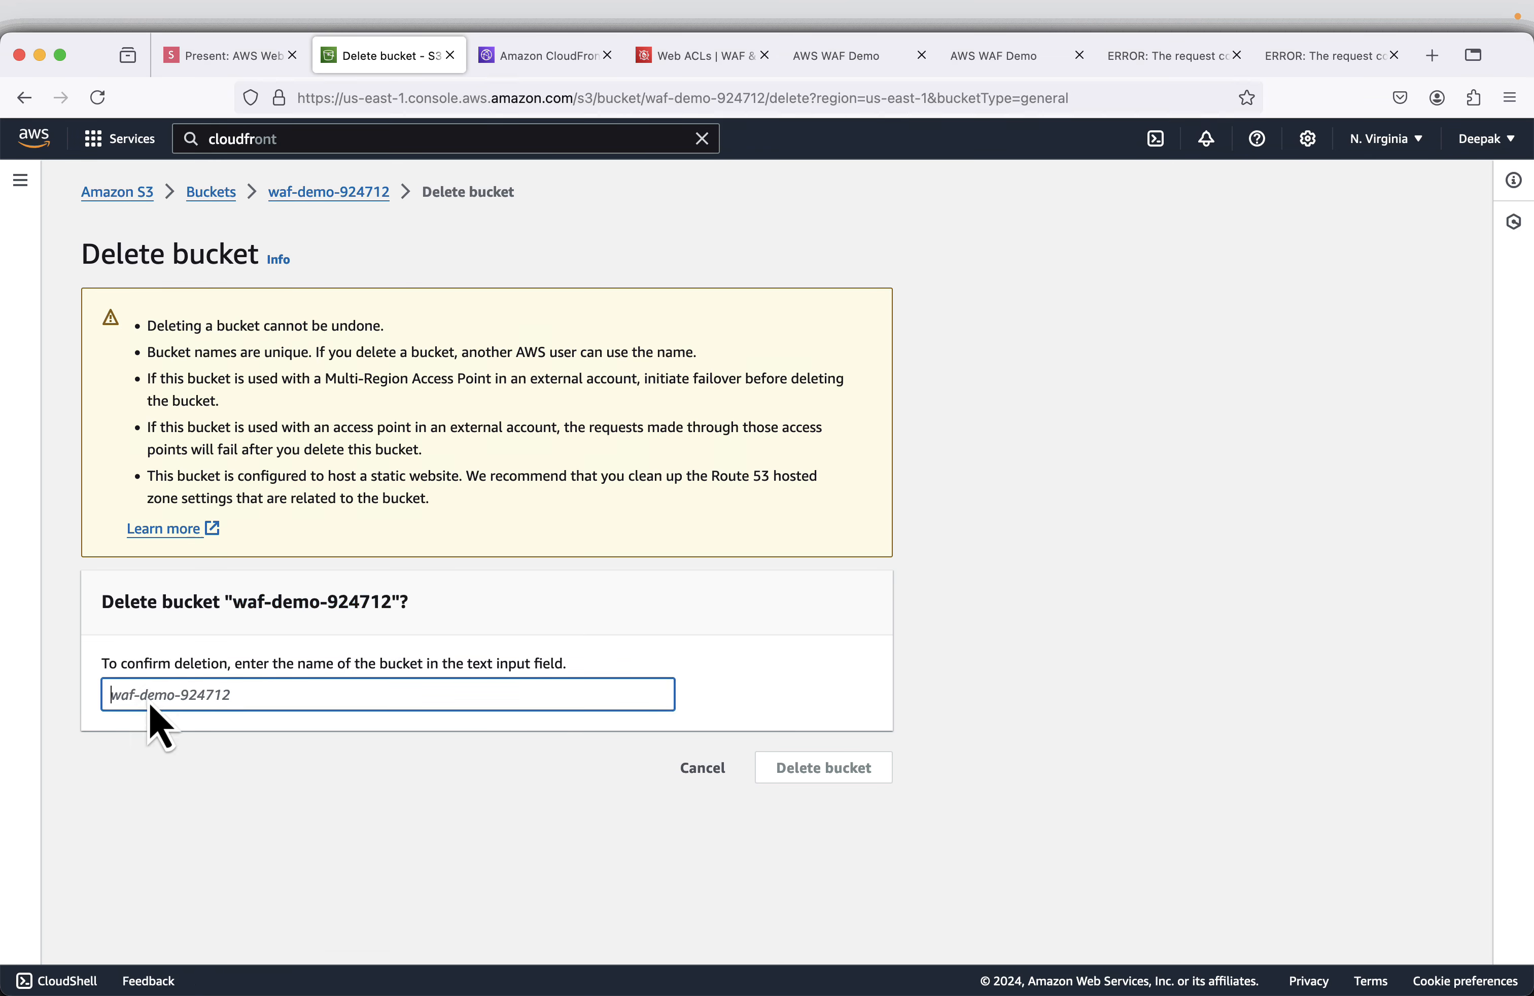
pyautogui.rightClick(150, 700)
pyautogui.click(214, 808)
pyautogui.click(852, 771)
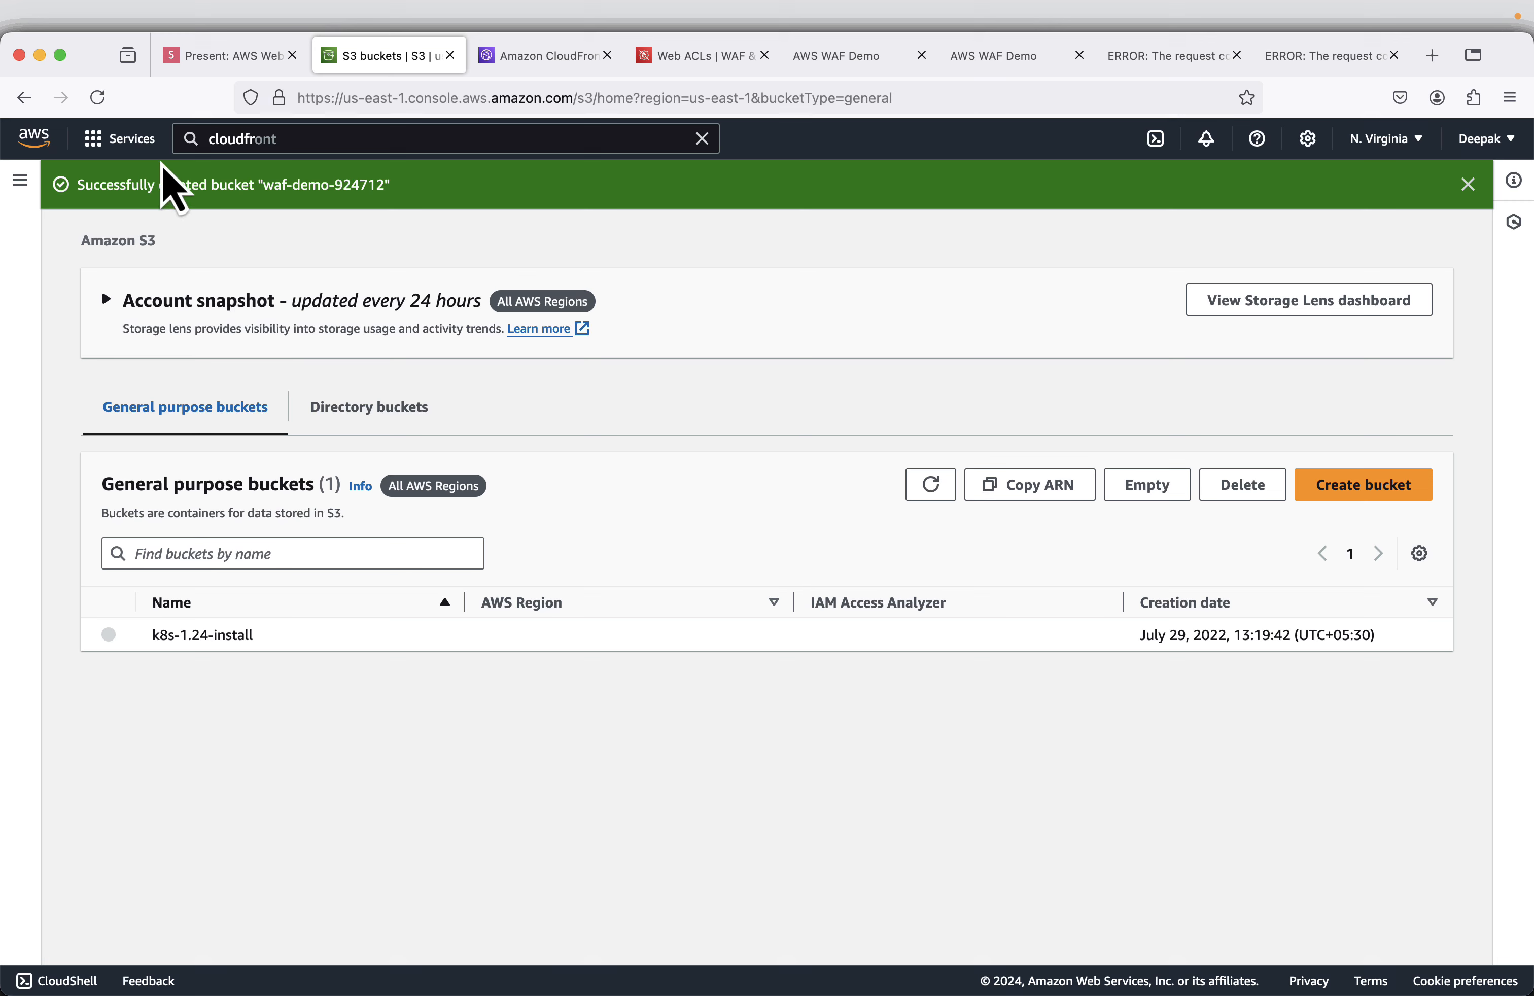
# Switch to the presentation and advance it to the Delete CloudFront Distribution slide.
pyautogui.click(222, 57)
pyautogui.press('Right')
pyautogui.press('Right')
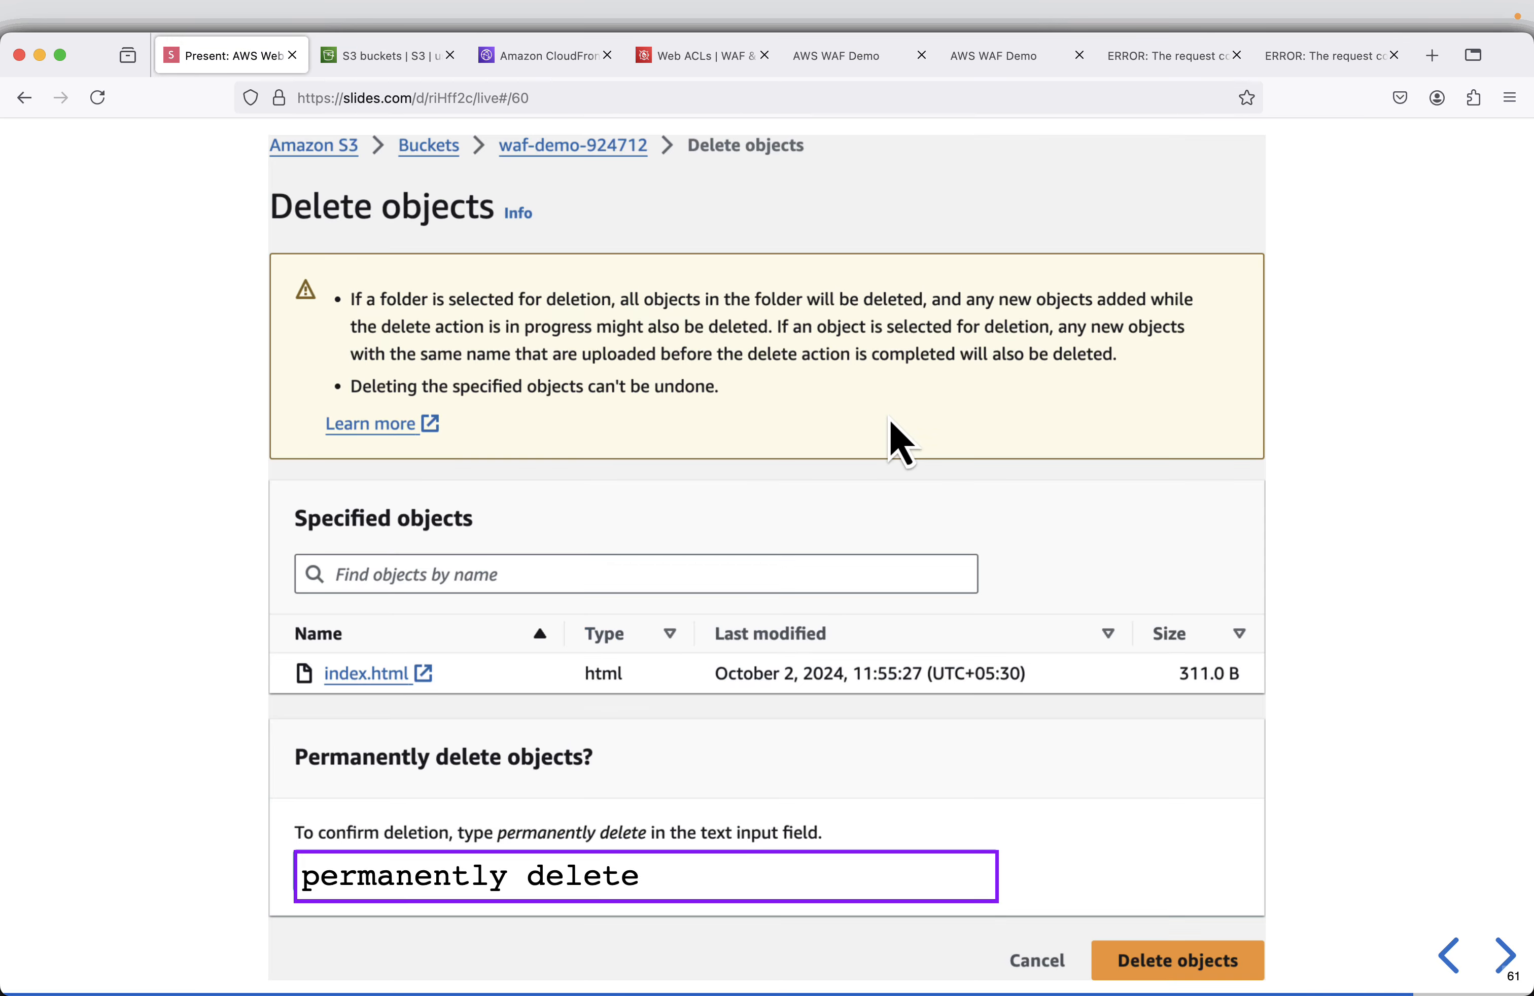
pyautogui.press('Right')
pyautogui.press('Right')
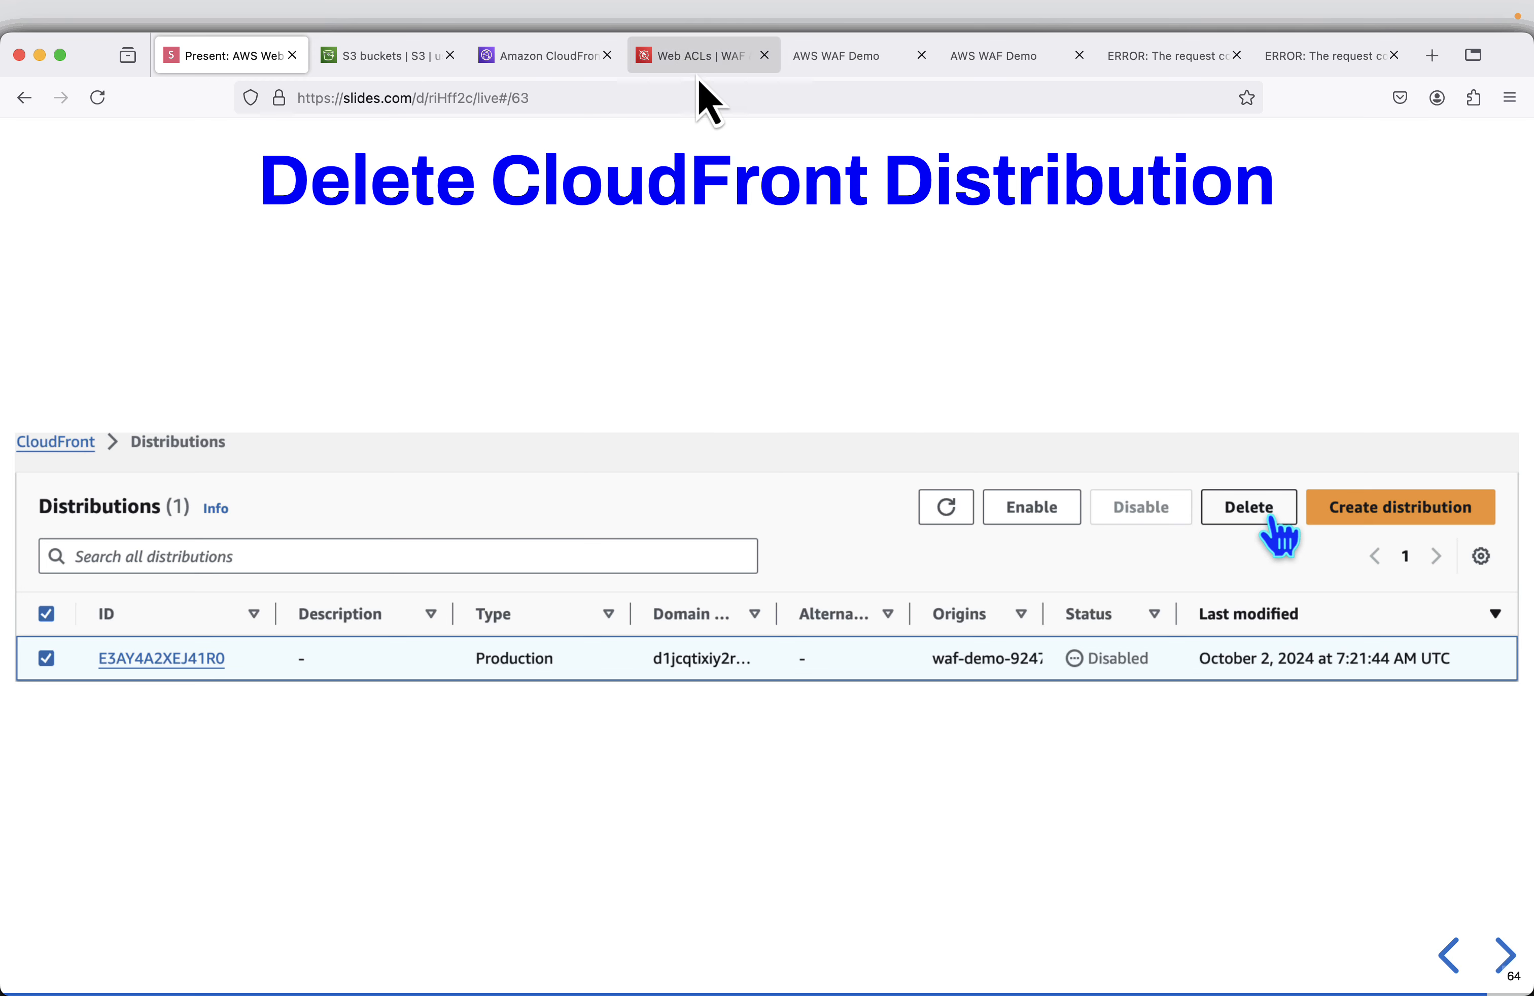
# Refresh the CloudFront distributions list and select the waf-demo-924712 distribution to check whether it can be deleted.
pyautogui.click(560, 65)
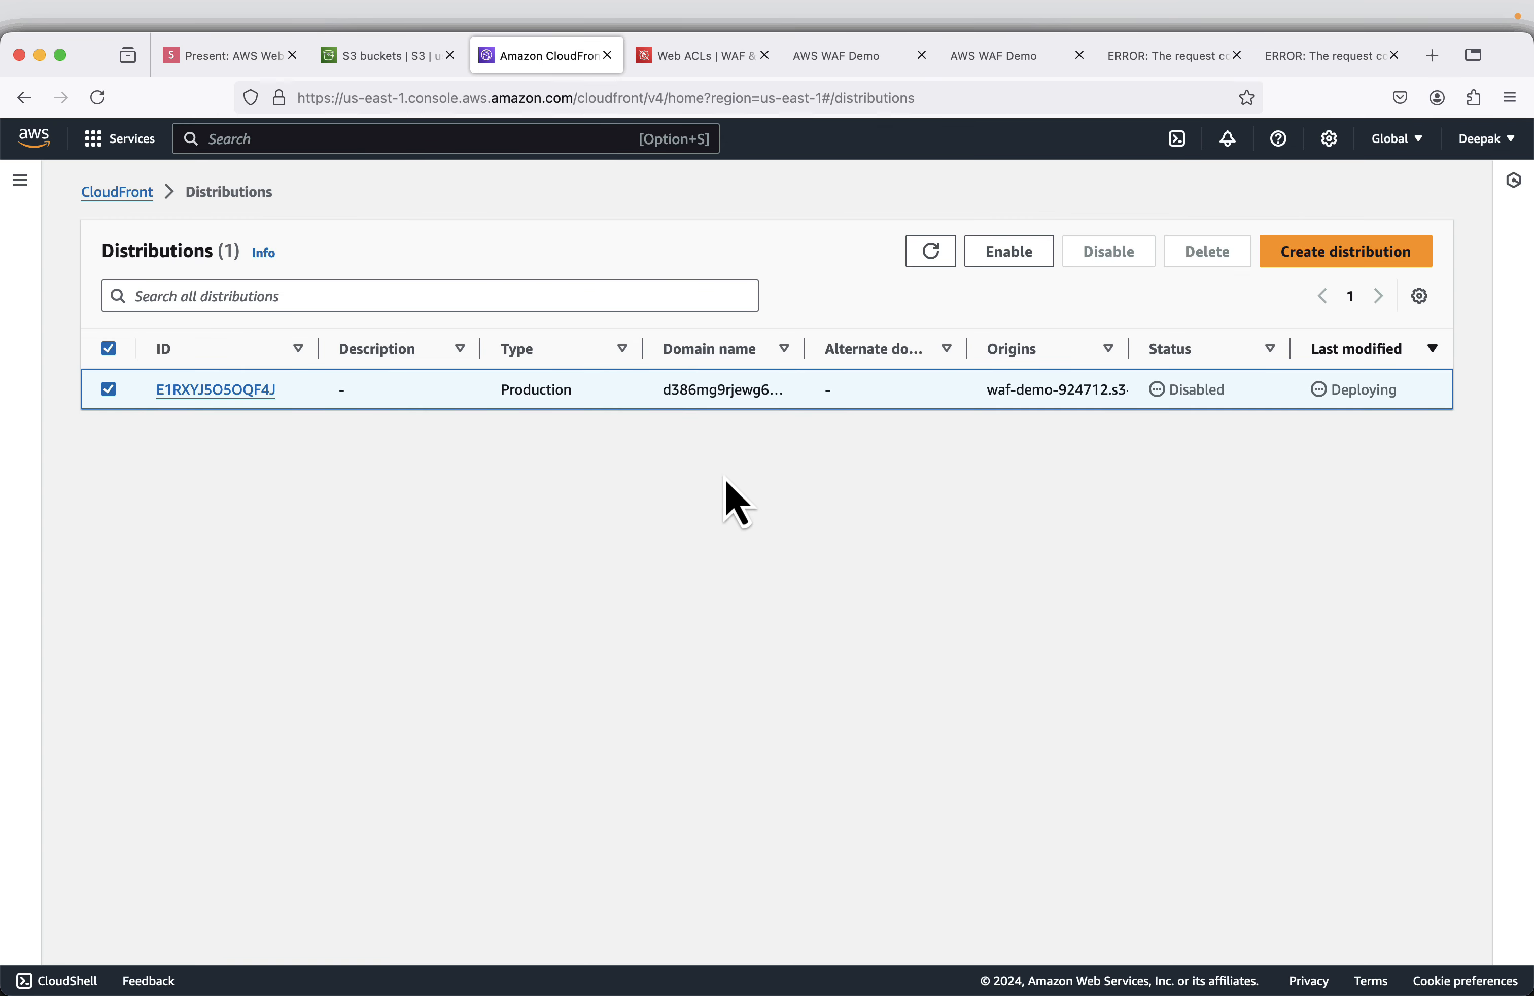
pyautogui.click(931, 252)
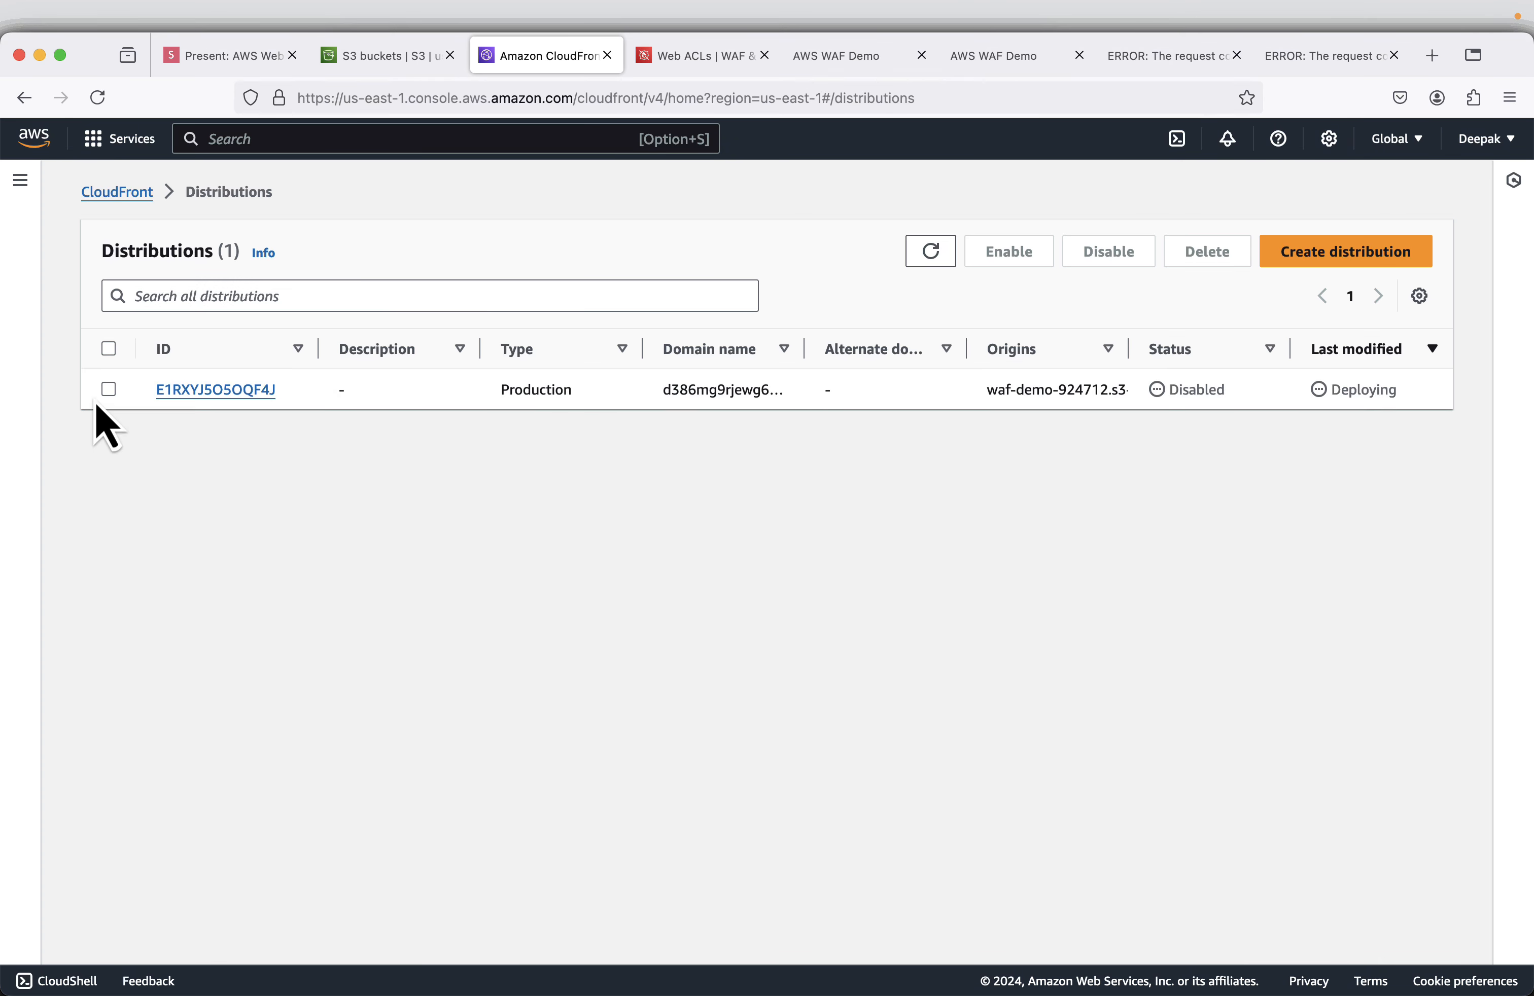
pyautogui.click(108, 389)
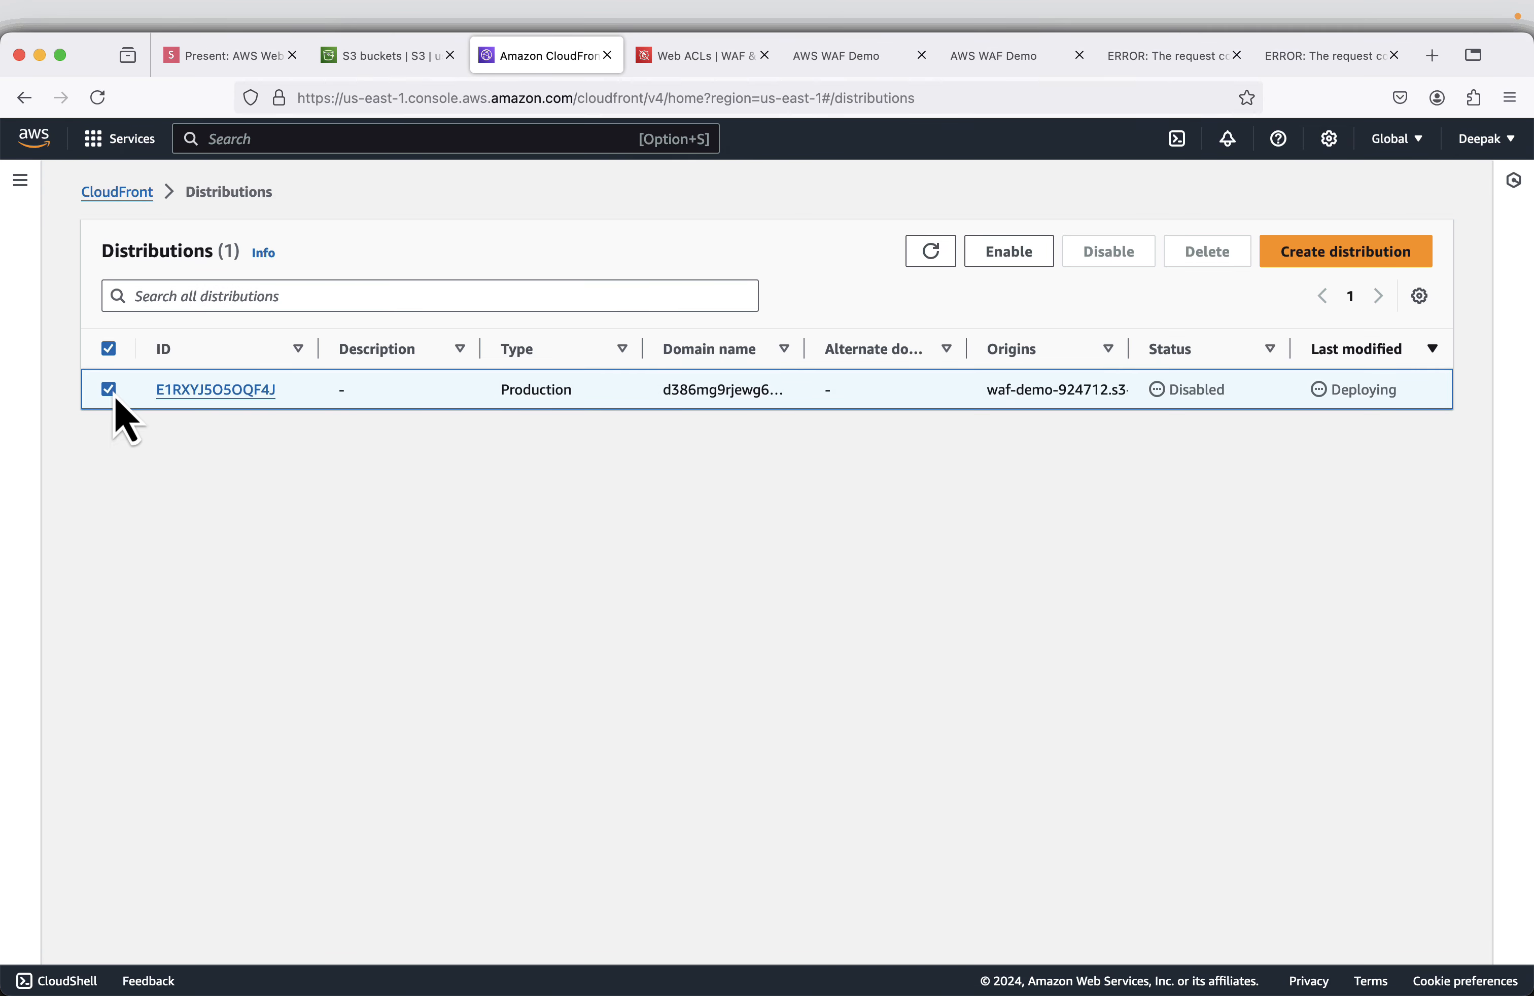
pyautogui.click(109, 389)
pyautogui.click(108, 390)
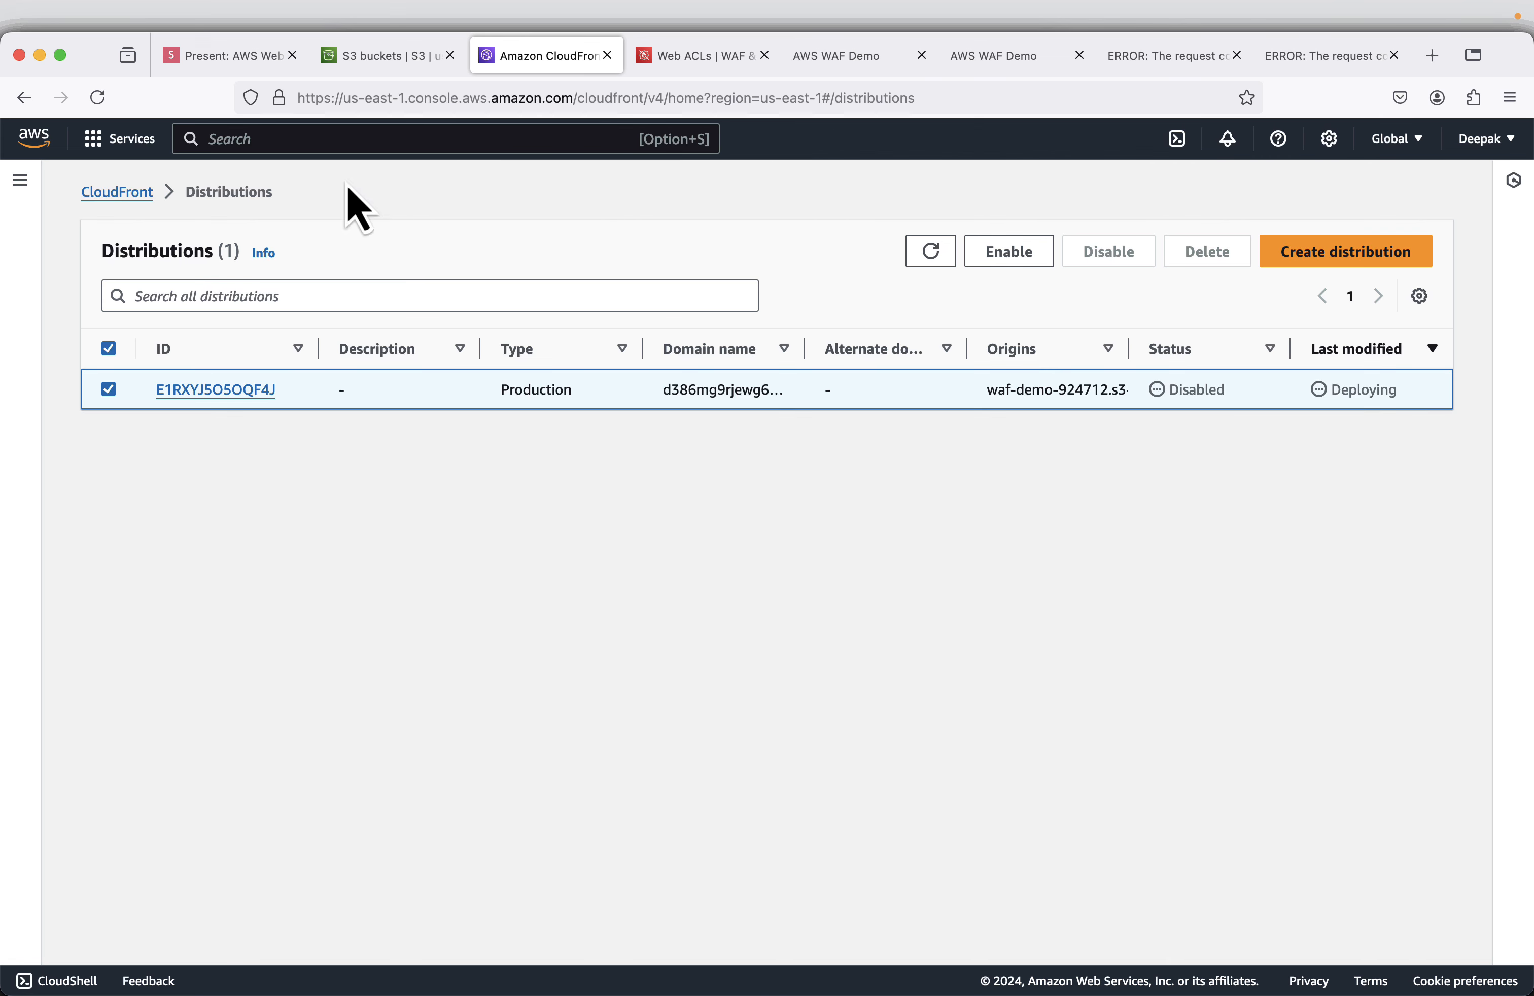
# Return to the presentation and advance it past the Delete distribution slide to the closing Thanks for Watching slide.
pyautogui.click(254, 71)
pyautogui.press('Right')
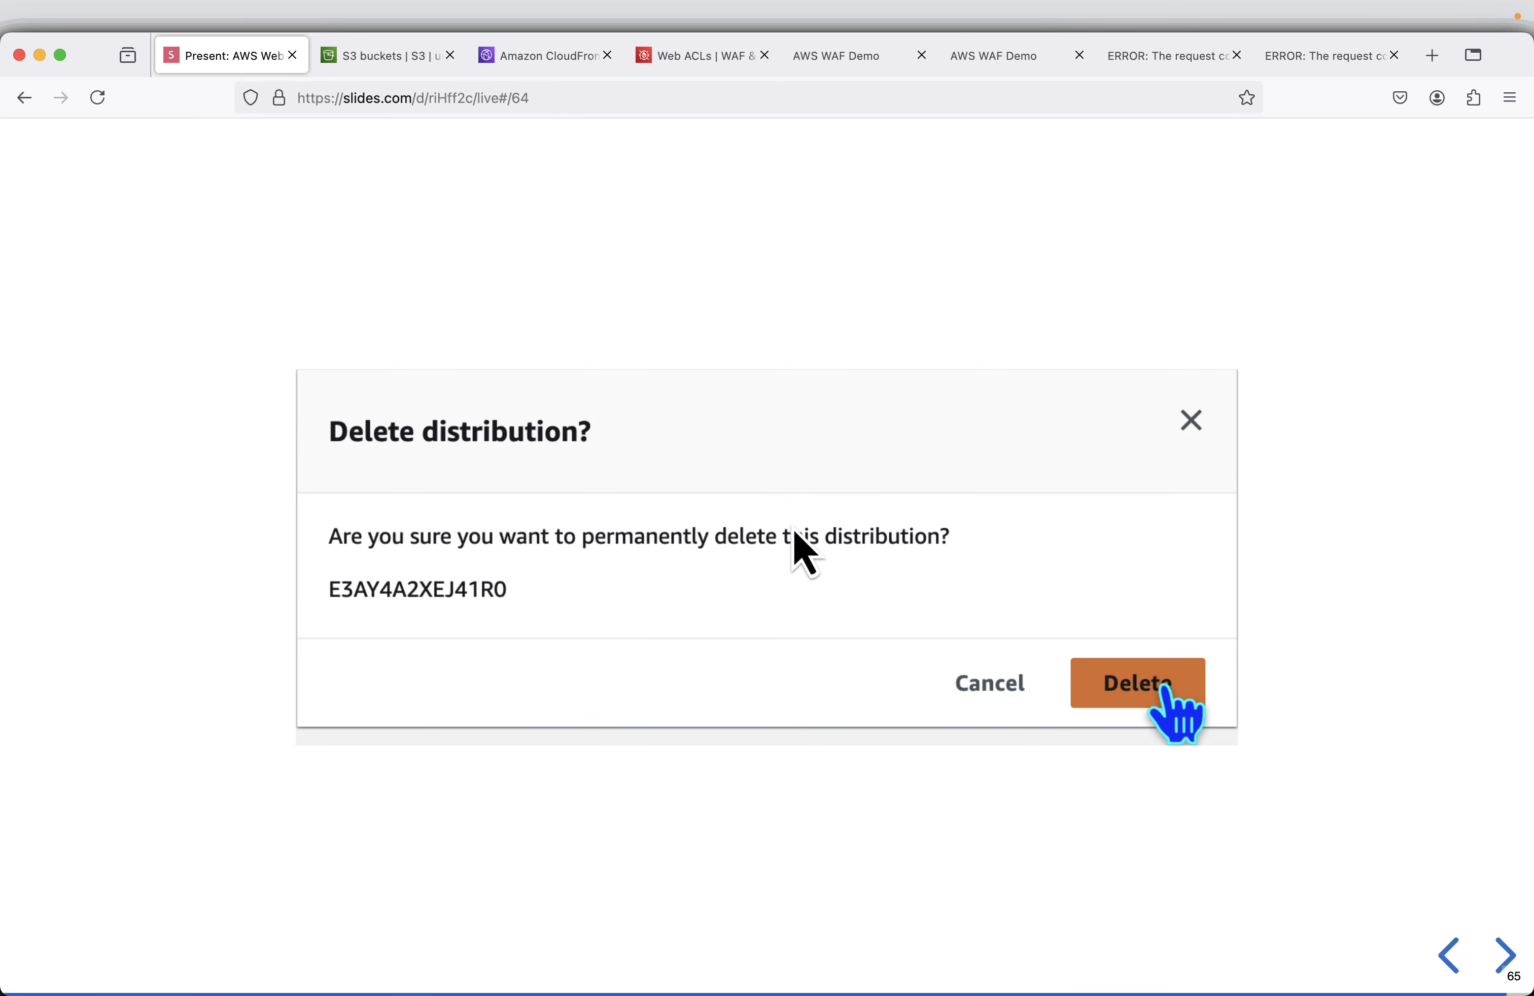
pyautogui.press('Right')
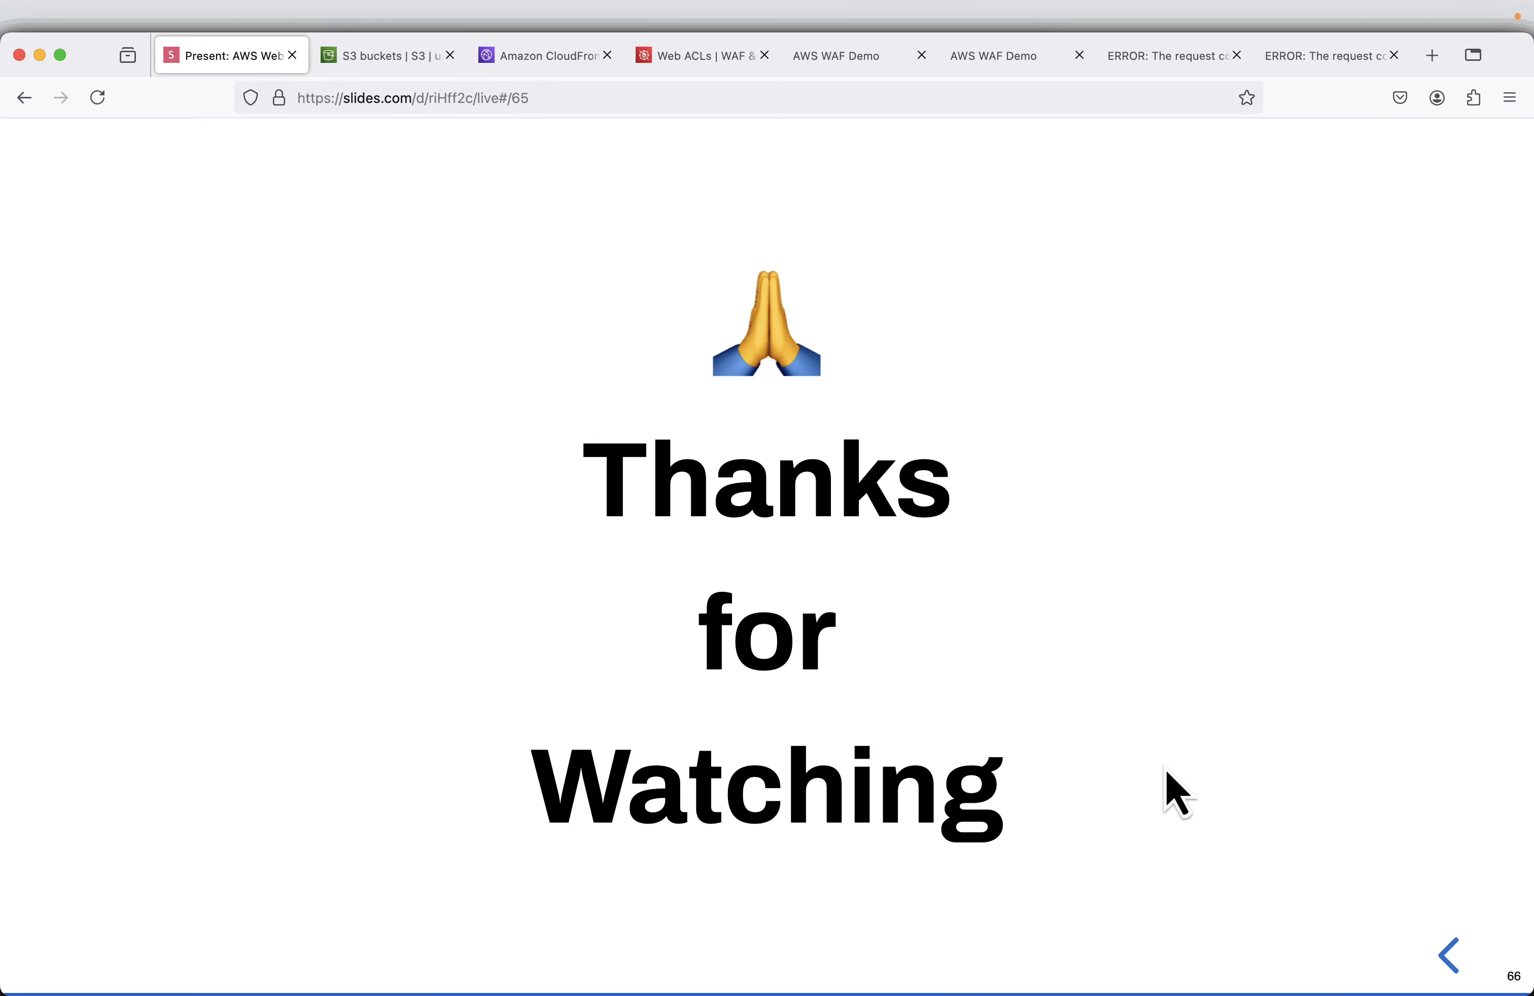